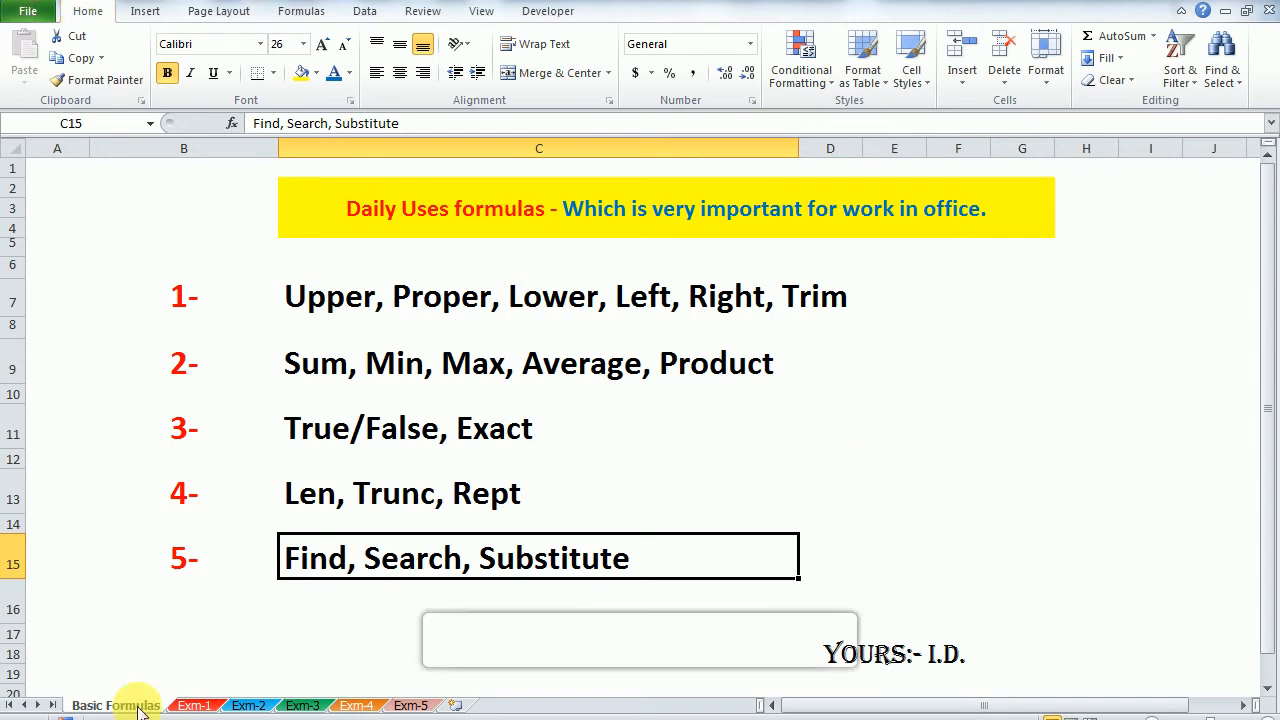
left_click(334, 305)
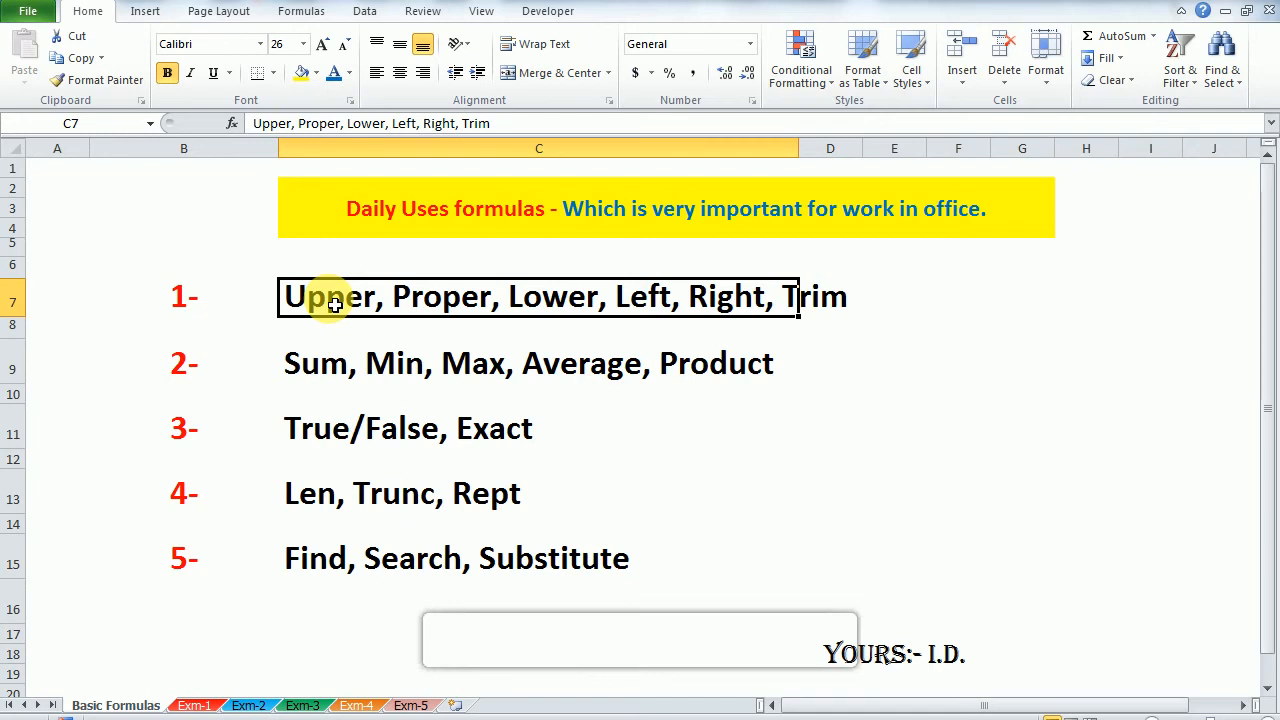
key("Left")
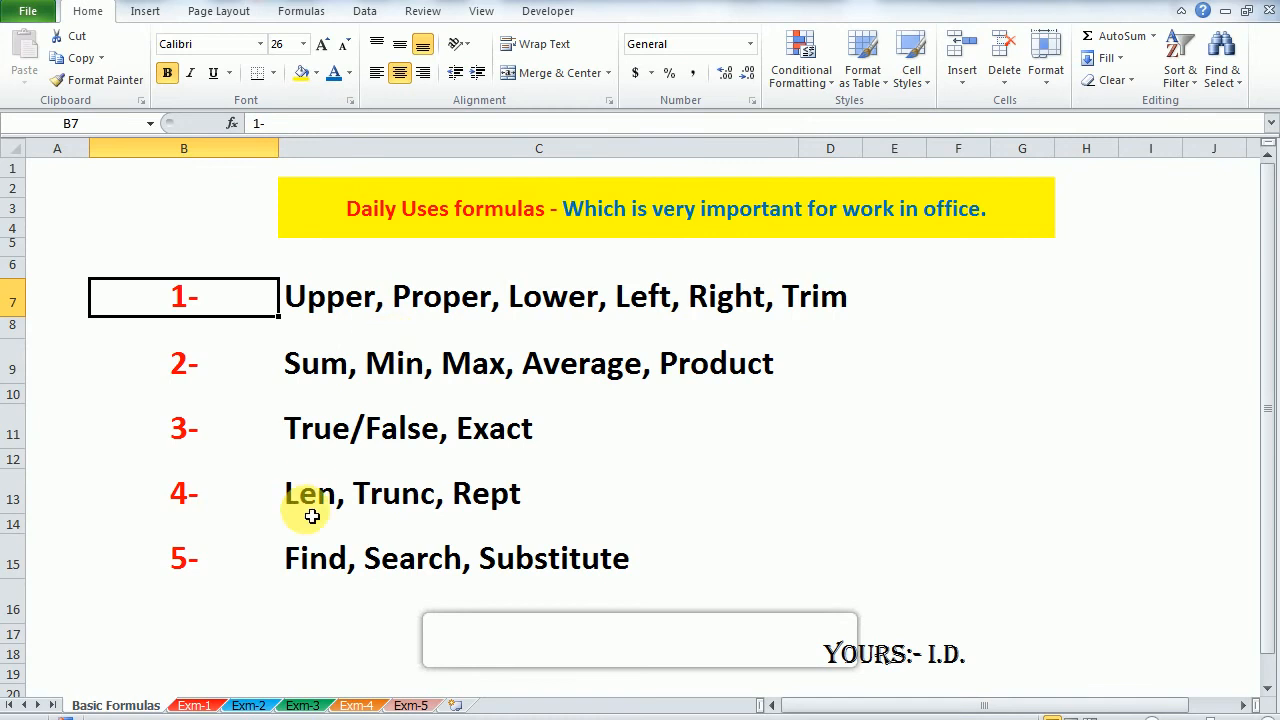
Step: On the Exm-1 sheet, enter the formula =UPPER(A2) in cell B2 to convert the first agent name to uppercase
left_click(198, 705)
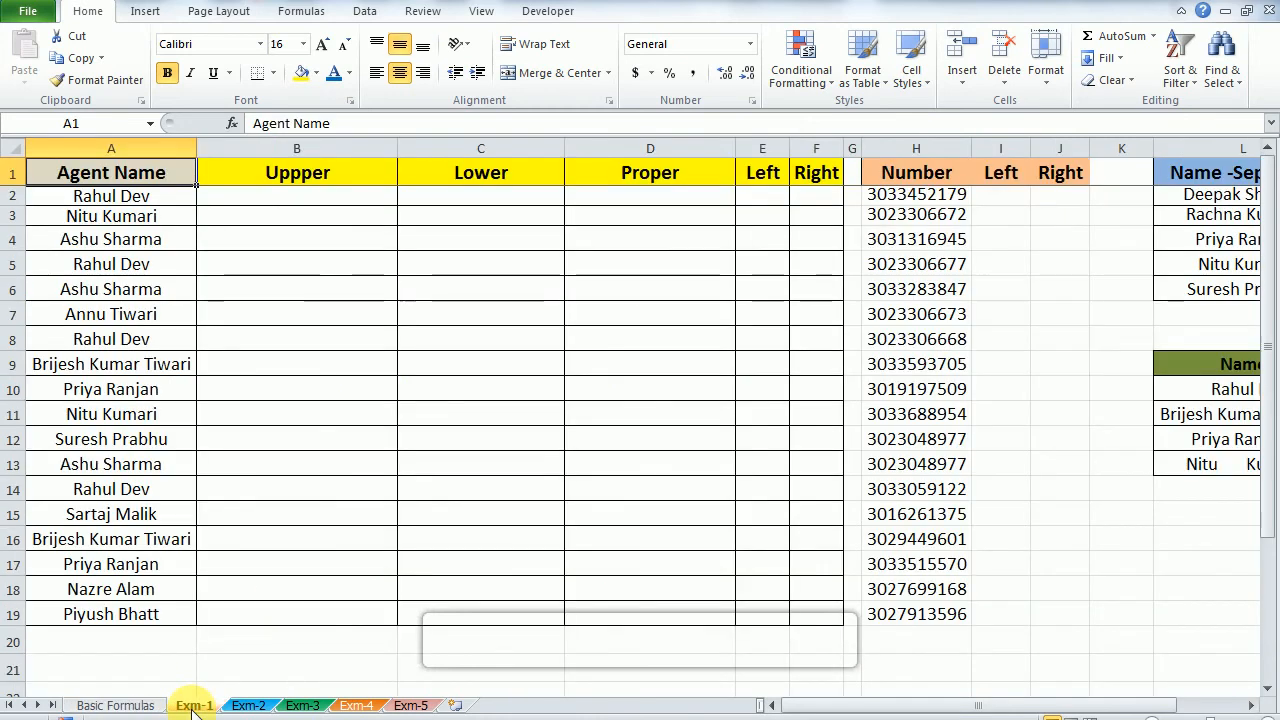
key("Down")
key("Right")
key("Up")
key("Down")
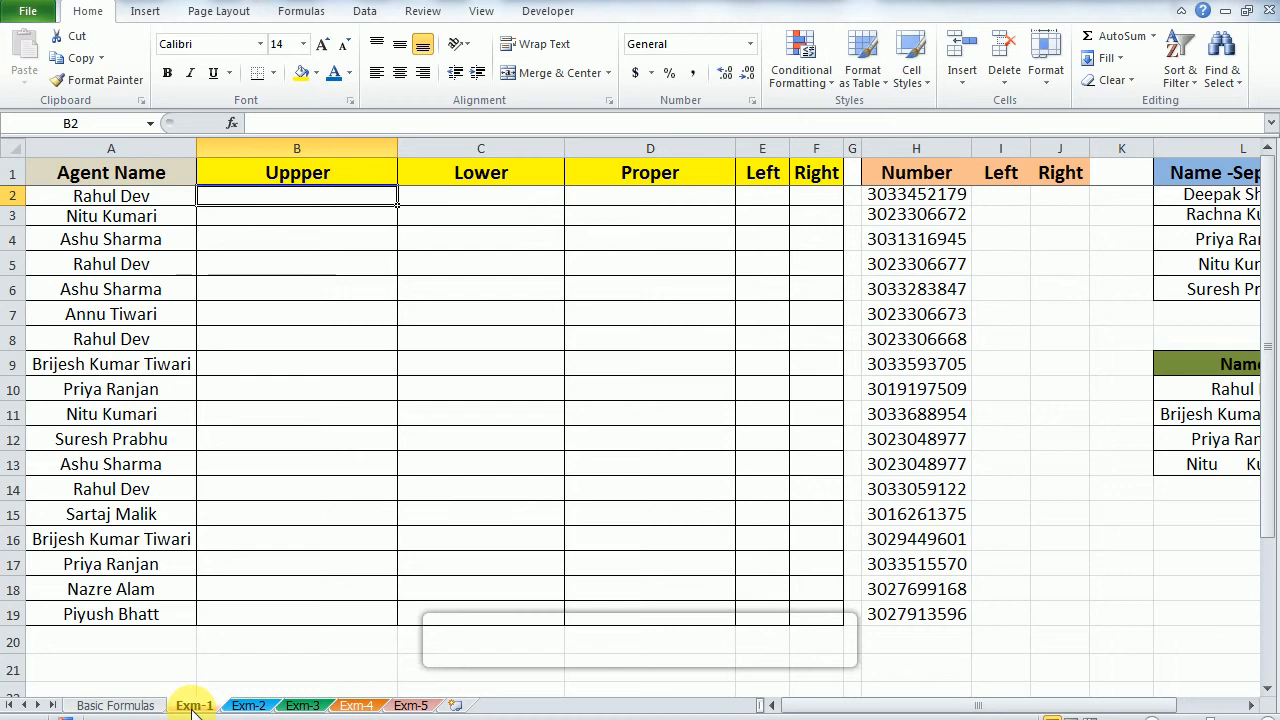
type("=upp")
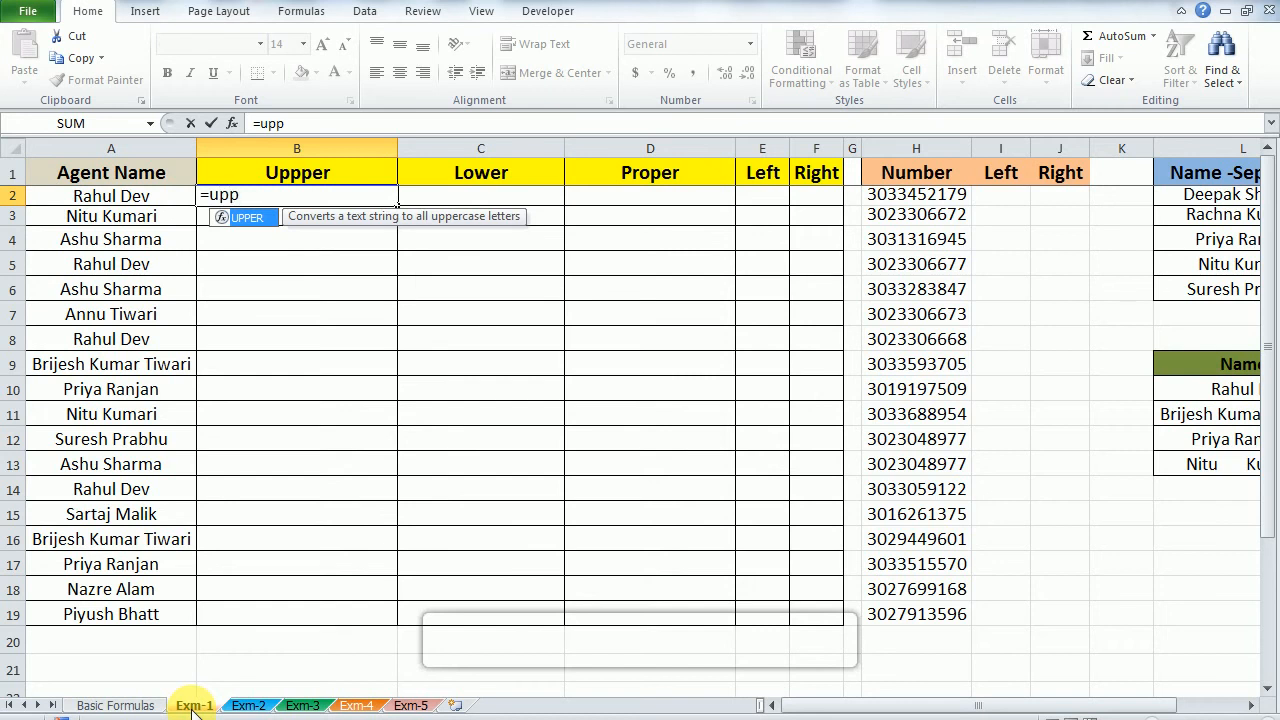
key("Tab")
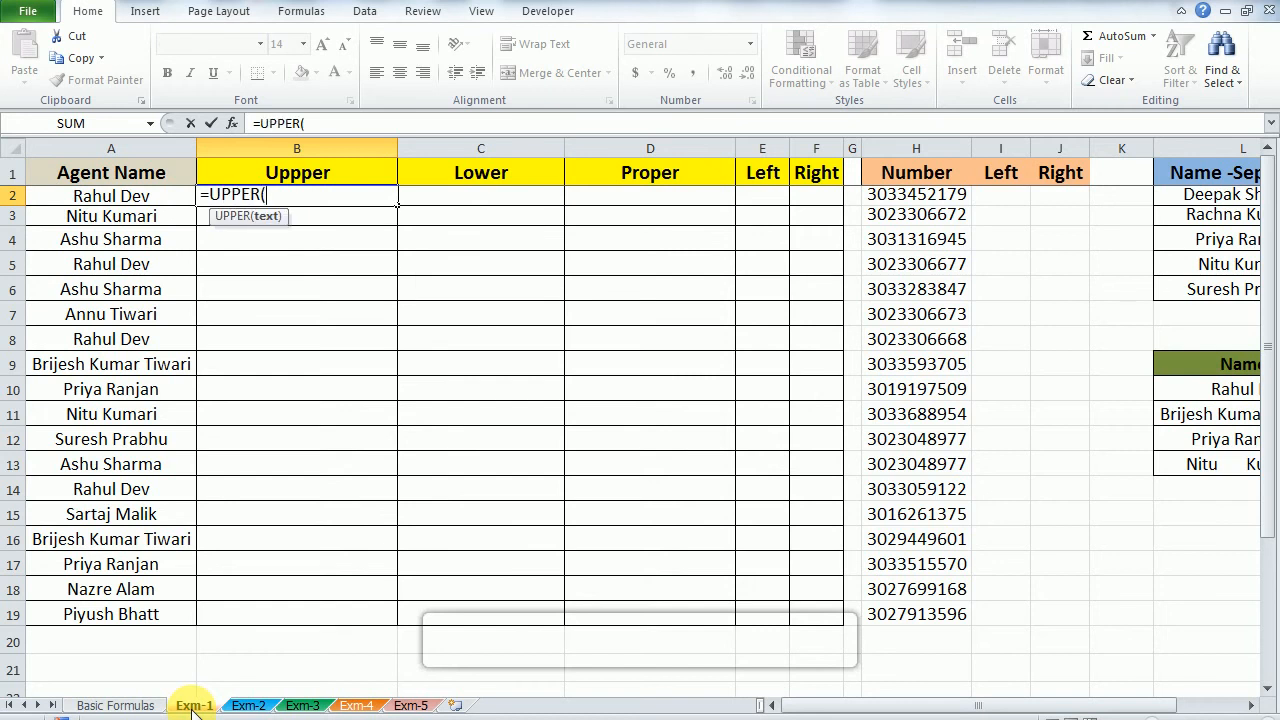
key("Left")
type(")")
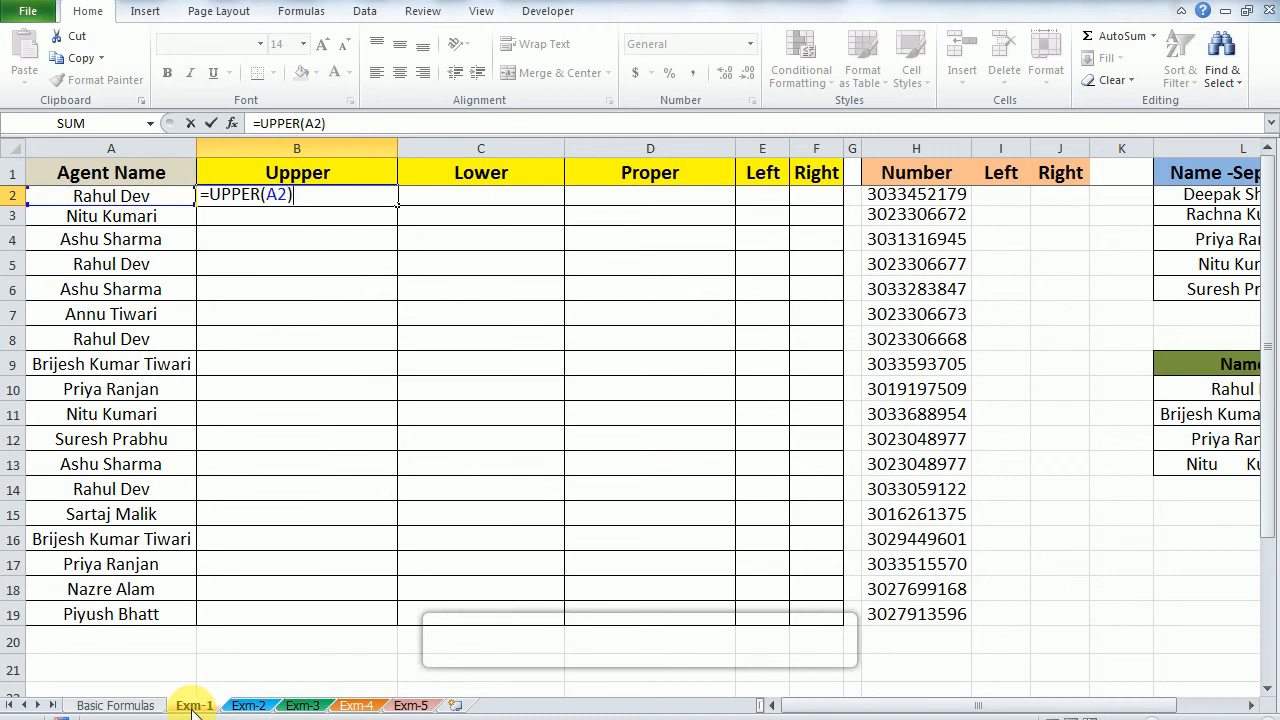
key("Return")
Step: Fill the UPPER formula from B2 down to B19, the last row of the agent list
key("Up")
key("Left")
key("ctrl+Down")
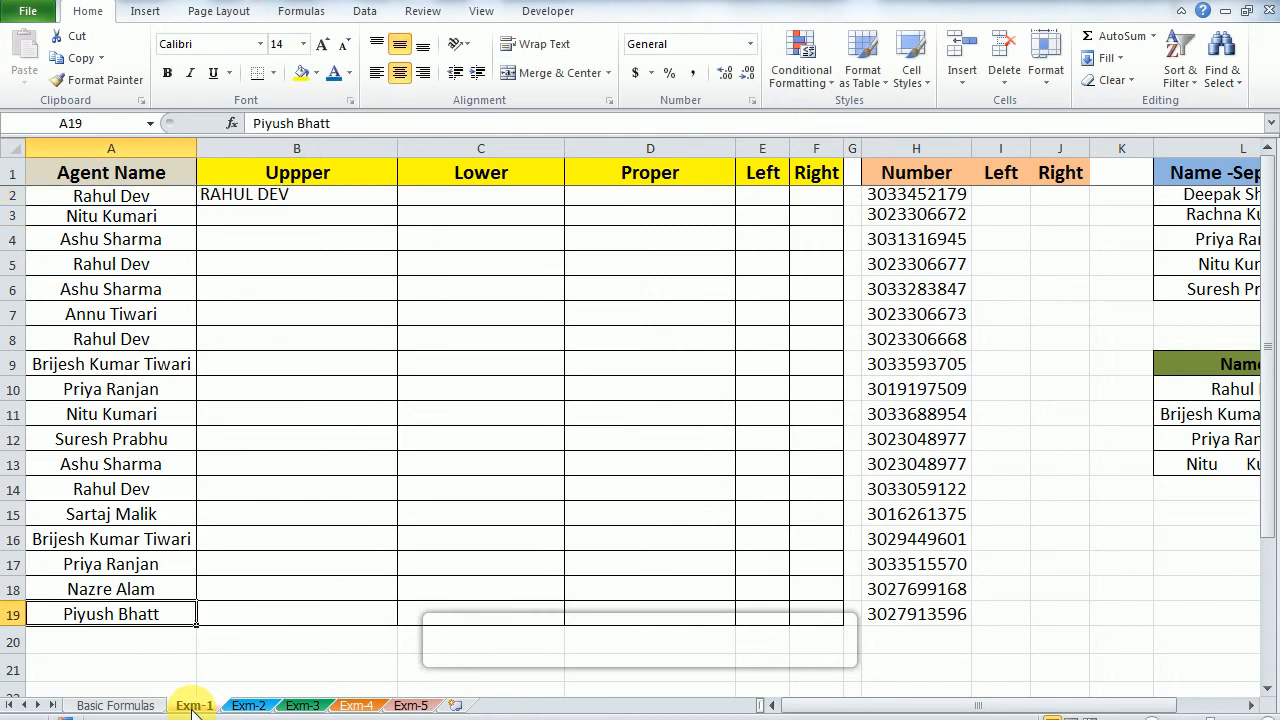
key("Right")
key("ctrl+shift+Up")
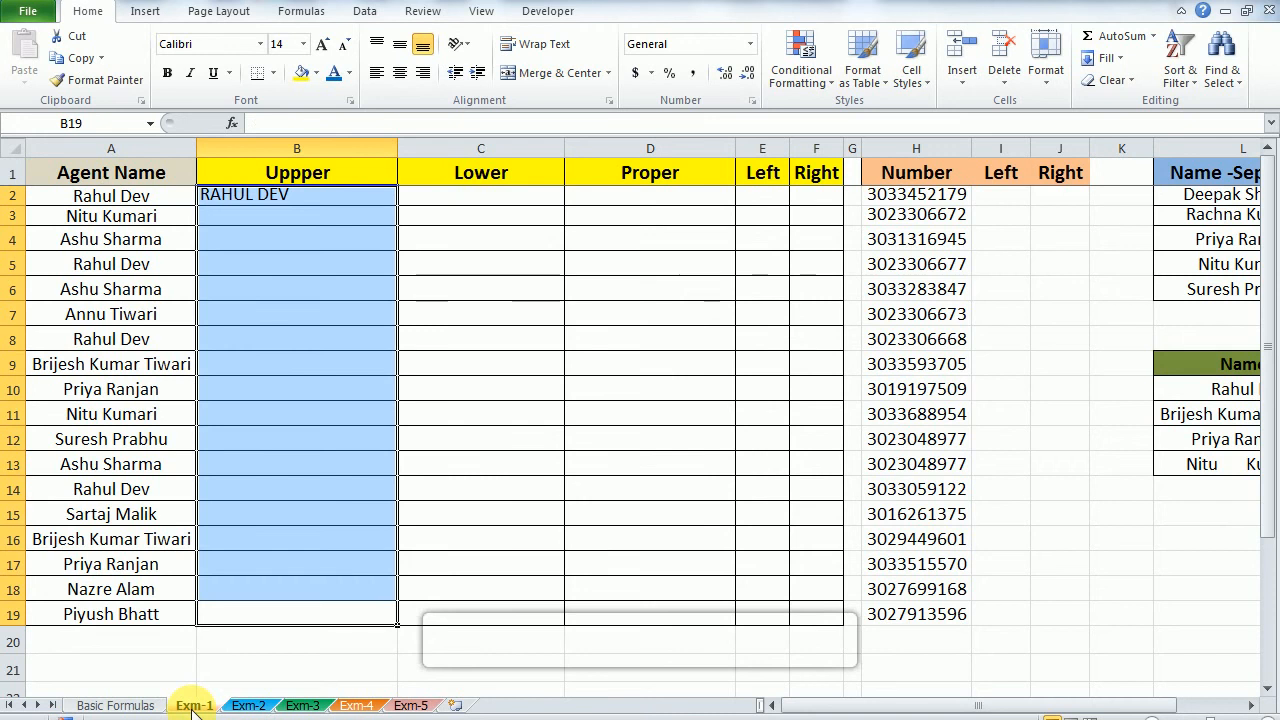
key("ctrl+d")
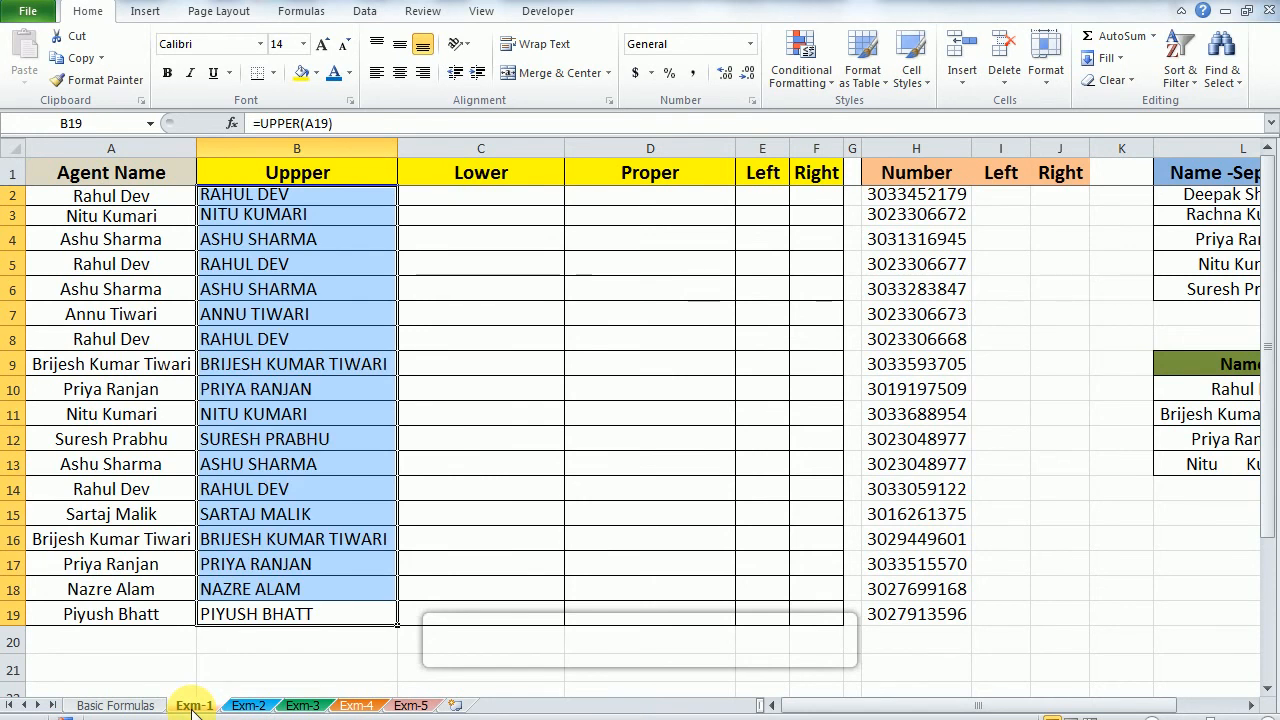
Step: Enter the formula =LOWER(B2) in cell C2 to convert the uppercase name to lowercase
key("ctrl+Up")
key("Down")
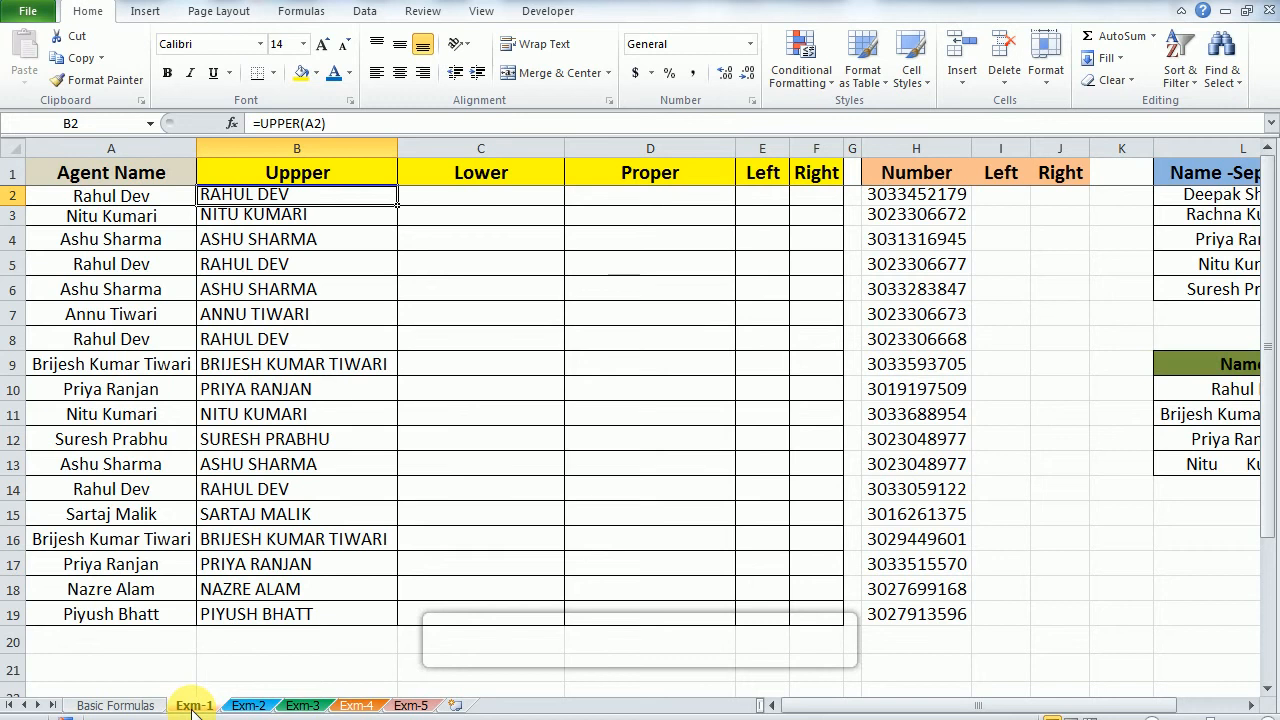
key("Right")
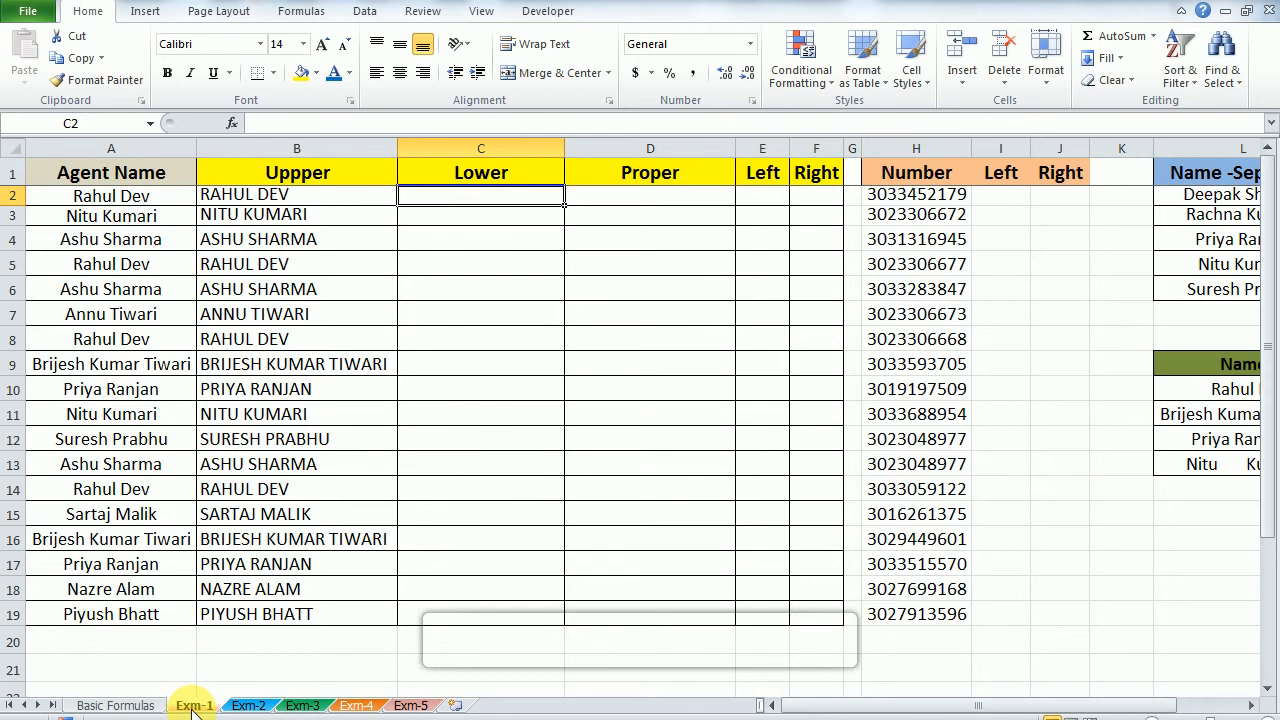
type("=lo")
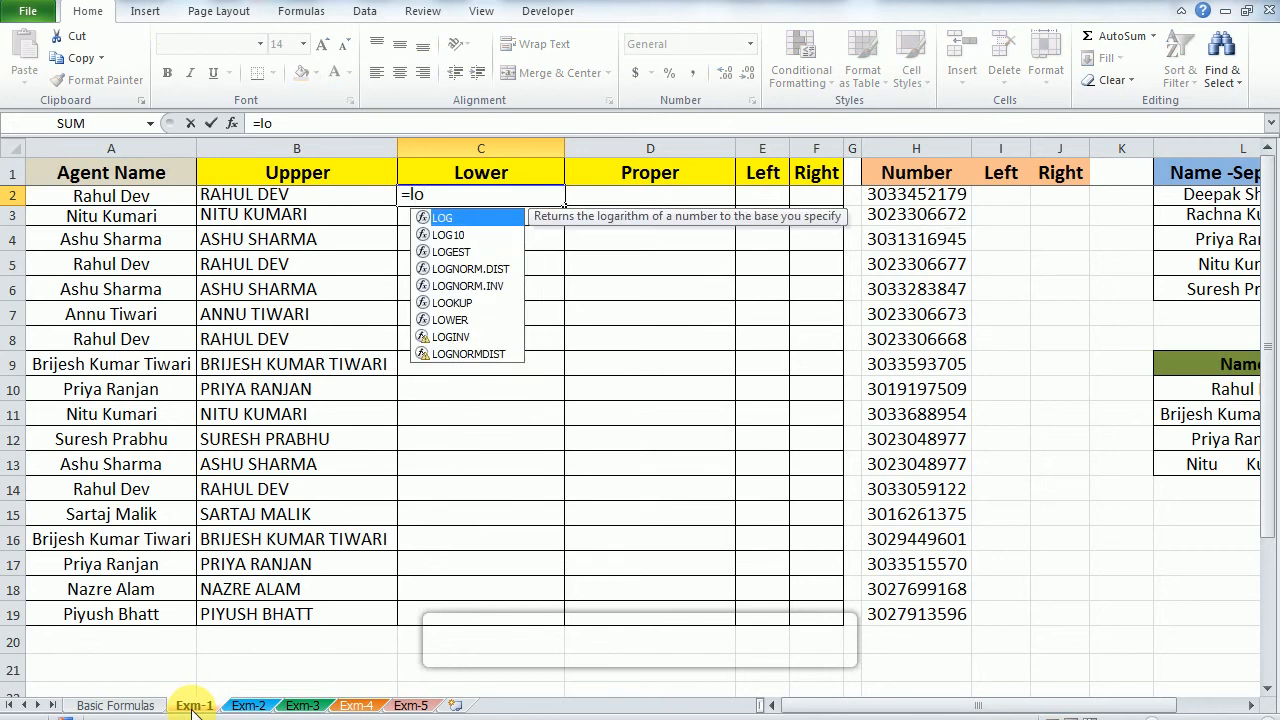
type("w")
key("Tab")
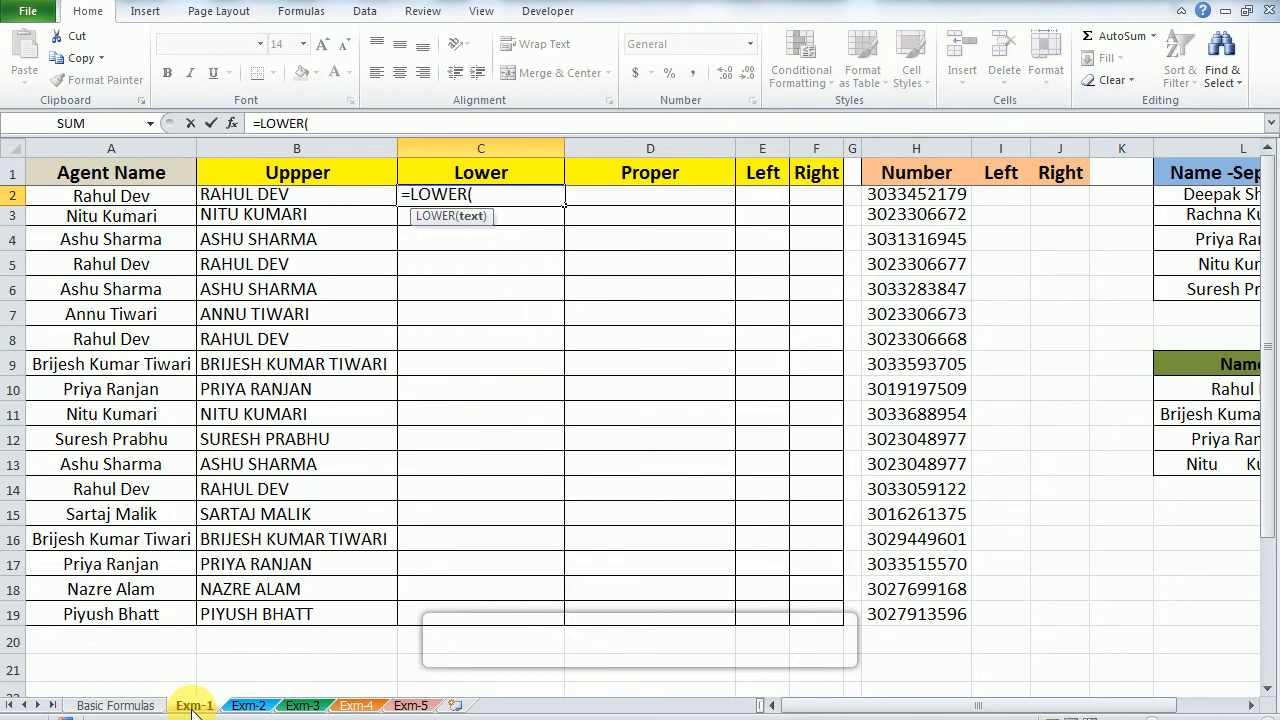
key("Left")
type(")")
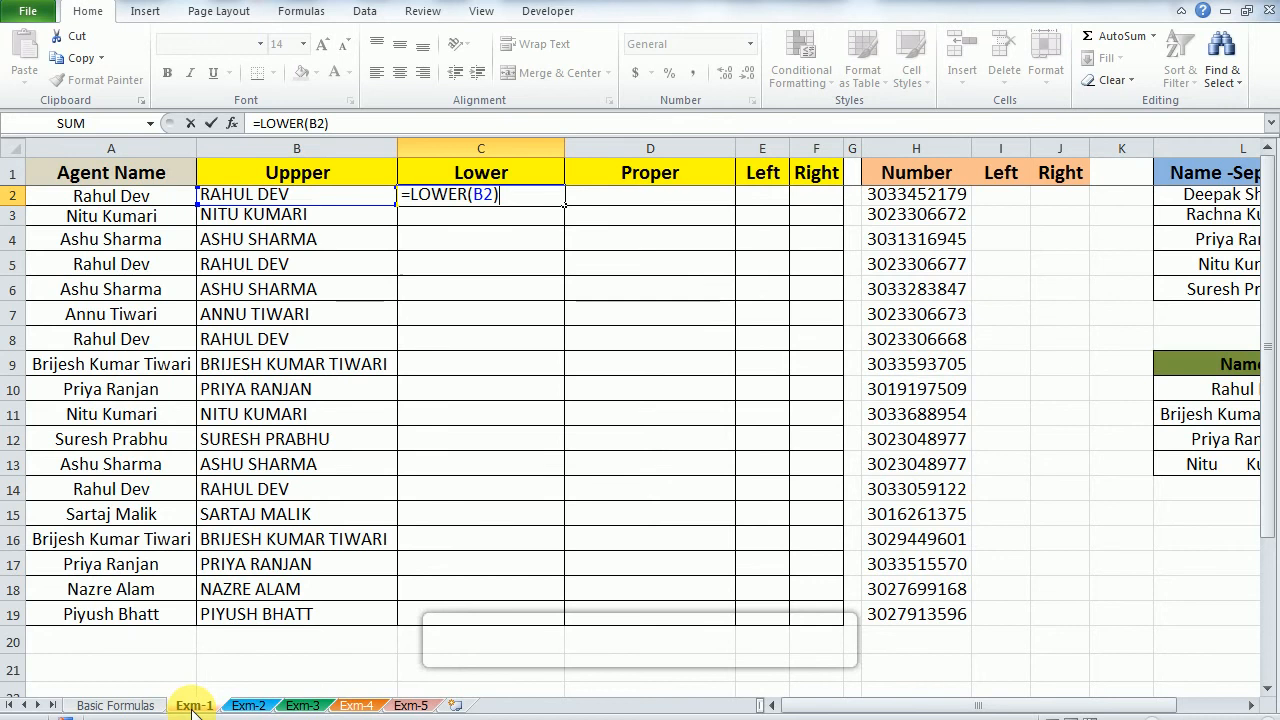
key("Return")
Step: Fill the LOWER formula from C2 down through C19
key("Left")
key("Up")
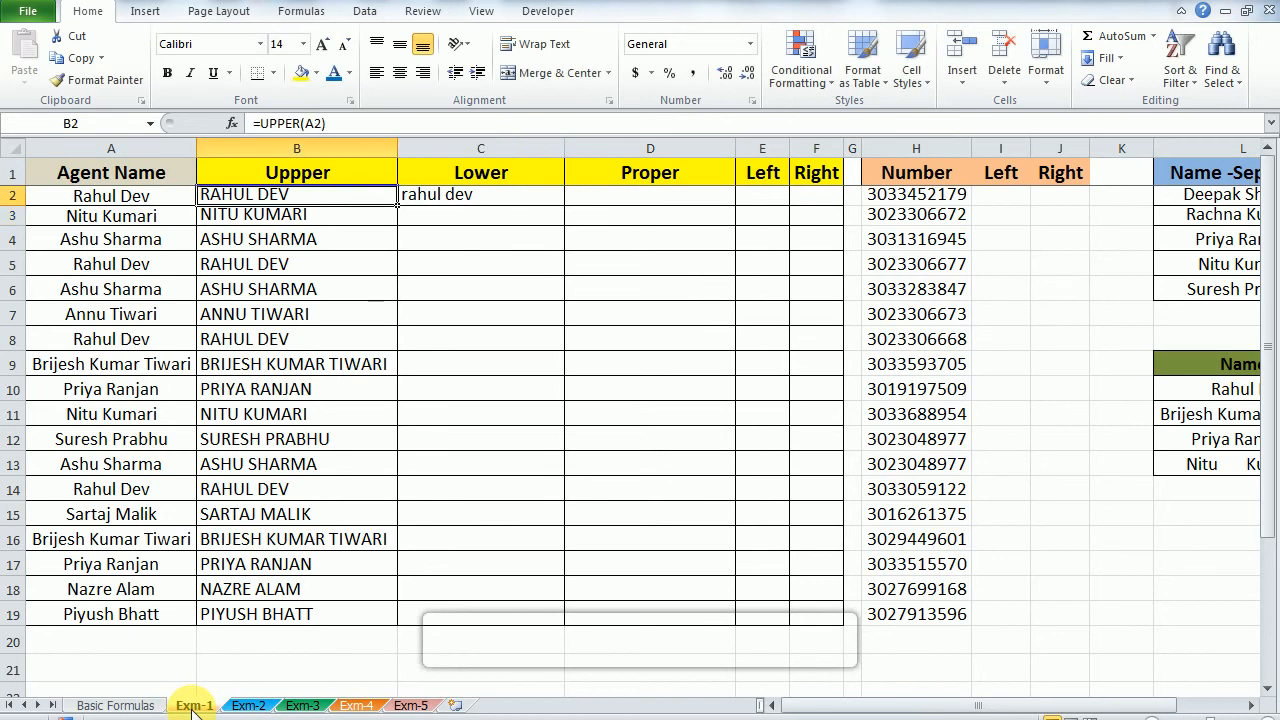
key("ctrl+Down")
key("Right")
key("ctrl+shift+Up")
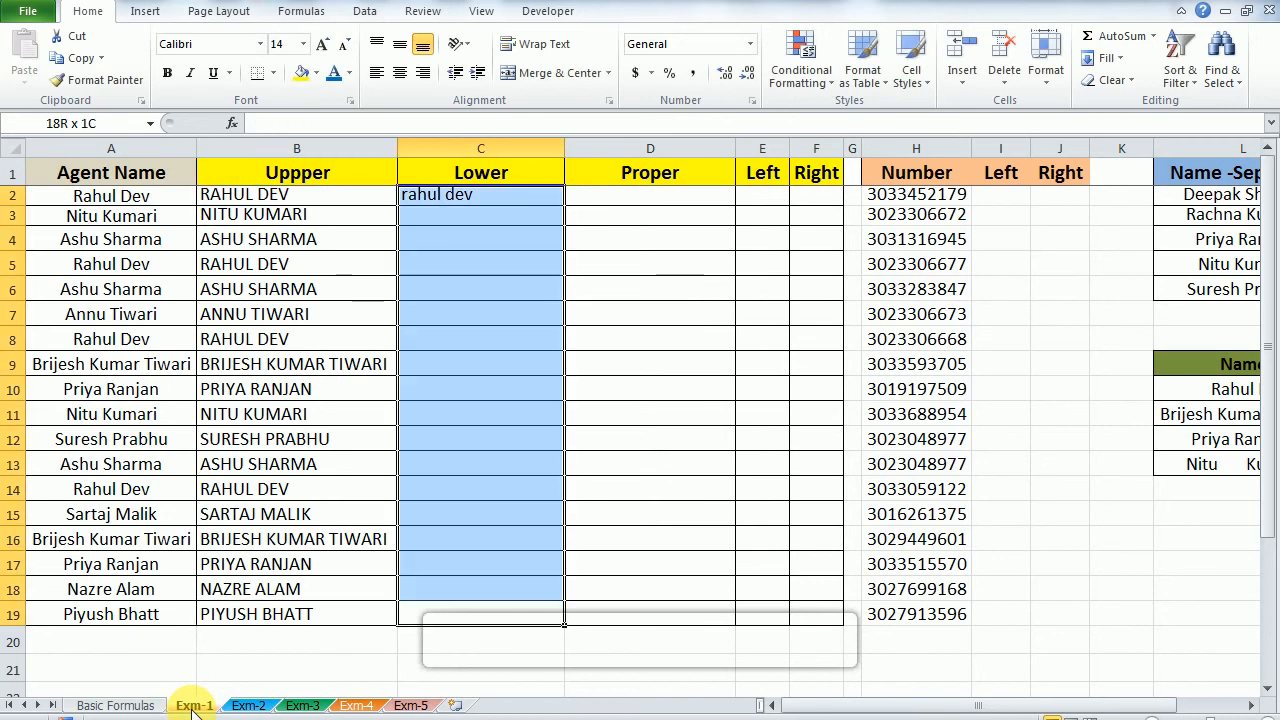
key("ctrl+d")
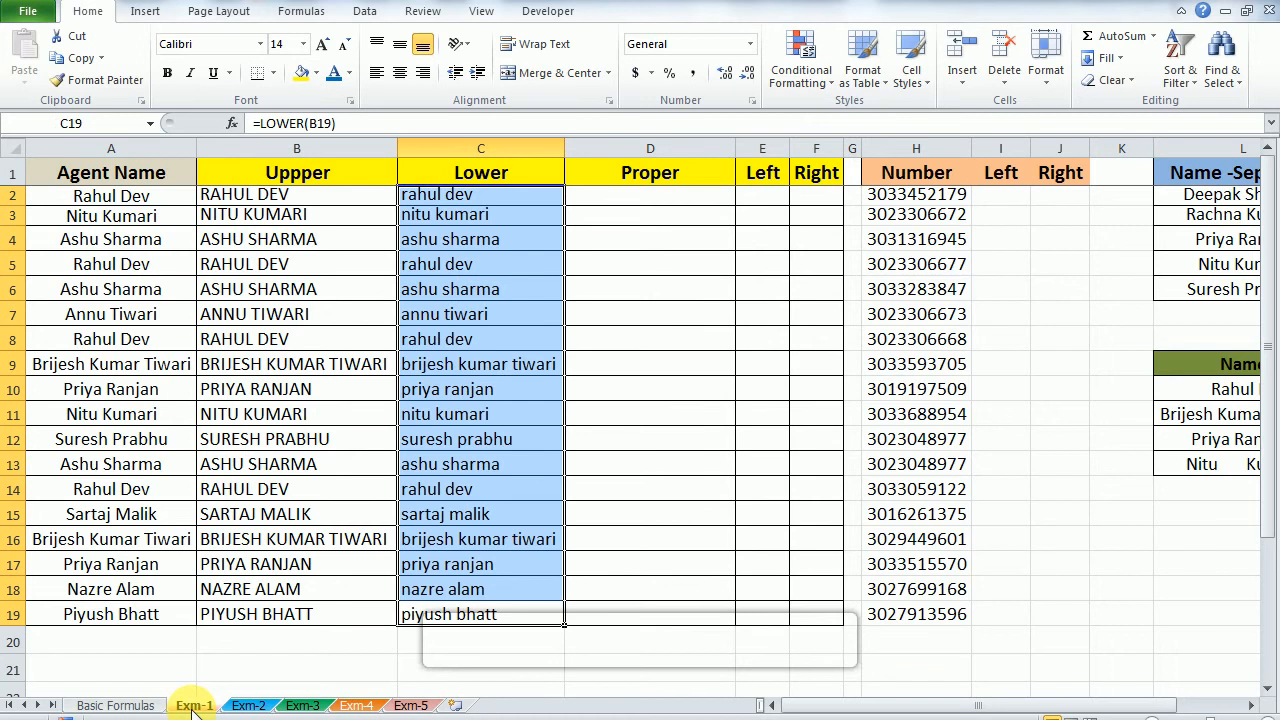
Step: Enter the formula =PROPER(C2) in cell D2 to capitalize the first letter of each word of the name
key("ctrl+Up")
key("Down")
key("Right")
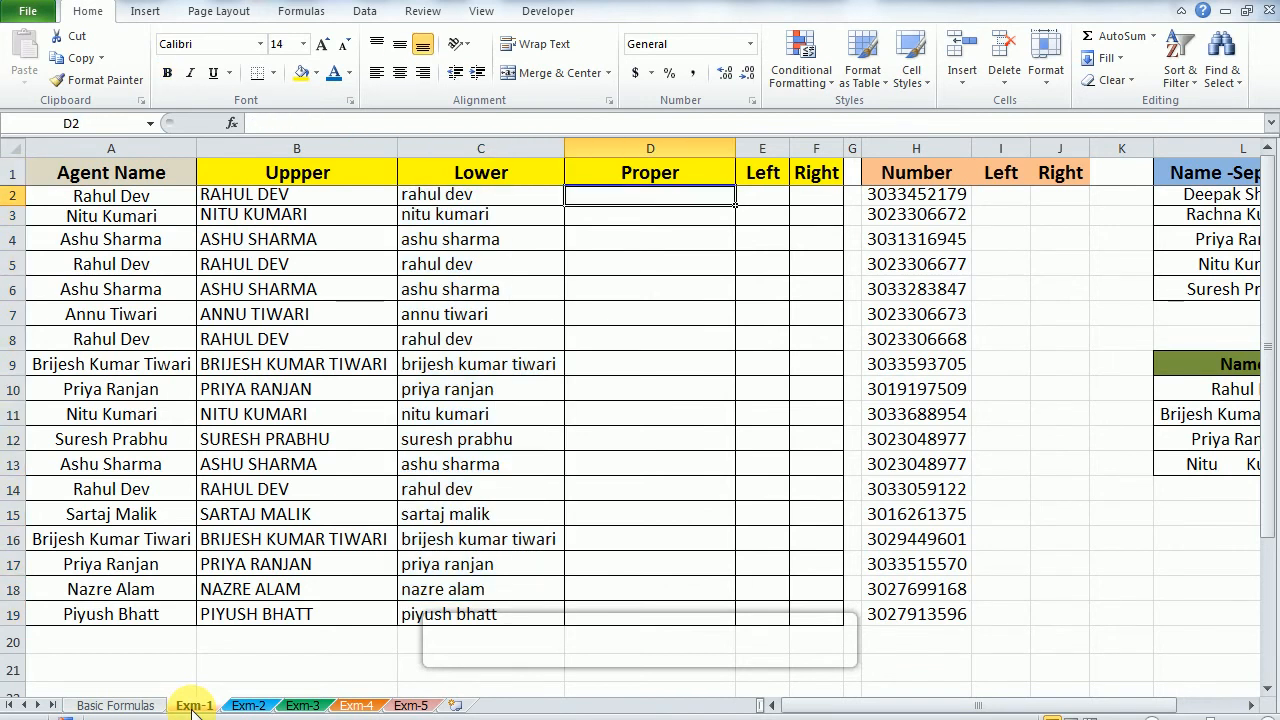
type("=Pro")
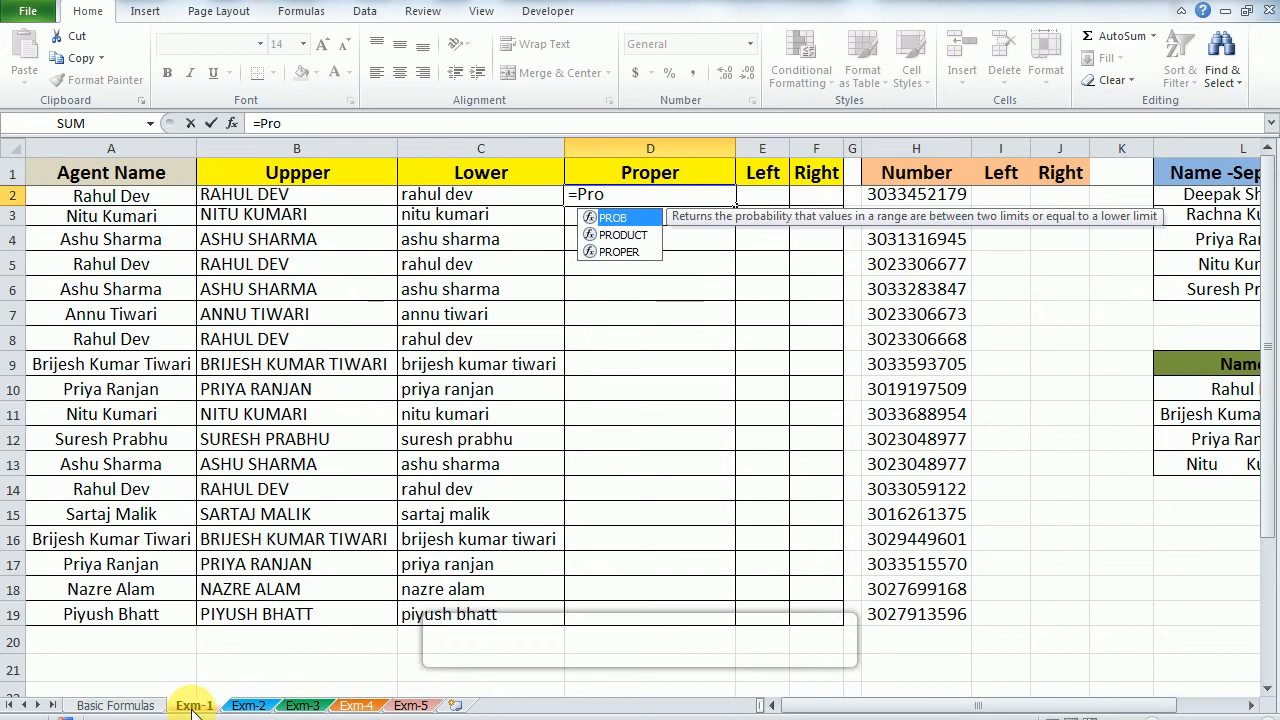
key("Down")
key("Down")
key("Tab")
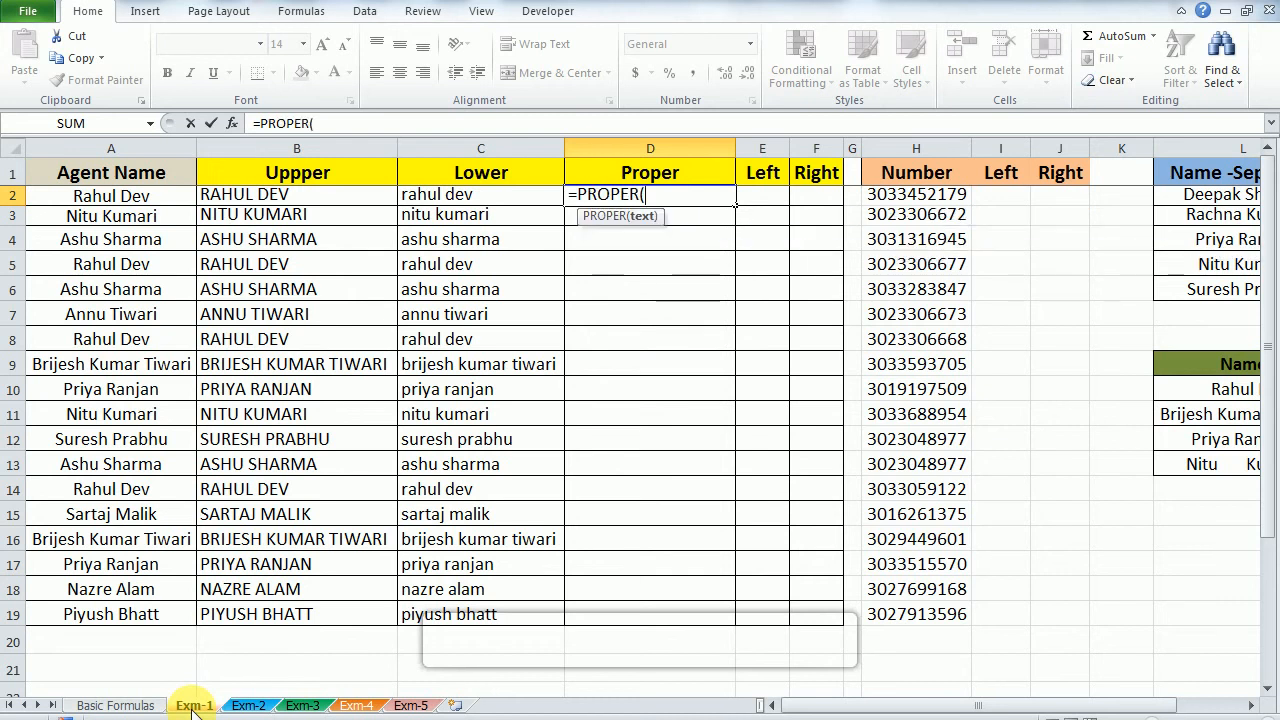
key("Left")
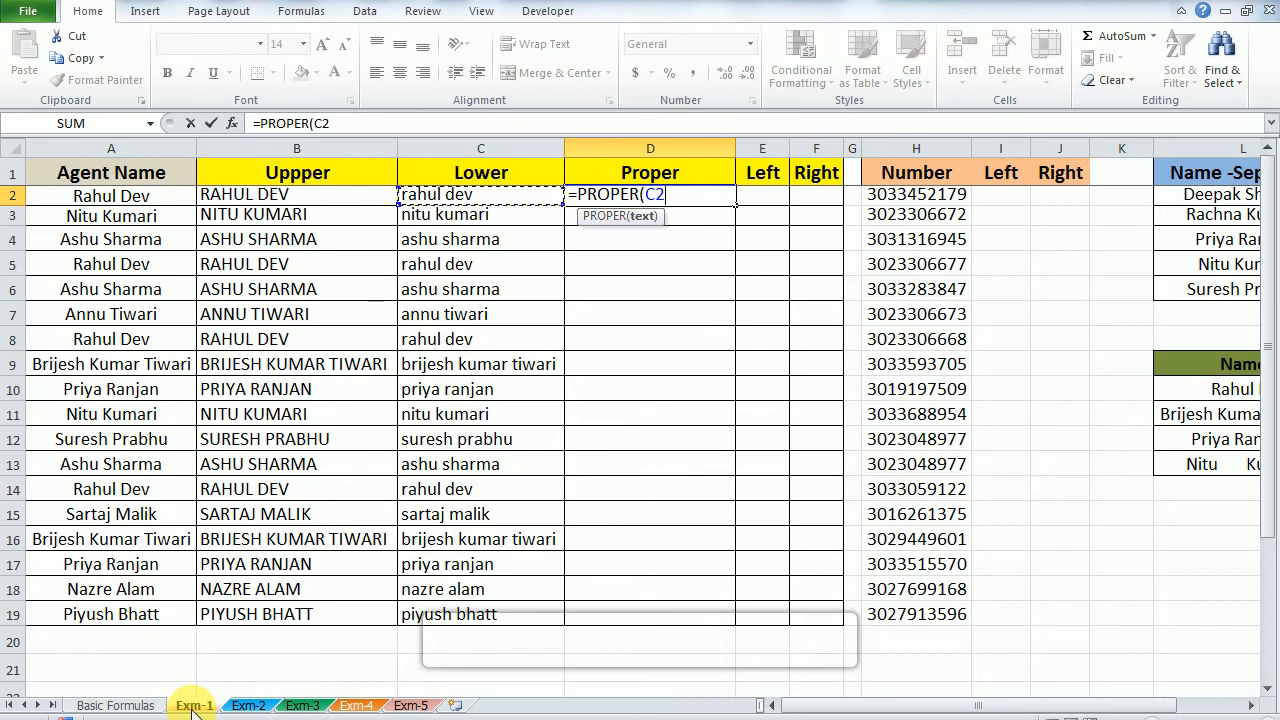
type(")")
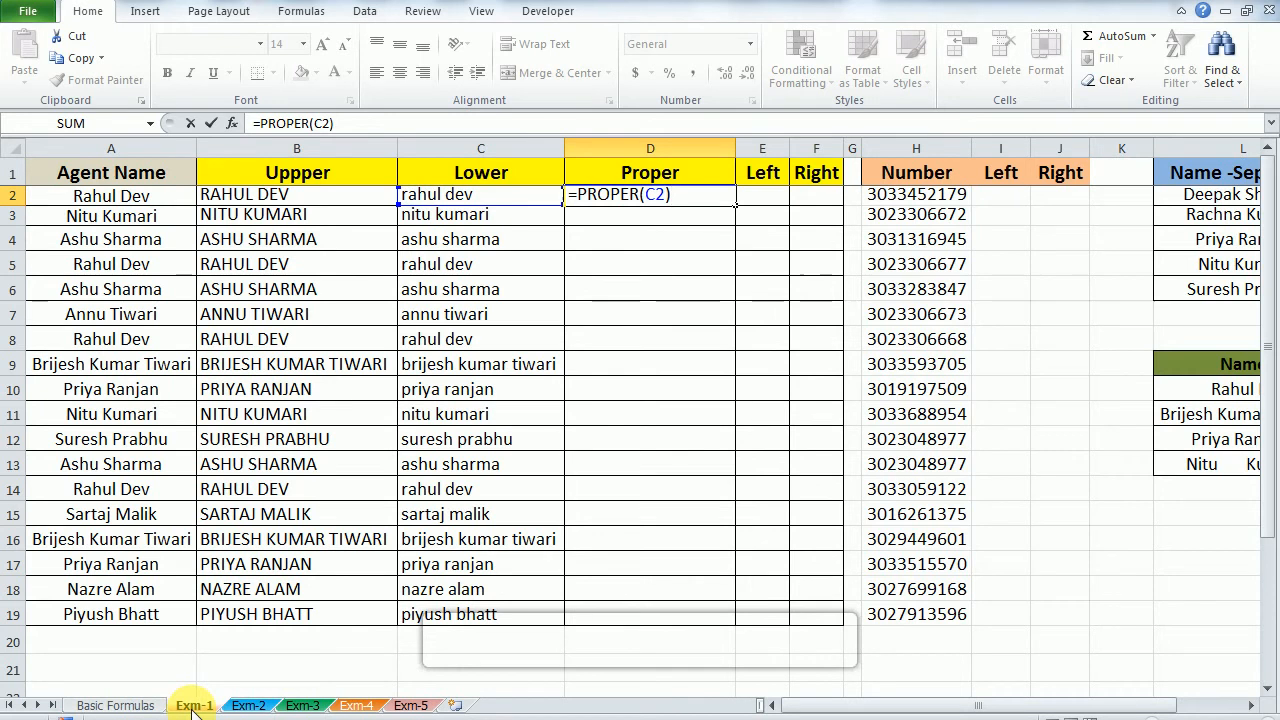
key("ctrl+Return")
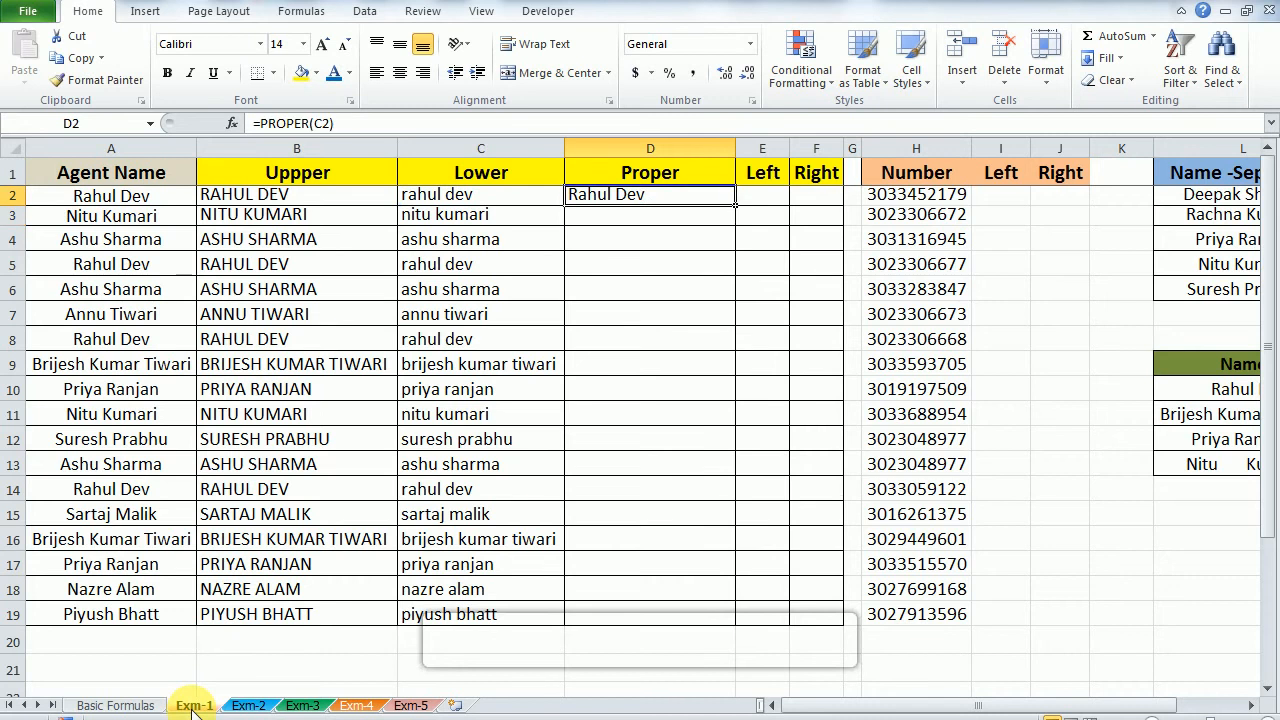
Step: Copy the PROPER formula from D2 down one row at a time into D3 and D4
key("shift+Down")
key("ctrl+d")
key("Down")
key("Up")
key("Down")
key("Down")
key("shift+Up")
key("ctrl+d")
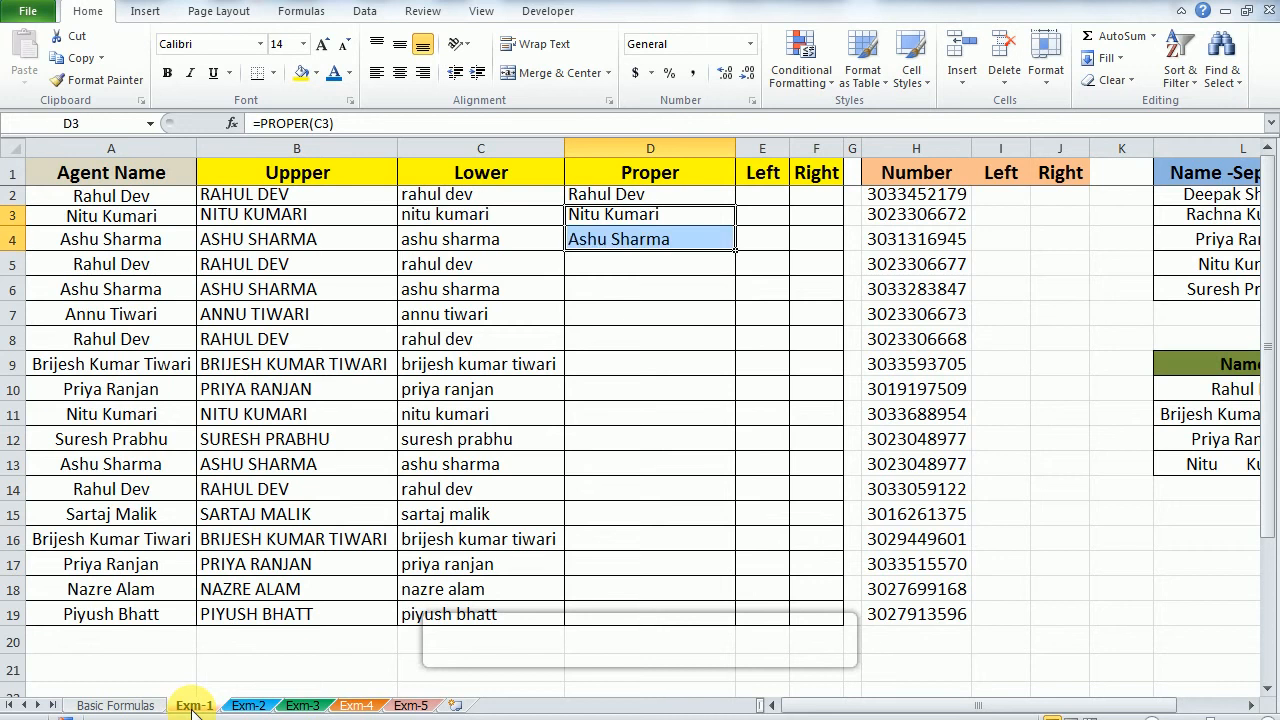
Step: Fill the PROPER formula from D4 down through D19 to complete the Proper column
key("shift+Up")
key("Down")
key("Left")
key("ctrl+Down")
key("Right")
key("ctrl+shift+Up")
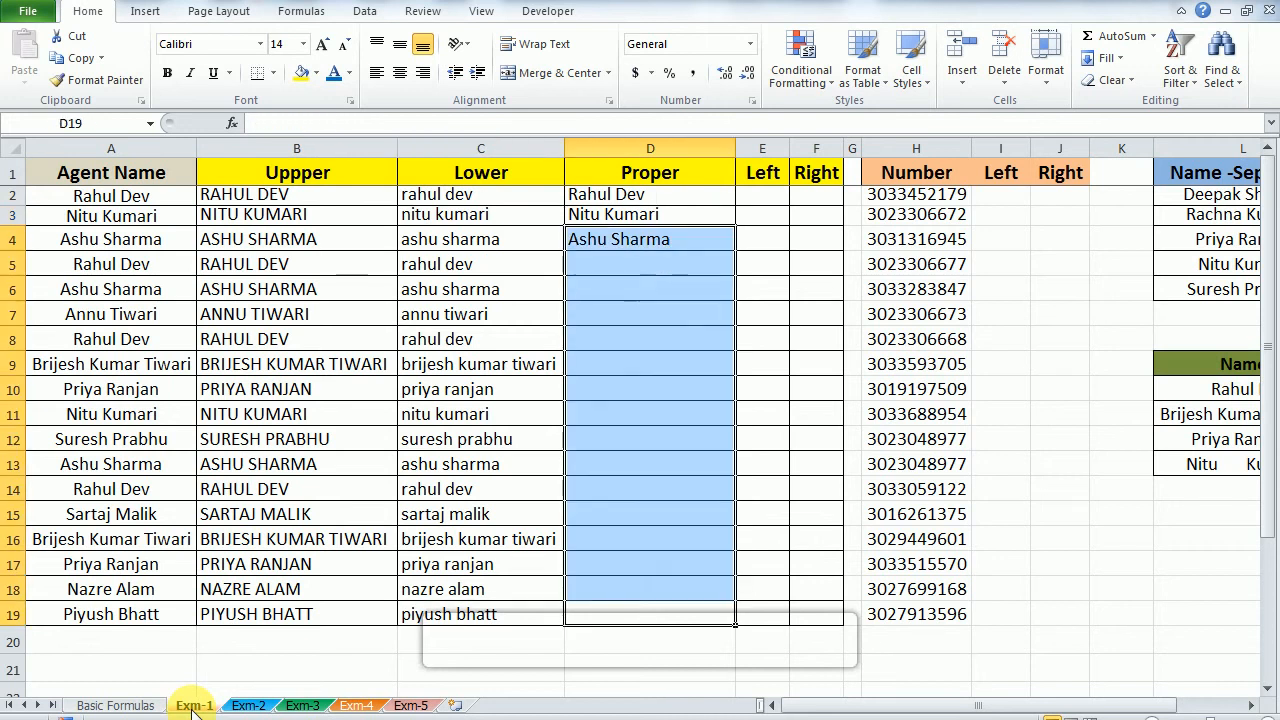
key("ctrl+d")
Step: Enter the formula =LEFT(D2,3) in cell E2 to extract the first three characters of the name
key("ctrl+Up")
key("Down")
key("Right")
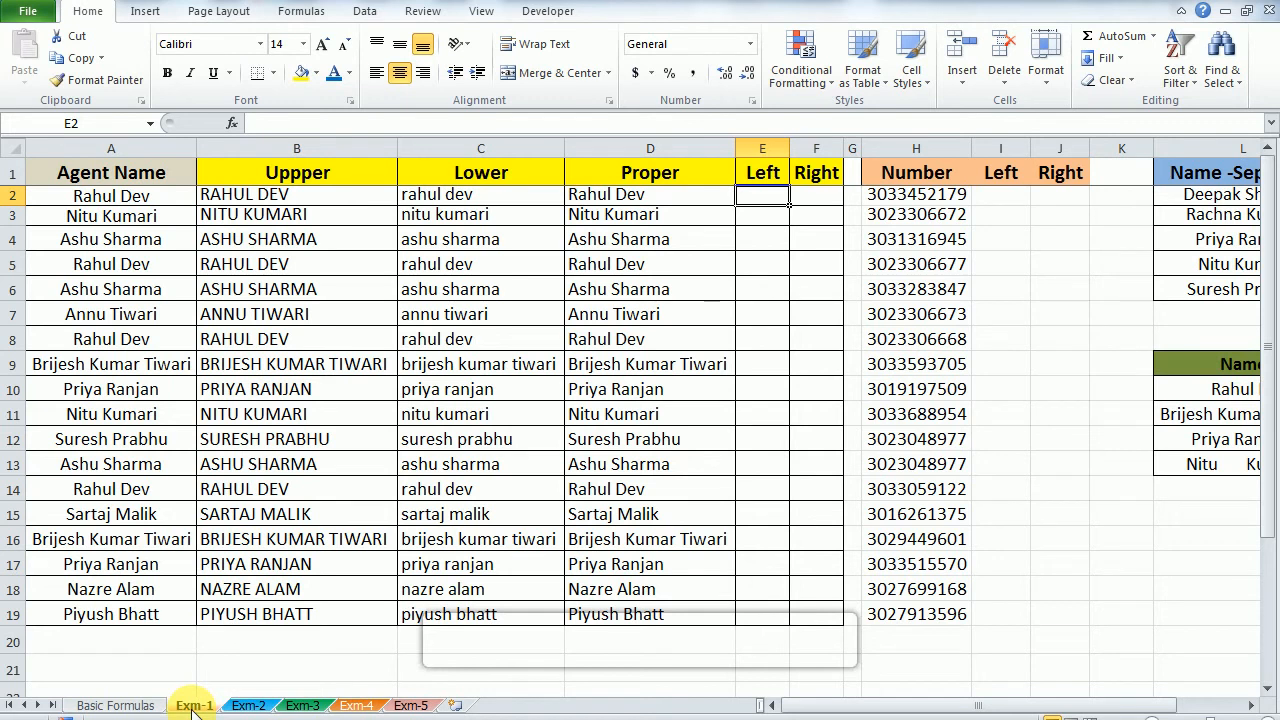
type("=le")
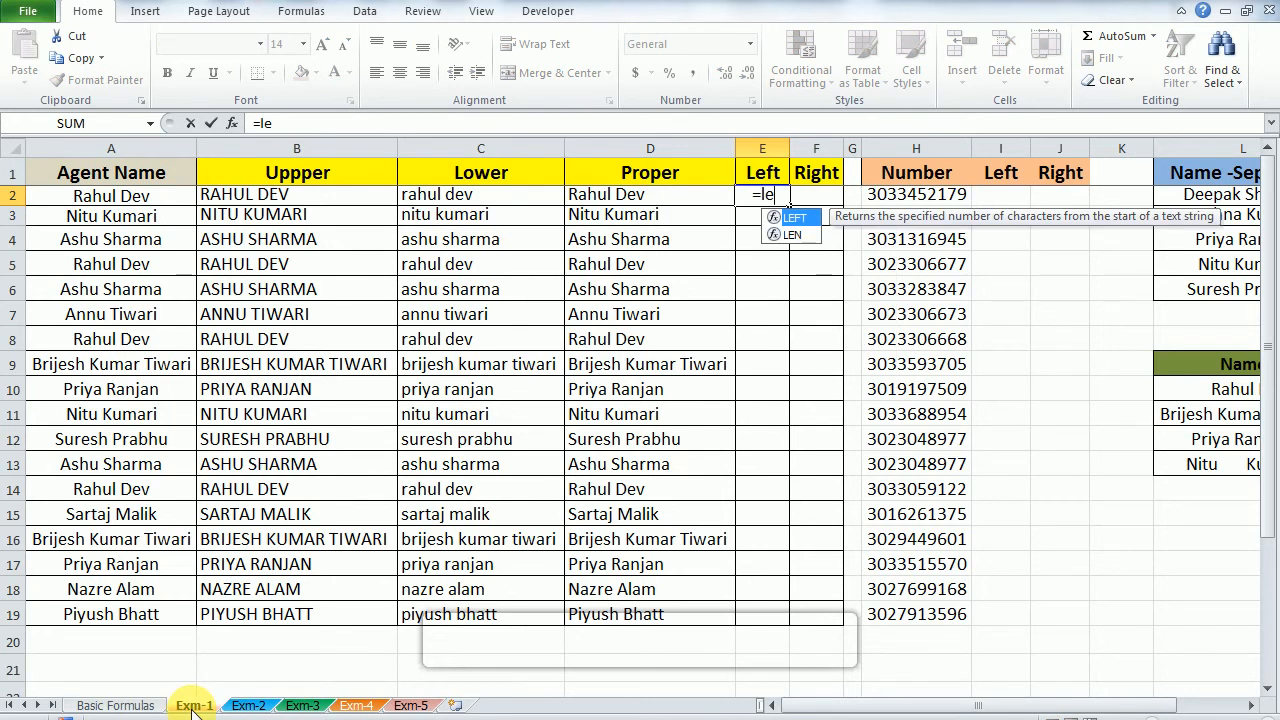
key("Tab")
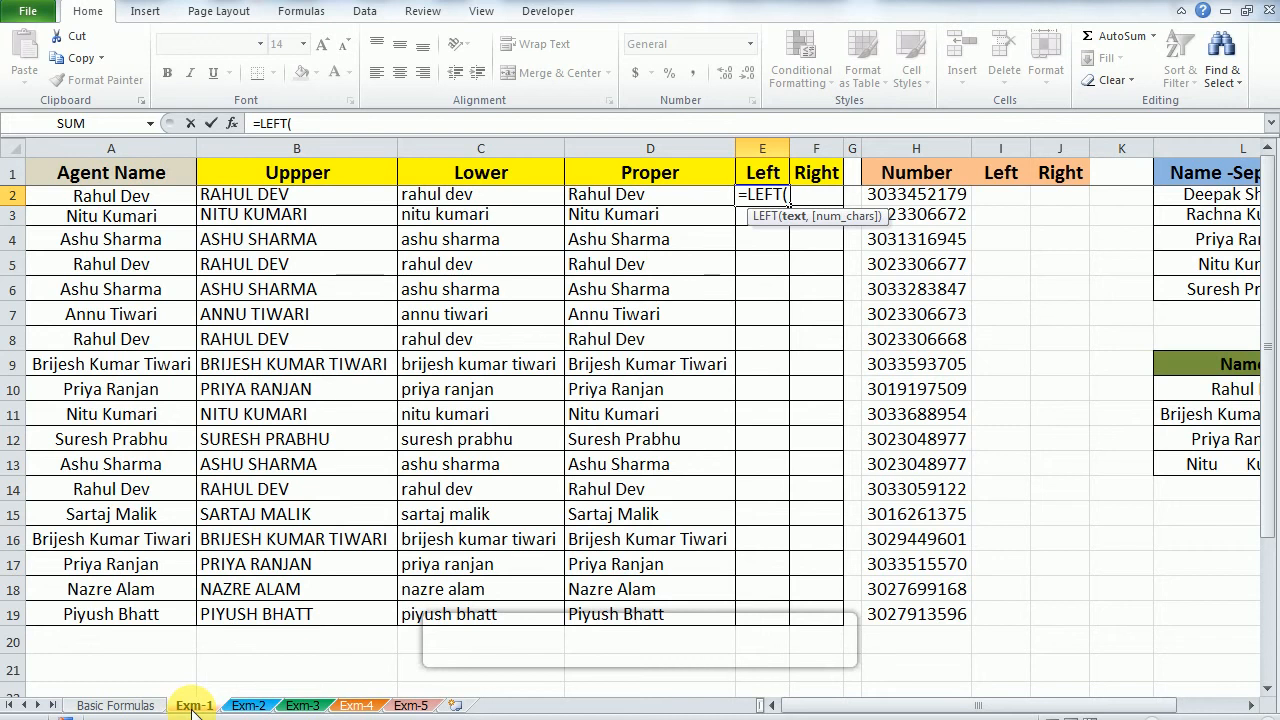
key("Left")
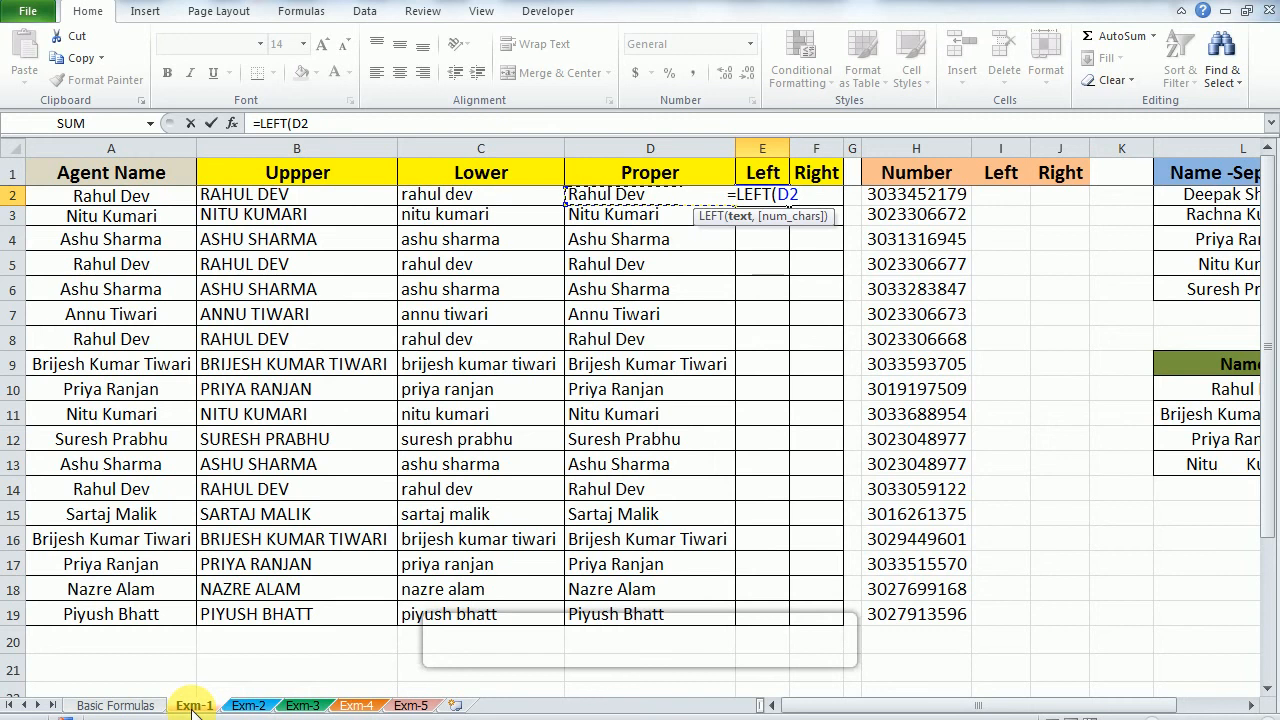
type(",")
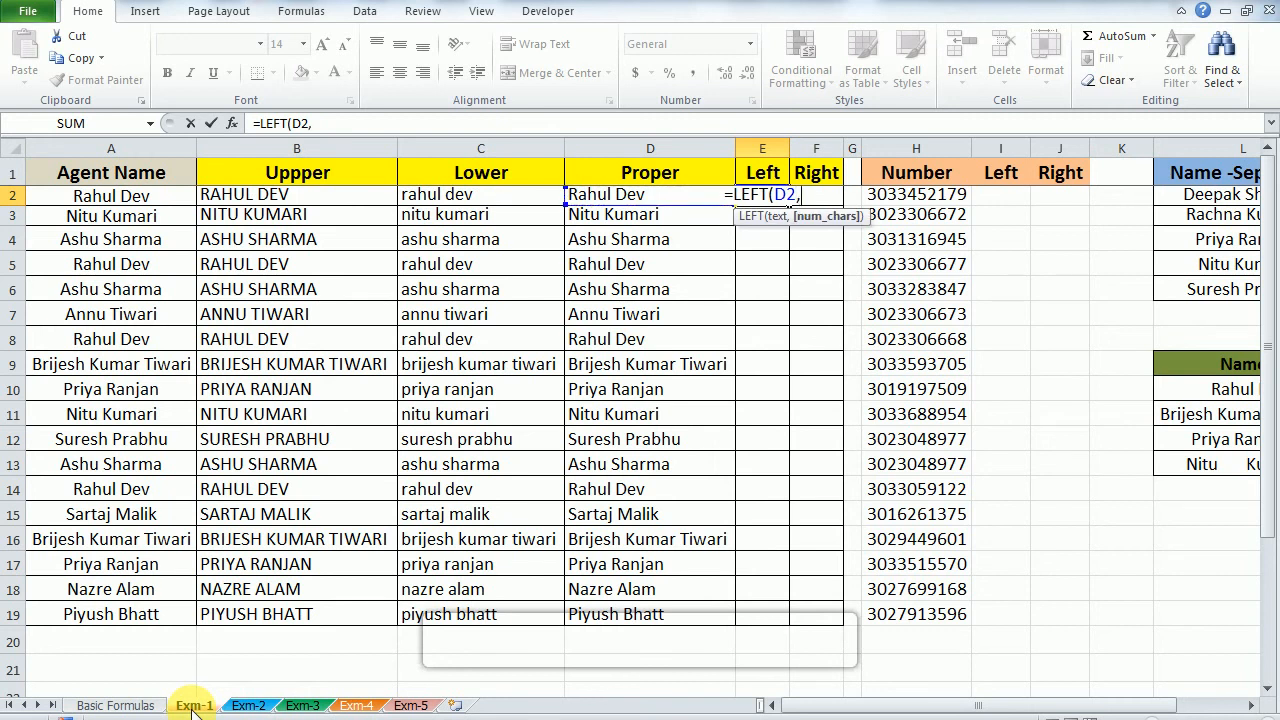
type("3")
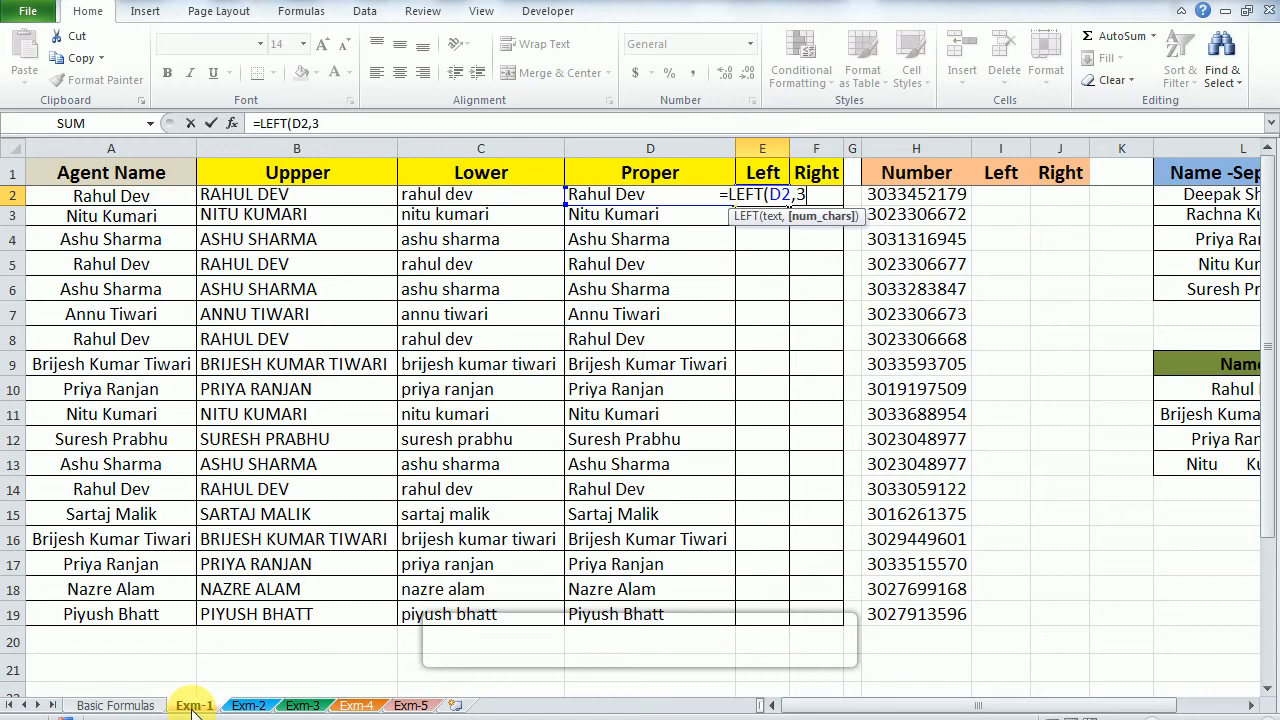
type(")")
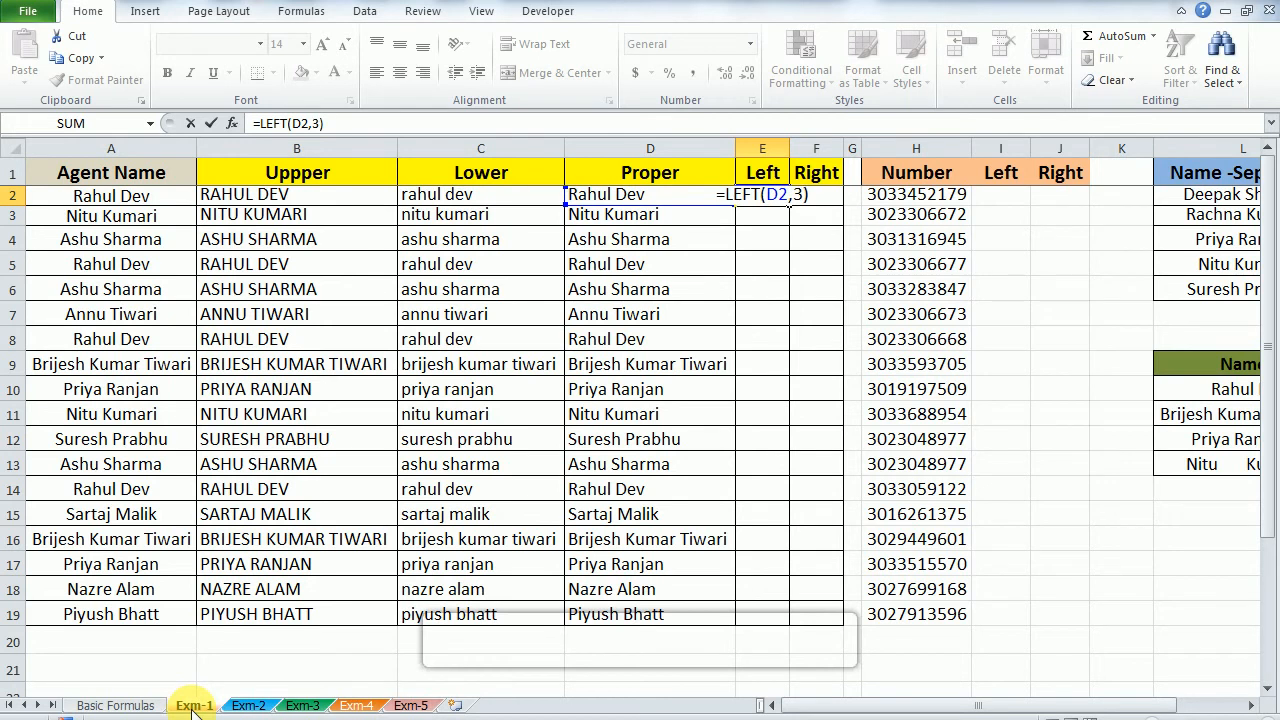
key("Return")
Step: Fill the LEFT formula from E2 down through E19
key("Up")
key("Left")
key("ctrl+Down")
key("Right")
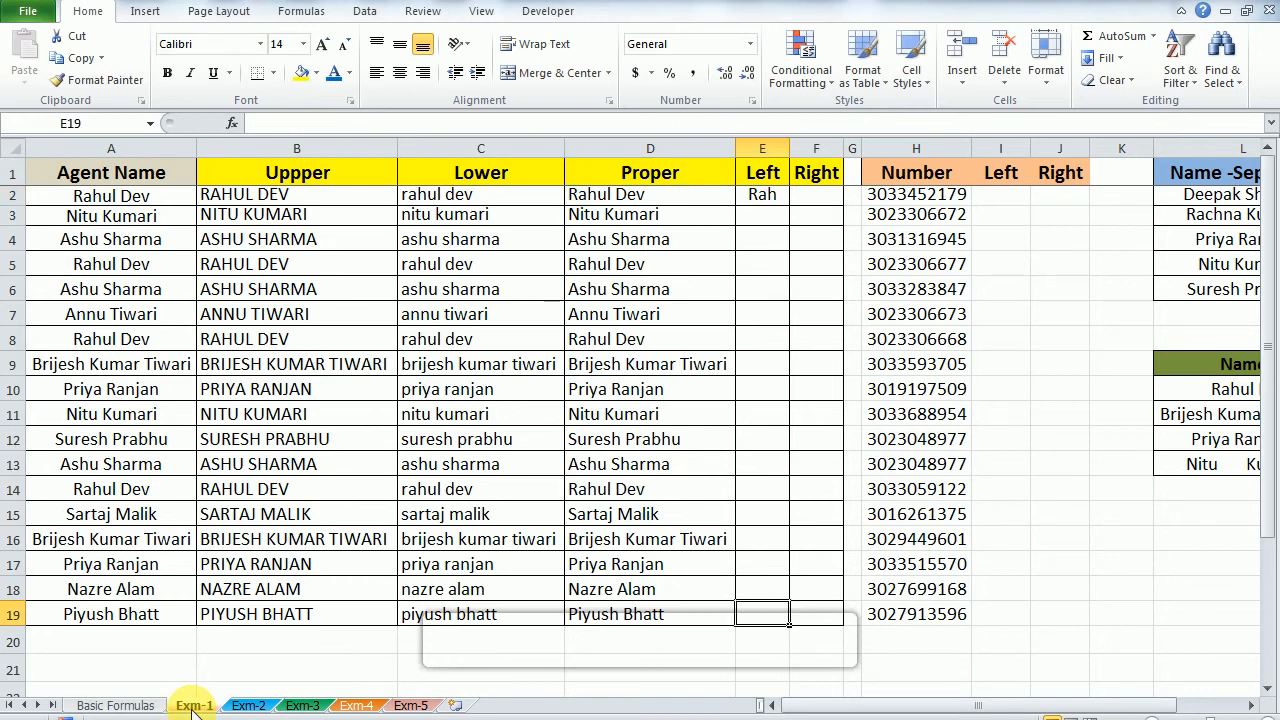
key("ctrl+shift+Up")
key("ctrl+d")
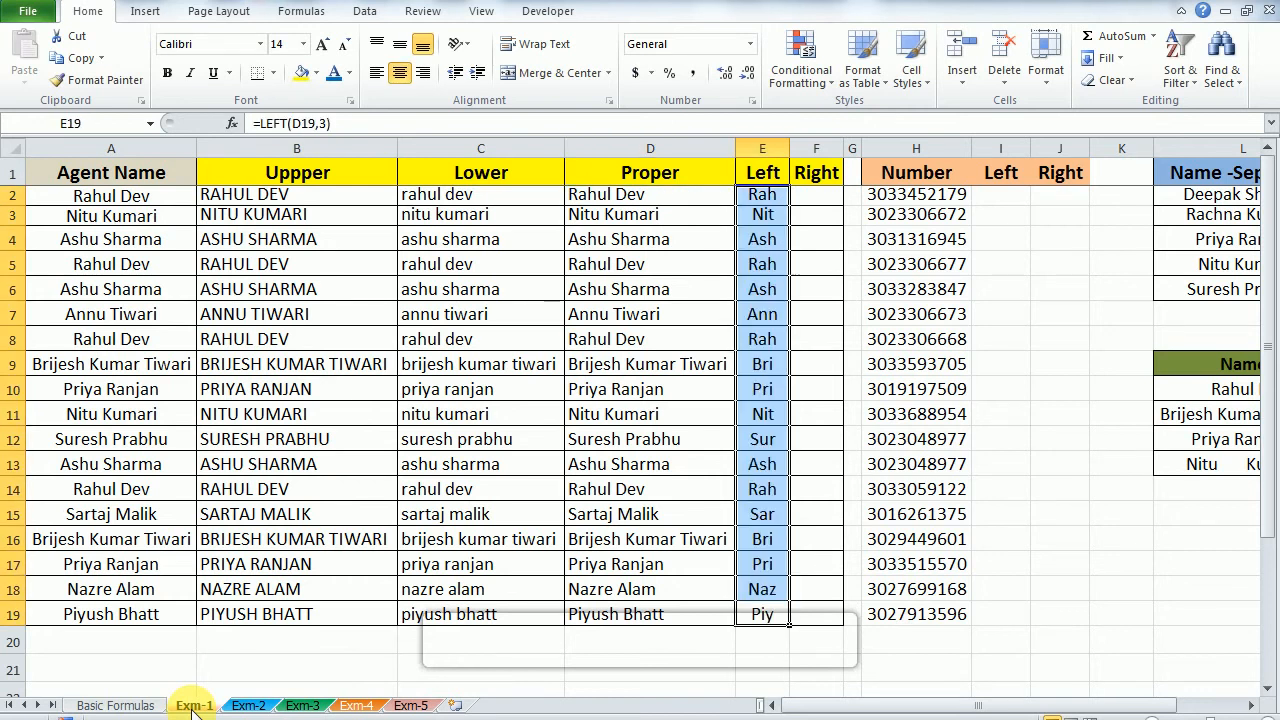
Step: Review the LEFT formula and its arguments in E2, along with the formulas in the neighbouring Lower and Proper columns
key("ctrl+Up")
key("Down")
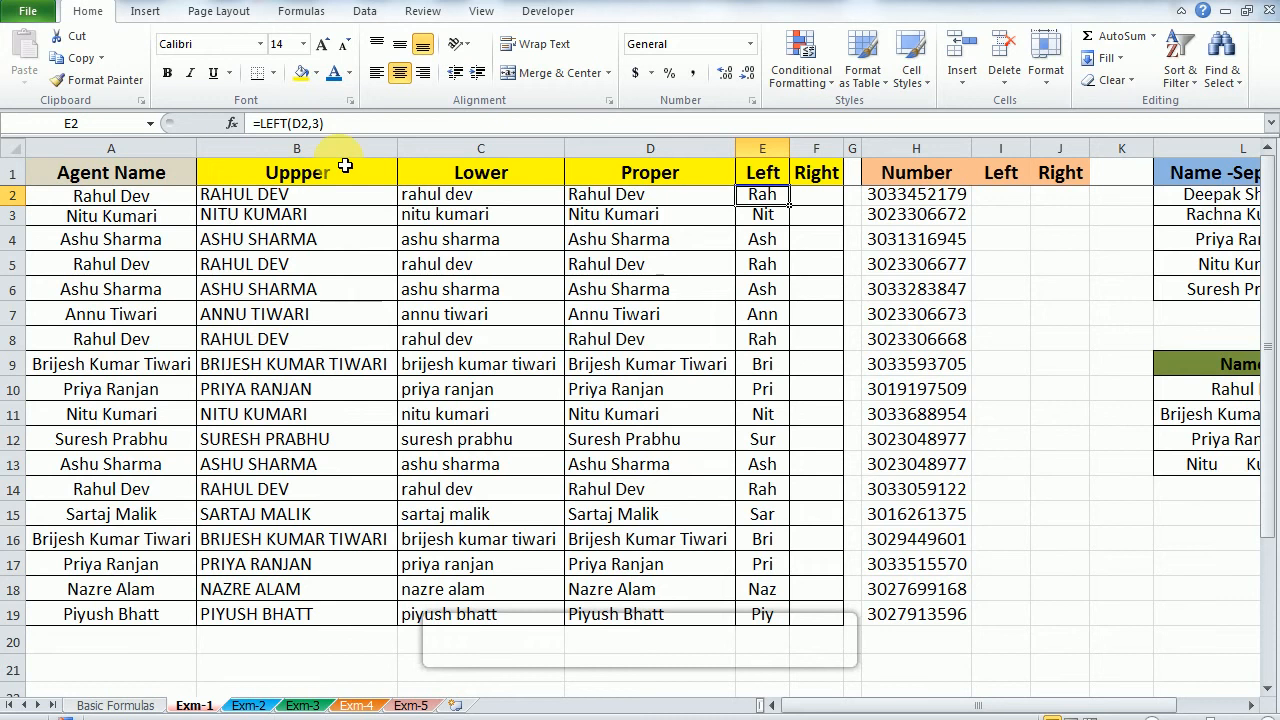
left_click(322, 126)
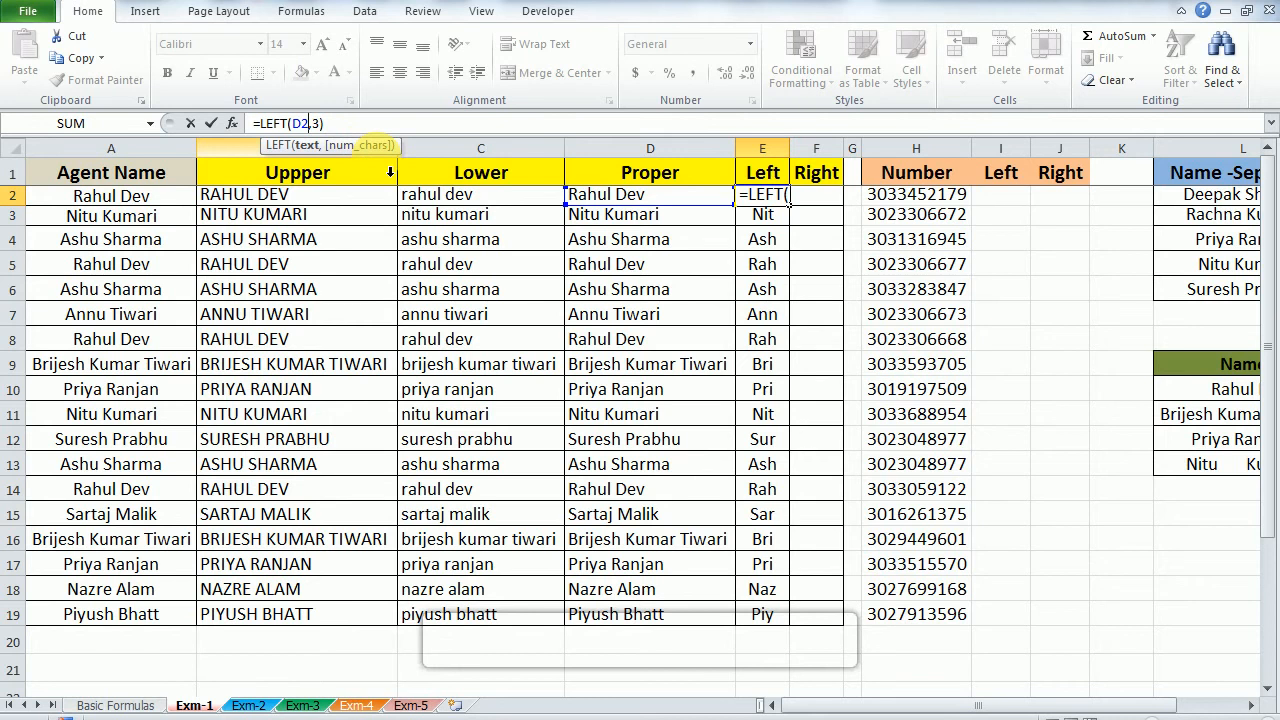
key("ctrl+Return")
key("Left")
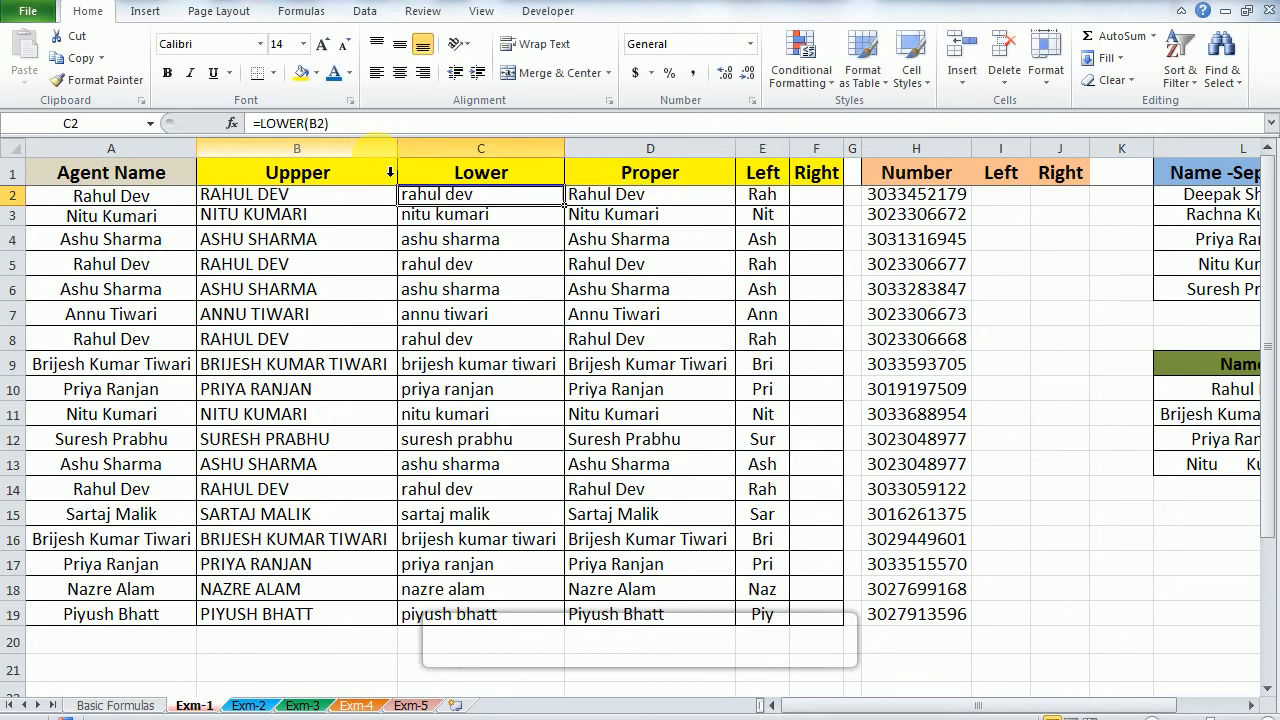
key("ctrl+shift+Down")
key("Right")
key("ctrl+shift+Down")
key("Up")
key("Down")
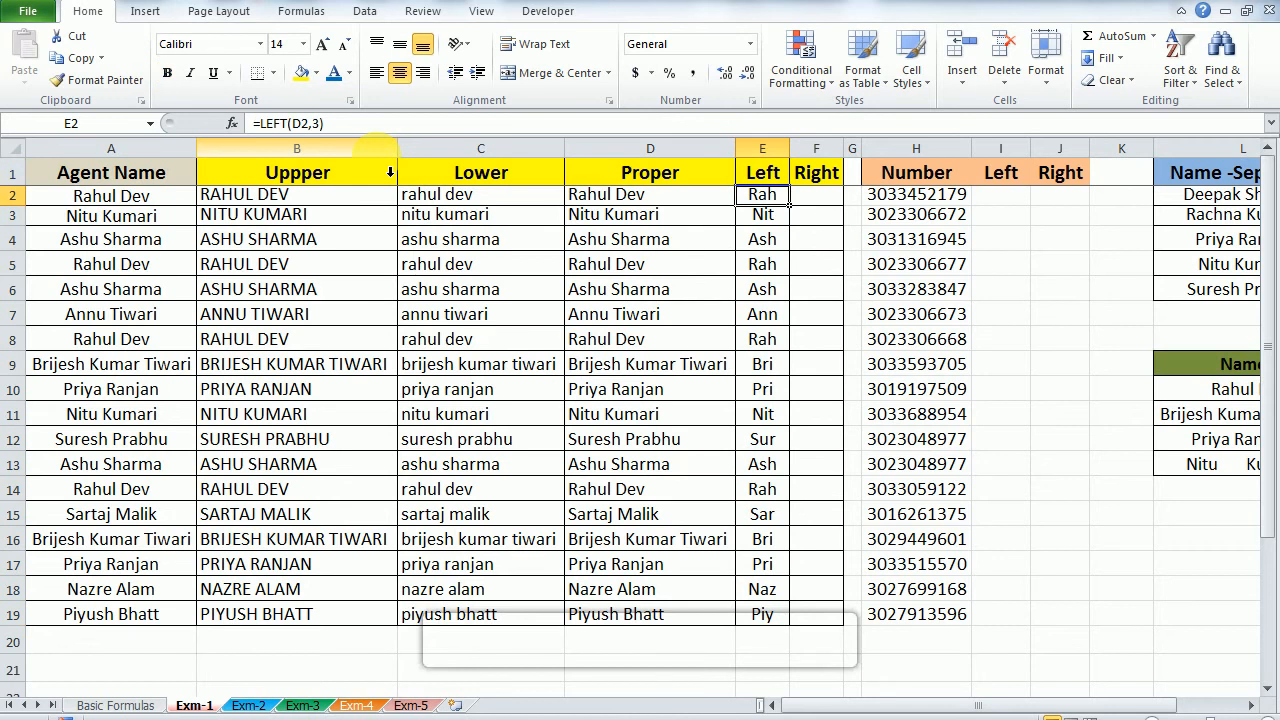
Step: Enter the formula =RIGHT(D2,3) in cell F2 to extract the last three characters of the name
key("Right")
type("=")
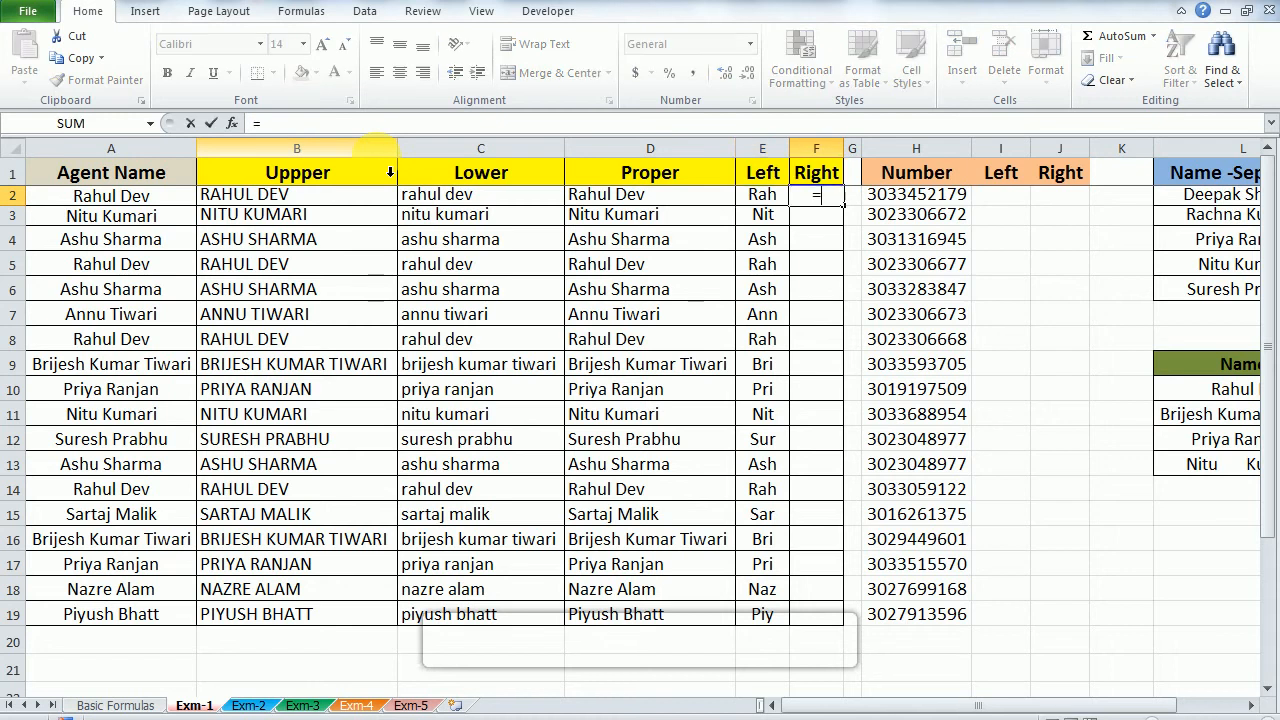
type("rig")
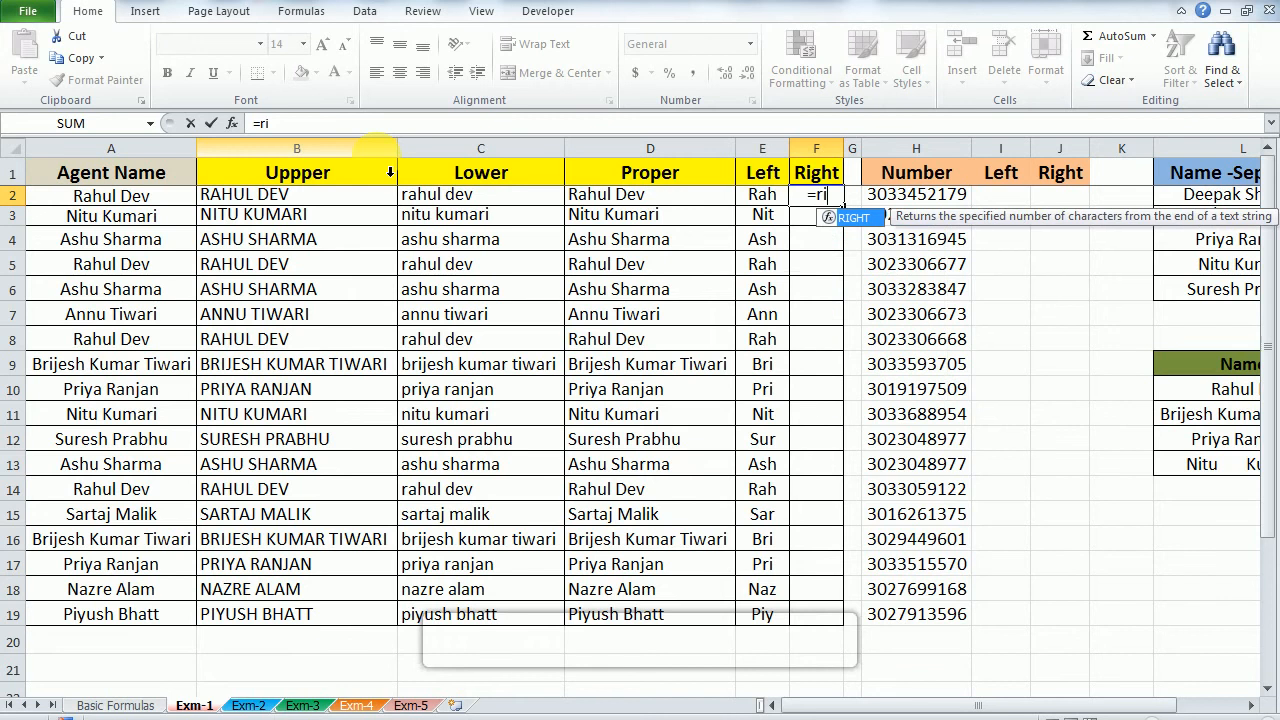
key("Tab")
key("Left")
key("Left")
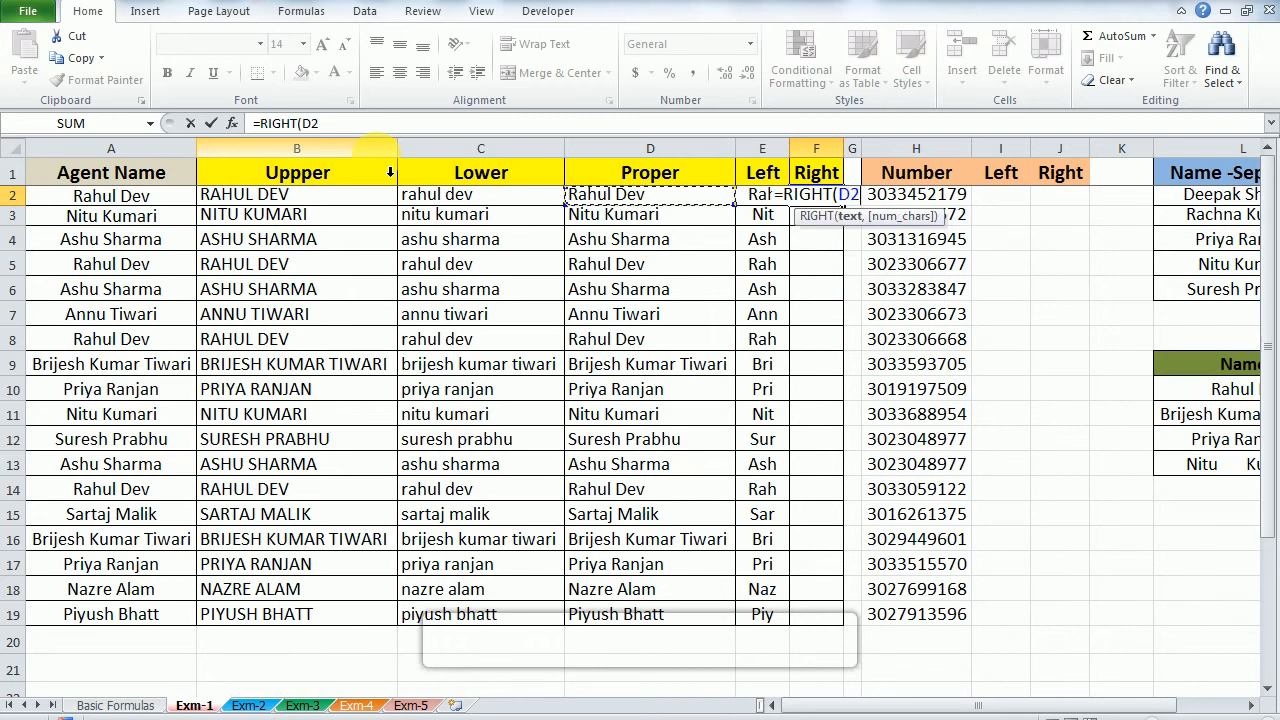
type(",")
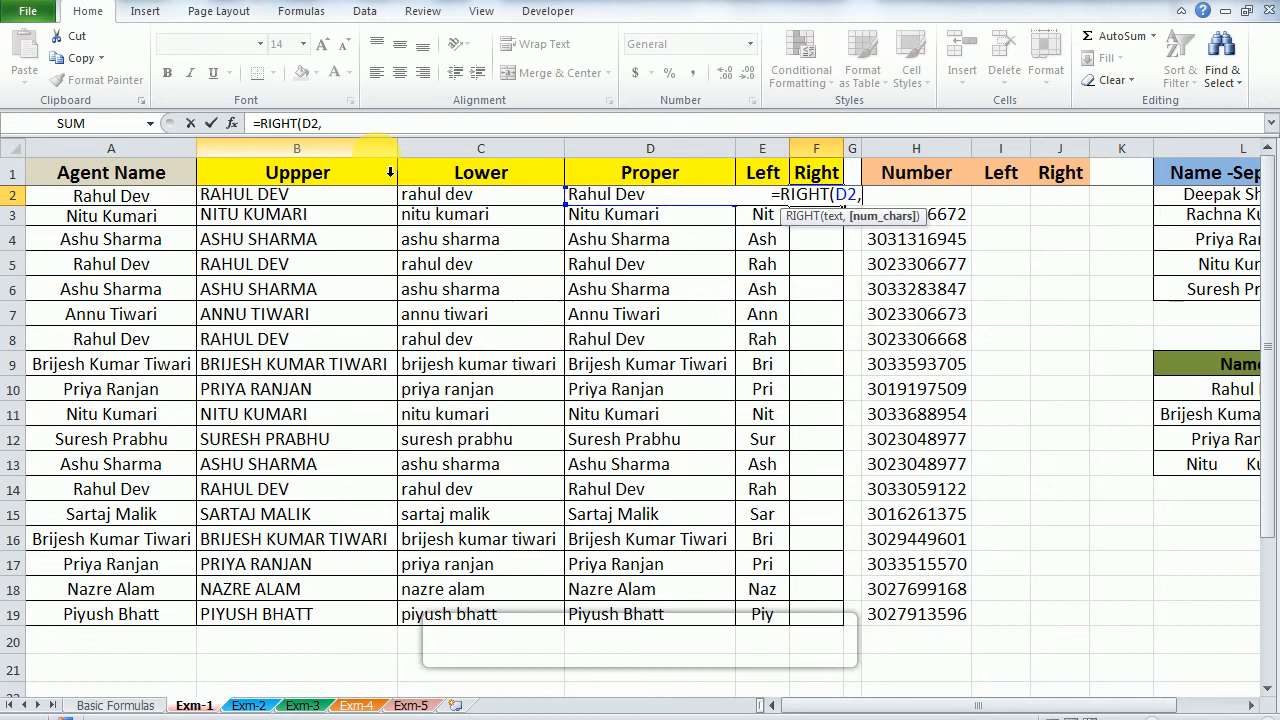
type("3)")
key("Return")
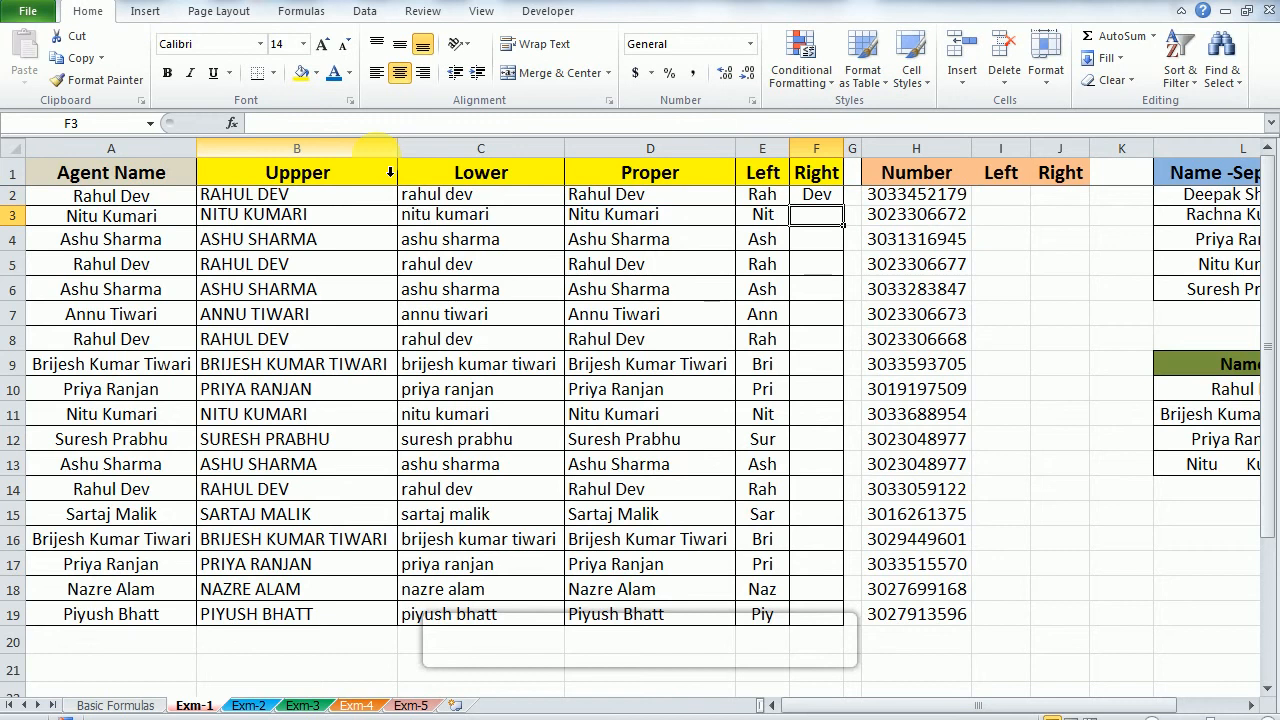
Step: Fill the RIGHT formula from F2 down through F19
key("Up")
key("Left")
key("Right")
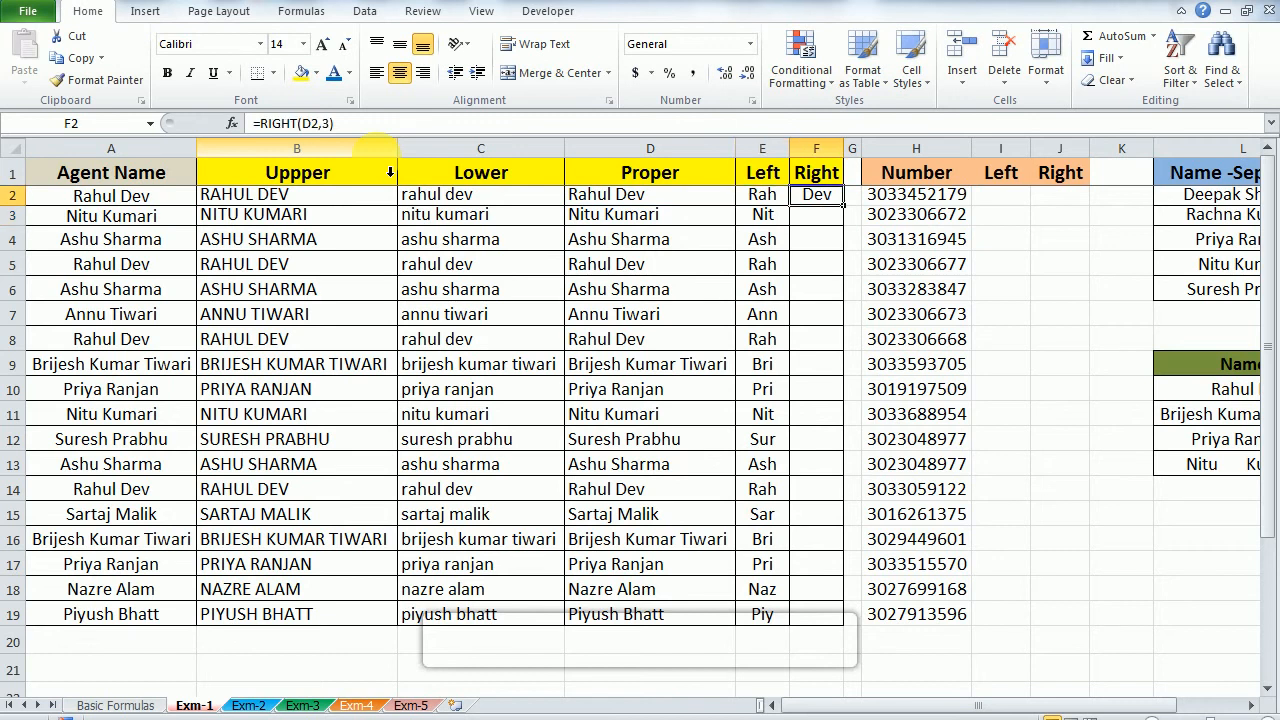
key("shift+Down")
key("shift+Down")
key("shift+Down")
key("shift+Down")
key("shift+Down")
key("shift+Down")
key("shift+Down")
key("shift+Down")
key("shift+Down")
key("shift+Down")
key("ctrl+d")
key("shift+Down")
key("shift+Down")
key("shift+Down")
key("shift+Down")
key("shift+Down")
key("shift+Down")
key("shift+Down")
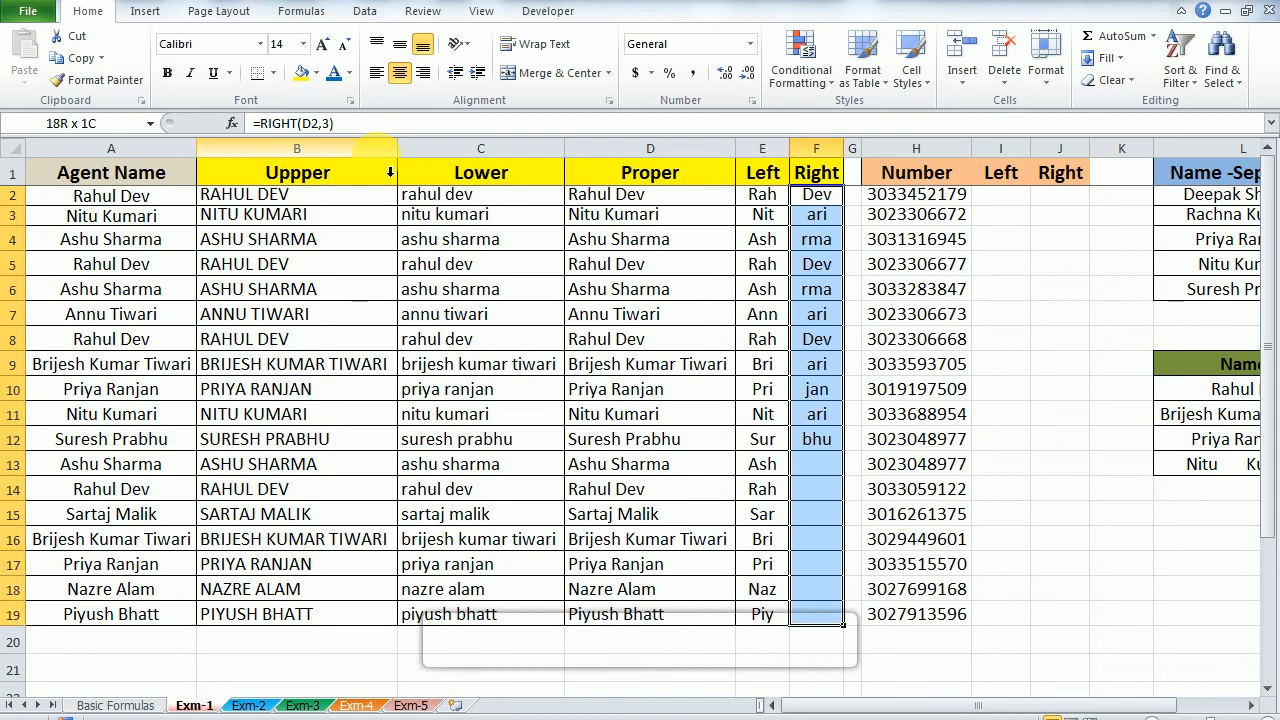
key("ctrl+d")
Step: Inspect the RIGHT formulas in F2, F3 and F4 to see which Proper cell each one references
key("Left")
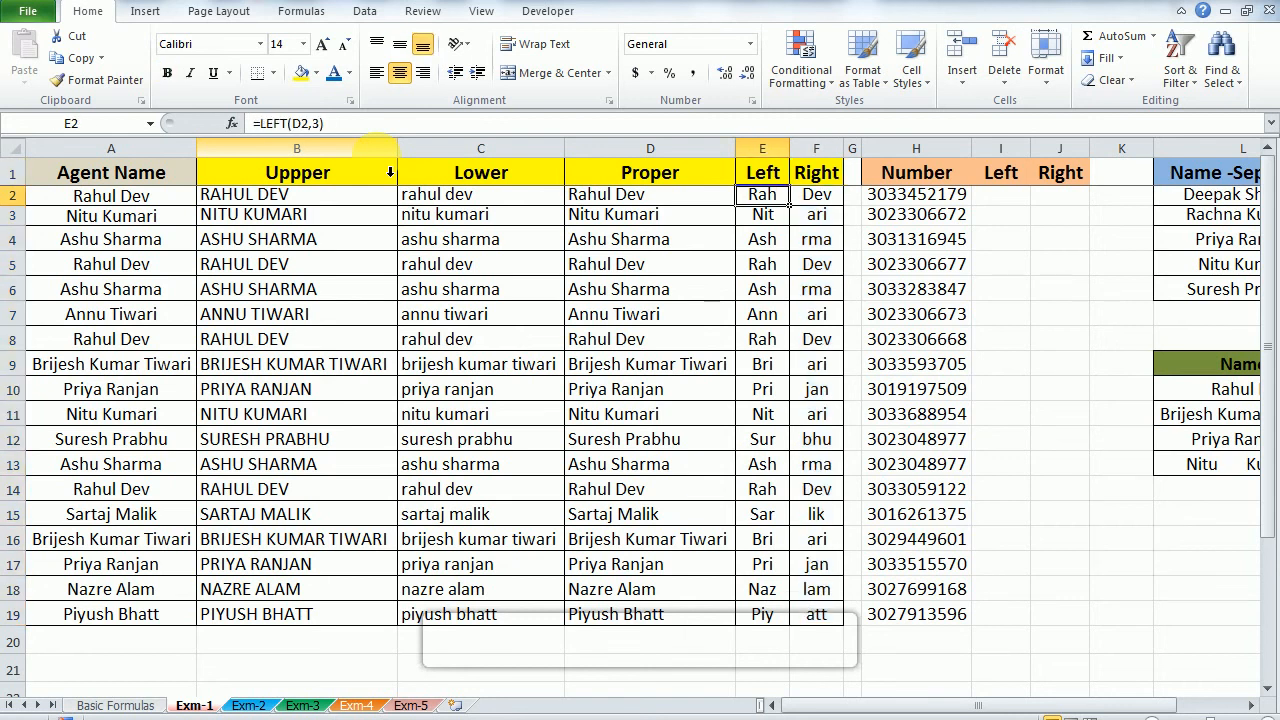
key("Left")
key("Right")
key("Right")
key("F2")
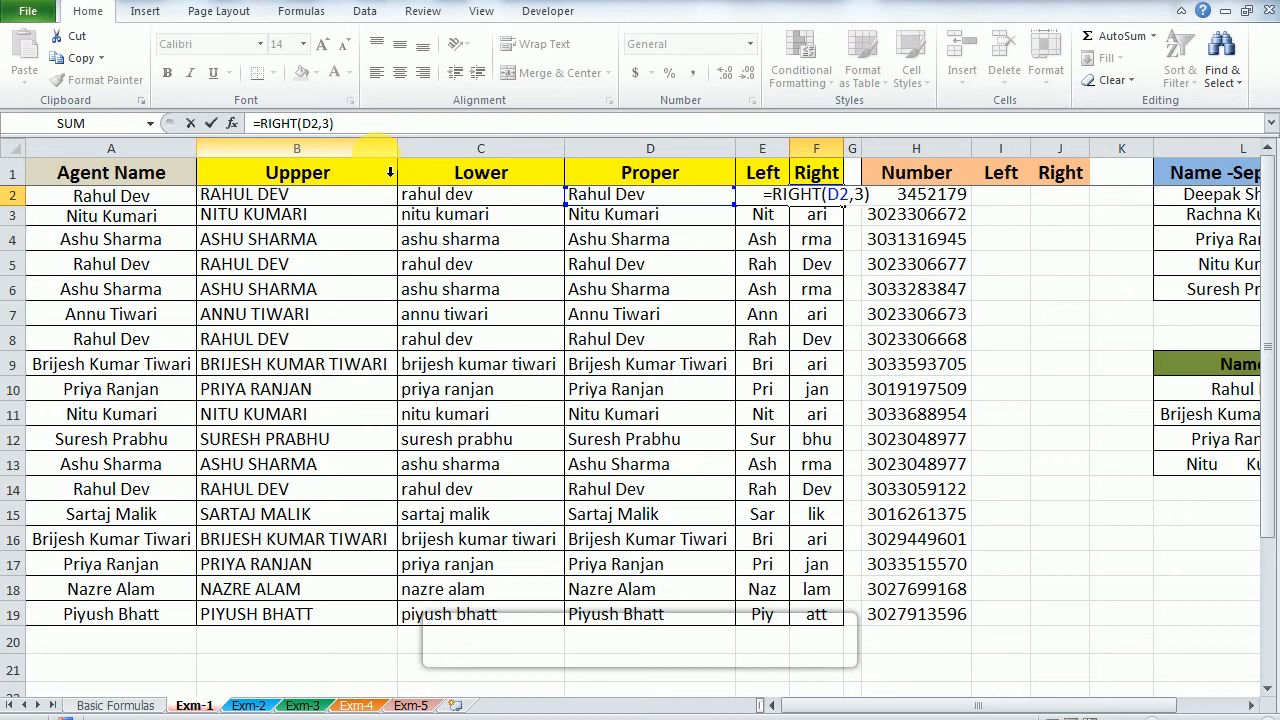
key("Escape")
key("Down")
key("F2")
key("Return")
key("F2")
key("Escape")
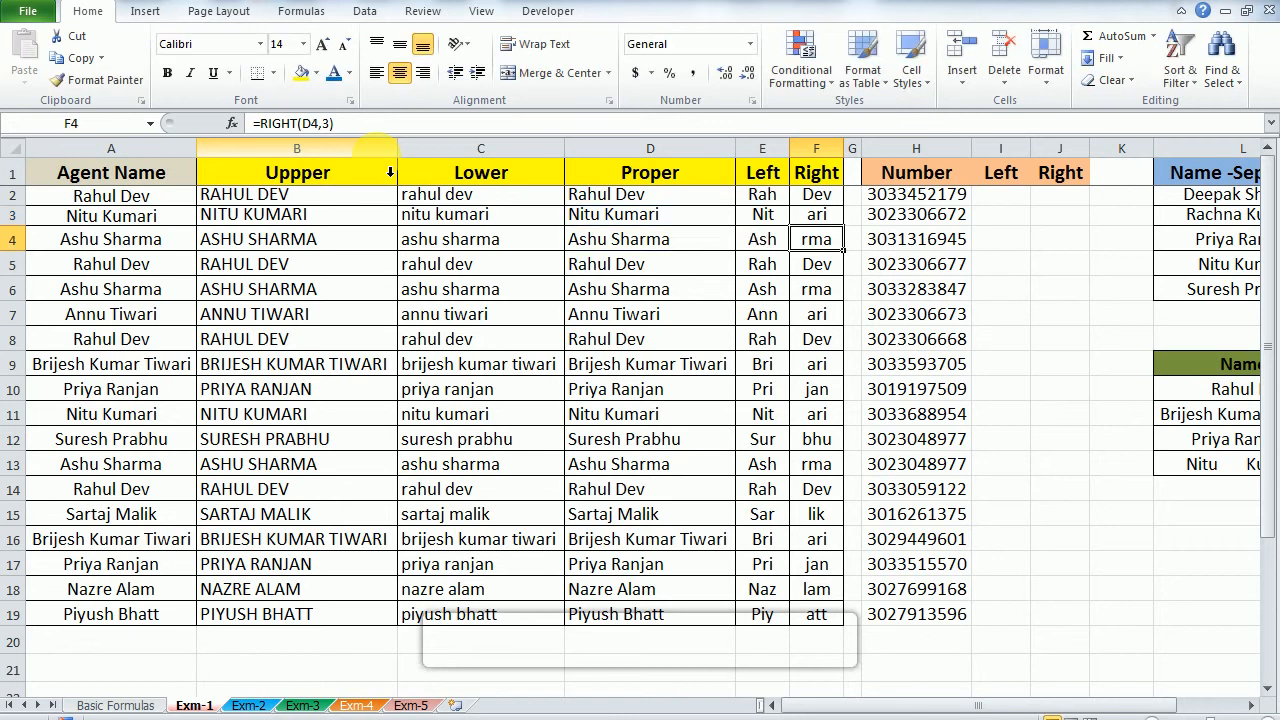
key("Down")
key("Up")
key("Up")
key("Up")
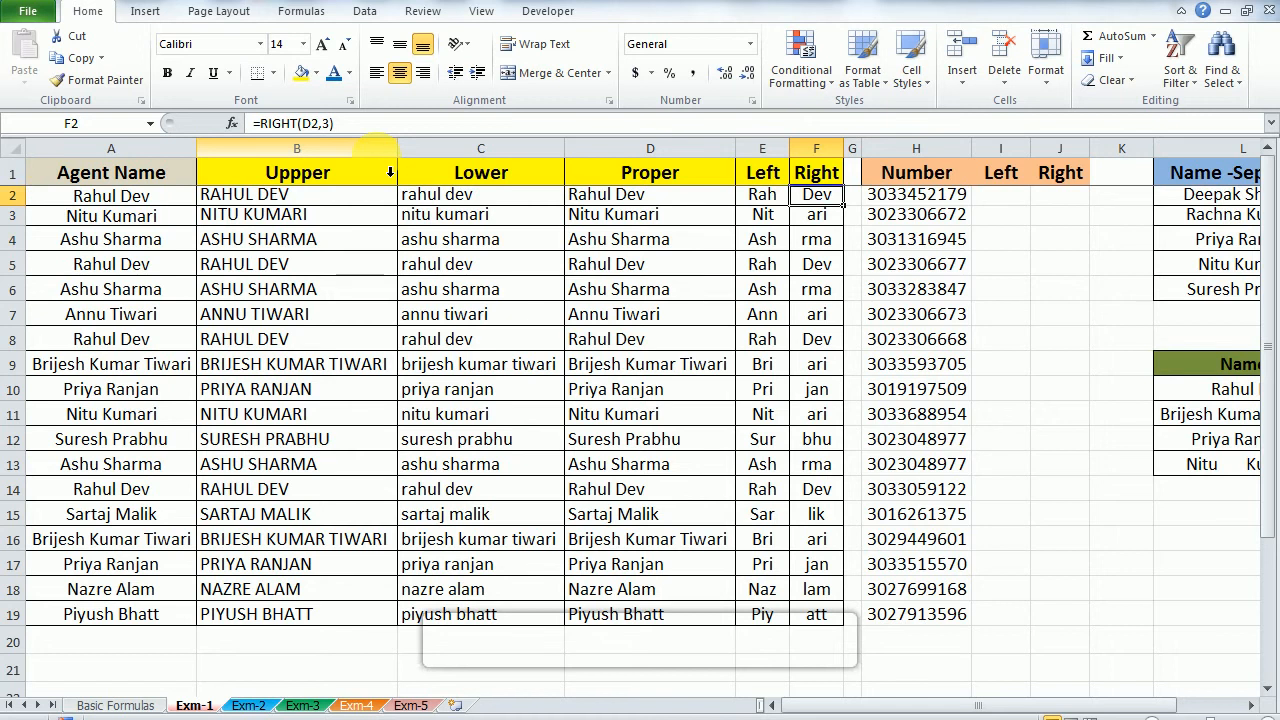
Step: Set the character count of the RIGHT formula in F2 to 5 and fill it down through F19
key("F2")
key("Left")
key("shift+Left")
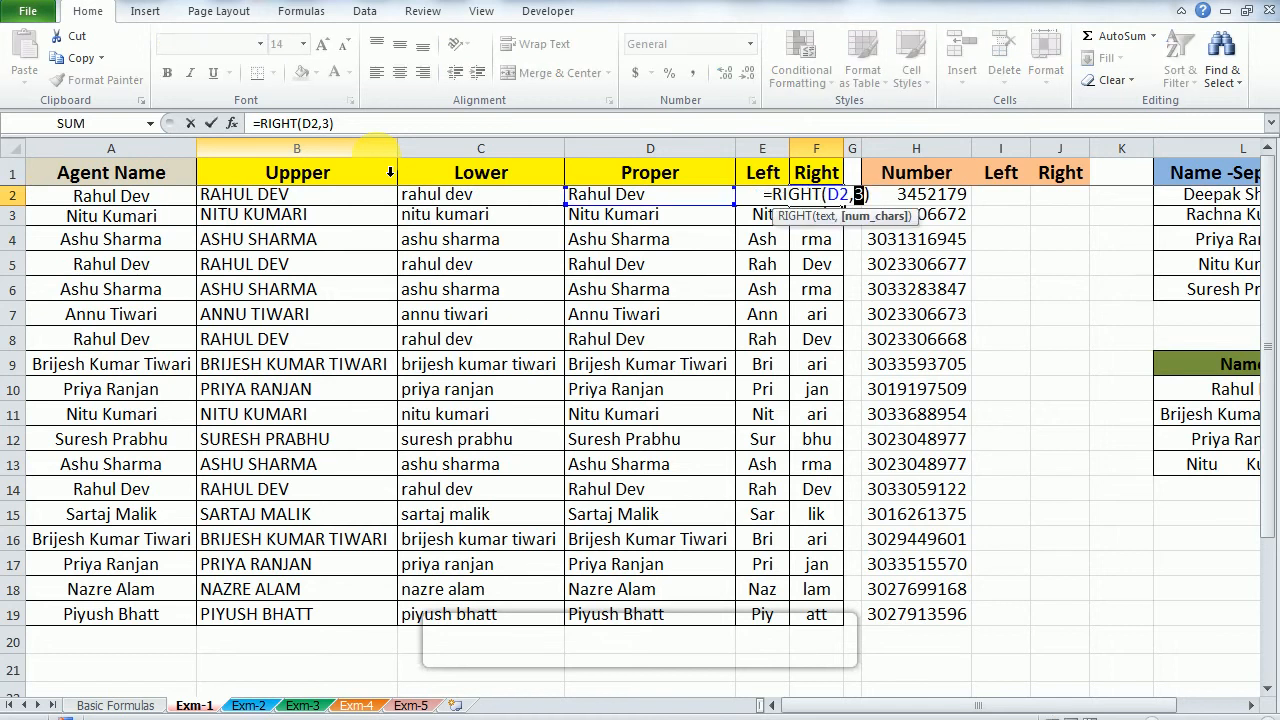
type("5")
key("Return")
key("Up")
key("ctrl+shift+Down")
key("ctrl+d")
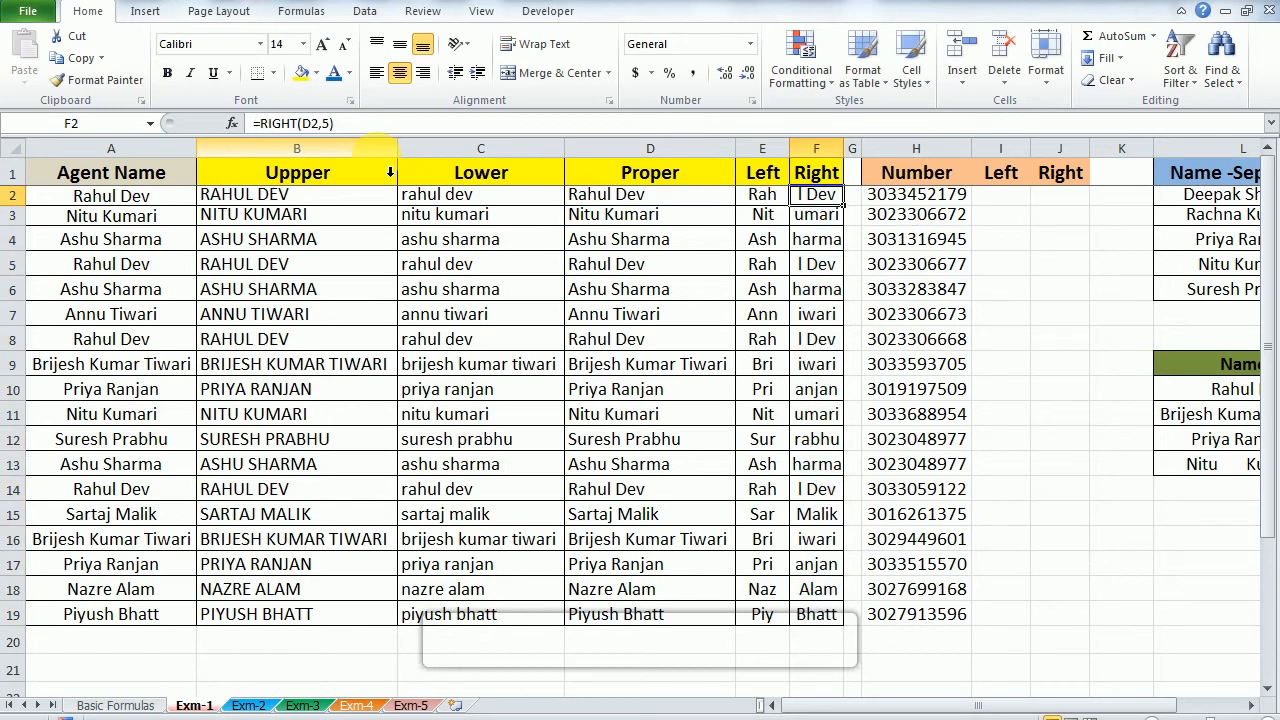
Step: Enter the formula =LEFT(H2,5) in cell I2 to extract the first five digits of the number
key("Right")
key("Right")
key("Right")
key("Right")
key("Right")
key("Left")
key("Left")
type("=")
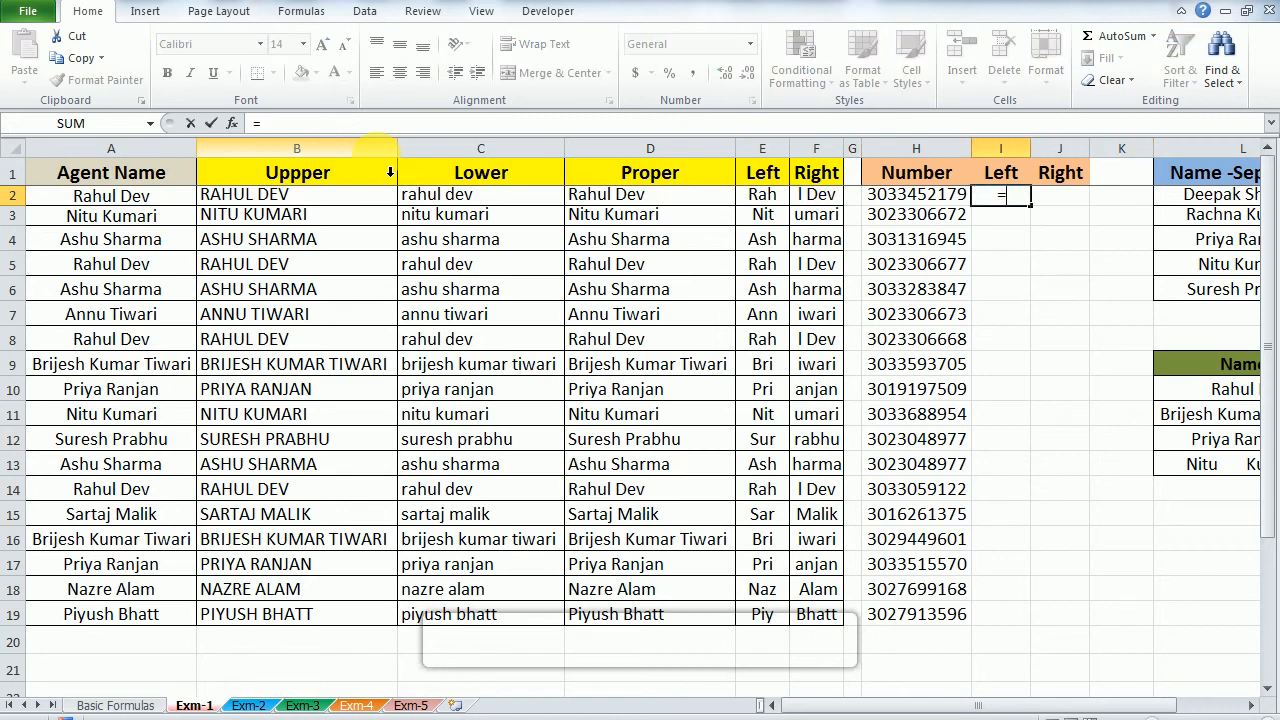
type("left(")
key("Left")
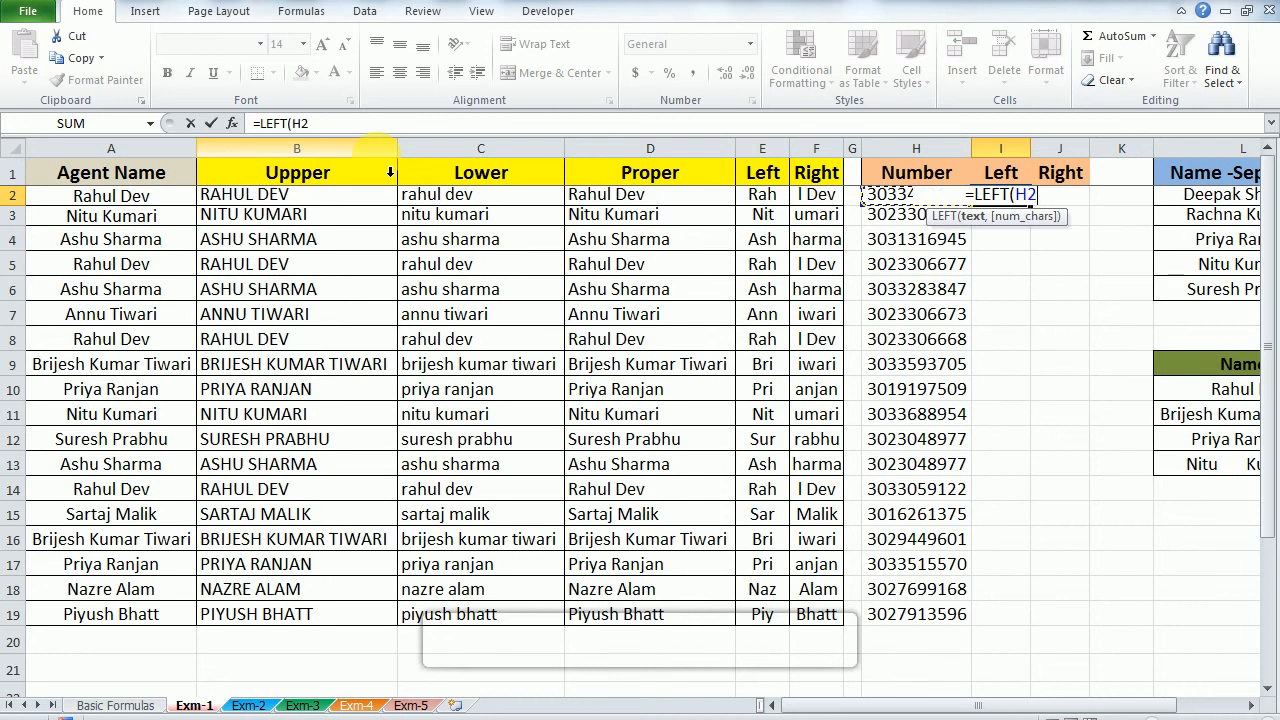
type(",5")
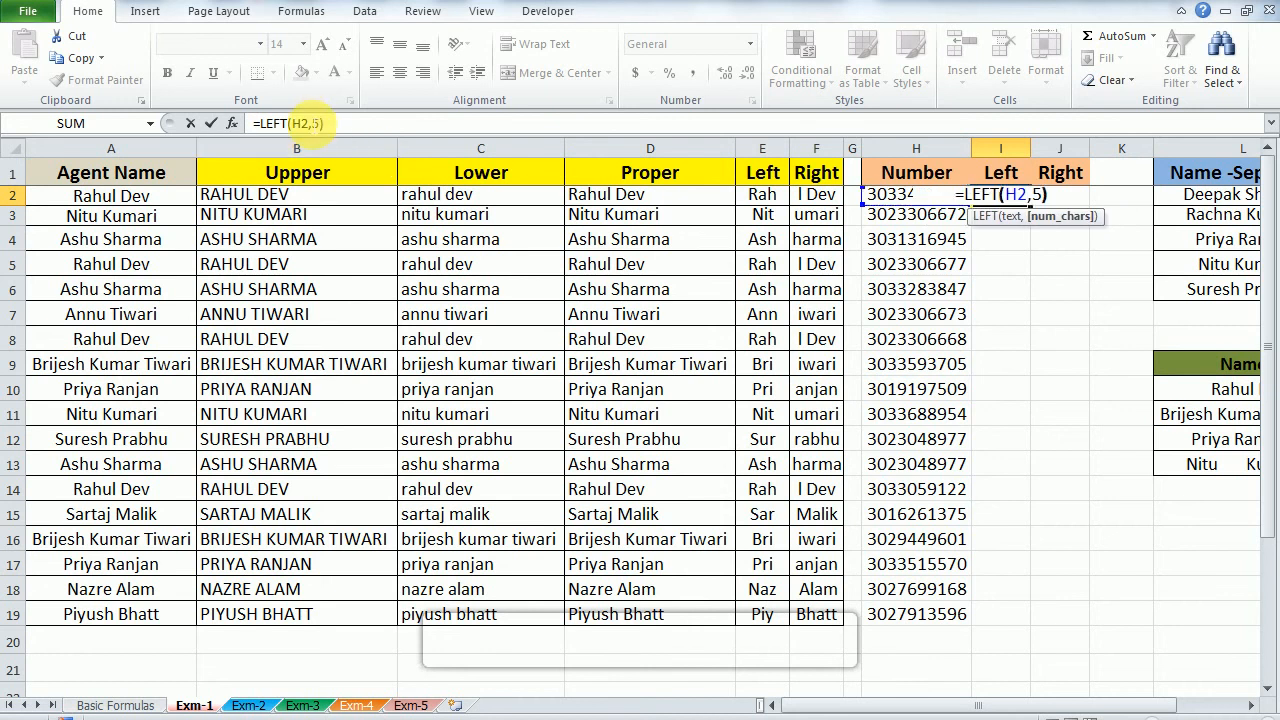
key("Return")
Step: Fill the LEFT formula from I2 down through I19
key("Left")
key("ctrl+Down")
key("Right")
key("ctrl+shift+Up")
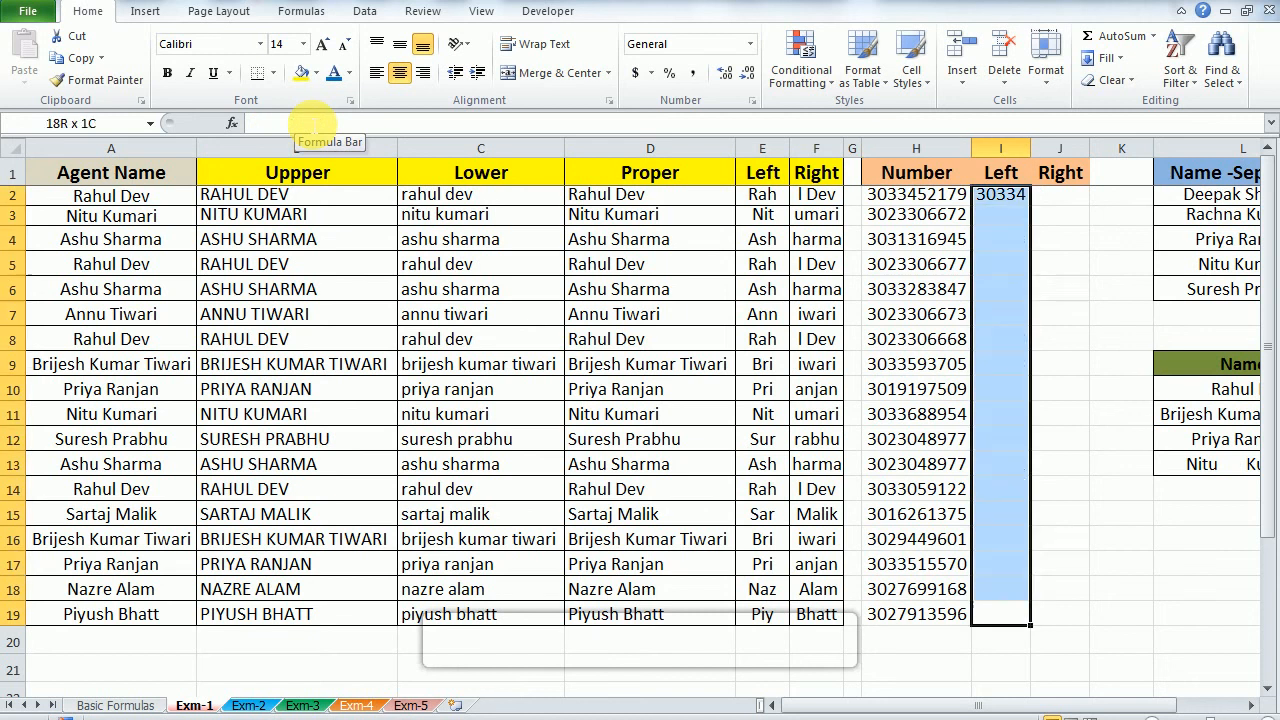
key("ctrl+d")
Step: Enter the formula =RIGHT(H2,5) in cell J2 to extract the last five digits of the number
key("ctrl+Up")
key("Right")
key("Down")
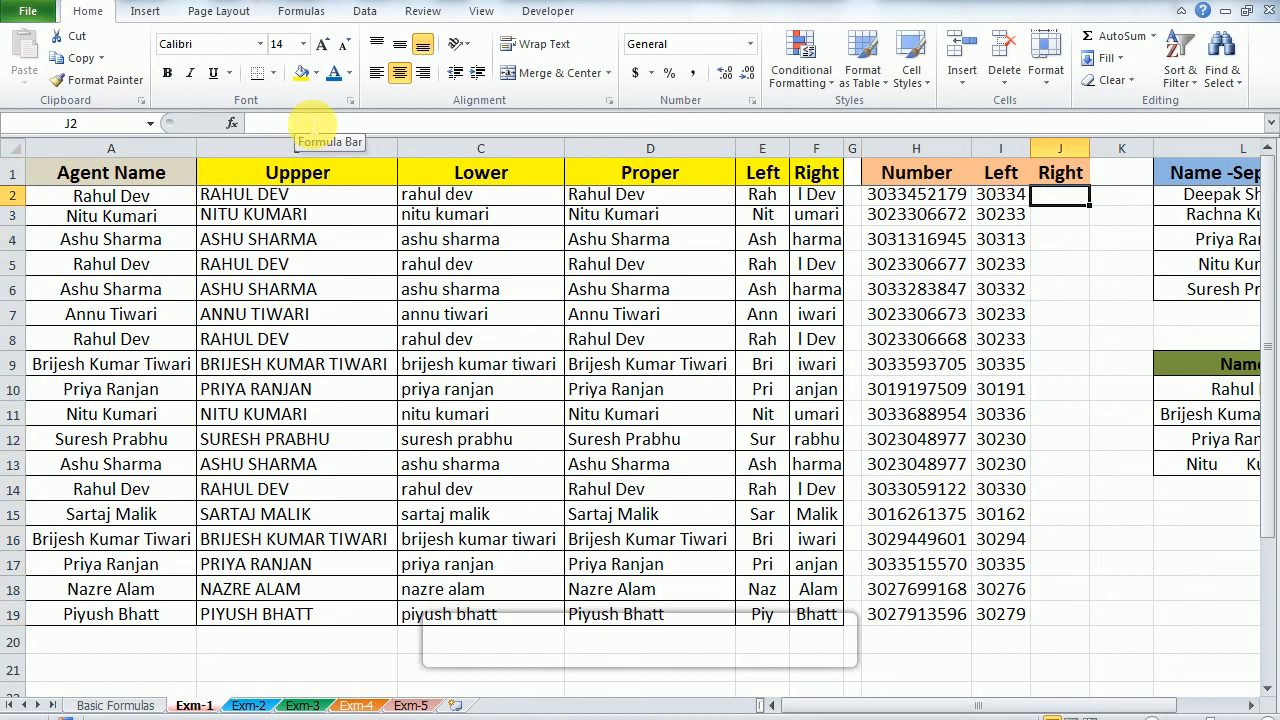
type("=RIGHT(")
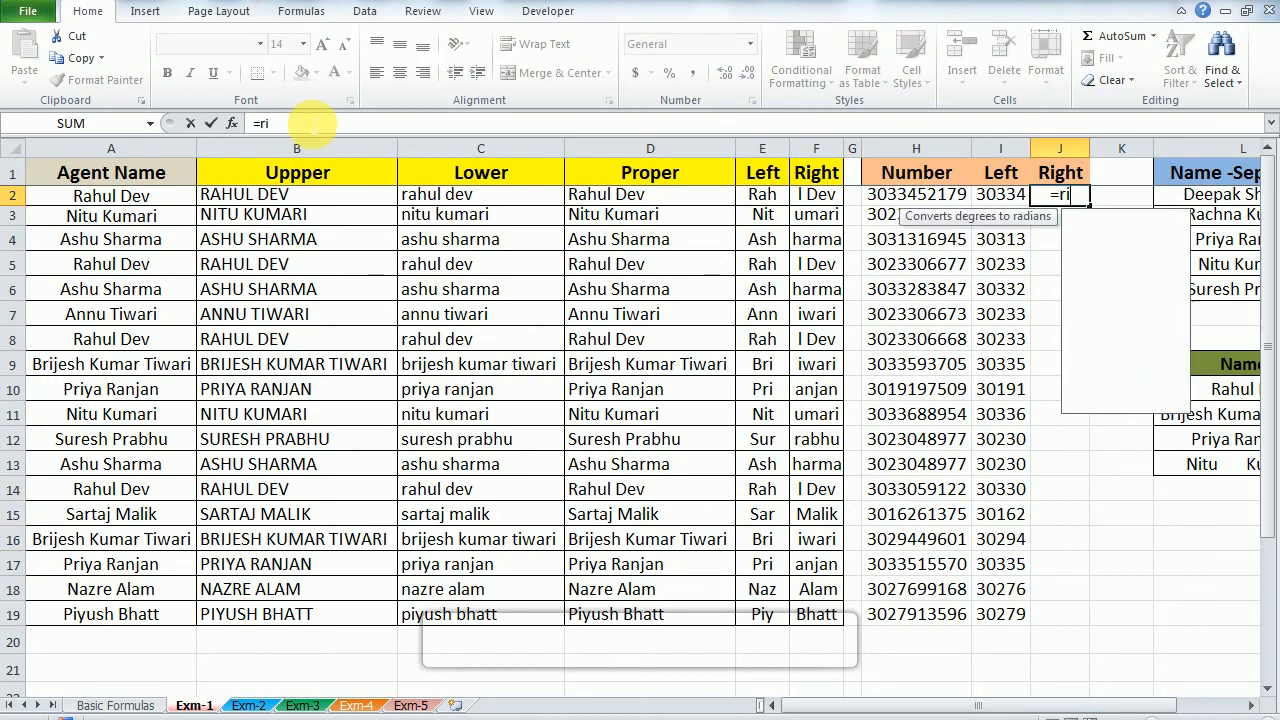
key("Left")
key("Left")
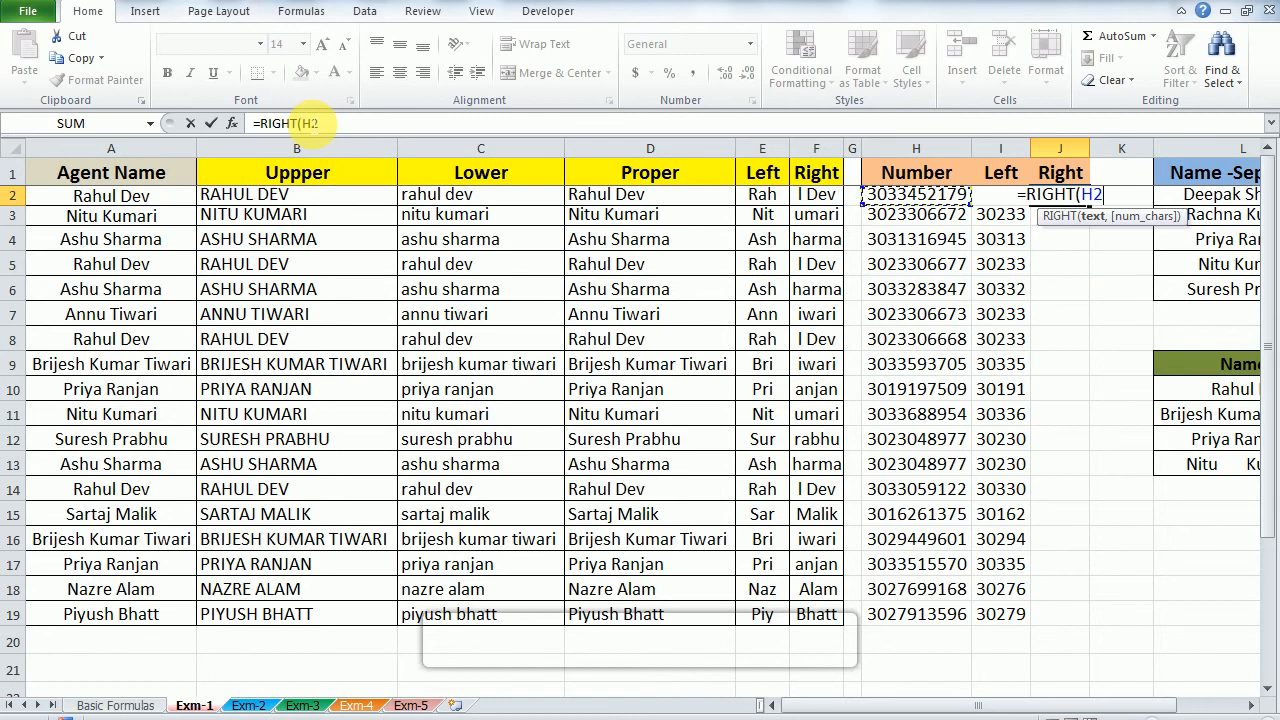
type(",5")
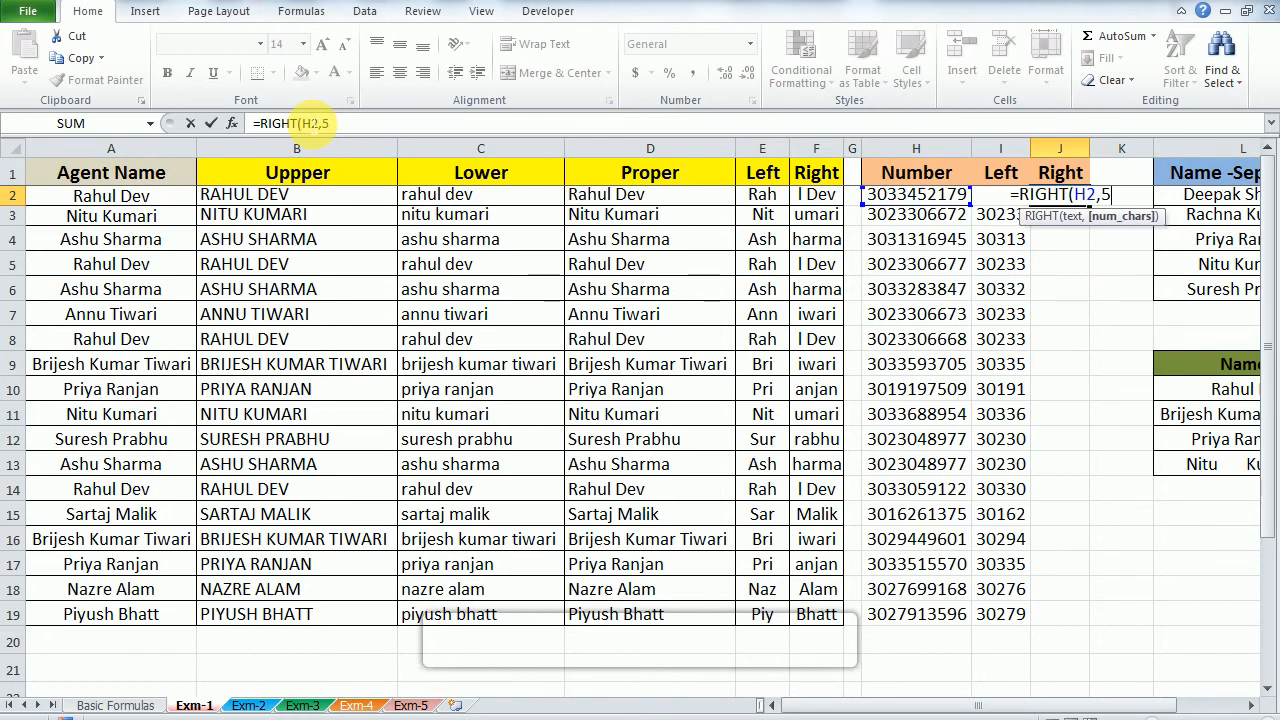
type(")")
key("Return")
Step: Fill the RIGHT formula from J2 down through J19
key("Up")
key("Left")
key("ctrl+Down")
key("Right")
key("ctrl+shift+Up")
key("ctrl+d")
Step: Examine the first and last five digits of the number in H2 against the Left and Right results beside it
key("Up")
key("Up")
key("ctrl+Up")
key("Down")
key("Left")
key("Left")
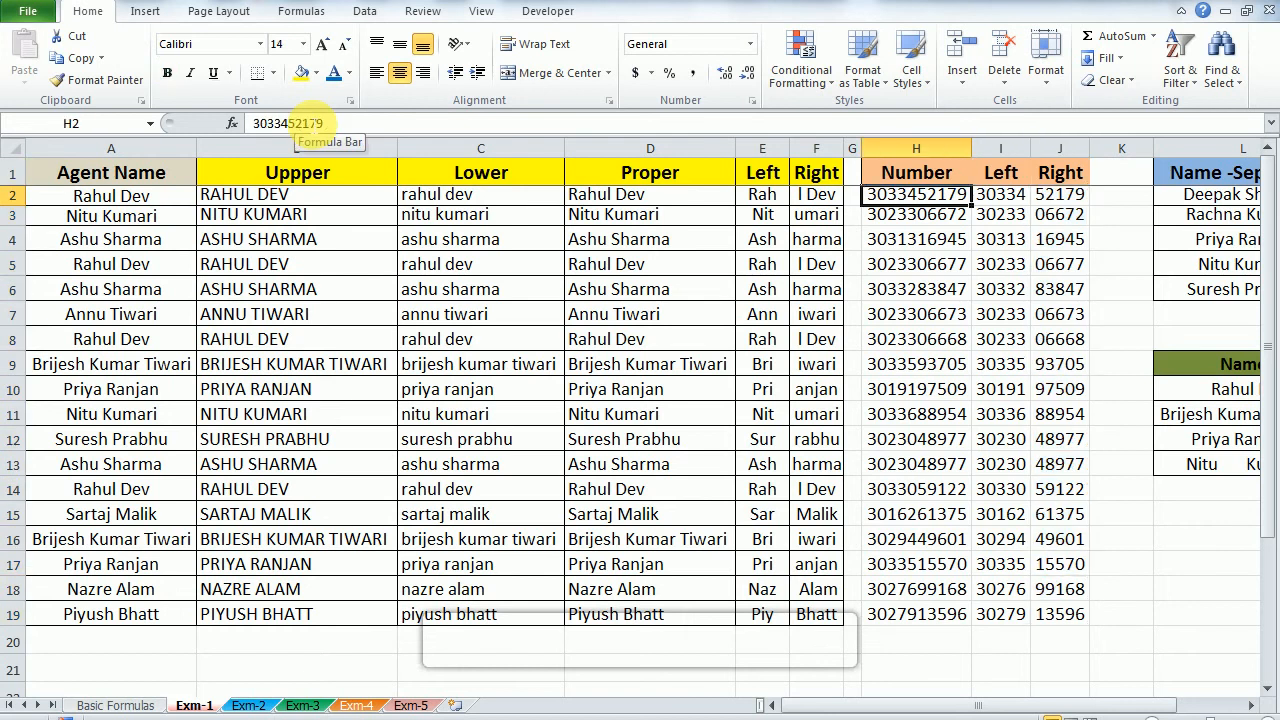
key("F2")
key("Left")
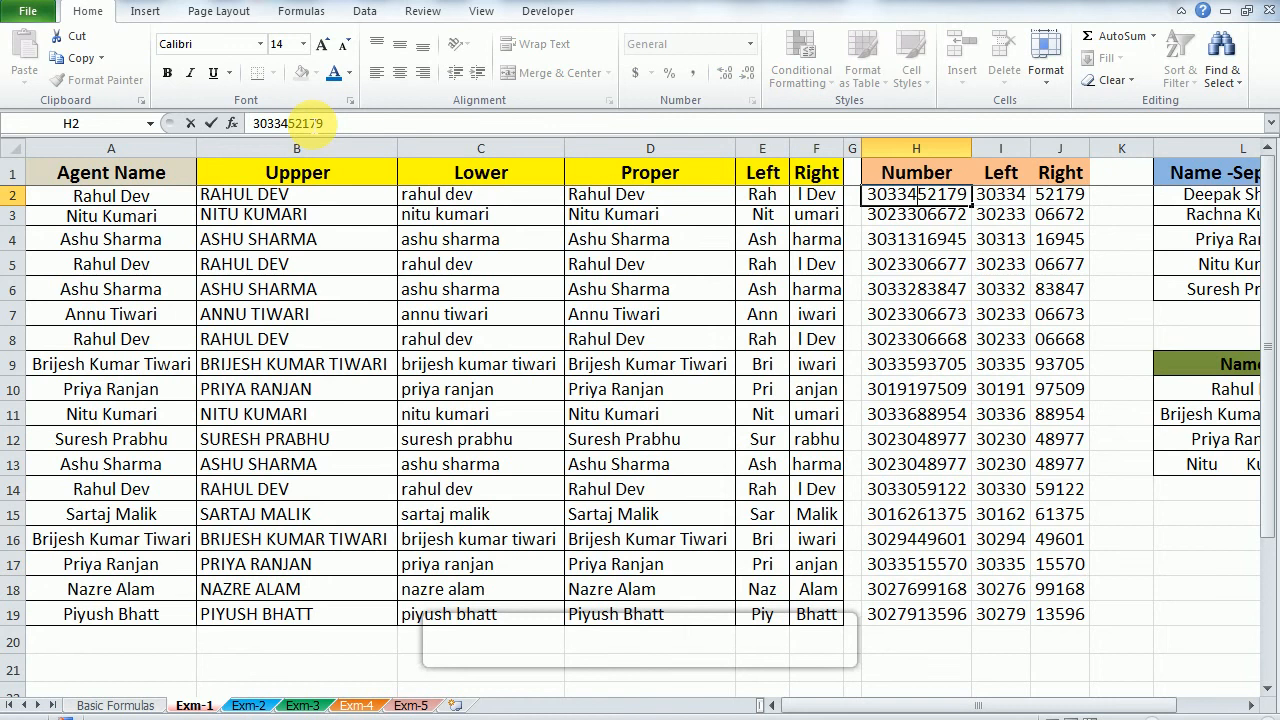
key("shift+Home")
key("Right")
key("shift+End")
key("Right")
key("shift+End")
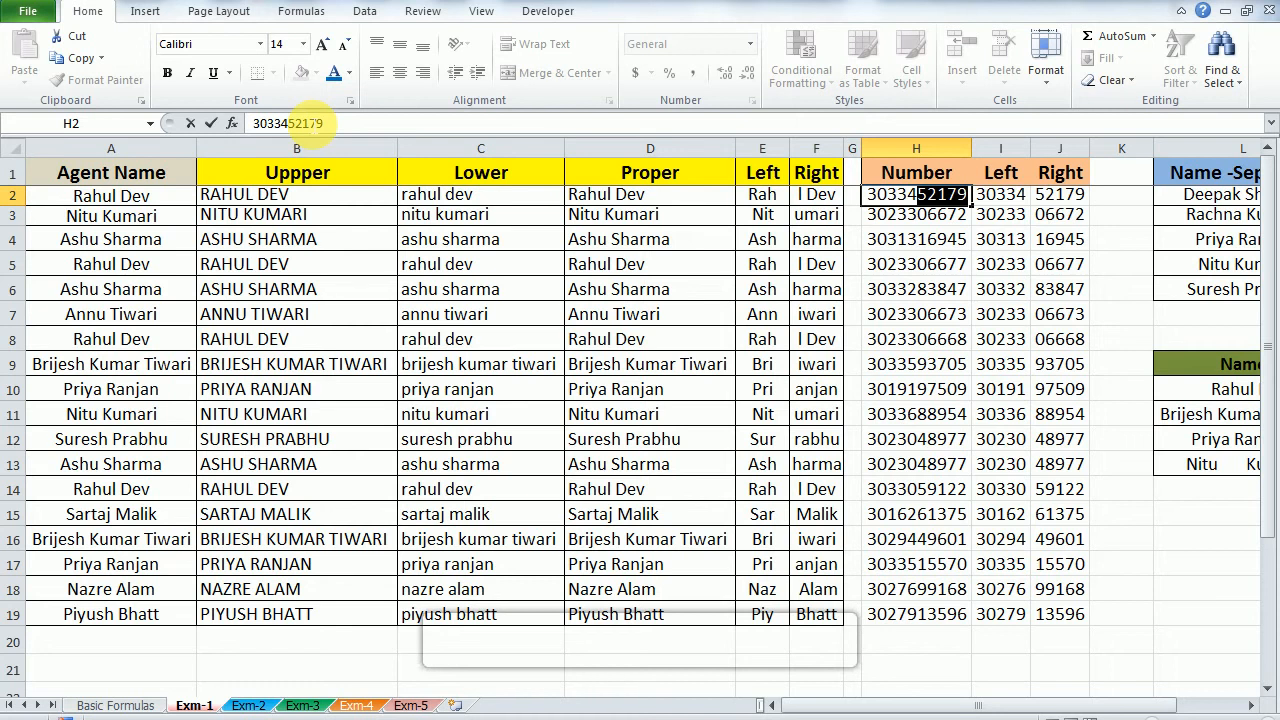
key("Return")
Step: Review the completed column headings by selecting the header cells B1 through J1
key("Up")
key("Left")
key("Up")
key("Left")
key("Left")
key("Home")
key("Right")
key("Right")
key("Left")
key("shift+Right")
key("shift+Right")
key("shift+Right")
key("shift+Right")
key("shift+Right")
key("shift+Right")
key("shift+Right")
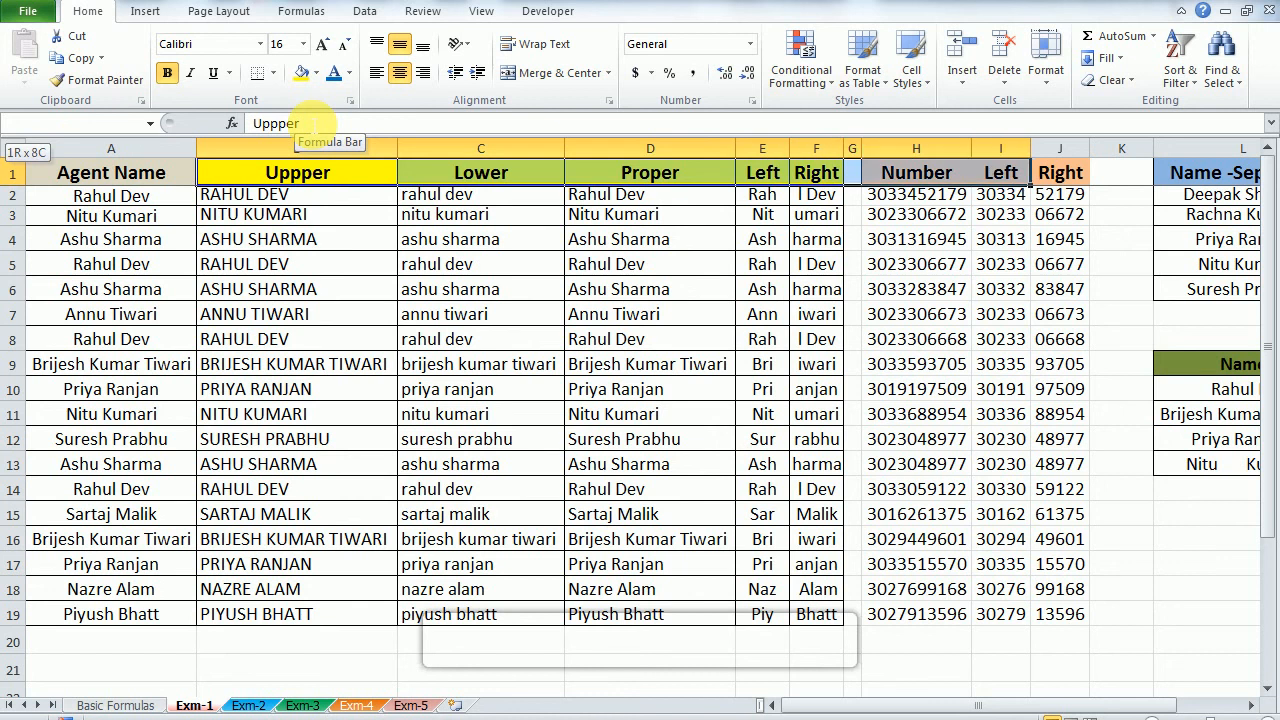
key("shift+Right")
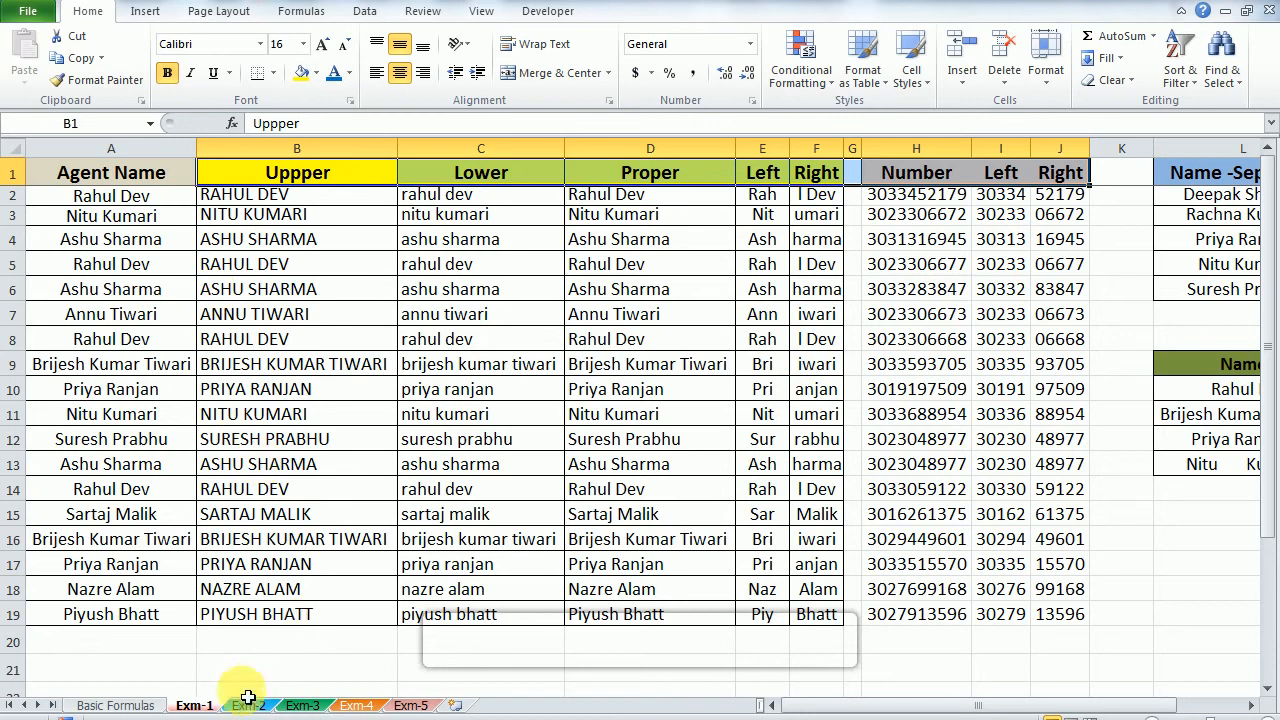
Step: Check the formula list on the Basic Formulas sheet against the remaining name separation and Trim tables on Exm-1
left_click(128, 705)
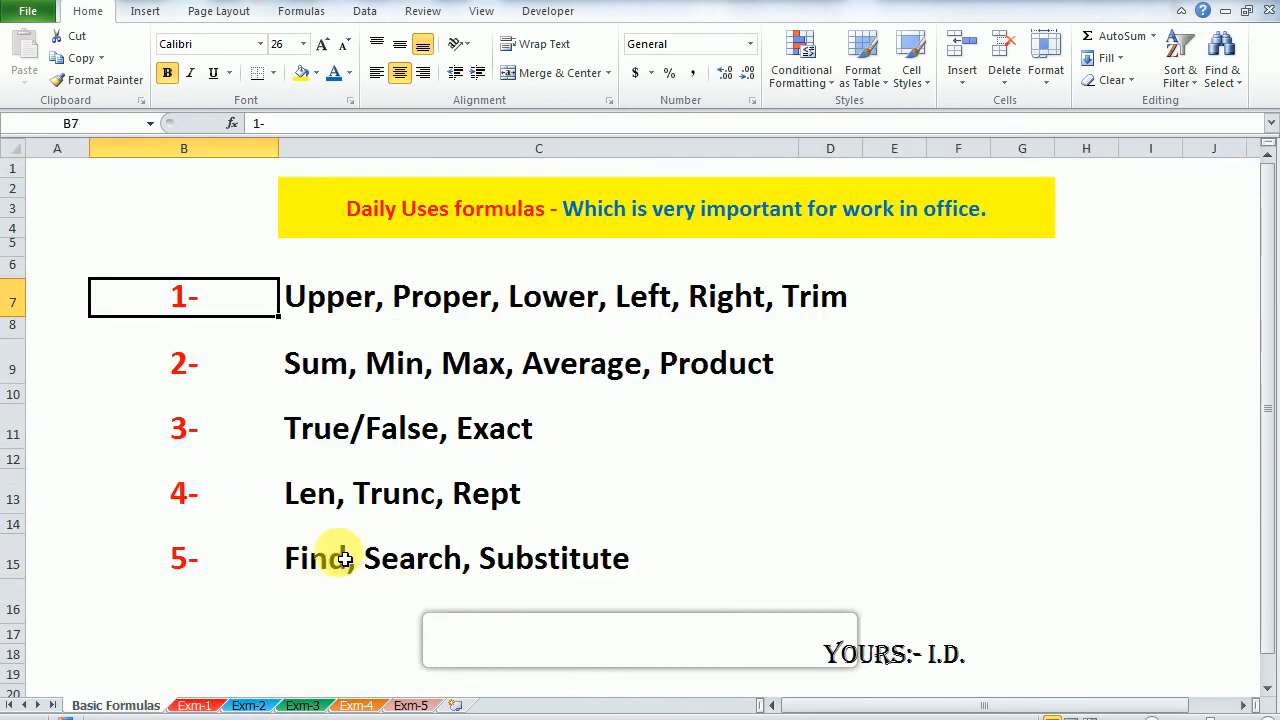
left_click(205, 705)
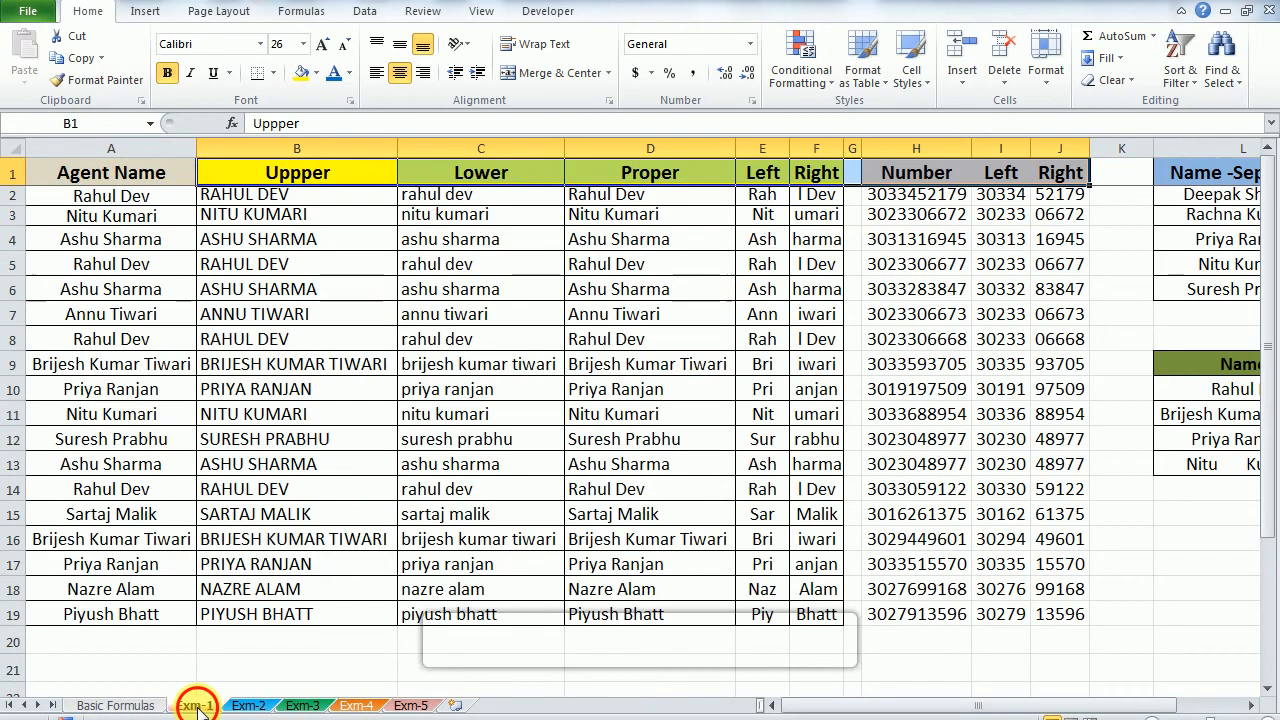
key("Right")
key("Right")
key("Right")
key("Right")
key("Right")
key("Right")
key("Right")
key("Right")
key("Right")
key("Right")
key("Right")
key("Right")
key("Right")
key("Right")
key("Right")
key("Right")
key("Right")
key("Right")
key("Right")
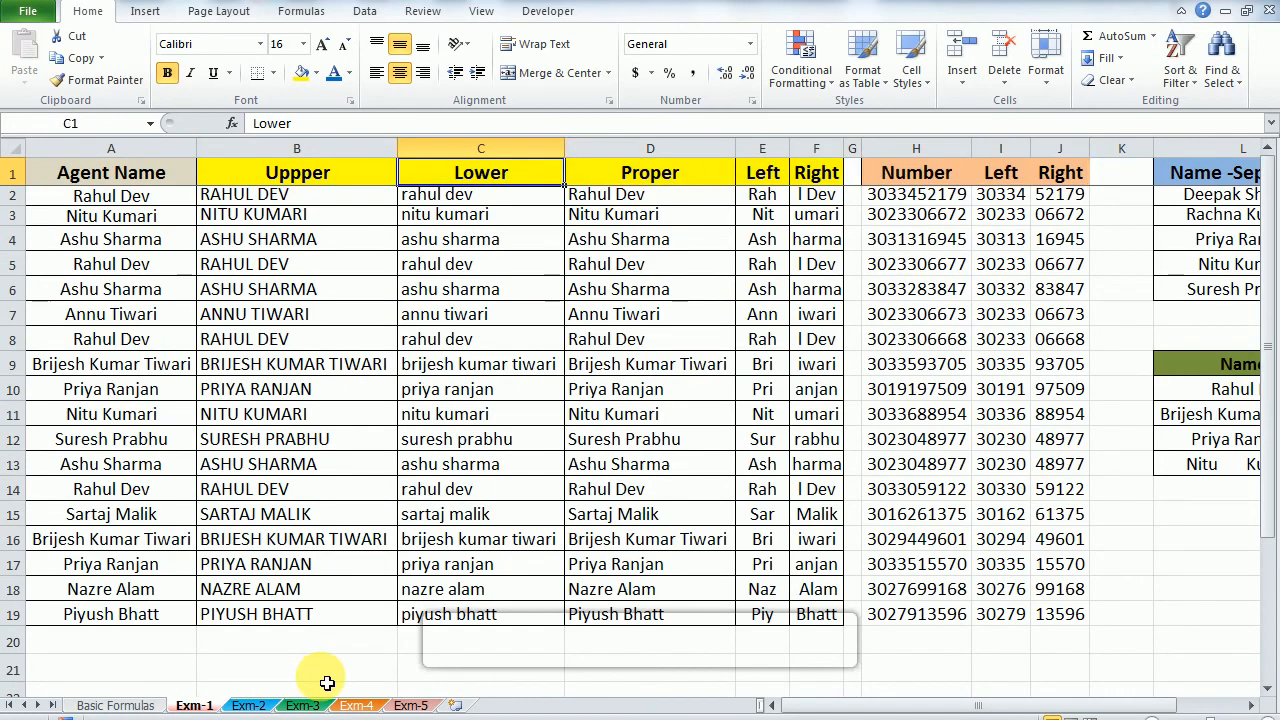
key("Left")
key("Left")
key("Left")
key("Left")
key("Left")
key("Left")
key("Down")
key("Left")
key("Down")
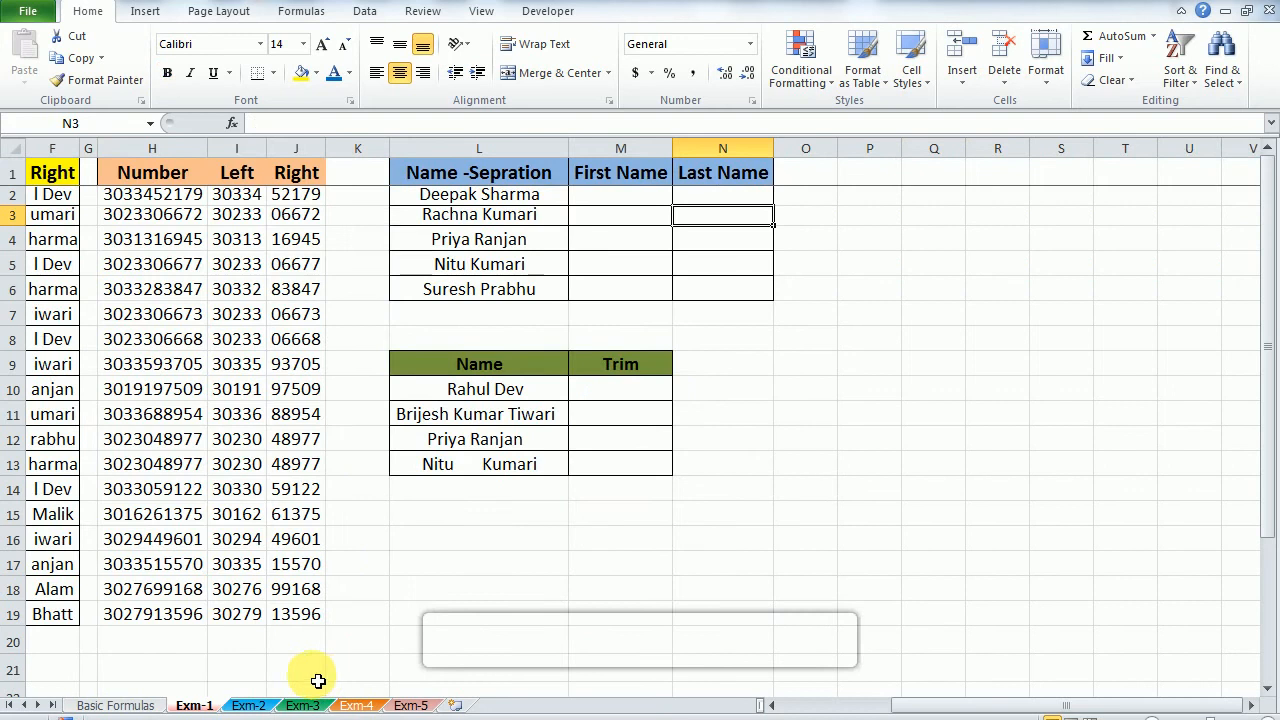
left_click(116, 705)
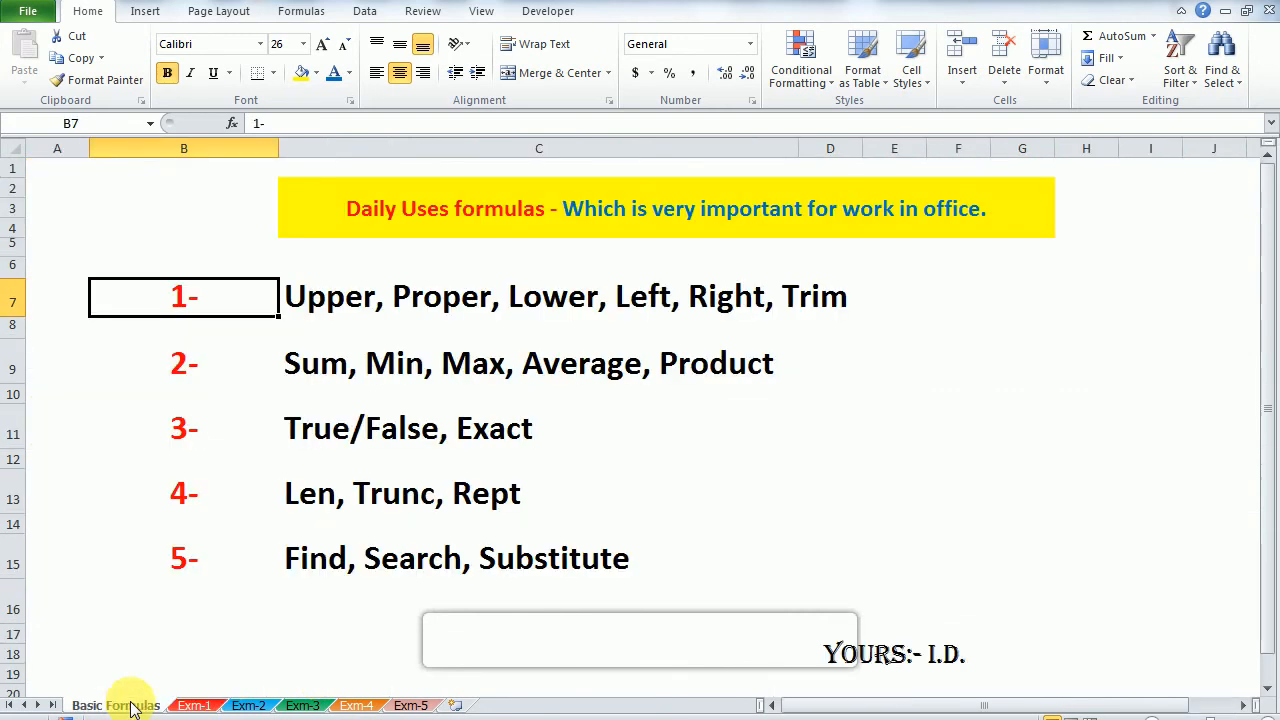
Step: Inspect the name in L10 of the Exm-1 Trim table for extra spaces
left_click(634, 308)
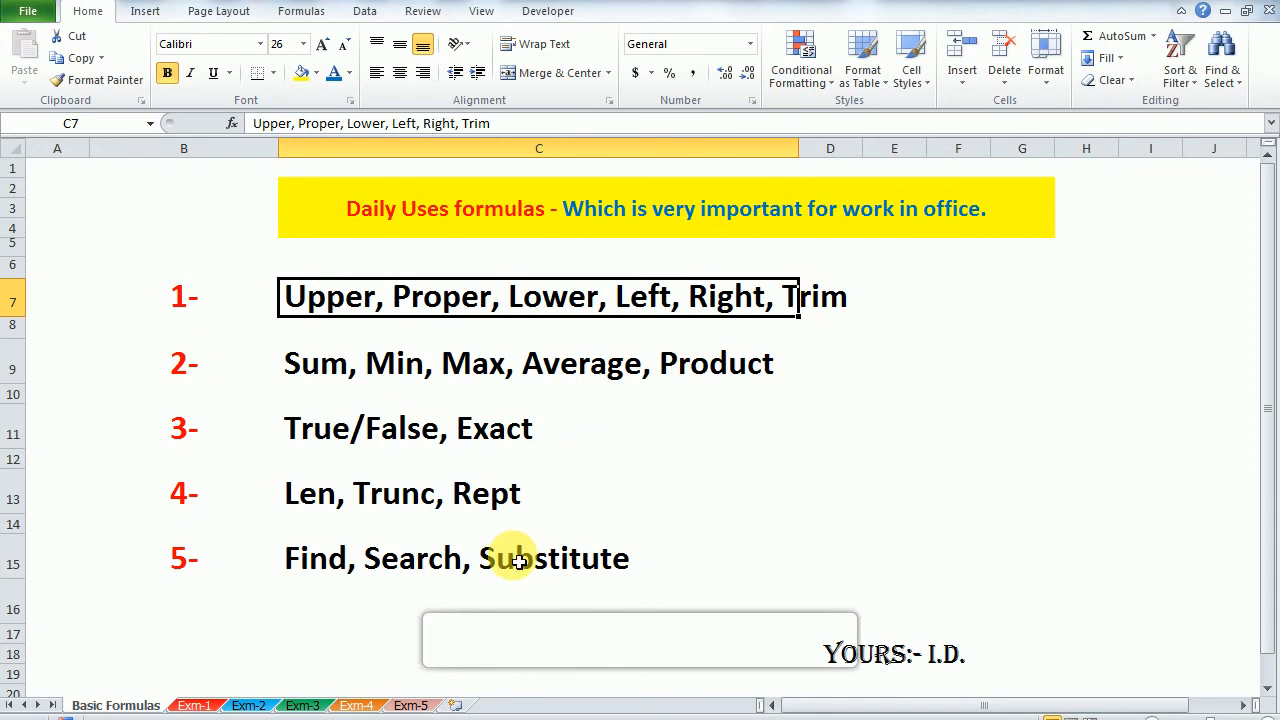
left_click(186, 705)
key("Down")
key("Down")
key("Down")
key("Down")
key("Down")
key("Down")
key("Down")
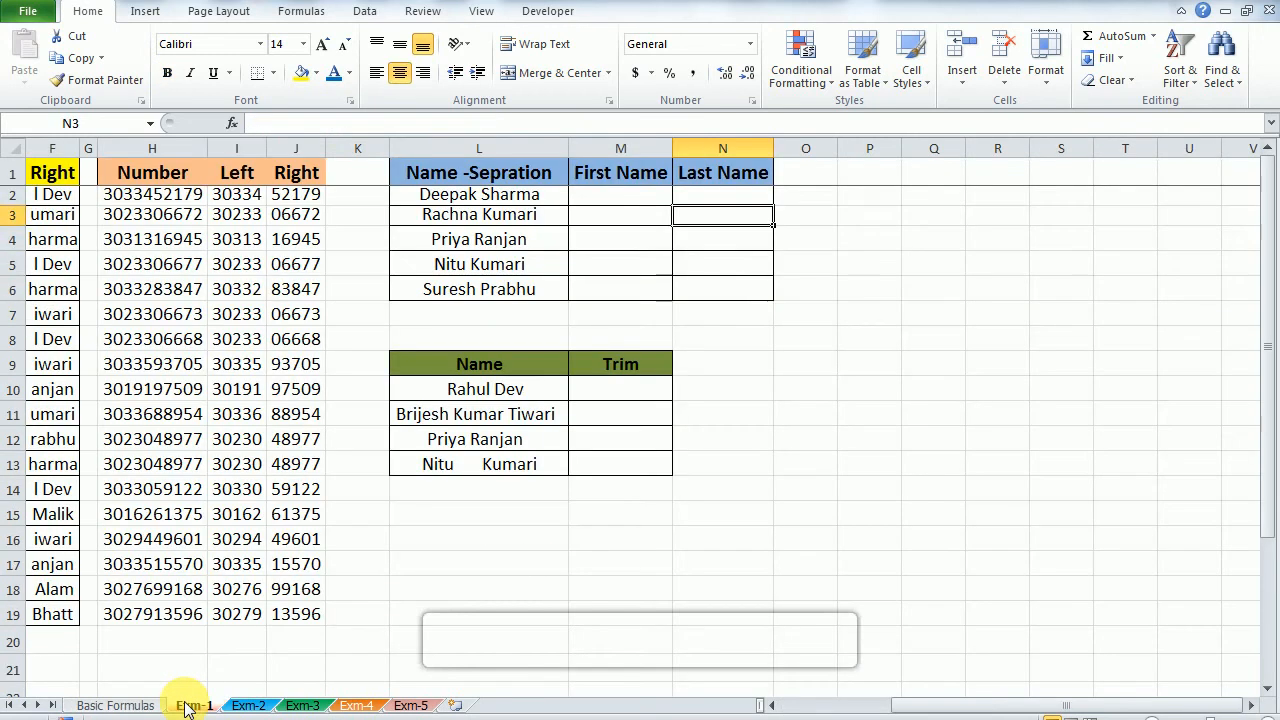
key("Left")
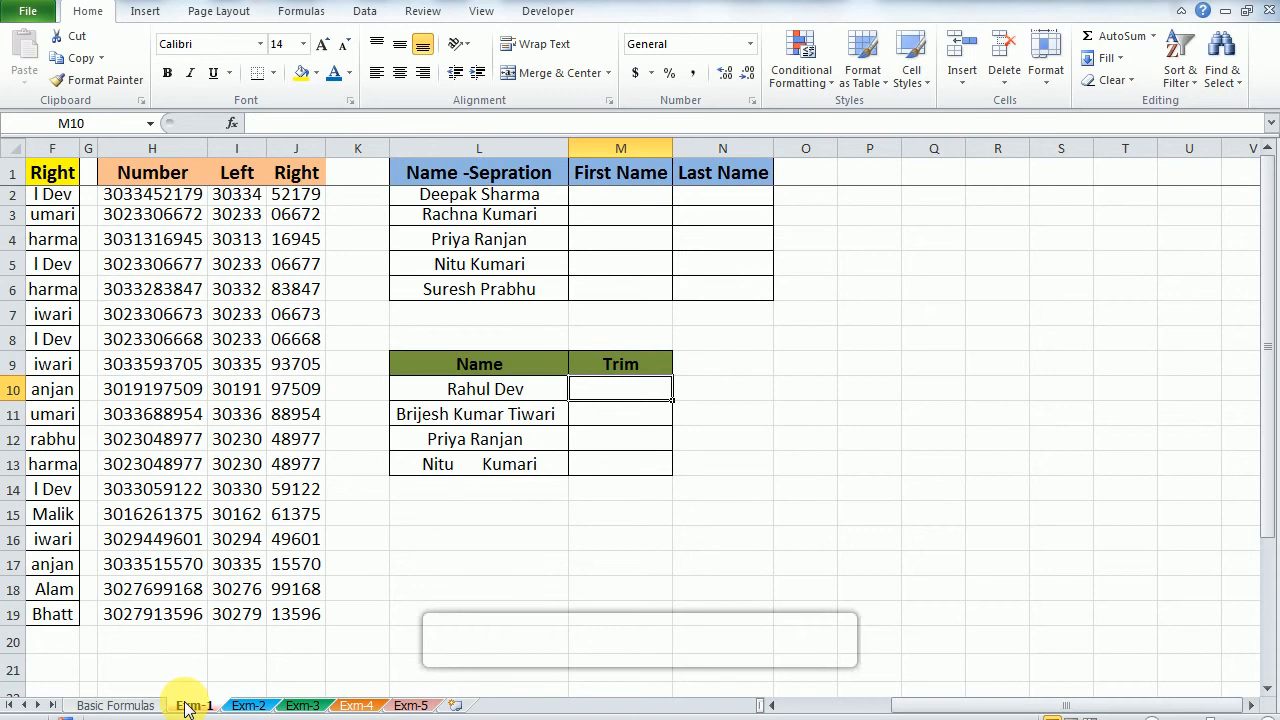
key("Left")
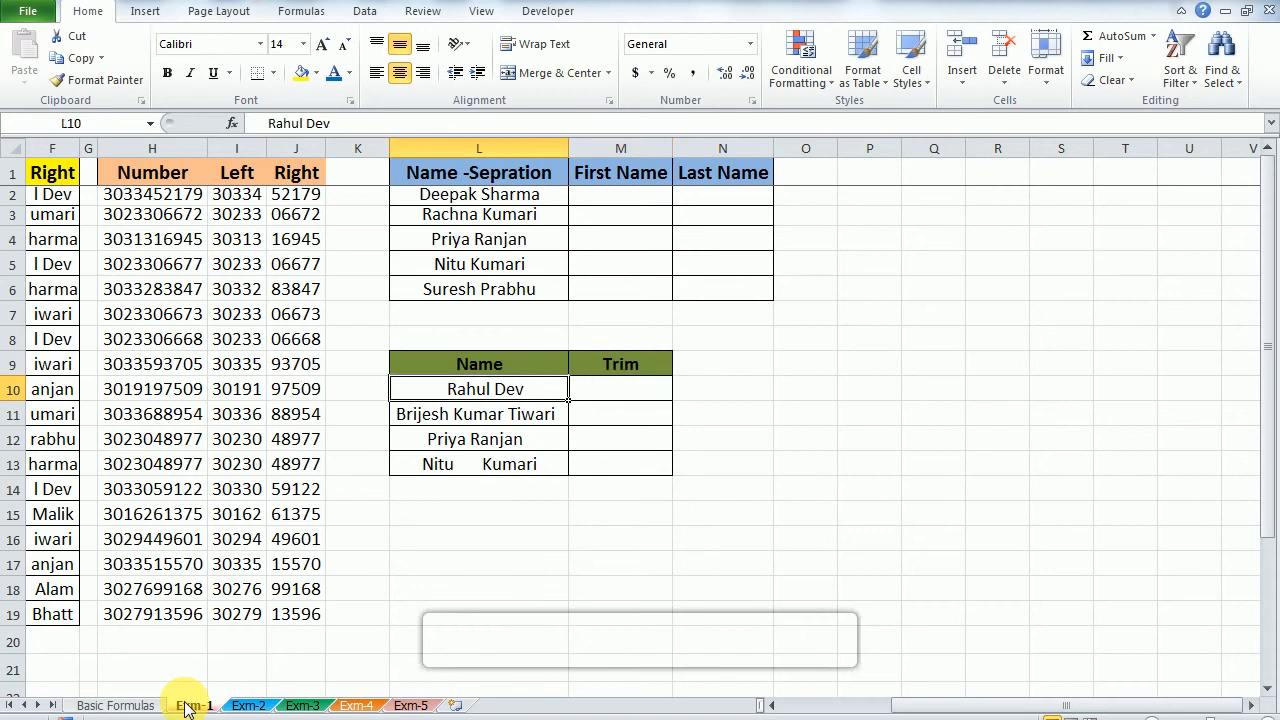
key("F2")
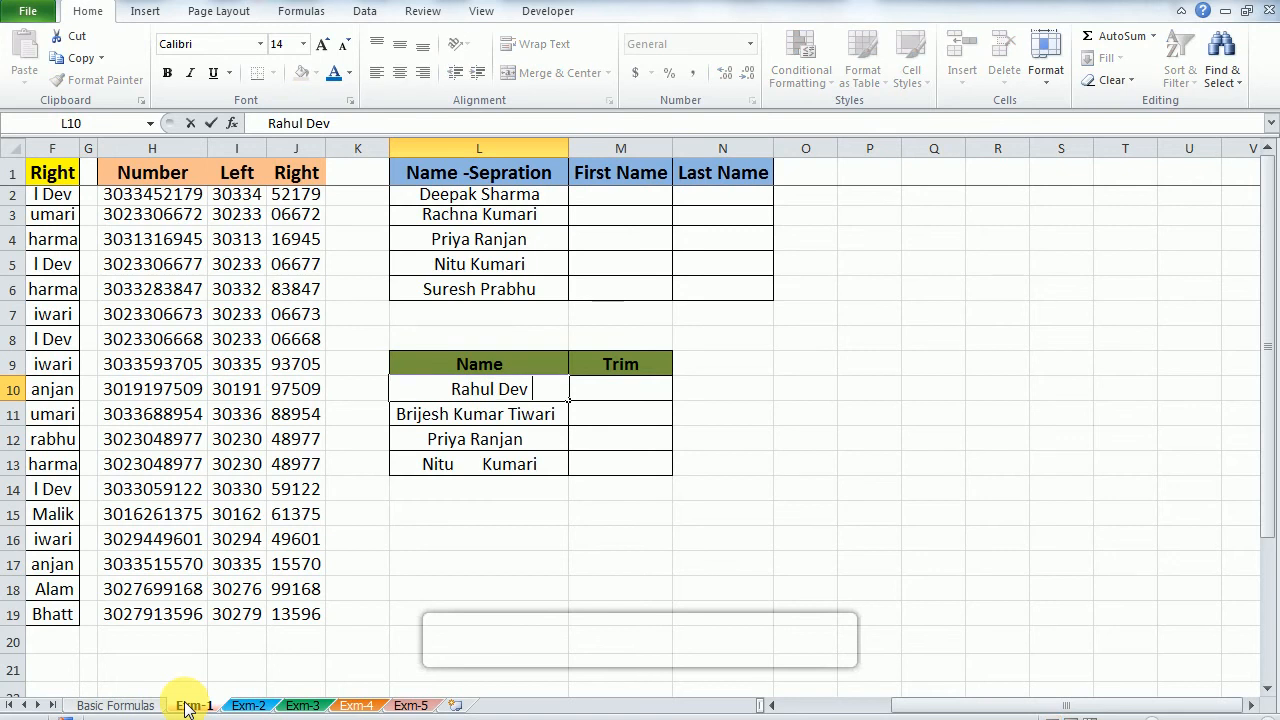
key("Escape")
Step: Enter =TRIM(L10) in M10 to remove the extra spaces from the name beside it
key("Right")
key("Right")
key("Left")
type("=Trim")
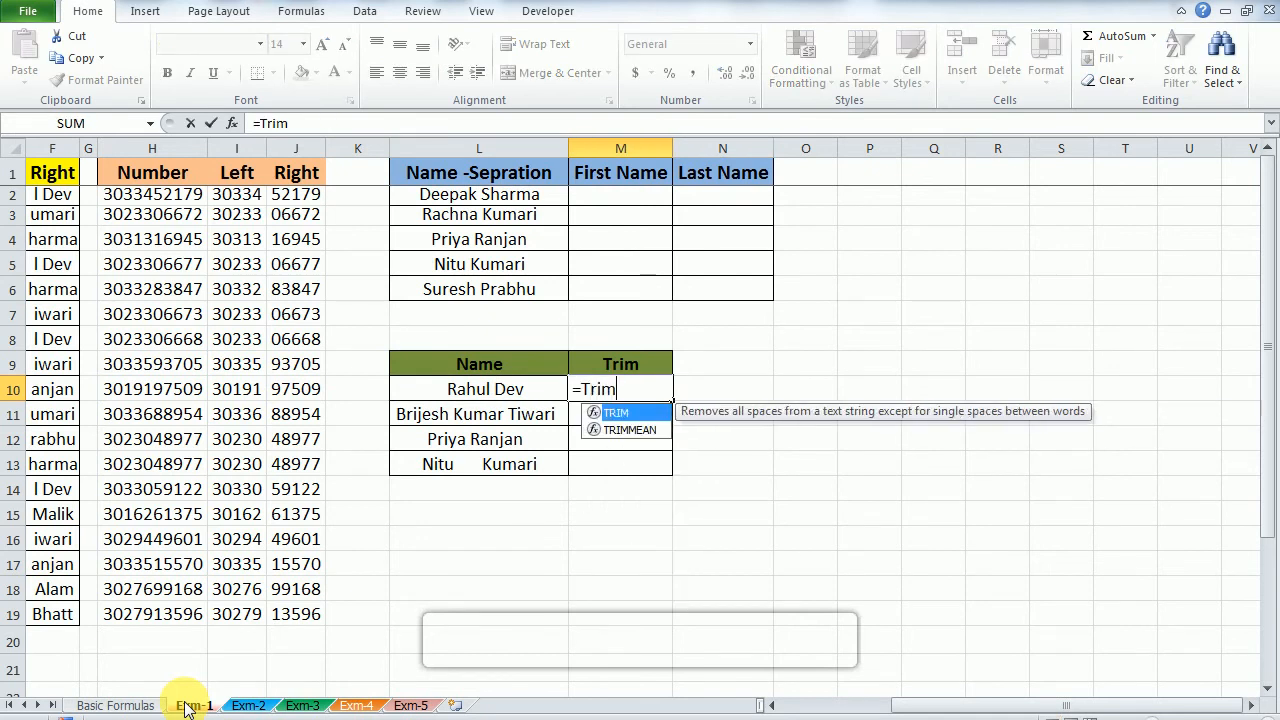
key("Tab")
key("Left")
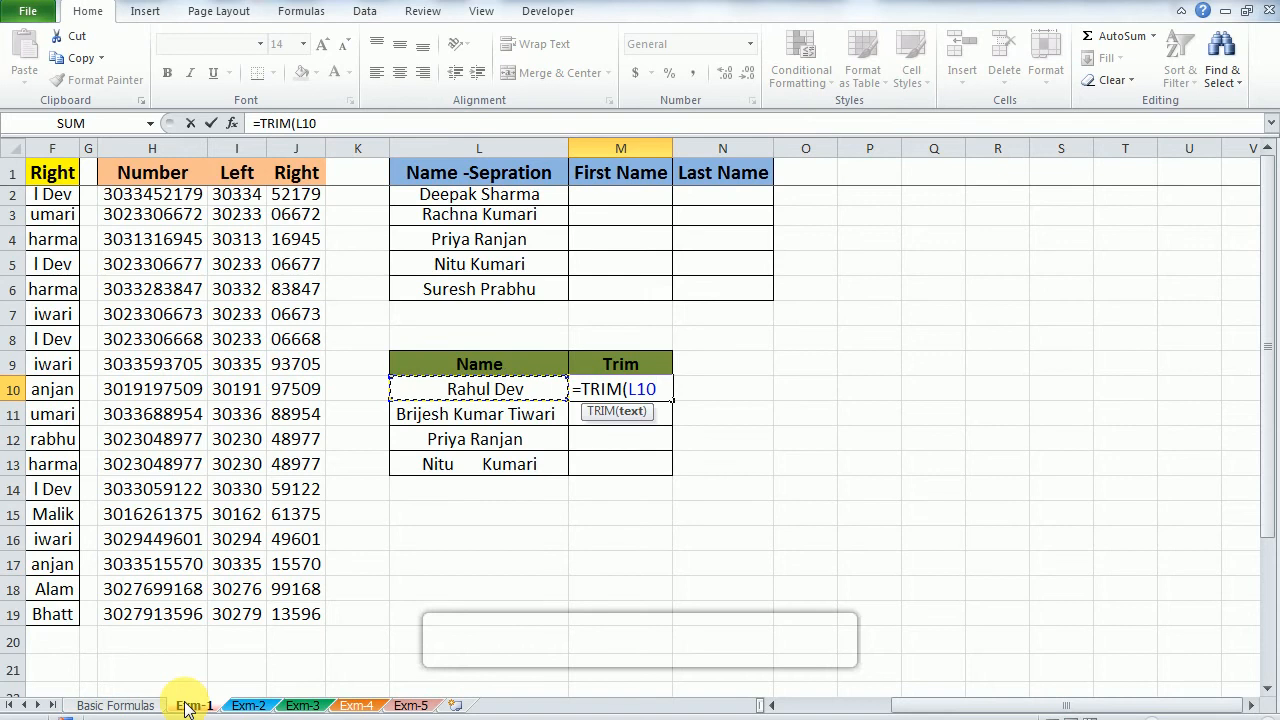
type(")")
key("Return")
key("Up")
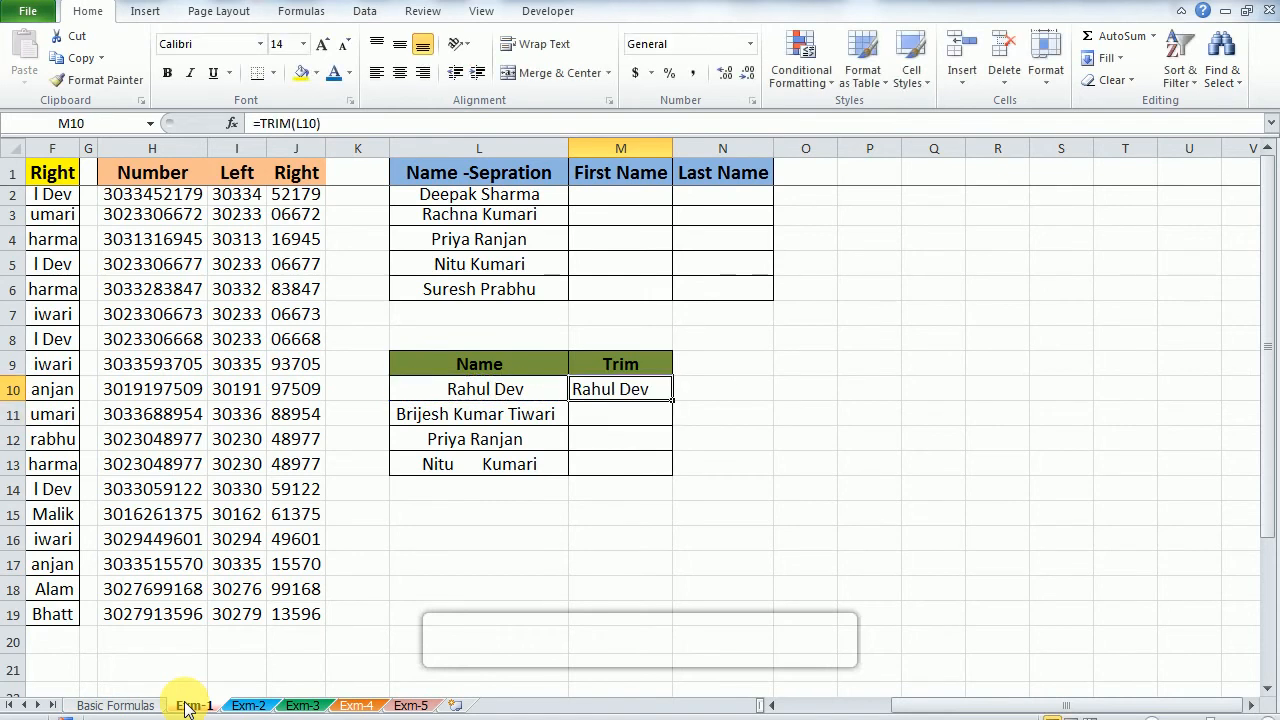
Step: Compare the contents of M10 and L10, and fill the TRIM formula from M10 down through M13
key("F2")
key("Escape")
key("Left")
key("F2")
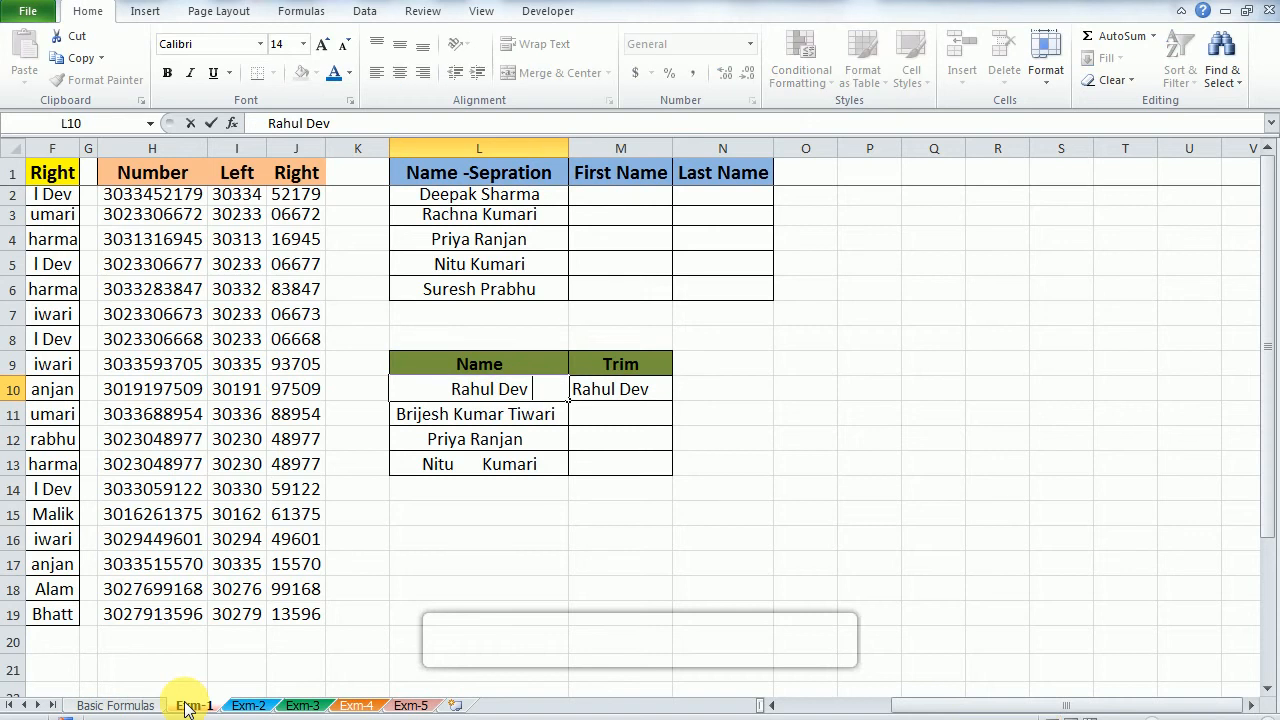
key("Tab")
key("shift+Down")
key("shift+Down")
key("shift+Down")
key("ctrl+d")
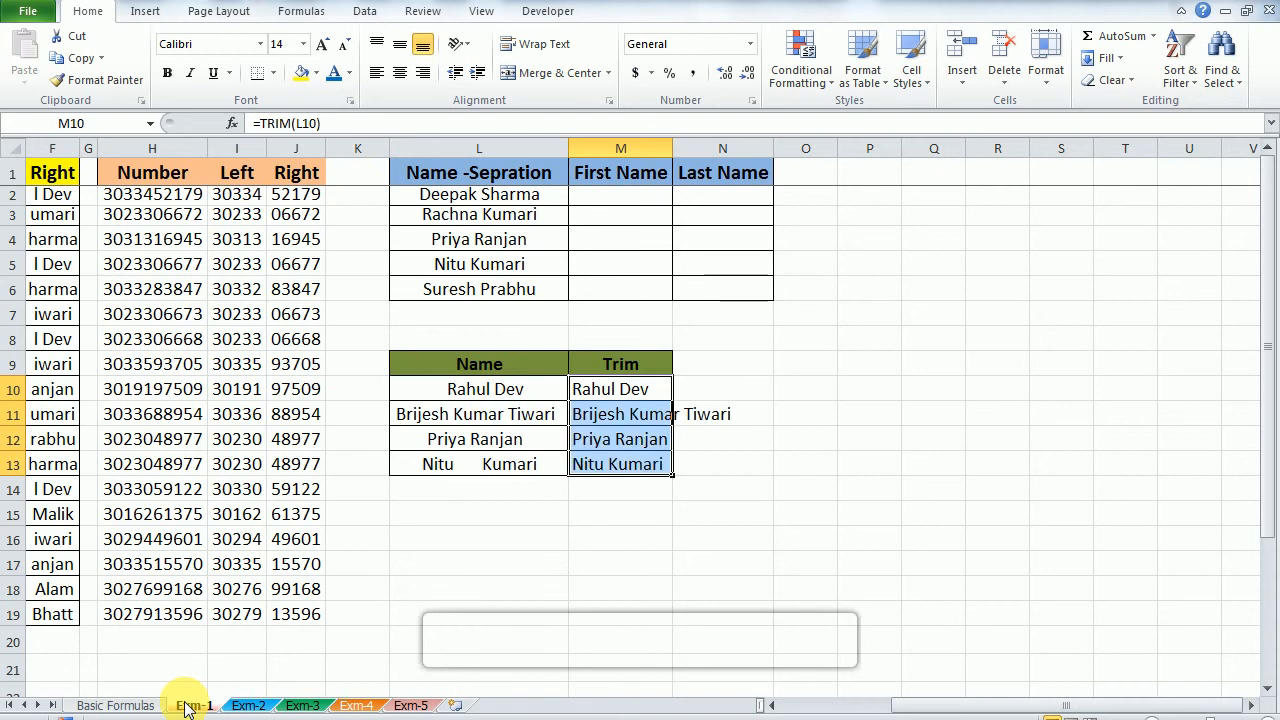
Step: Autofit the width of column M to the trimmed names
key("alt+h")
key("o")
key("i")
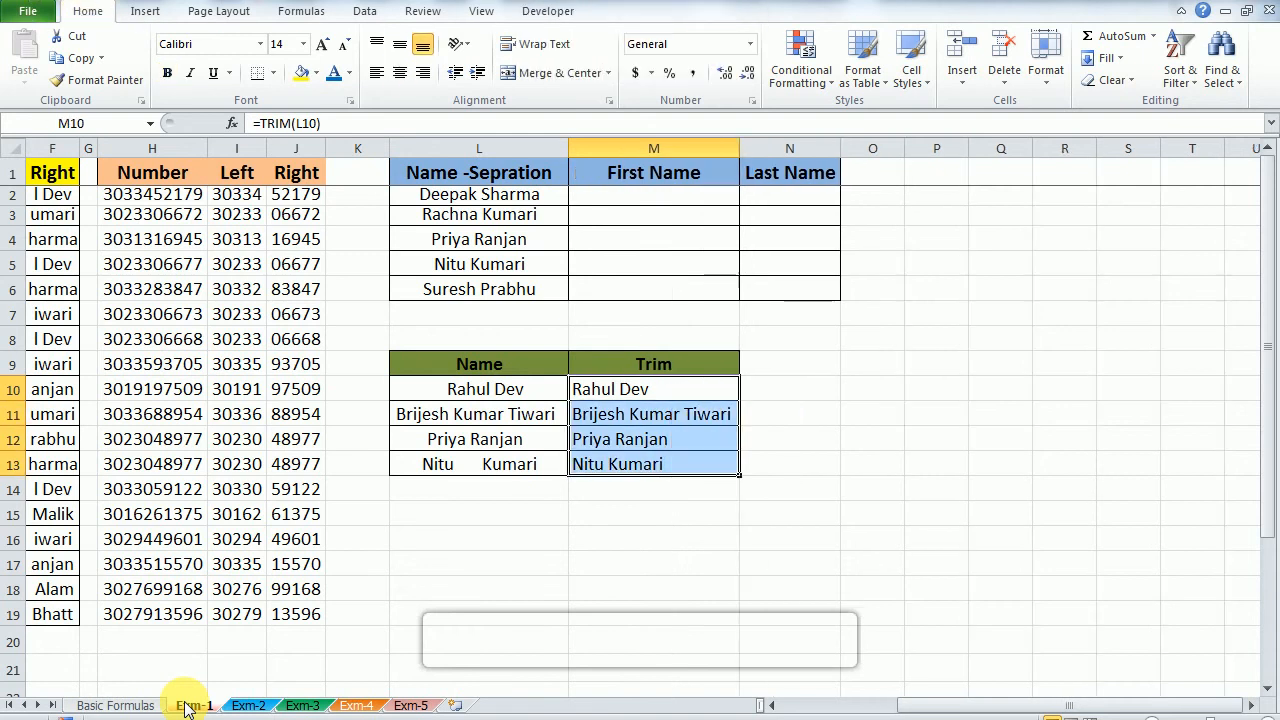
Step: Examine the original names in L11 through L13 for stray leading, inner and trailing spaces
key("Left")
key("Down")
key("F2")
key("Left")
key("Left")
key("Left")
key("Left")
key("Left")
key("Left")
key("Left")
key("Left")
key("Left")
key("Left")
key("Left")
key("Left")
key("Return")
key("F2")
key("Left")
key("Right")
key("Left")
key("Left")
key("Left")
key("Right")
key("Right")
key("Right")
key("Return")
Step: Examine the TRIM formulas in M10 and M11
key("Left")
key("Right")
key("F2")
key("Left")
key("Left")
key("Left")
key("Left")
key("Left")
key("Left")
key("Left")
key("Left")
key("Left")
key("Left")
key("Left")
key("Left")
key("Left")
key("Left")
key("Left")
key("Right")
key("Right")
key("Right")
key("Right")
key("Right")
key("Right")
key("Right")
key("Right")
key("Tab")
key("Right")
key("Up")
key("Left")
key("Up")
key("Up")
key("F2")
key("Escape")
key("Down")
key("F2")
key("Escape")
key("Up")
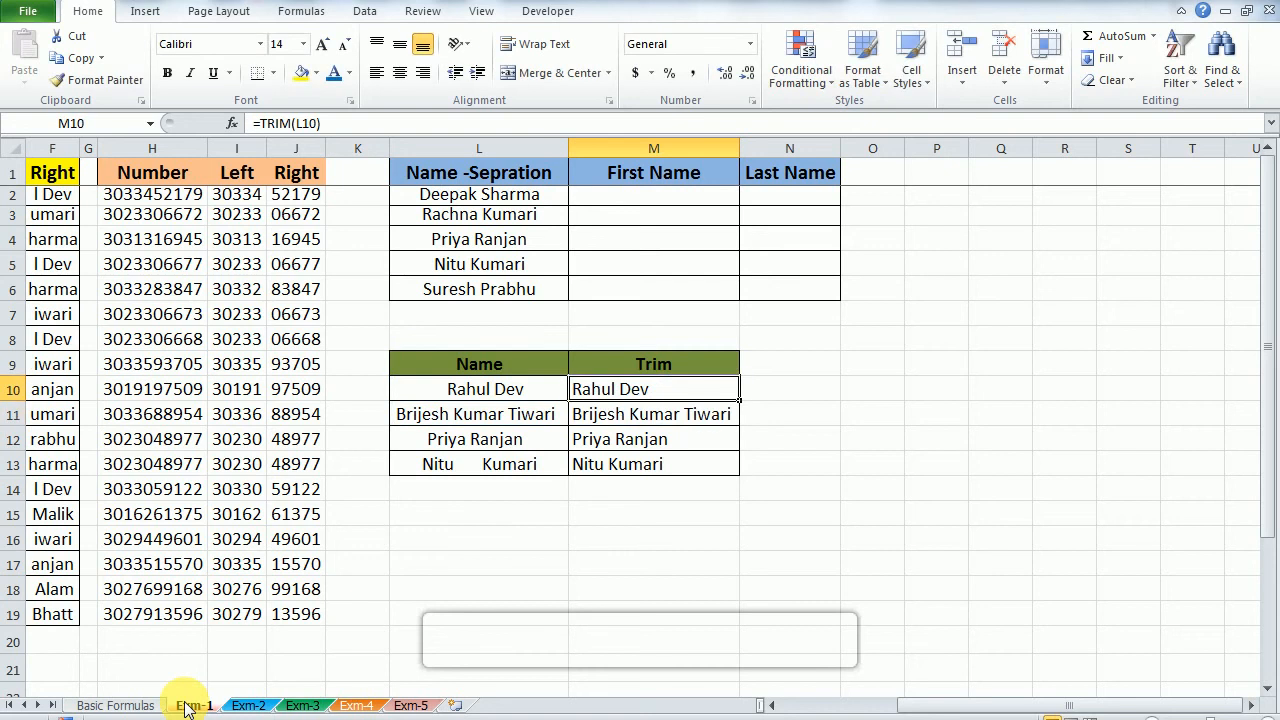
Step: Select the trimmed names in M10 through M13
key("shift+Down")
key("shift+Down")
key("shift+Down")
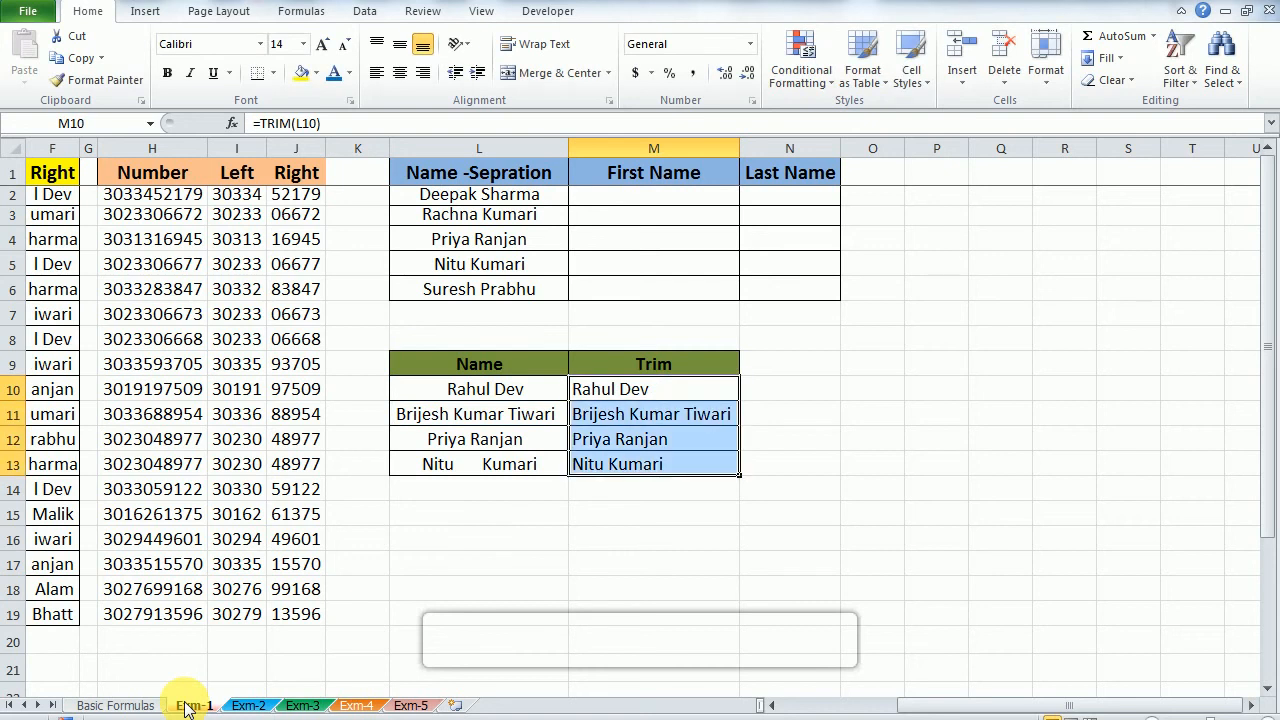
key("ctrl+c")
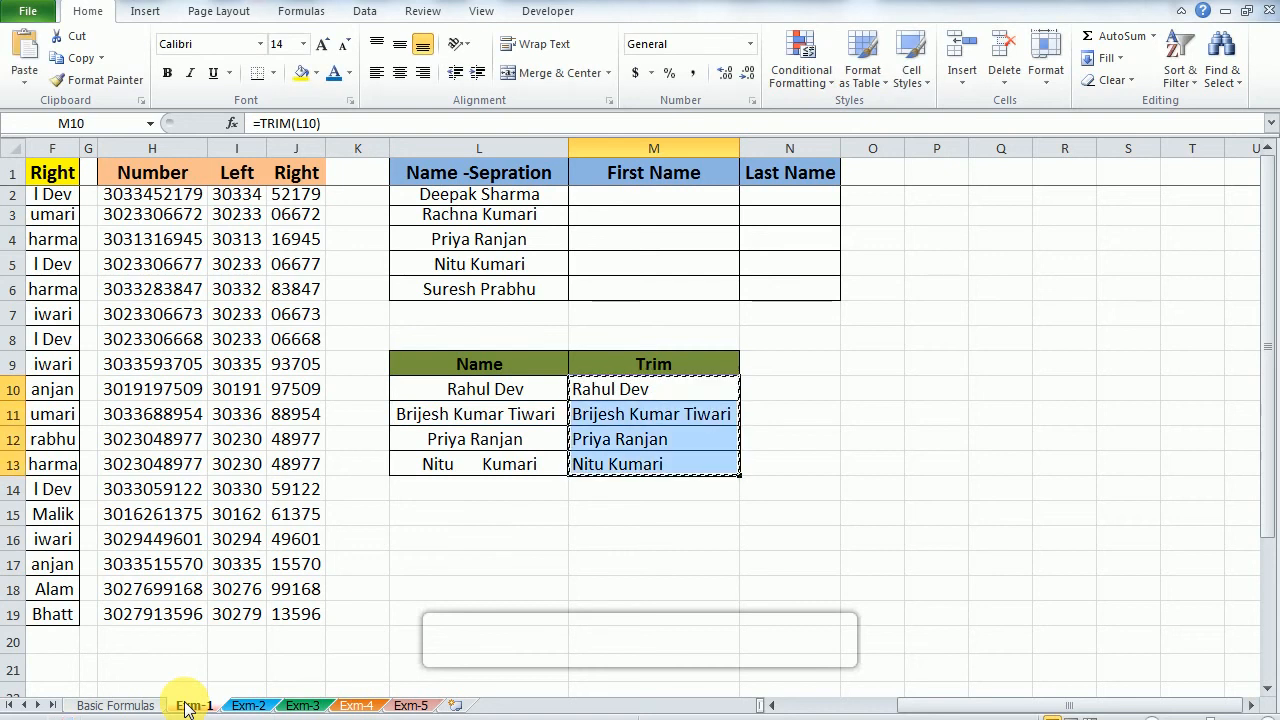
key("alt")
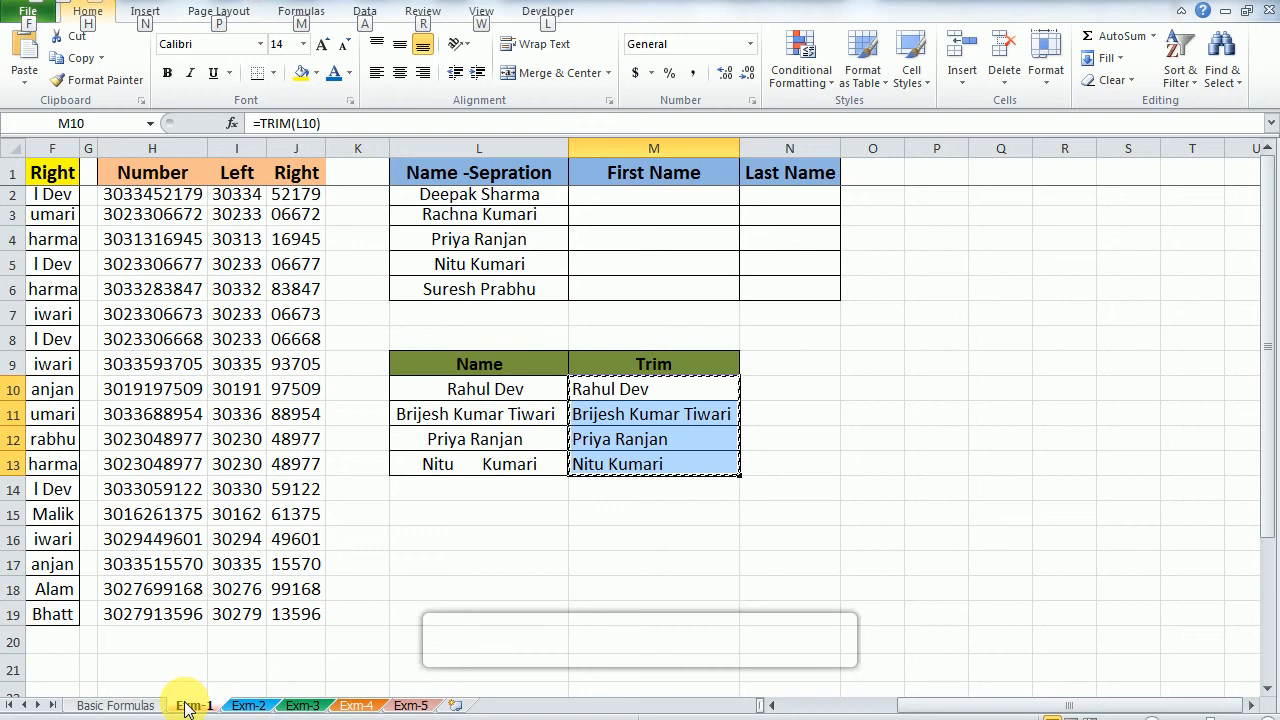
right_click(603, 463)
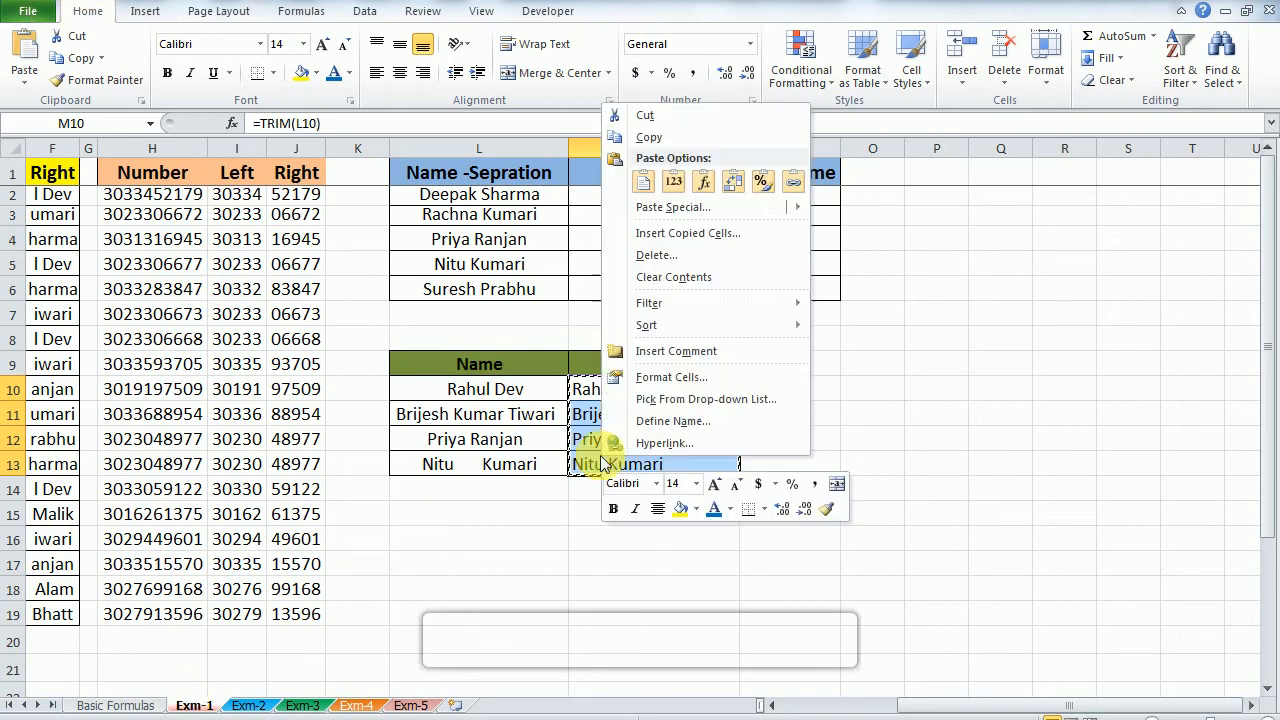
left_click(670, 378)
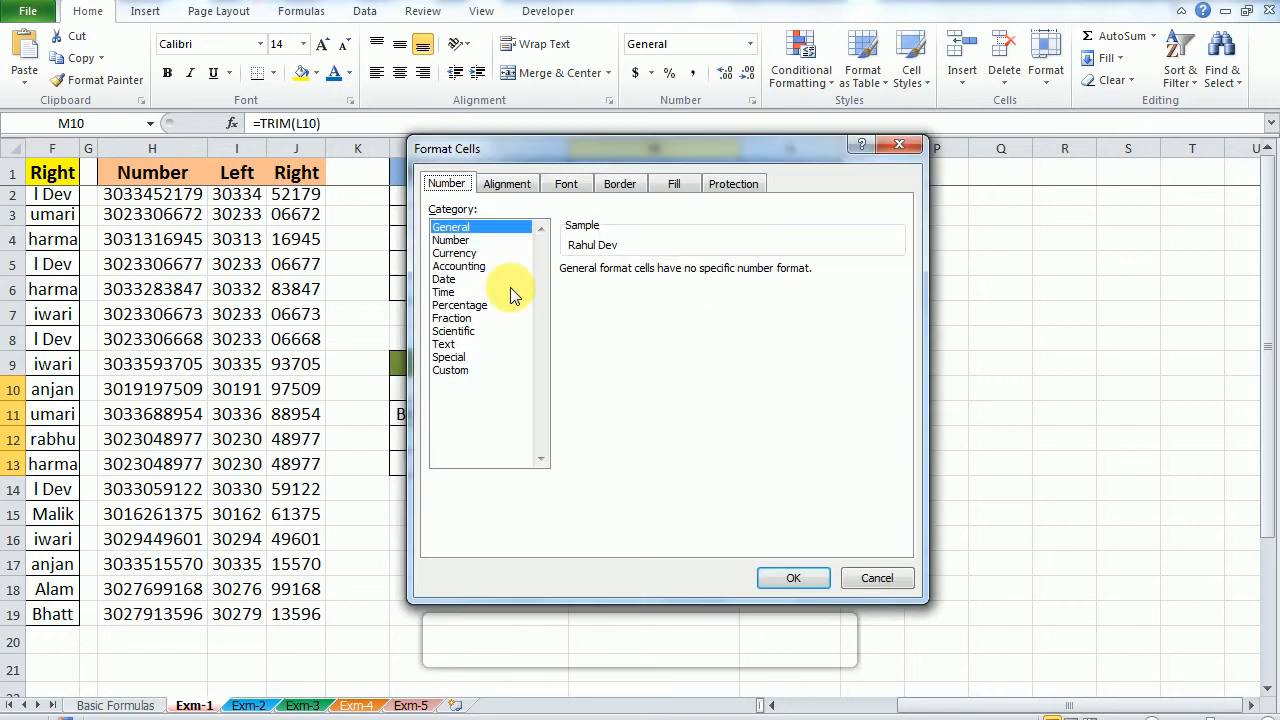
key("Escape")
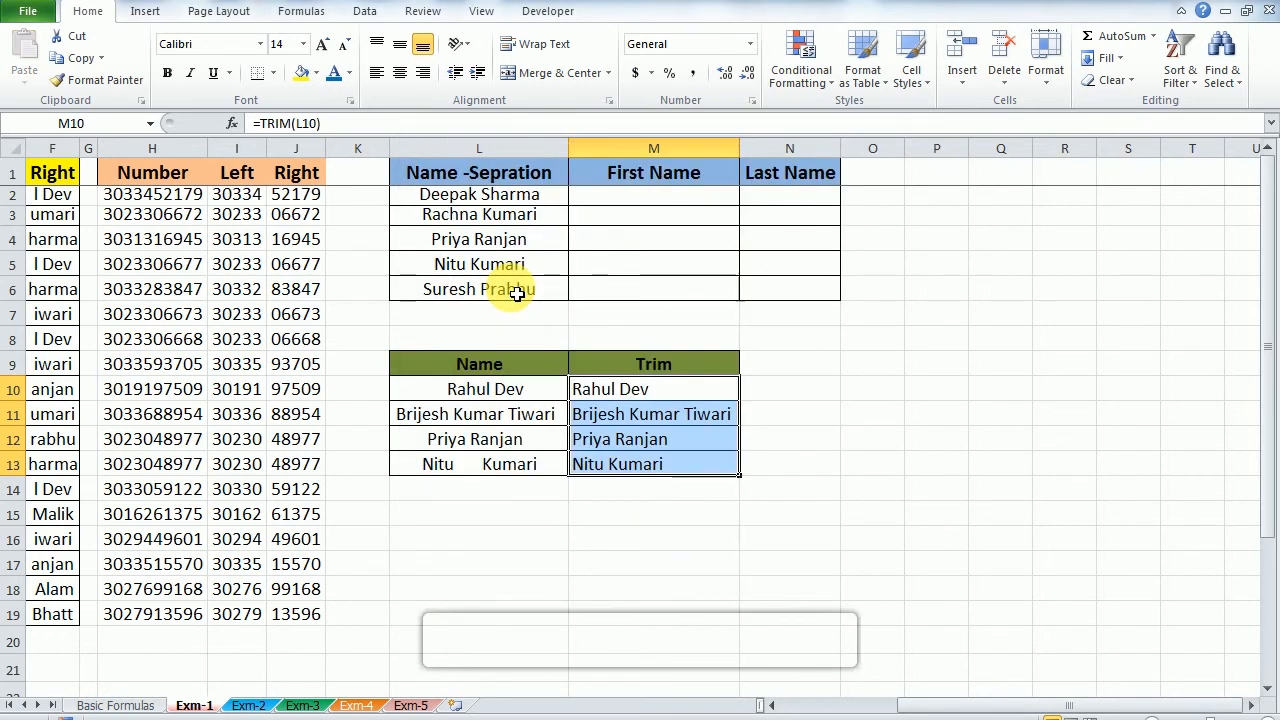
Step: Replace the TRIM formulas in M10:M13 with their values using Paste Special
key("ctrl+c")
key("alt+e")
key("s")
key("v")
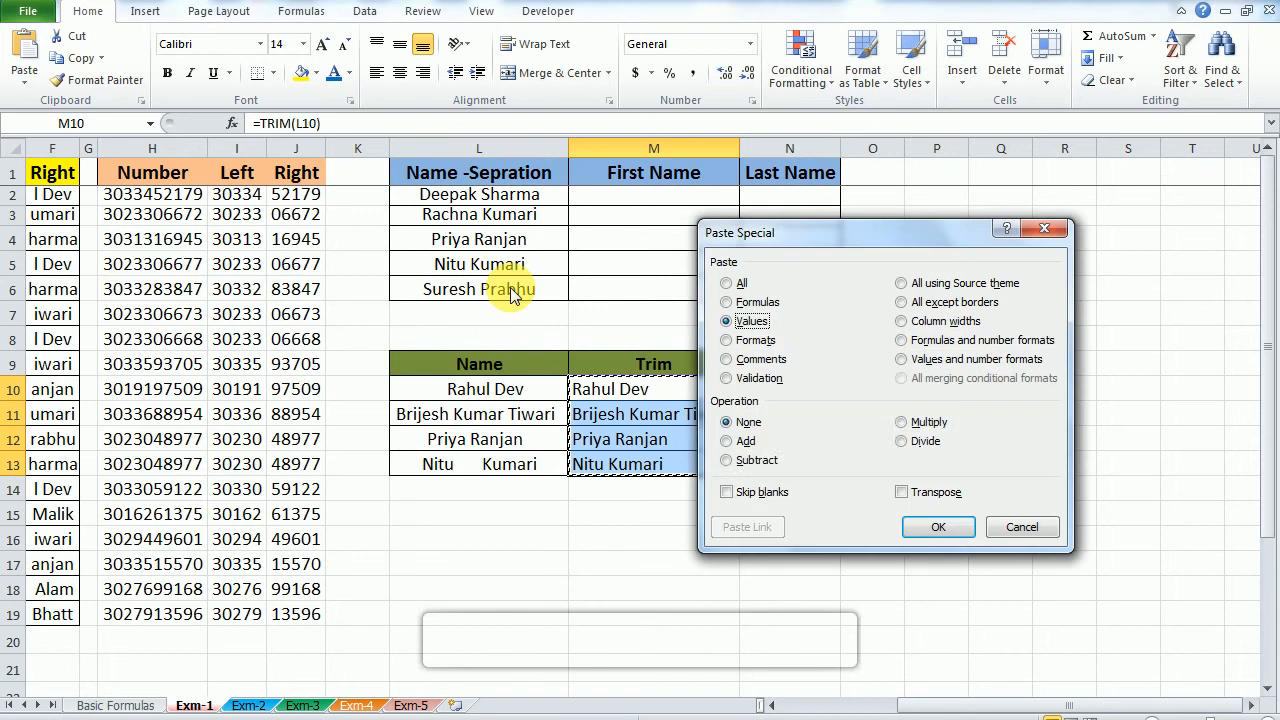
key("Return")
Step: Check the pasted names in M10 through M13 for leftover spaces between and after the words
key("Left")
key("Right")
key("F2")
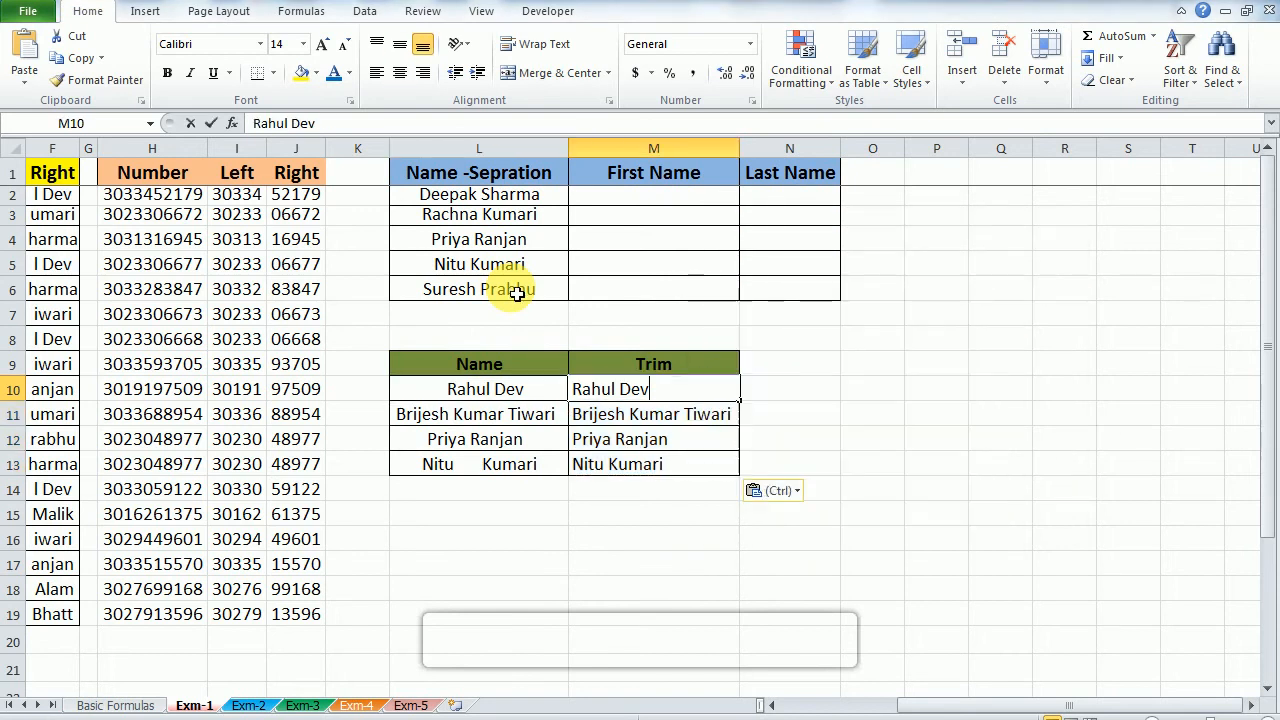
key("Left")
key("Right")
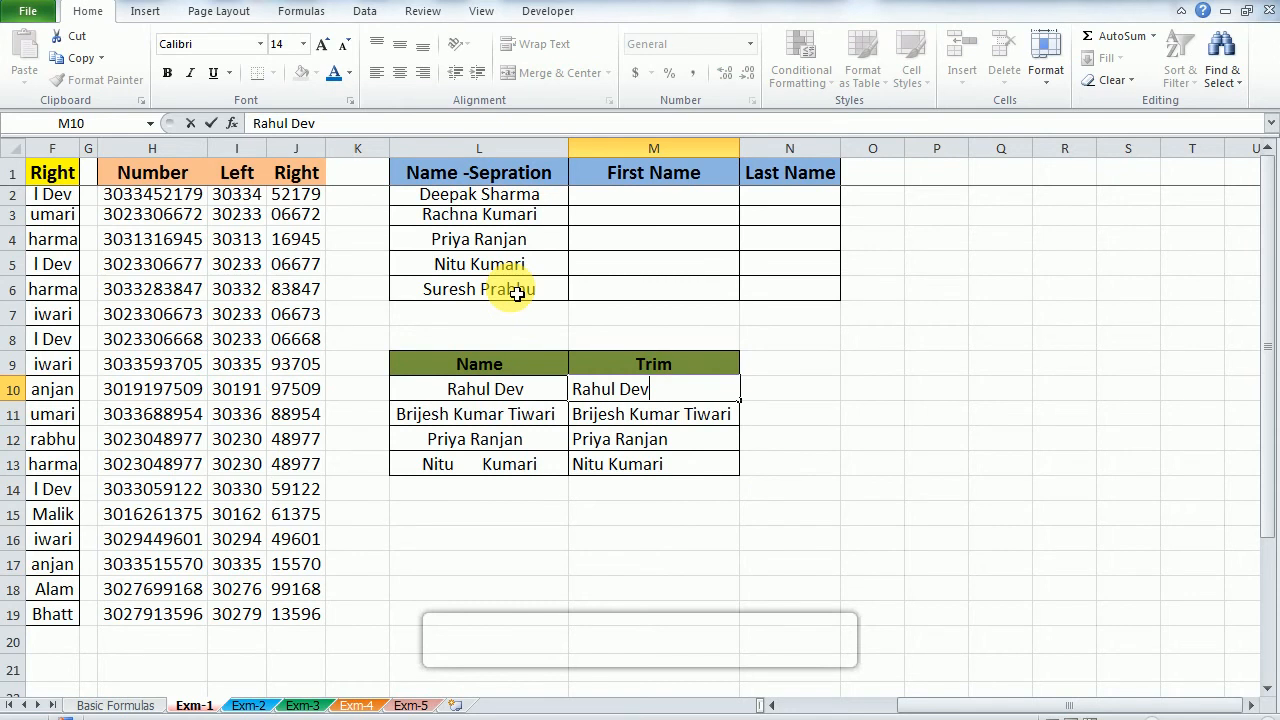
key("Return")
key("F2")
key("Left")
key("Left")
key("Left")
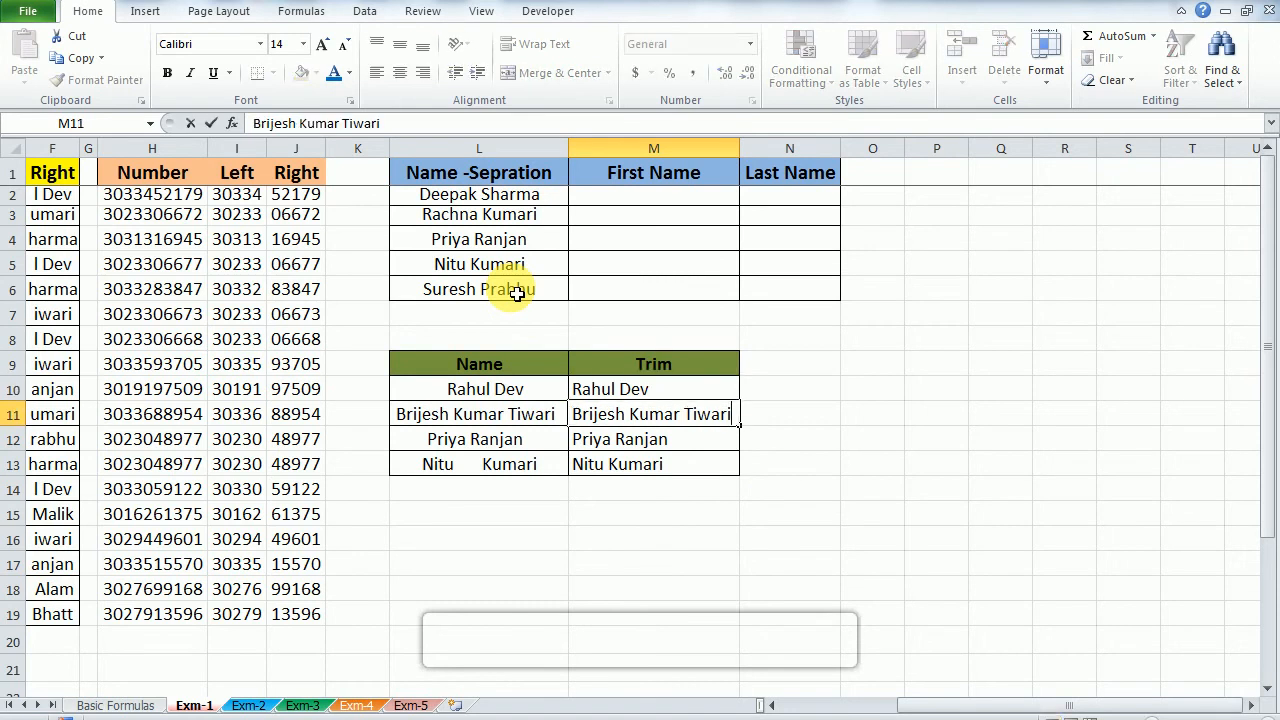
key("Left")
key("Left")
key("Left")
key("Right")
key("Right")
key("Right")
key("Return")
key("F2")
key("Return")
key("F2")
key("Left")
key("Left")
key("Left")
key("Left")
key("Left")
key("Left")
key("Left")
key("Left")
key("Left")
key("Left")
key("Left")
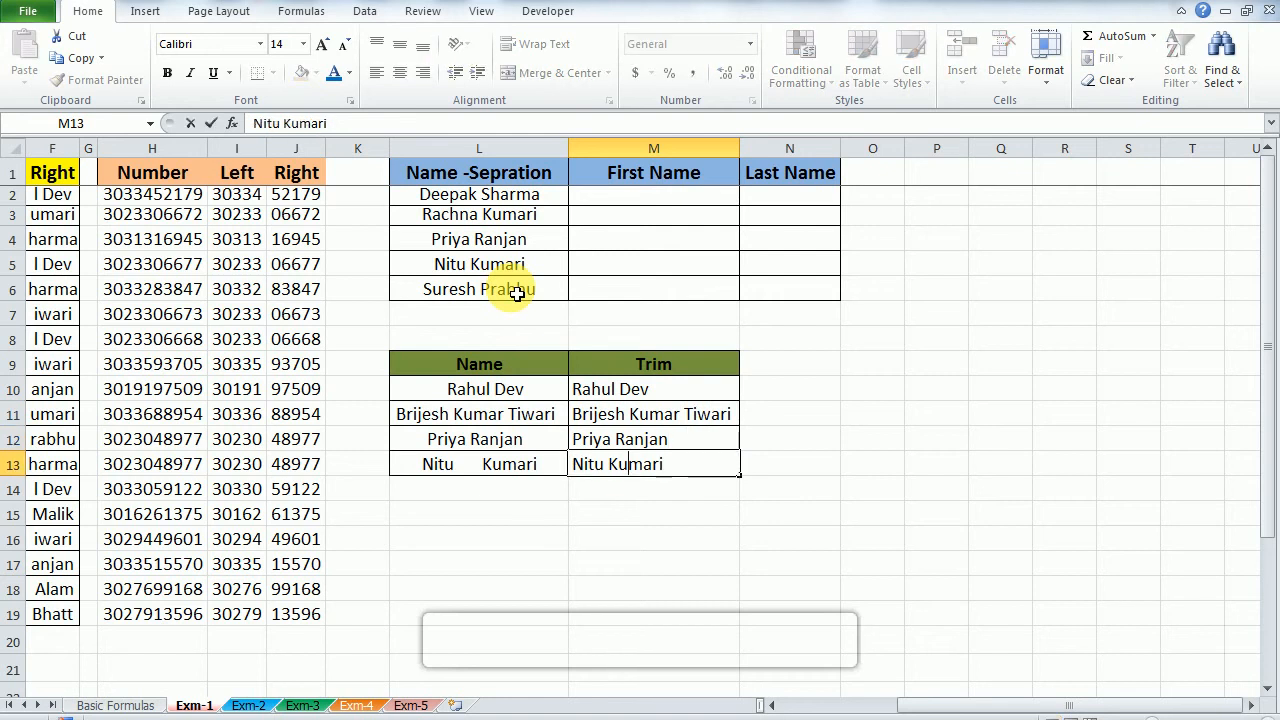
key("Right")
key("Right")
key("Right")
key("Right")
key("Right")
key("Left")
key("Escape")
key("Right")
key("Left")
key("Up")
key("Up")
key("Up")
key("Down")
key("Down")
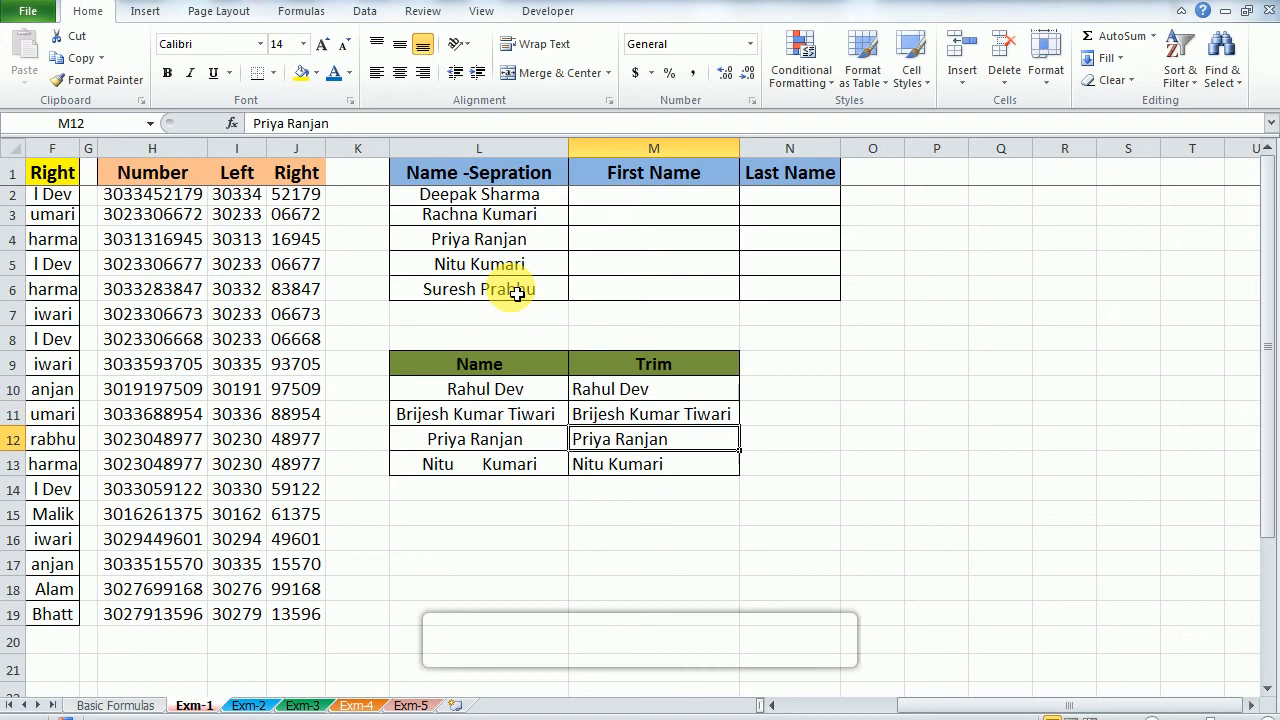
key("Down")
Step: Review the Exm-1 columns from A1, and check the second formula group on the Basic Formulas sheet
key("ctrl+Up")
key("ctrl+Up")
key("Left")
key("Left")
key("Left")
key("Home")
key("Right")
key("Right")
key("Left")
key("Left")
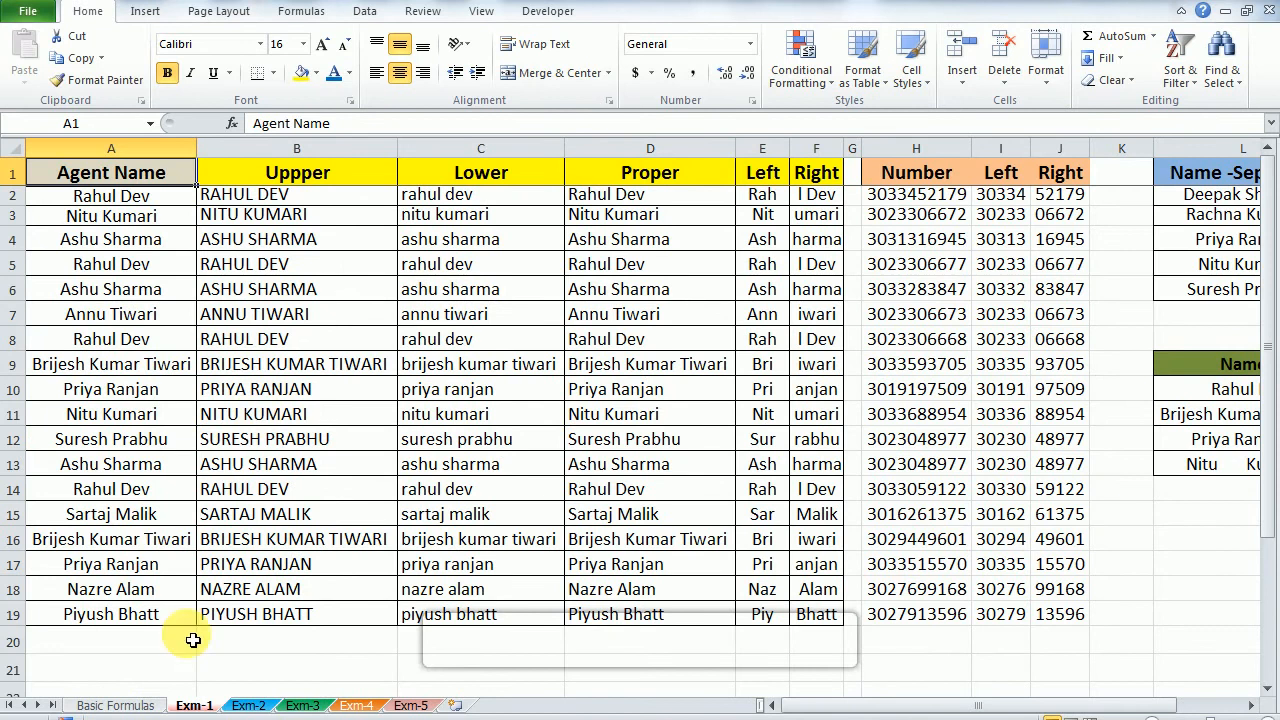
left_click(134, 705)
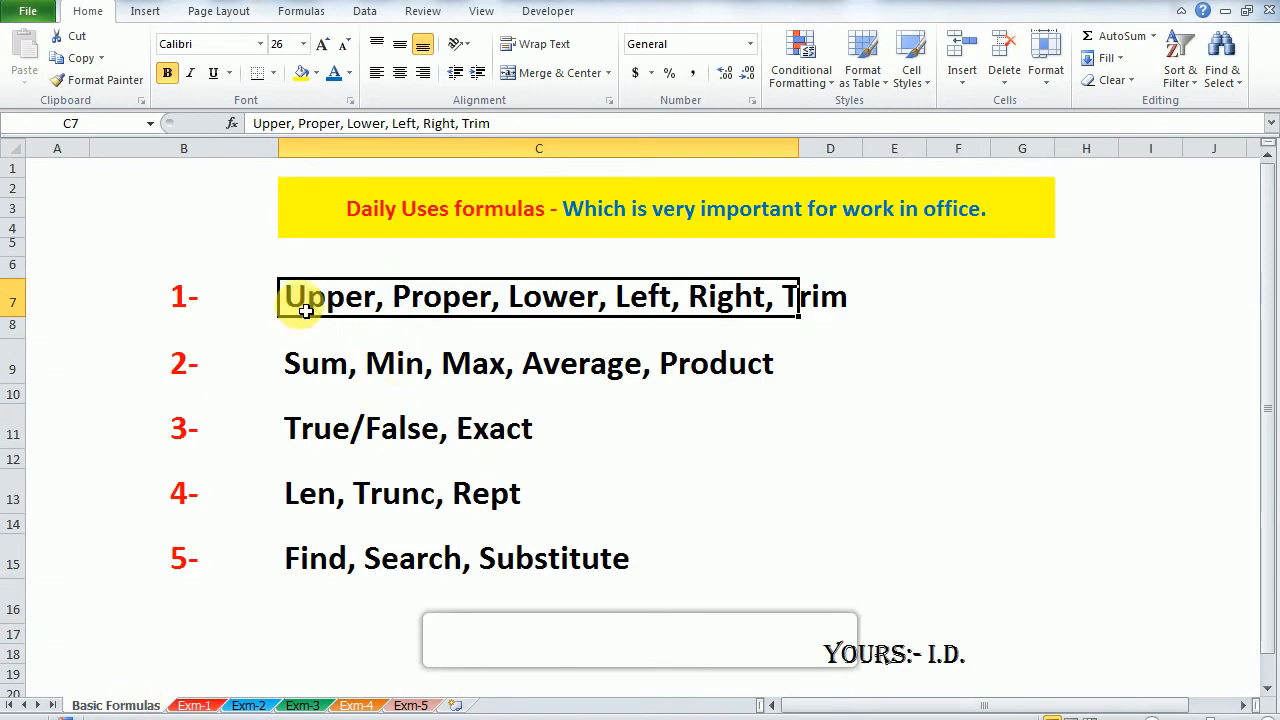
left_click(190, 305)
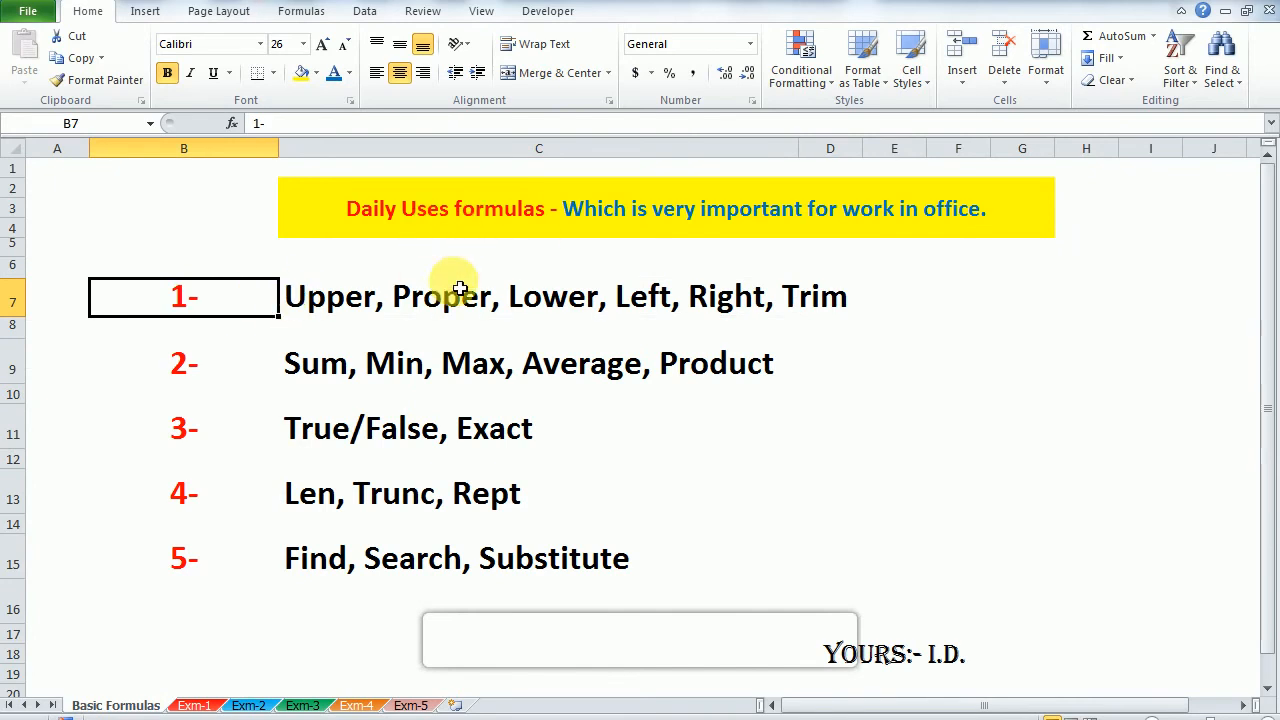
left_click(336, 372)
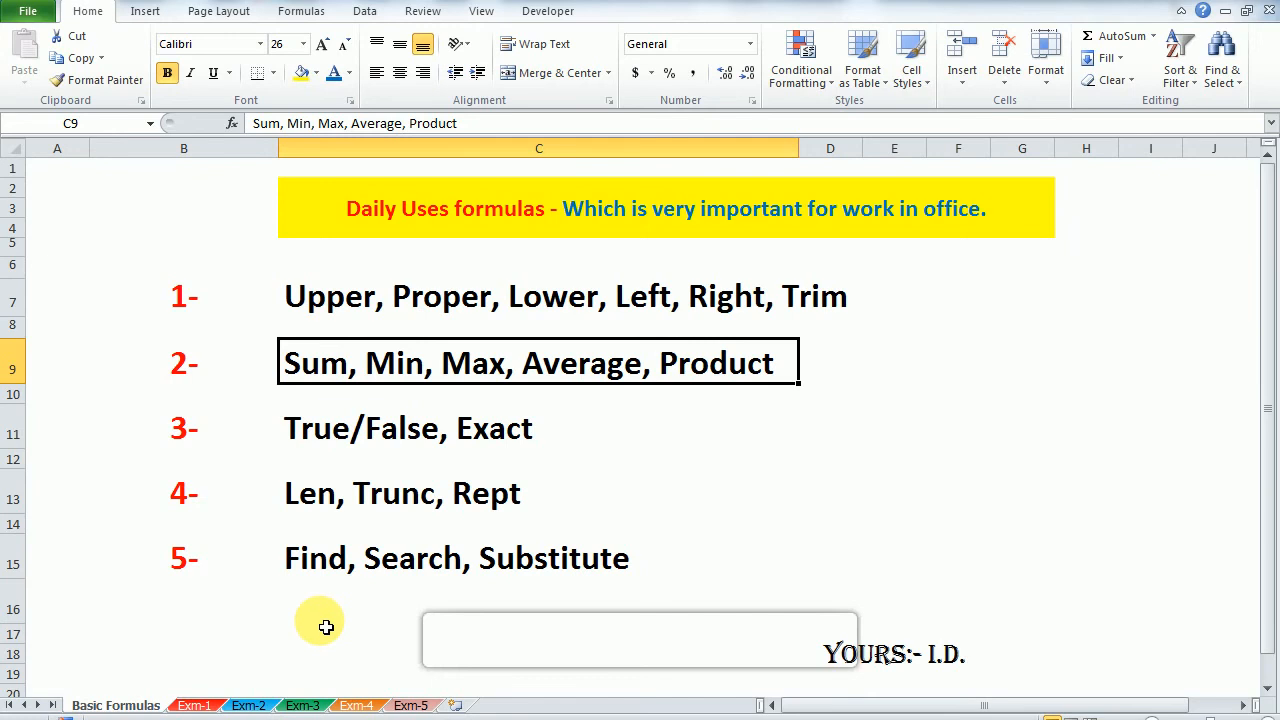
Step: Examine the Exm-2 headings and the list of numbers in column B
left_click(249, 705)
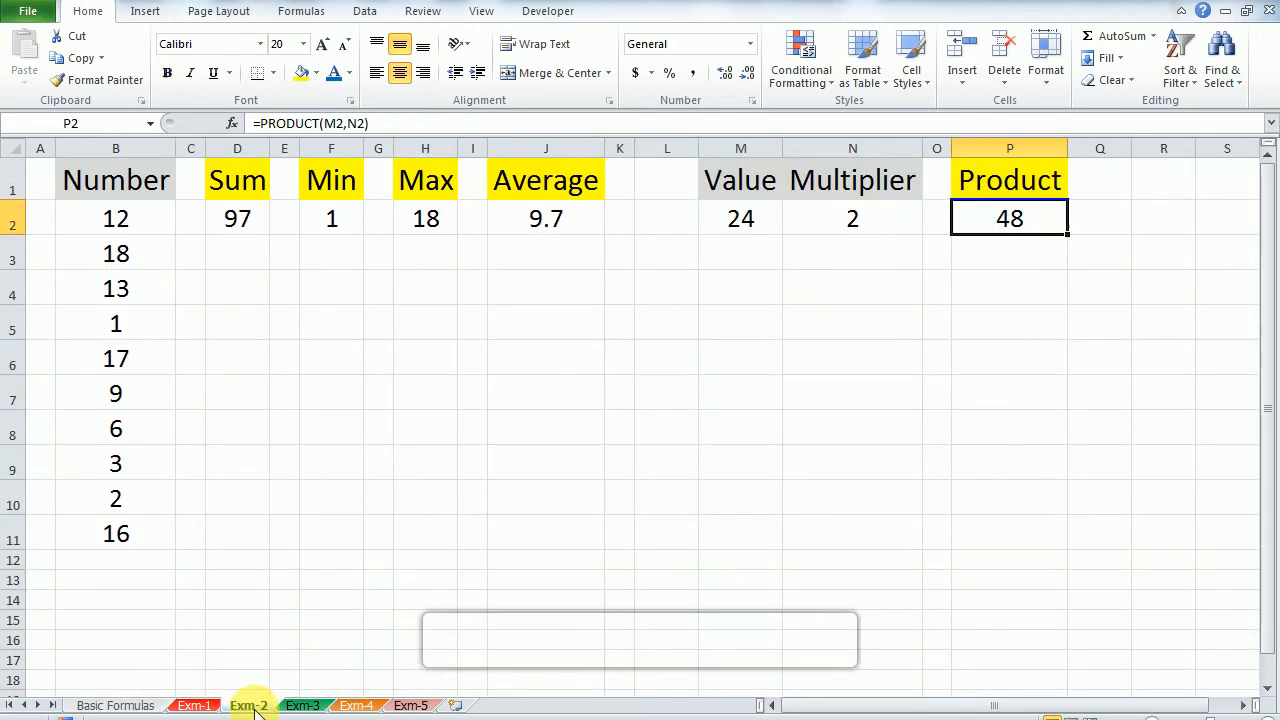
key("Up")
key("Left")
key("Left")
key("Left")
key("Left")
key("Left")
key("Left")
key("Left")
key("Left")
key("Left")
key("Left")
key("Down")
key("Left")
key("Left")
key("Left")
key("Left")
key("ctrl+shift+Down")
key("Up")
key("Down")
Step: Clear the contents of D2 through N2 on Exm-2
key("Right")
key("Right")
key("ctrl+shift+Right")
key("ctrl+shift+Right")
key("ctrl+shift+Right")
key("ctrl+shift+Right")
key("ctrl+shift+Right")
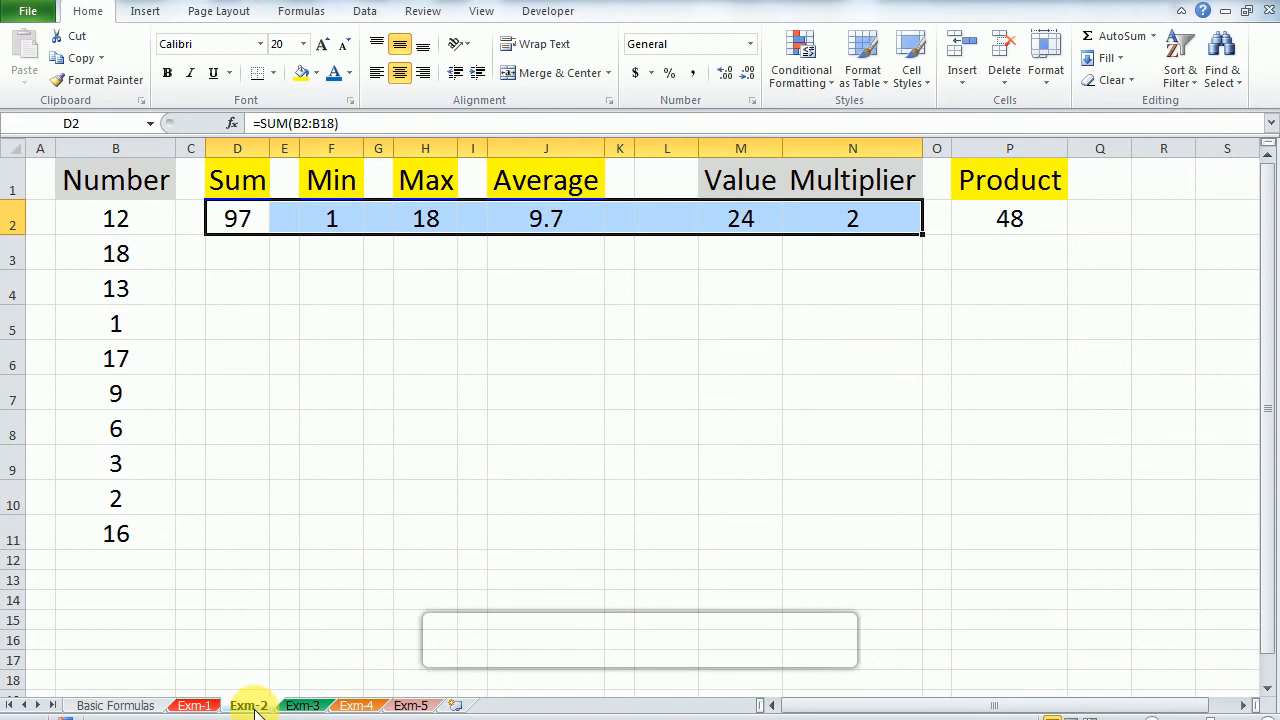
key("Delete")
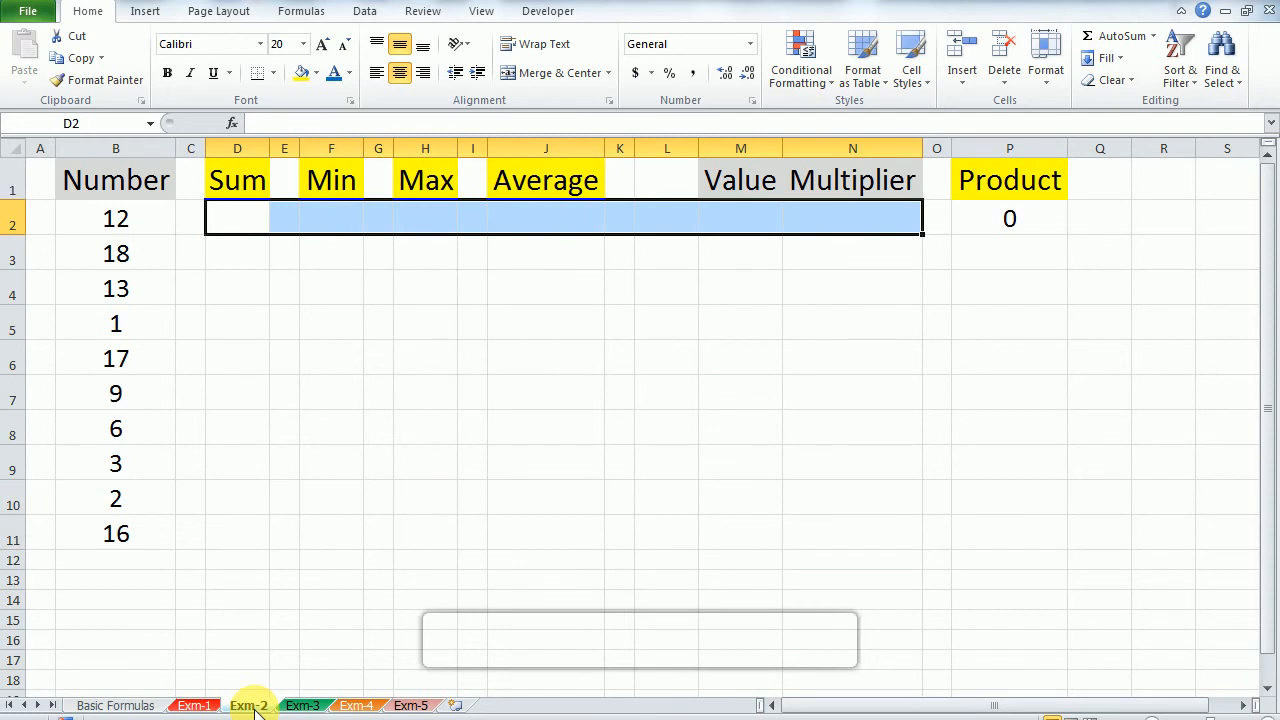
Step: Enter a SUM formula in D2 that adds the numbers in B2:B11
key("Left")
key("Right")
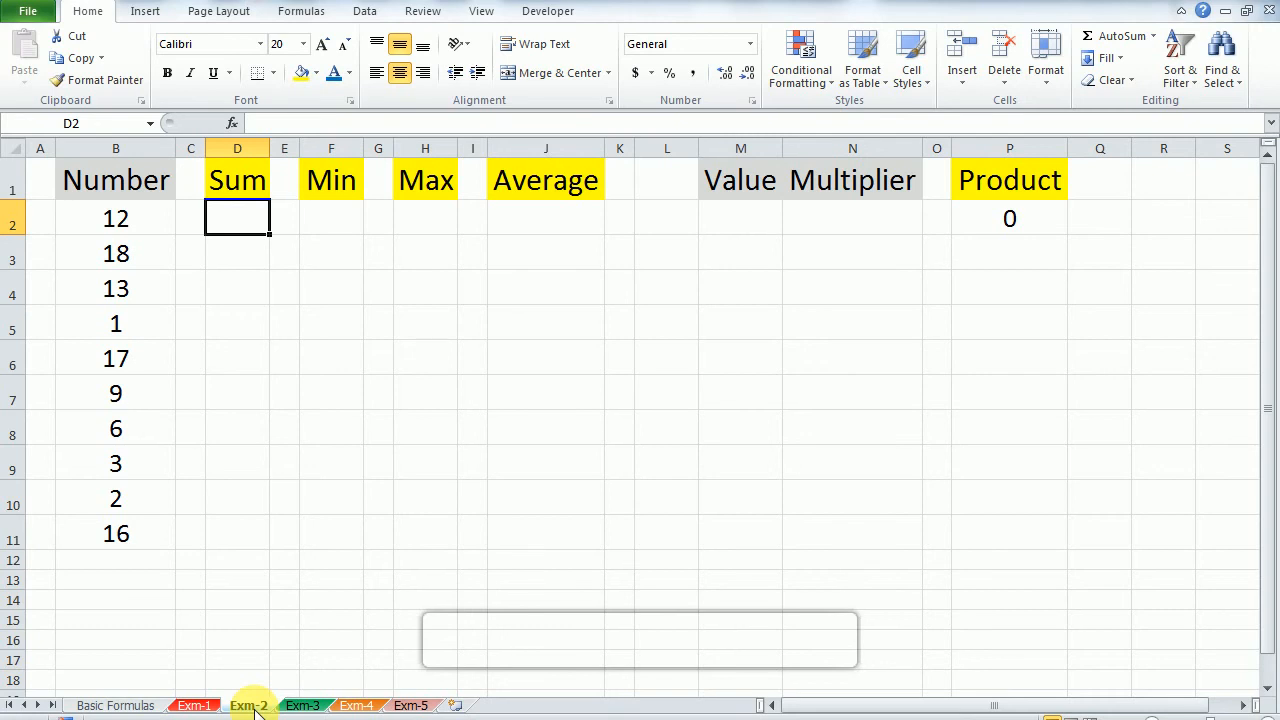
type("=")
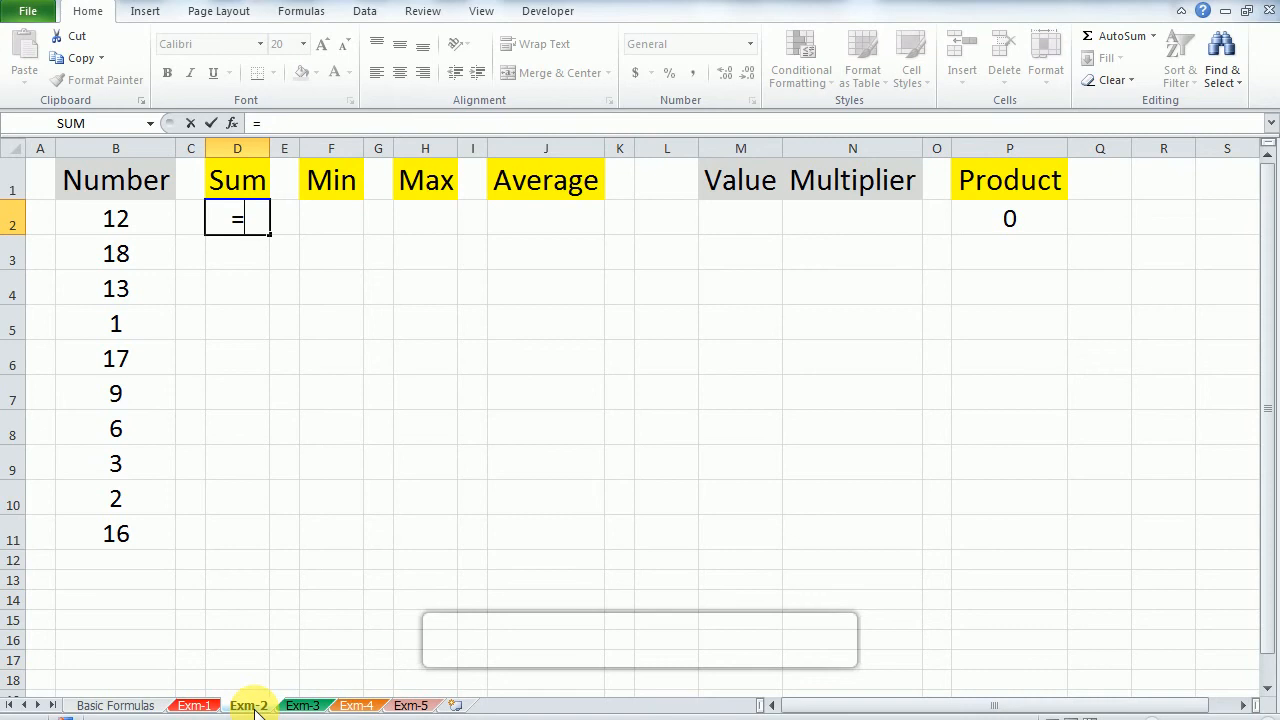
type("sum")
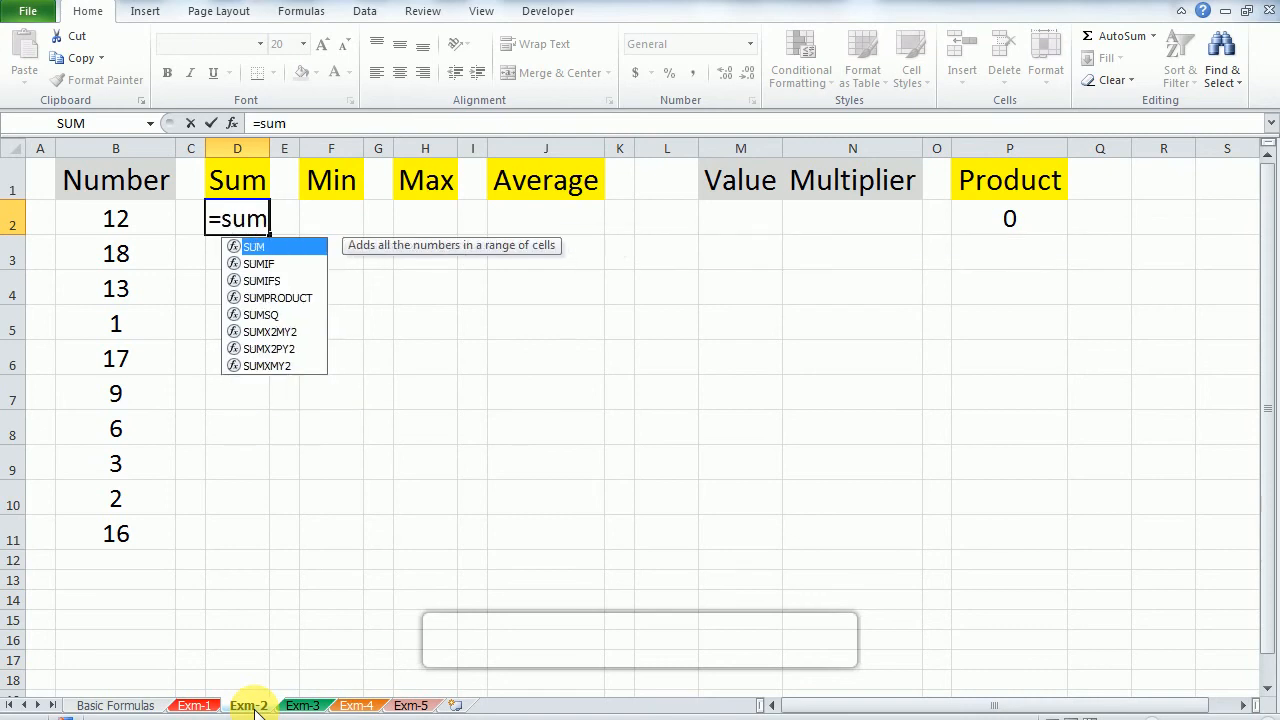
type("(")
key("Left")
key("Left")
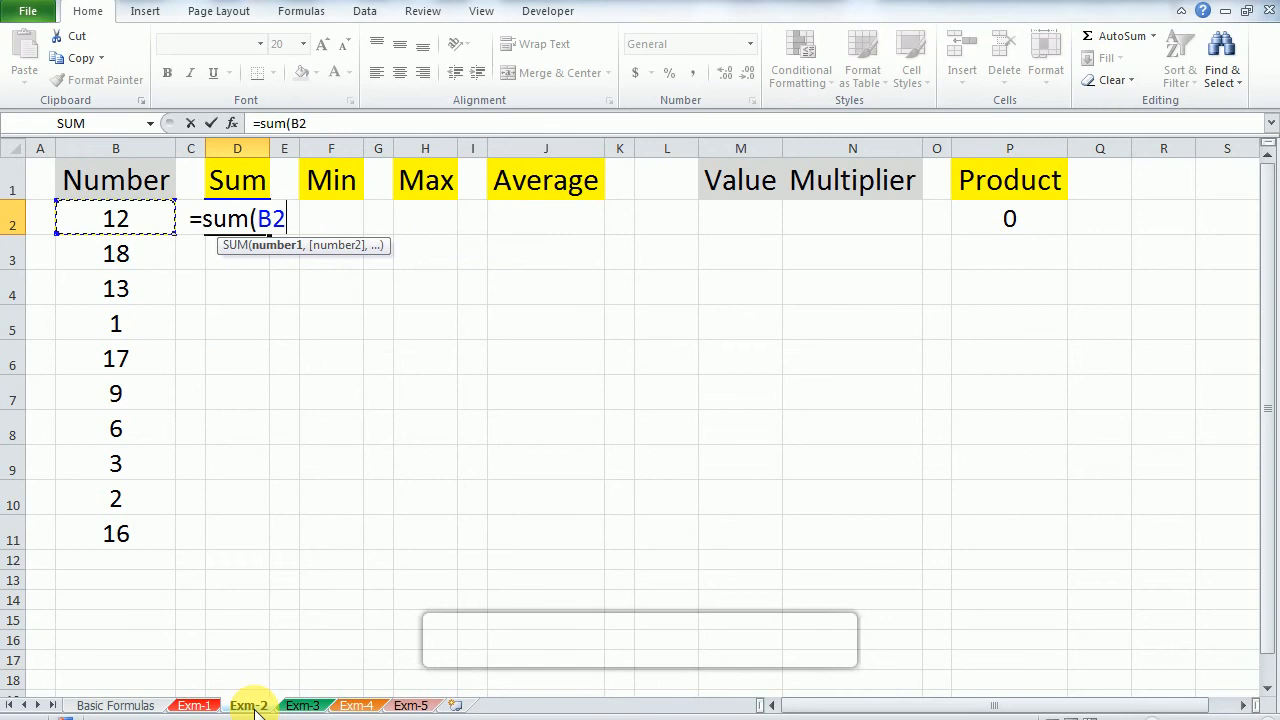
key("ctrl+shift+Down")
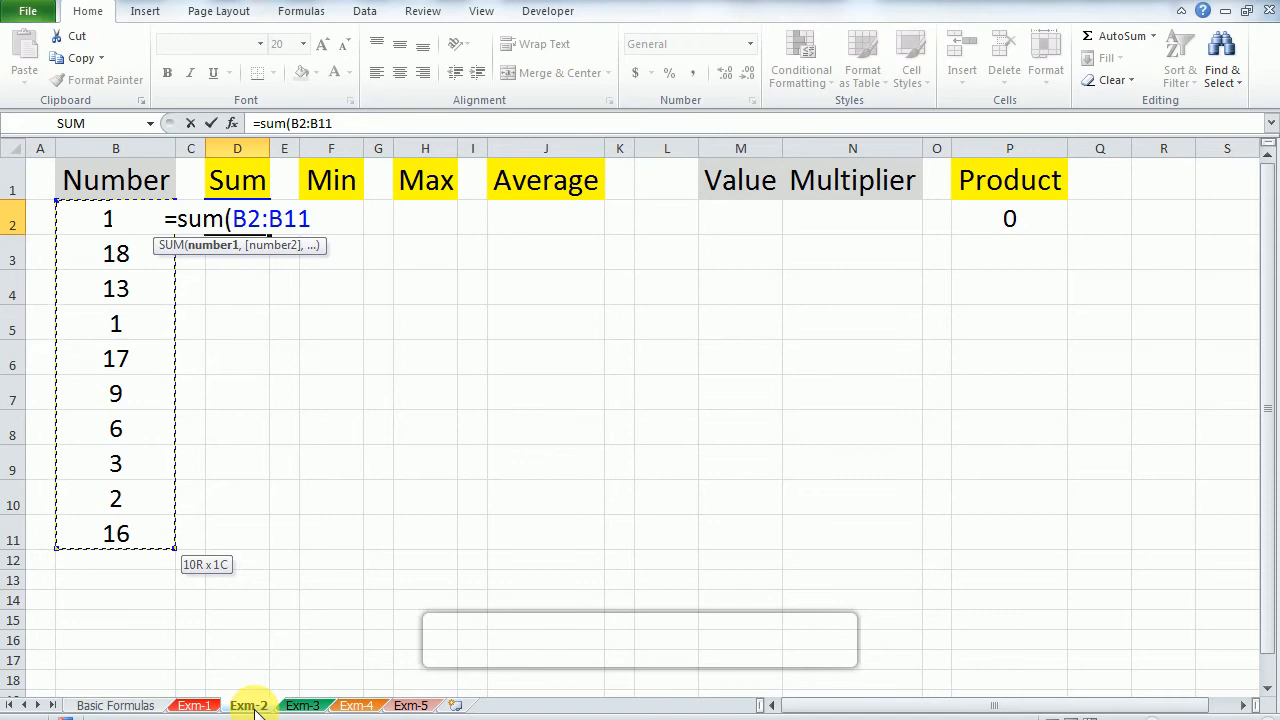
type(")")
key("Return")
Step: Review the summed range B2:B11 and change the number in B2 to 2
key("Up")
key("Left")
key("Left")
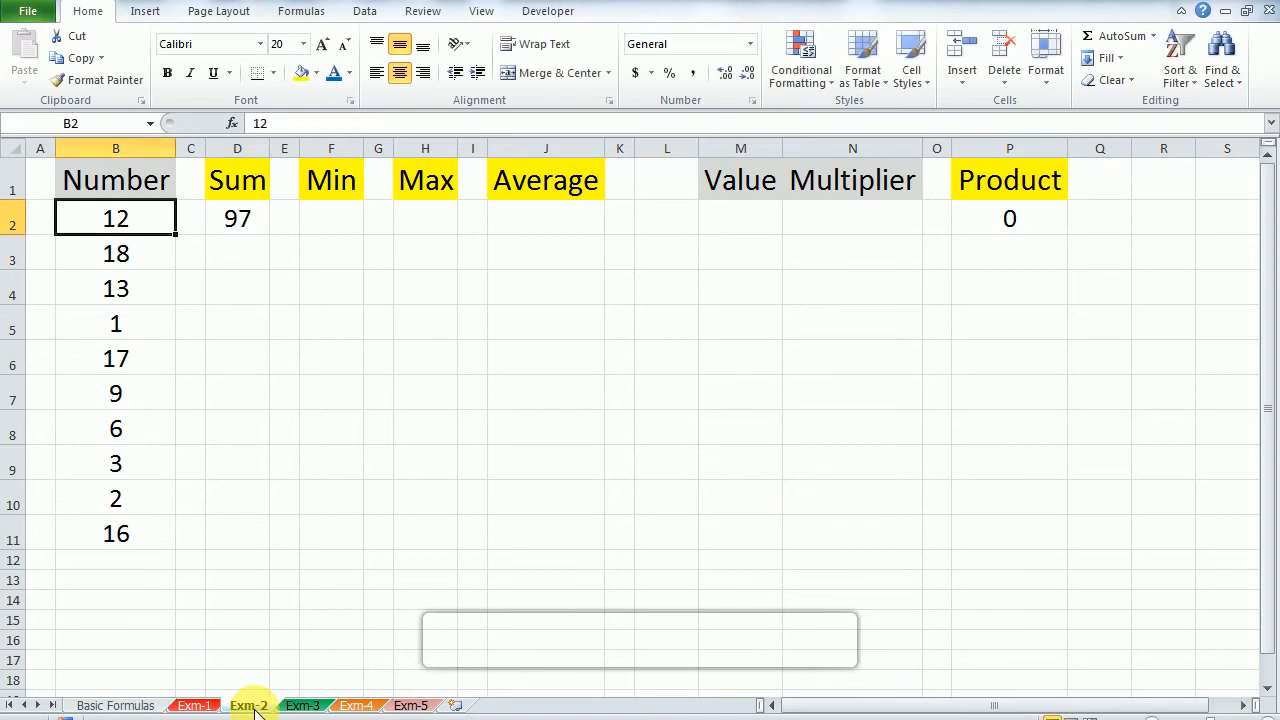
key("ctrl+shift+Down")
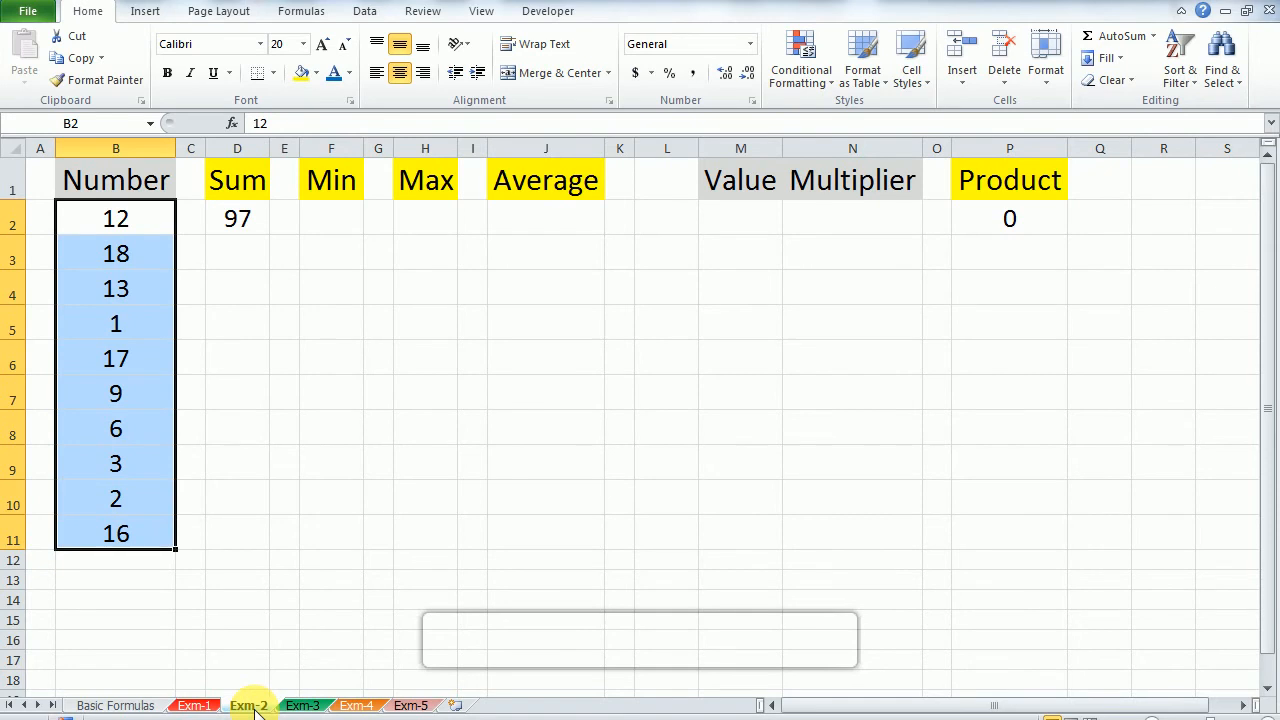
key("Right")
key("Left")
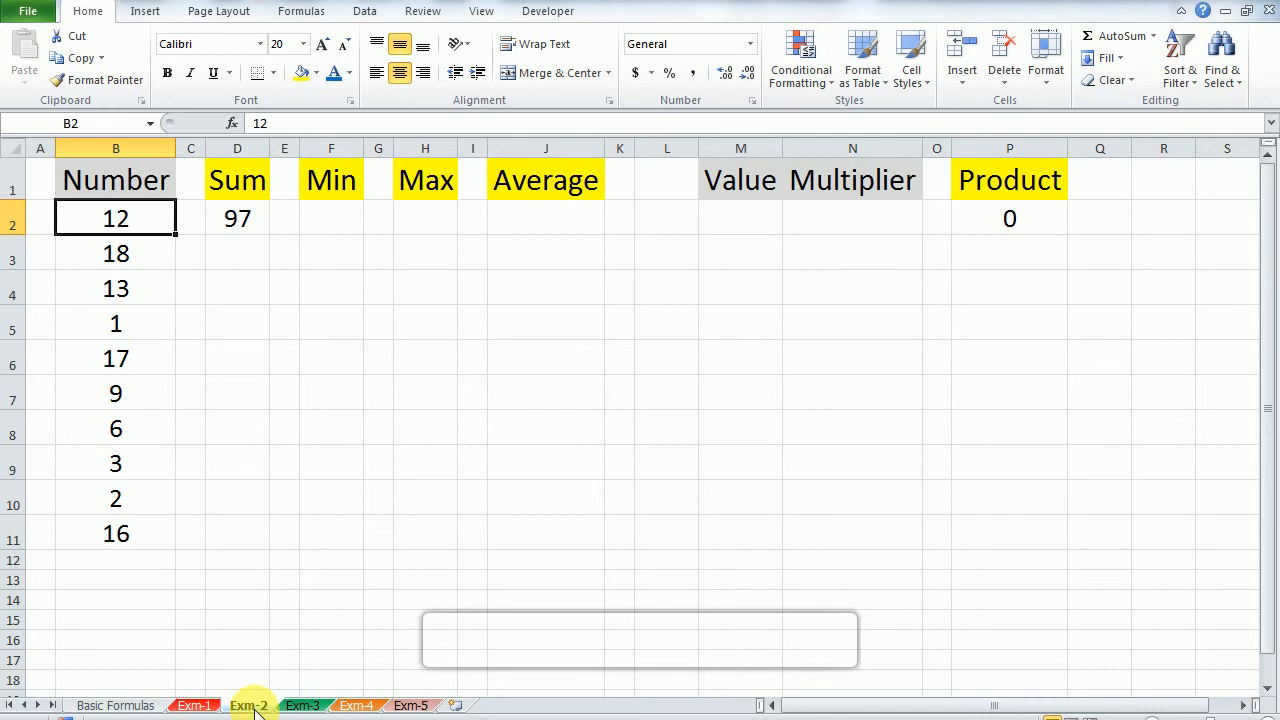
key("ctrl+shift+Down")
key("ctrl+Up")
key("Down")
type("2")
key("Return")
Step: Enter a MIN formula in F2 for the smallest number in B2:B11
key("Up")
key("Up")
key("Right")
key("Down")
key("Right")
key("Right")
key("Right")
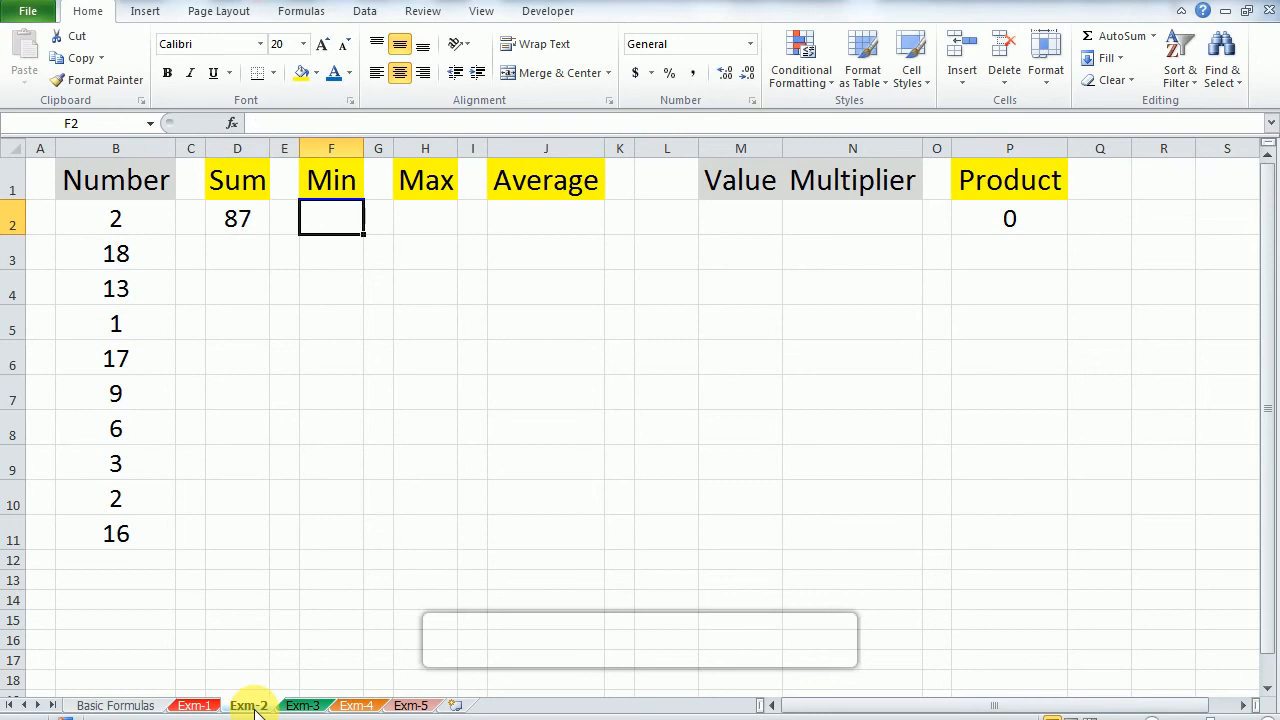
type("=")
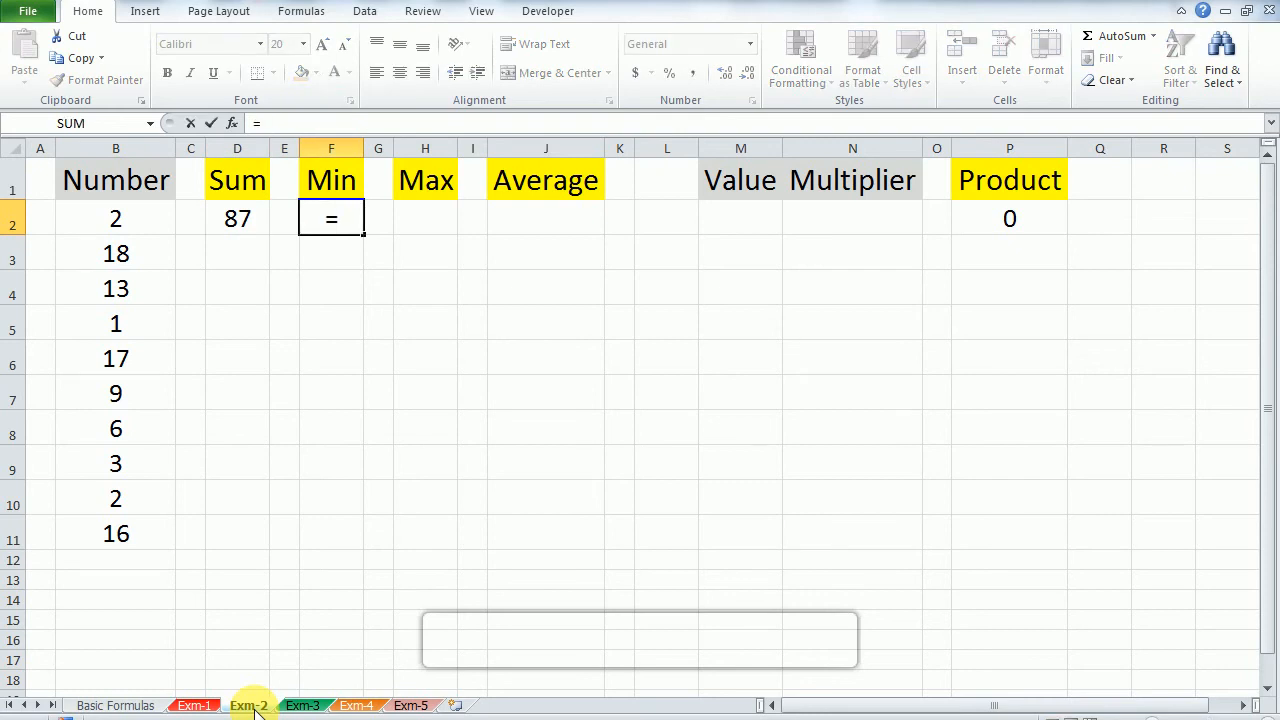
type("min")
key("Tab")
key("Left")
key("Left")
key("Left")
key("Left")
key("ctrl+shift+Down")
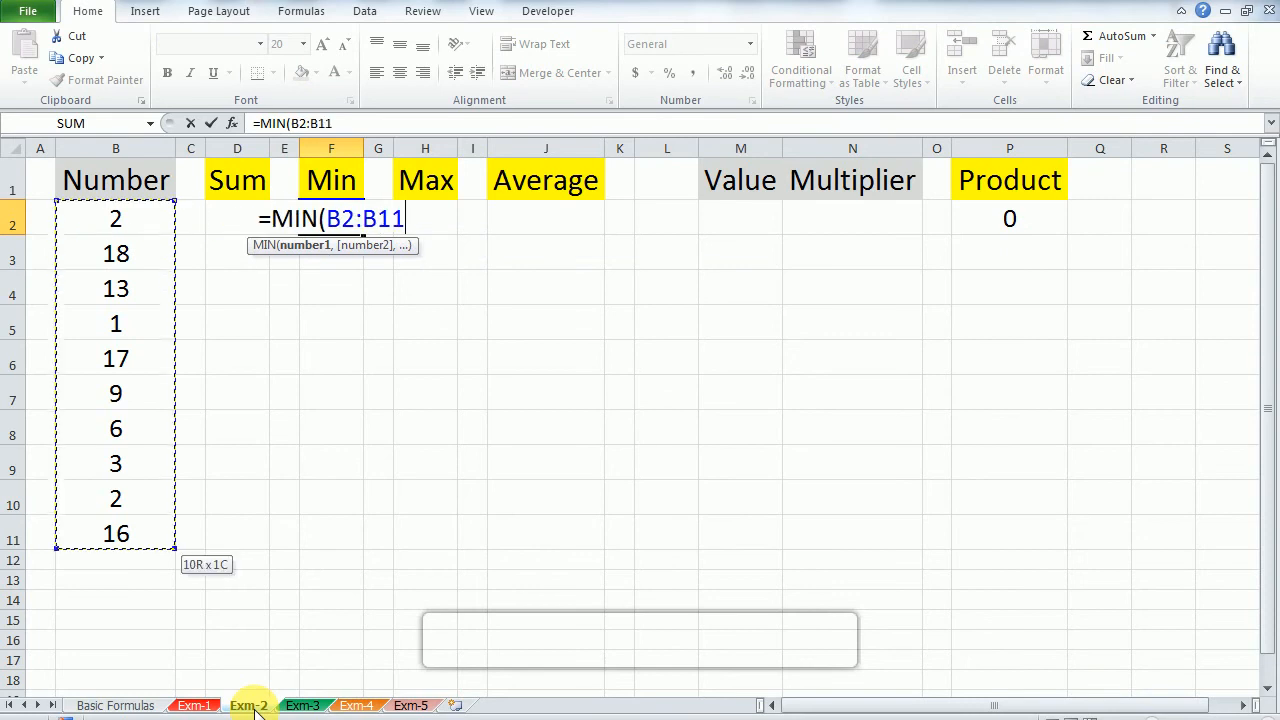
key("Return")
key("Up")
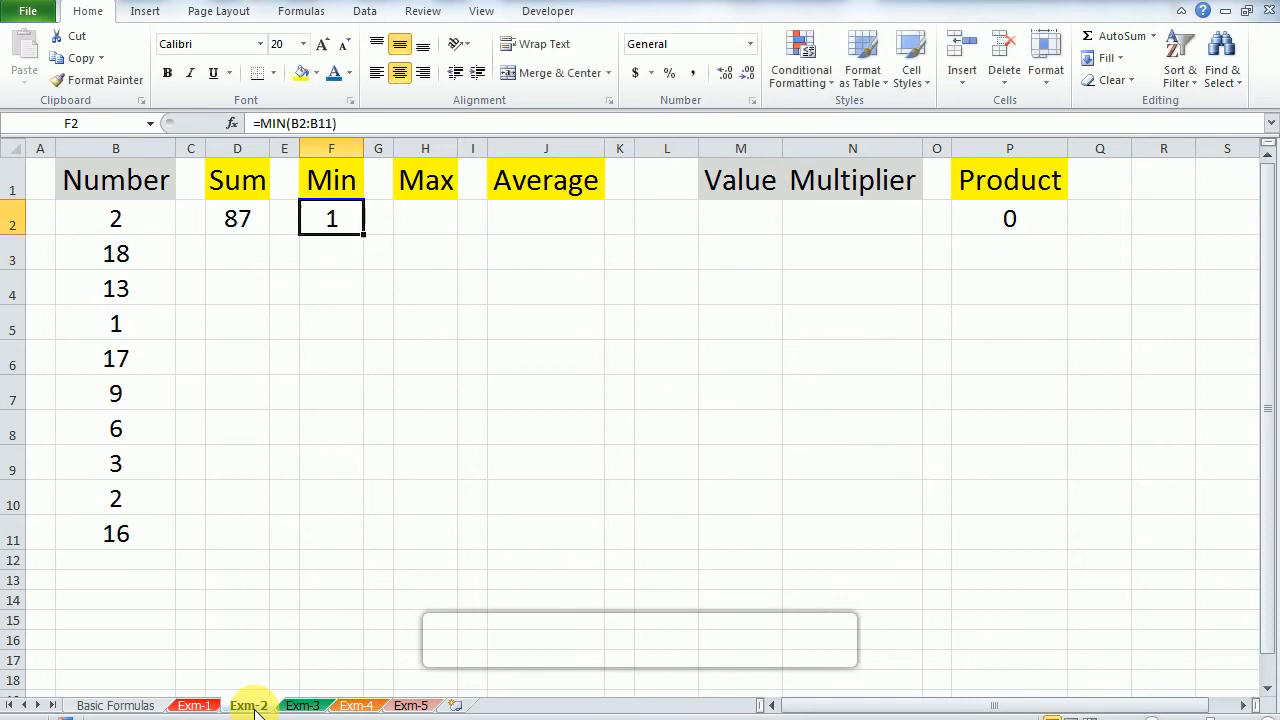
Step: Compare the Min result in F2 with the numbers listed in column B
key("Left")
key("Left")
key("Down")
key("Left")
key("Left")
key("Down")
key("Down")
key("Up")
key("Up")
key("Up")
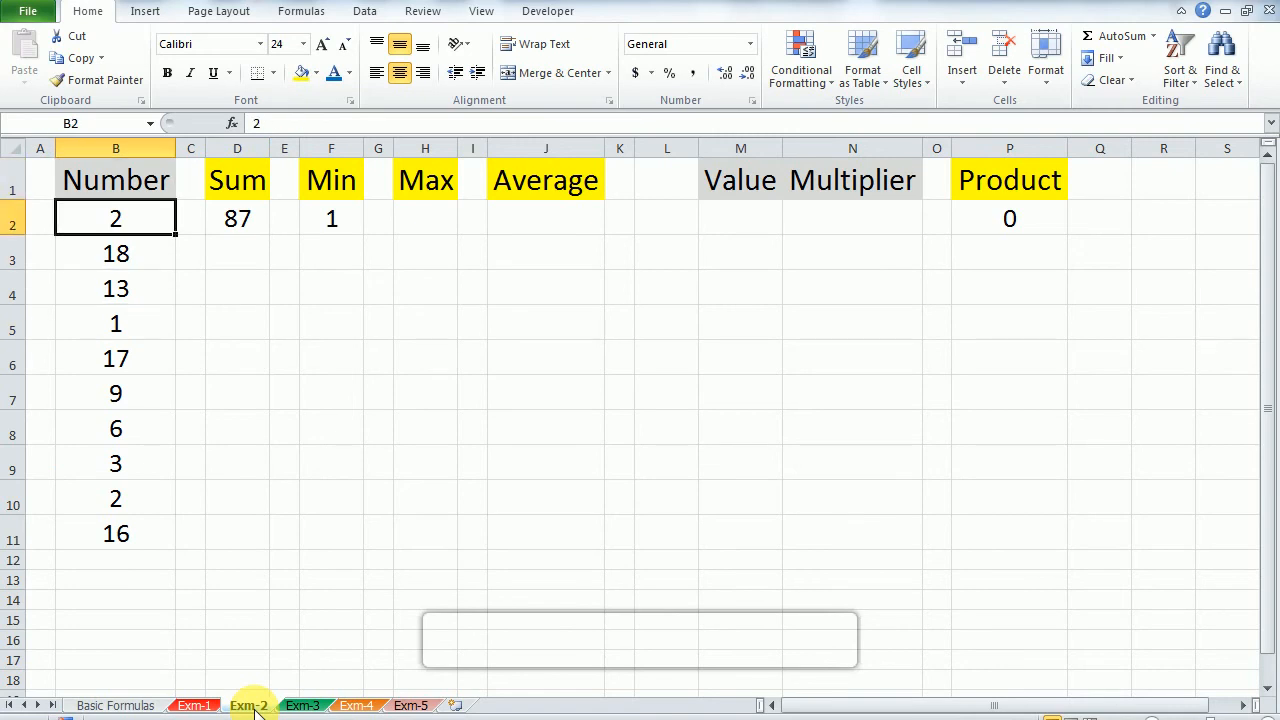
key("Right")
key("Right")
key("Right")
key("Left")
key("Left")
Step: Change the number in B5 to 7
key("Down")
key("Left")
key("Down")
key("Down")
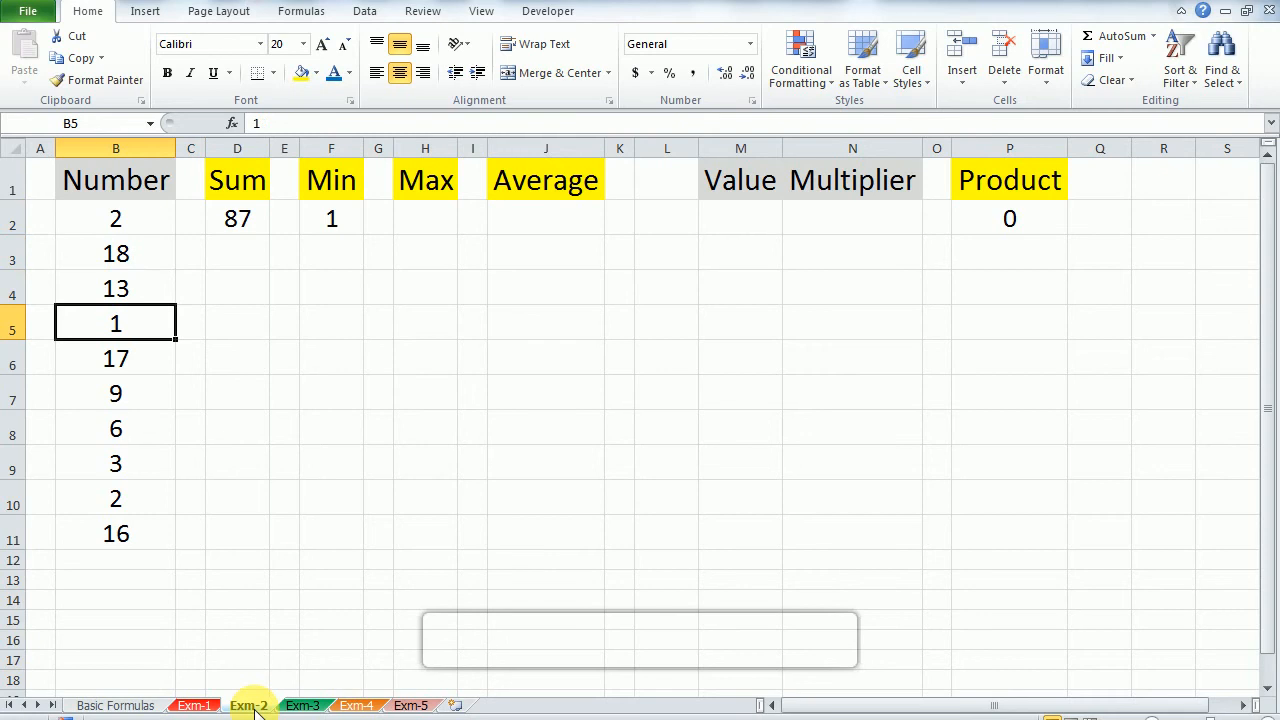
type("7")
key("Return")
Step: Enter a MAX formula in H2 for the largest number in B2:B11
key("Up")
key("Up")
key("Up")
key("Up")
key("Right")
key("Right")
key("Right")
key("Right")
key("Right")
key("Right")
type("=ma")
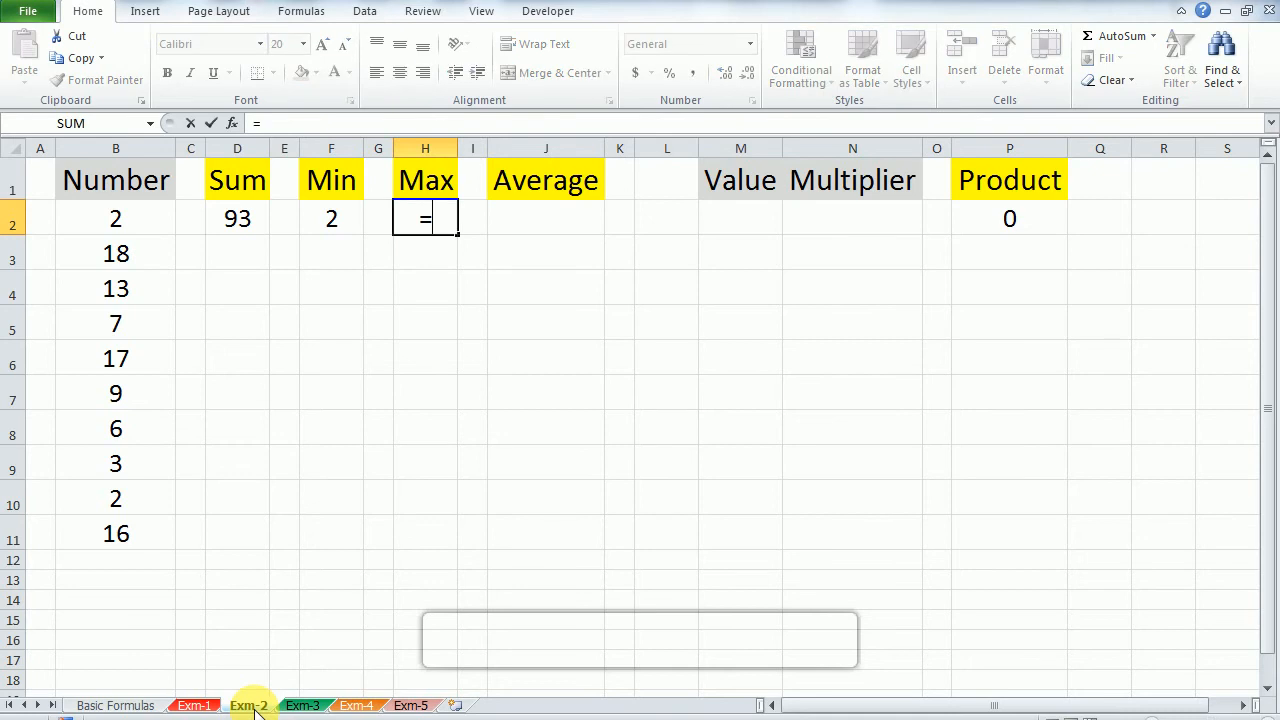
key("Down")
key("Tab")
key("Left")
key("Left")
key("Left")
key("Left")
key("Left")
key("Left")
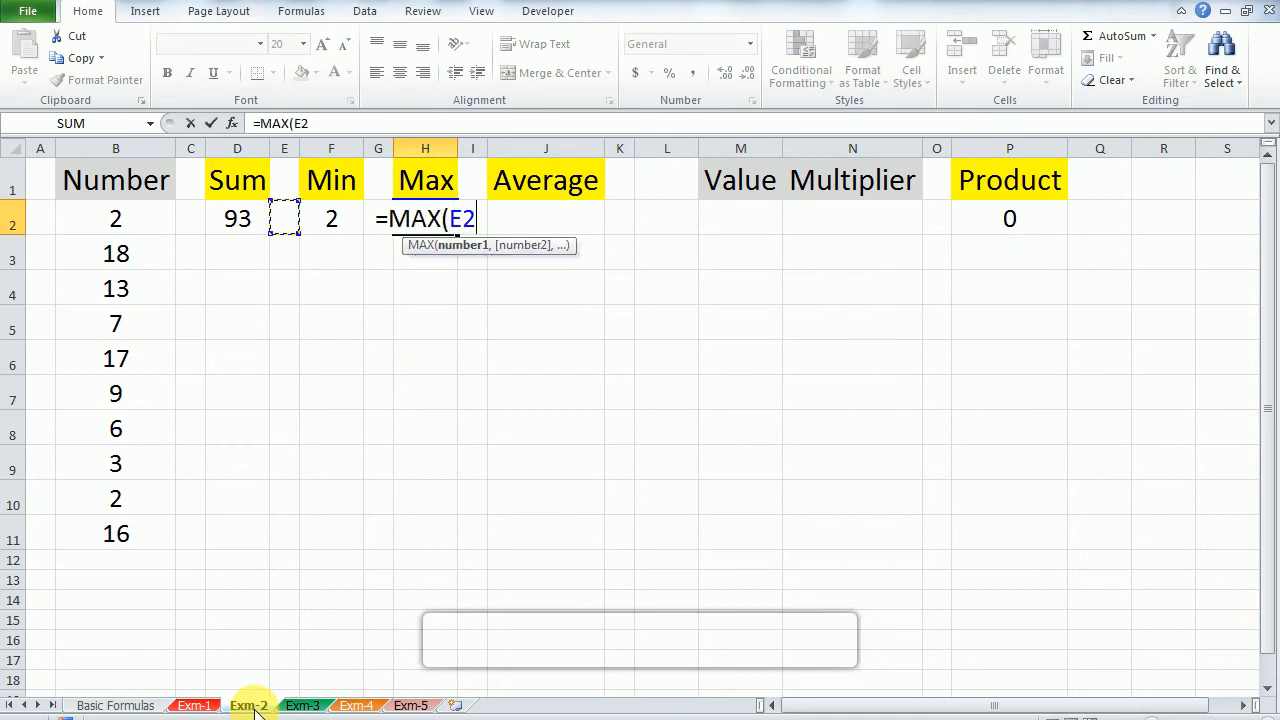
key("ctrl+shift+Down")
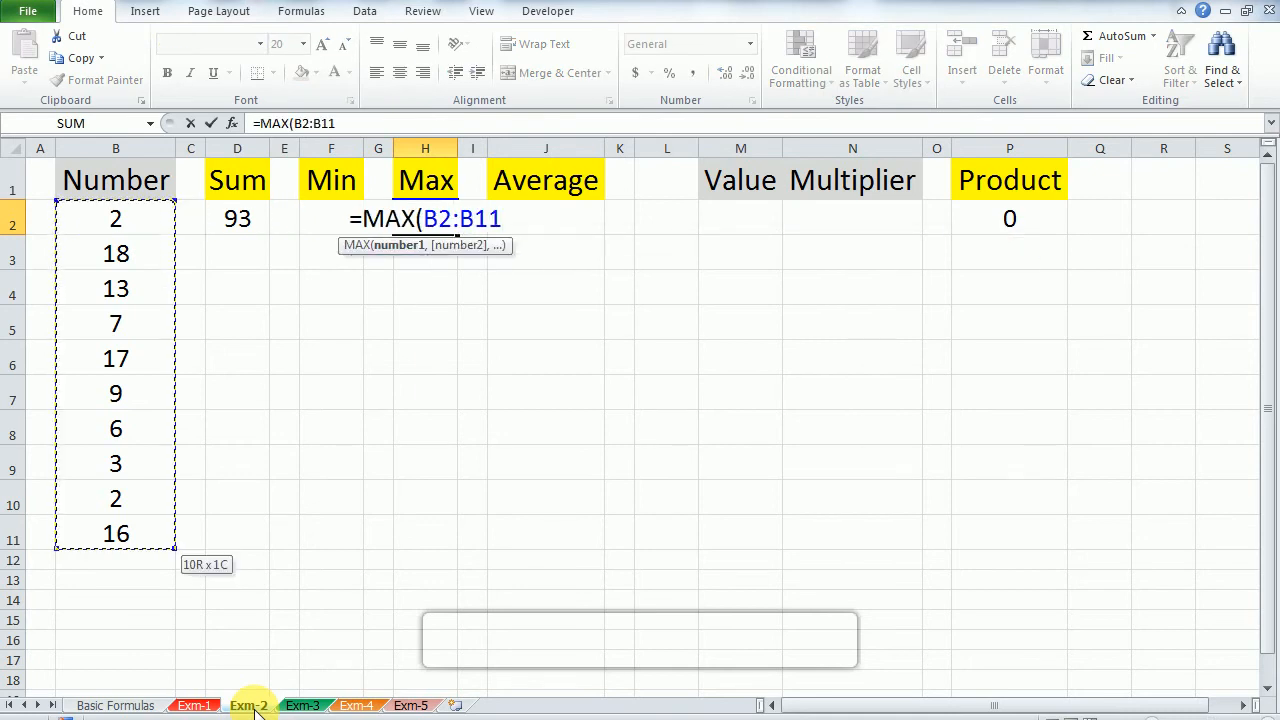
key("shift+Down")
key("shift+Down")
key("shift+Up")
key("shift+Up")
key("Return")
key("Up")
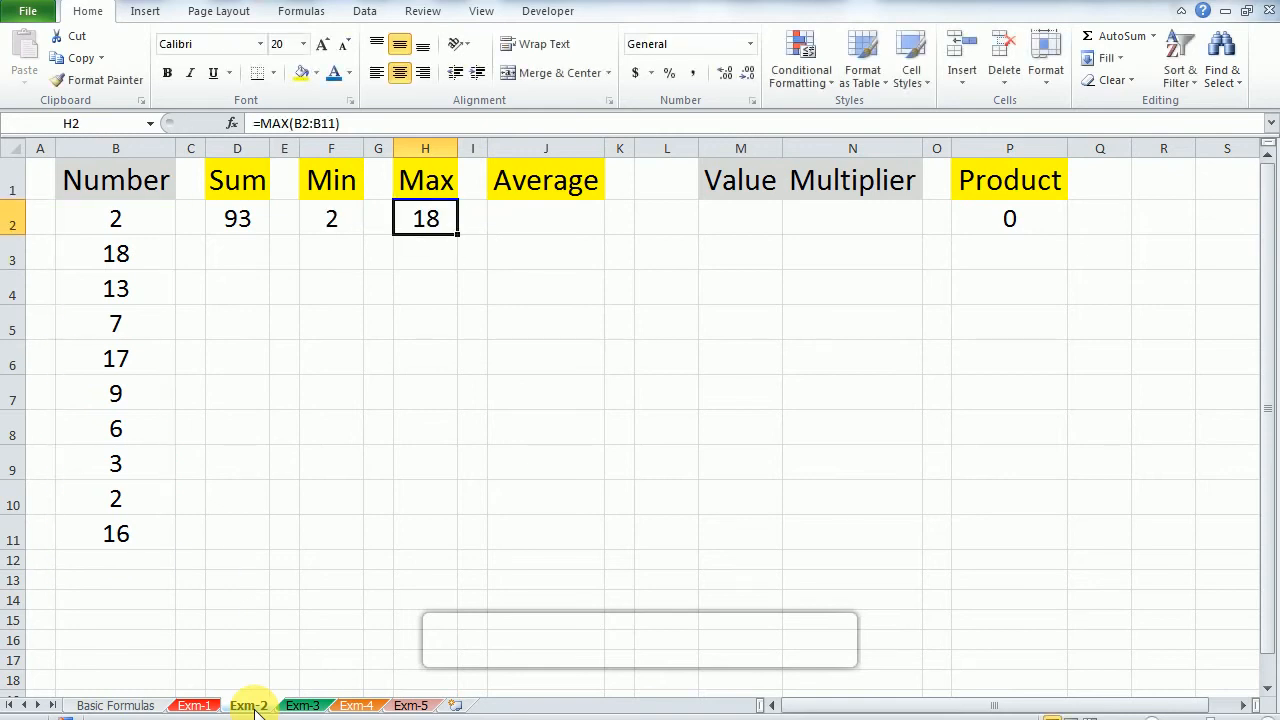
Step: Change the number in B5 to 21
key("Left")
key("Left")
key("Left")
key("Left")
key("Down")
key("Left")
key("Down")
key("Left")
key("Down")
type("21")
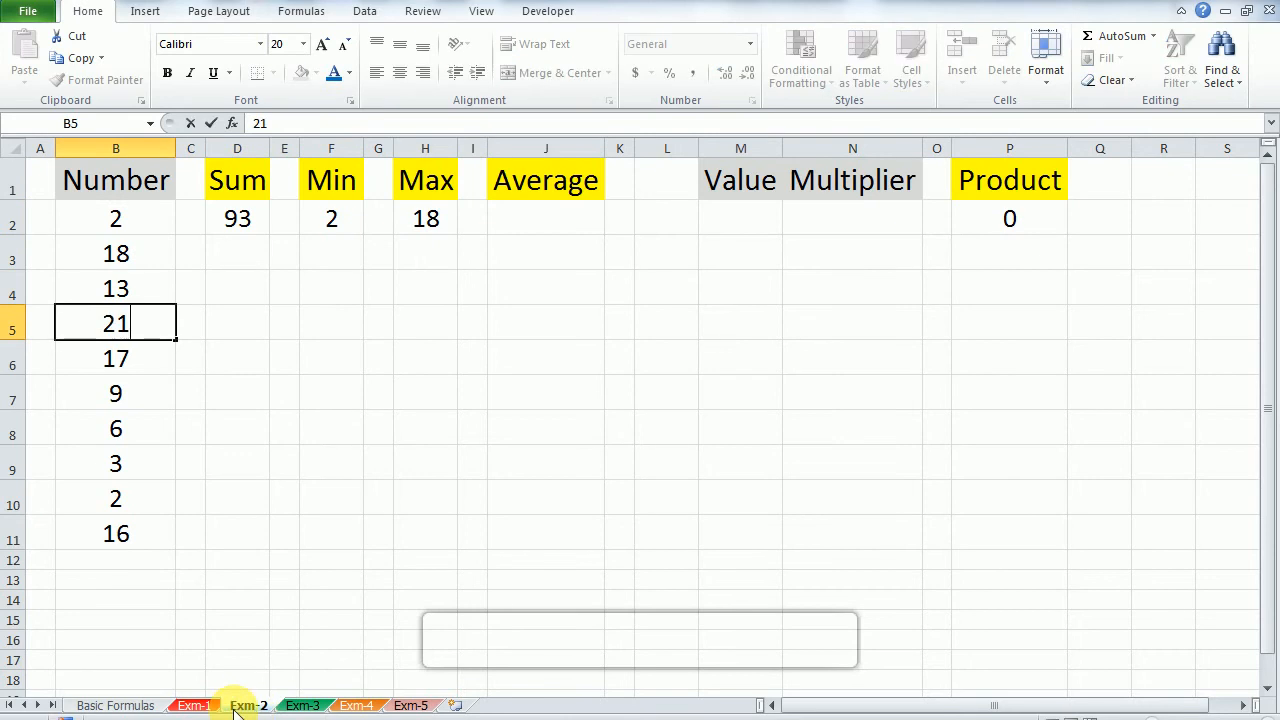
key("Return")
Step: Check how the Sum, Min and Max results in row 2 respond to the new number in B5
key("Up")
key("Up")
key("Up")
key("Up")
key("Up")
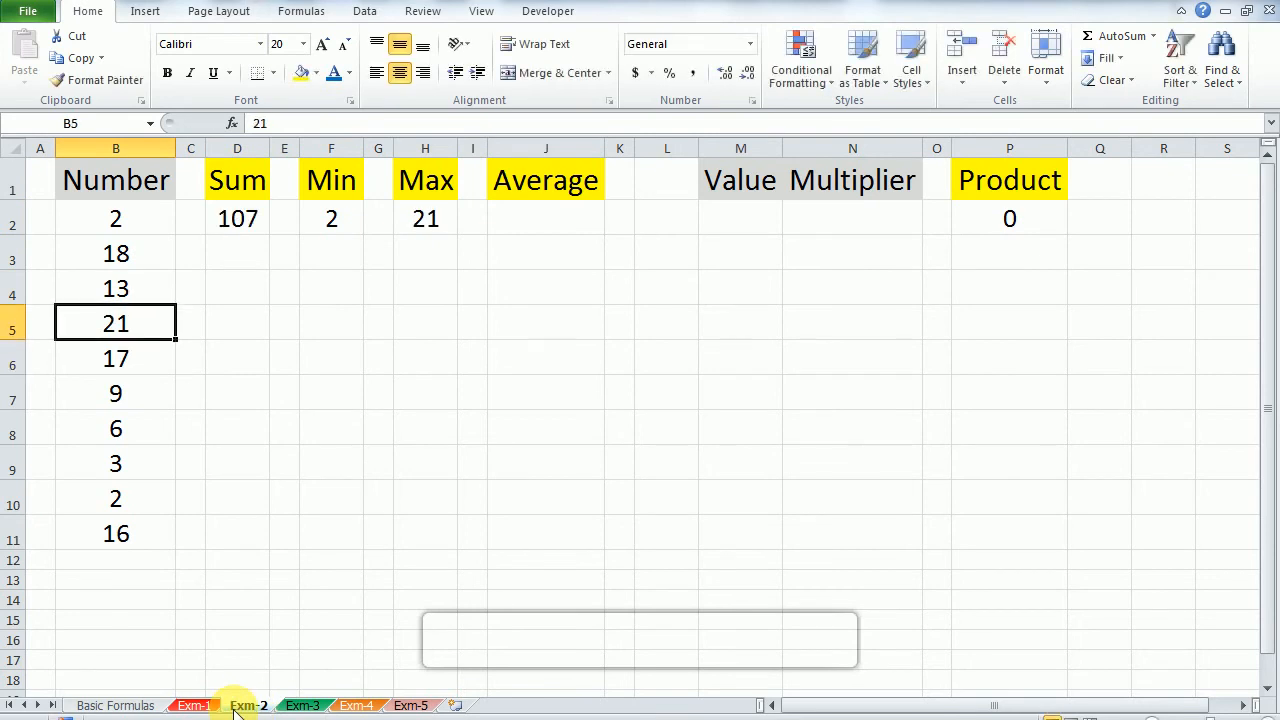
key("Right")
key("Right")
key("Right")
key("Right")
key("Down")
key("Left")
key("Left")
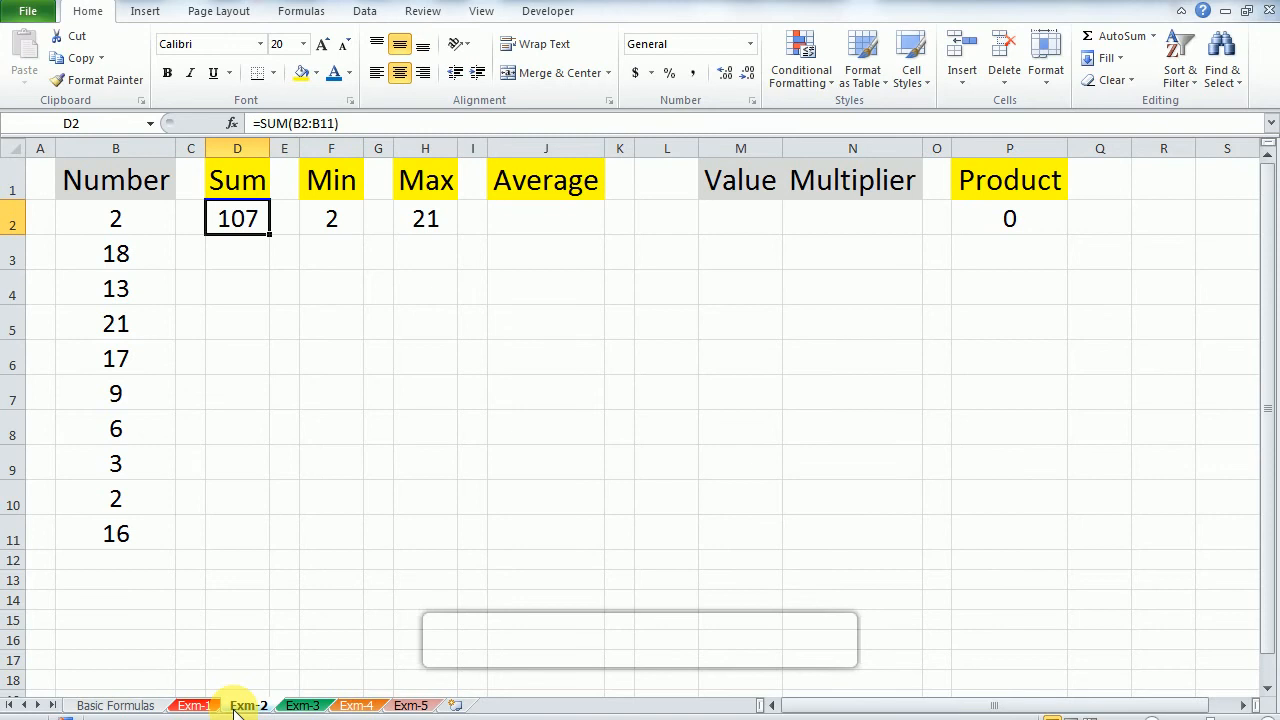
key("Right")
key("Left")
key("Right")
Step: Enter an AVERAGE formula in J2 for the numbers in B2:B11
key("Left")
key("Right")
key("Right")
key("Right")
key("Right")
key("Right")
key("Left")
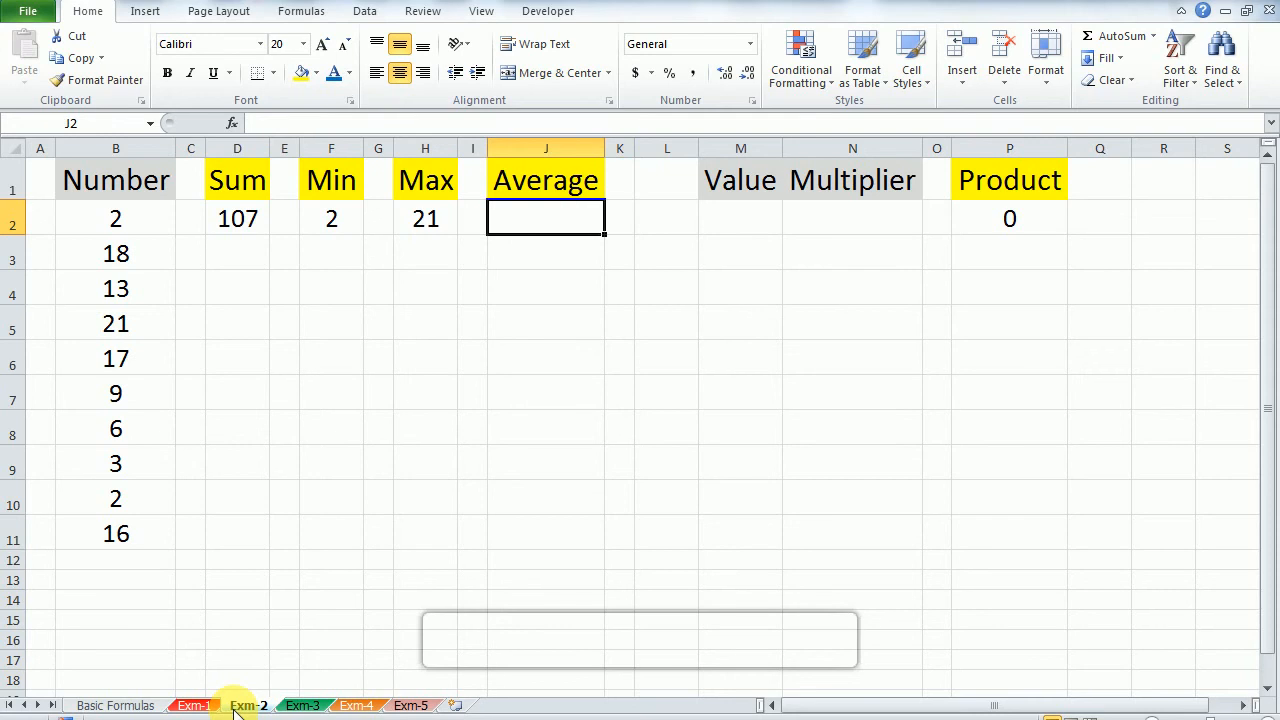
type("=a")
key("Down")
key("Down")
key("Down")
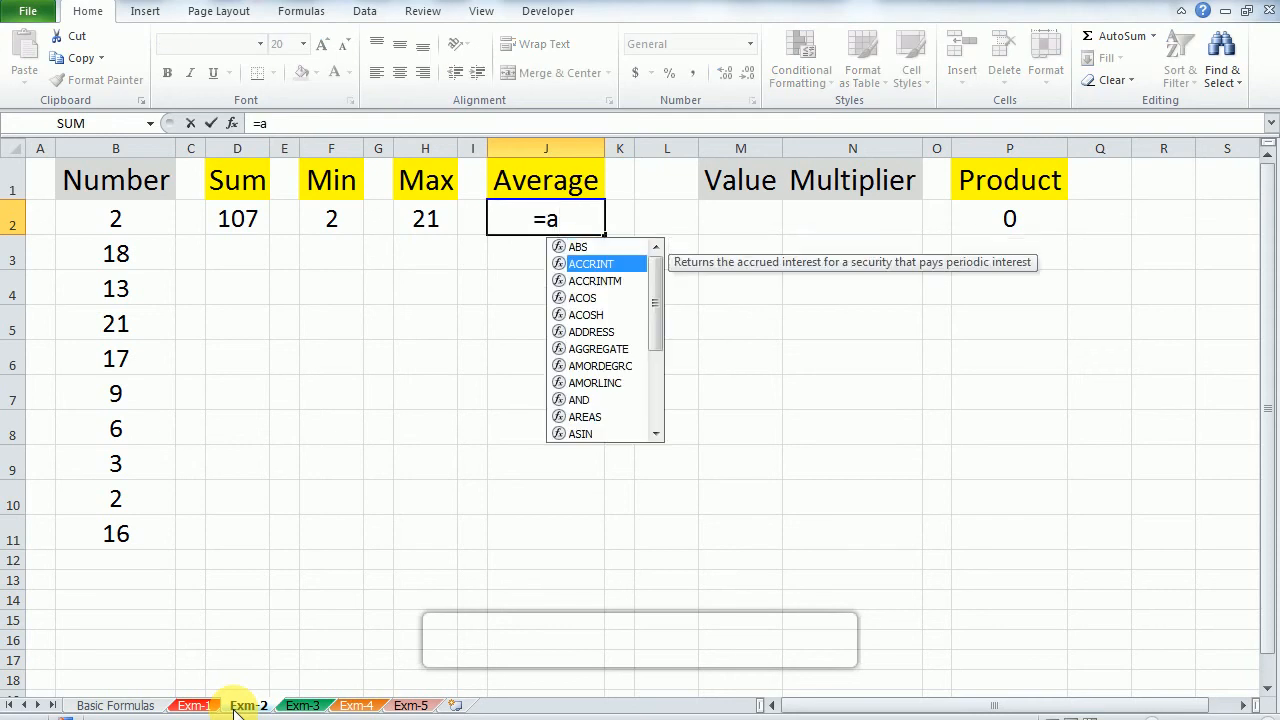
key("Down")
type("ve")
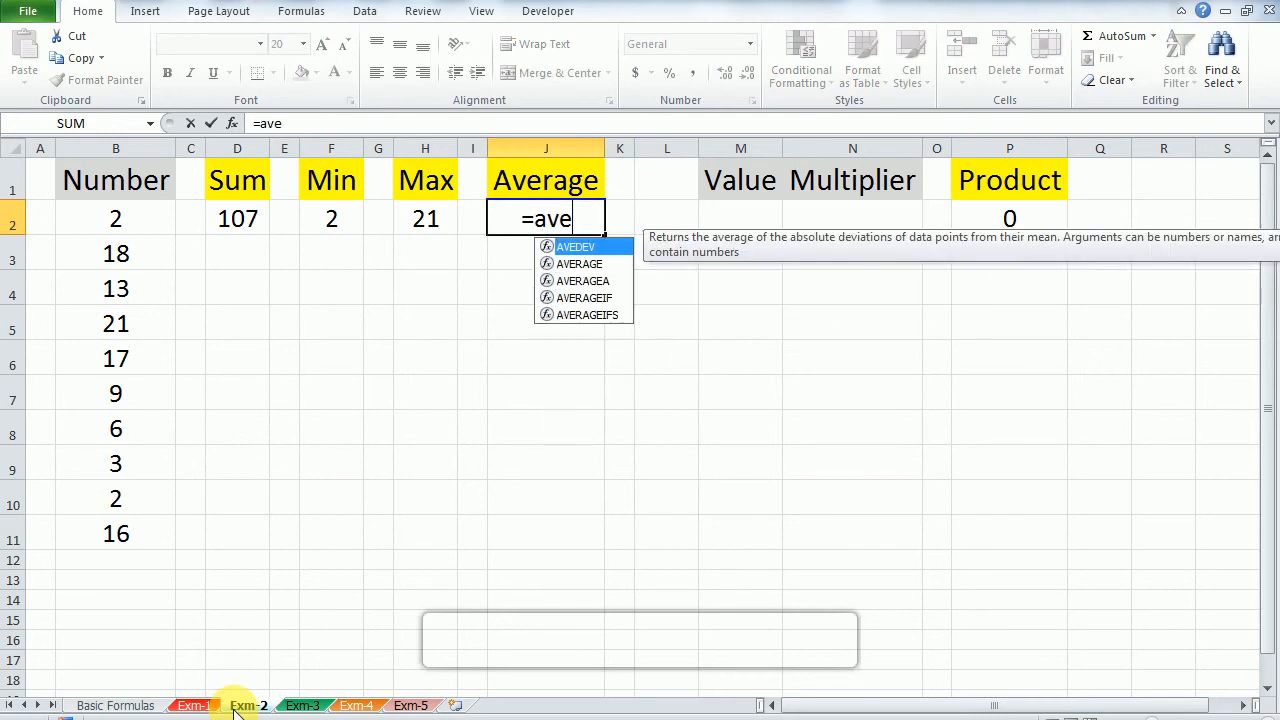
key("Down")
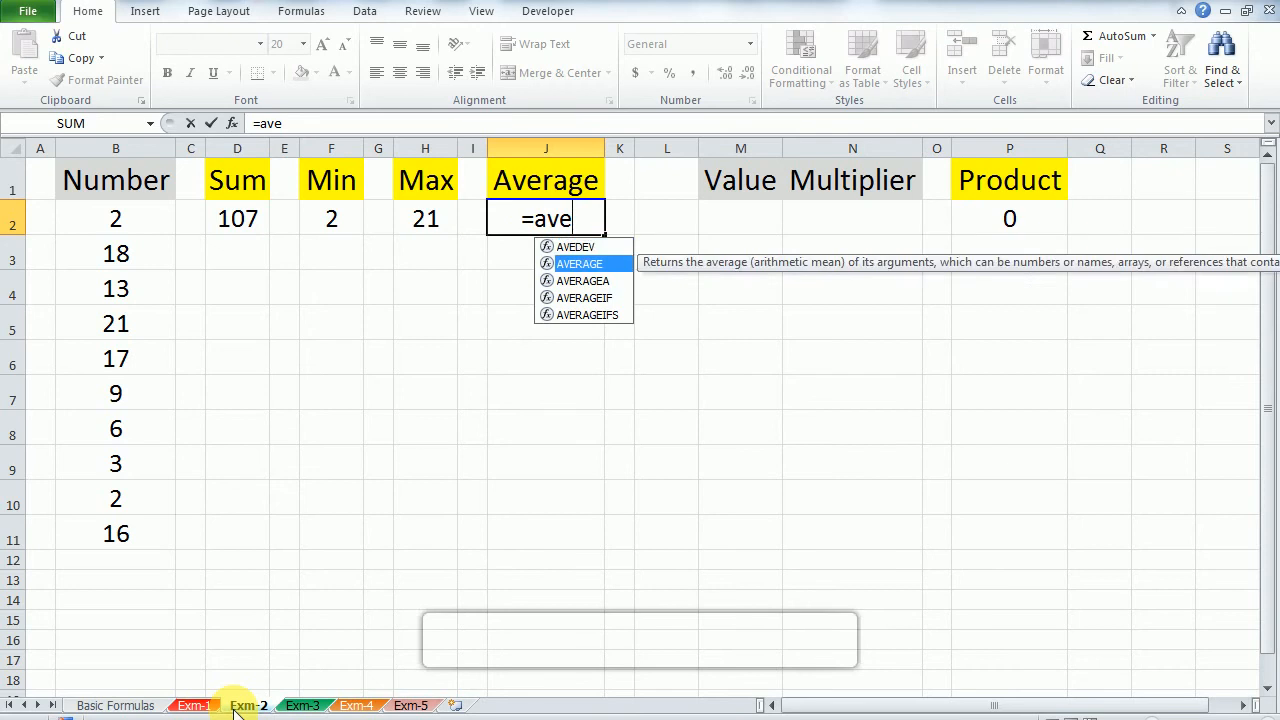
key("Tab")
key("Left")
key("Left")
key("Left")
key("Left")
key("Left")
key("Left")
key("Left")
key("Left")
key("Left")
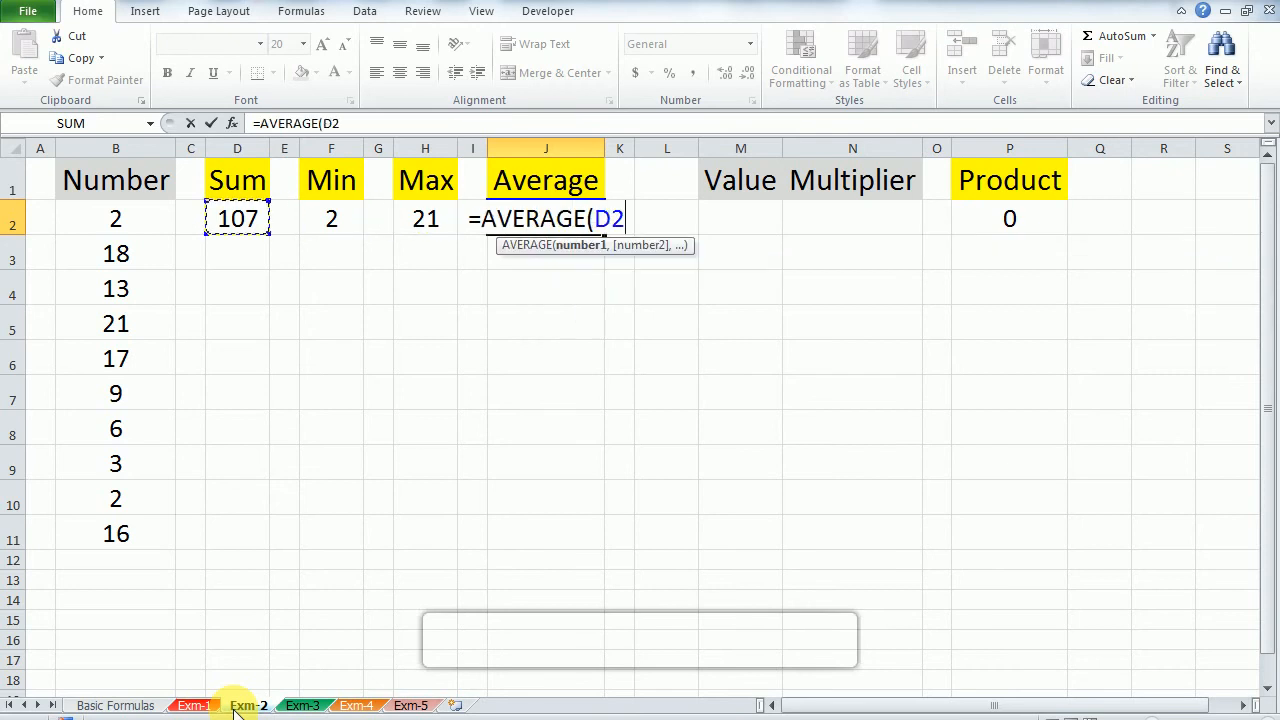
key("Right")
key("ctrl+shift+Down")
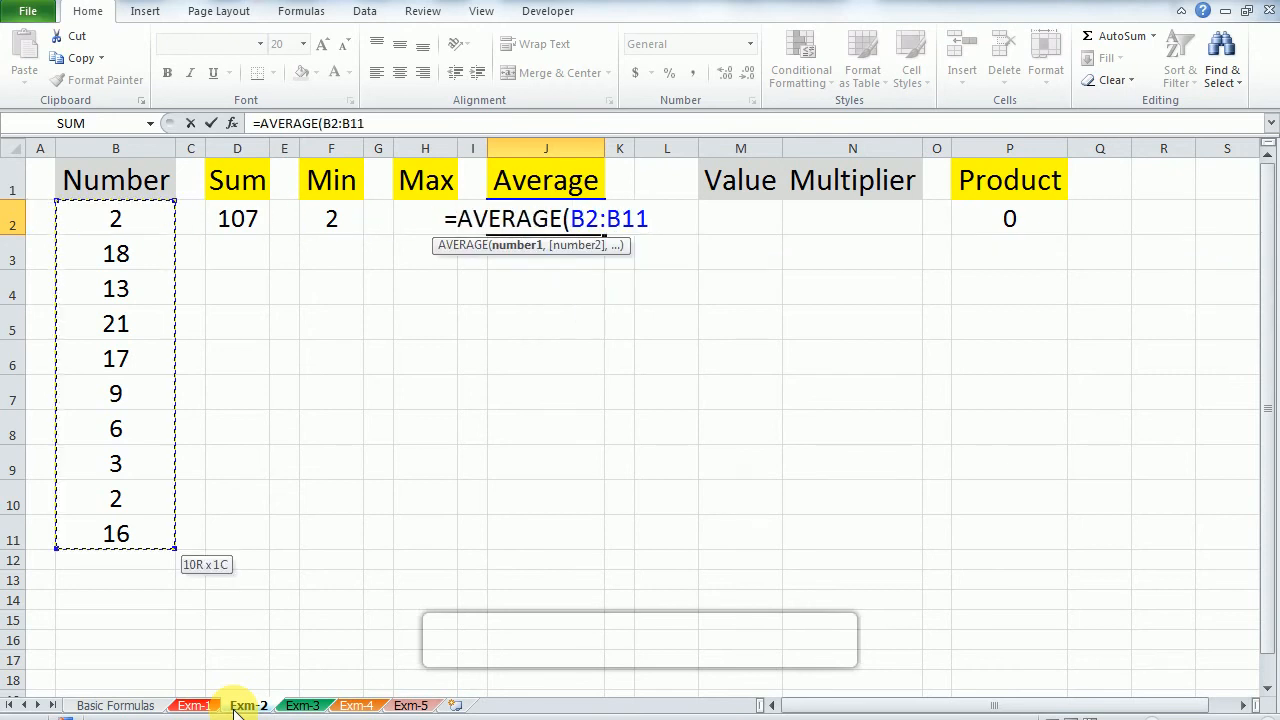
type(")")
key("Return")
Step: Check the Average result in J2 against the numbers in column B, and inspect the existing Product formula in P2
key("Up")
key("Left")
key("Left")
key("Left")
key("Left")
key("Right")
key("Left")
key("Left")
key("Left")
key("Left")
key("Left")
key("ctrl+shift+Down")
key("Right")
key("Right")
key("Right")
key("Right")
key("Right")
key("Right")
key("Right")
key("Right")
key("Right")
key("Right")
key("Right")
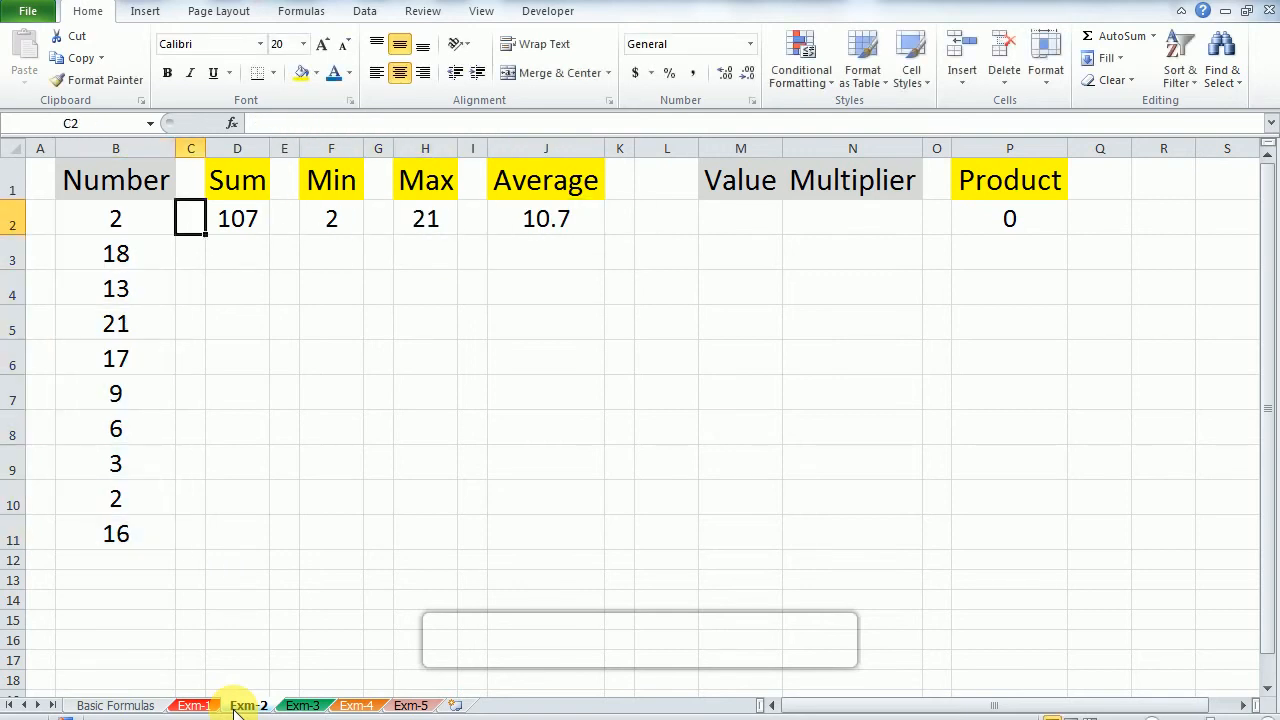
key("Up")
key("Down")
key("Right")
key("Right")
key("Right")
key("Up")
key("Down")
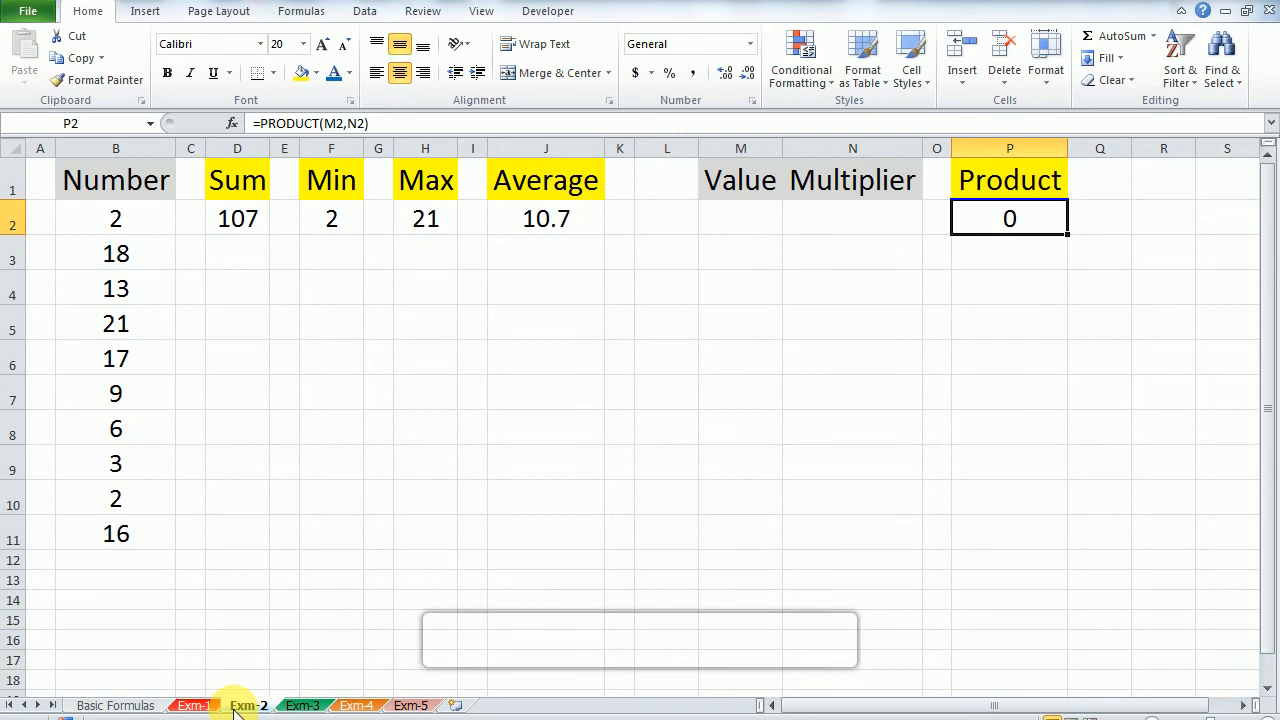
Step: Enter 12 as the Value in M2 and 2 as the Multiplier in N2
key("Left")
key("Left")
key("Left")
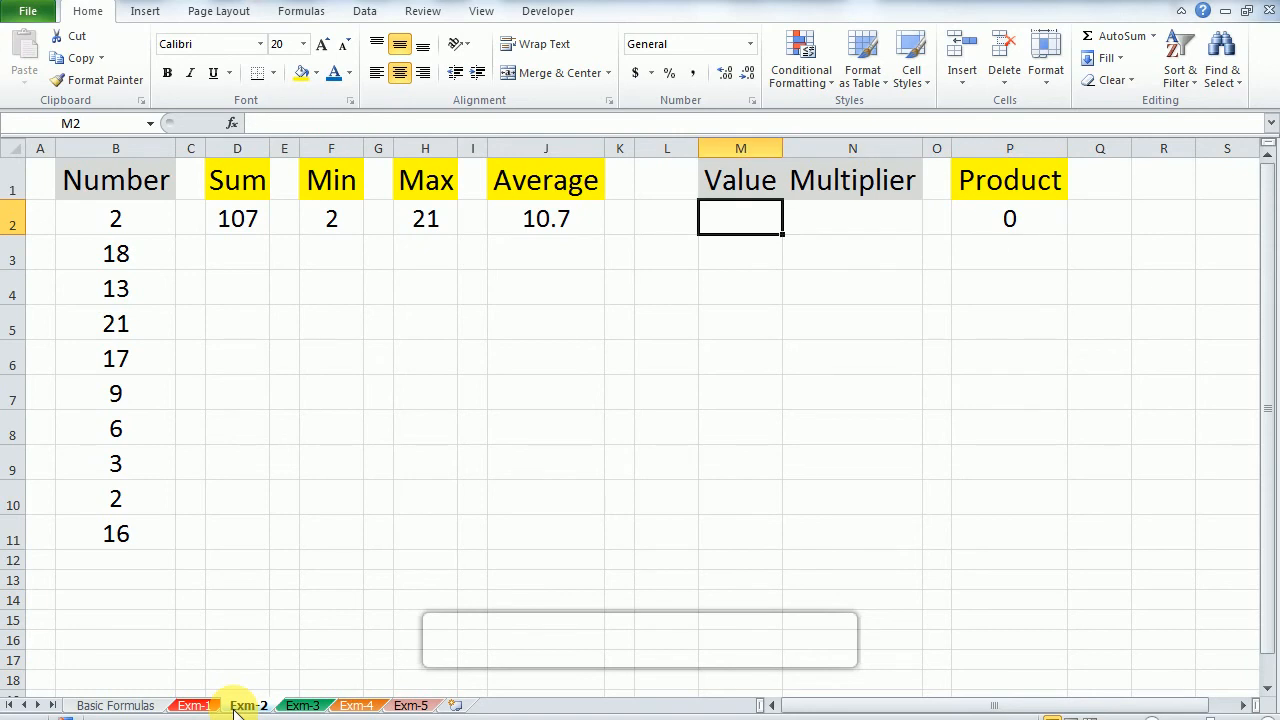
type("12")
key("Tab")
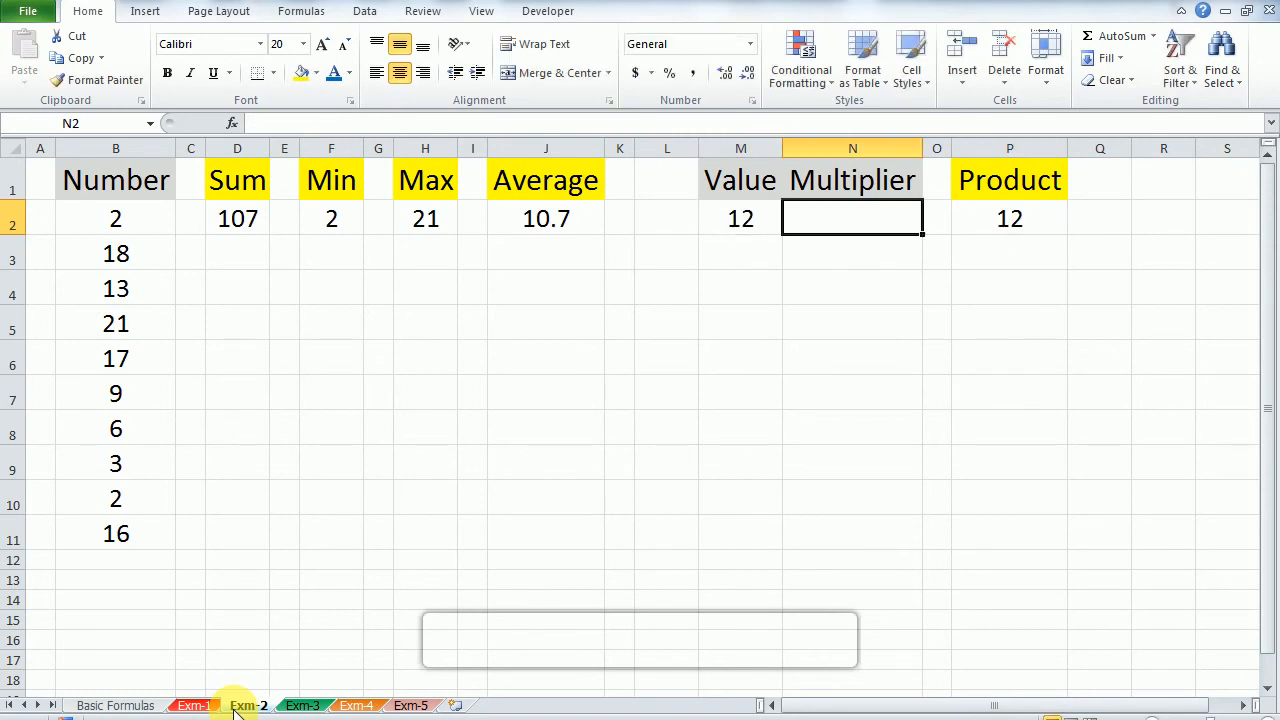
type("2")
key("Left")
Step: Replace the formula in P2 with a PRODUCT formula that multiplies the Value in M2 by the Multiplier in N2
key("Right")
key("Right")
key("Right")
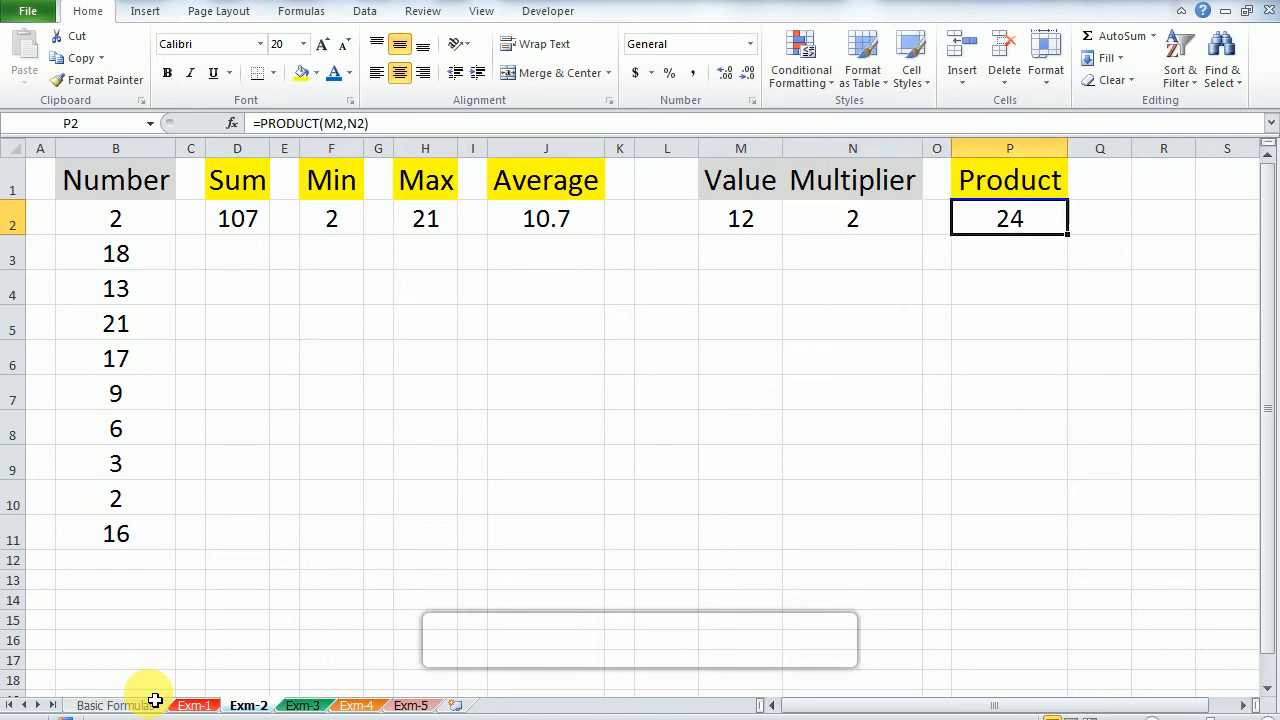
type("=Pro")
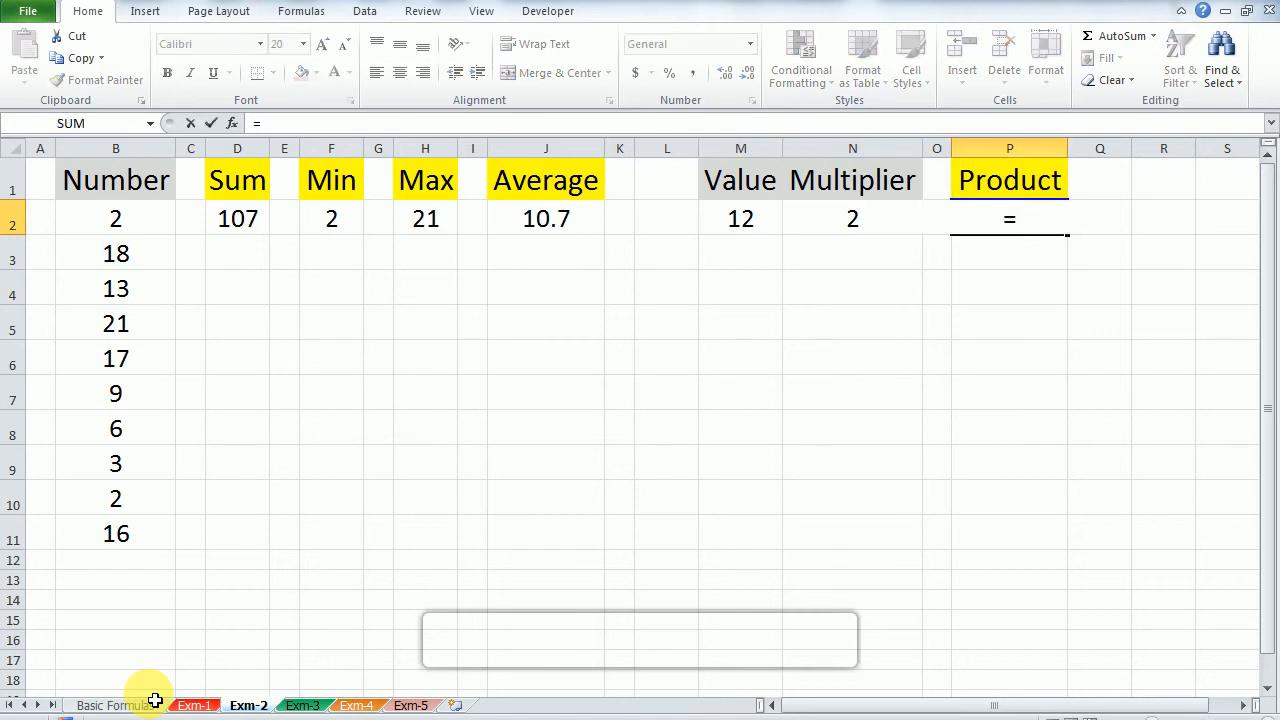
key("Down")
key("Down")
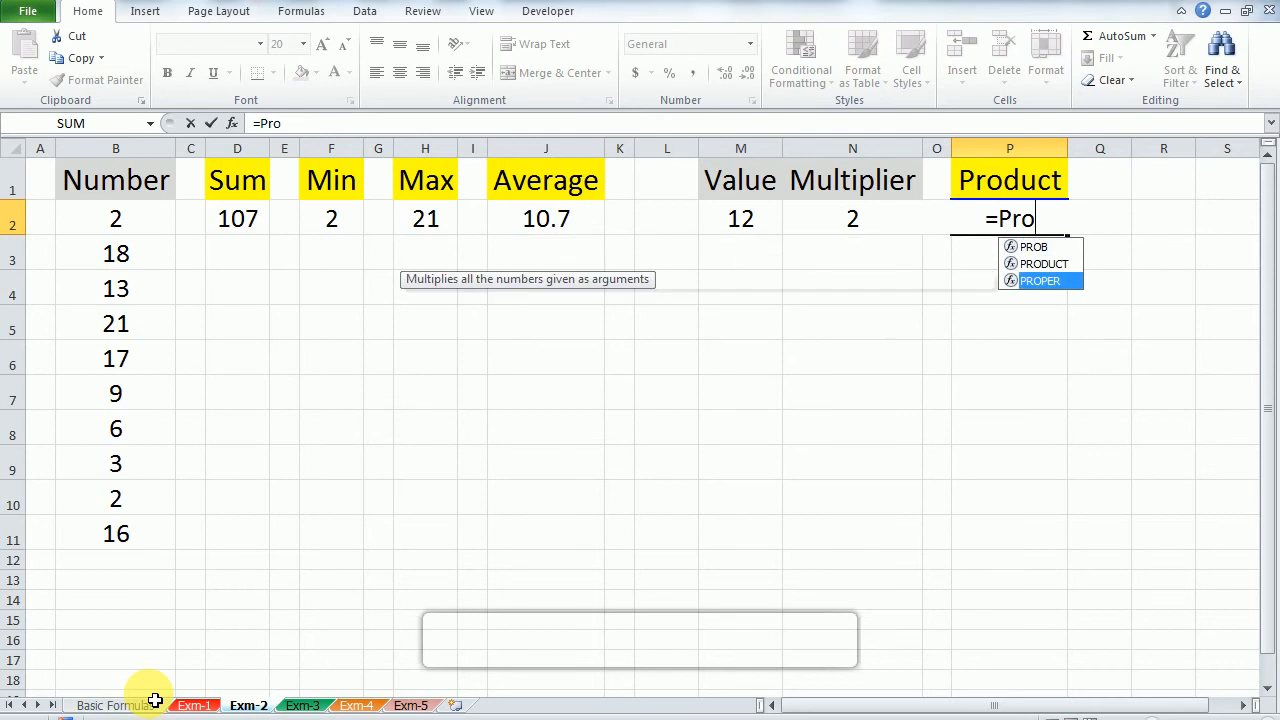
key("Up")
key("Tab")
key("Left")
key("Left")
key("Left")
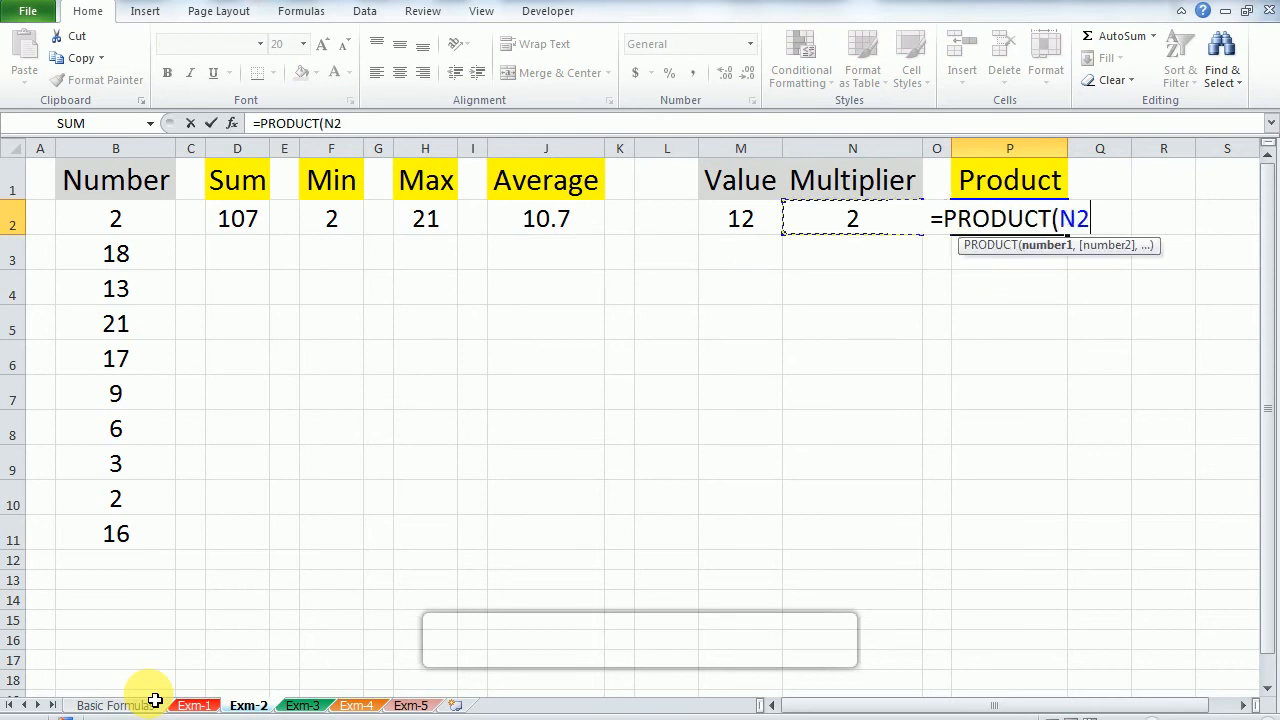
type(",")
key("Left")
key("Left")
type(")")
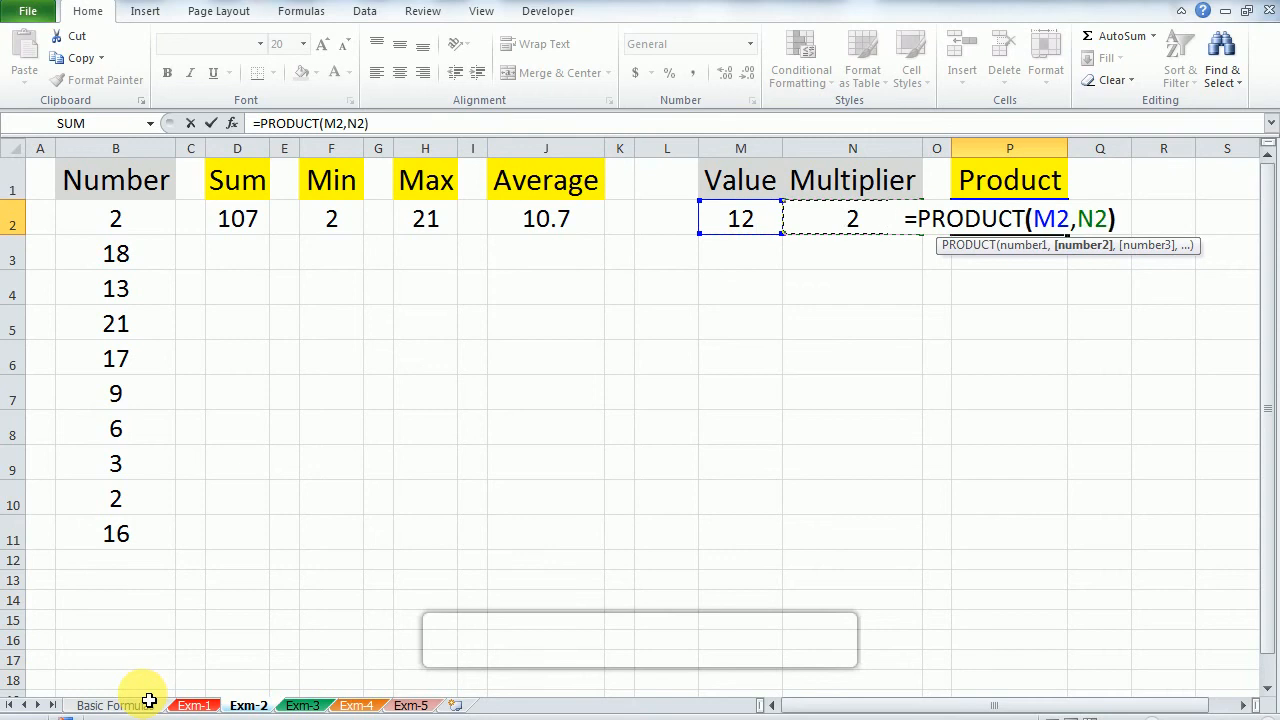
key("Return")
Step: Set the Multiplier in N2 to 3 and check the Product result in P2
key("Up")
key("Left")
key("Left")
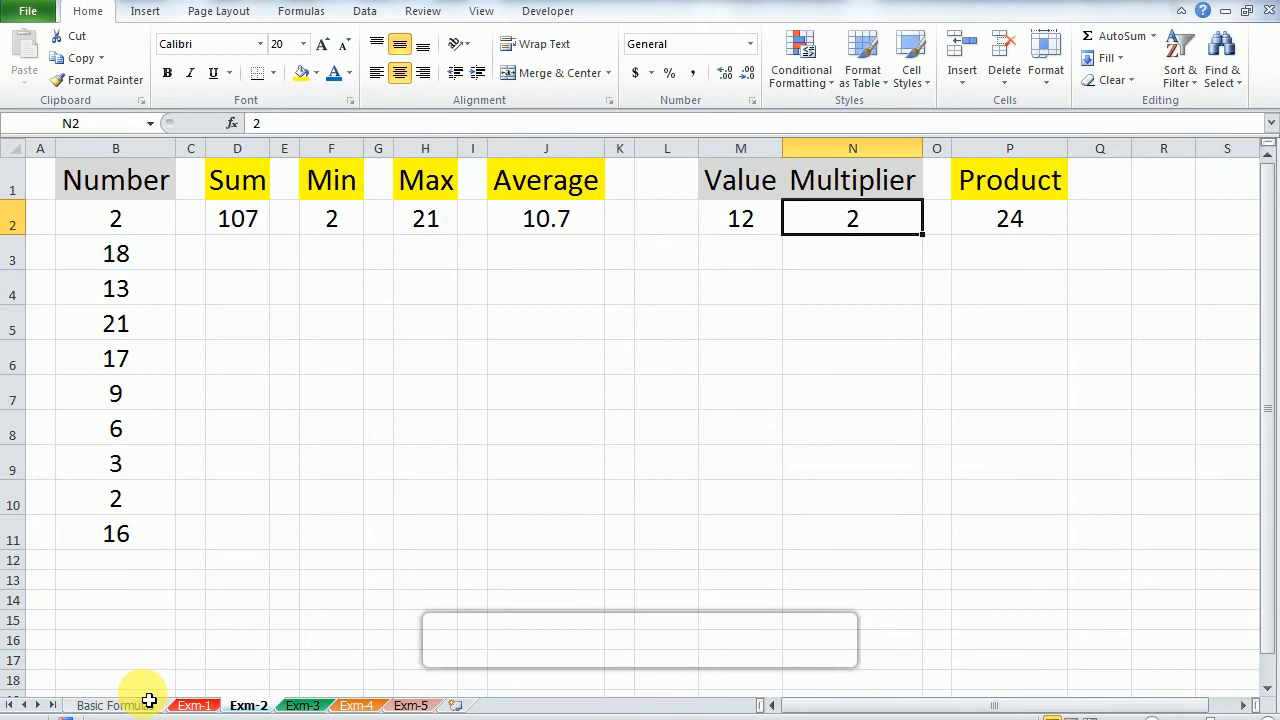
type("3")
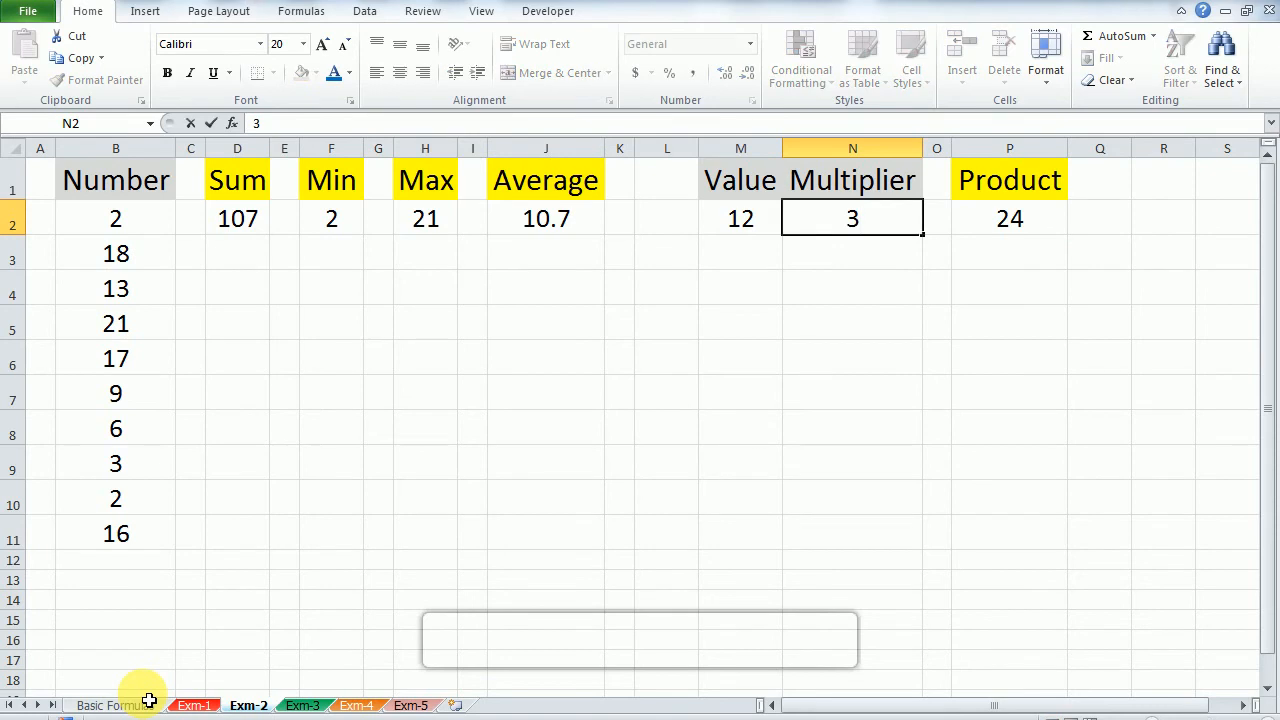
key("Return")
key("Up")
key("Right")
key("Right")
key("Right")
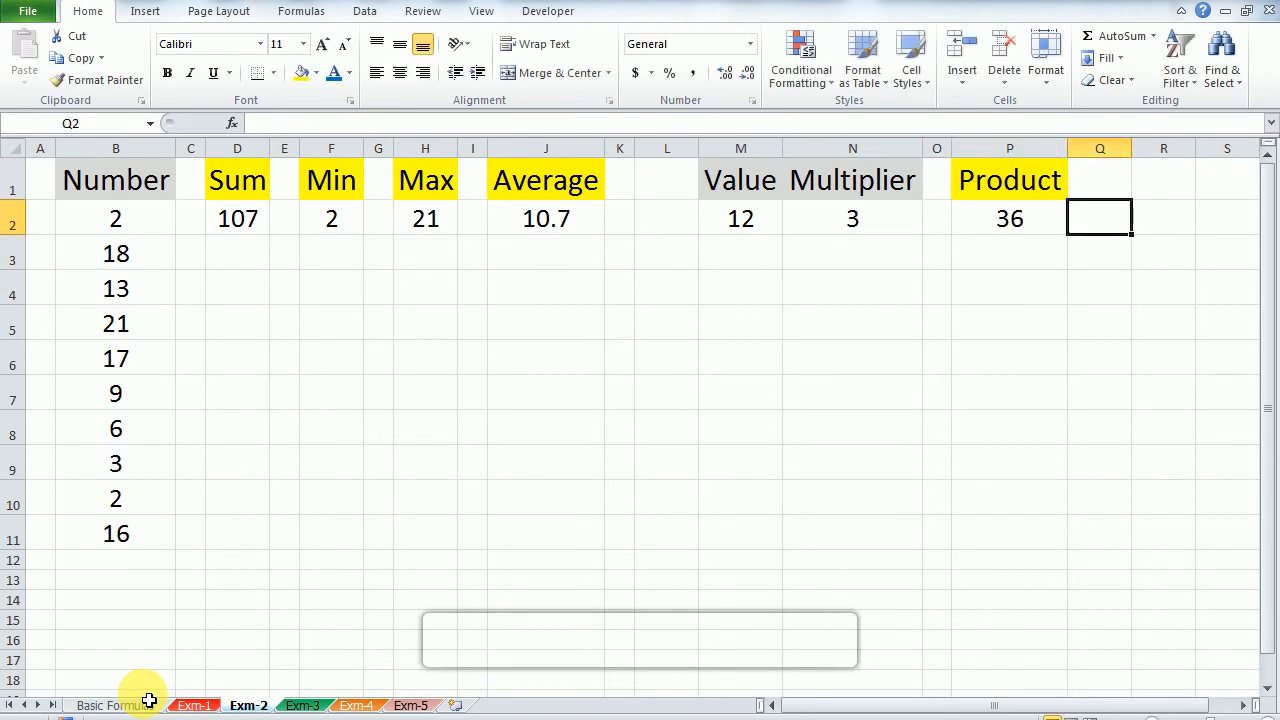
Step: Enter the formula =M2*N2 in P3 to multiply the Value by the Multiplier without a function
key("Left")
key("Down")
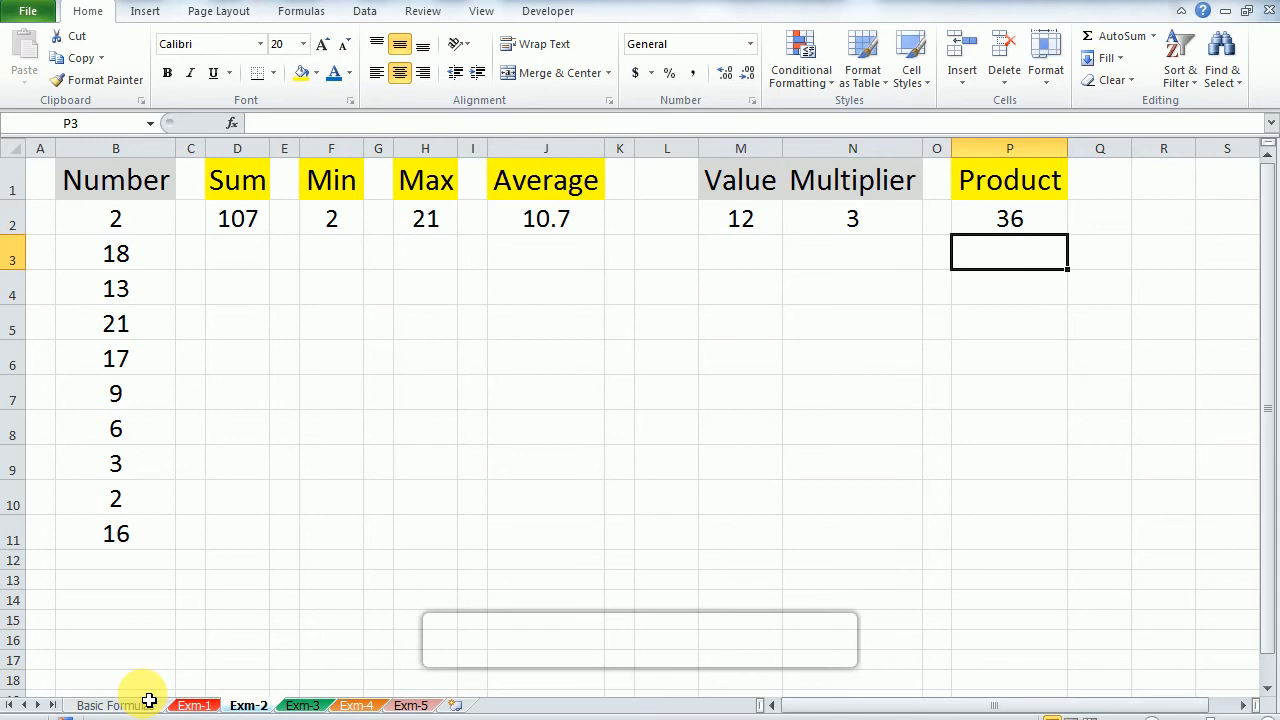
type("=pro")
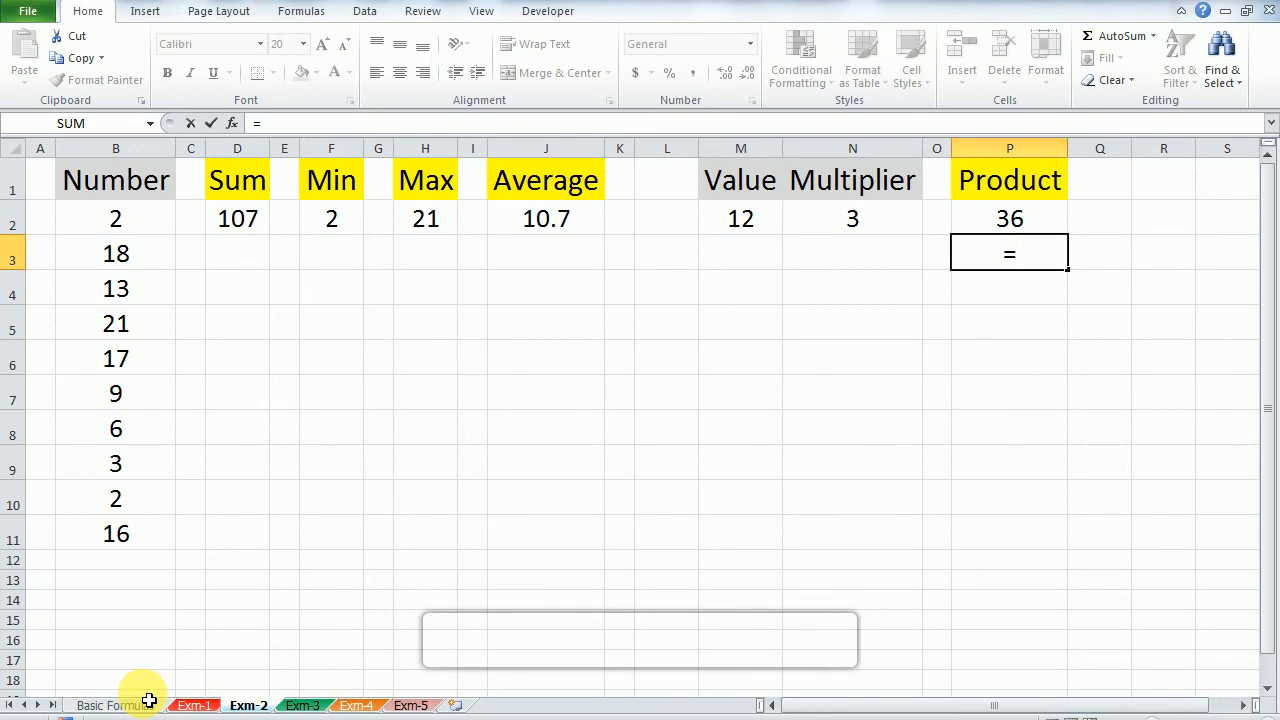
key("BackSpace")
key("BackSpace")
key("BackSpace")
key("Left")
key("Left")
key("Up")
key("Left")
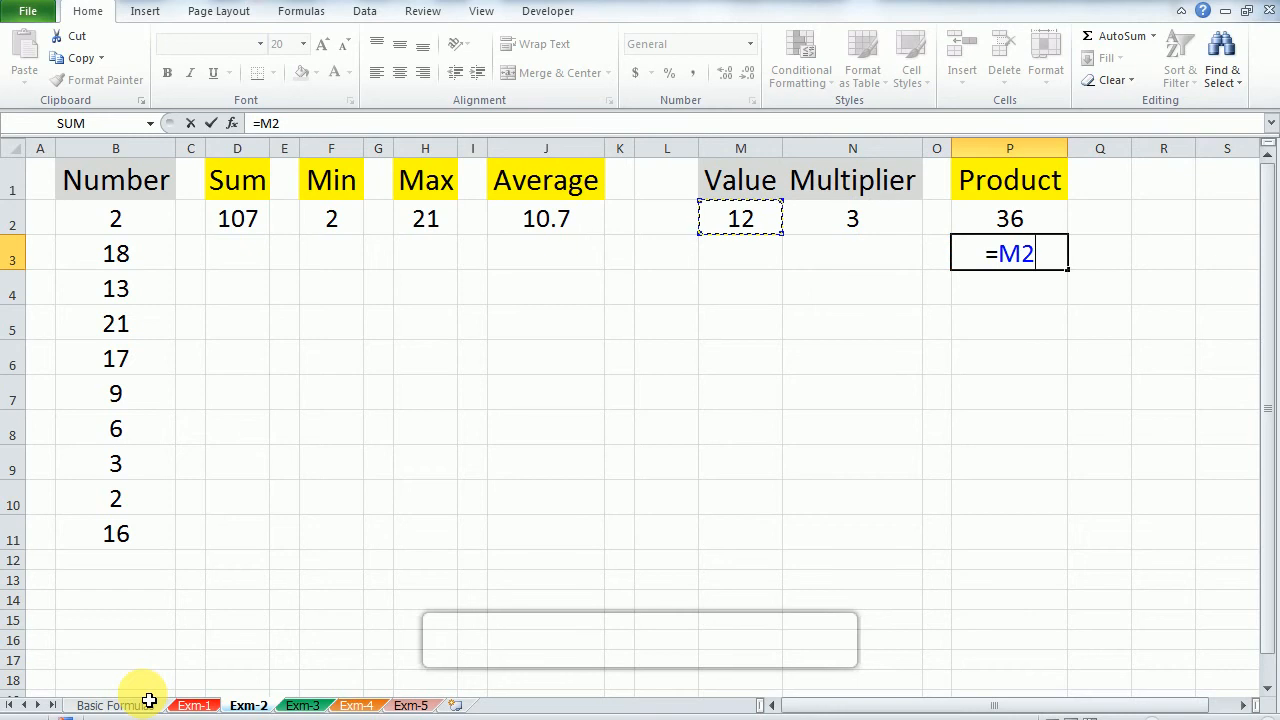
type(",")
key("BackSpace")
type("*")
key("Left")
key("Left")
key("Up")
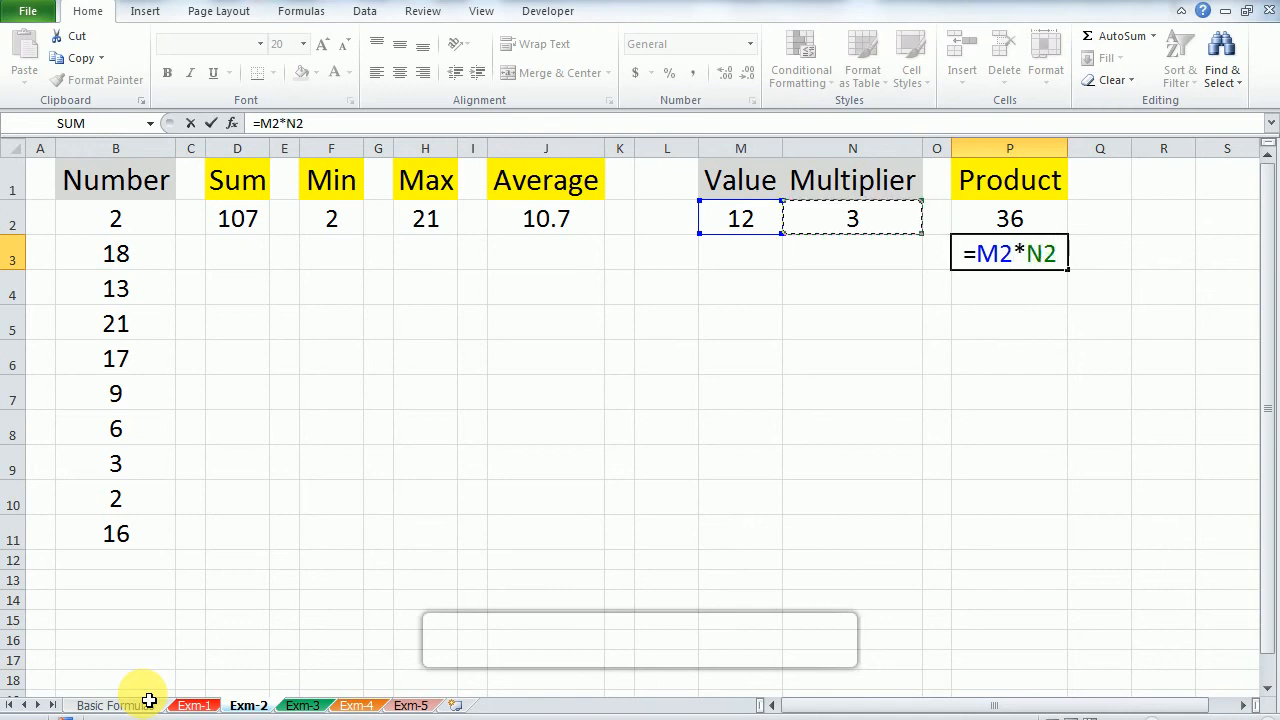
key("Return")
key("Up")
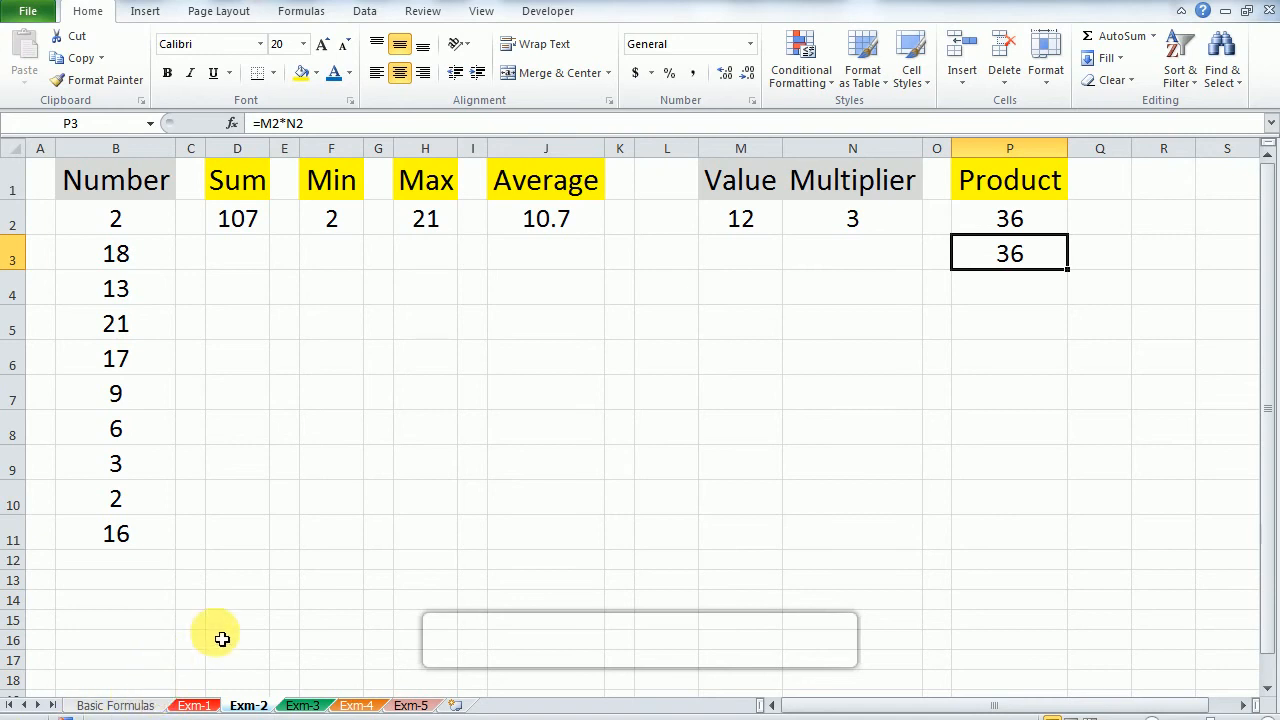
Step: Select the True/False, Exact entry on the Basic Formulas sheet, and open the Exm-3 sheet
left_click(130, 705)
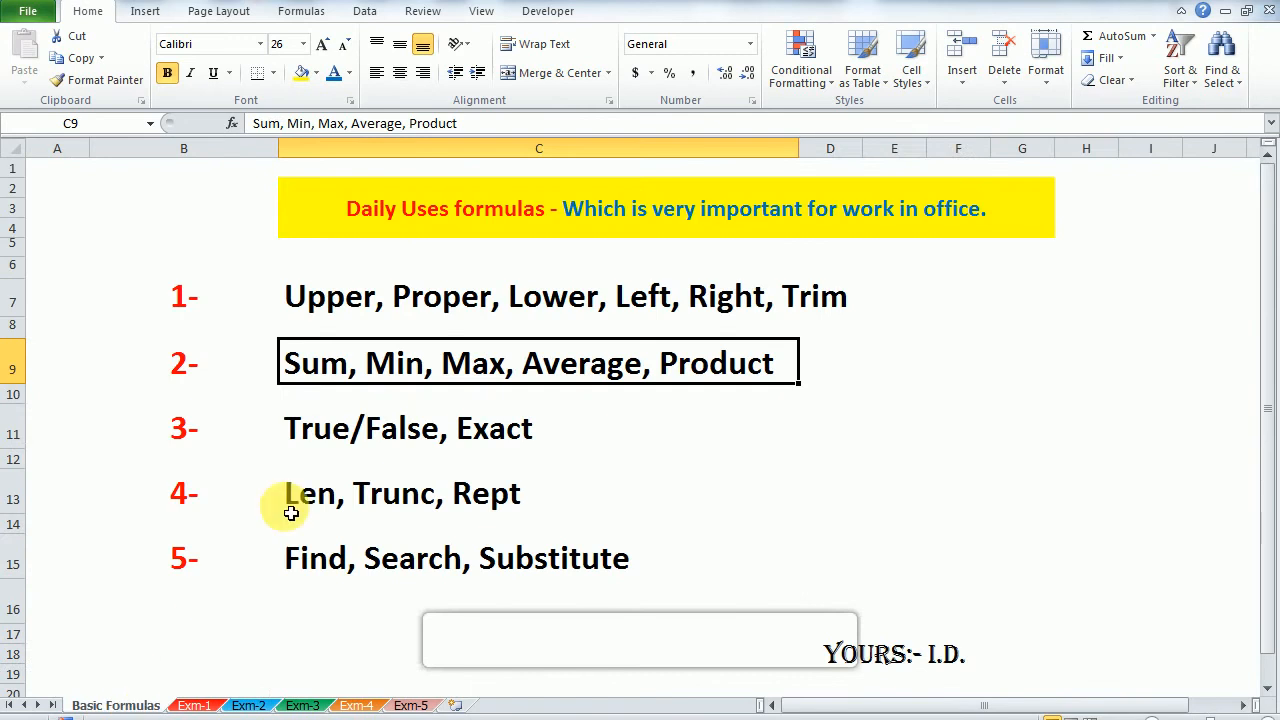
left_click(349, 436)
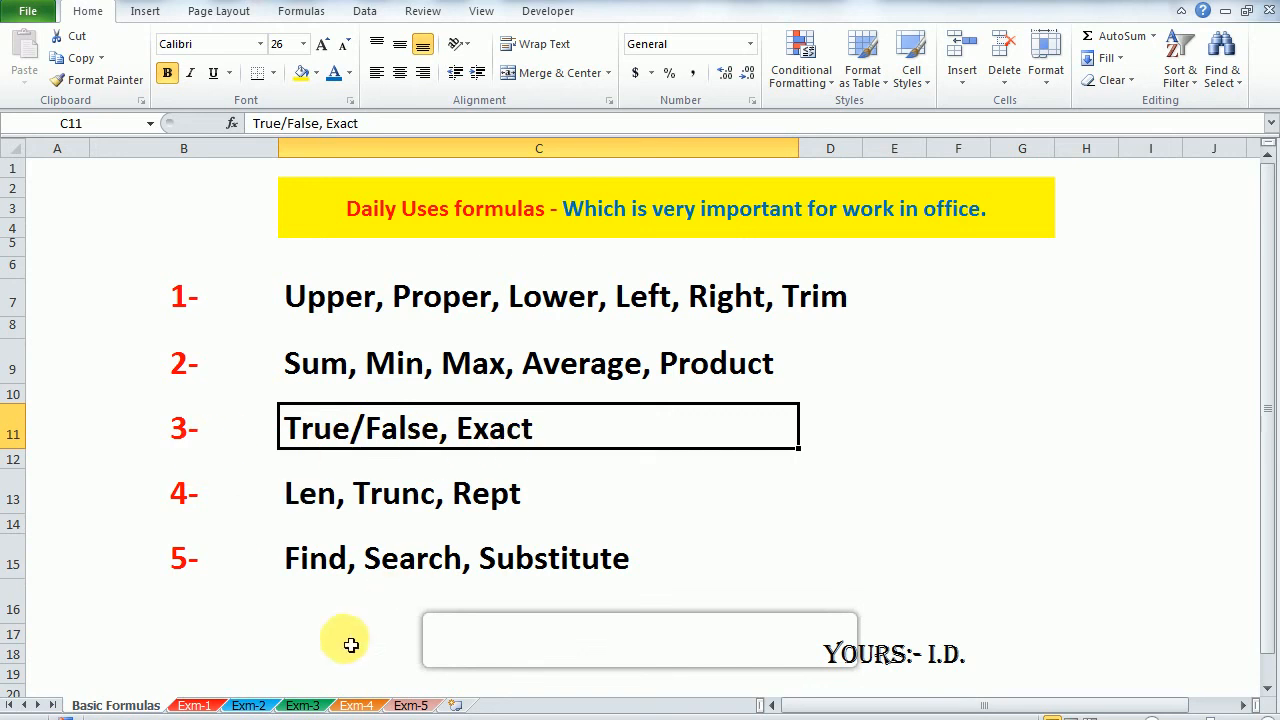
left_click(296, 706)
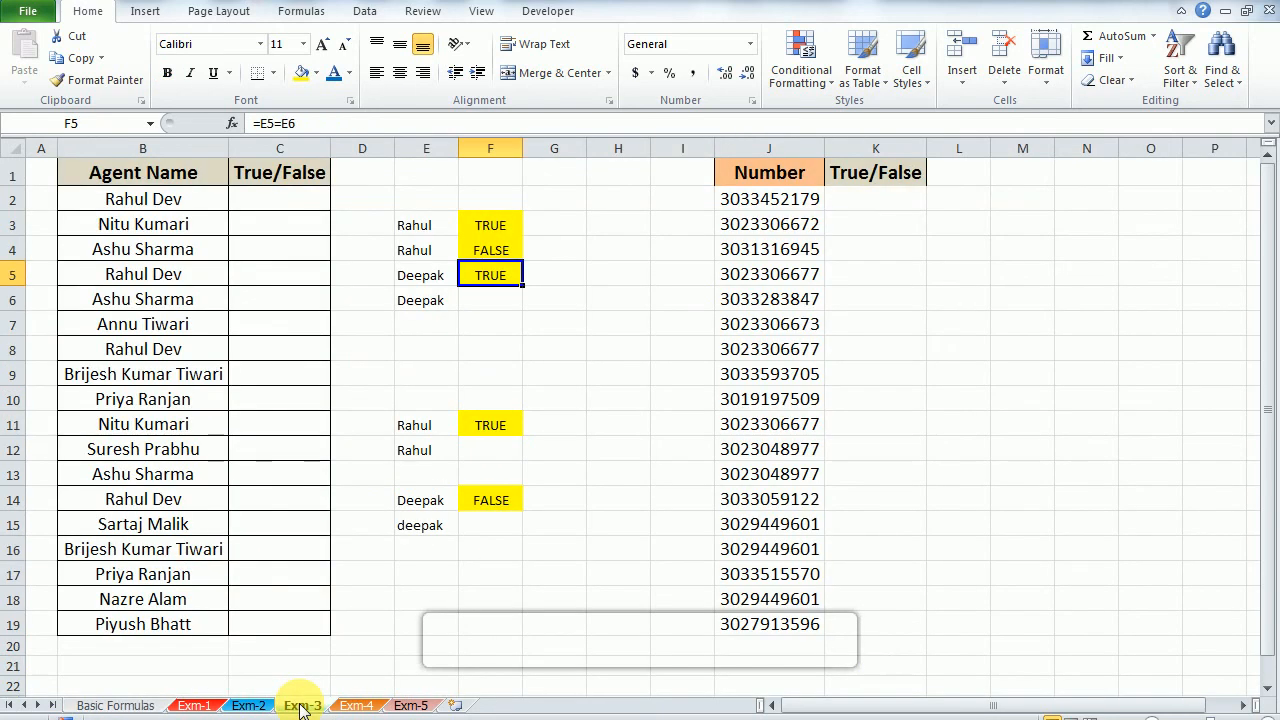
Step: Clear the existing comparison formulas from F3:F5
key("Up")
key("Up")
key("Left")
key("Right")
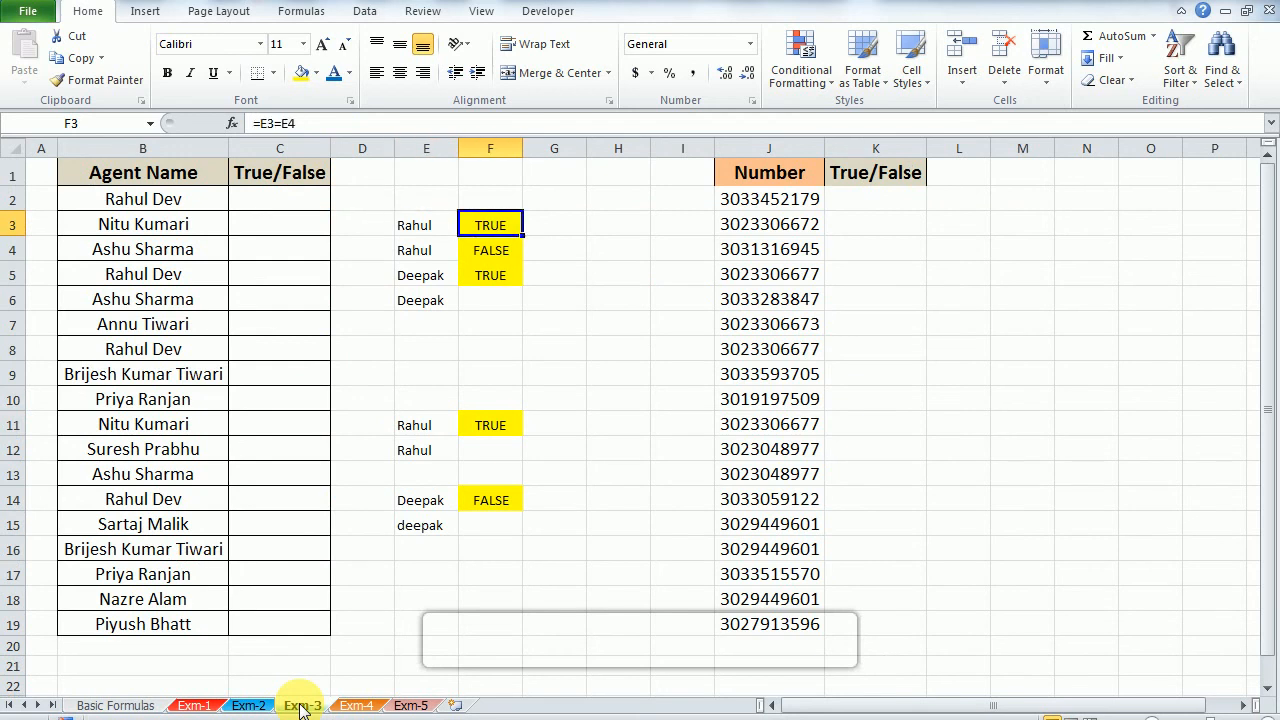
key("shift+Down")
key("shift+Down")
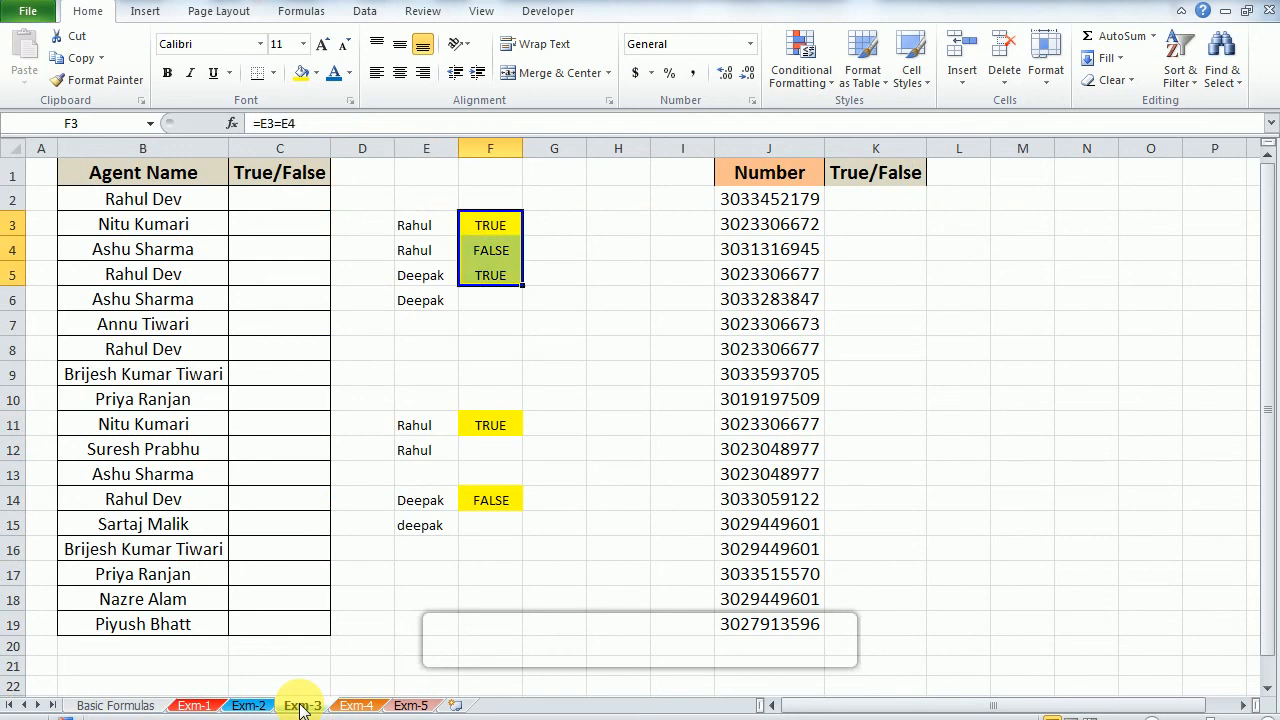
key("Delete")
Step: Enter the formula =E3=E4 in F3 to compare the first two names in column E
key("Up")
key("Down")
type("=")
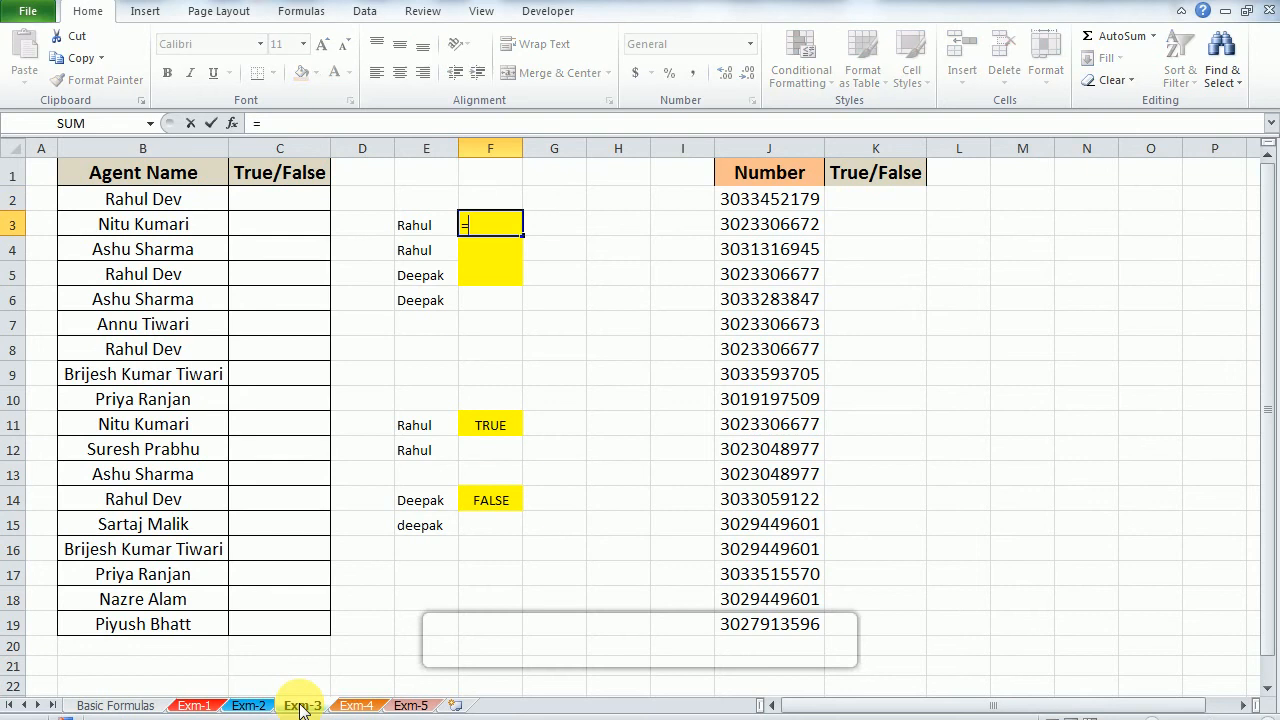
type("t")
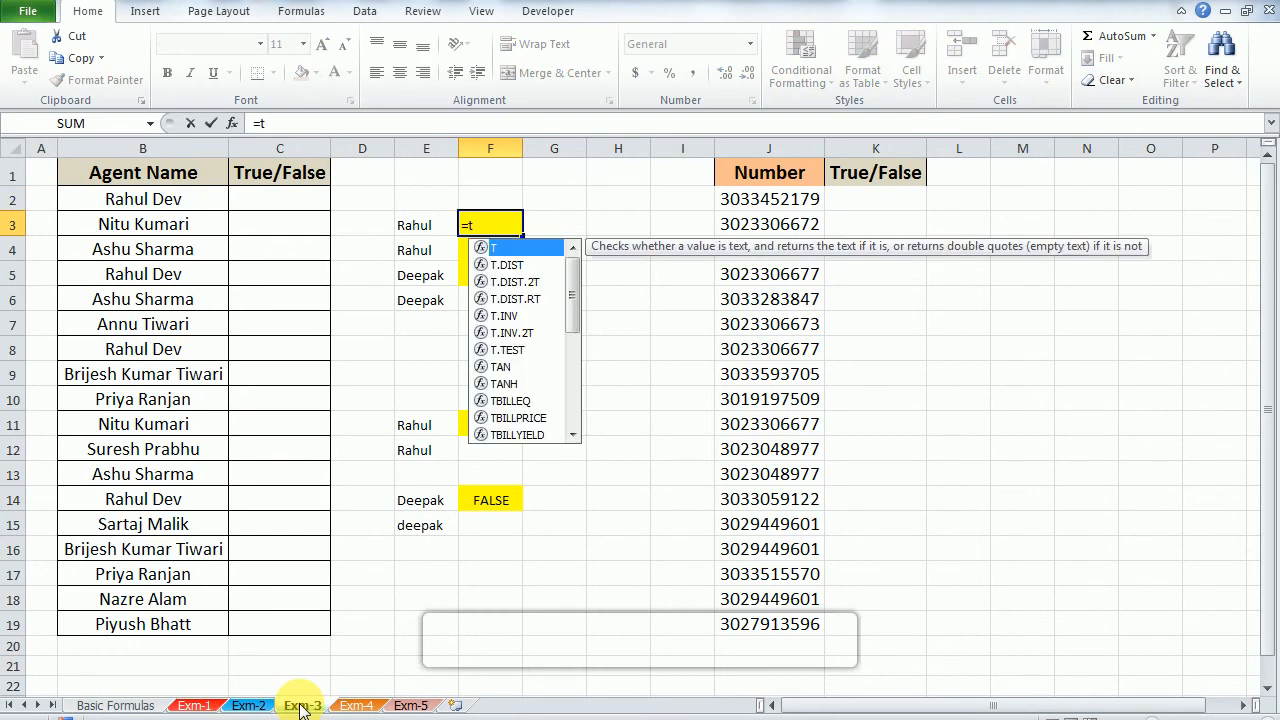
key("Escape")
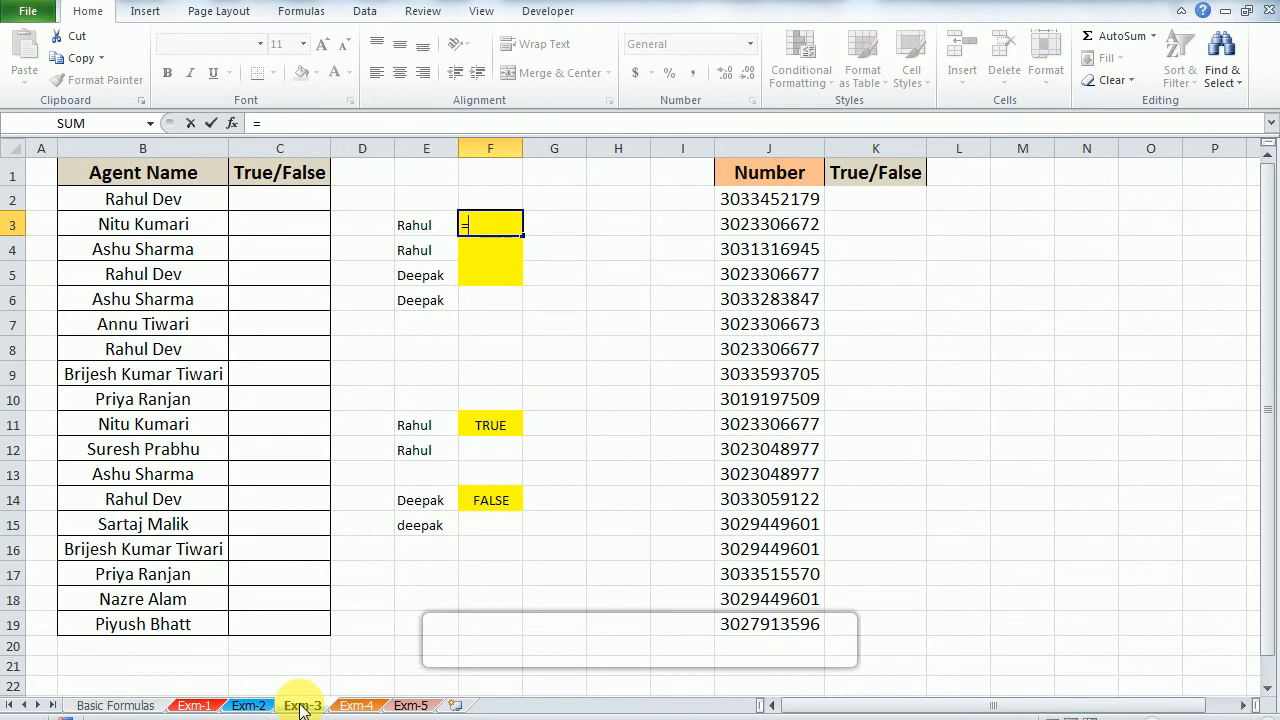
key("BackSpace")
key("Left")
type("=")
key("Down")
key("Left")
key("Return")
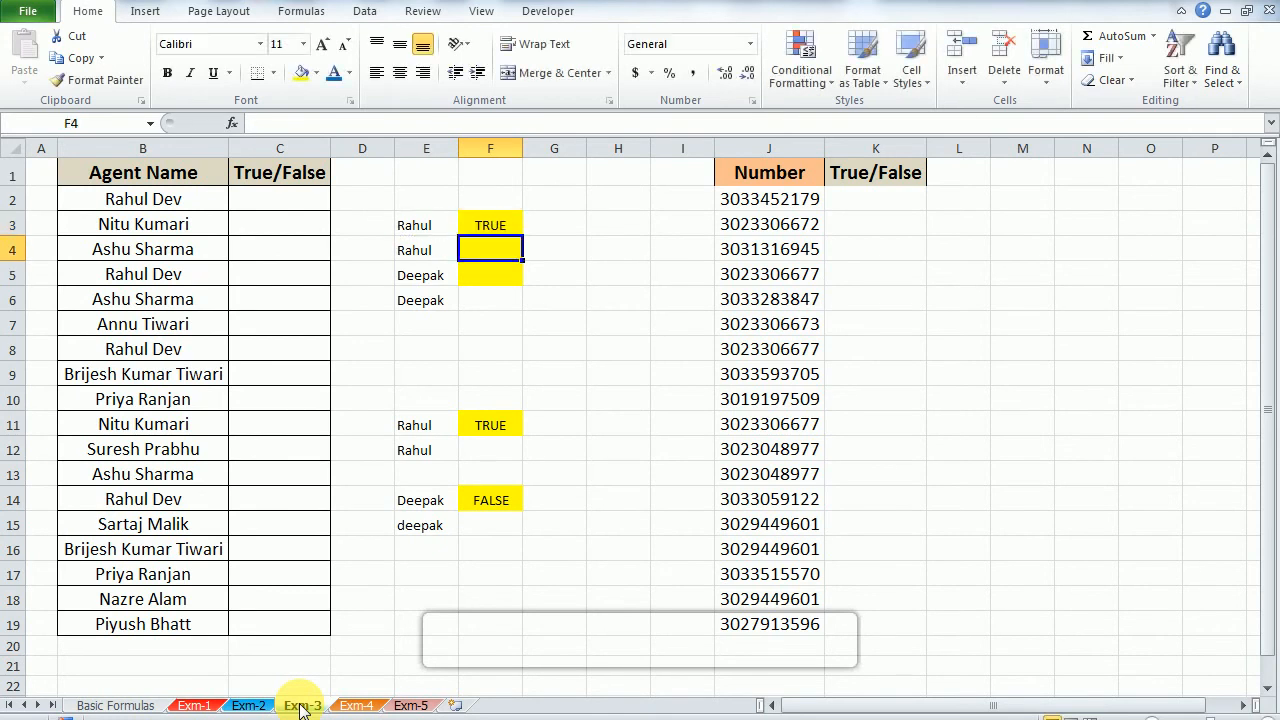
Step: Check the compared names in E3 and E4, and copy the comparison formula from F3 to F4
key("Up")
key("Left")
key("Down")
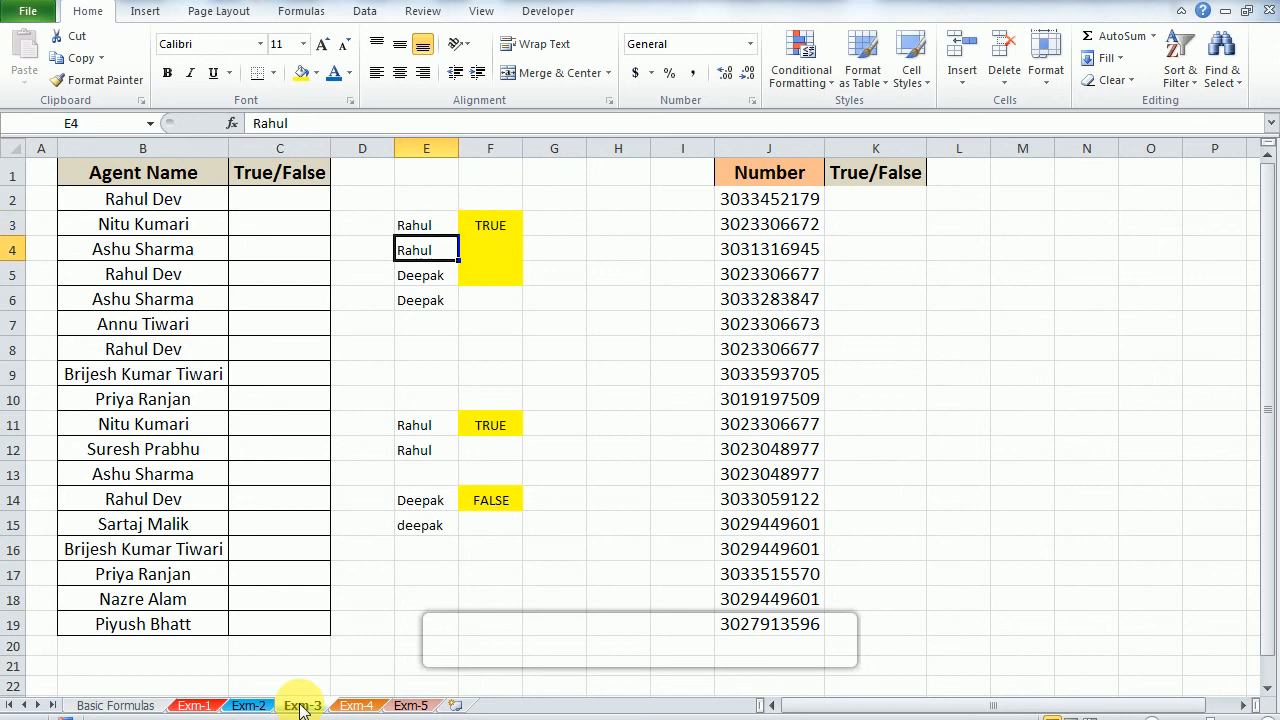
key("F2")
key("Escape")
key("Right")
key("Up")
key("ctrl+c")
key("Down")
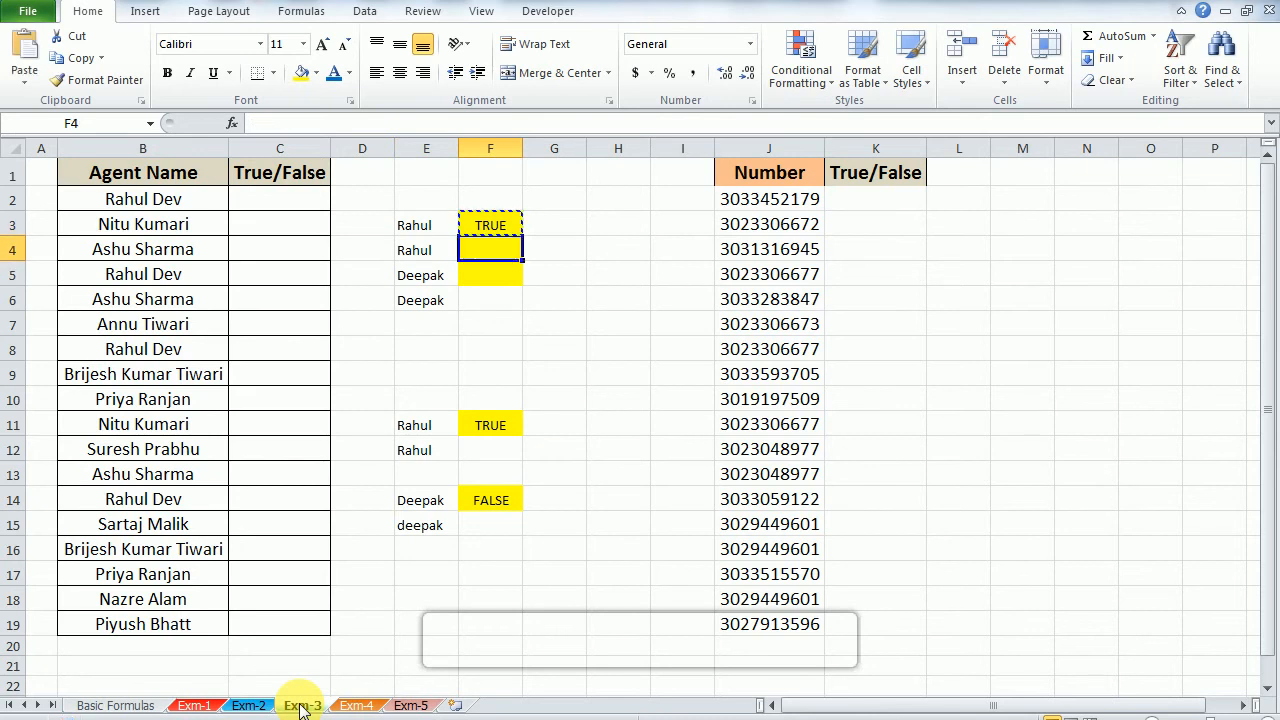
key("ctrl+v")
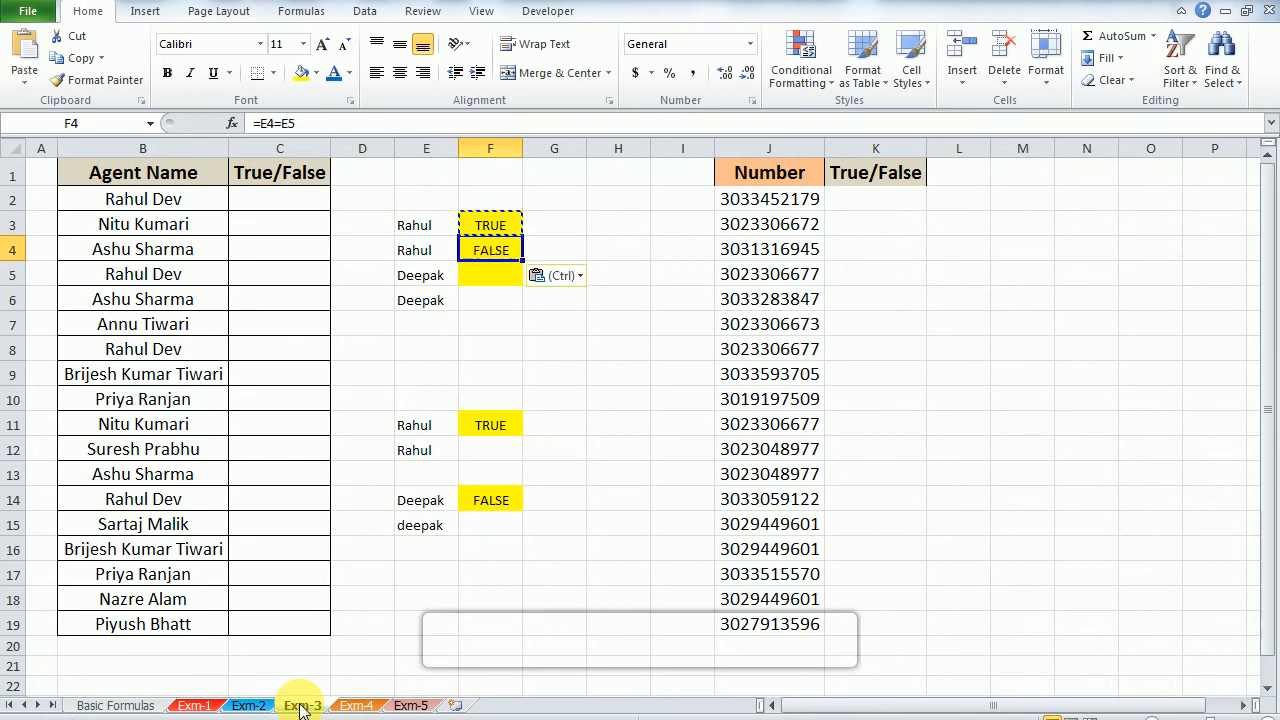
Step: Inspect the copied formula in F4 and the name in E4 that it compares with E5
key("F2")
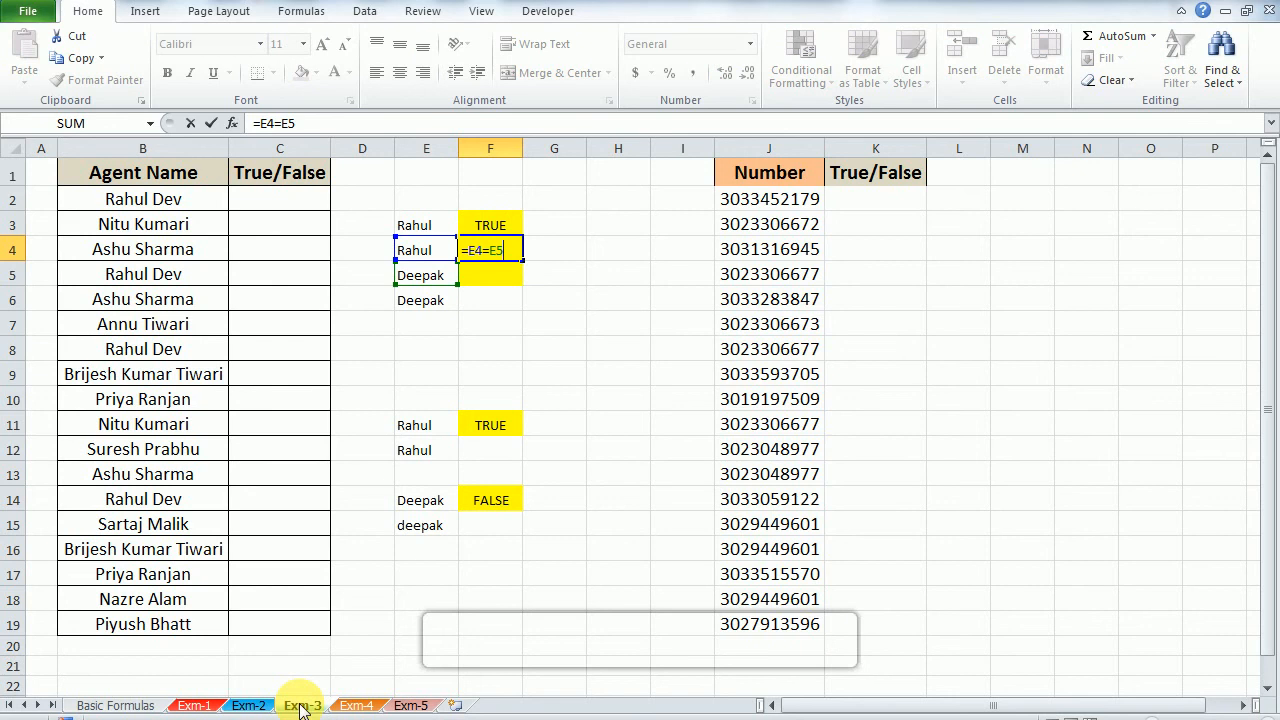
key("Escape")
key("Left")
key("Right")
key("Left")
key("F2")
key("Escape")
key("Right")
key("F2")
key("Escape")
Step: Copy the comparison formula from F4 to F5
key("ctrl+c")
key("Down")
key("ctrl+v")
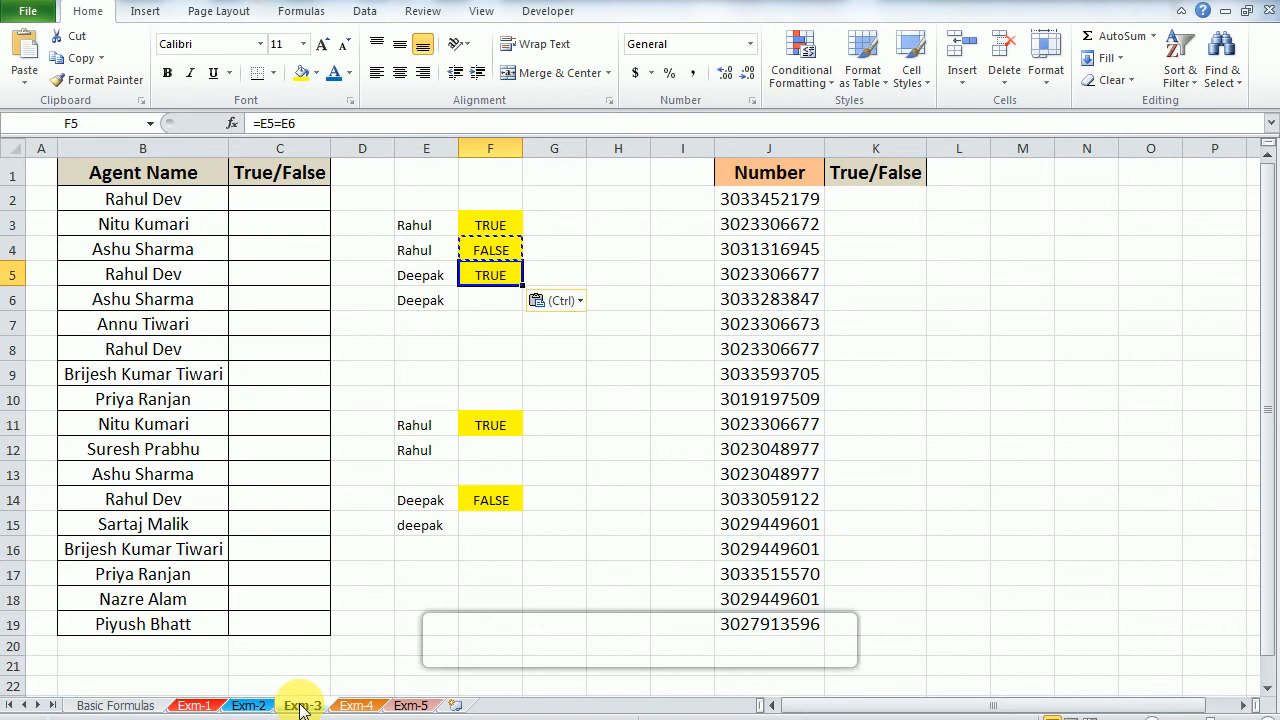
Step: Examine the comparison formulas in F3, F4 and F5 and the cells each one refers to
key("F2")
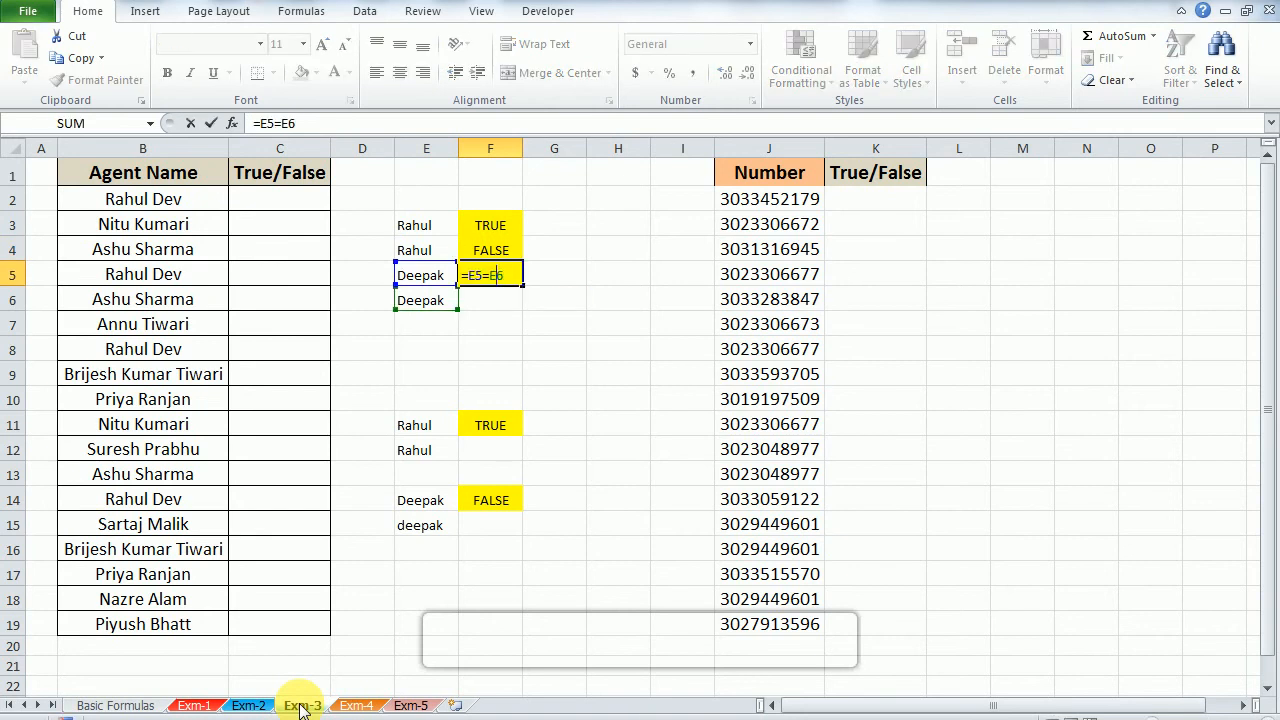
key("Escape")
key("Up")
key("Up")
key("F2")
key("Escape")
key("Down")
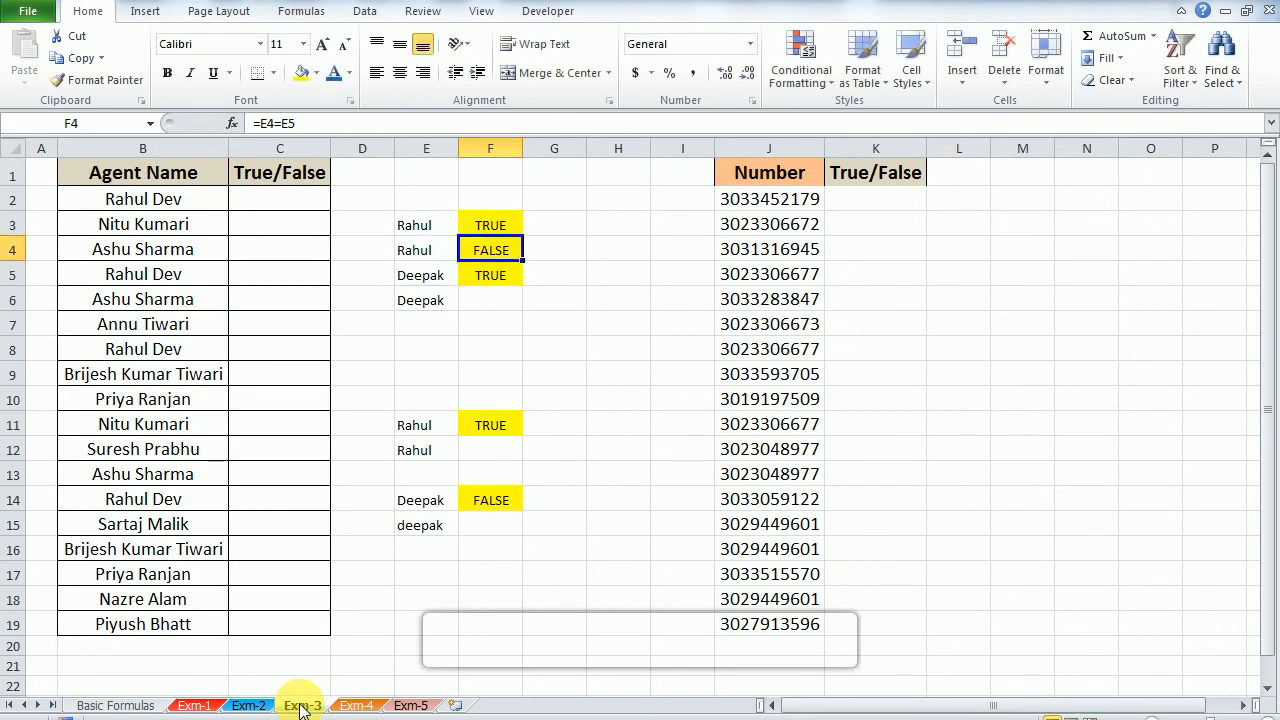
key("F2")
key("Escape")
key("Up")
key("Down")
key("Down")
key("Down")
key("Up")
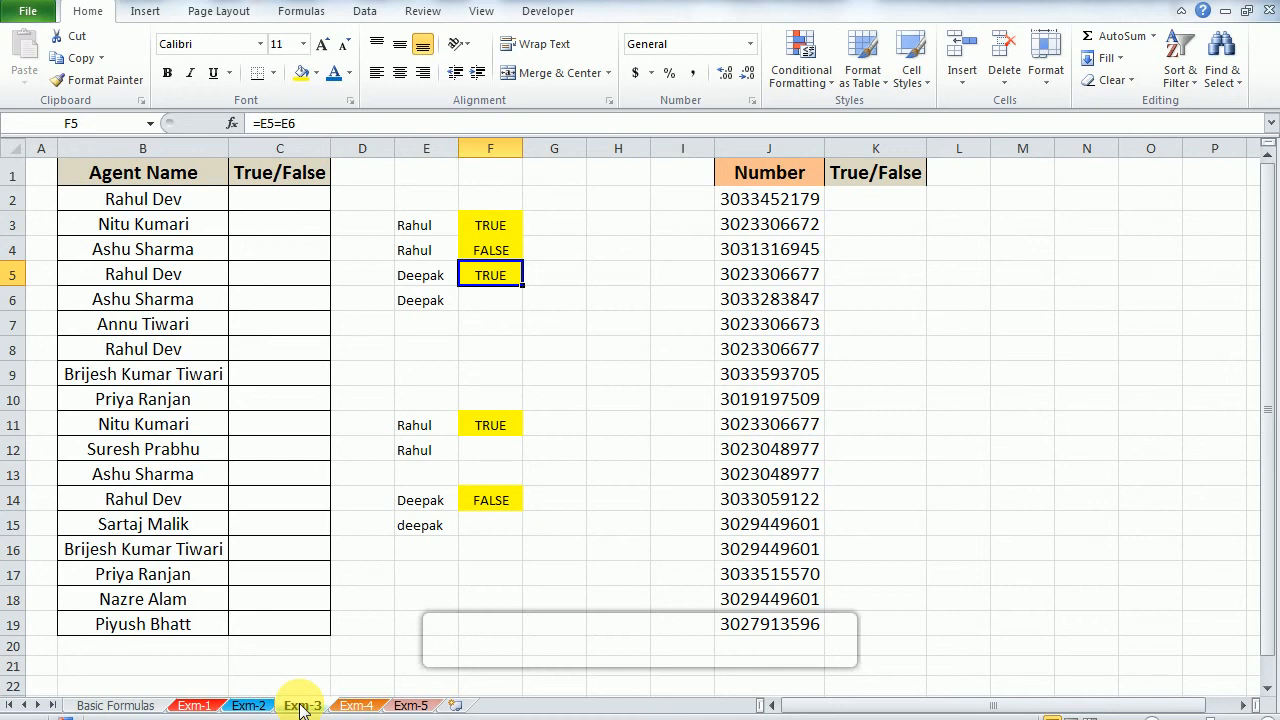
Step: Clear the existing result from F11
key("Down")
key("Down")
key("Down")
key("Down")
key("Down")
key("Down")
key("Down")
key("Up")
key("Delete")
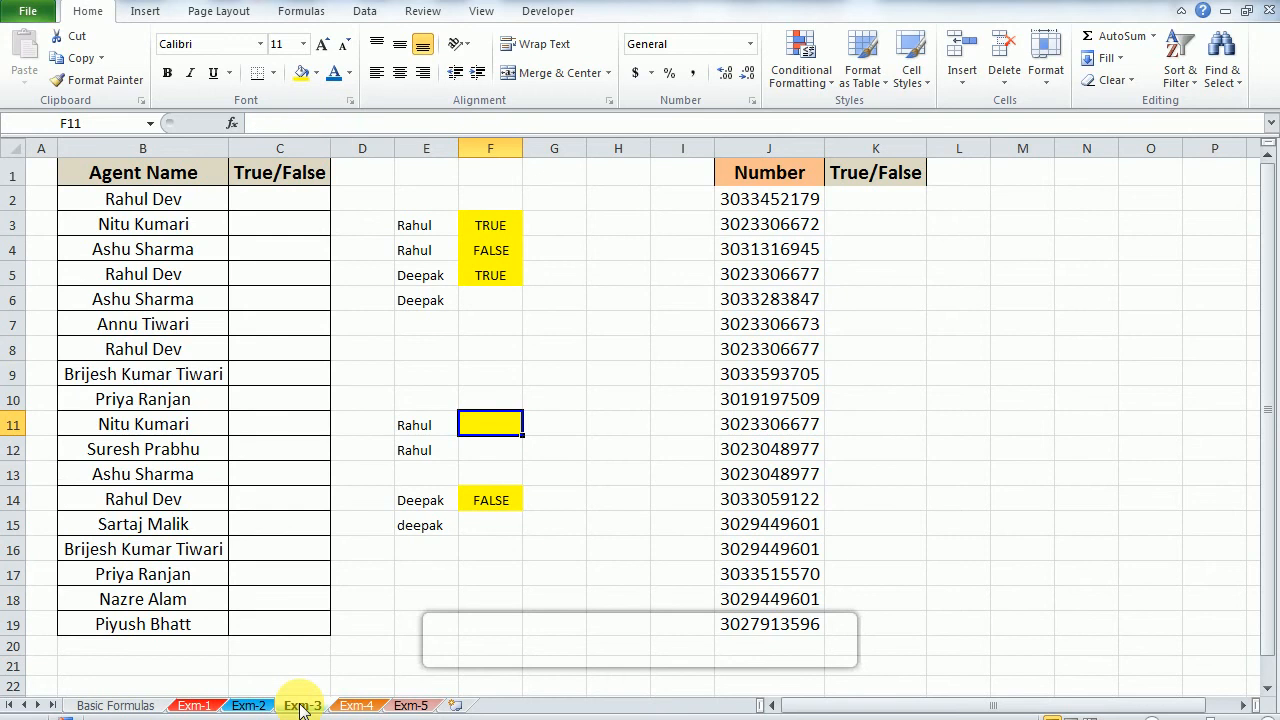
Step: Enter the formula =EXACT(E11,E12) in F11 to compare the two names in E11 and E12
type("=ex")
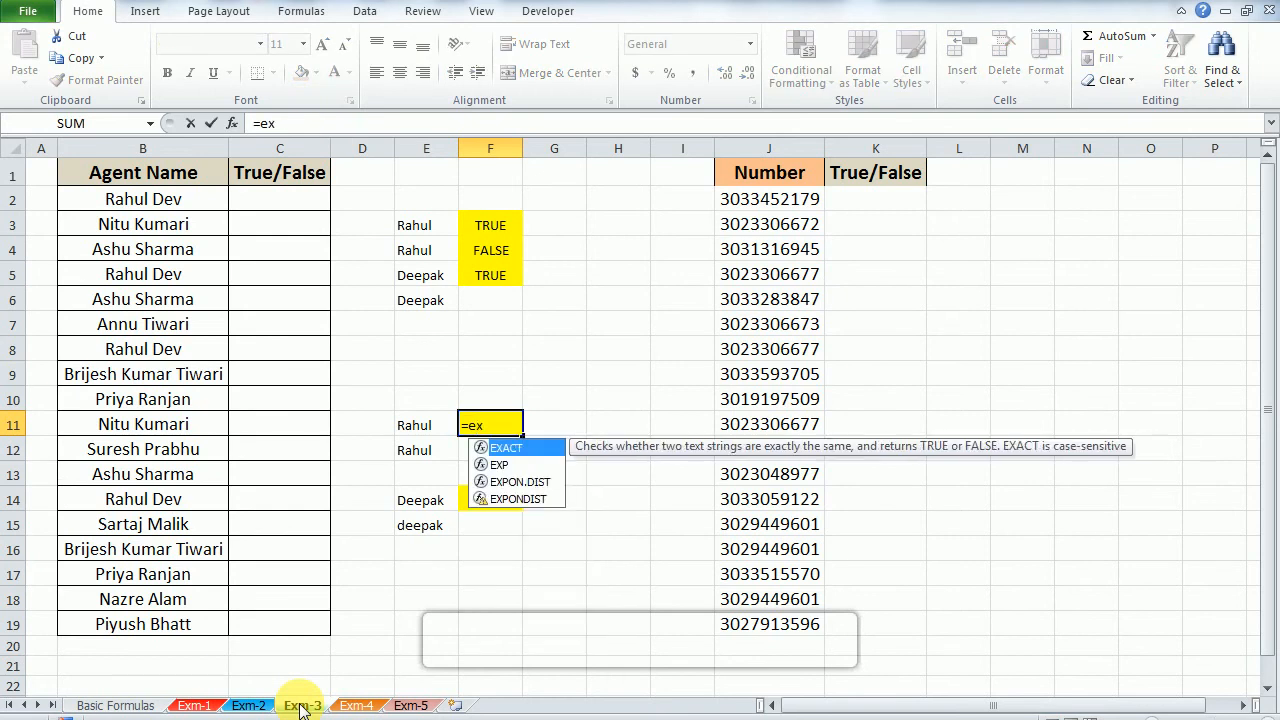
key("Tab")
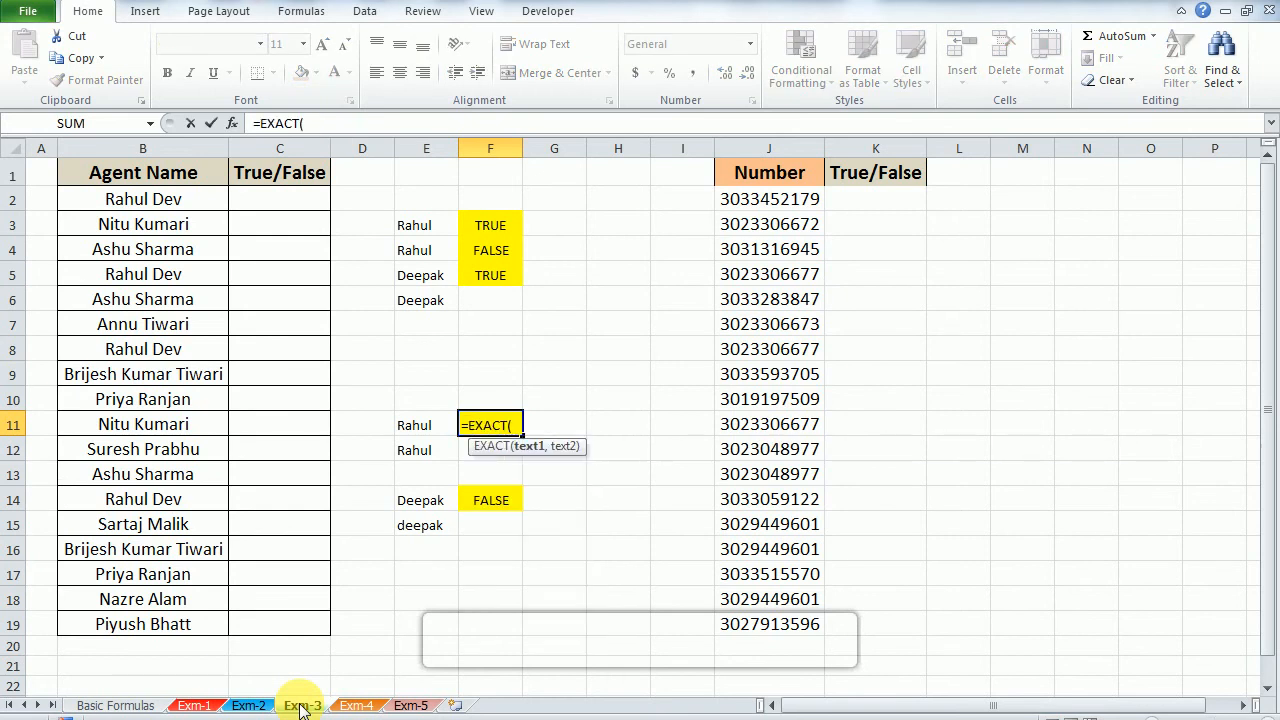
key("Left")
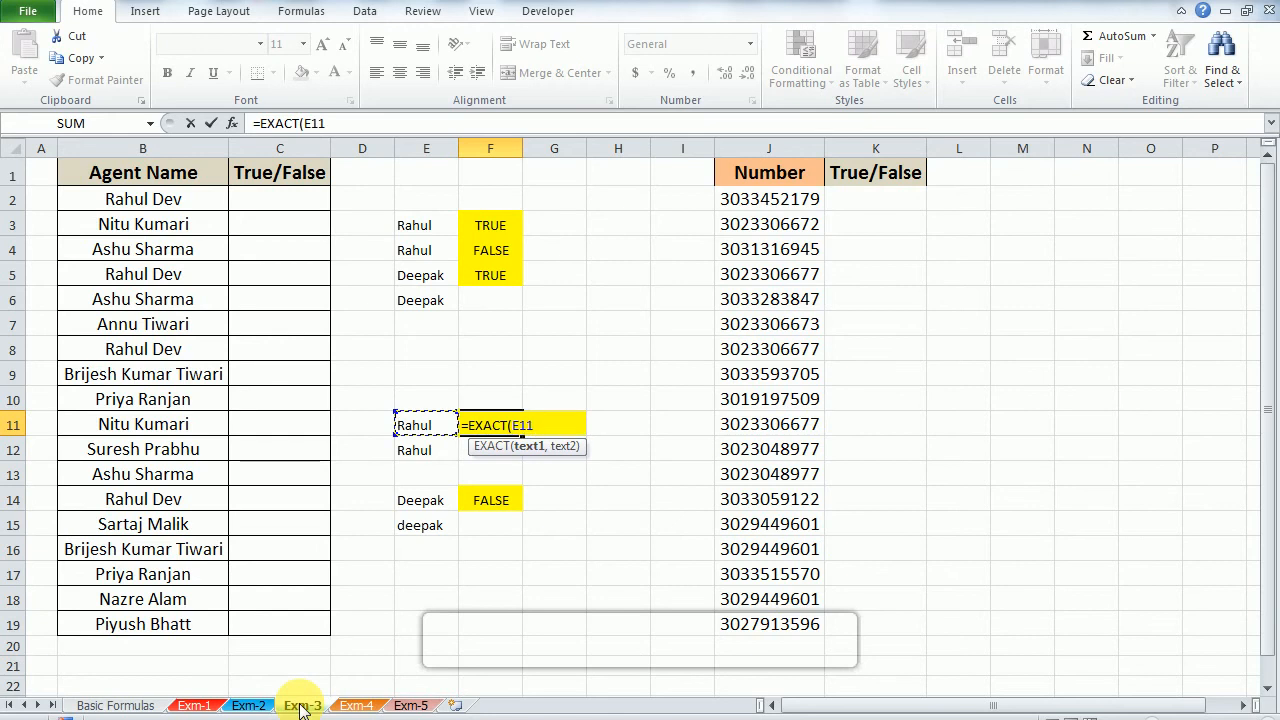
type(",")
key("Down")
key("Left")
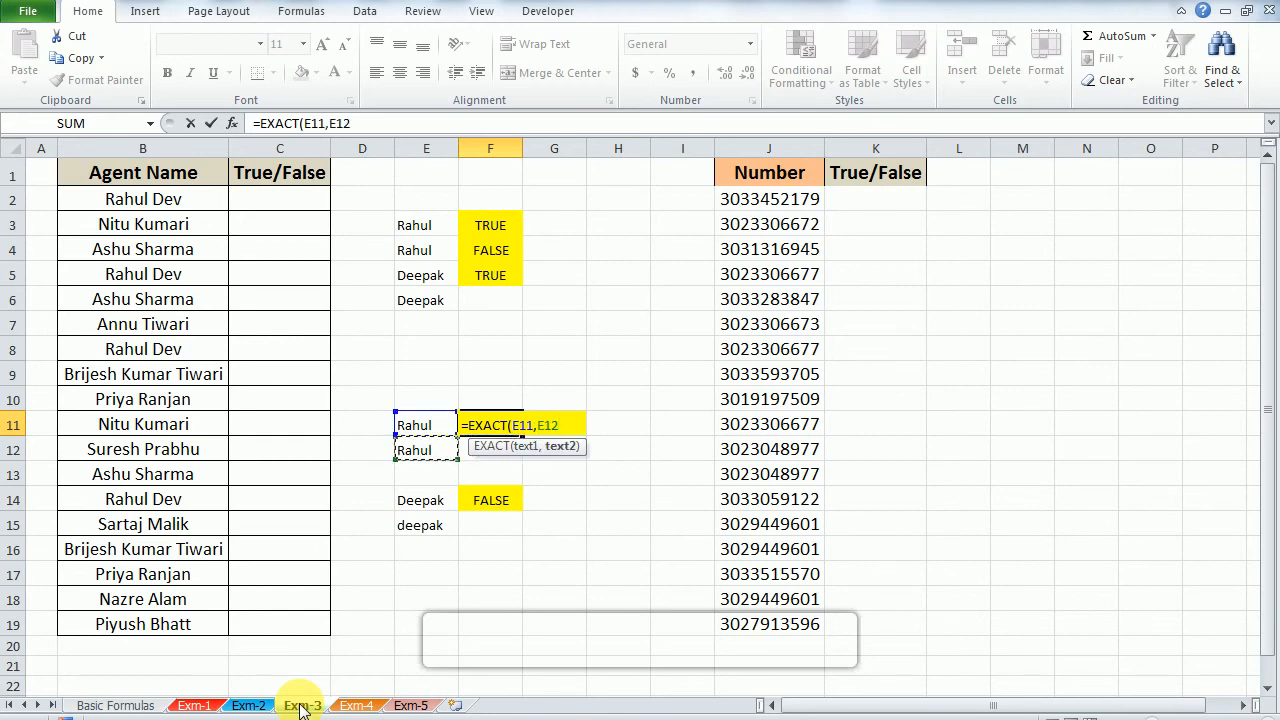
type(")")
key("Return")
key("Up")
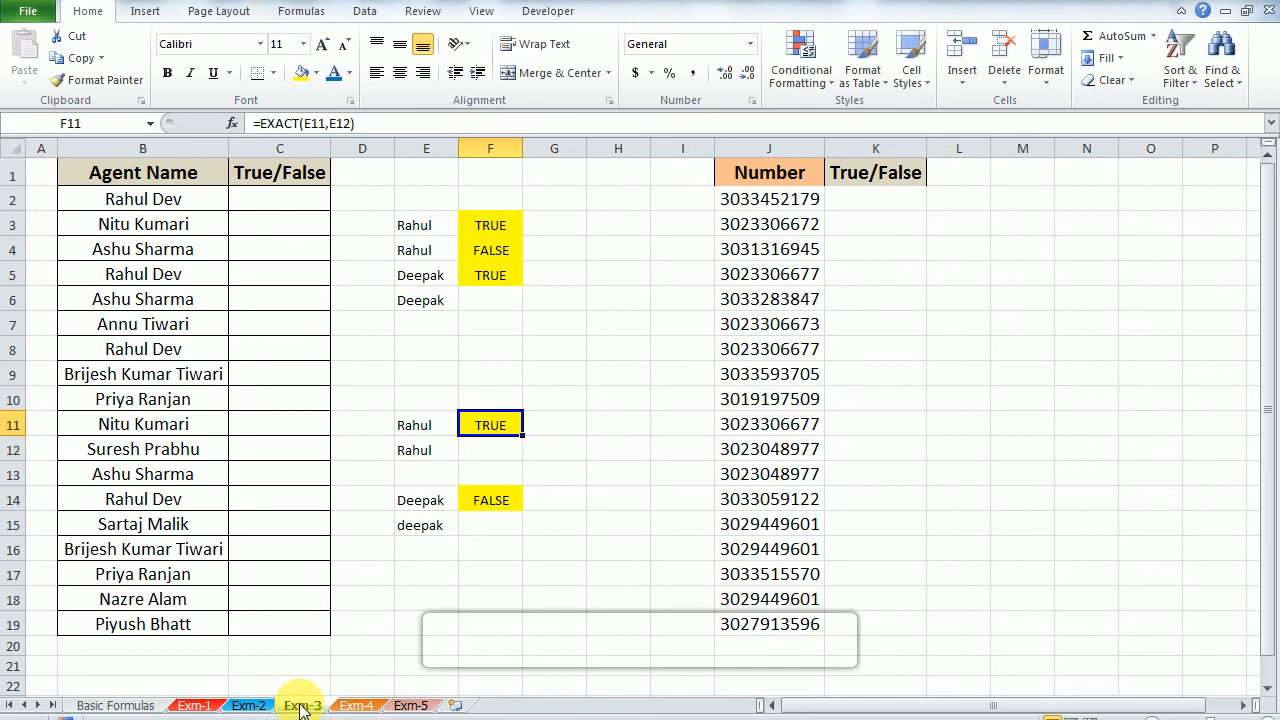
Step: Copy the EXACT formula from F11 to F14 so it compares E14 with E15
key("ctrl+c")
key("Down")
key("Left")
key("Down")
key("Down")
key("Down")
key("Right")
key("Up")
key("ctrl+v")
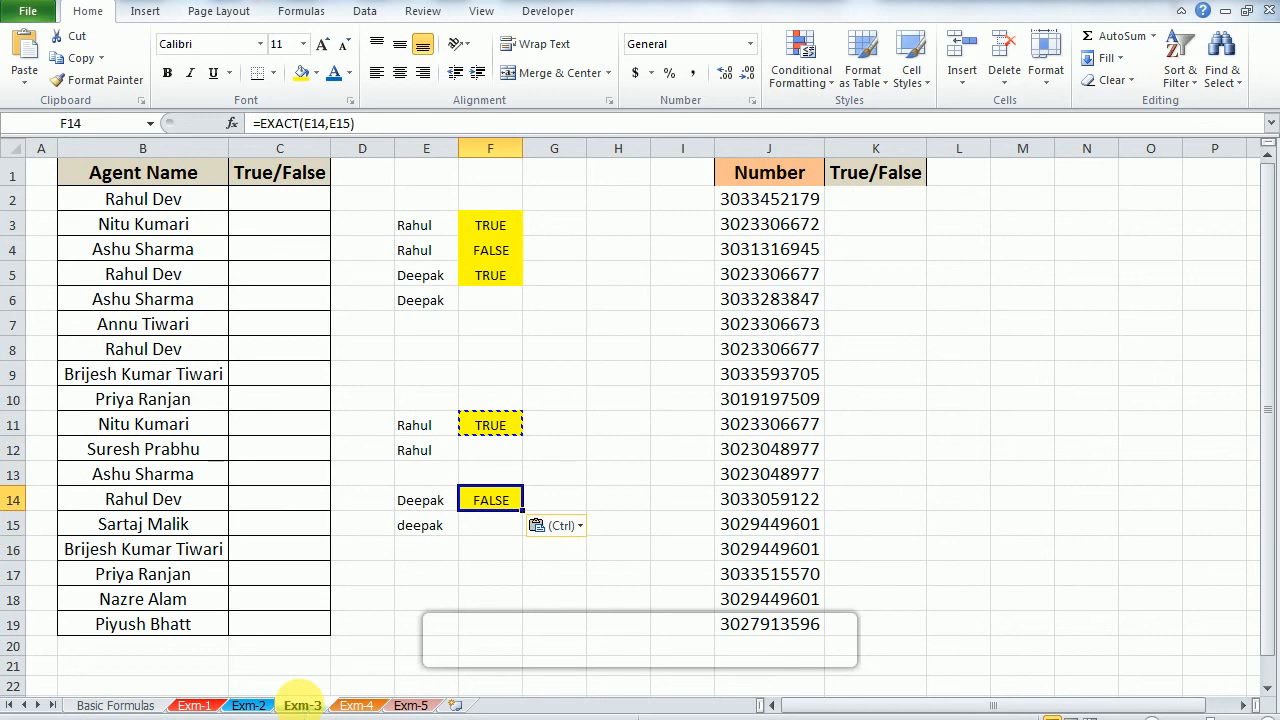
Step: Examine the copied EXACT formula in F14 and the spelling and letter case of the names in E14 and E15
key("F2")
key("Escape")
key("F2")
key("Escape")
key("Left")
key("Down")
key("Up")
key("Right")
key("F2")
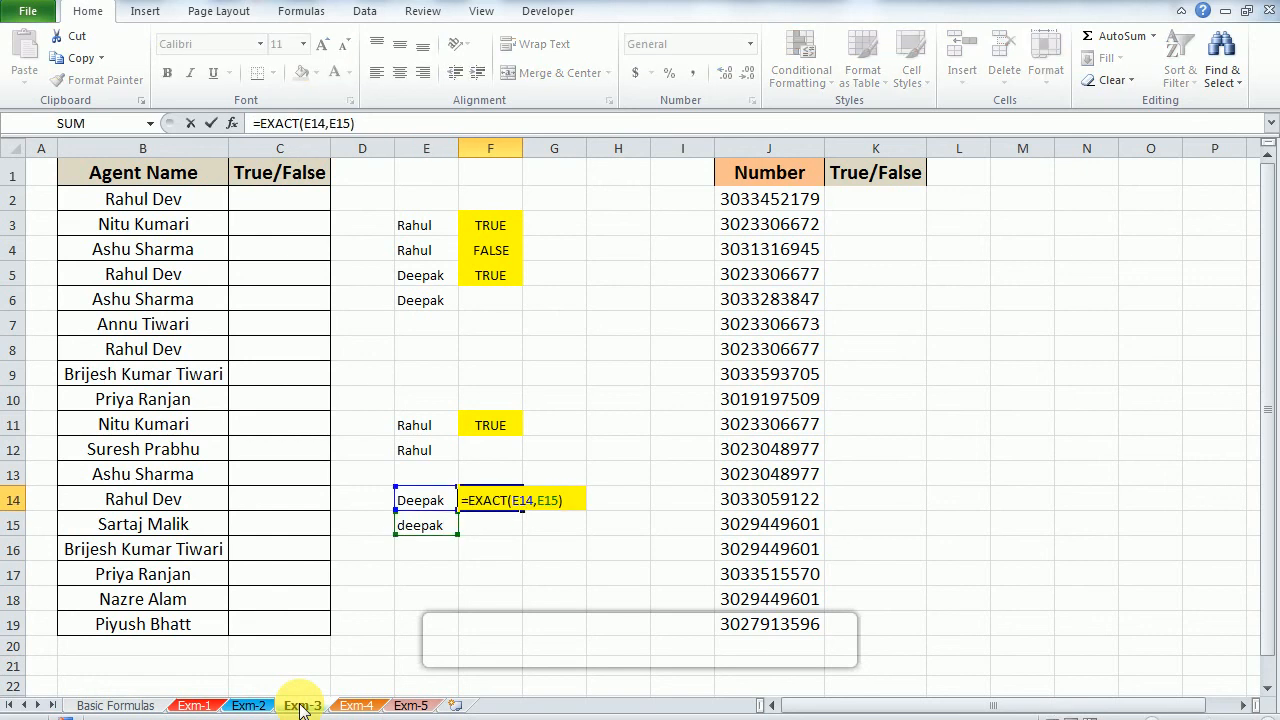
key("Escape")
Step: Change the first letter of the name in E15 to a capital D to match the name in E14
key("Left")
key("Down")
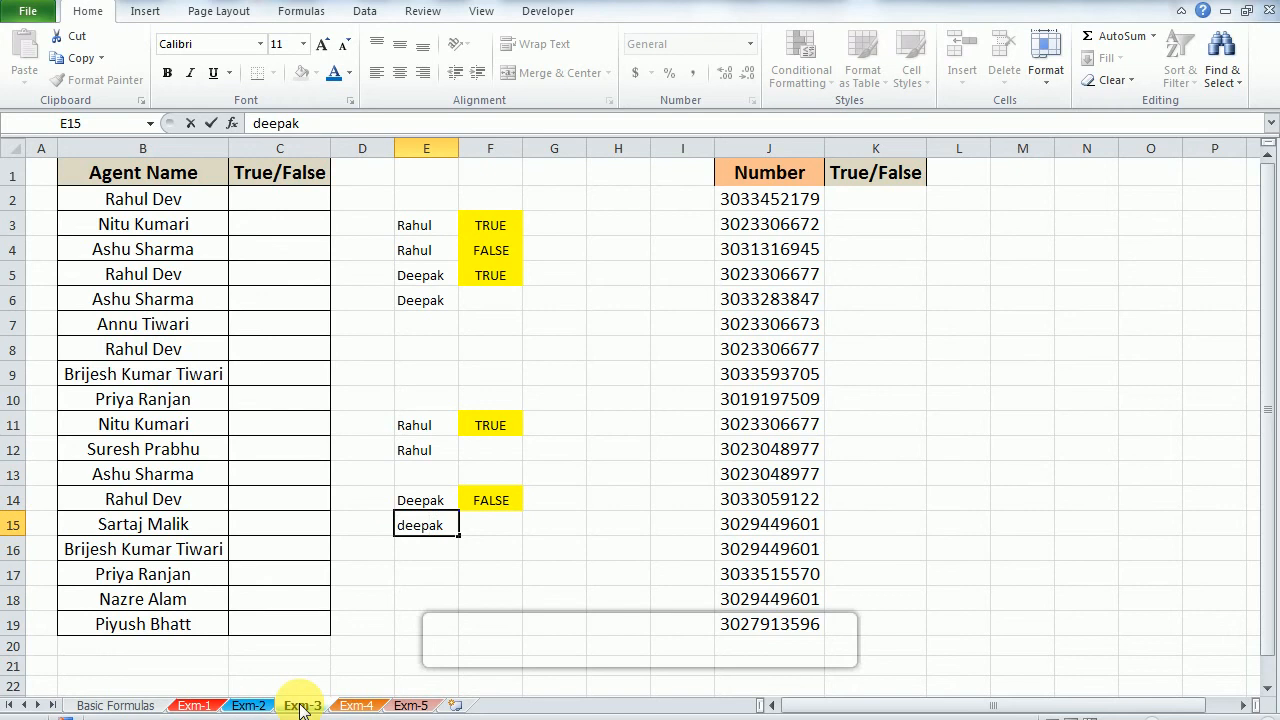
key("Delete")
key("Return")
type("d")
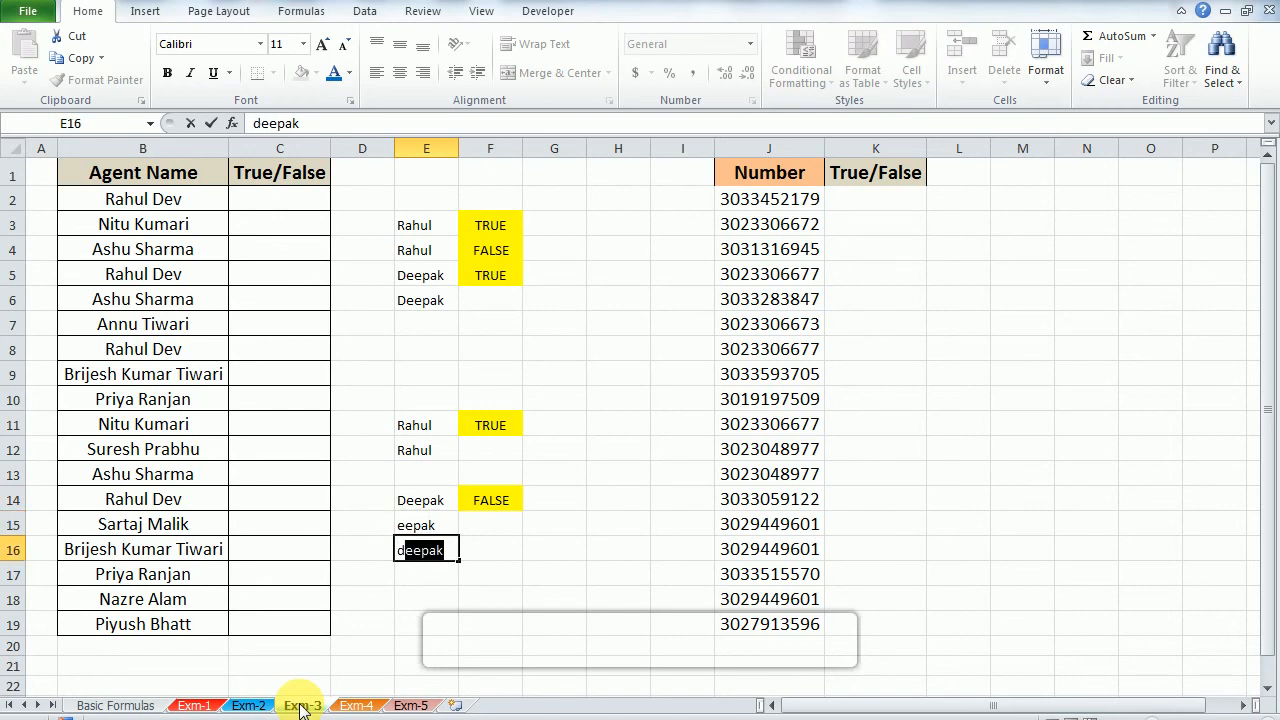
key("Escape")
key("Up")
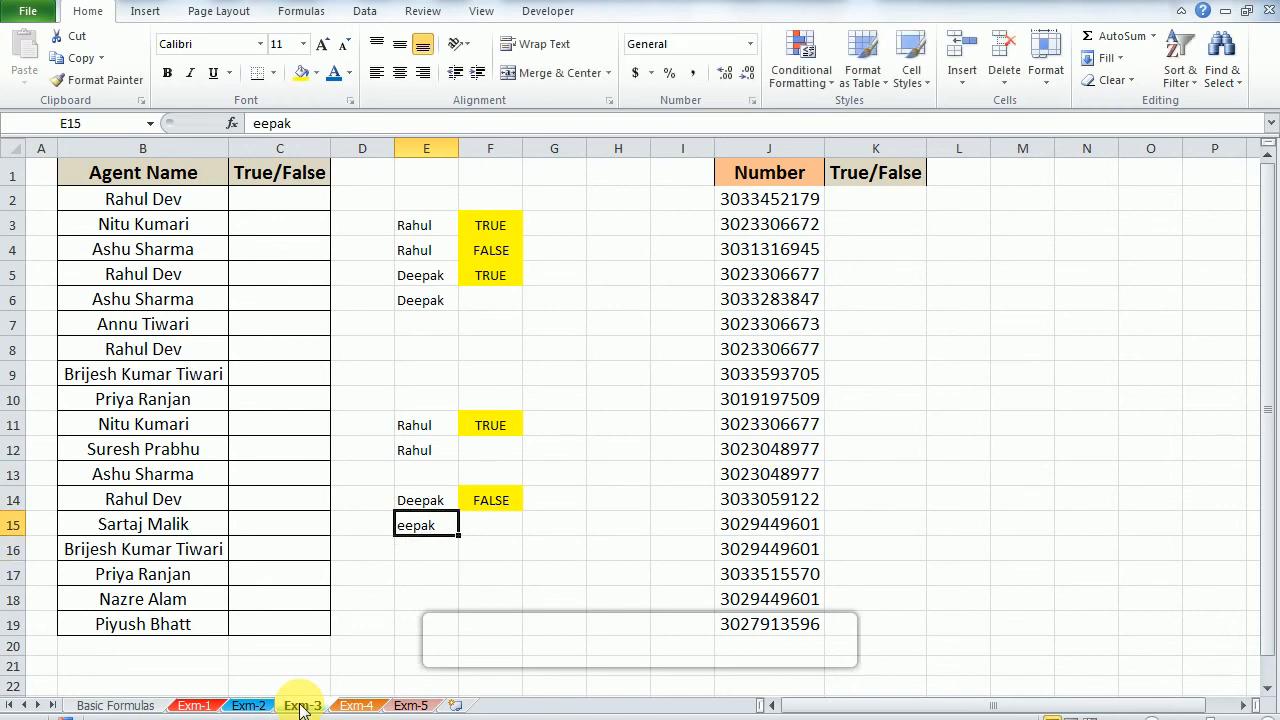
key("F2")
key("Left")
key("Left")
key("Left")
key("Left")
type("D")
key("Return")
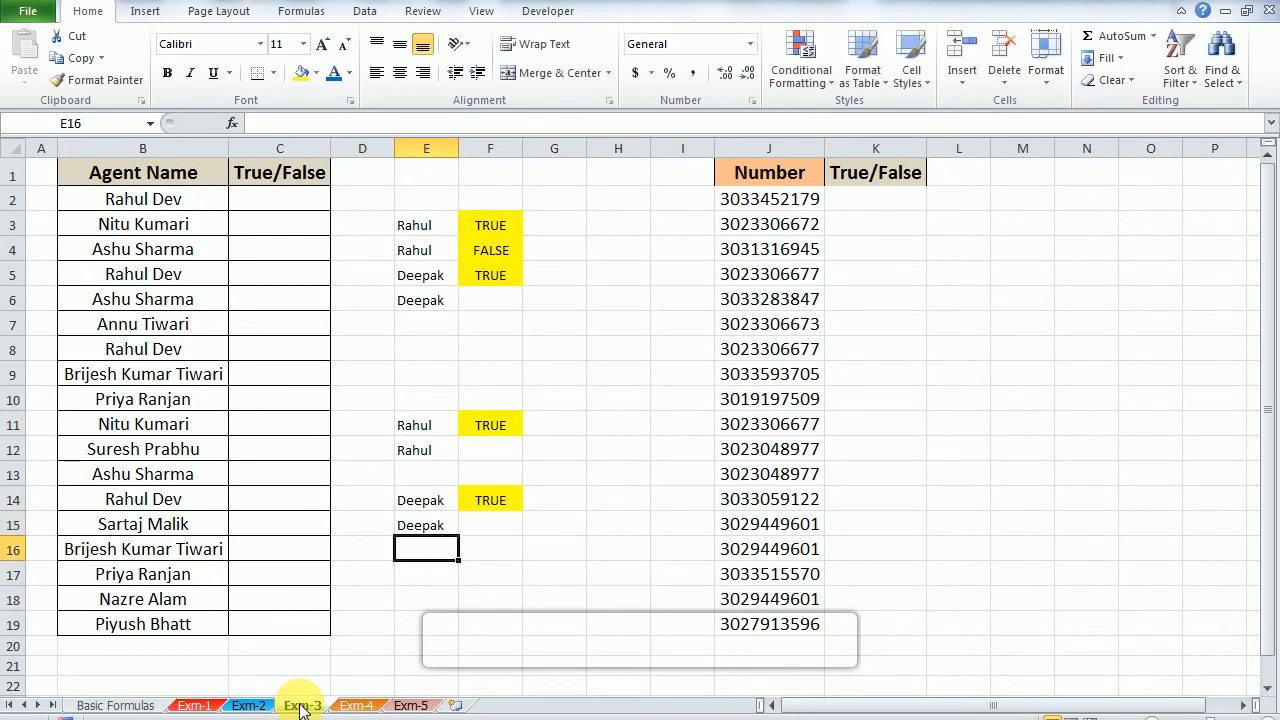
Step: Change the first letter of the name in E15 back to a lowercase d
key("Up")
key("F2")
key("Left")
key("Left")
key("Left")
key("Left")
key("BackSpace")
type("d")
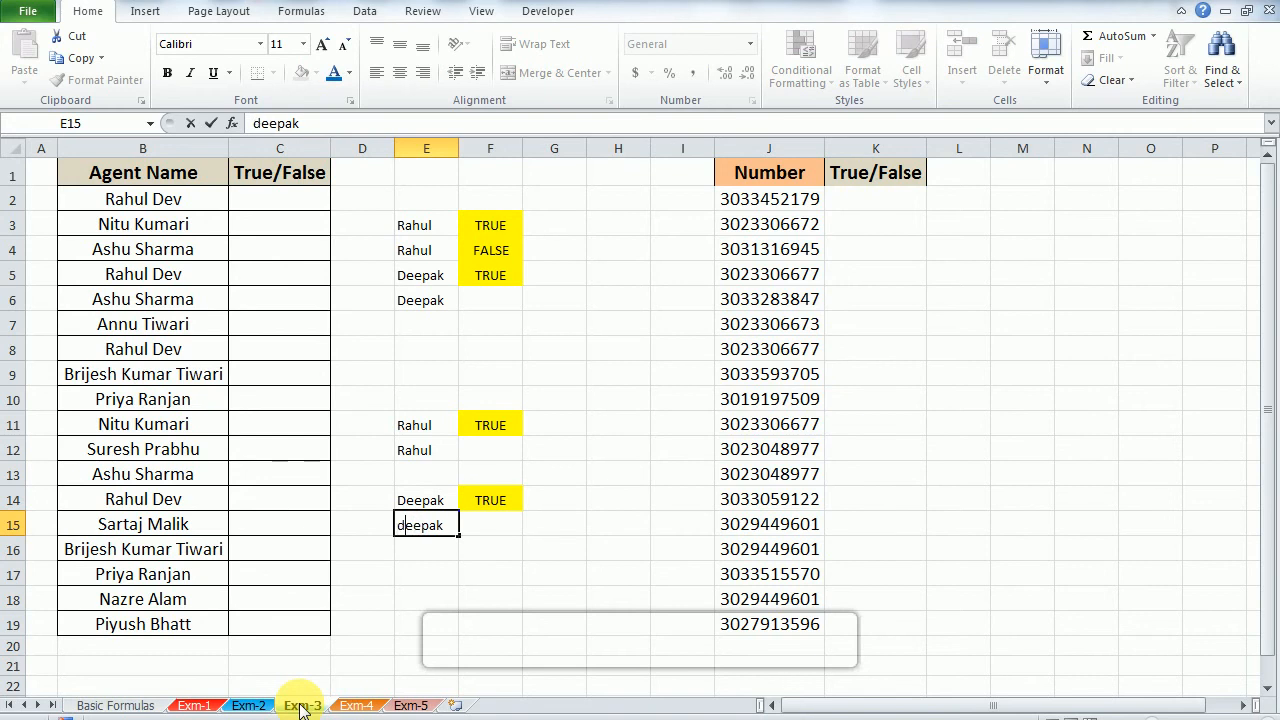
key("Return")
Step: Compare the EXACT formulas and results in F11 and F14
key("Up")
key("Right")
key("Up")
key("Up")
key("Up")
key("Up")
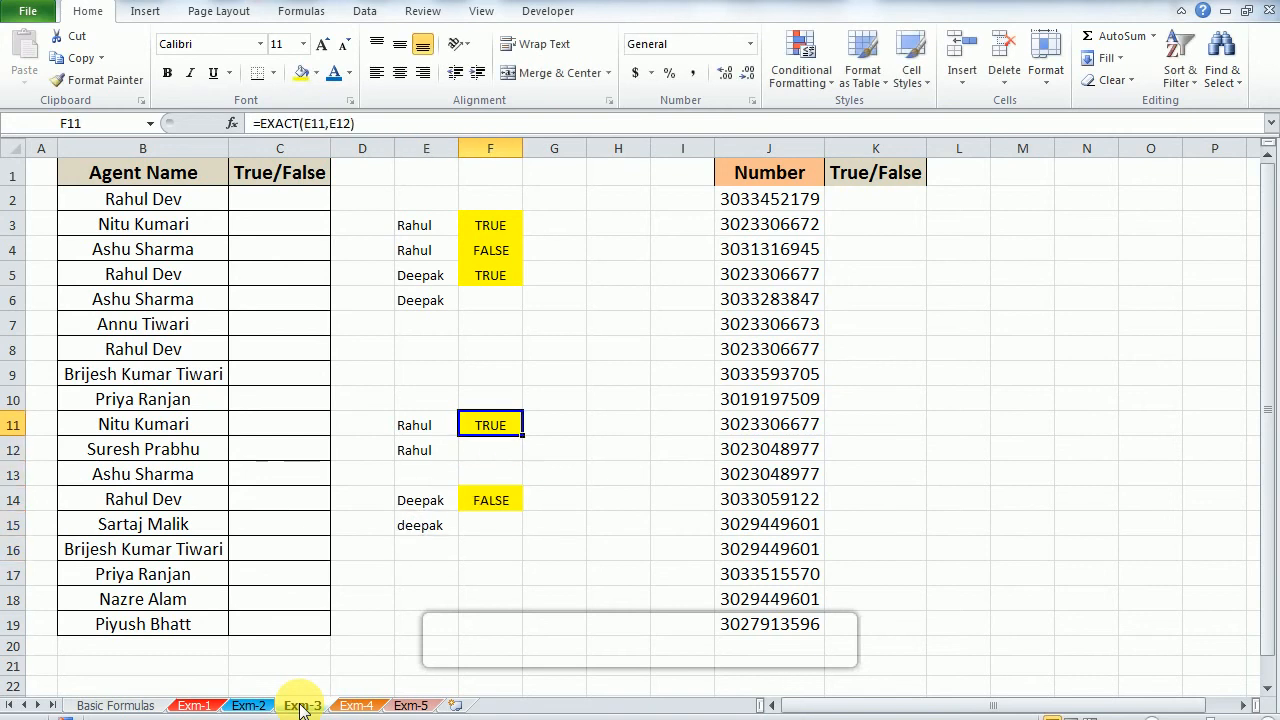
key("Down")
key("Down")
key("Down")
Step: Copy the equals-sign comparison from F3 to F14 and inspect the cells the pasted formula refers to
key("Up")
key("Up")
key("Up")
key("Up")
key("Up")
key("Up")
key("Up")
key("Up")
key("Up")
key("Up")
key("Up")
key("ctrl+c")
key("Down")
key("Down")
key("Down")
key("Down")
key("Down")
key("Down")
key("Down")
key("Down")
key("Down")
key("Down")
key("Down")
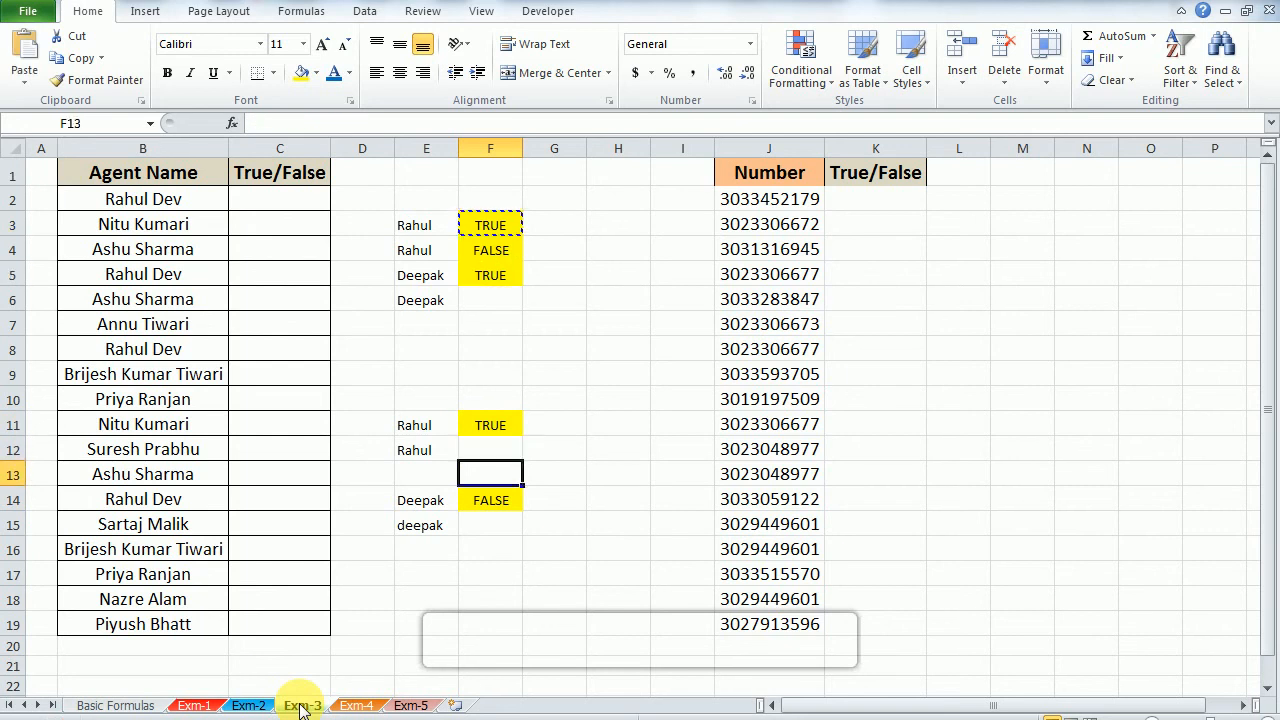
key("ctrl+v")
key("Left")
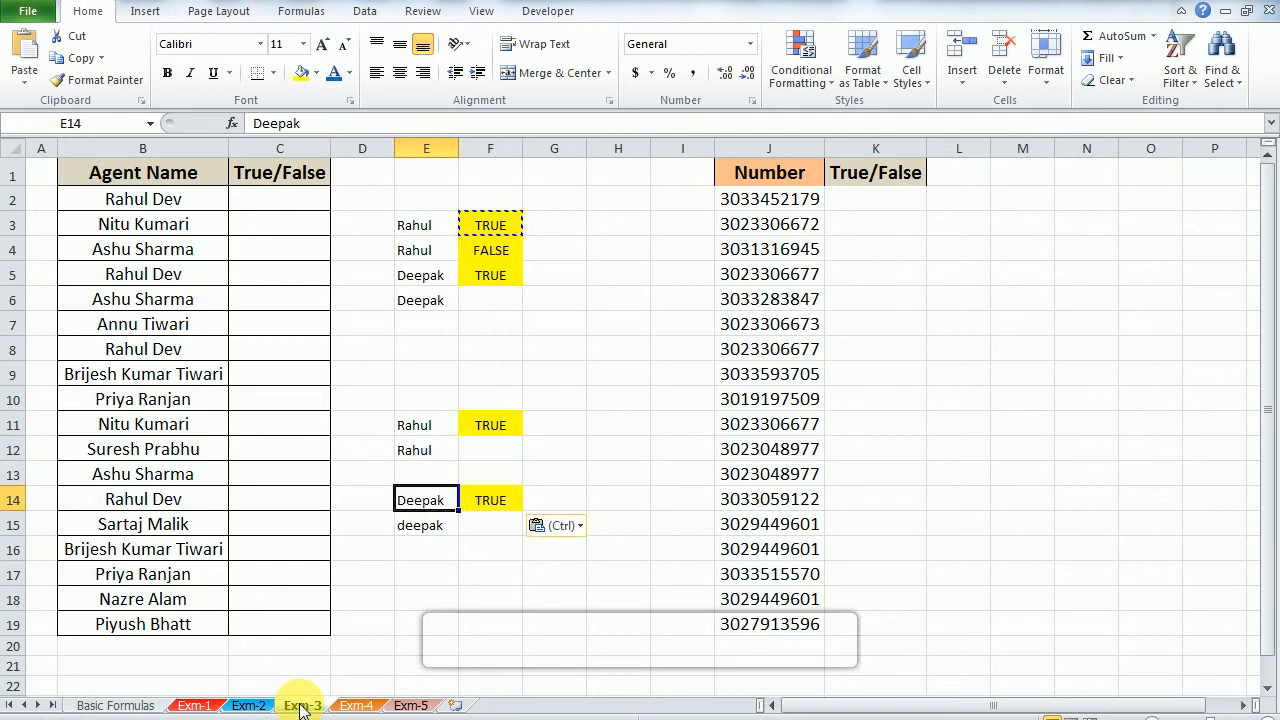
key("Right")
key("F2")
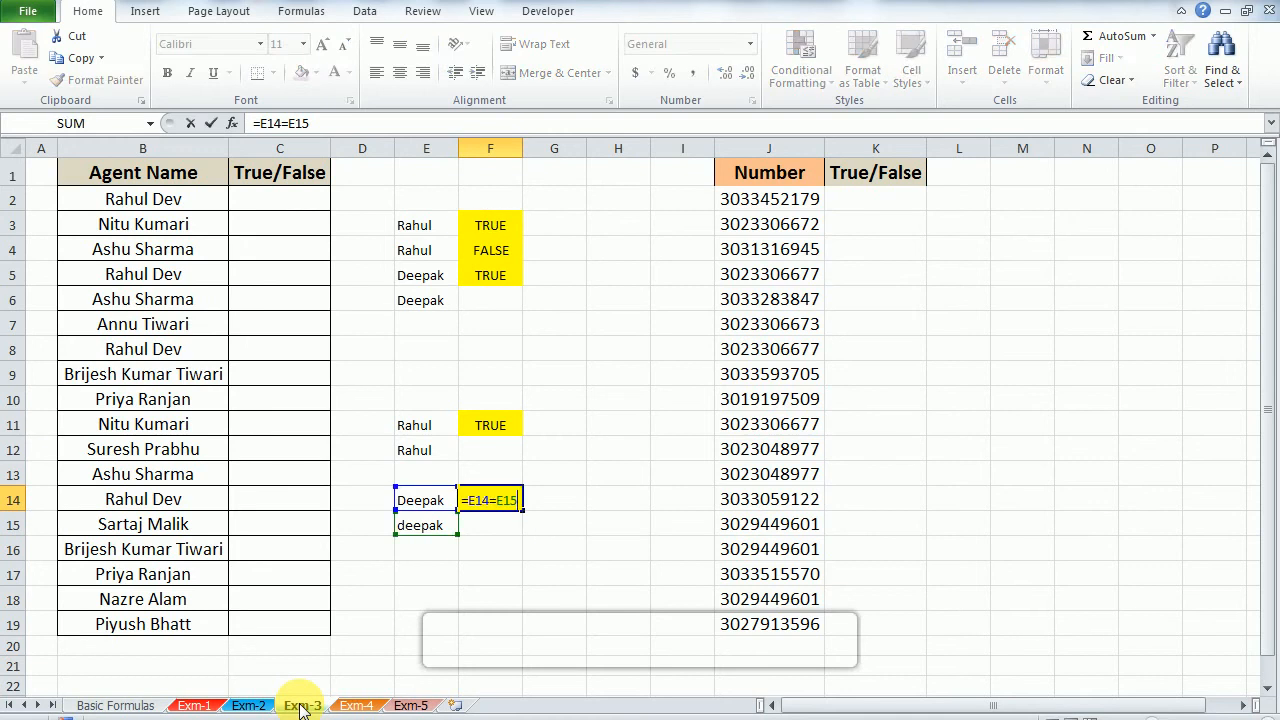
key("shift+Tab")
key("Right")
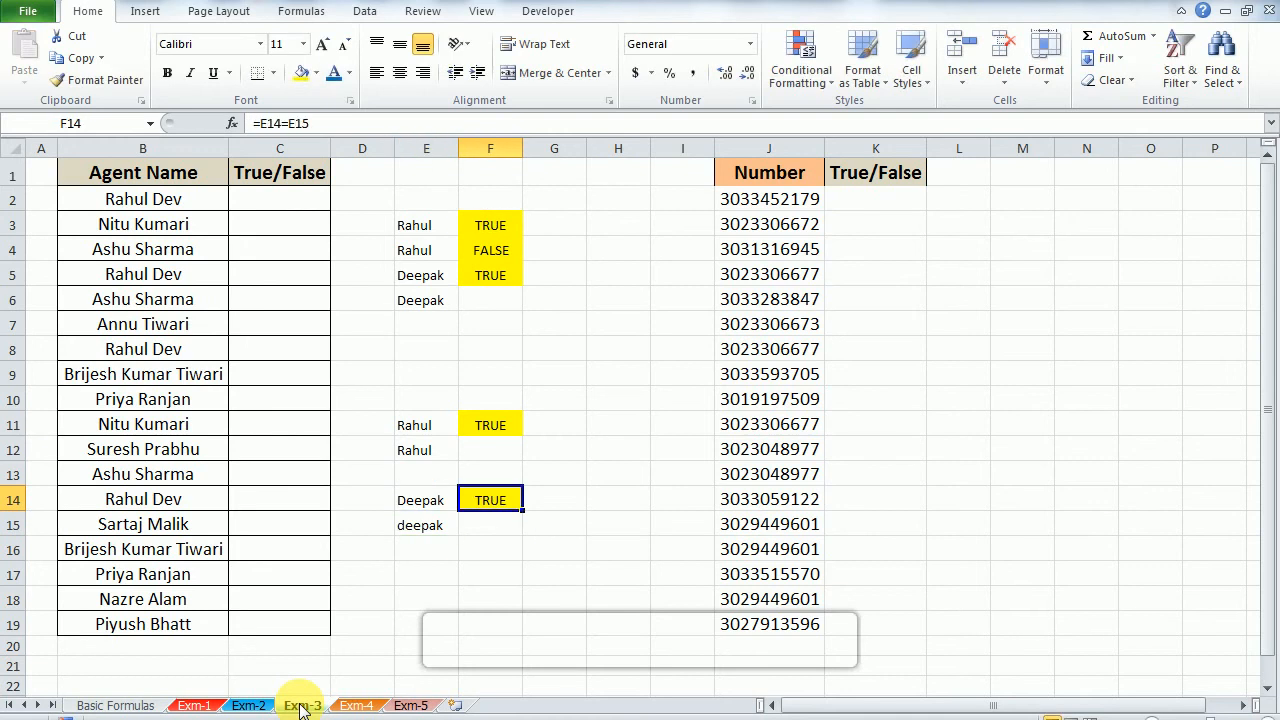
Step: Copy the EXACT formula from F11 over the equals-sign comparison in F14
key("Up")
key("Up")
key("Up")
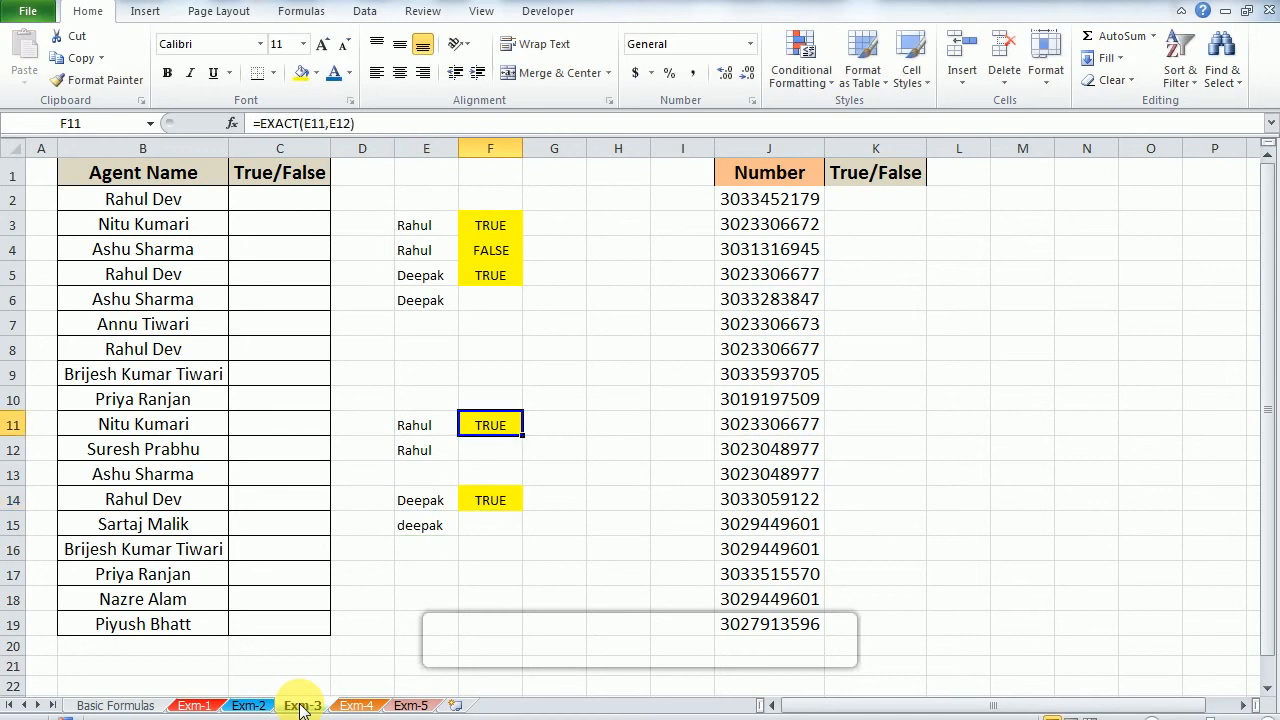
key("ctrl+c")
key("Down")
key("Down")
key("Down")
key("ctrl+v")
key("Up")
key("Up")
key("Up")
key("Up")
key("Up")
key("Up")
key("Up")
key("Up")
key("Up")
key("Up")
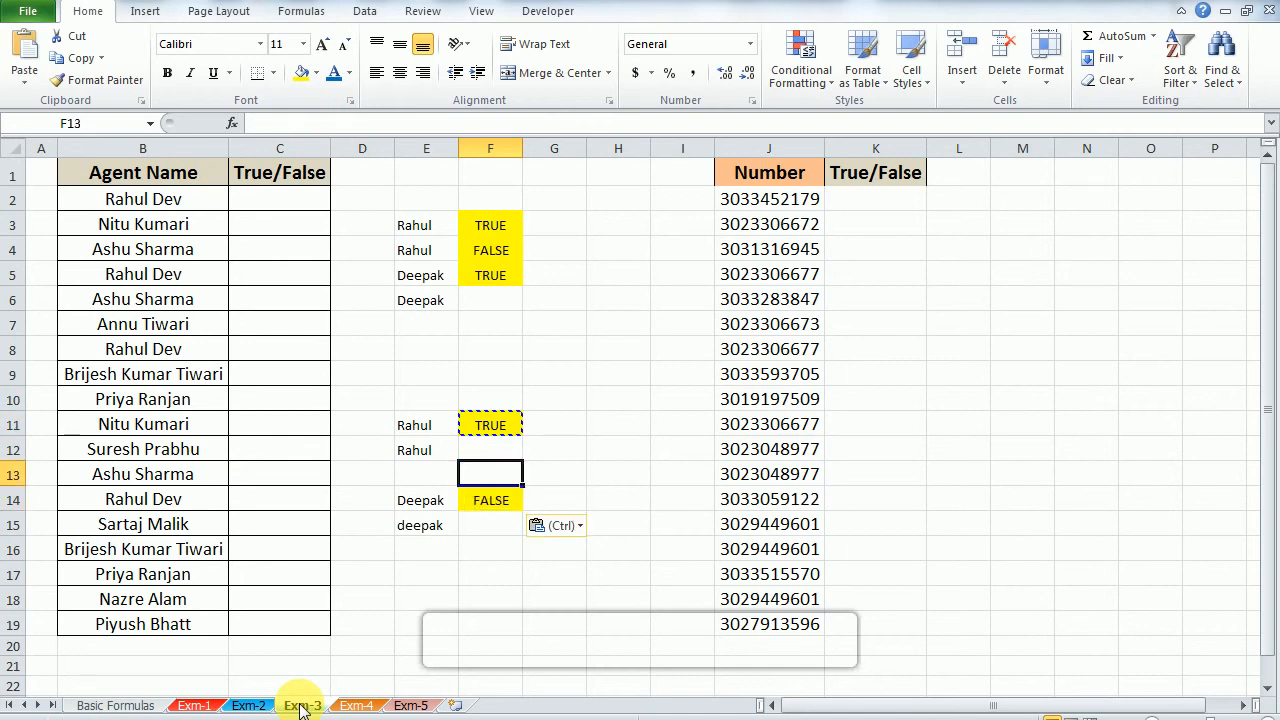
key("Right")
key("Right")
key("Right")
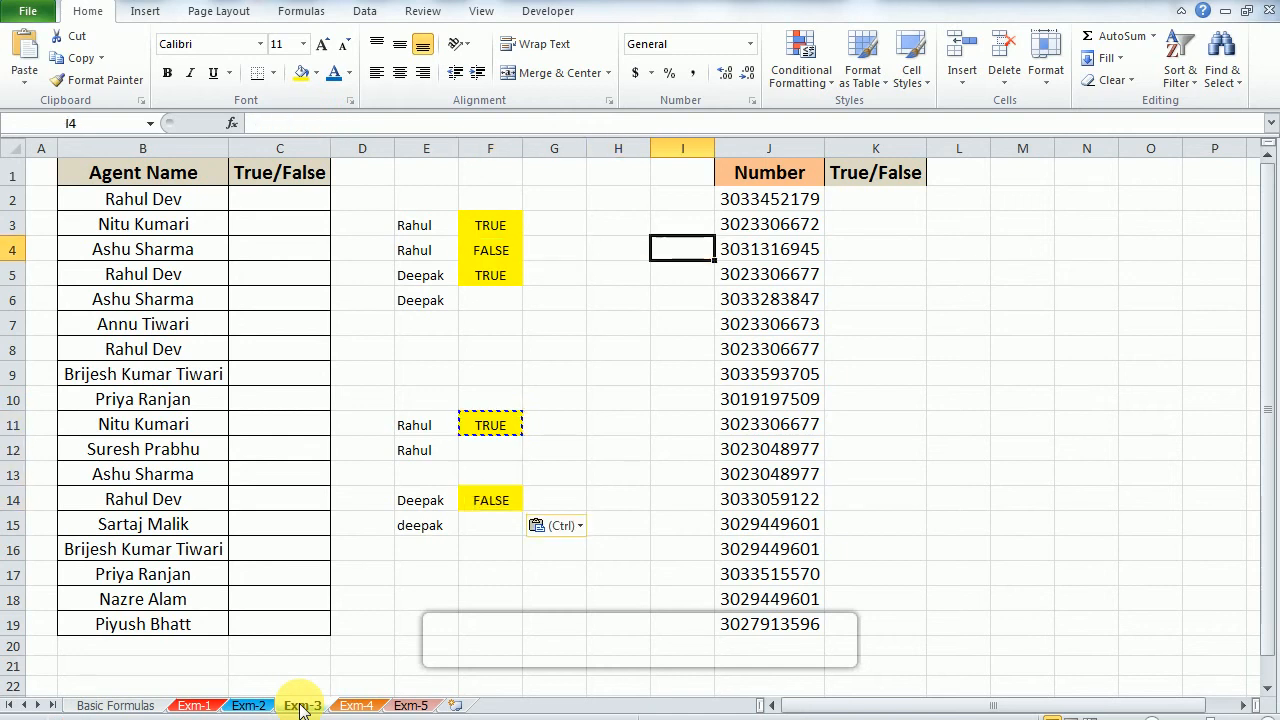
key("Up")
key("Left")
key("Left")
key("Left")
key("Left")
key("Right")
key("Left")
key("Left")
key("Up")
key("Left")
key("ctrl+Home")
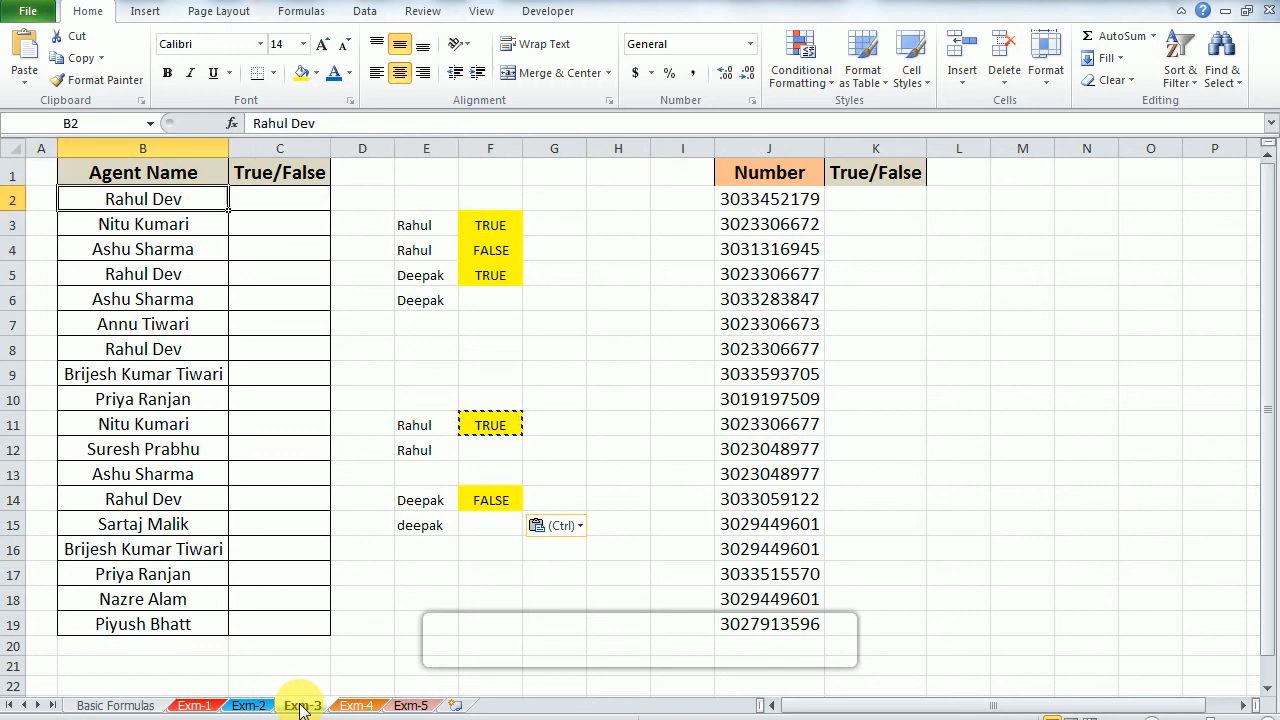
Step: Examine the agent names in B2:B19 for repeated entries, along with the adjacent True/False column
key("Right")
key("Down")
key("ctrl+shift+Down")
key("shift+BackSpace")
key("Down")
key("Down")
key("Down")
key("Down")
key("Down")
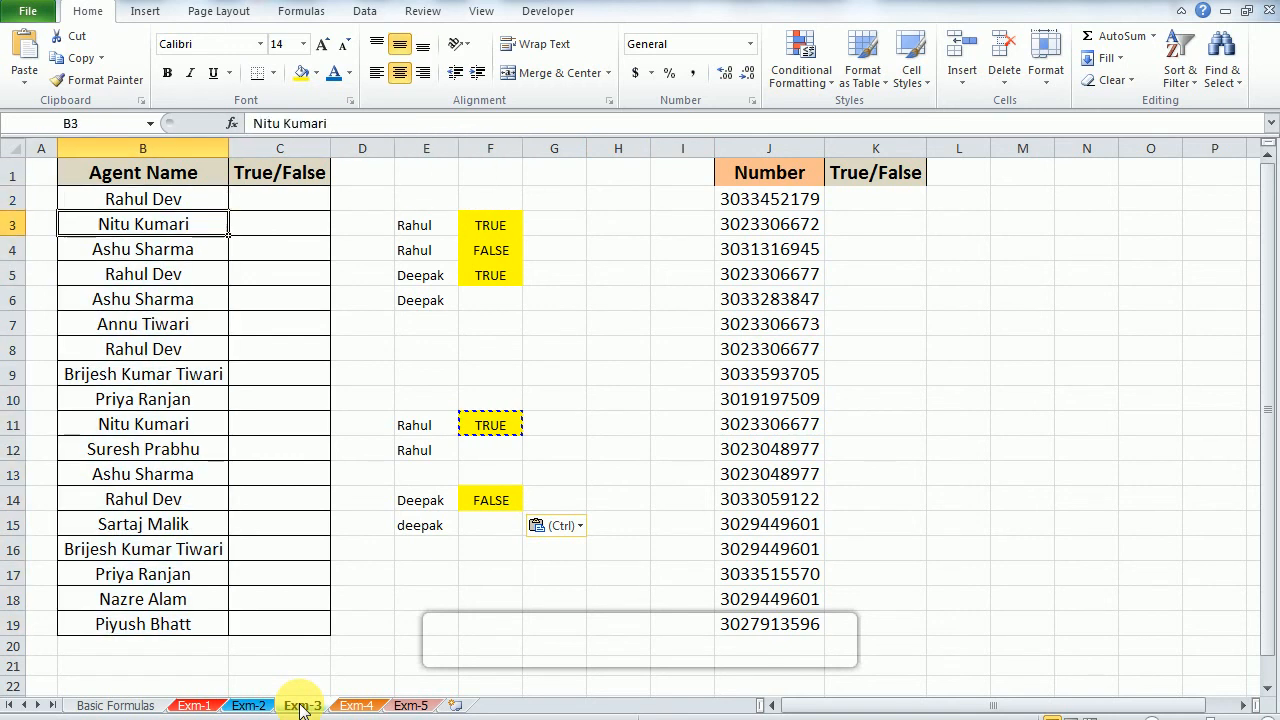
key("Up")
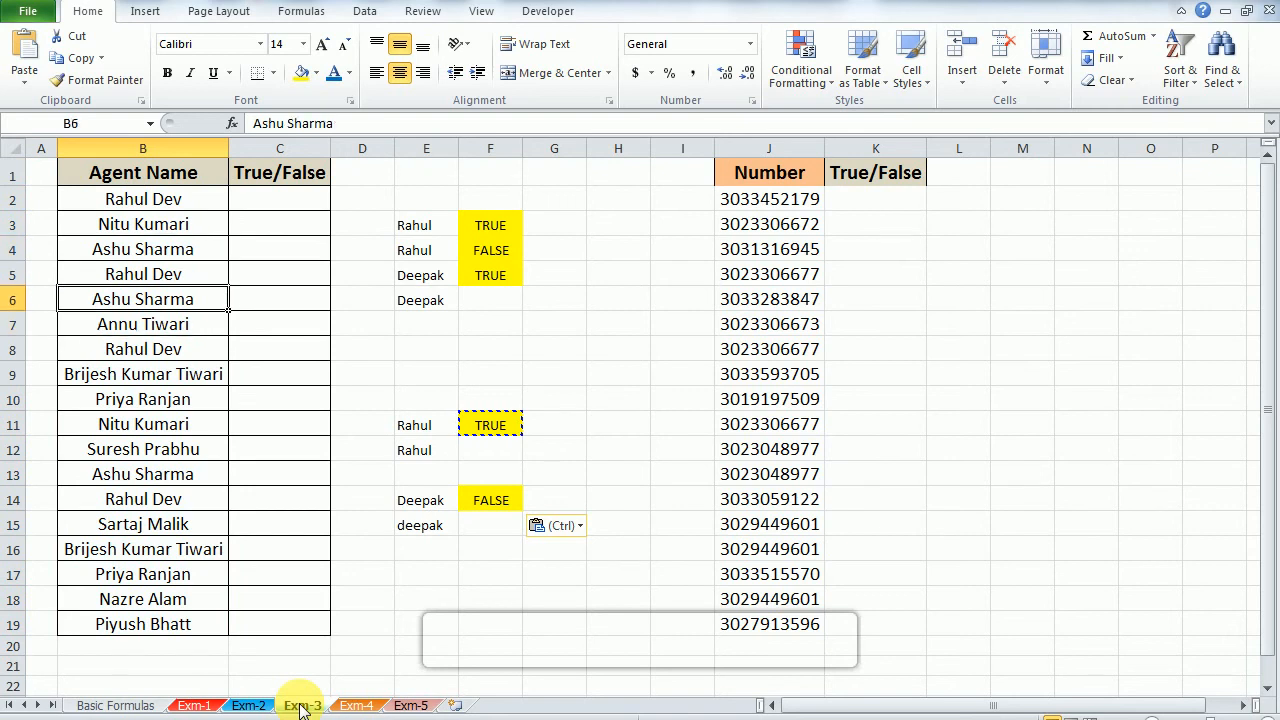
key("shift+Down")
key("shift+Down")
key("shift+Down")
key("shift+Up")
key("ctrl+Up")
key("Right")
key("Down")
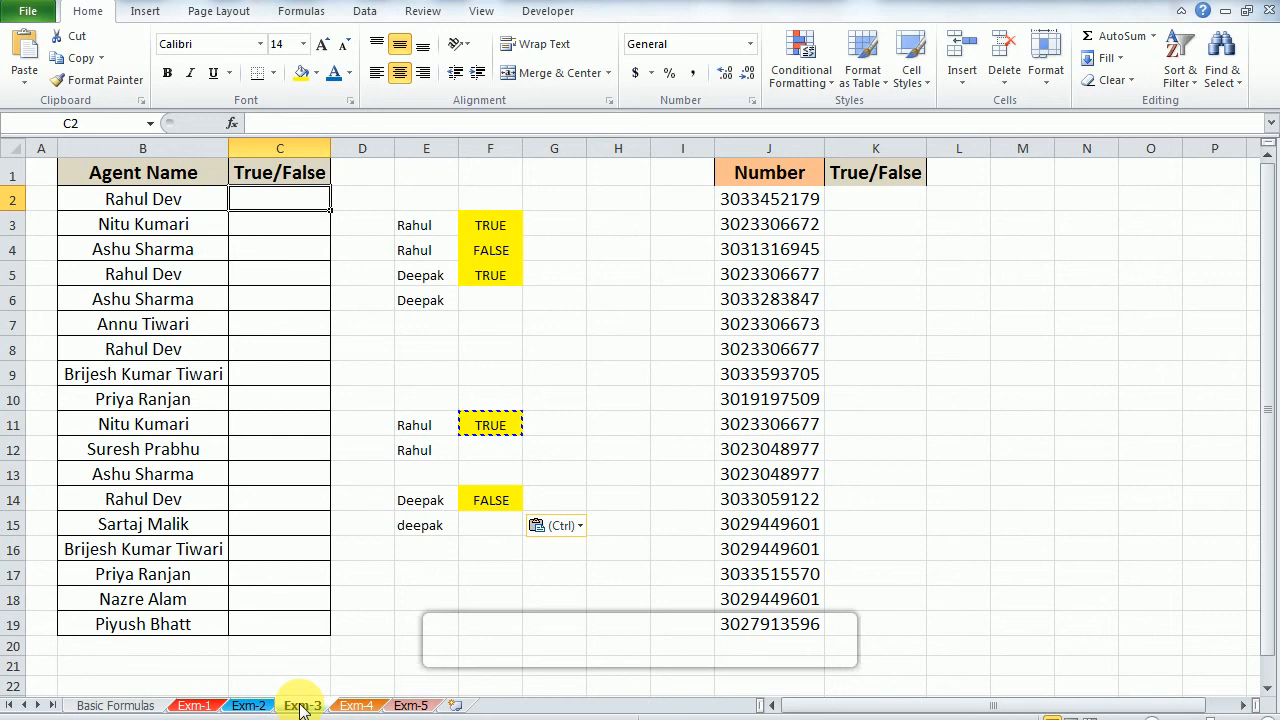
key("Left")
key("Up")
key("Down")
key("ctrl+shift+Down")
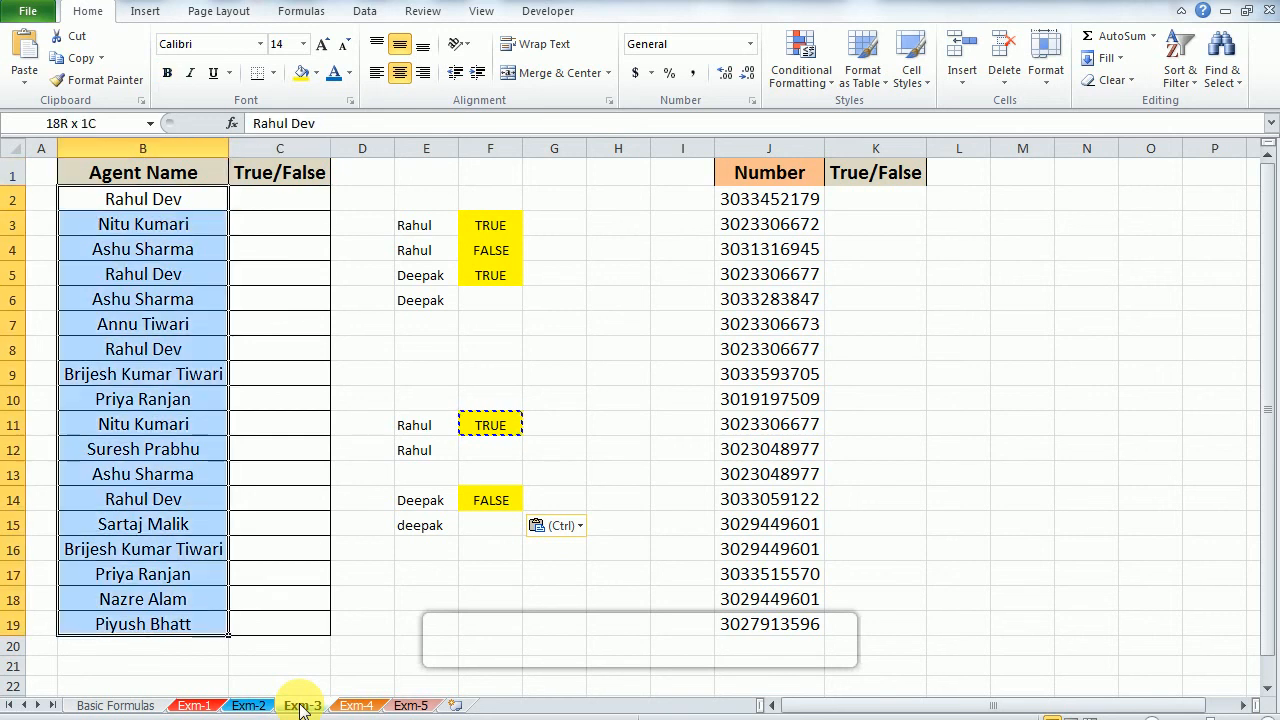
Step: Sort the agent table B1:C19 by Agent Name from A to Z, undoing and redoing the sort to compare the order
key("Up")
key("shift+Right")
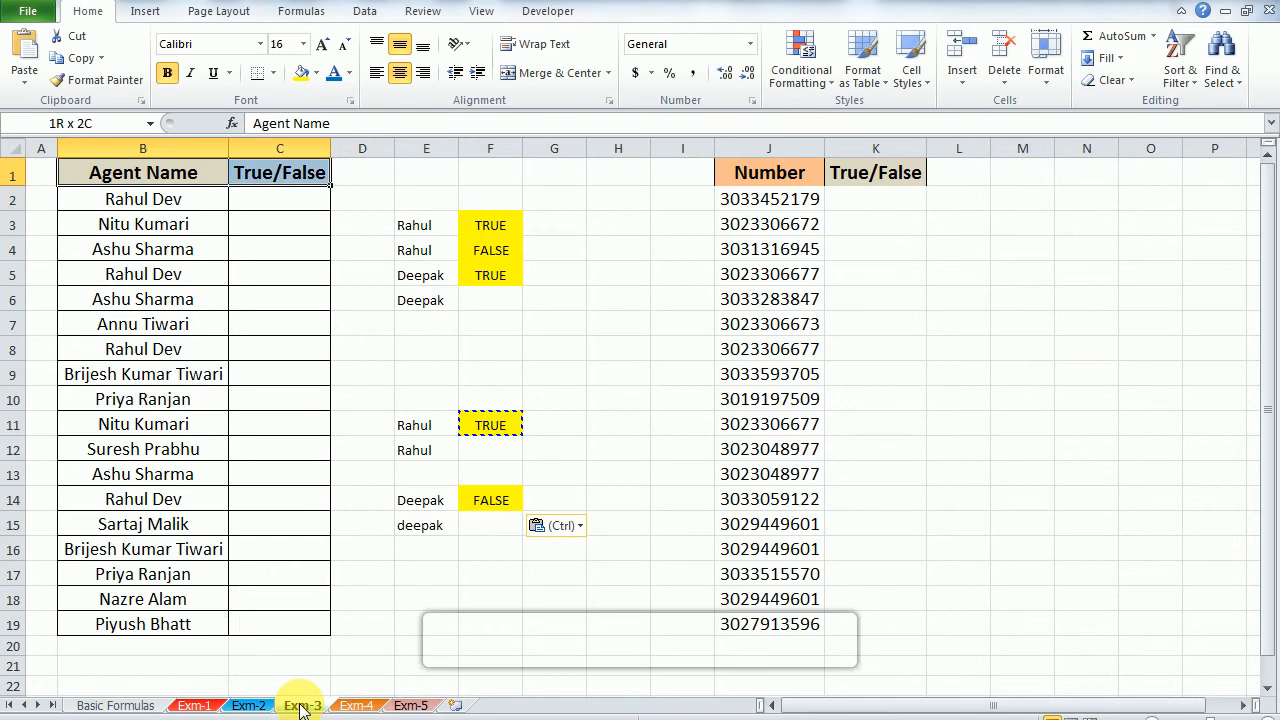
key("ctrl+shift+Down")
key("Down")
key("Up")
key("ctrl+shift+Down")
key("shift+Right")
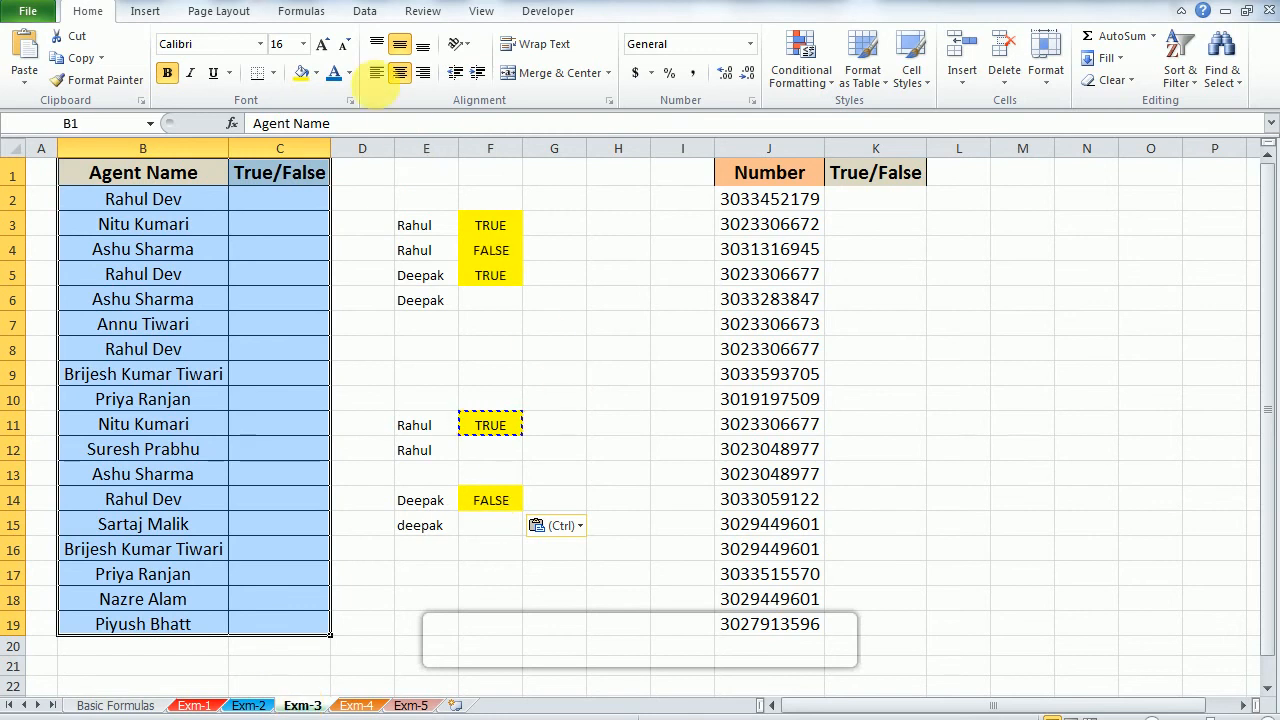
left_click(365, 22)
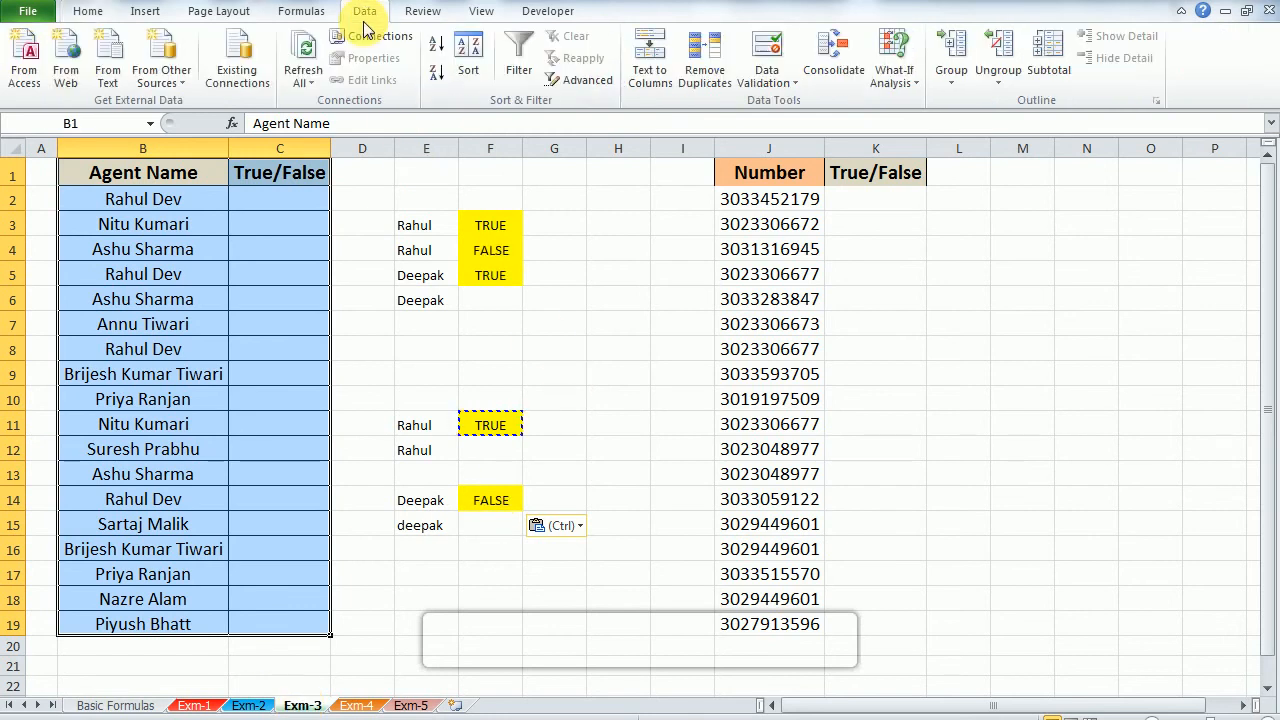
left_click(441, 50)
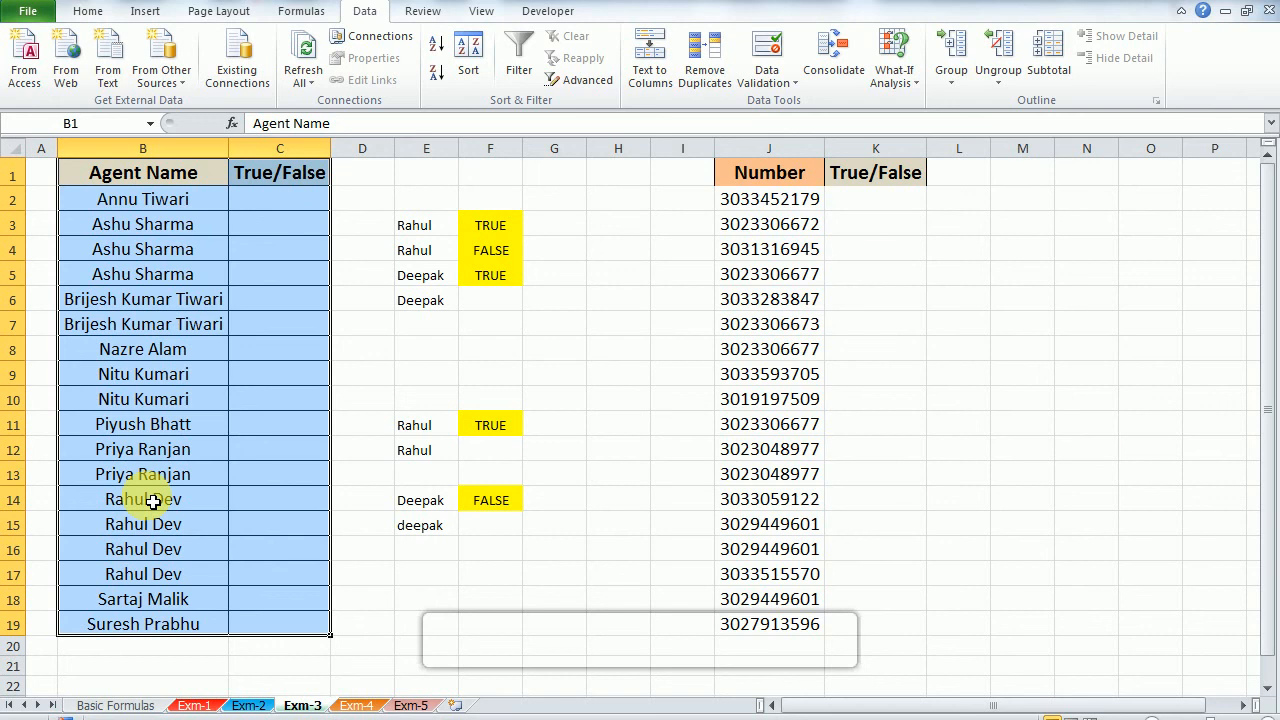
key("ctrl+z")
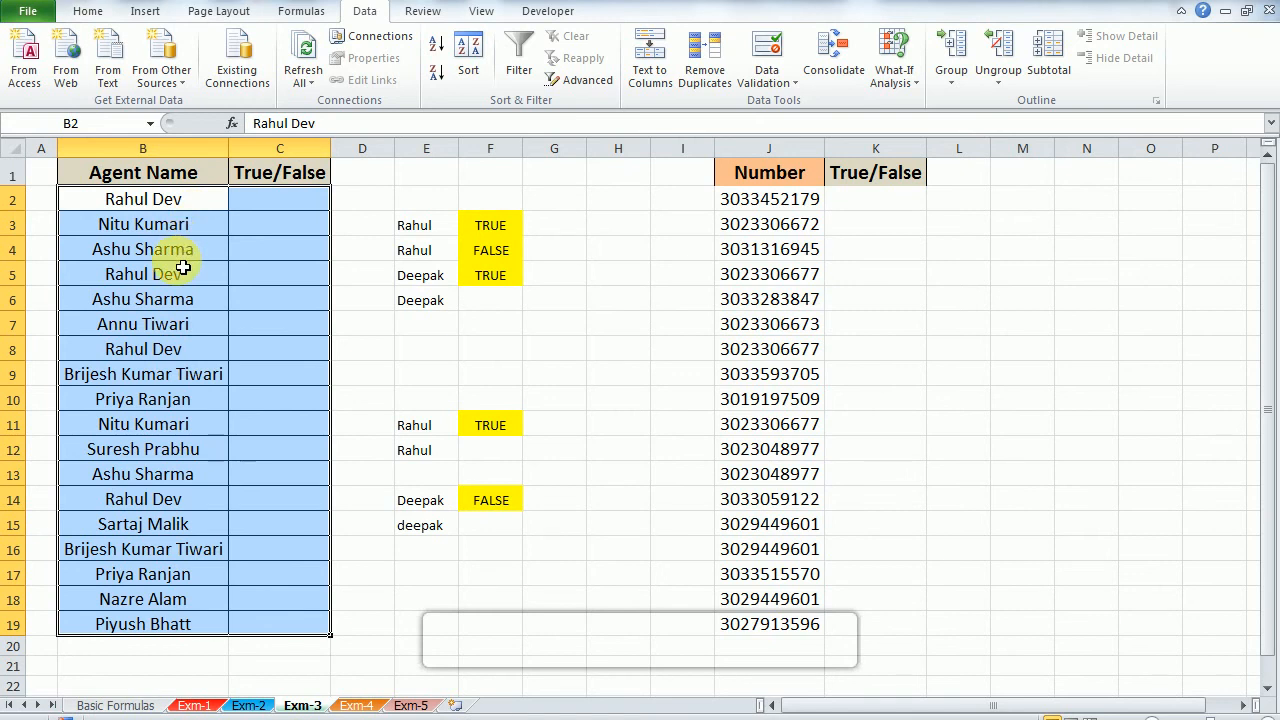
key("ctrl+y")
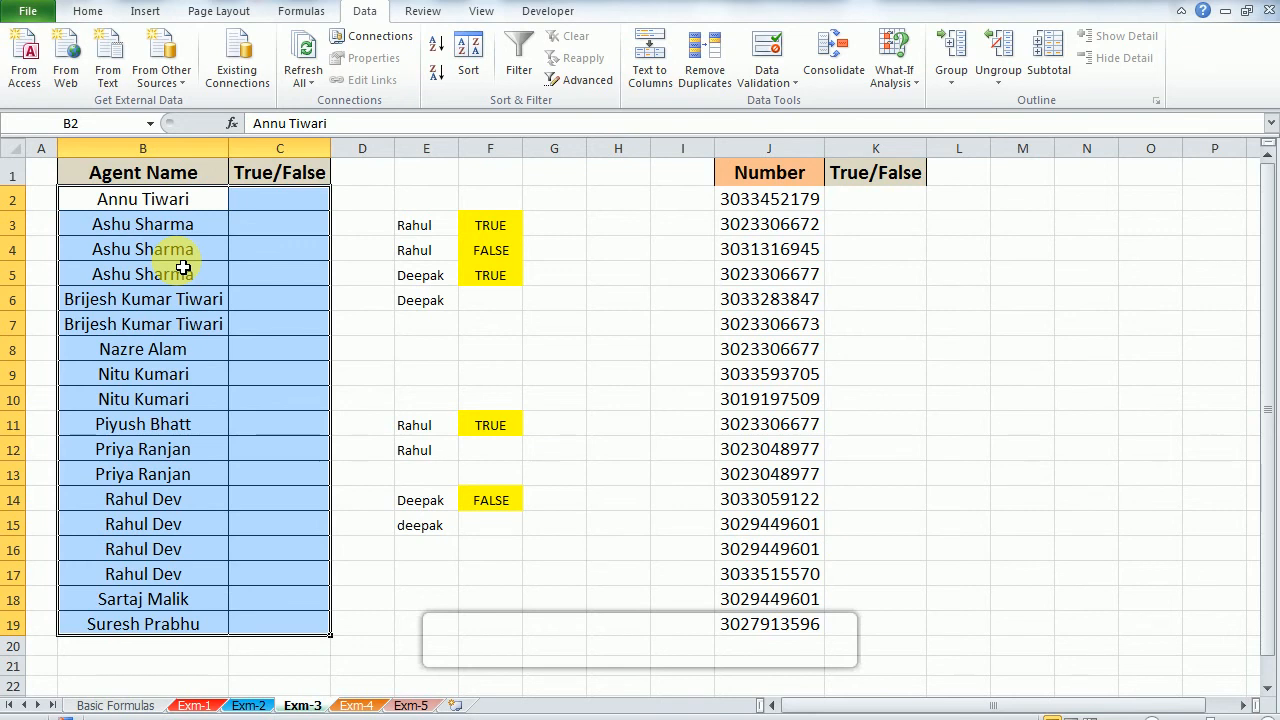
Step: Enter the formula =B2=B3 in C2 to compare the first agent name with the one below it
key("Up")
key("Down")
key("Right")
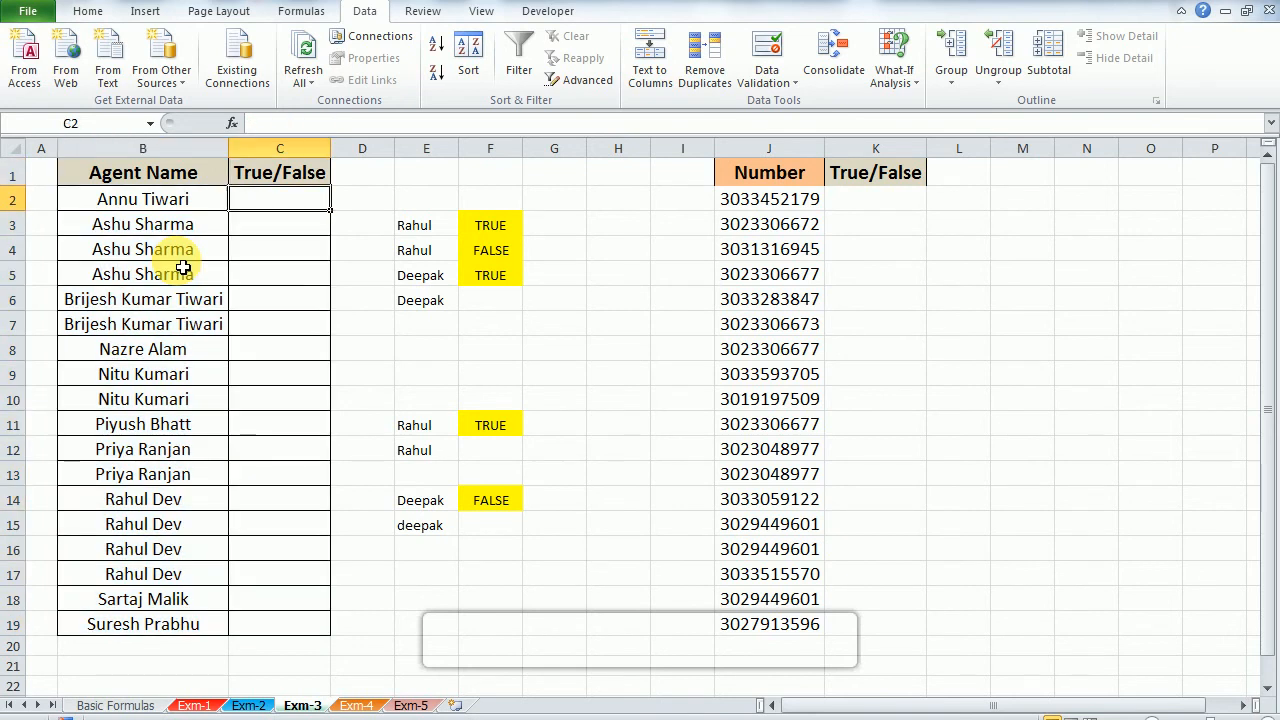
type("=")
key("Left")
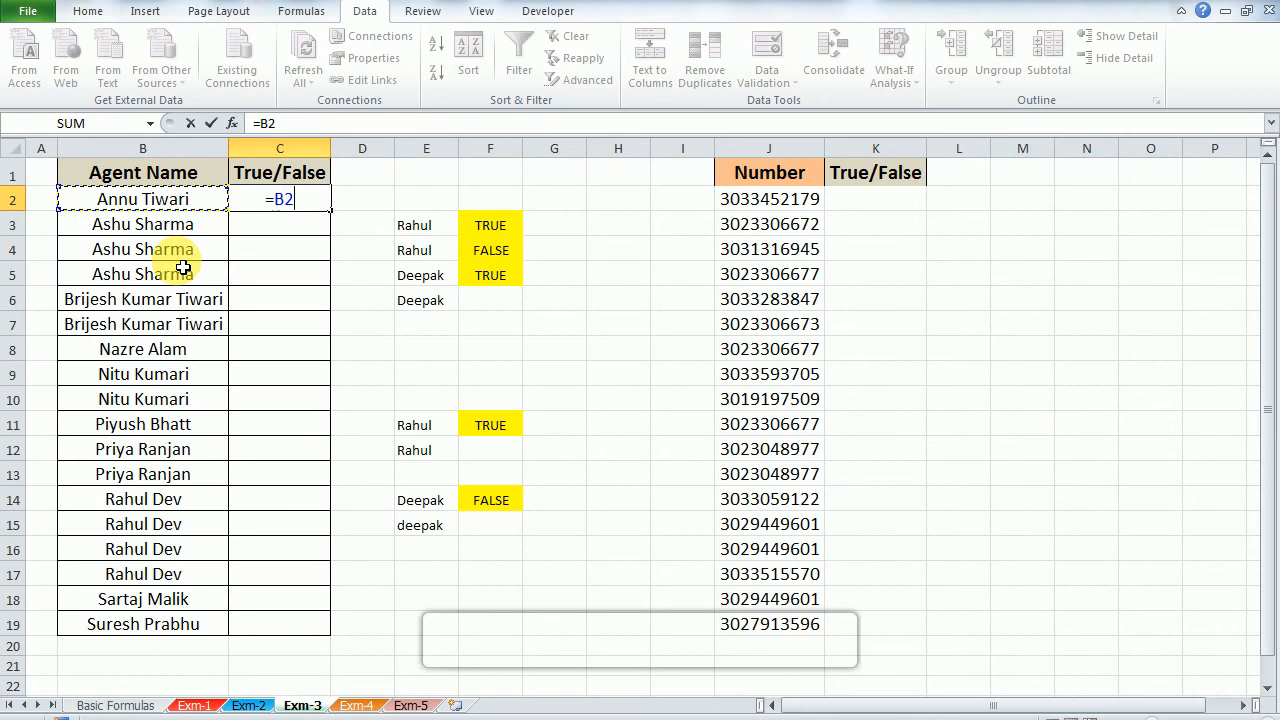
type("=")
key("Left")
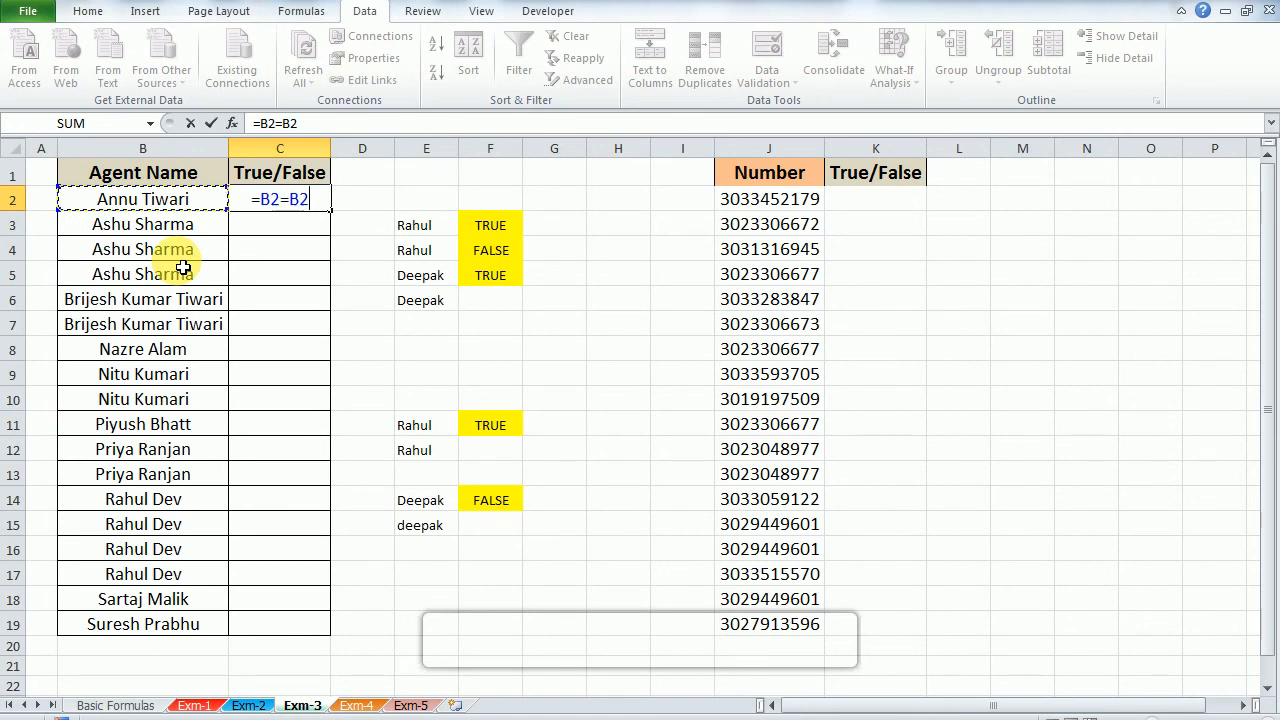
key("Down")
key("Return")
key("Up")
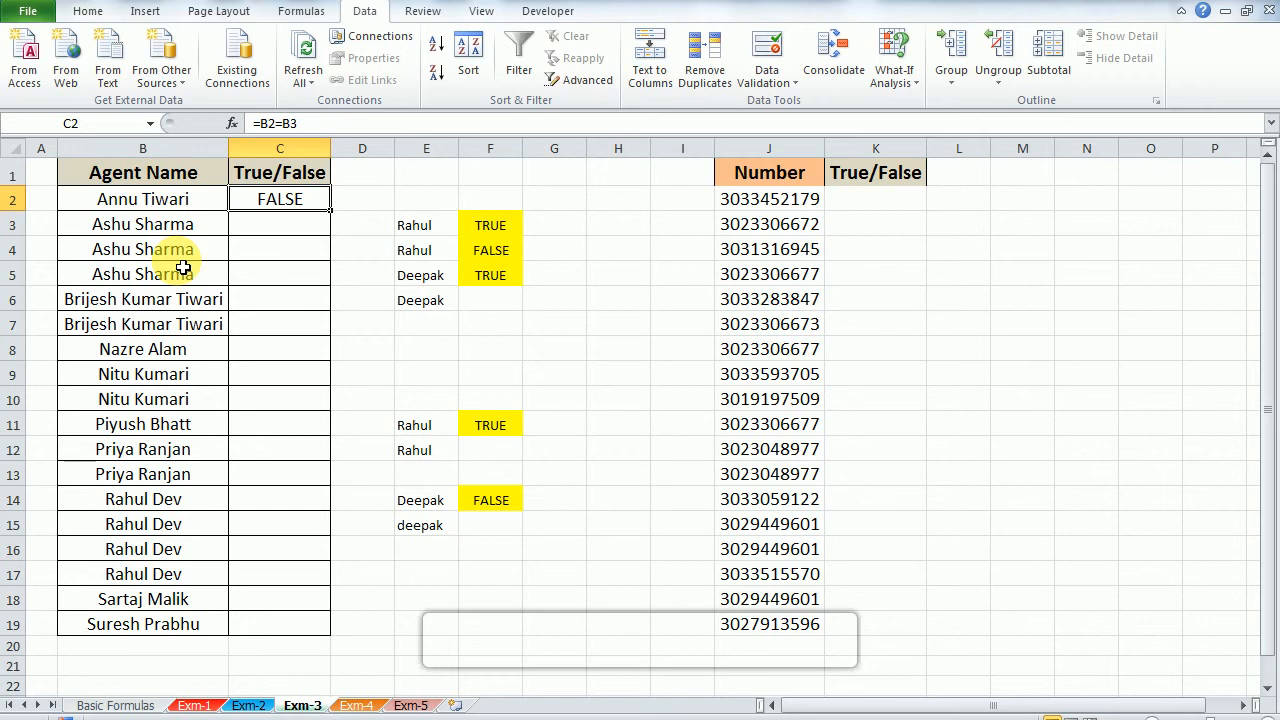
Step: Fill the comparison formula from C2 down through C19 in the agent table's True/False column
key("shift+Down")
key("shift+Down")
key("ctrl+d")
key("Down")
key("Down")
key("Left")
key("ctrl+Down")
key("Right")
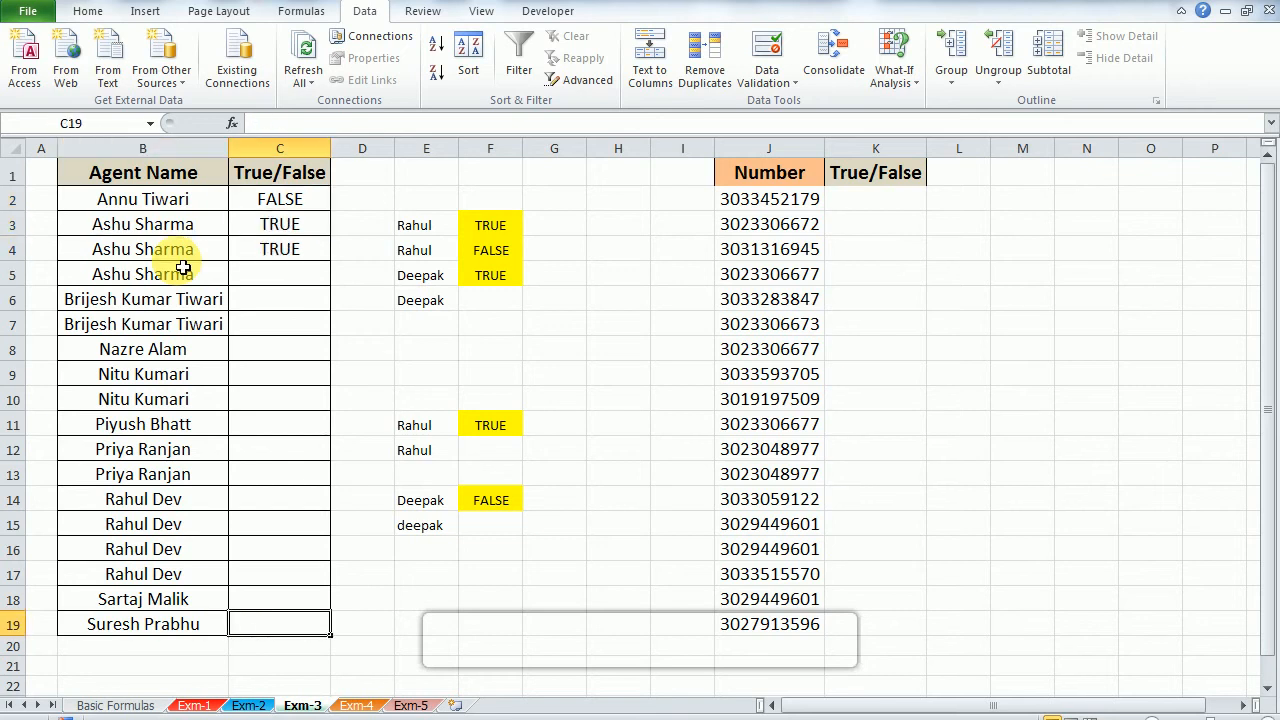
key("ctrl+shift+Up")
key("ctrl+d")
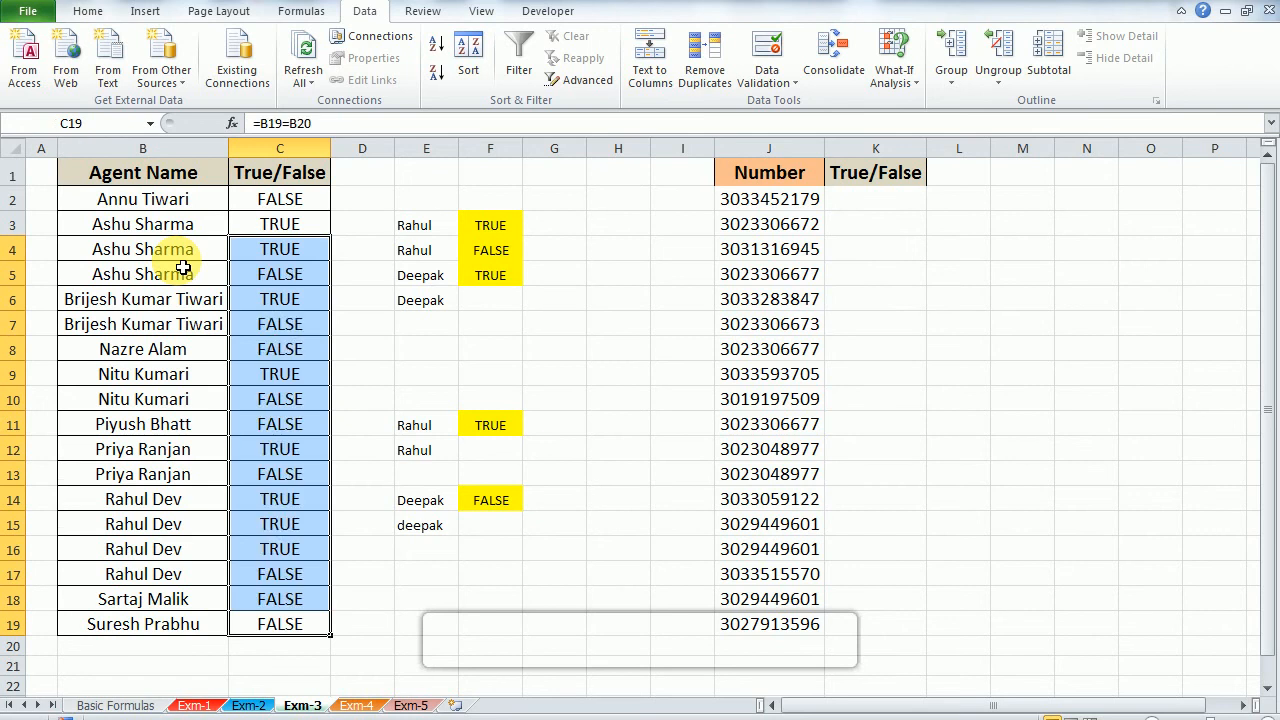
Step: Examine the comparison results in C2:C5 against the agent names in the same rows
key("ctrl+Up")
key("Down")
key("Down")
key("Down")
key("Up")
key("shift+Down")
key("shift+Left")
key("shift+Left")
key("shift+Right")
key("Down")
key("Down")
key("shift+Left")
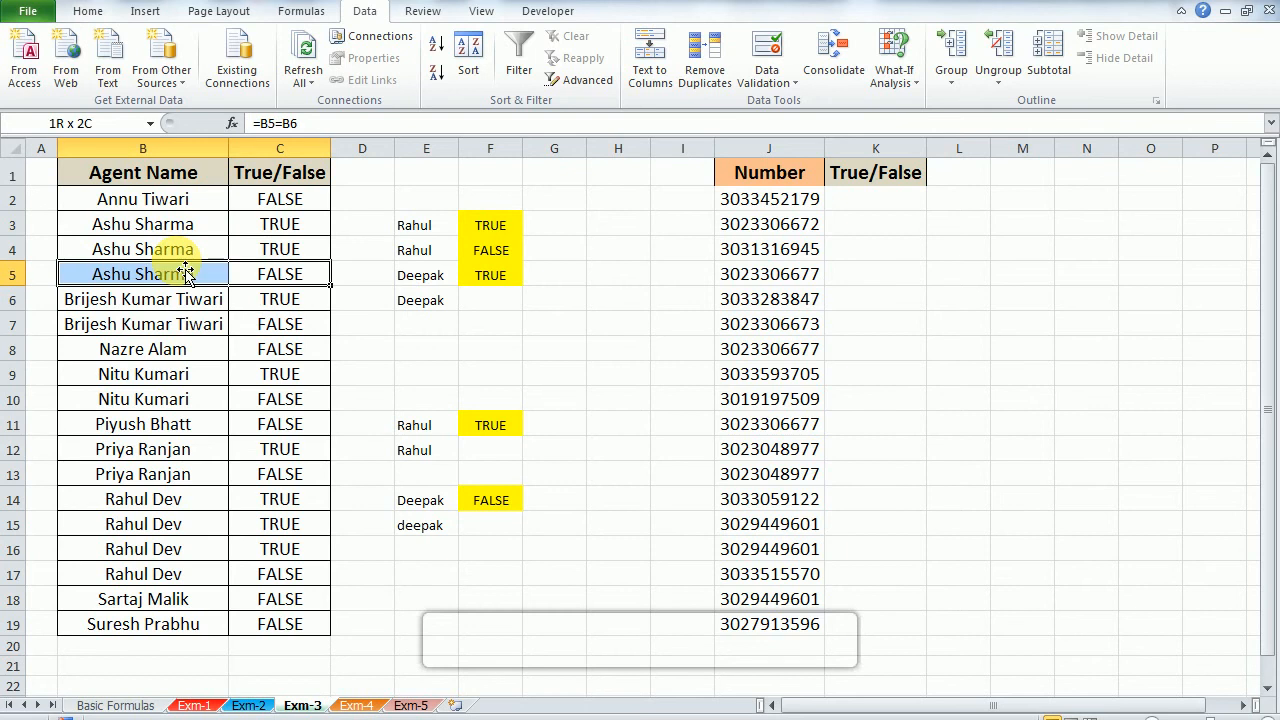
Step: Filter the agent table's True/False column to FALSE only and select the filtered agent names
key("Up")
key("Up")
key("ctrl+Up")
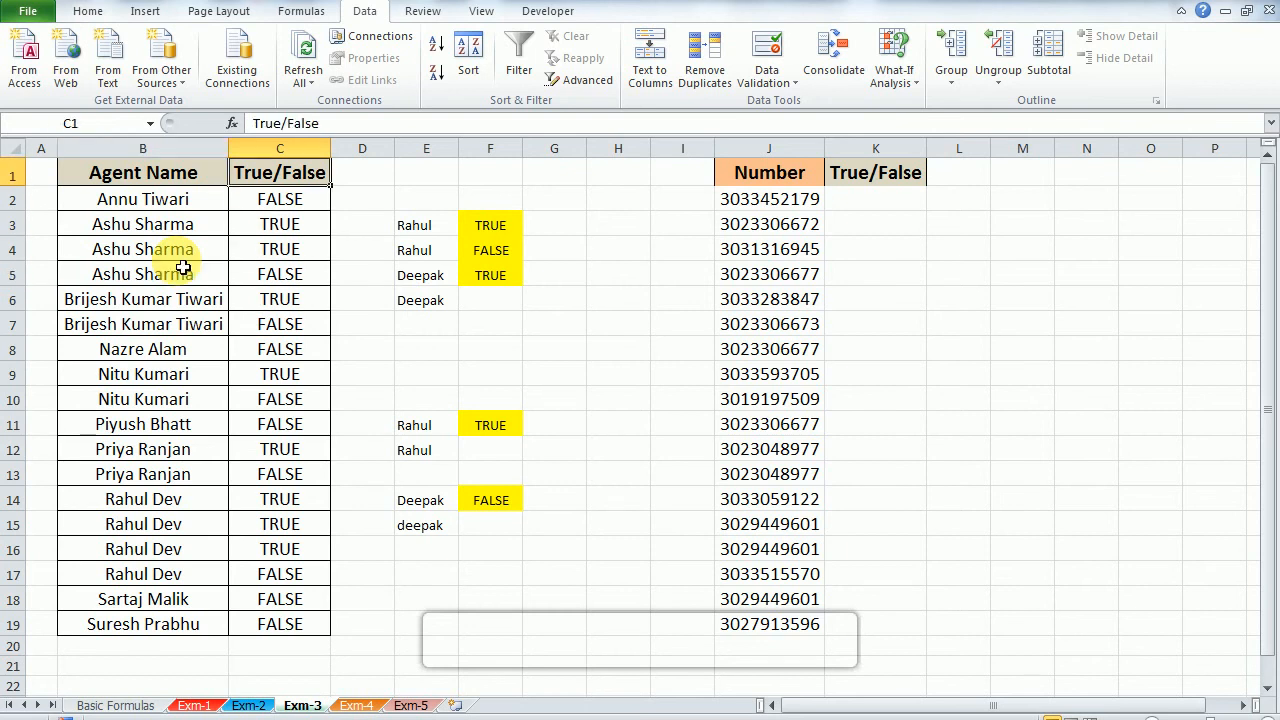
key("ctrl+shift+l")
key("alt+Down")
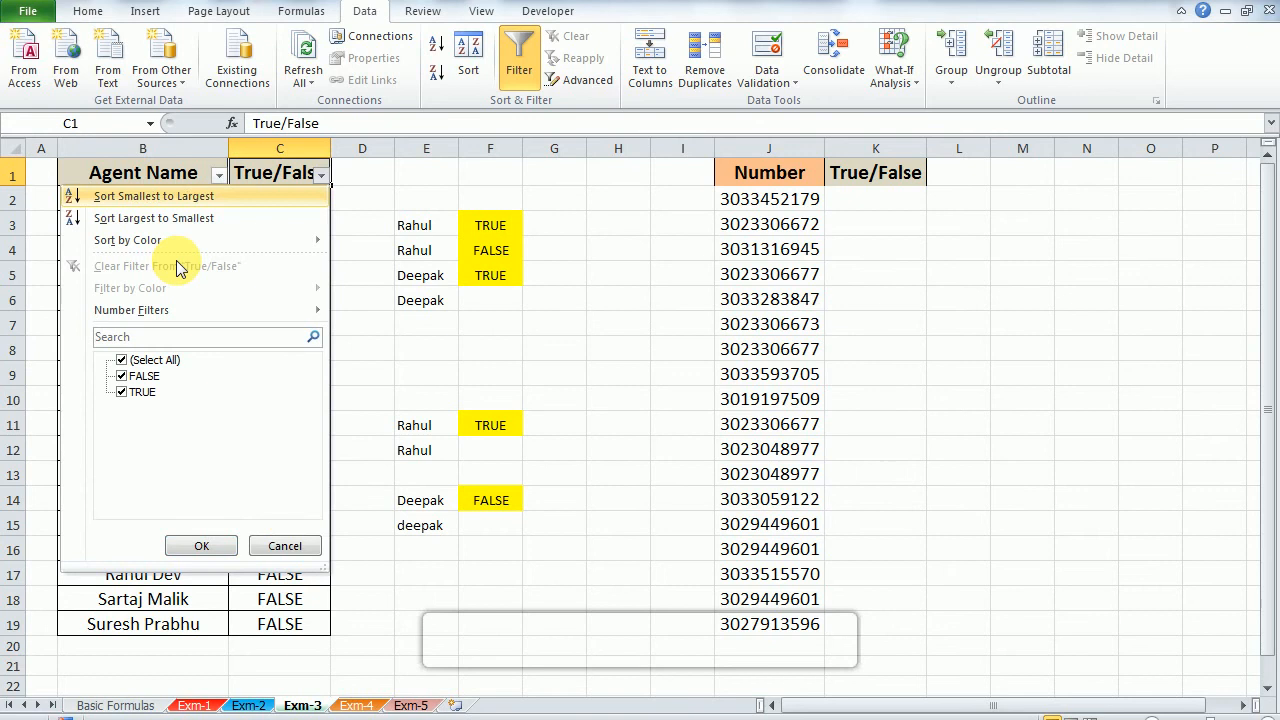
key("Down")
key("Down")
key("Return")
key("Down")
key("Left")
key("ctrl+shift+Down")
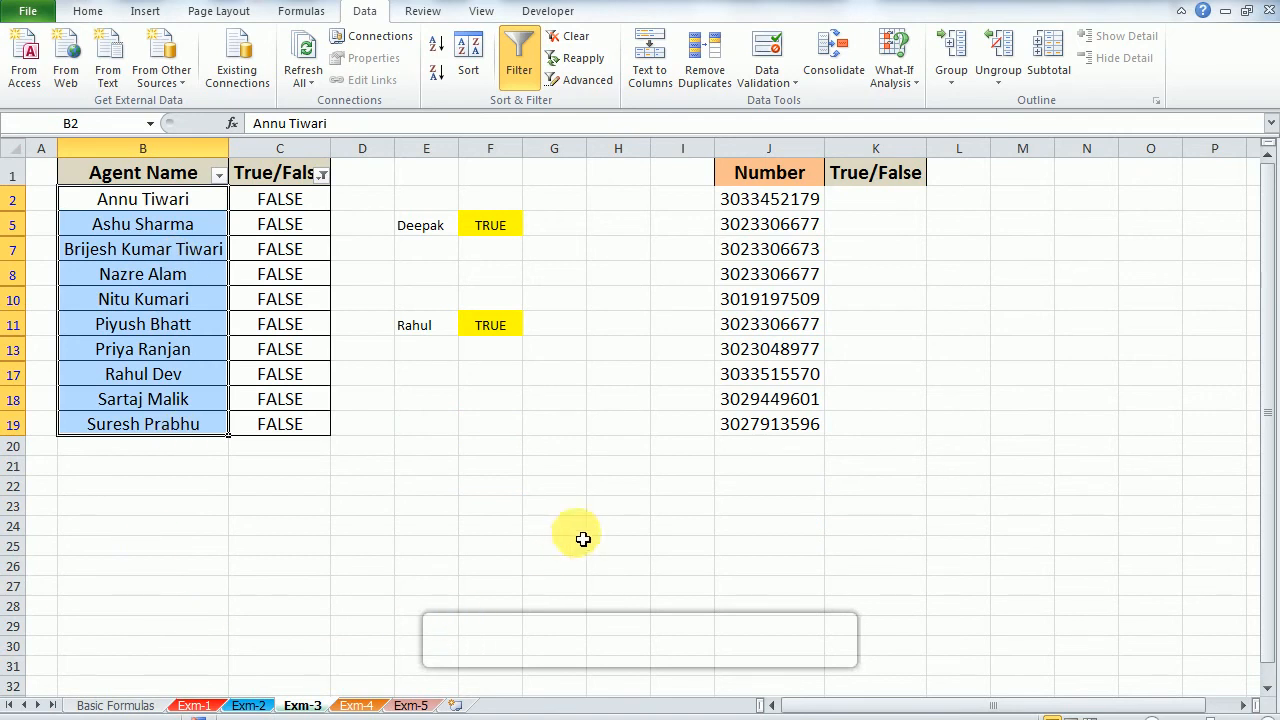
Step: Examine the filtered agent names in column B for any remaining repeats
key("Up")
key("Down")
key("ctrl+shift+Down")
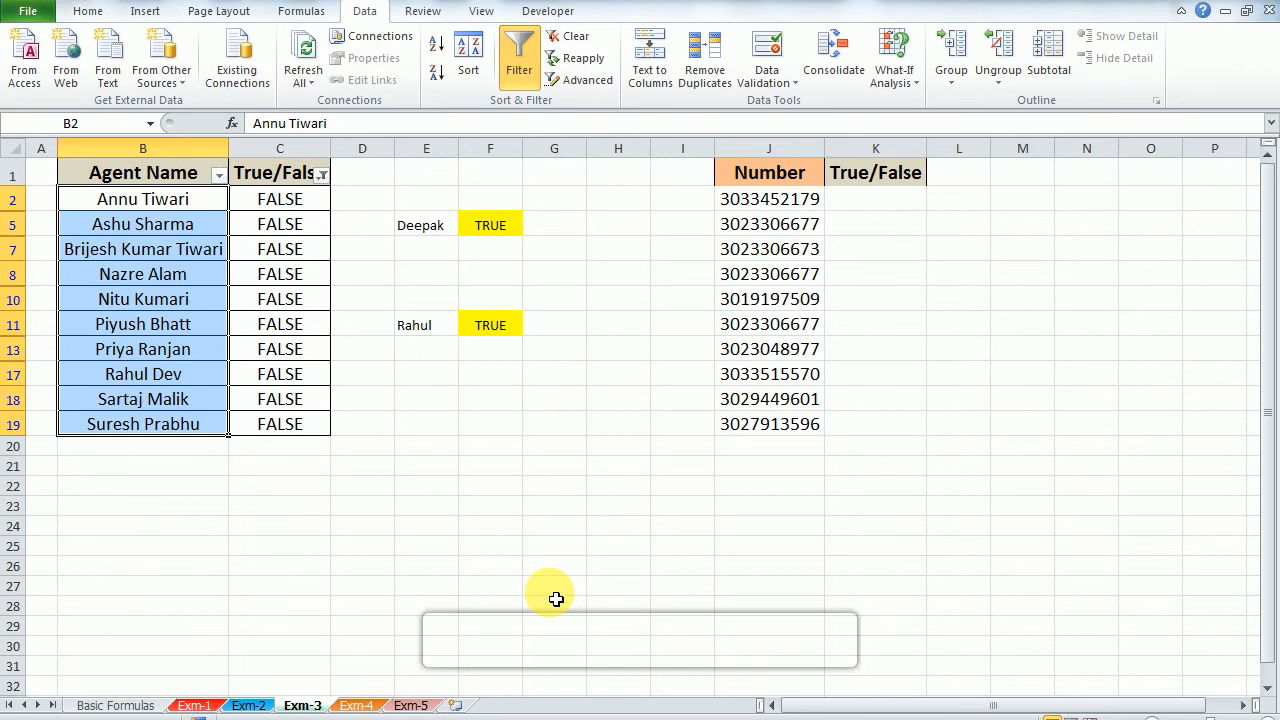
key("Up")
key("Down")
key("shift+Down")
key("shift+Down")
key("shift+Down")
key("shift+Down")
key("shift+Down")
key("shift+Down")
key("shift+Down")
key("shift+Down")
key("shift+Down")
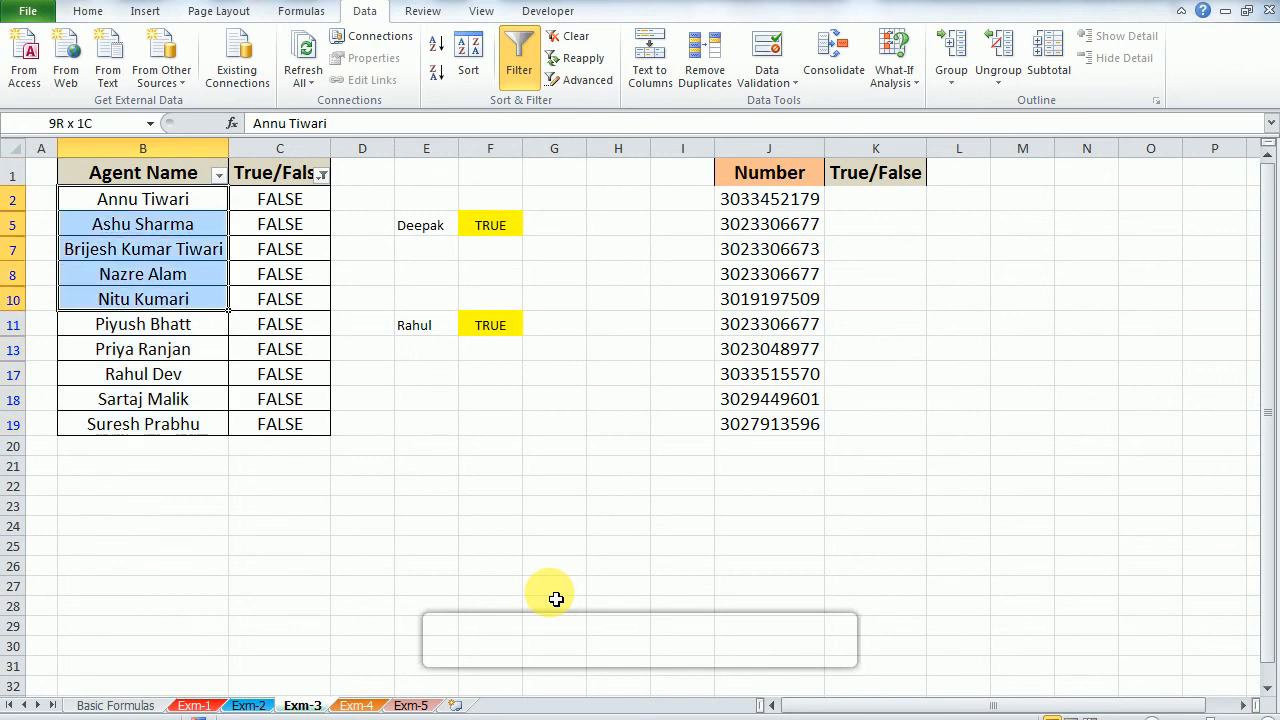
key("shift+Down")
key("shift+Up")
Step: Change the filter choices of the agent table's True/False column, and remove the filter from the table
key("Up")
key("Right")
key("Down")
key("Up")
key("alt+Down")
key("Up")
key("Up")
key("space")
key("Return")
key("Down")
key("Left")
key("ctrl+shift+Down")
key("Right")
key("Up")
key("Down")
Step: Examine the Number table in J1:K19, including its empty True/False column
key("Up")
key("ctrl+shift+l")
key("Down")
key("Right")
key("Right")
key("Right")
key("Right")
key("Up")
key("Right")
key("Right")
key("Right")
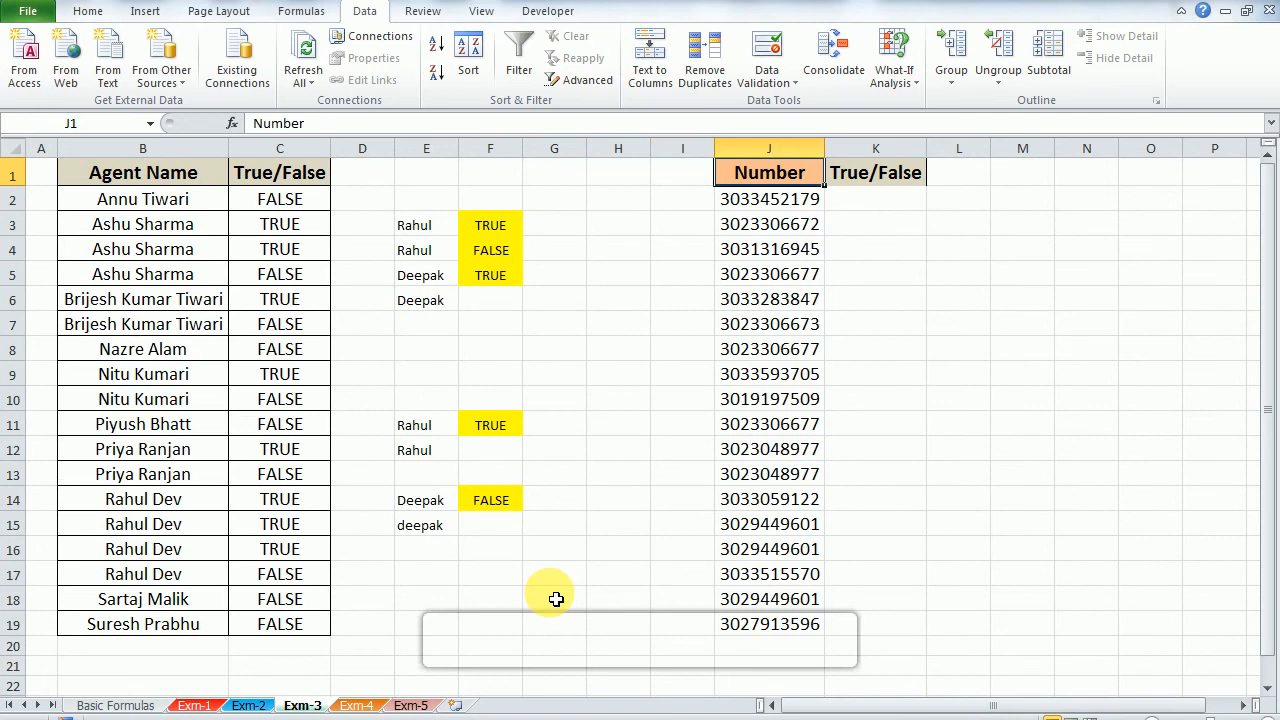
key("Right")
key("Down")
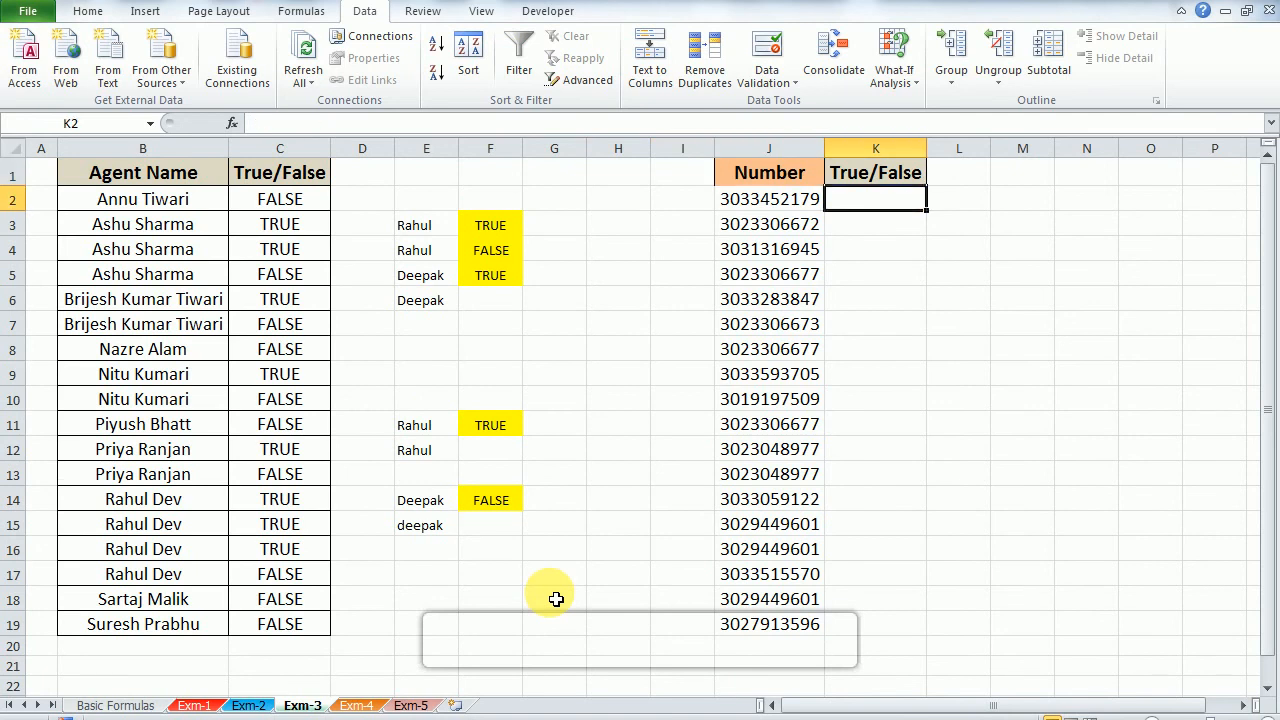
key("Left")
key("ctrl+shift+Down")
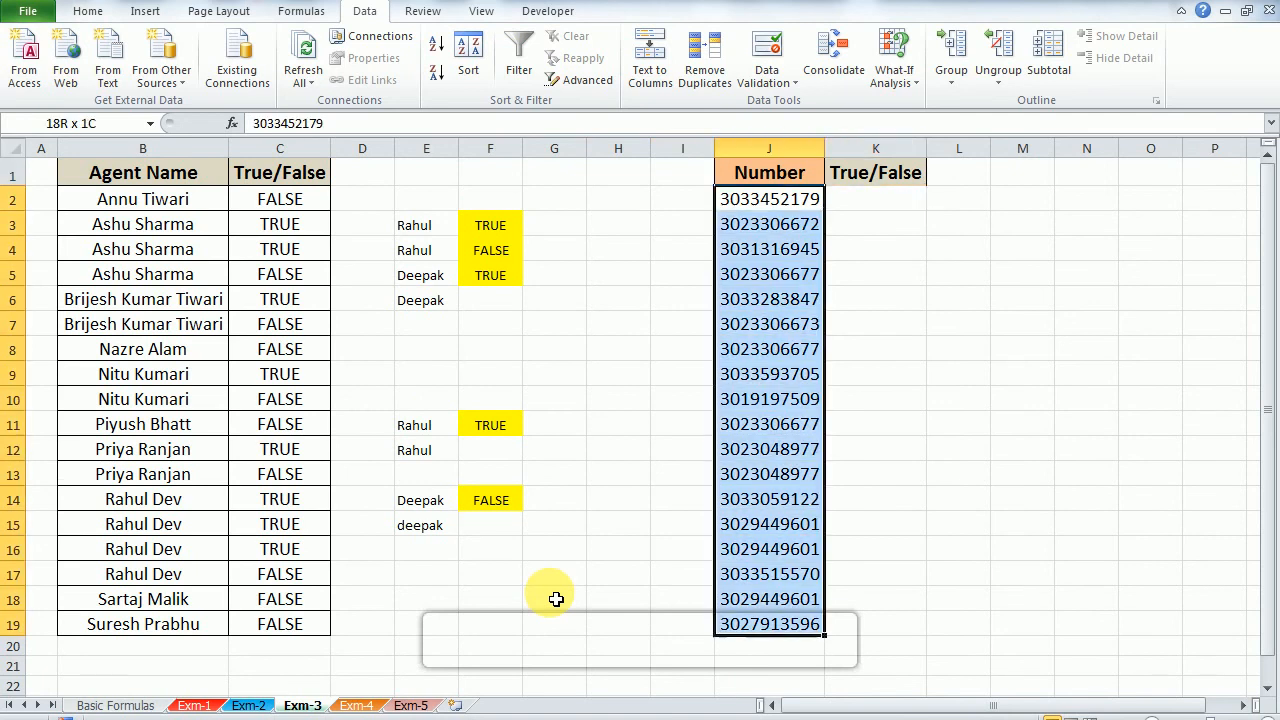
key("Up")
key("ctrl+shift+Down")
key("shift+Right")
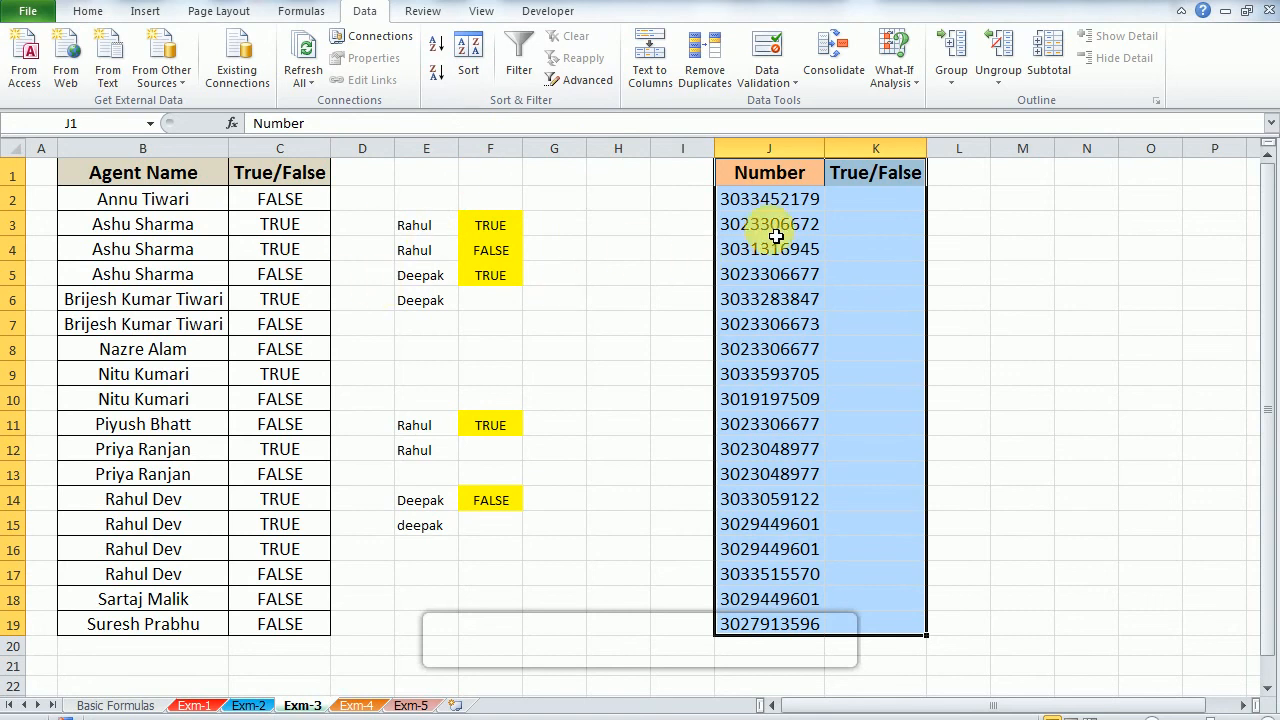
left_click(787, 176)
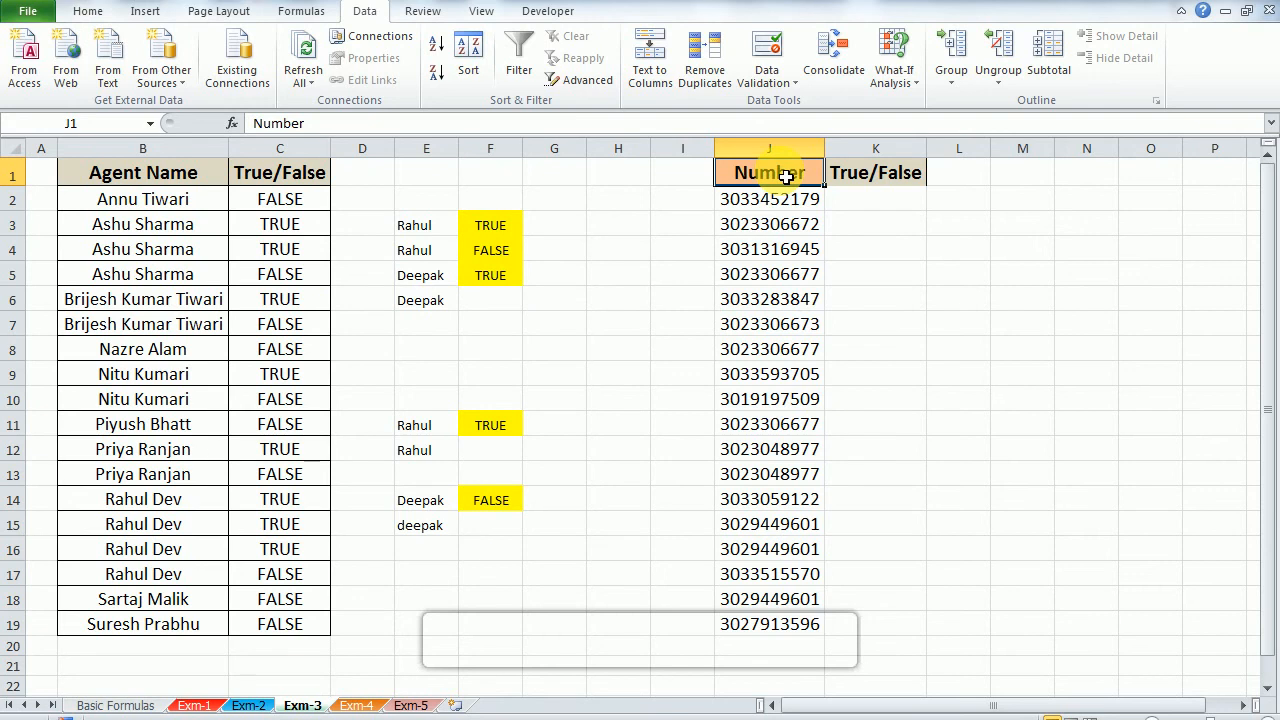
key("ctrl+shift+Down")
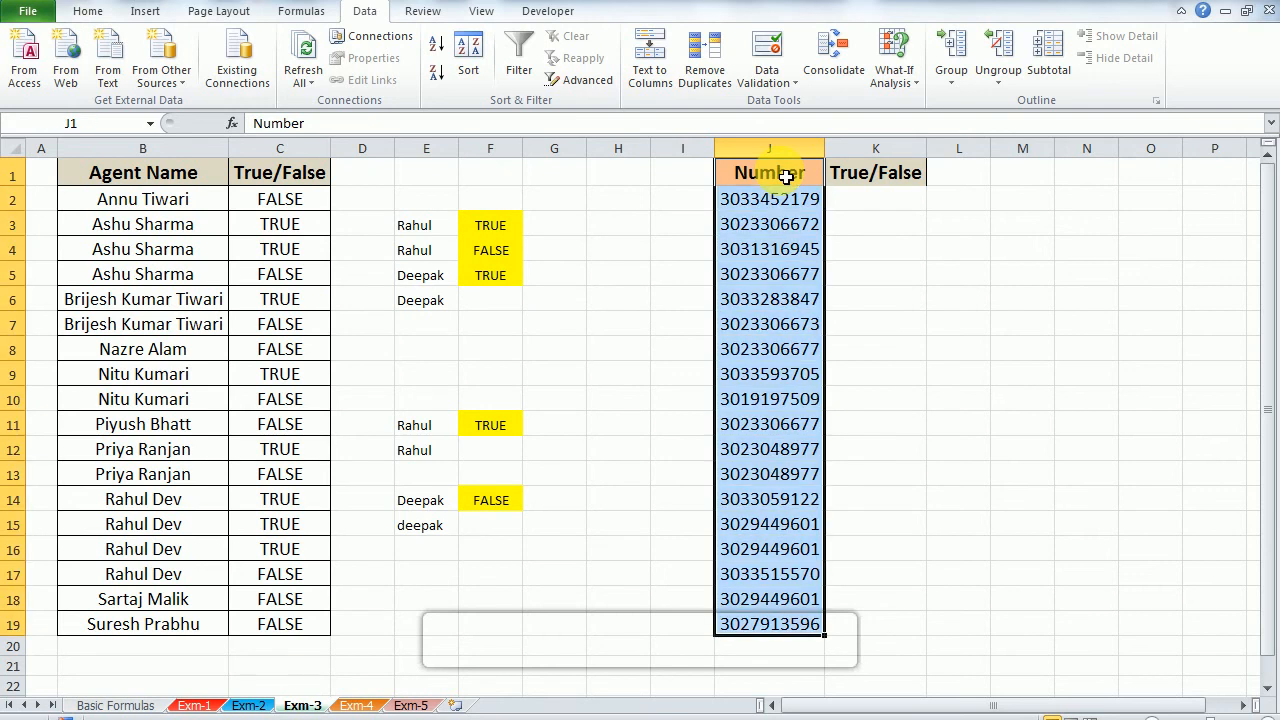
key("ctrl+shift+l")
left_click(787, 176)
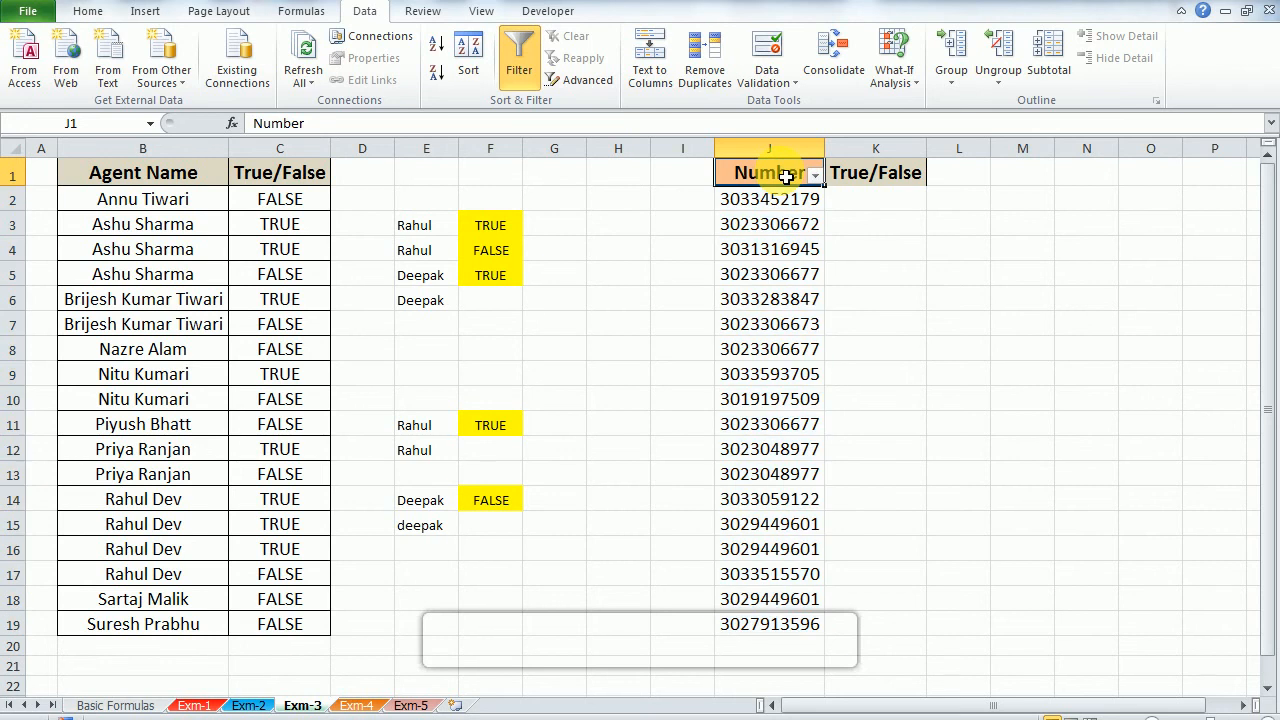
key("alt+Down")
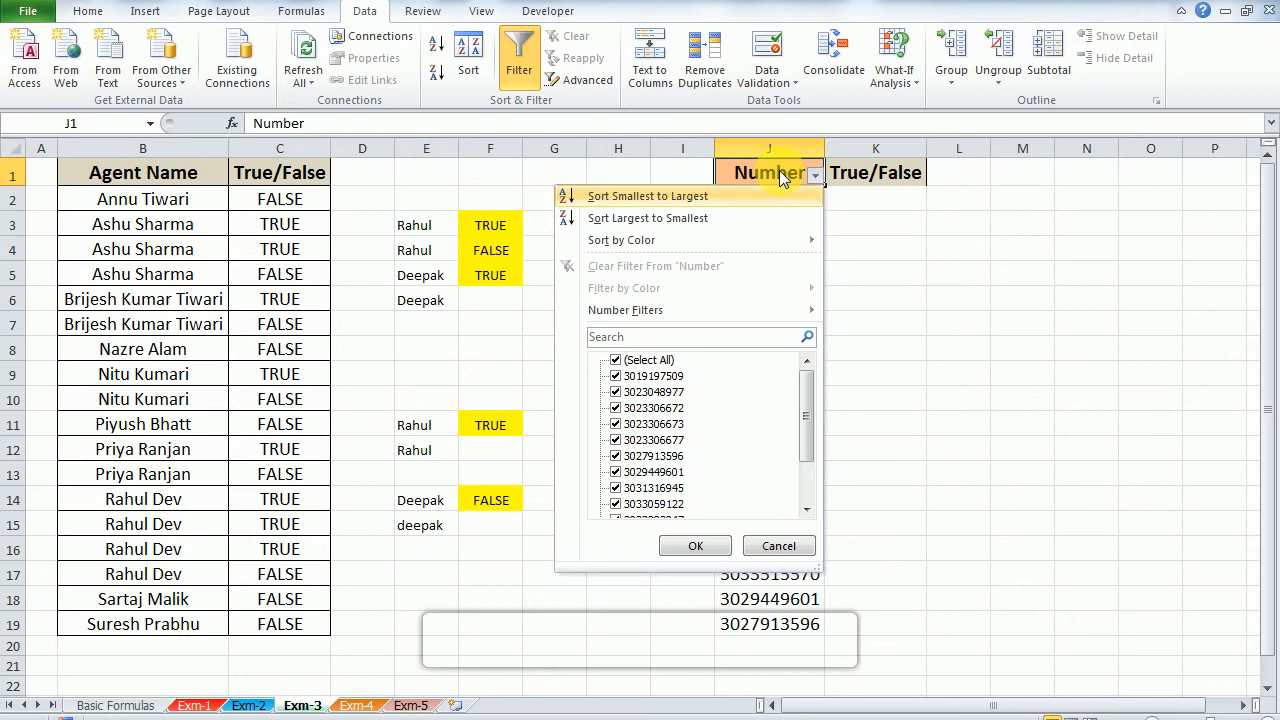
key("Down")
key("Up")
key("Down")
key("Up")
key("Down")
key("Up")
key("Down")
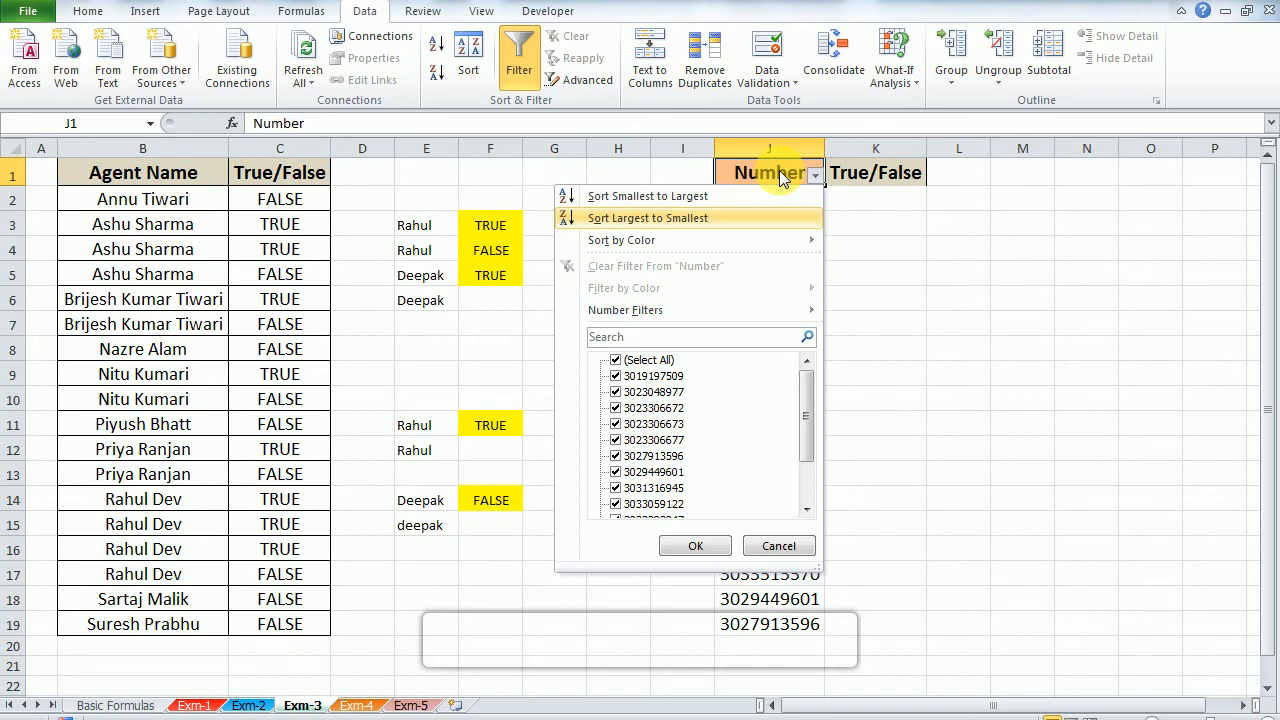
key("Return")
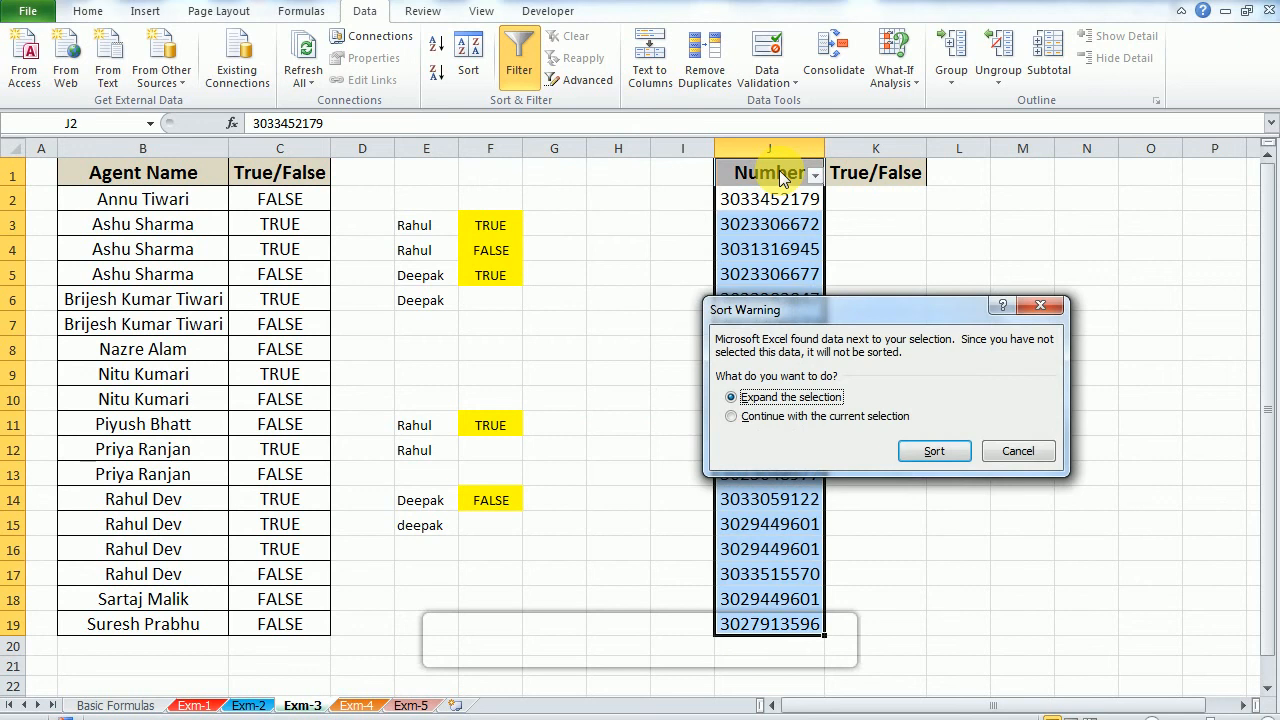
key("Escape")
key("ctrl+shift+l")
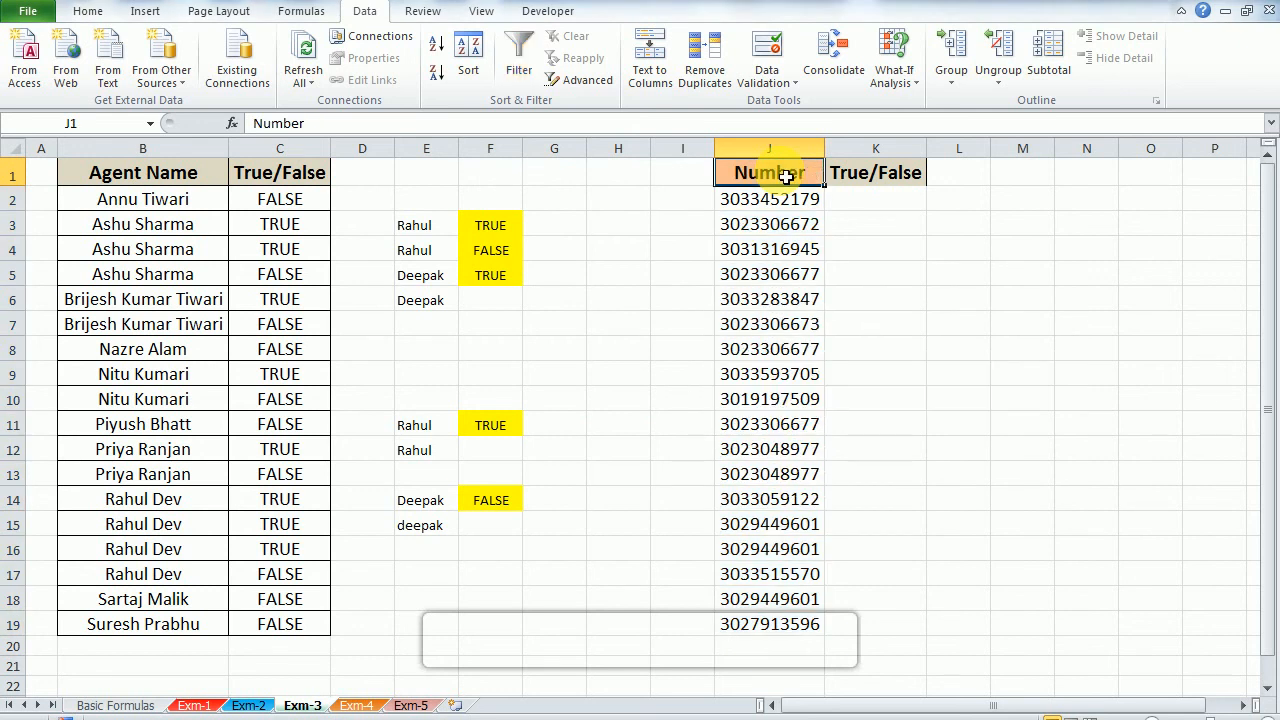
Step: Add filters to the whole Number table J1:K19 and sort it by Number from largest to smallest
key("ctrl+a")
key("ctrl+shift+l")
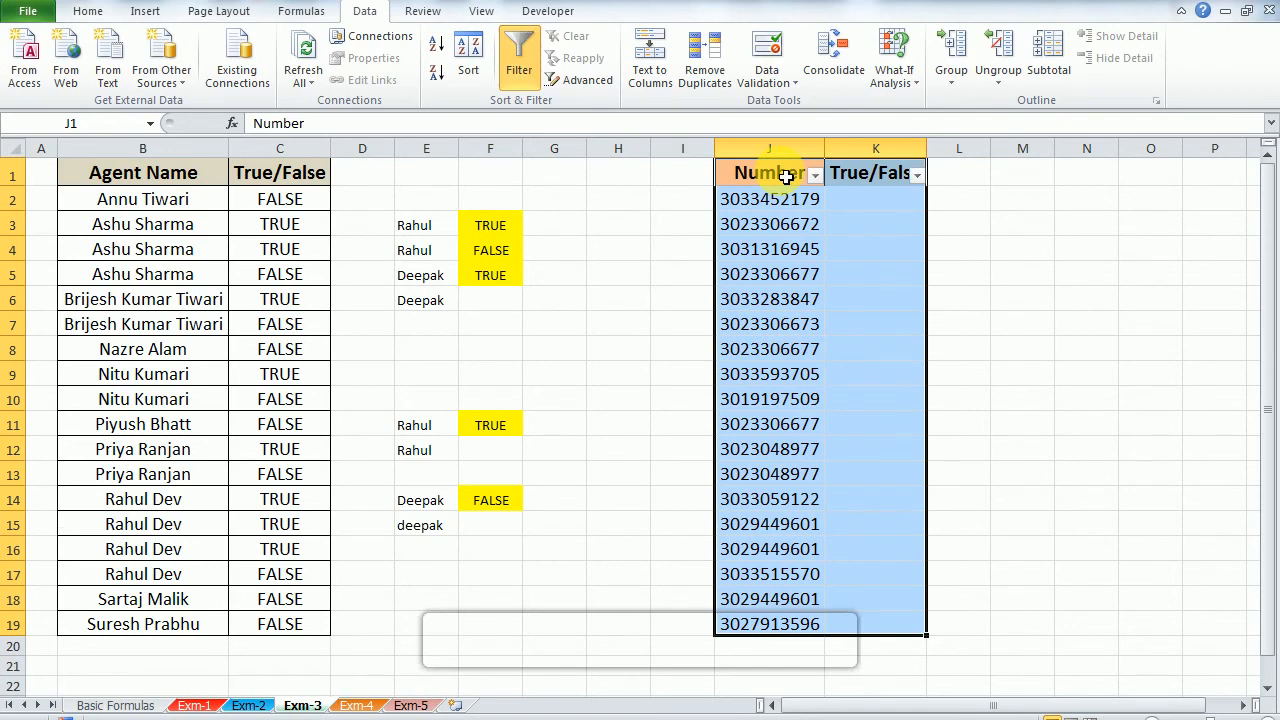
left_click(787, 176)
key("alt+Down")
key("Down")
key("Return")
Step: Enter the formula =J2=J3 in K2 and fill it down through K19
key("Down")
key("Right")
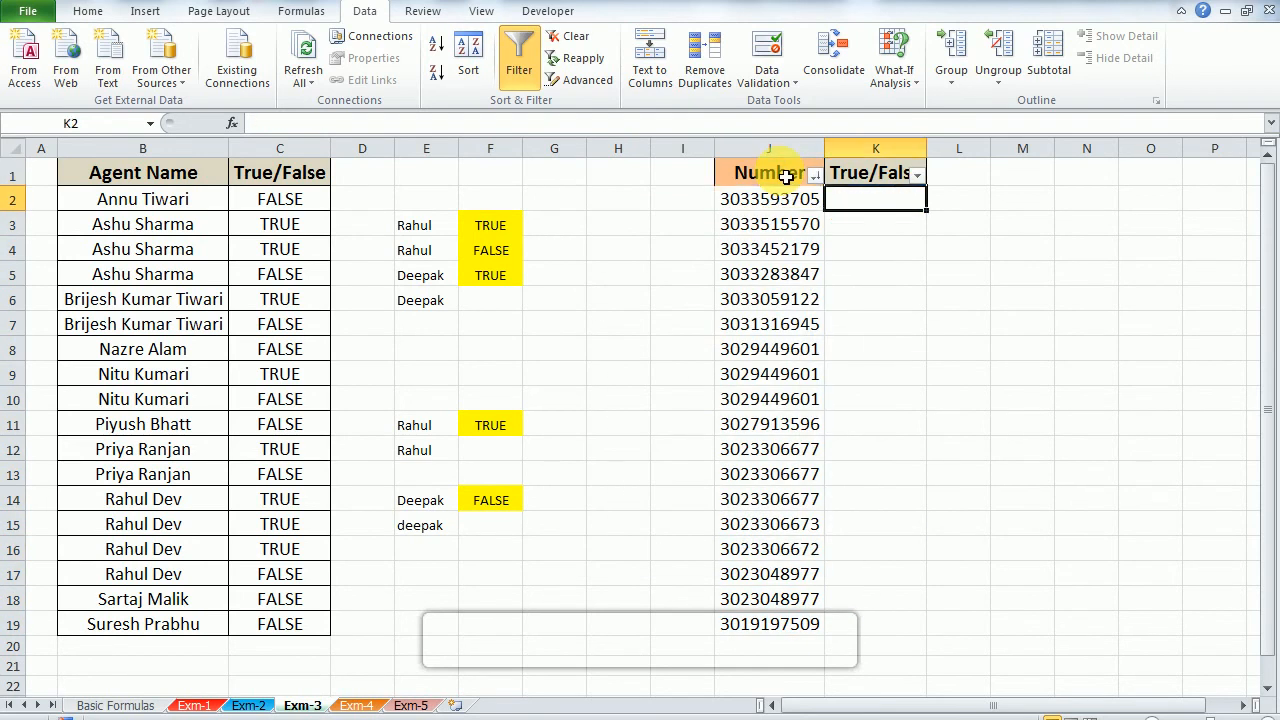
type("=")
key("Left")
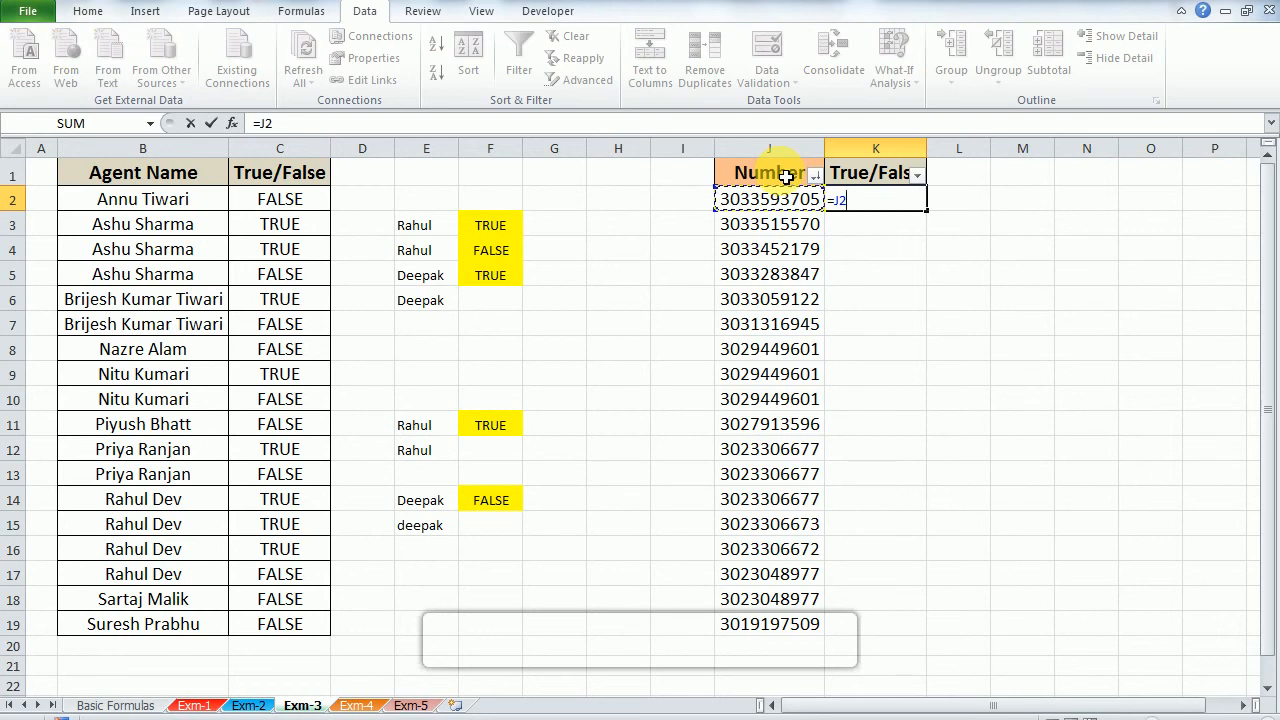
type("=")
key("Down")
key("Left")
key("Return")
key("Left")
key("Up")
key("ctrl+Down")
key("Right")
key("ctrl+shift+Up")
key("ctrl+d")
Step: Examine the comparison results in column K against the sorted numbers from row 2 down to row 8
key("ctrl+Up")
key("Down")
key("Down")
key("Down")
key("Up")
key("shift+Down")
key("shift+Down")
key("shift+Down")
key("shift+Down")
key("shift+Down")
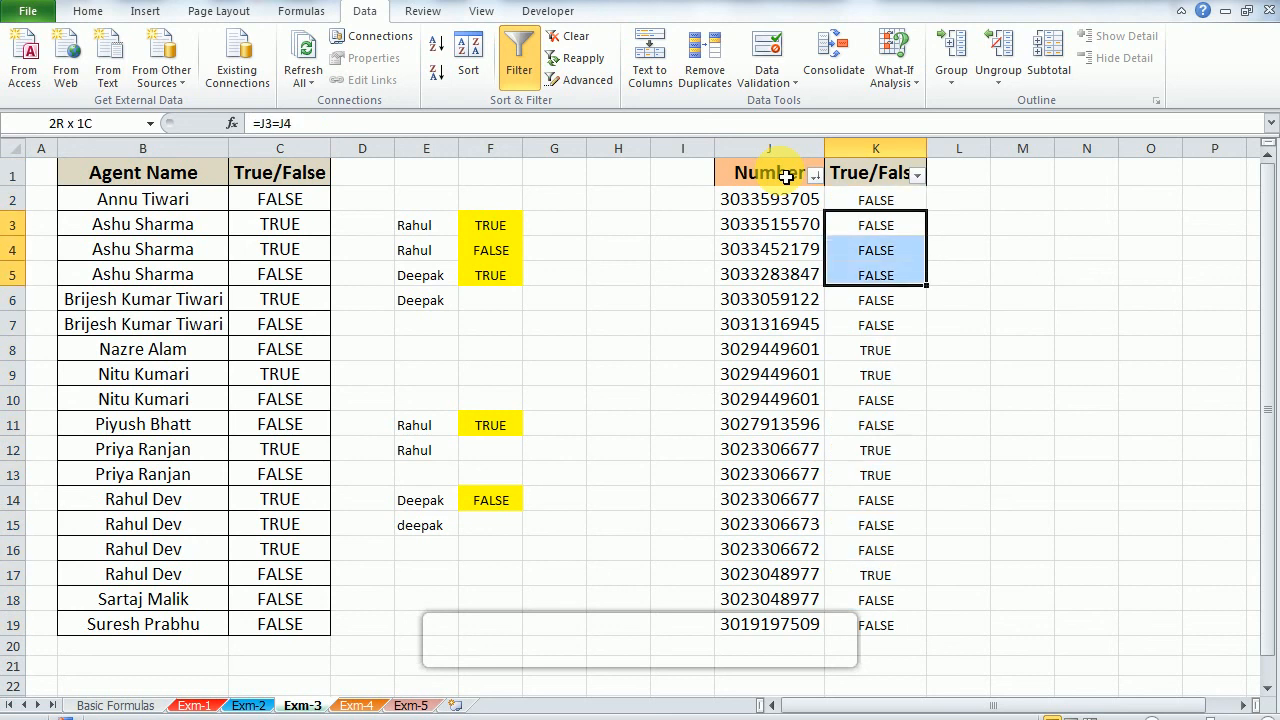
key("Up")
key("Down")
key("Down")
key("Down")
key("Left")
key("Down")
key("Down")
key("Down")
Step: Highlight the number and its comparison result in J8:K8 with yellow fill
key("shift+Right")
key("shift+Down")
key("shift+Up")
key("shift+Left")
key("shift+Right")
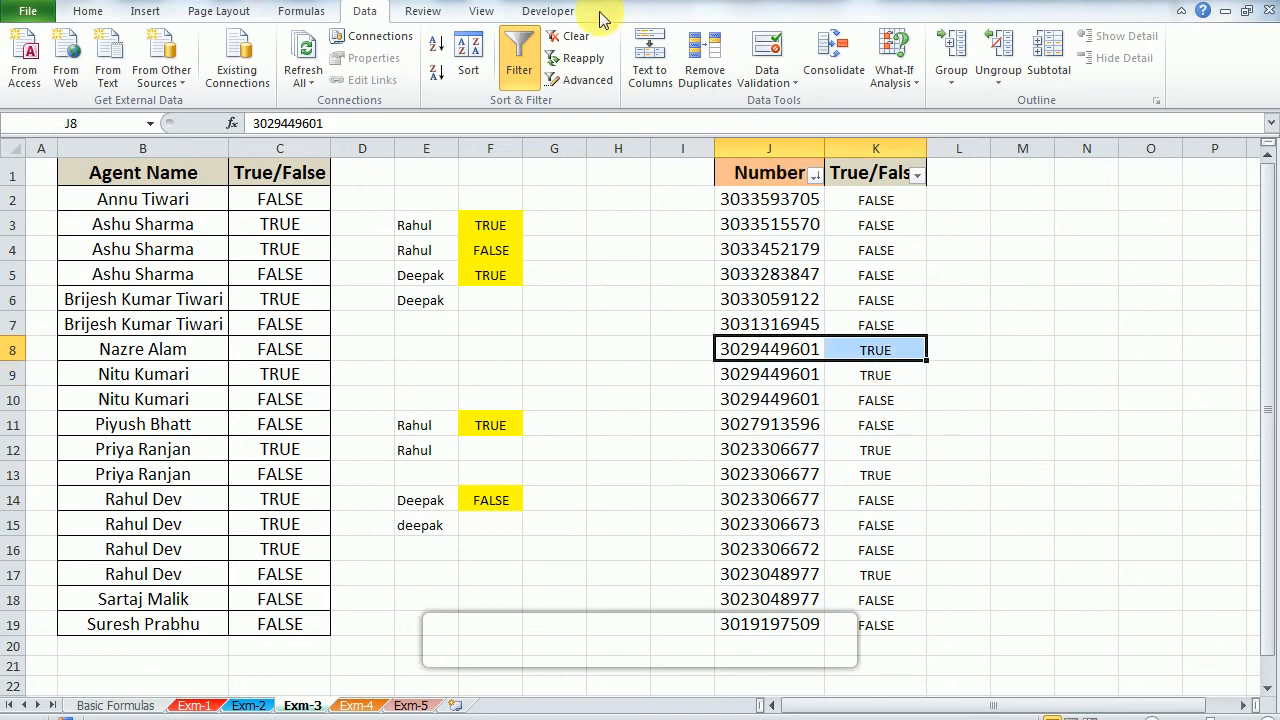
left_click(100, 14)
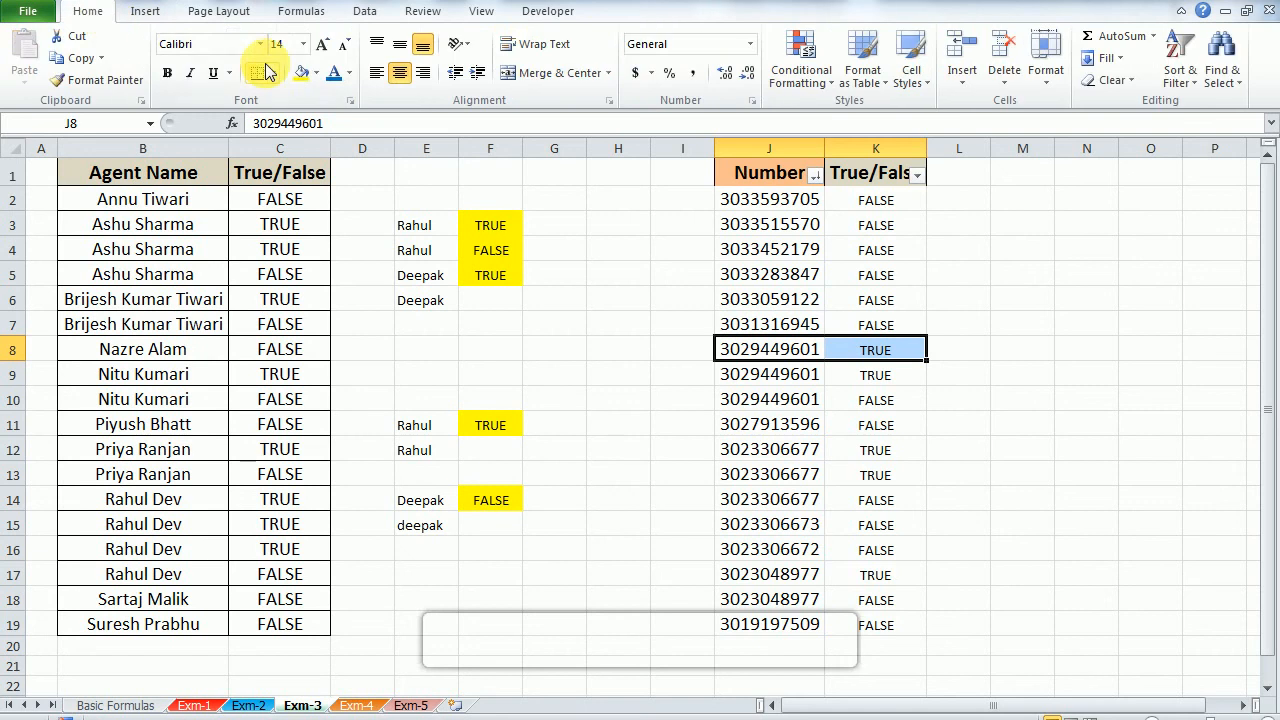
left_click(301, 80)
Step: Compare the highlighted row 8 of the Number table with the number and result in row 9
key("Down")
key("Up")
key("shift+Right")
key("shift+Down")
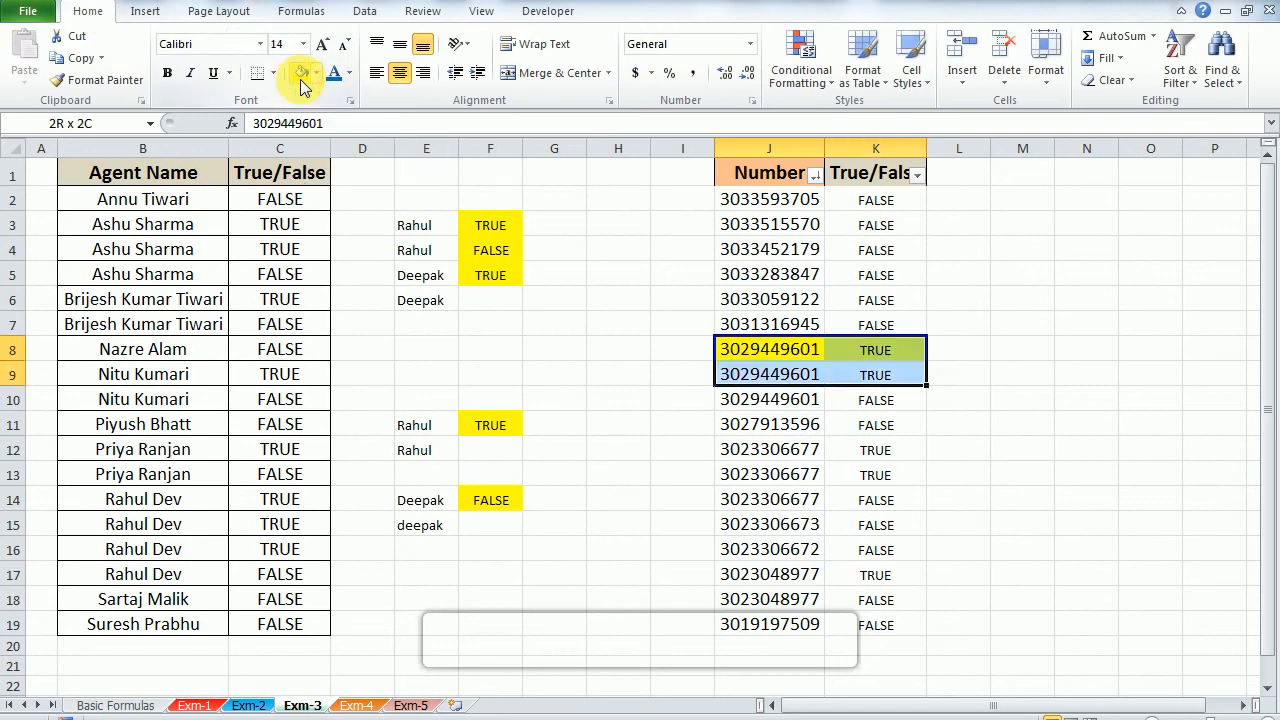
key("Down")
key("shift+Right")
key("Up")
key("Down")
key("Right")
key("Left")
key("Up")
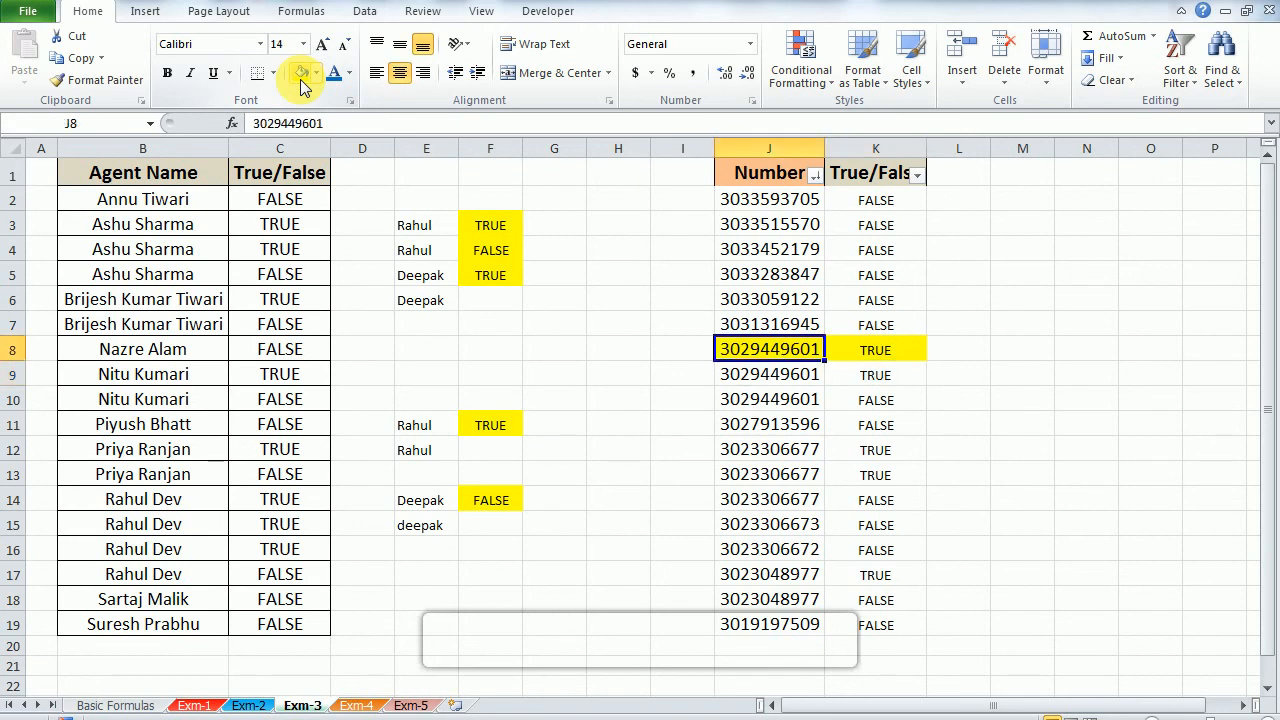
key("shift+Down")
key("shift+Right")
Step: Examine the numbers and comparison results in rows 12 to 13 and 17 to 18 of the Number table
key("Down")
key("Down")
key("Down")
key("Down")
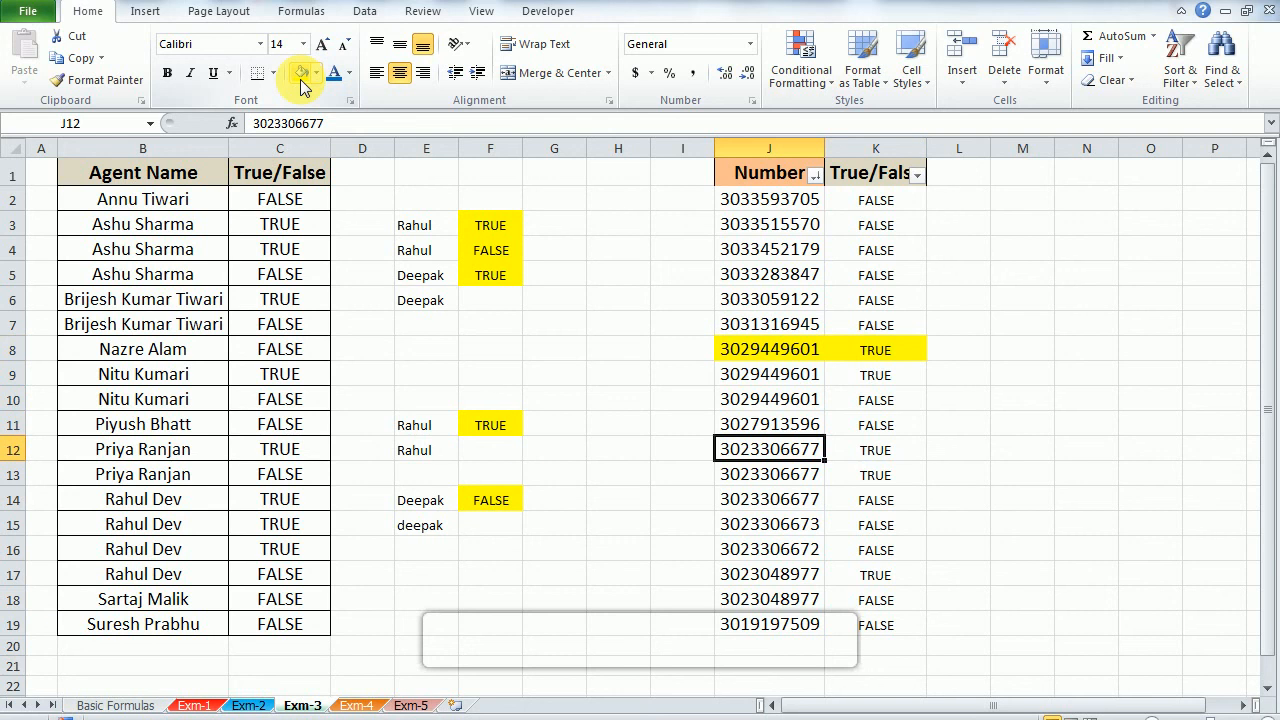
key("Right")
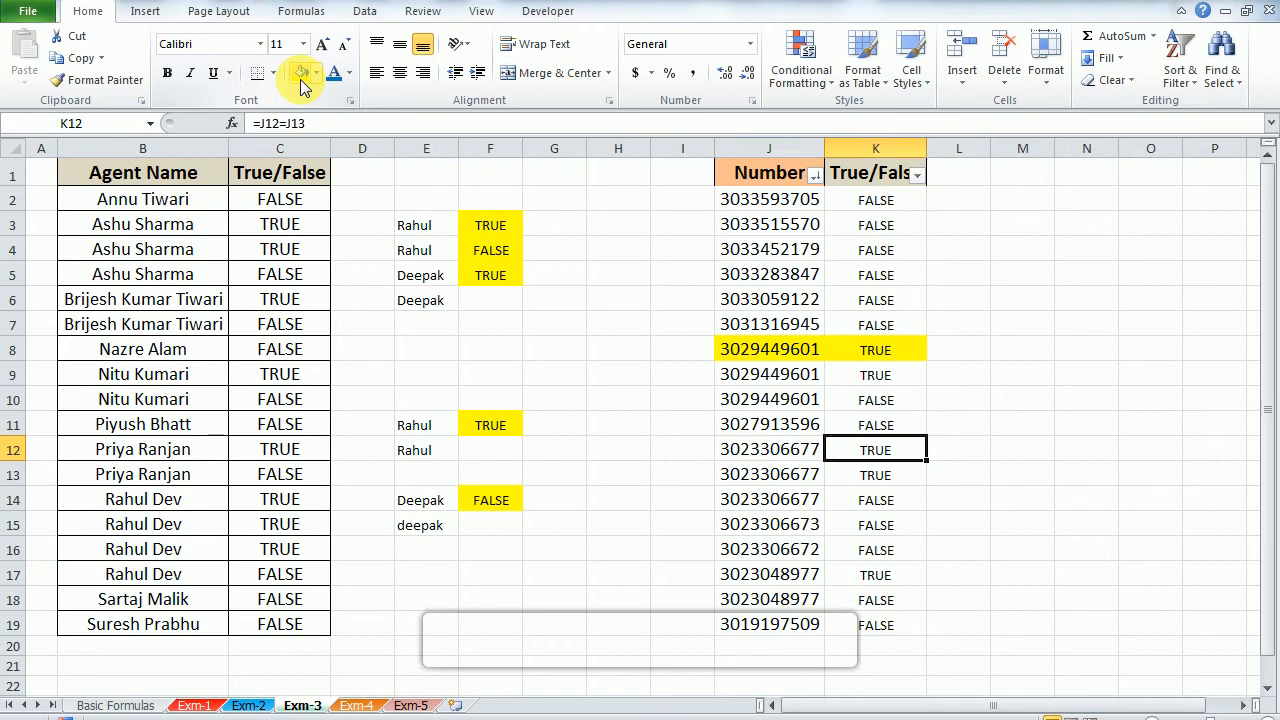
key("Left")
key("shift+Right")
key("shift+Down")
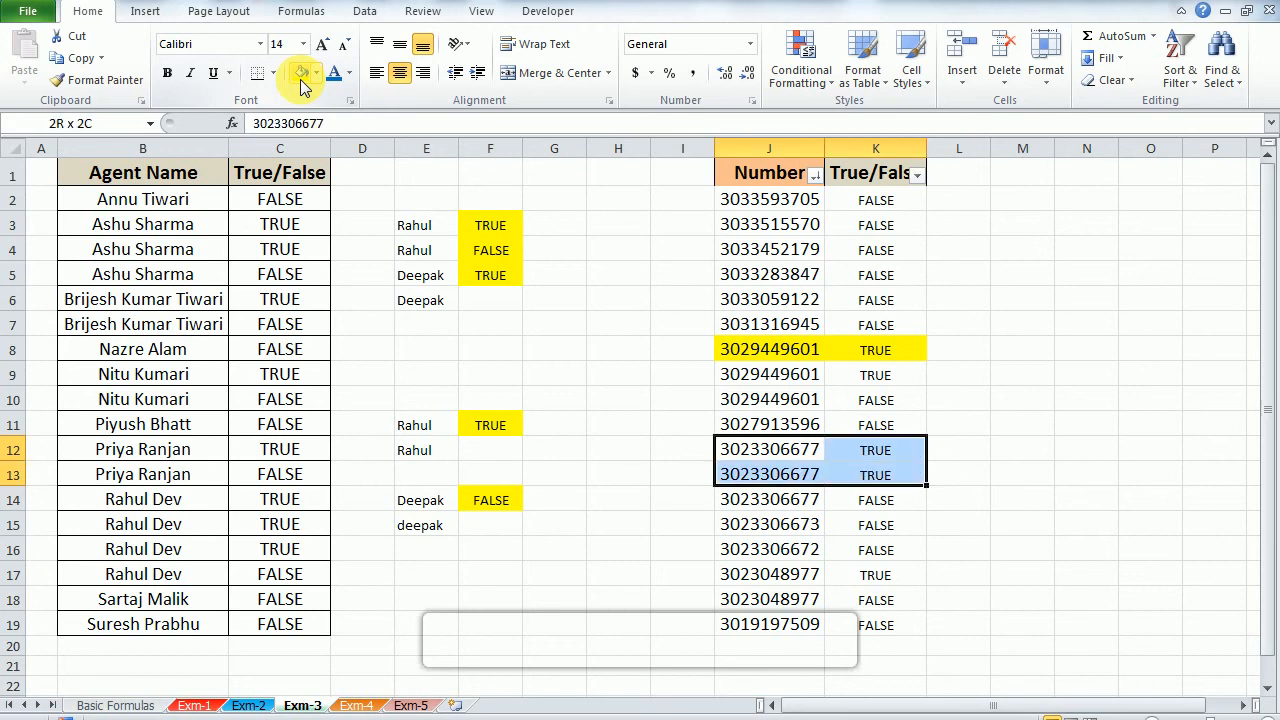
key("Down")
key("Down")
key("Down")
key("Down")
key("Down")
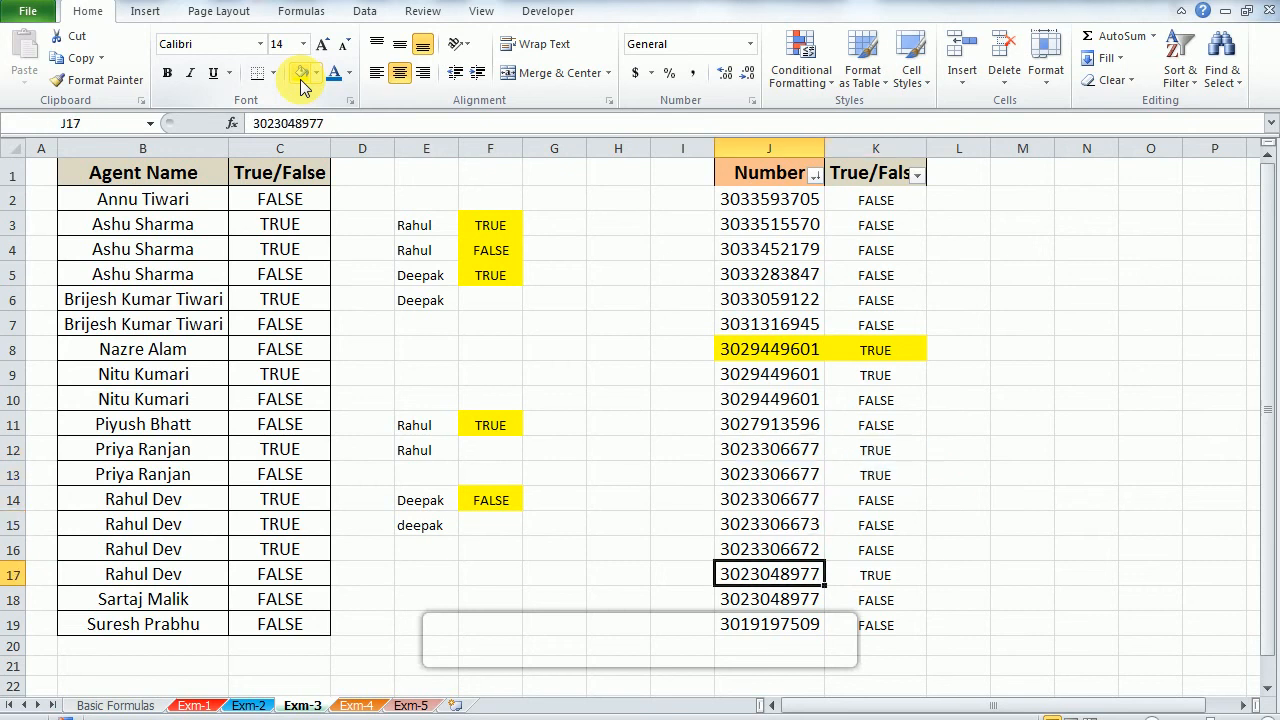
key("shift+Right")
key("shift+Down")
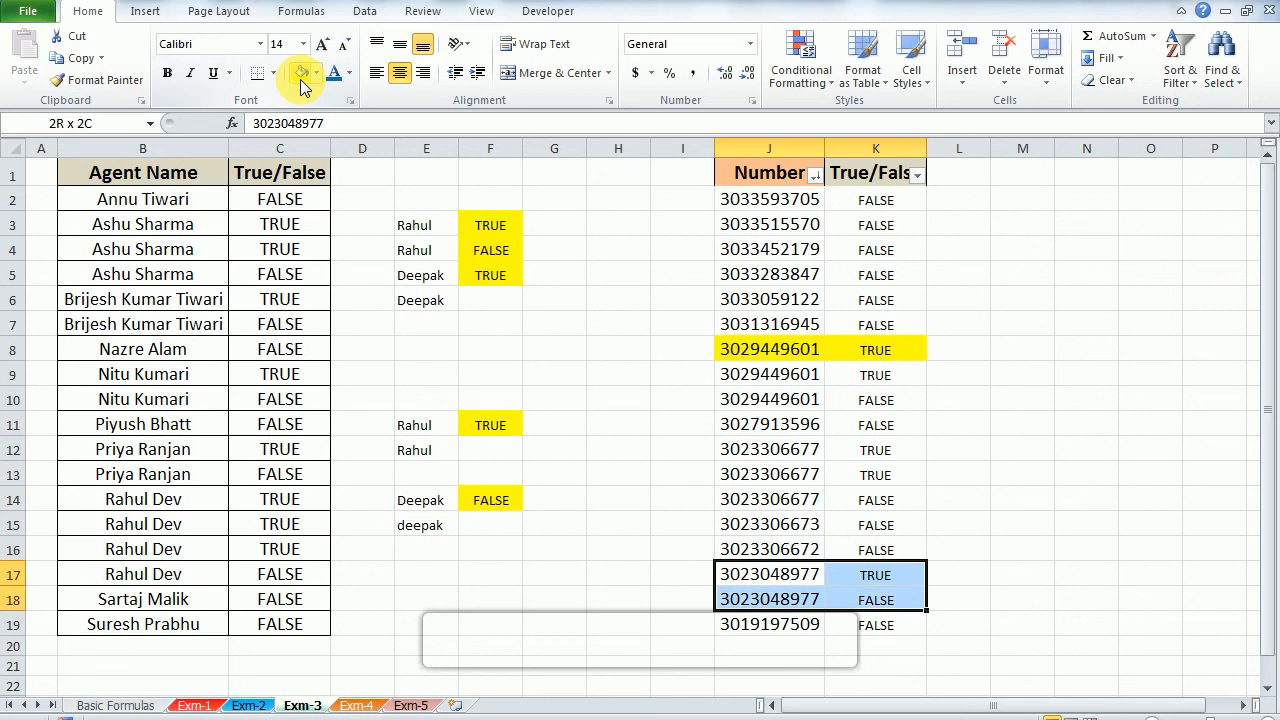
Step: Filter the Number table's True/False column to show only the TRUE rows and select the filtered results
key("Up")
key("Up")
key("Up")
key("Right")
key("ctrl+Up")
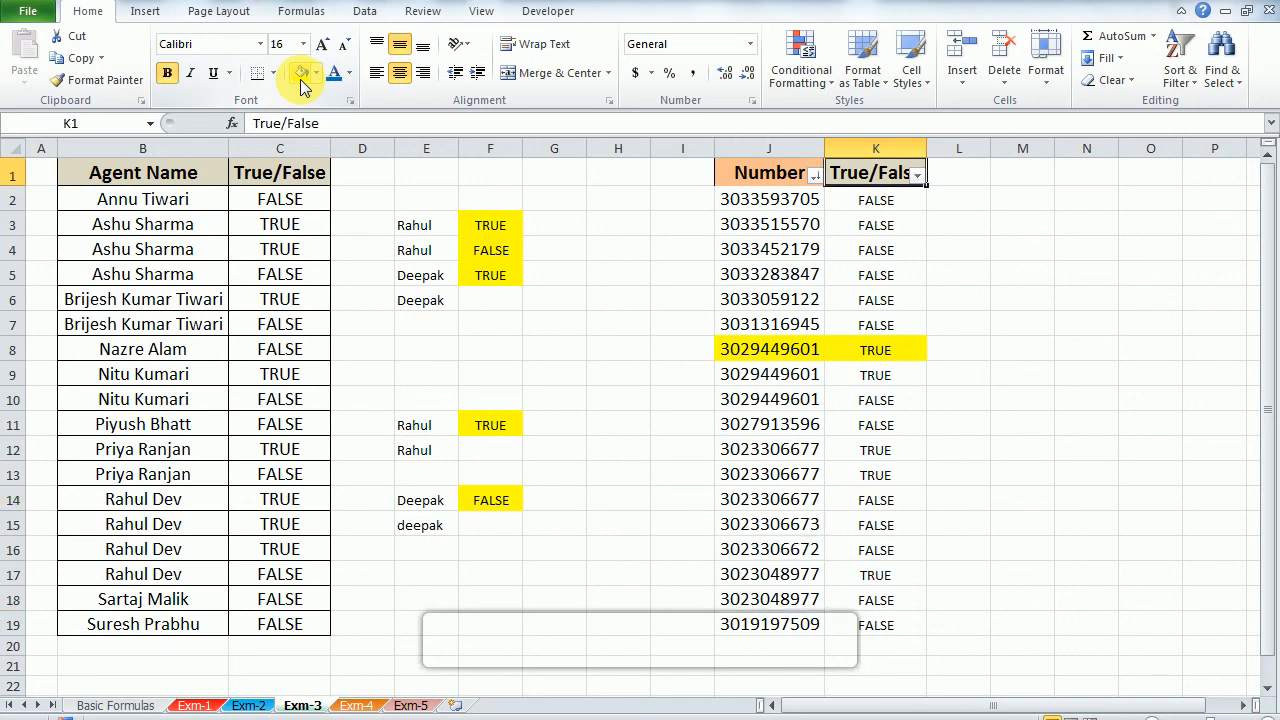
key("super+Down")
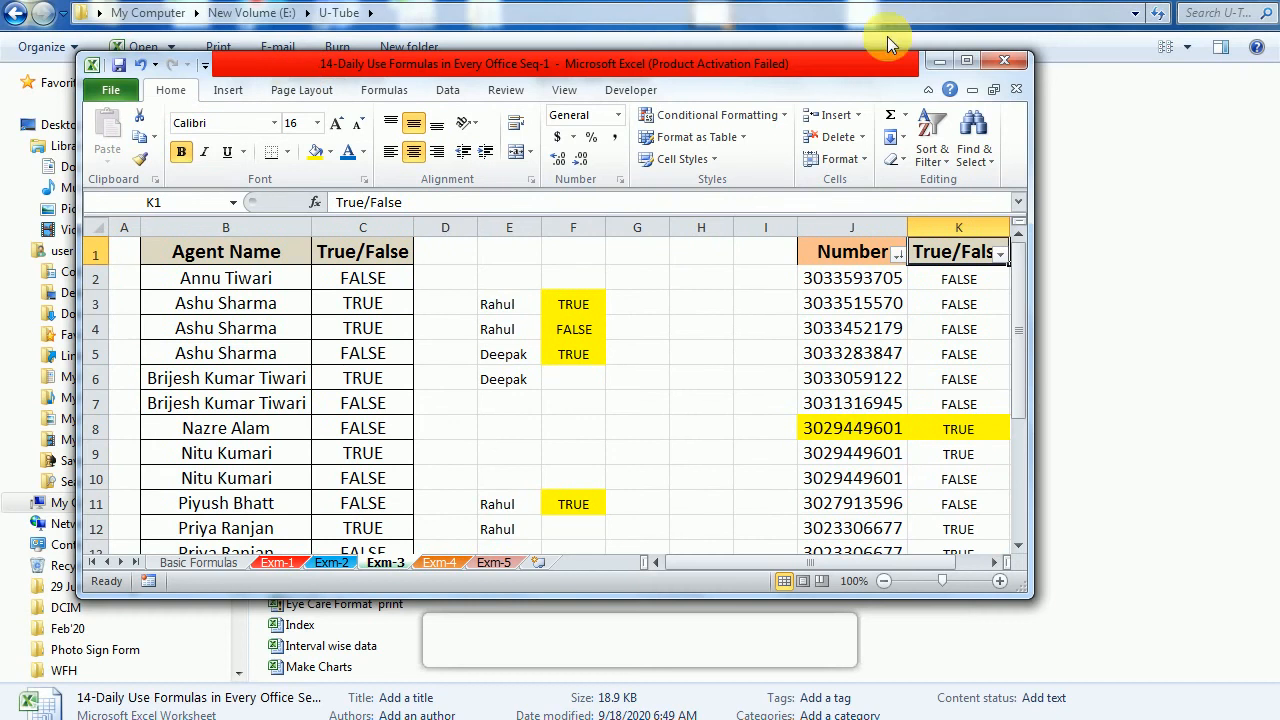
left_click(968, 60)
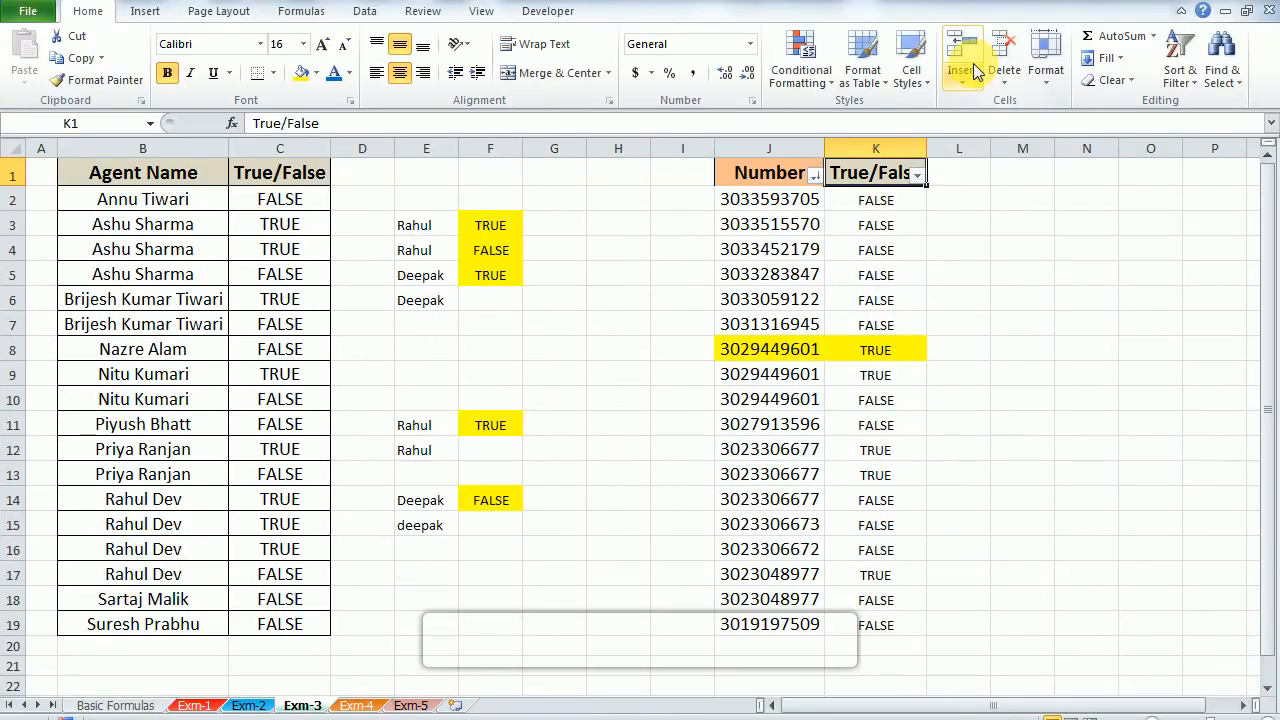
key("alt+Down")
key("e")
key("Down")
key("Down")
key("Down")
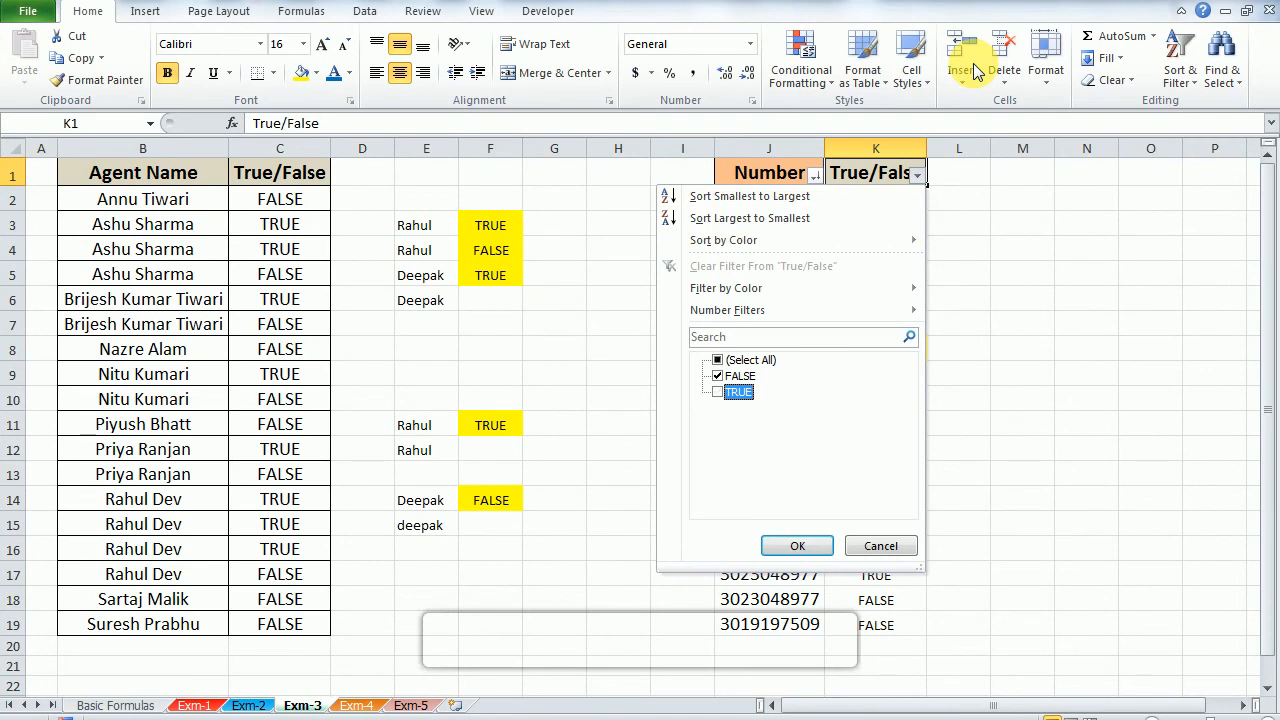
key("Up")
key("space")
key("Down")
key("space")
key("Return")
key("ctrl+shift+Down")
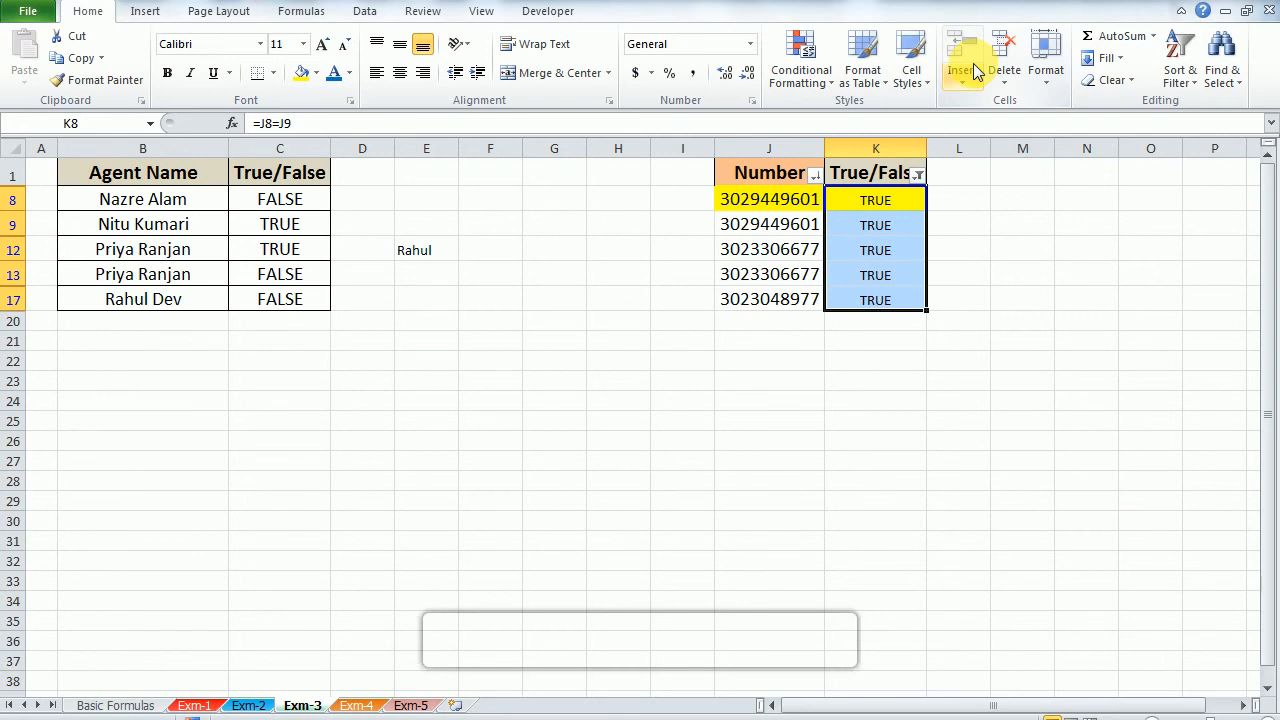
Step: Switch the True/False column filter to show only the FALSE rows and select the filtered results
key("ctrl+Up")
key("alt+Down")
key("Down")
key("Down")
key("e")
key("Down")
key("Down")
key("Down")
key("Up")
key("space")
key("Return")
key("Down")
key("ctrl+shift+Down")
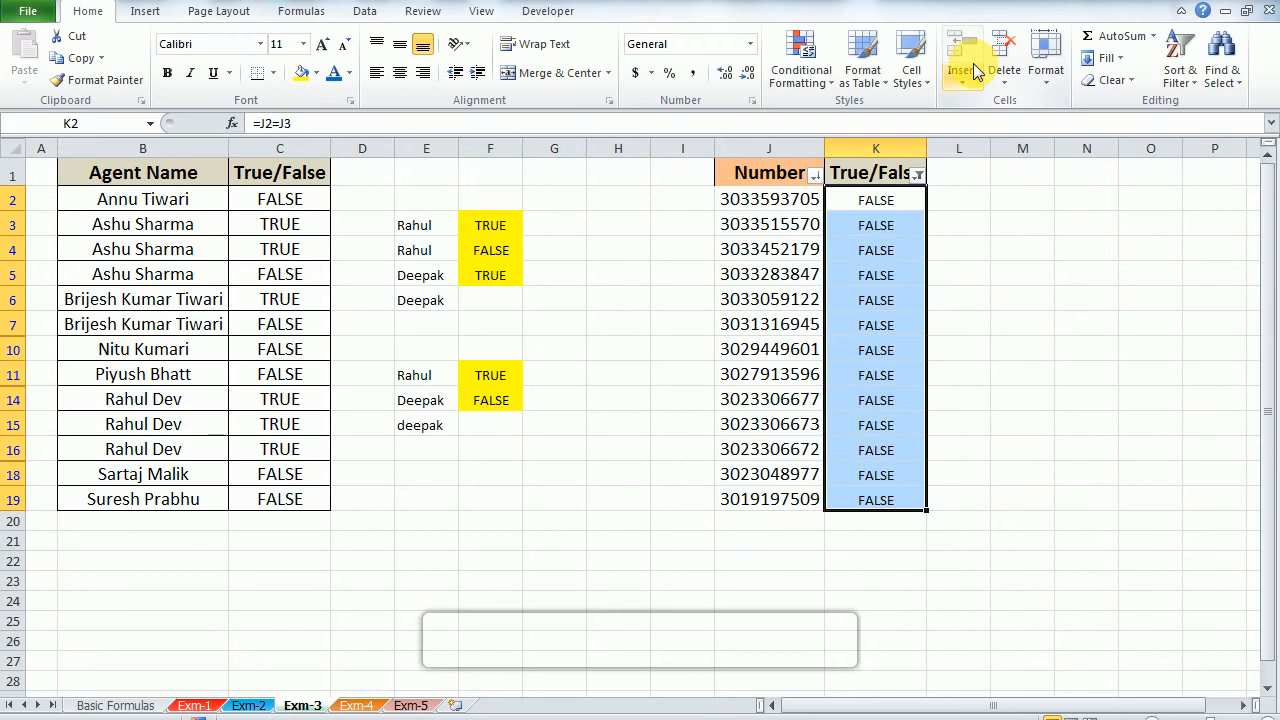
Step: Remove the filter from the Number table so all its rows are displayed
key("ctrl+Up")
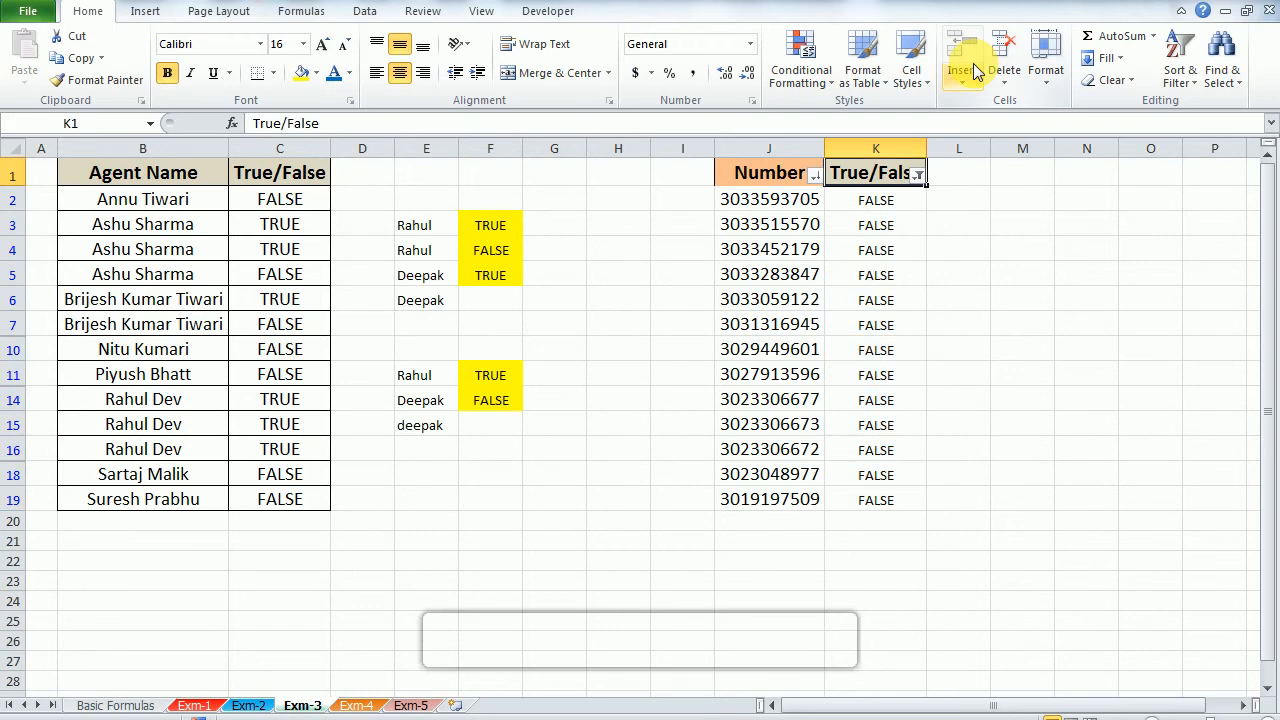
key("ctrl+shift+l")
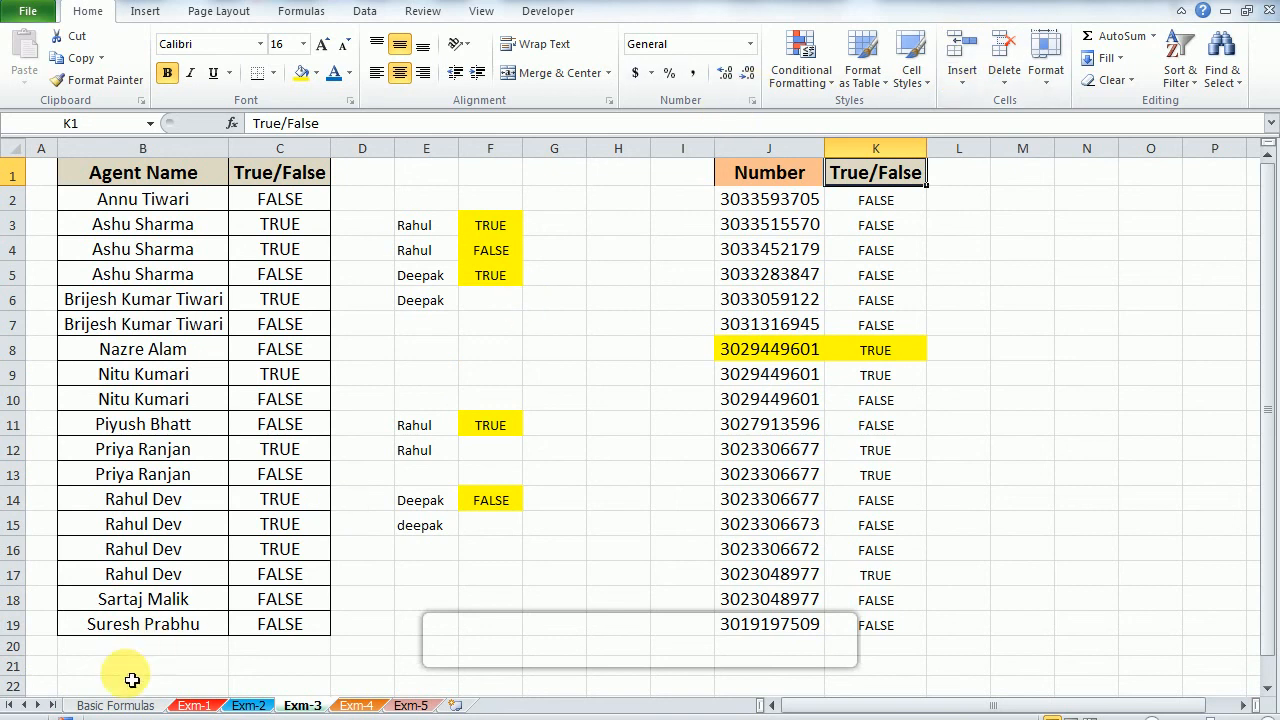
Step: Return to the Basic Formulas sheet and select the fourth topic, Len, Trunc, Rept
left_click(104, 706)
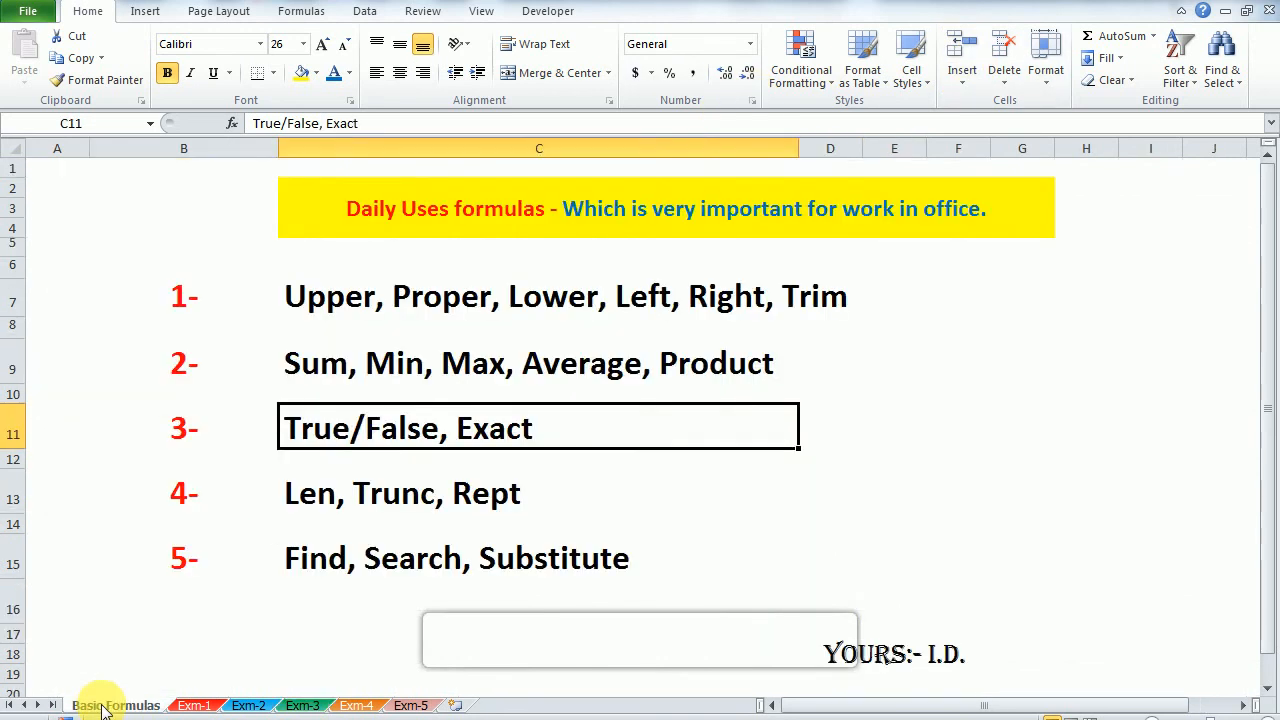
left_click(365, 502)
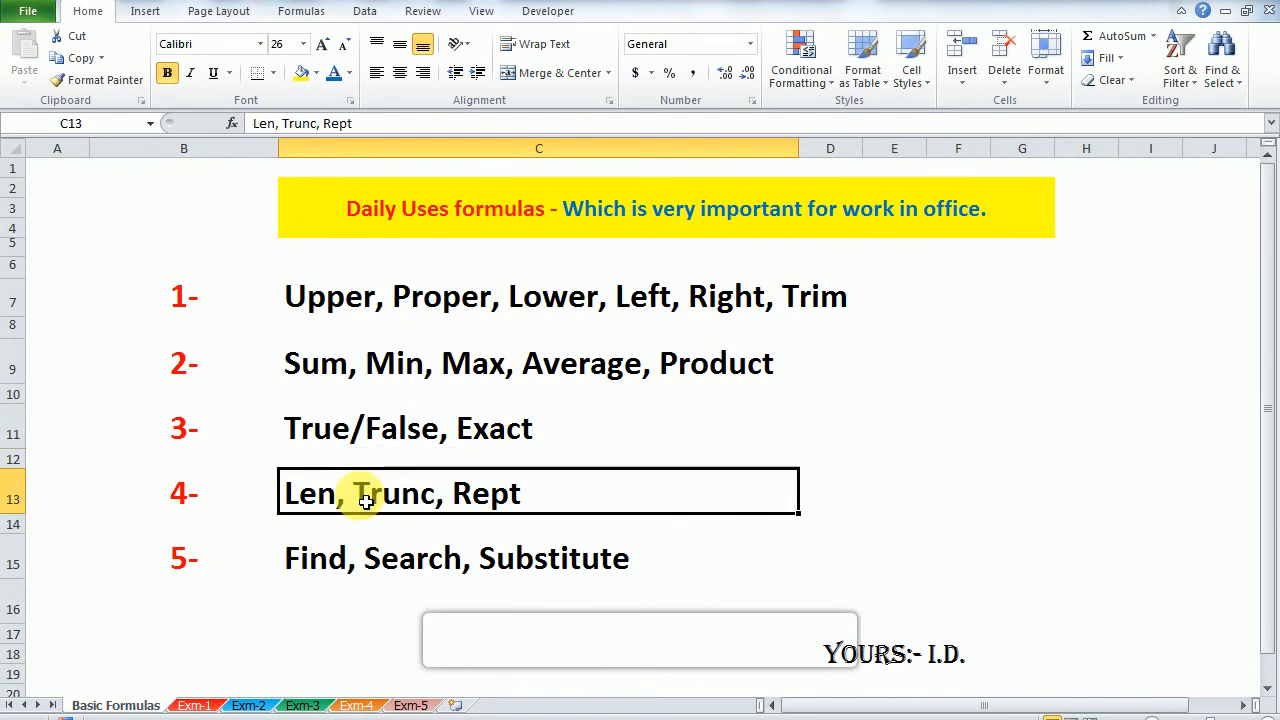
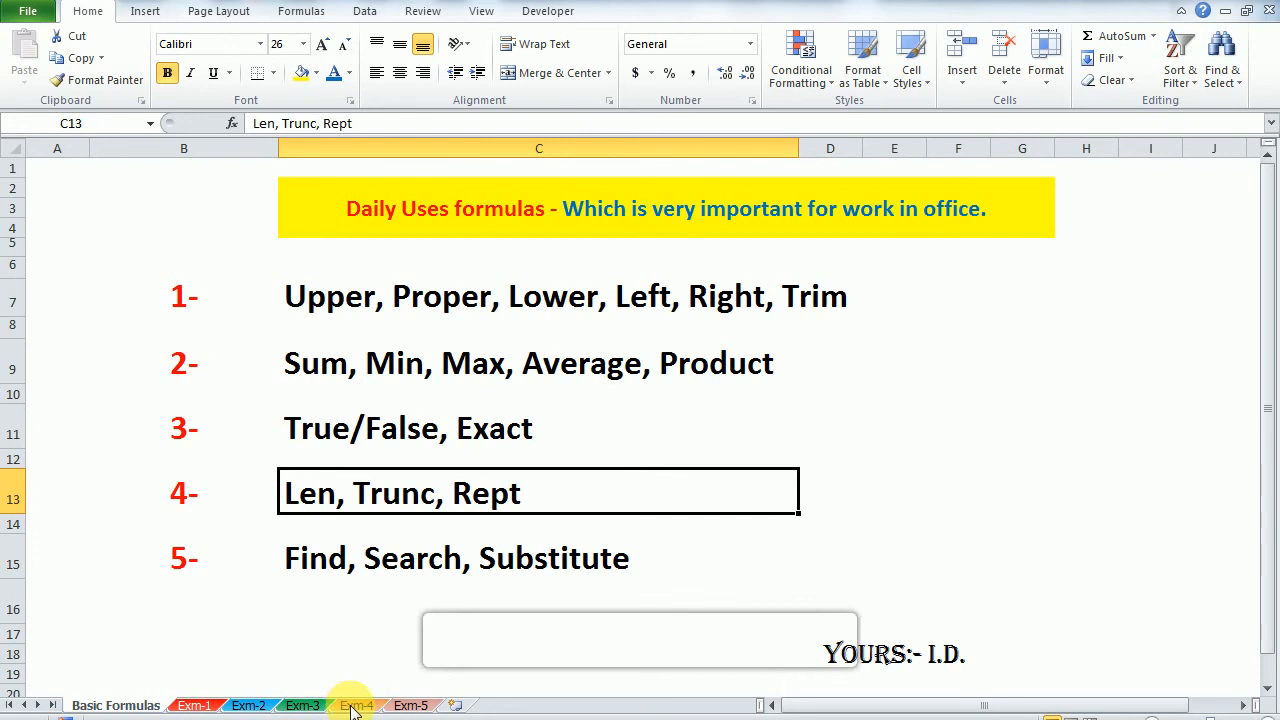
Step: Open the Exm-4 sheet and clear the existing Len results in D2:D19
left_click(354, 706)
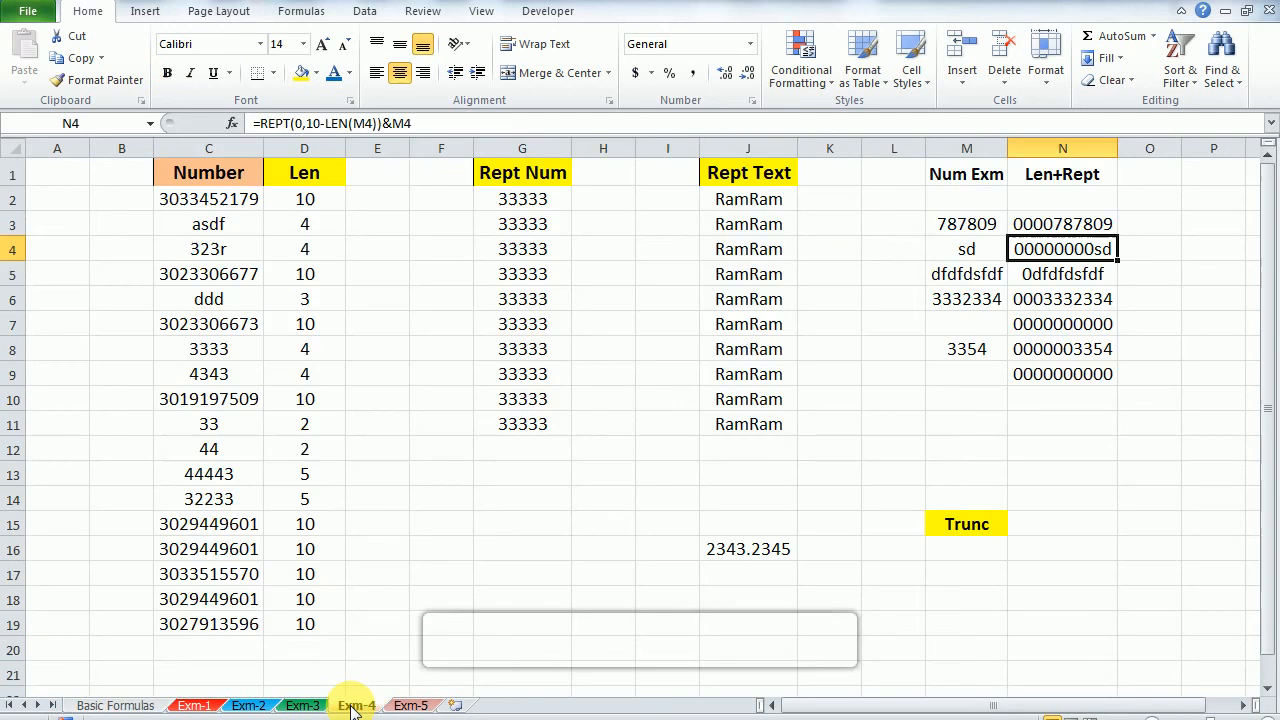
key("Up")
key("Left")
key("Left")
key("Left")
key("Left")
key("Up")
key("Up")
key("Left")
key("Left")
key("Left")
key("Left")
key("Left")
key("Down")
key("Left")
key("Left")
key("Right")
key("ctrl+shift+Down")
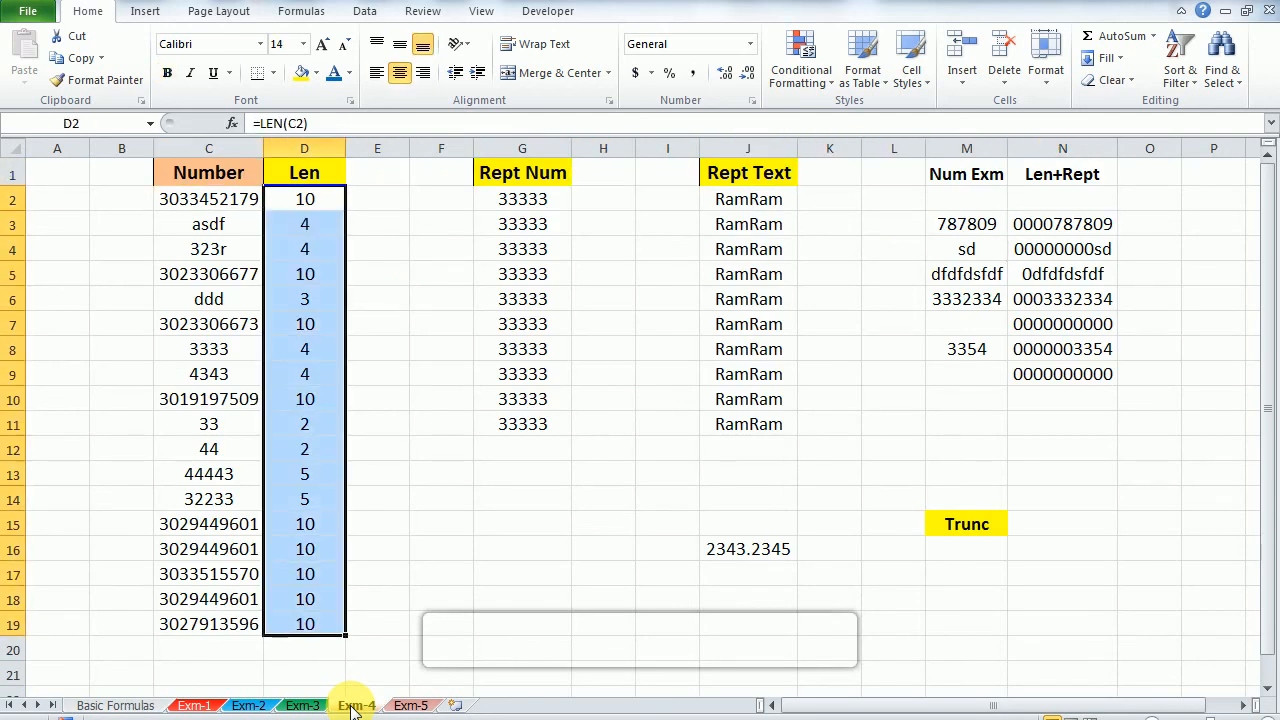
key("Delete")
Step: Clear the existing results under the Rept Num and Rept Text headings
key("Up")
key("Down")
key("Right")
key("Right")
key("Right")
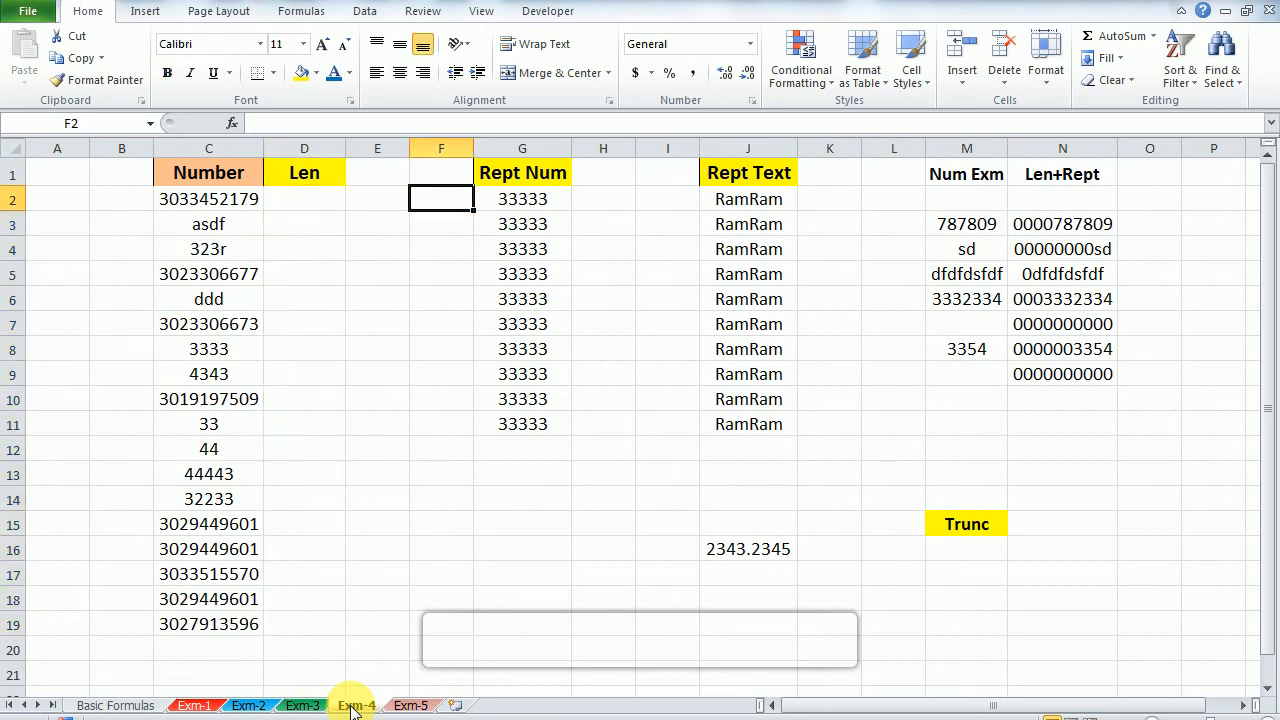
key("ctrl+shift+Down")
key("Delete")
key("Right")
key("Right")
key("Right")
key("ctrl+shift+Down")
key("Delete")
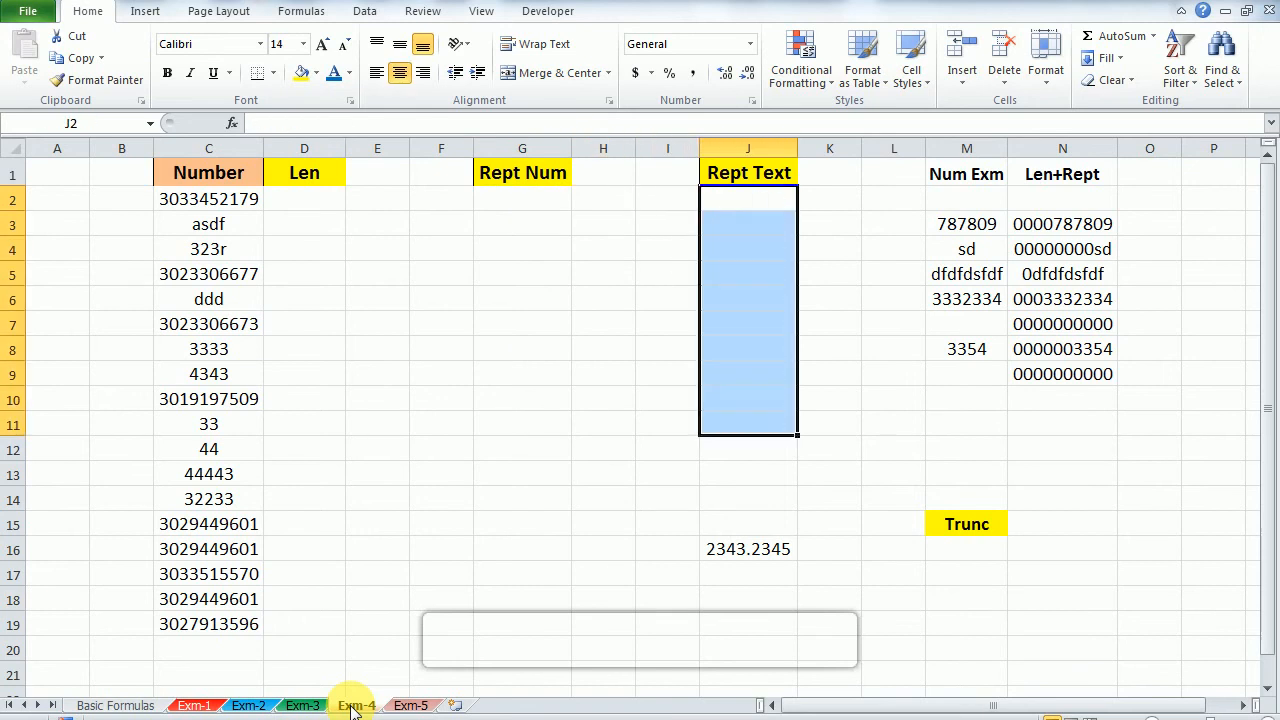
Step: Enter =LEN(C2) in D2 to count the characters of the first Number entry
key("Home")
key("Right")
key("Right")
key("Right")
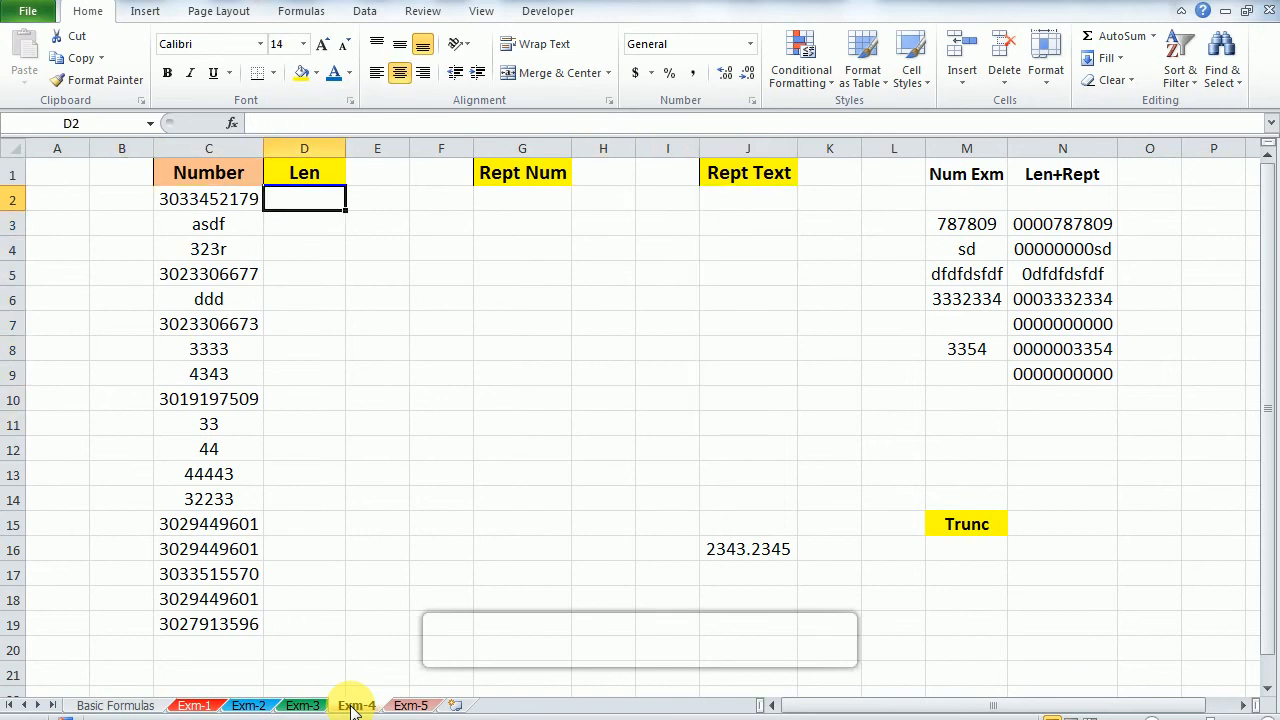
type("=len")
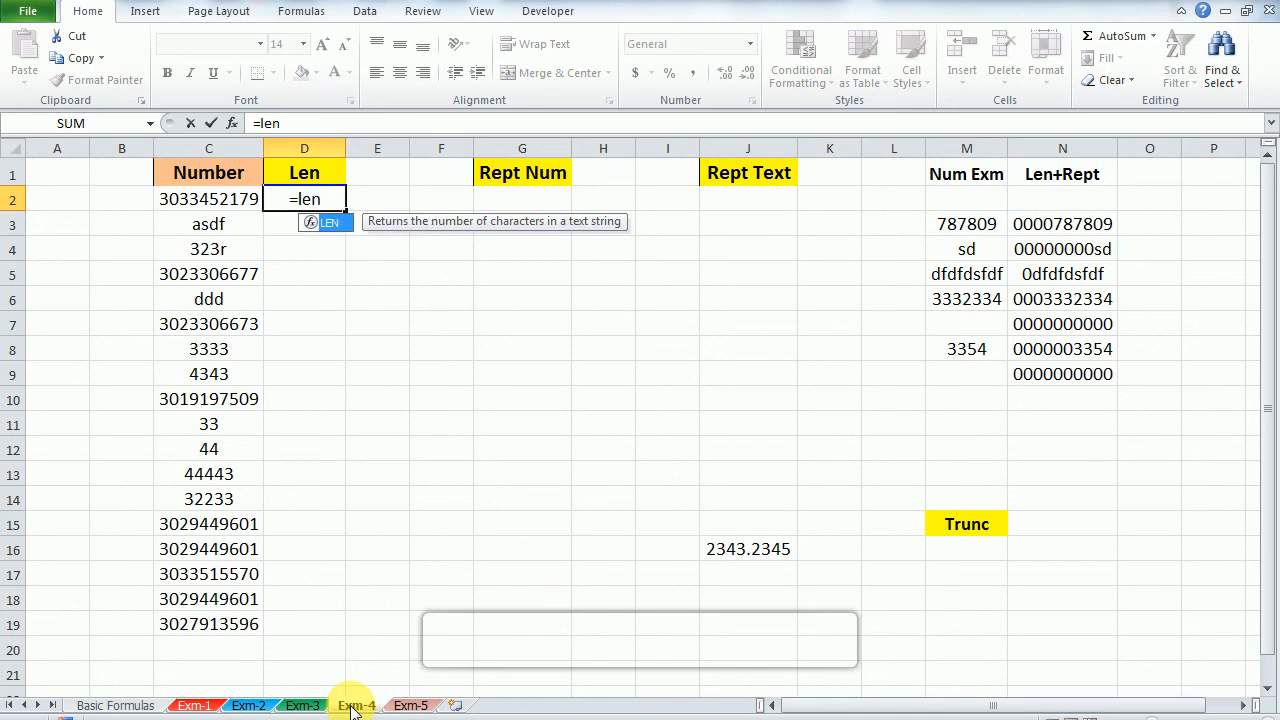
key("Tab")
key("Left")
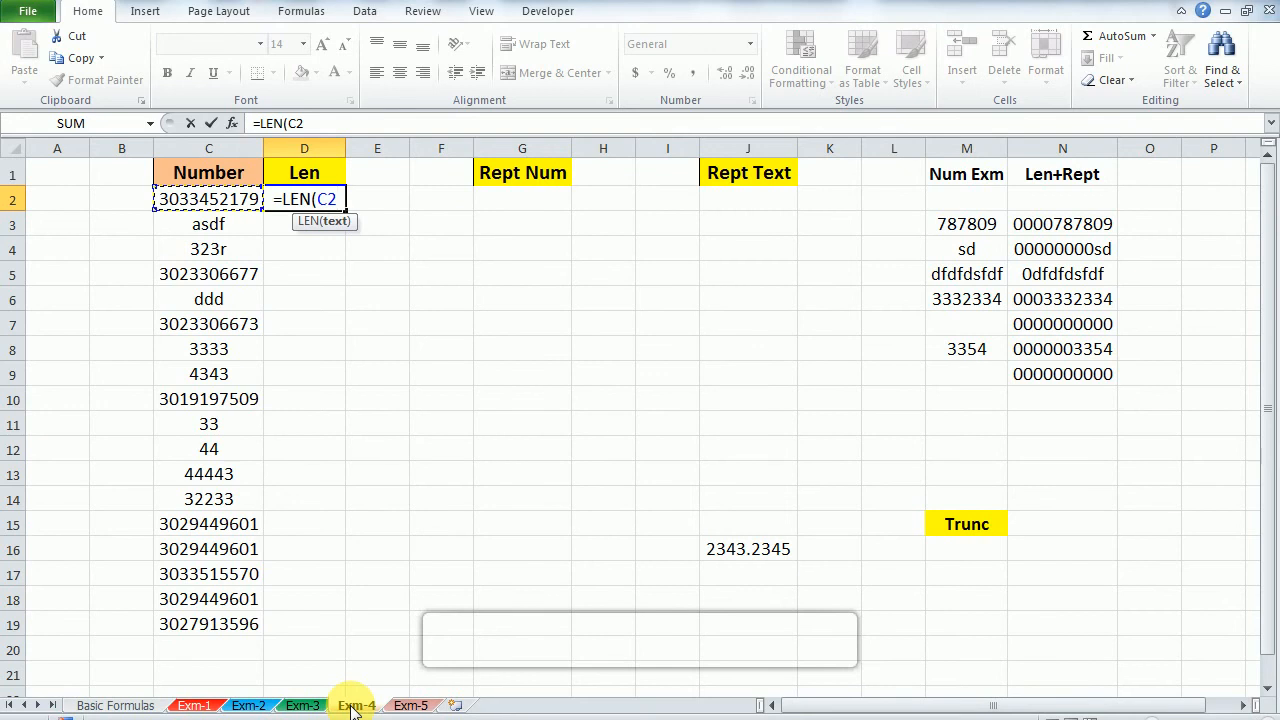
type(")")
key("Return")
Step: Fill the LEN formula from D2 down over the first few rows of the Len column
key("Up")
key("Left")
key("Right")
key("Left")
key("Right")
key("shift+Down")
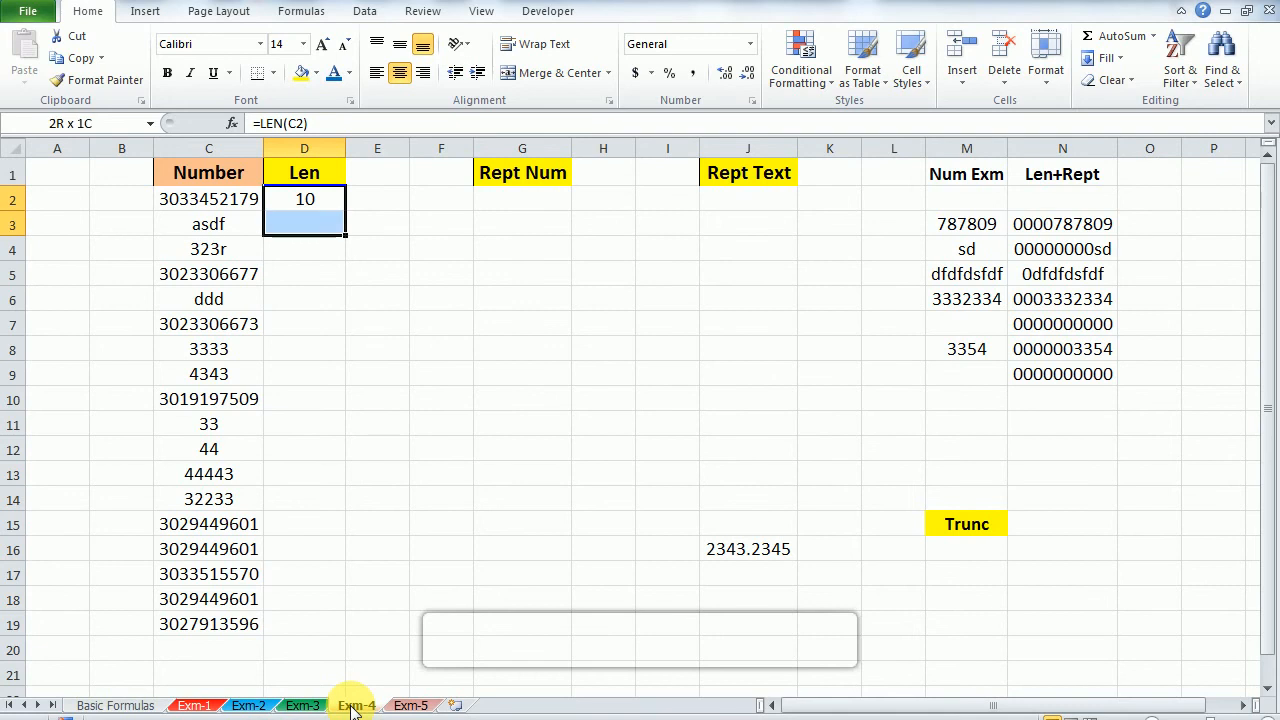
key("ctrl+d")
key("shift+Down")
key("ctrl+d")
key("shift+Down")
Step: Fill the LEN formula down the rest of the Len column to row 19
key("shift+Down")
key("ctrl+d")
key("Down")
key("Down")
key("Down")
key("Down")
key("shift+Down")
key("shift+Down")
key("shift+Down")
key("shift+Down")
key("shift+Down")
key("shift+Down")
key("shift+Down")
key("ctrl+d")
key("Down")
Step: Replace the Number entry in C11 with a sample first name and check its character count in D11
key("Down")
key("Down")
key("Down")
key("Down")
key("Down")
key("Left")
key("Down")
key("Down")
key("ctrl+Down")
key("Right")
key("ctrl+shift+Up")
key("ctrl+d")
key("ctrl+Up")
key("Down")
key("Down")
key("Down")
key("Left")
key("Down")
key("Down")
key("Down")
key("Down")
key("Down")
key("Down")
key("Down")
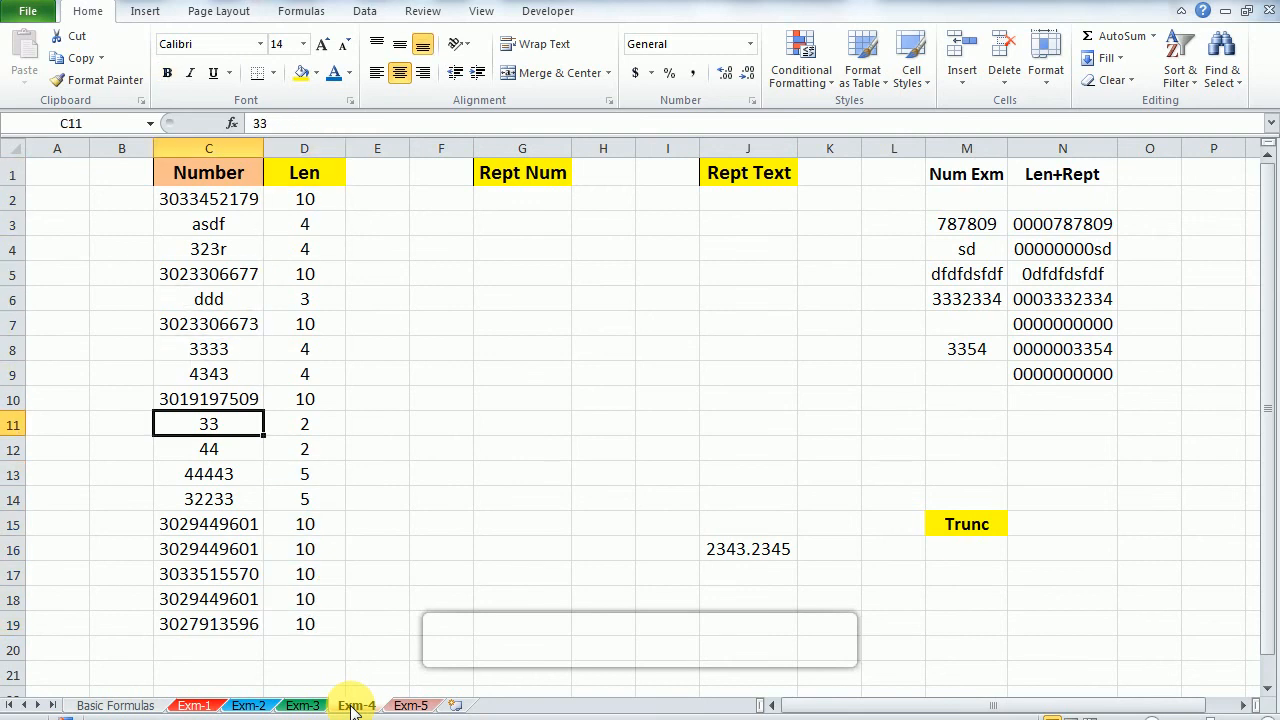
type("Rahul")
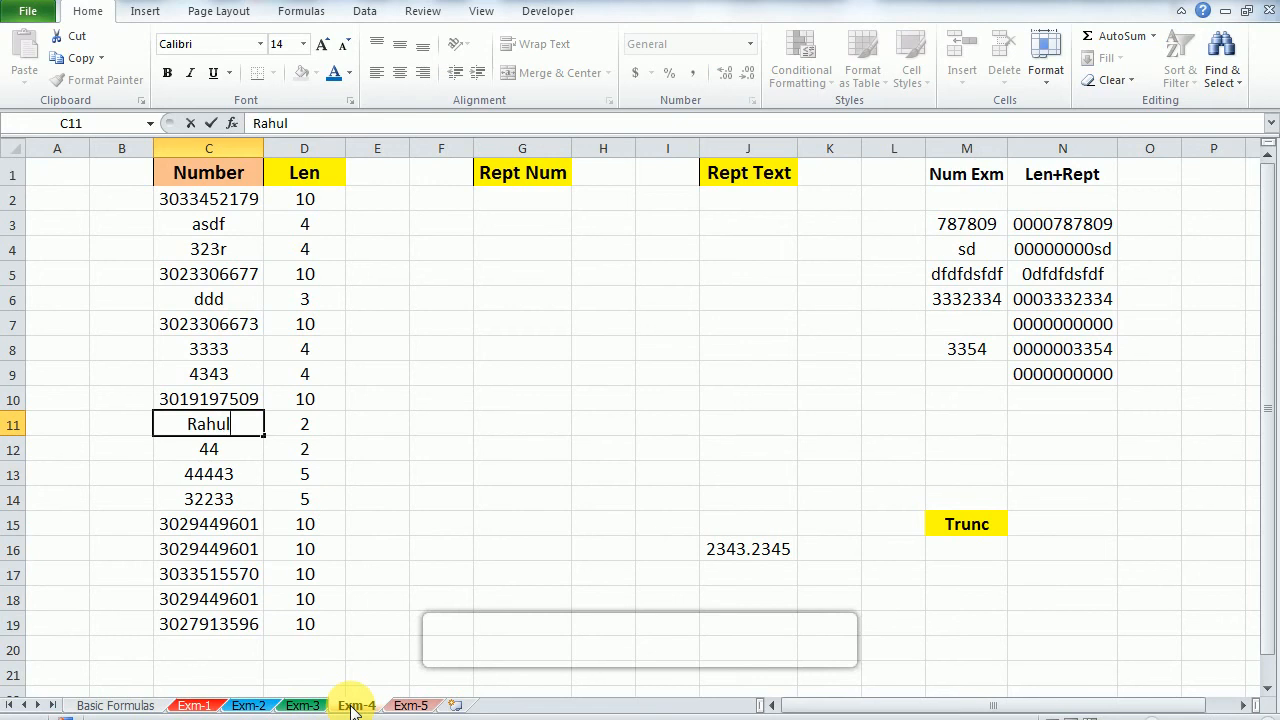
key("Return")
key("Up")
key("Right")
key("Left")
key("Right")
key("Left")
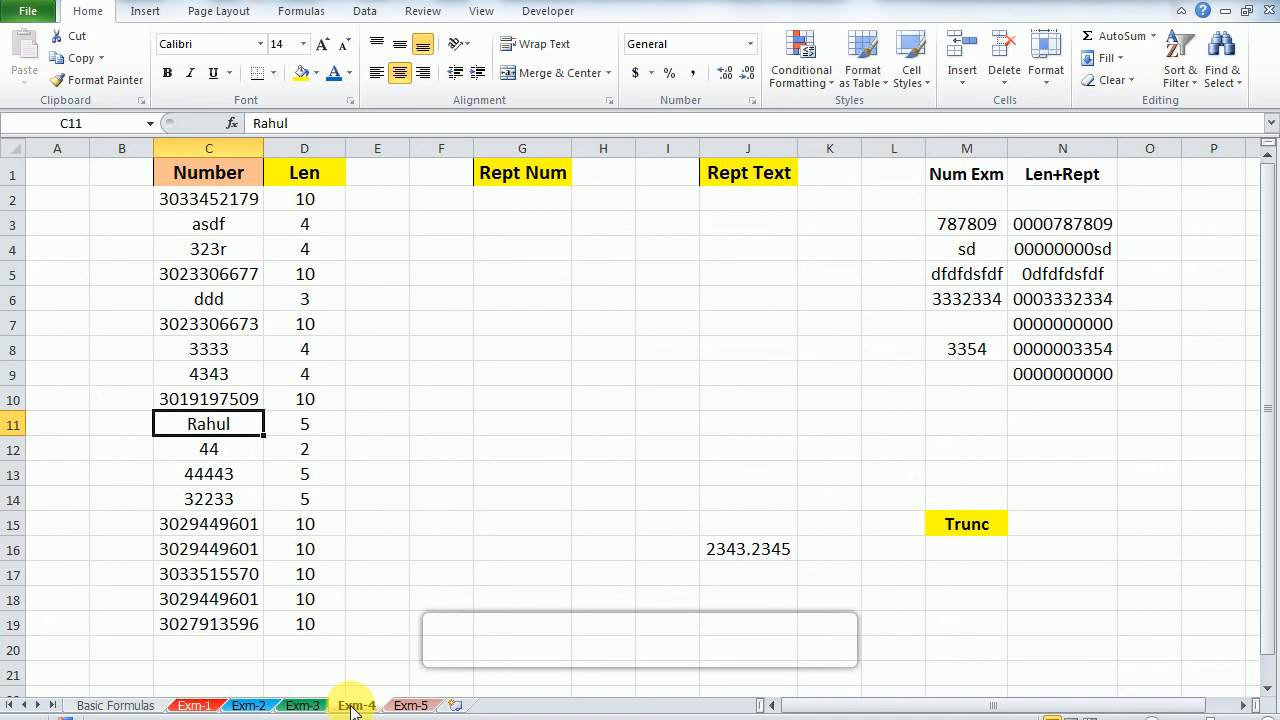
Step: Add a trailing space after the name in C11 and check its character count in D11
key("F2")
type("v")
key("BackSpace")
key("BackSpace")
key("Return")
key("Up")
key("F2")
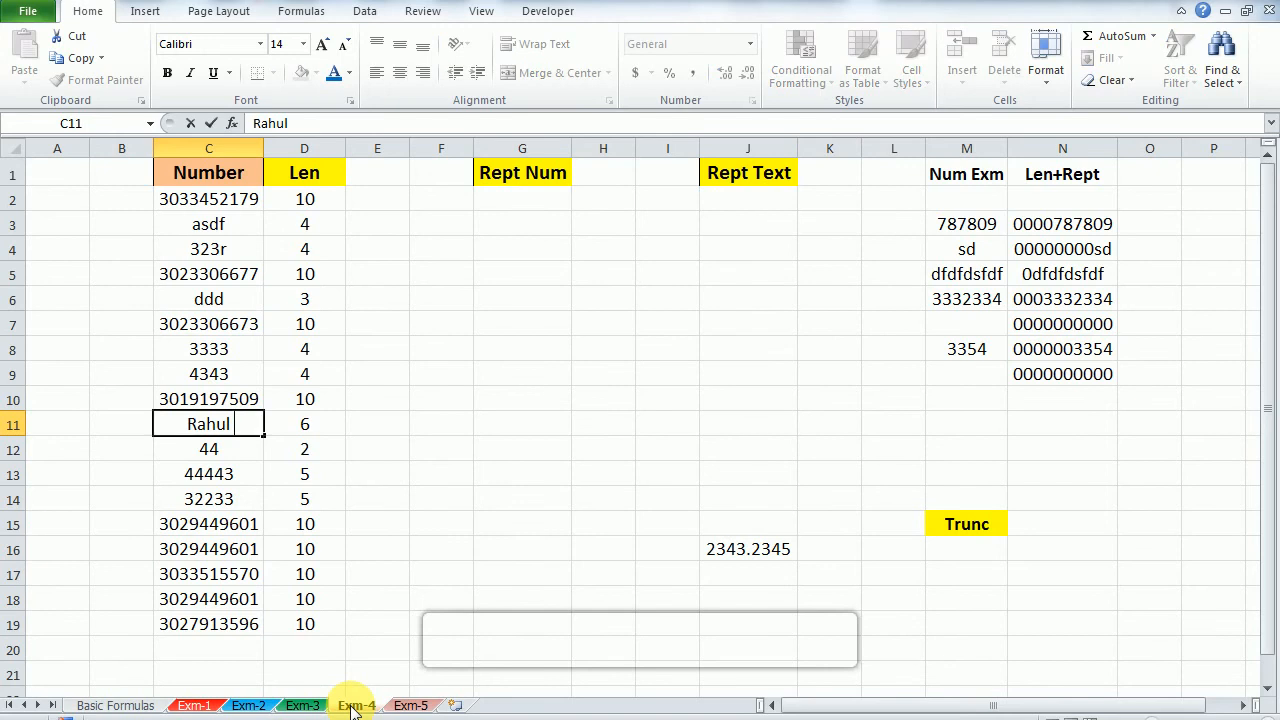
key("Escape")
key("Right")
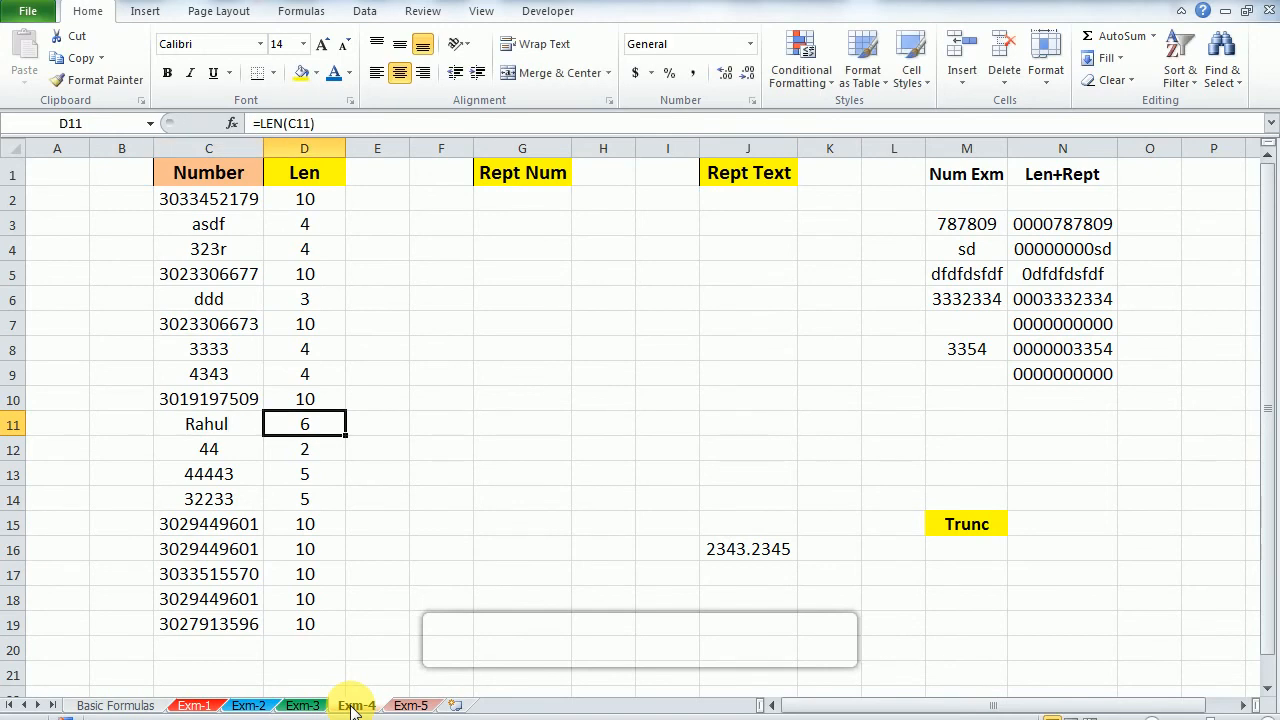
Step: Enter =REPT(3,5) in G2 under Rept Num
key("ctrl+Up")
key("Down")
key("Right")
key("Right")
key("Right")
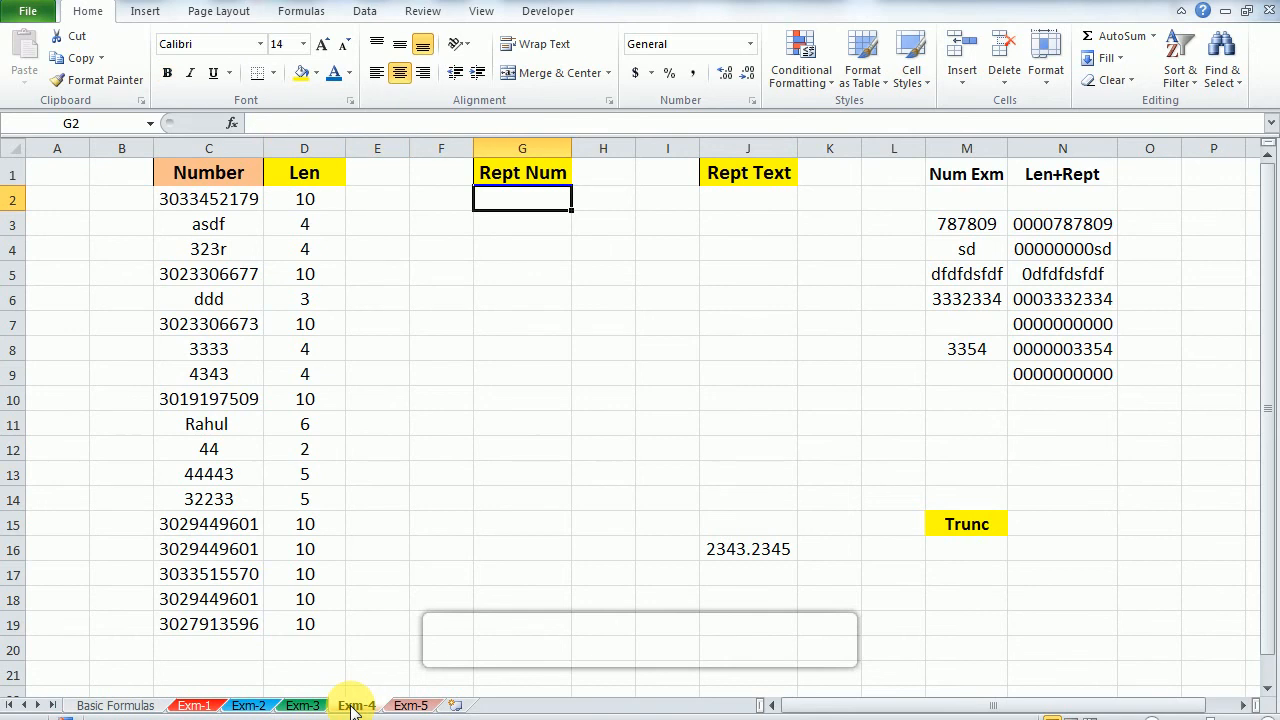
type("=r")
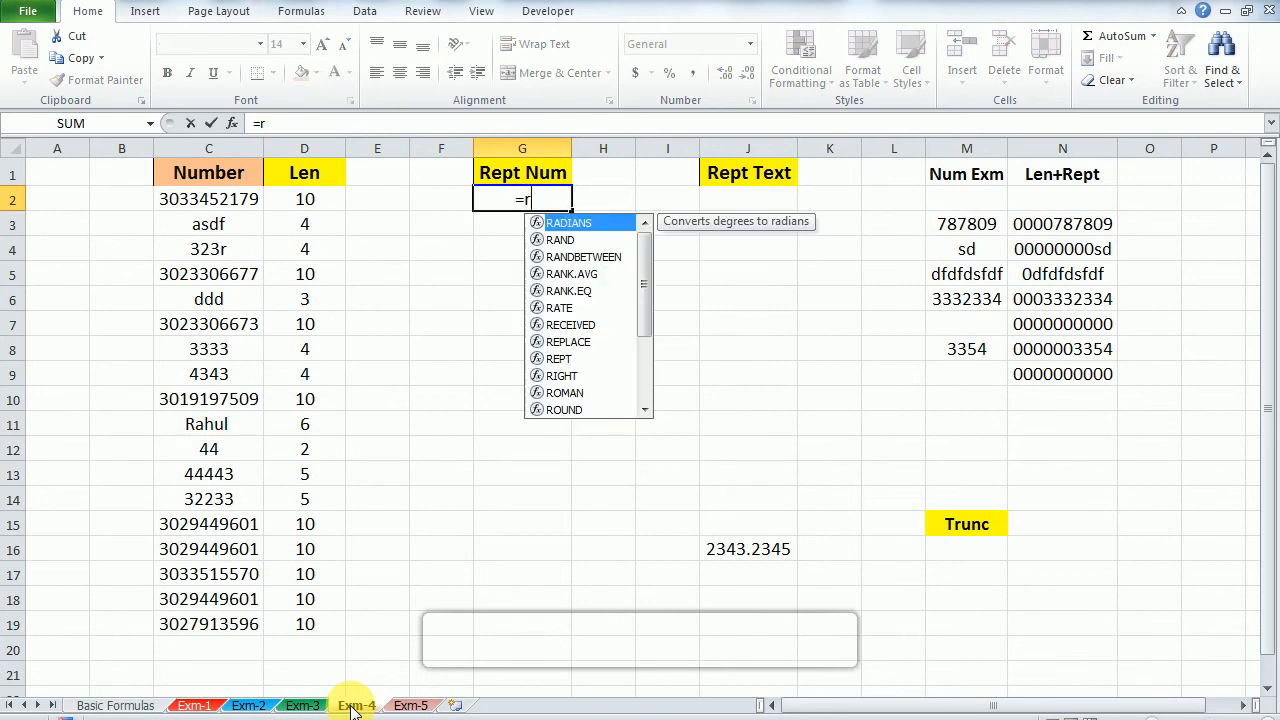
key("Down")
type("e")
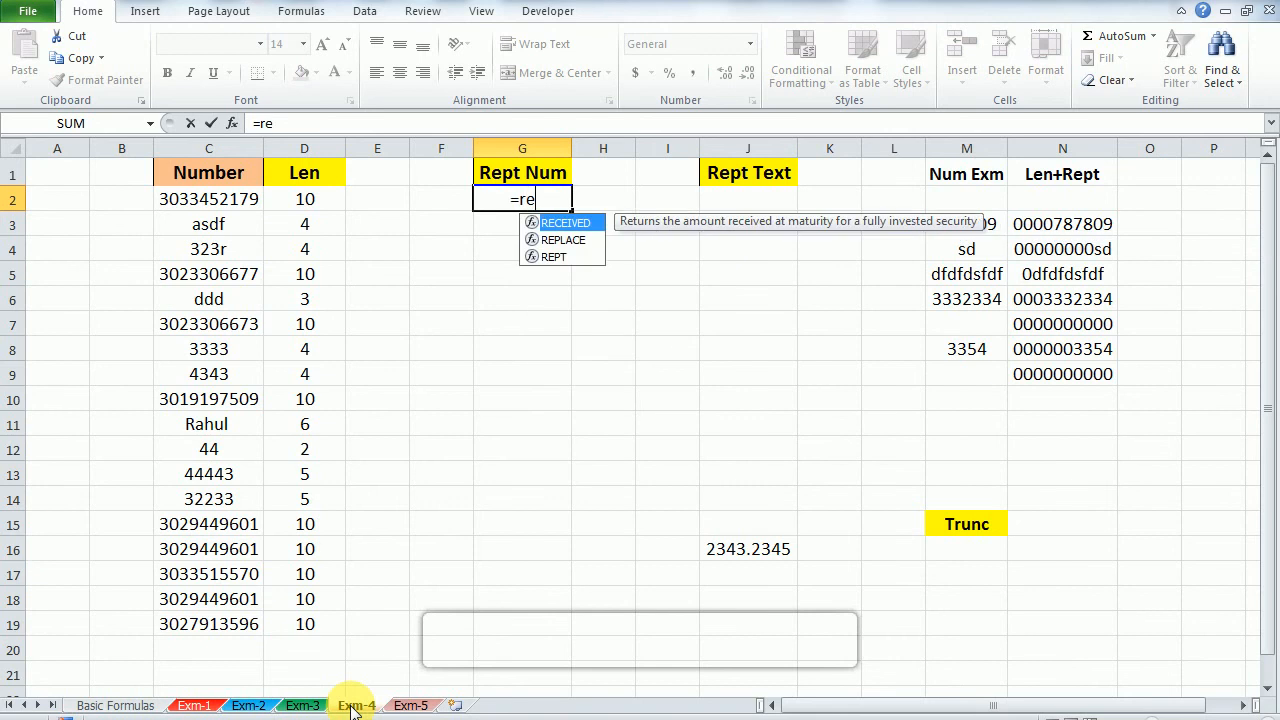
key("Down")
key("Down")
key("Tab")
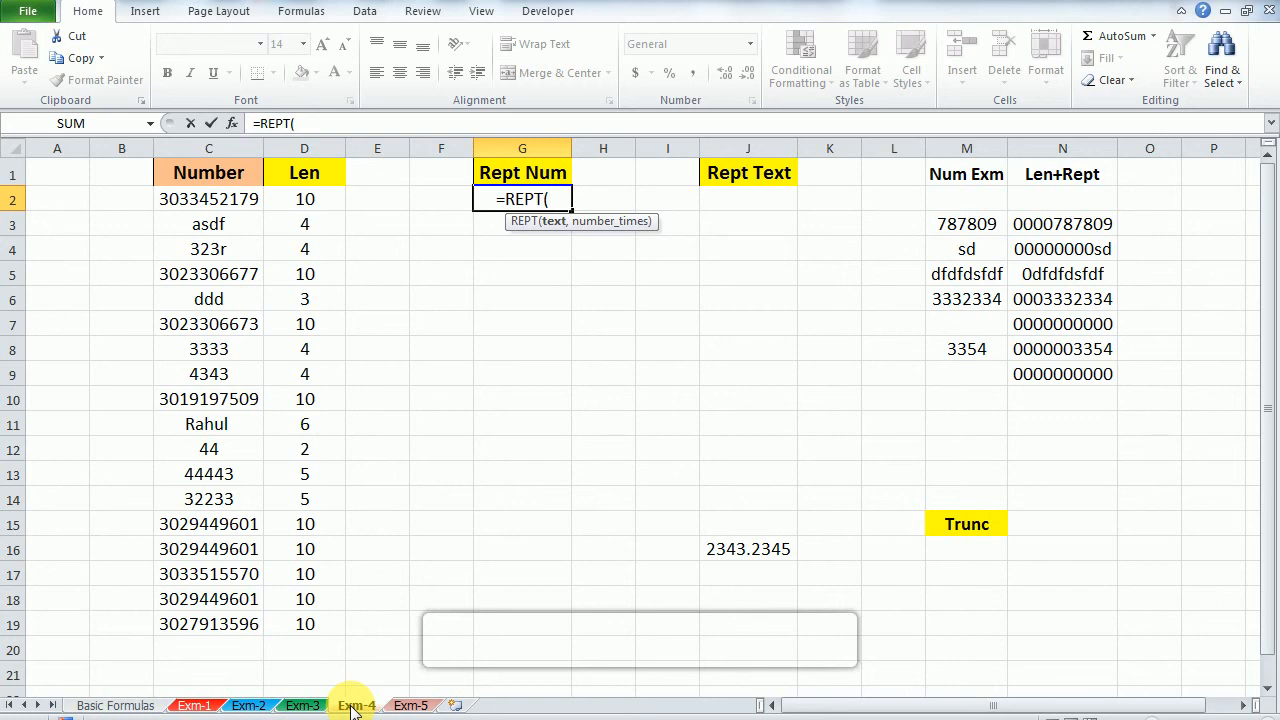
type("3,")
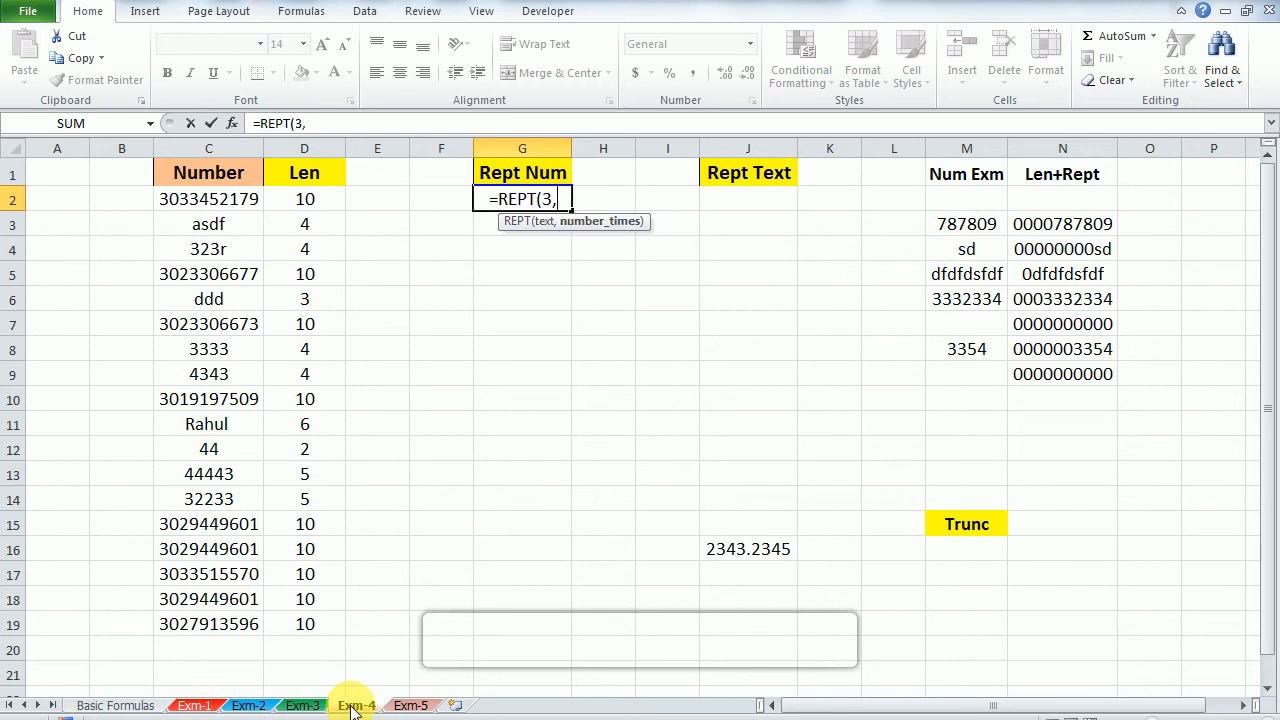
type("5")
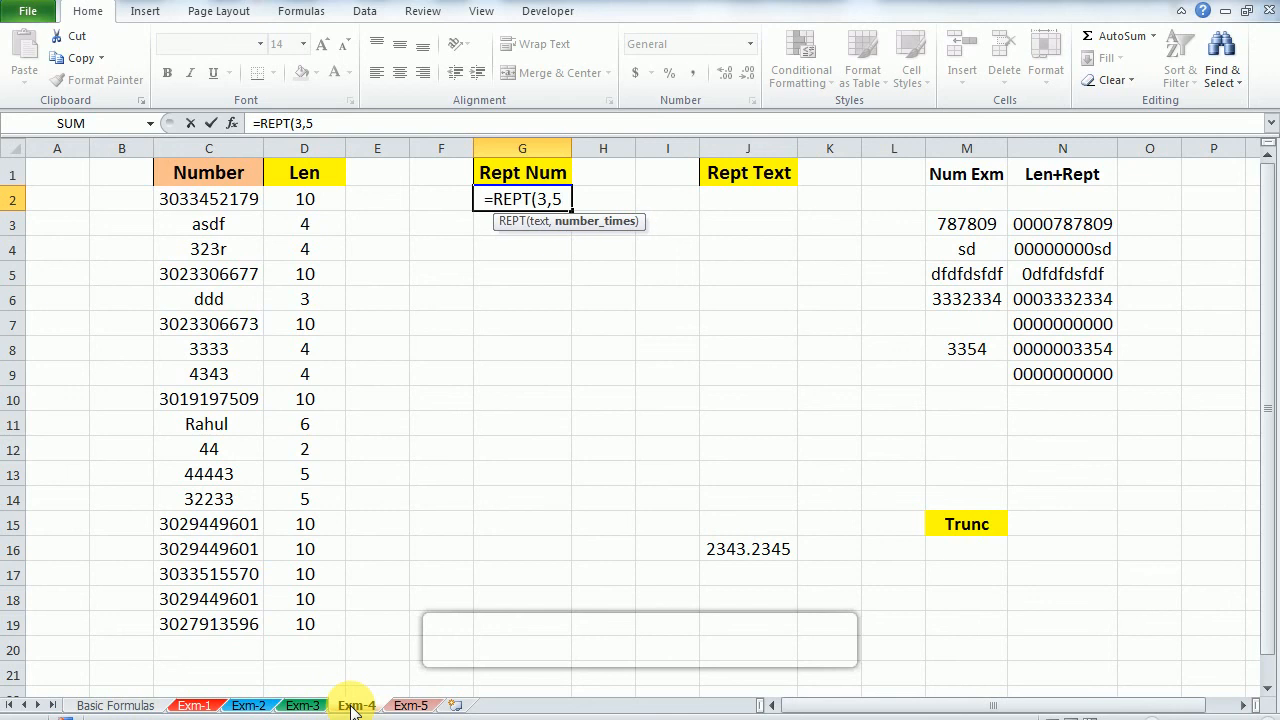
type(")")
key("Return")
Step: Fill the REPT formula from G2 down through G14
key("Up")
key("shift+Down")
key("shift+Down")
key("shift+Down")
key("shift+Down")
key("shift+Down")
key("shift+Down")
key("shift+Down")
key("shift+Down")
key("shift+Down")
key("shift+Down")
key("shift+Down")
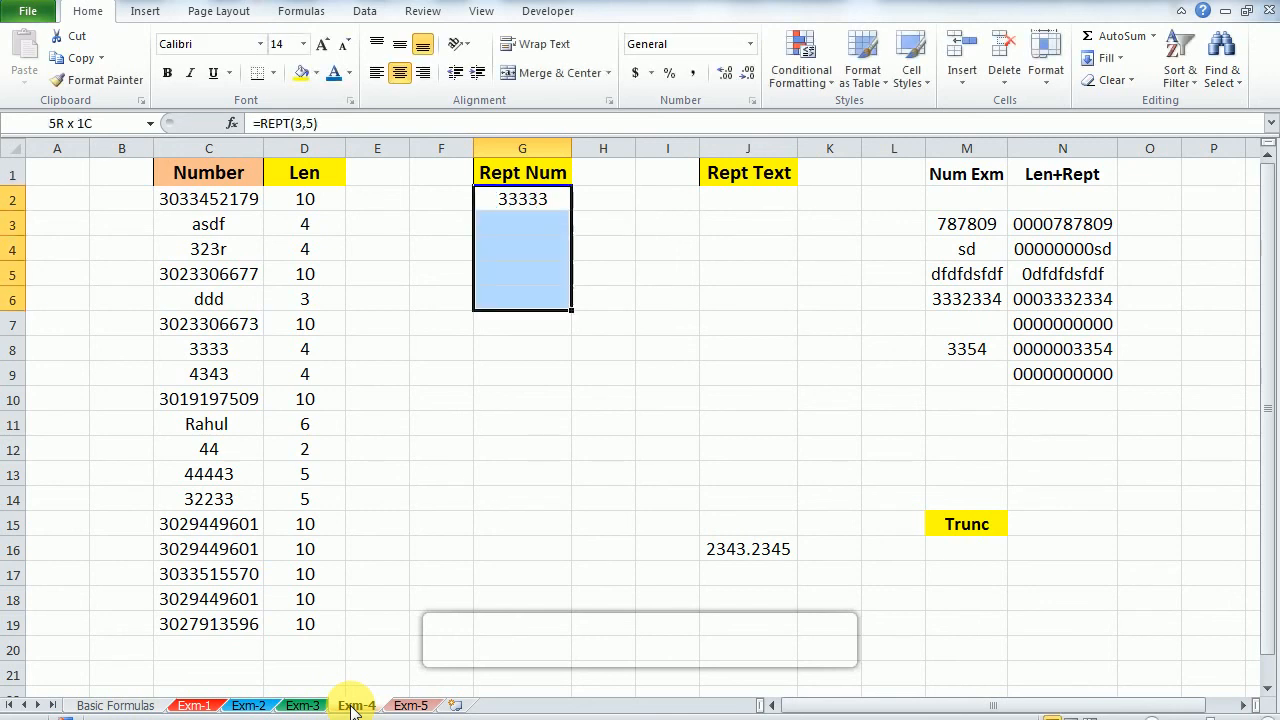
key("shift+Down")
key("ctrl+d")
key("Up")
key("Down")
key("Up")
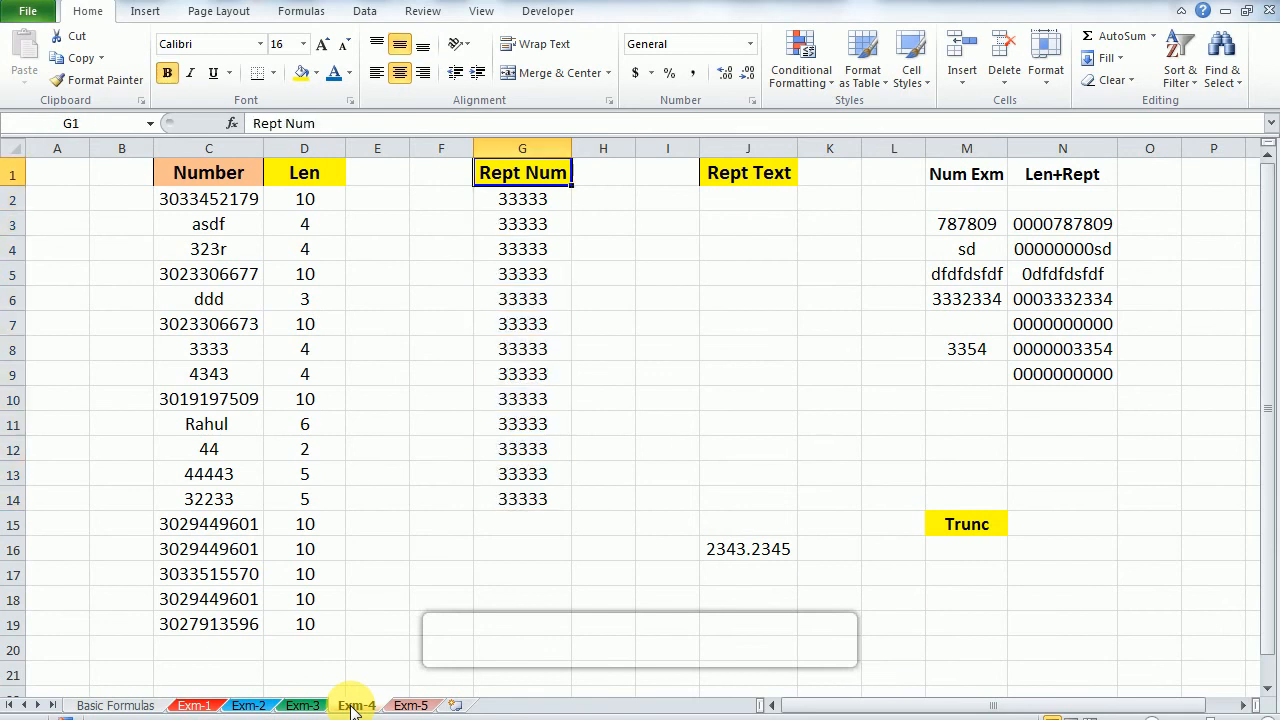
key("Down")
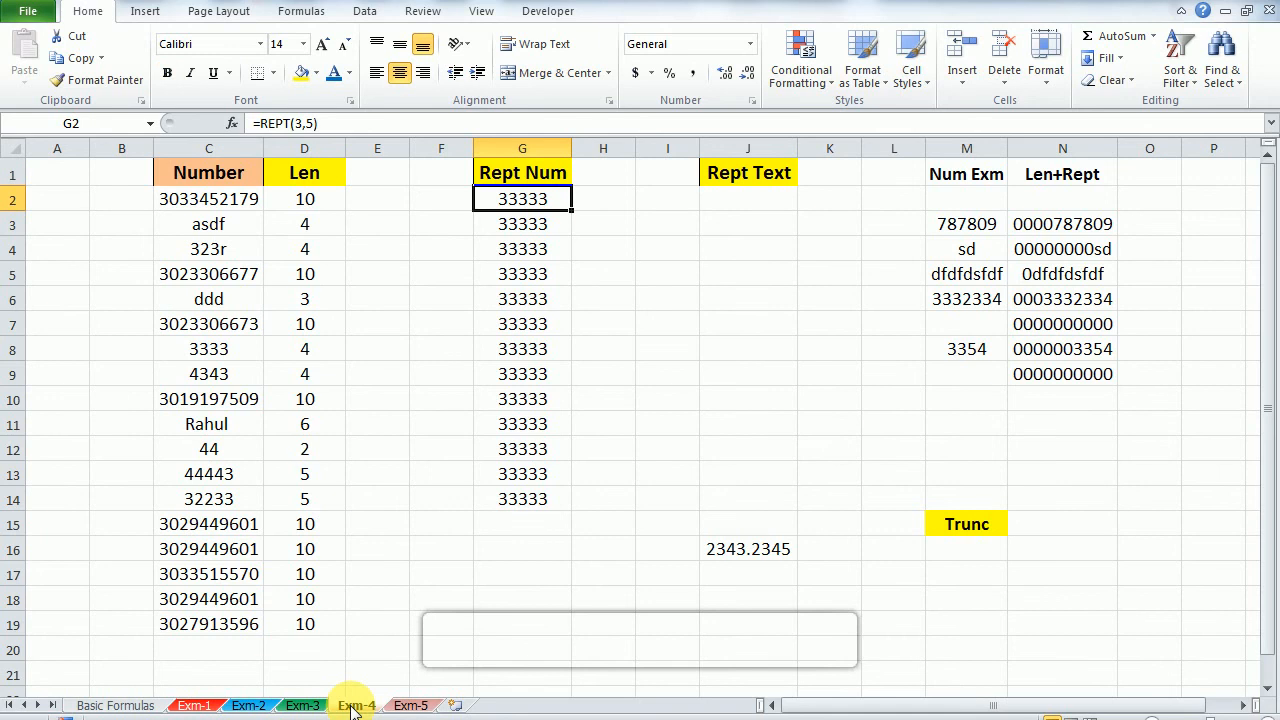
Step: Examine the arguments of the REPT formula in G2 without changing it
key("F2")
key("Left")
key("Left")
key("Left")
key("Left")
key("Right")
key("Escape")
Step: Enter =REPT(shri,2) in J2 under Rept Text to try repeating text without quotation marks
key("Right")
key("Right")
key("Right")
type("=")
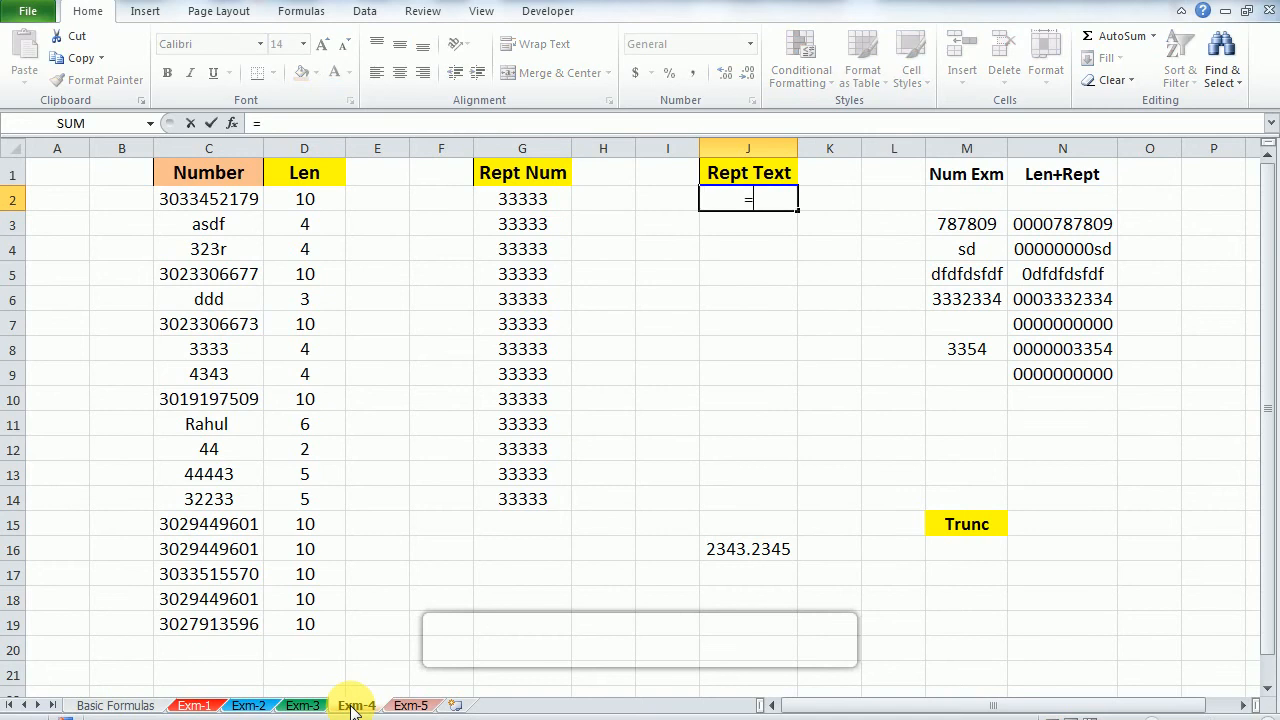
type("rep")
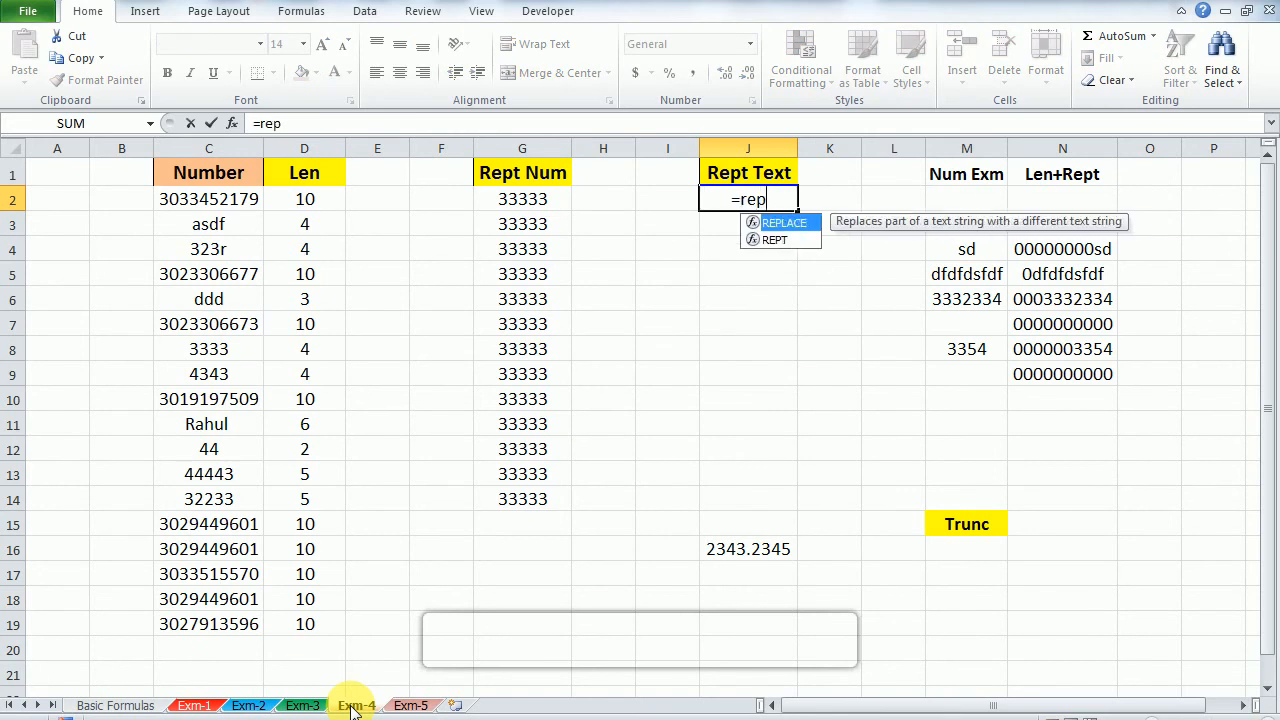
key("BackSpace")
key("Down")
key("Down")
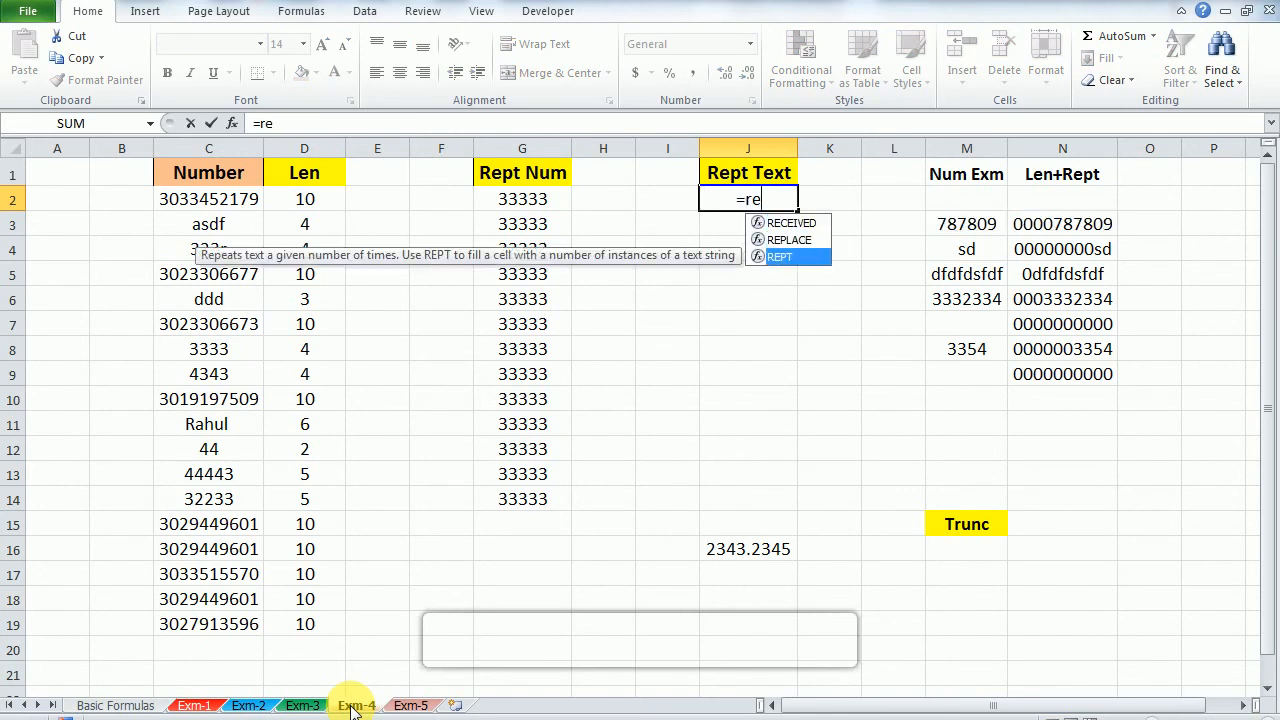
key("Tab")
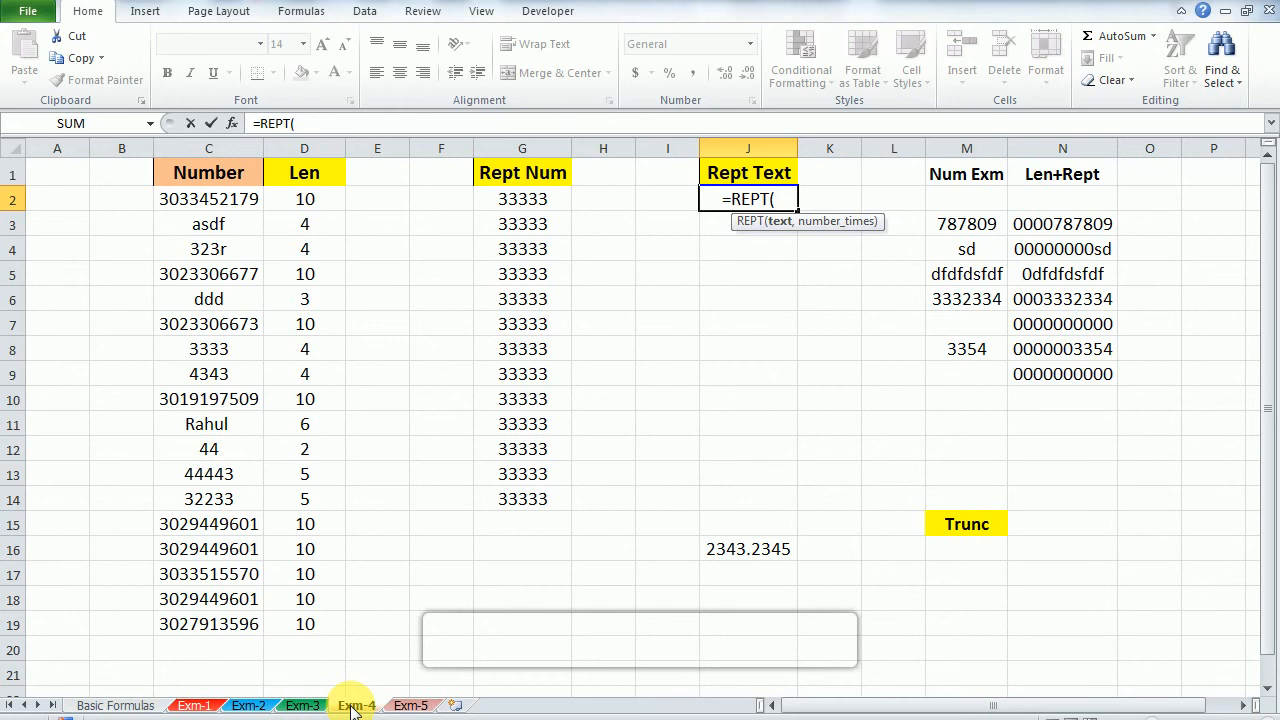
type("shri")
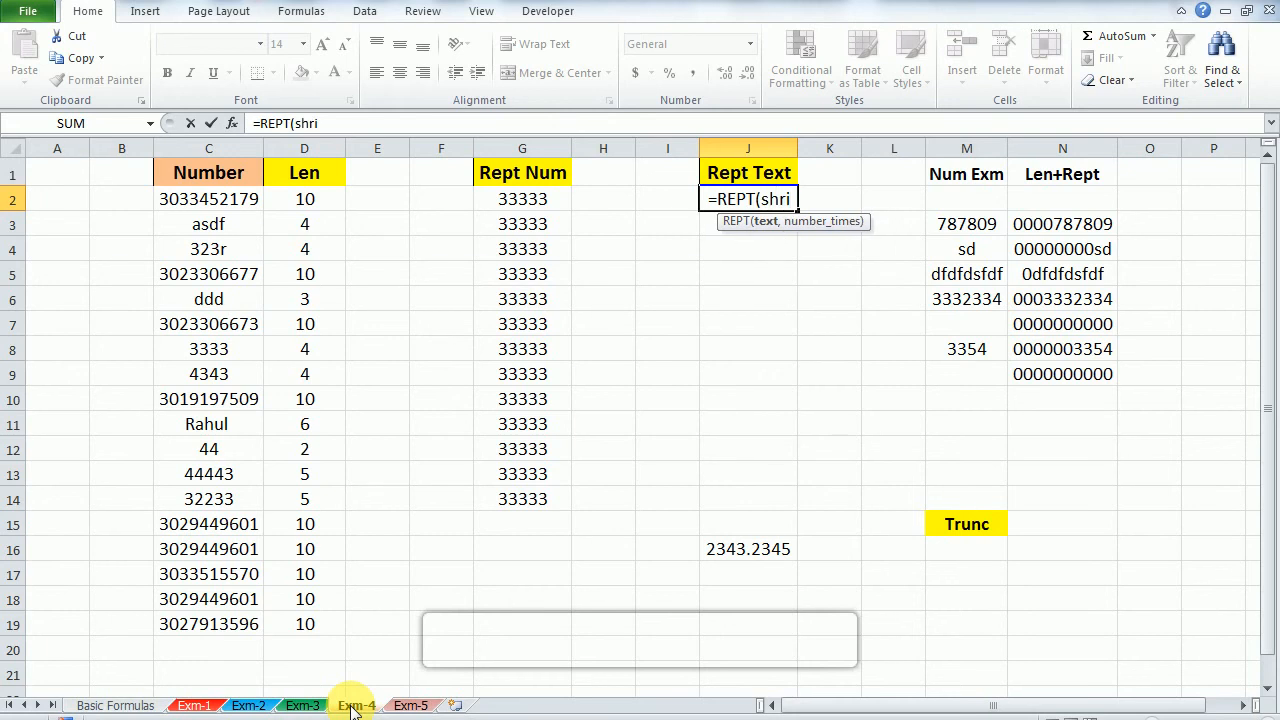
type(",")
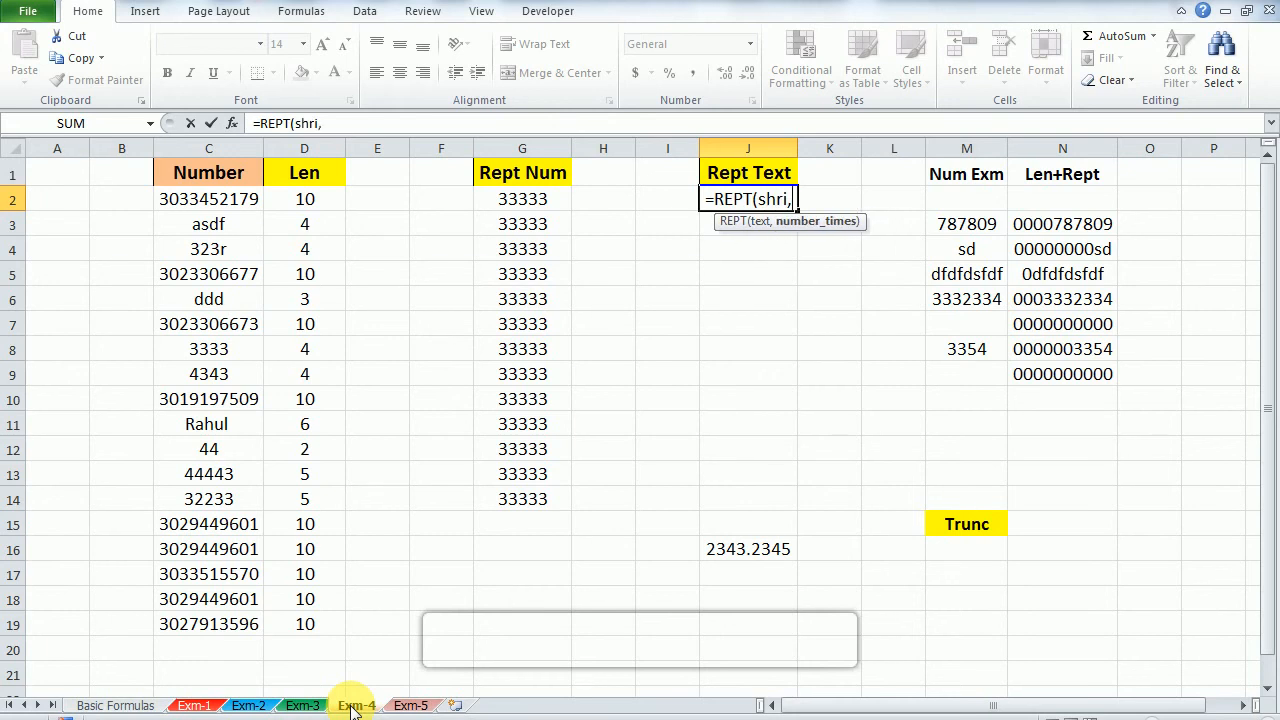
type("2")
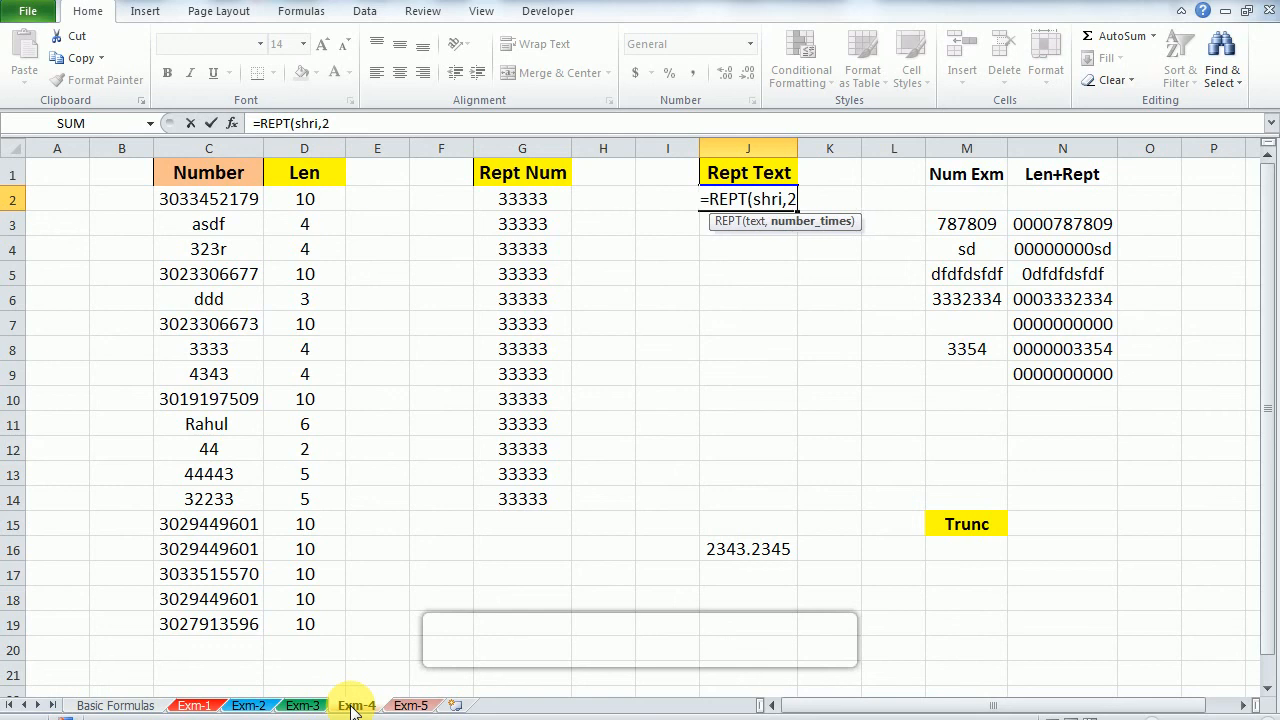
type(")")
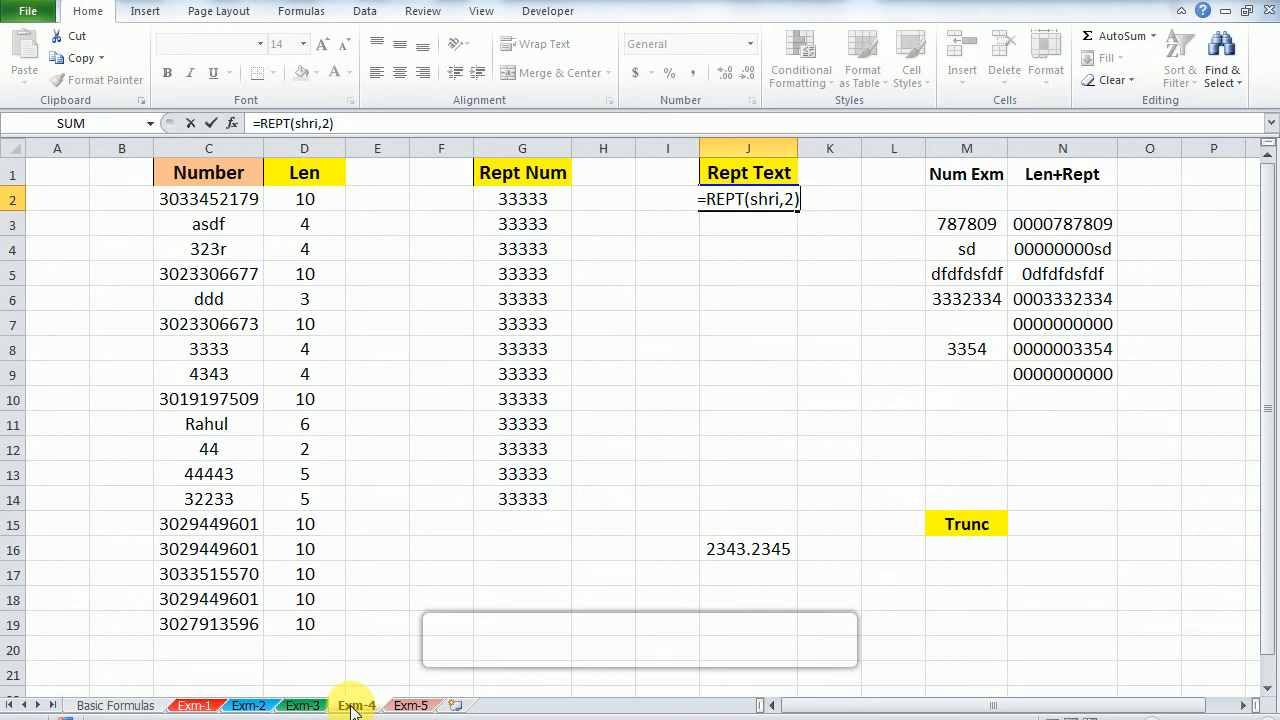
key("Return")
key("Up")
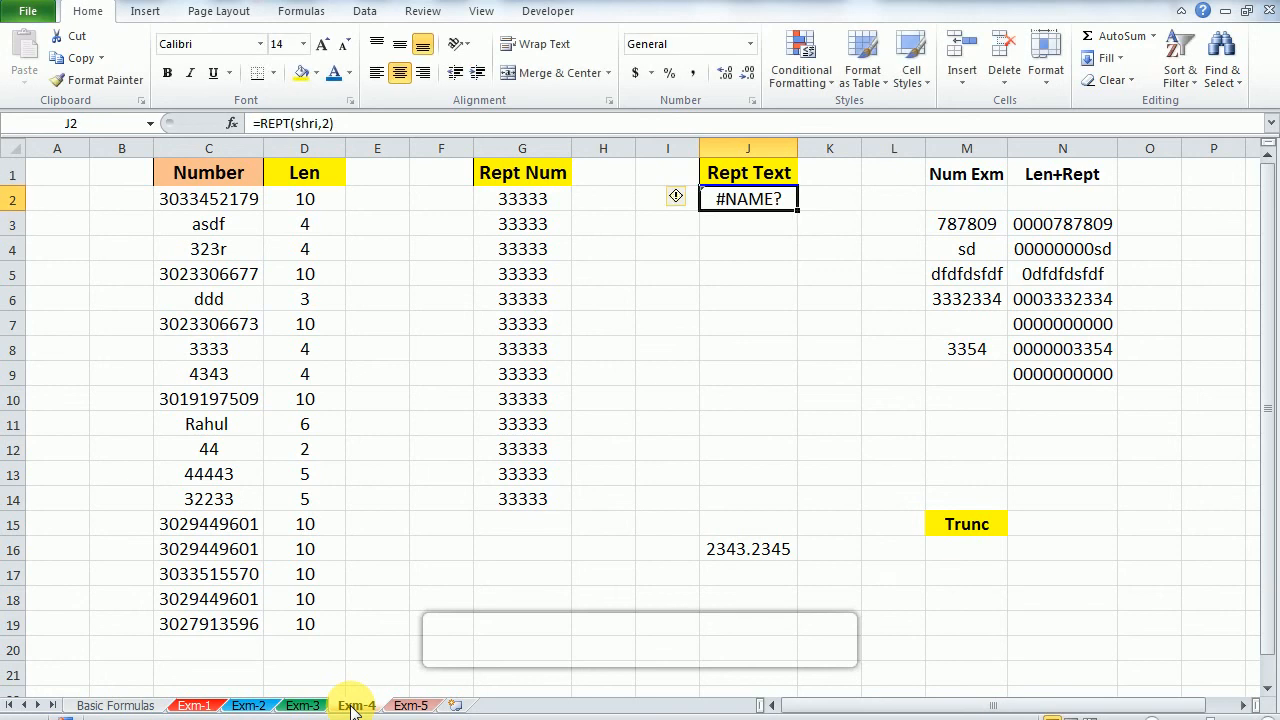
Step: Correct the Rept Text formula in J2 to =REPT("shri",2) by enclosing the text in quotation marks
key("F2")
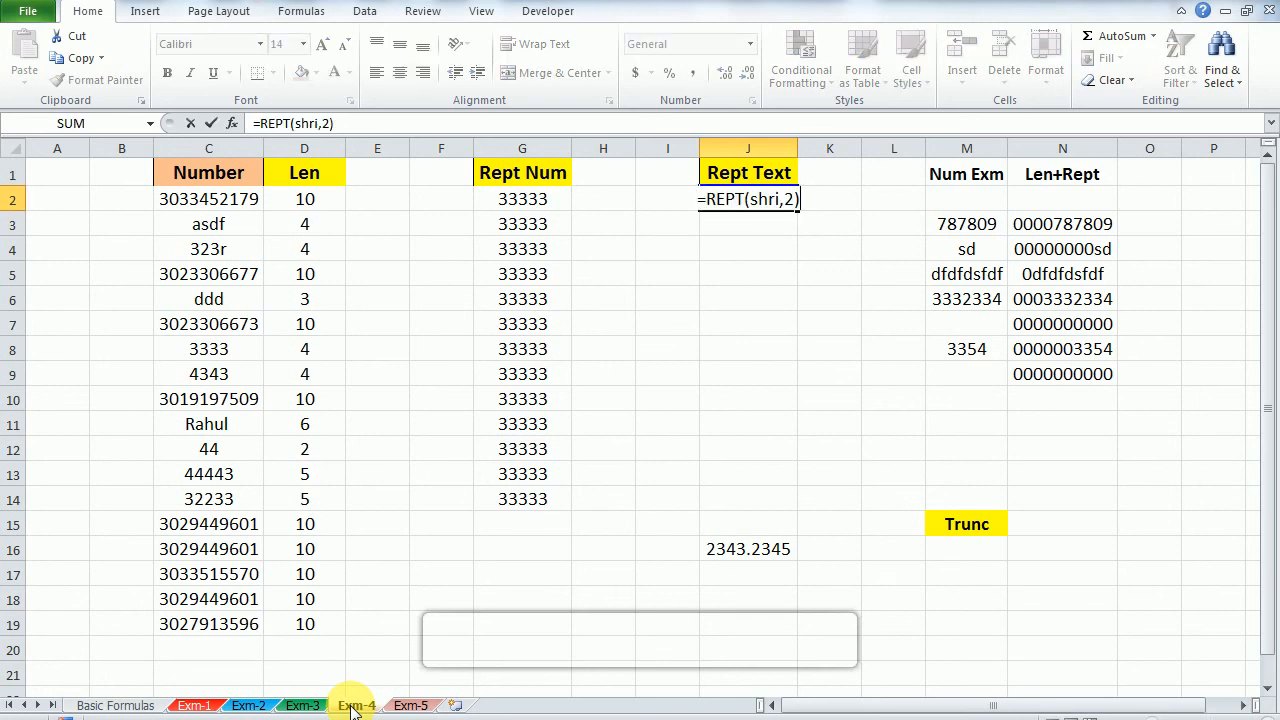
key("Left")
key("Left")
key("Left")
key("Left")
key("Left")
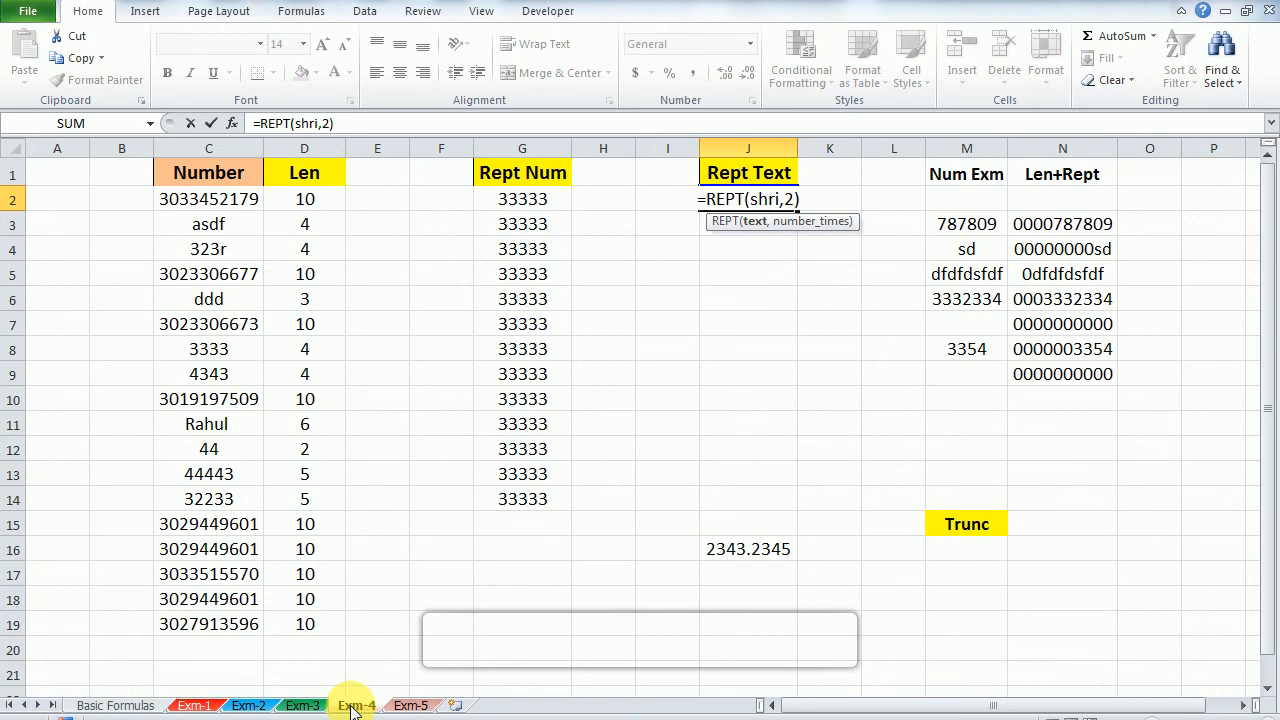
type("\"")
key("Right")
key("Right")
key("Right")
key("Right")
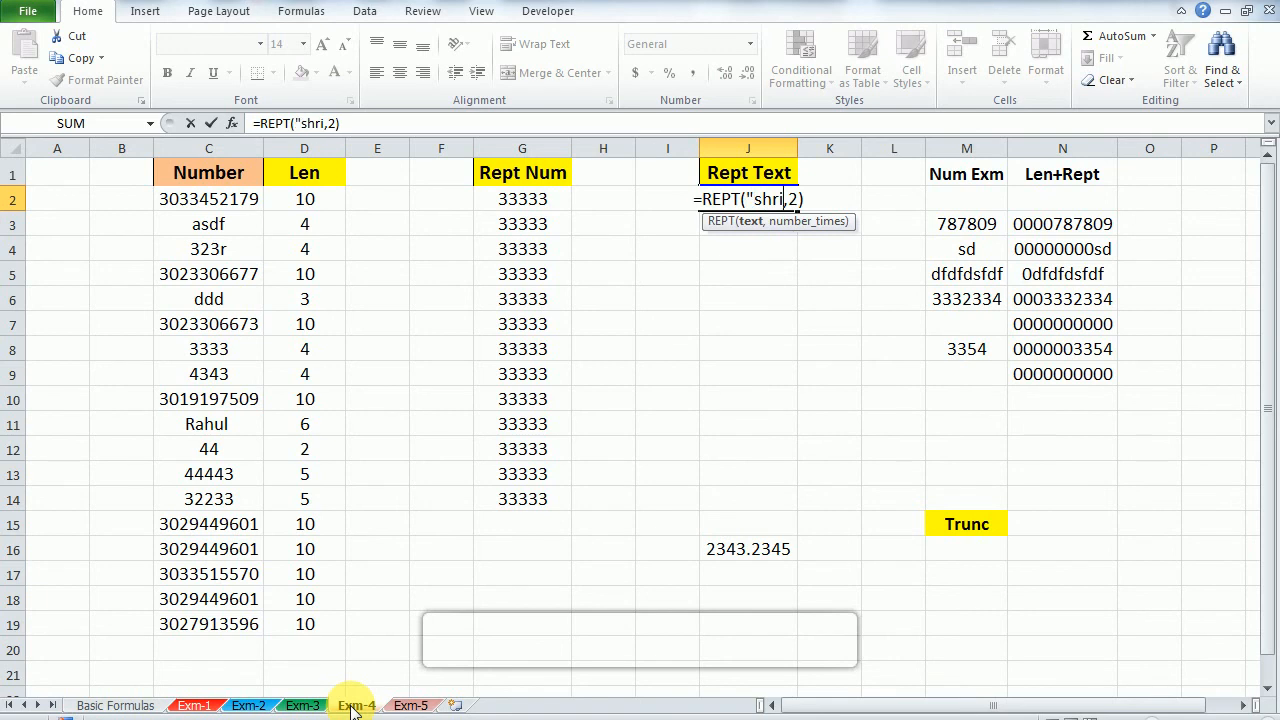
type("\"")
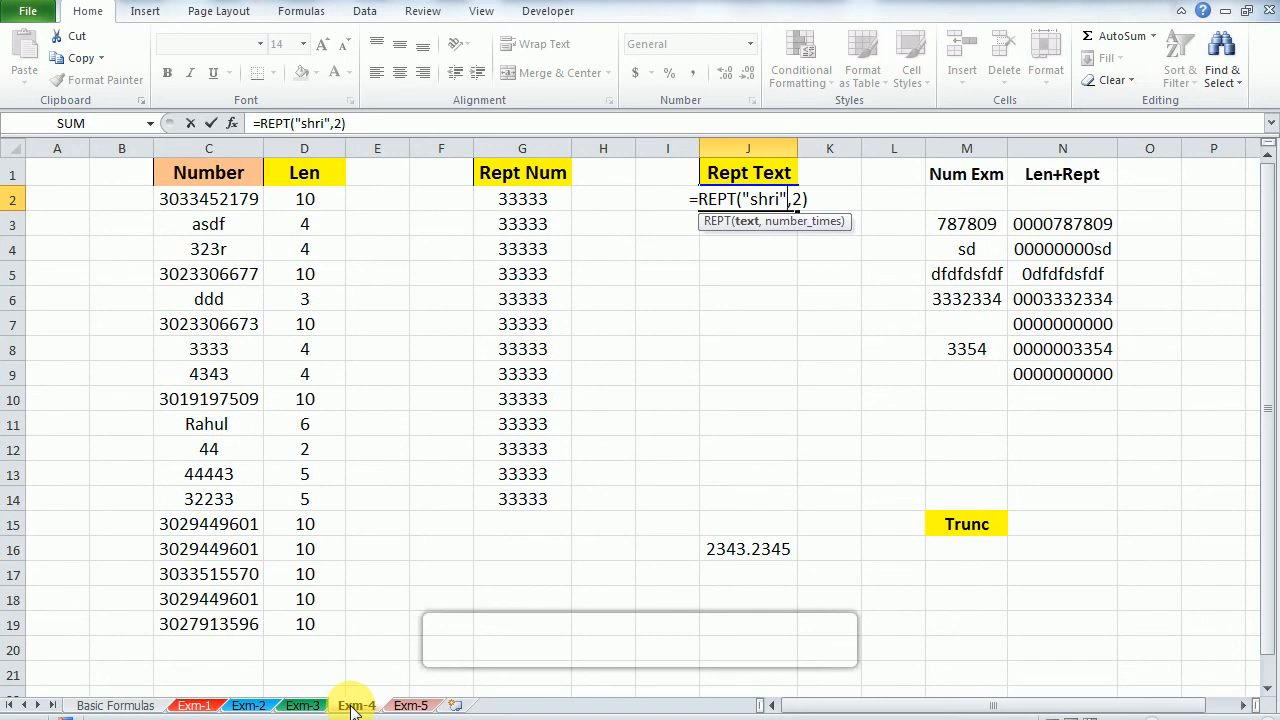
key("Right")
type("2")
key("Return")
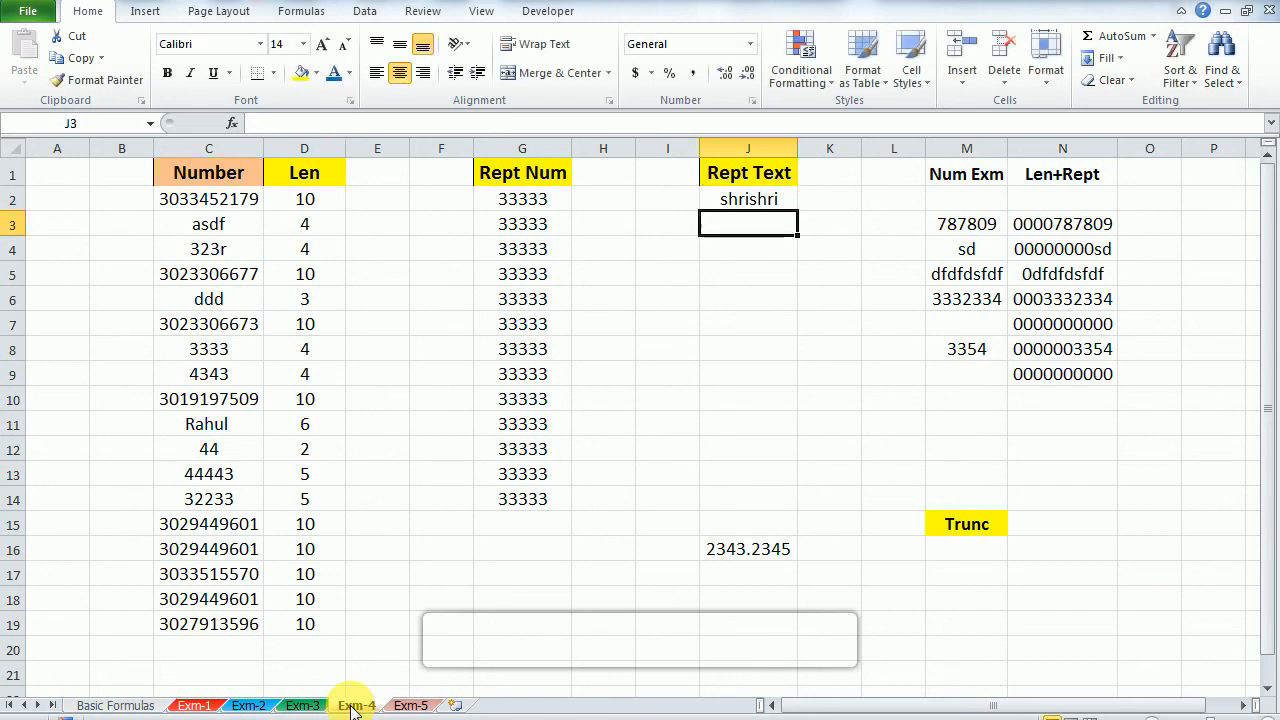
Step: Fill the REPT text formula from J2 down through J14
key("Up")
key("shift+Down")
key("shift+Down")
key("shift+Down")
key("shift+Down")
key("shift+Down")
key("shift+Down")
key("shift+Down")
key("shift+Down")
key("shift+Down")
key("shift+Down")
key("shift+Down")
key("shift+Down")
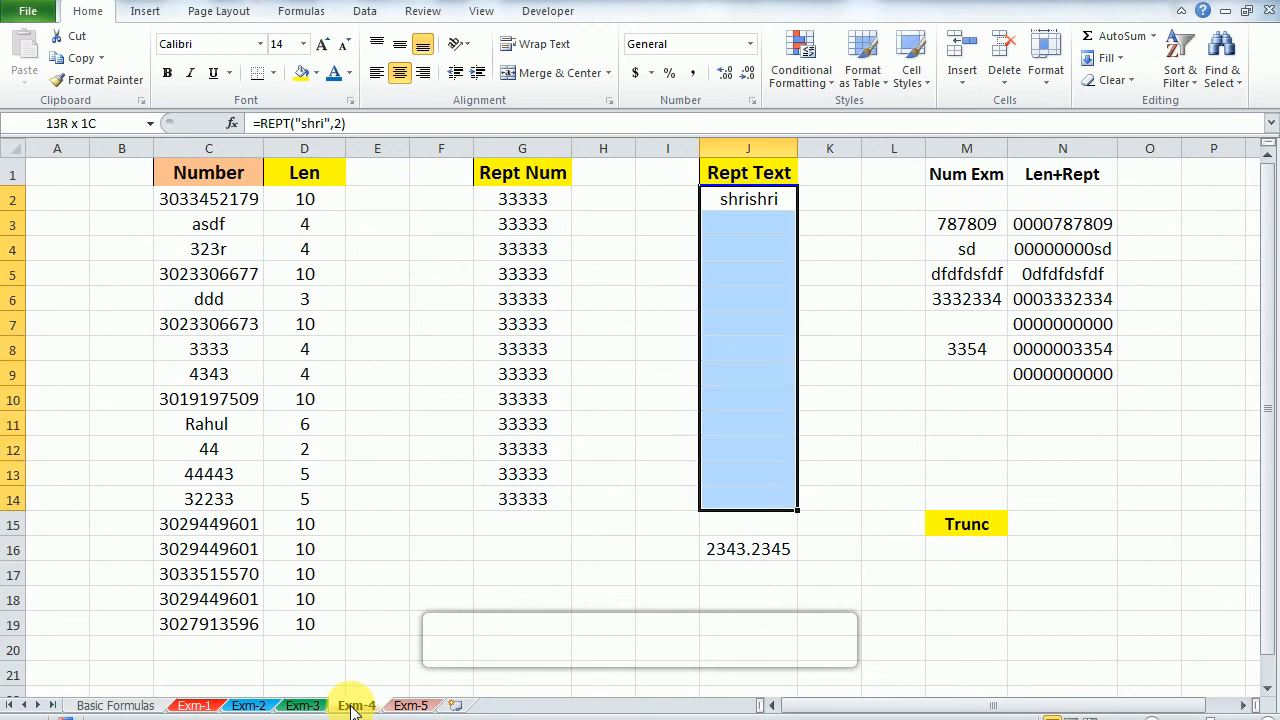
key("ctrl+d")
Step: Add a space after the repeated text in J2 so the formula reads =REPT("shri ",2)
key("Up")
key("Down")
key("F2")
key("Left")
key("Left")
key("Left")
key("Left")
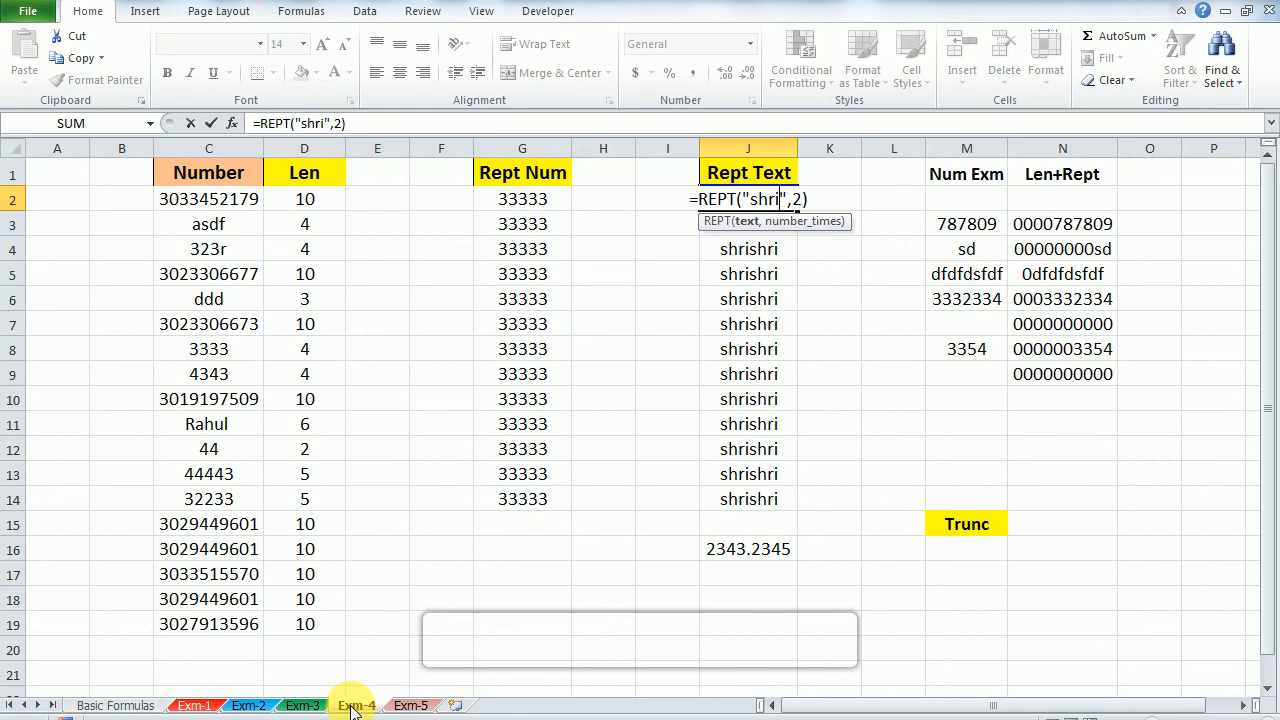
key("Left")
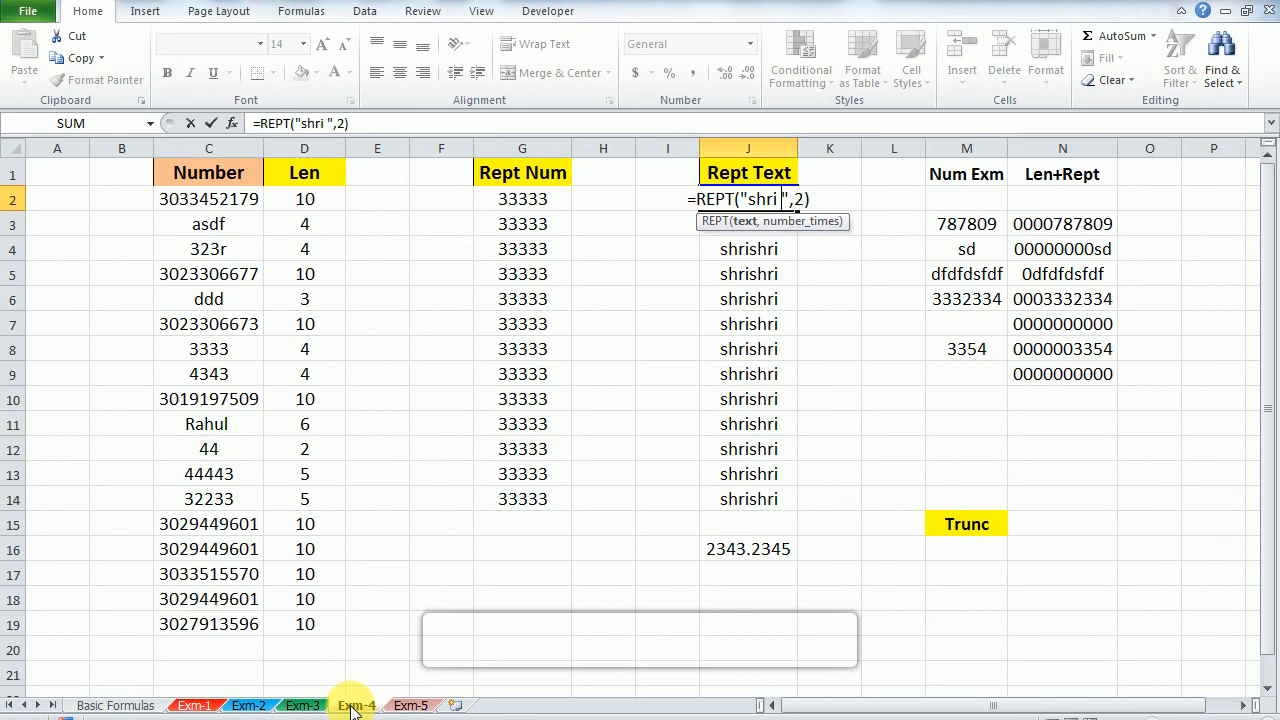
key("Return")
Step: Fill the spaced REPT formula from J2 down over J3:J14
key("Up")
key("ctrl+shift+Down")
type("d")
key("Escape")
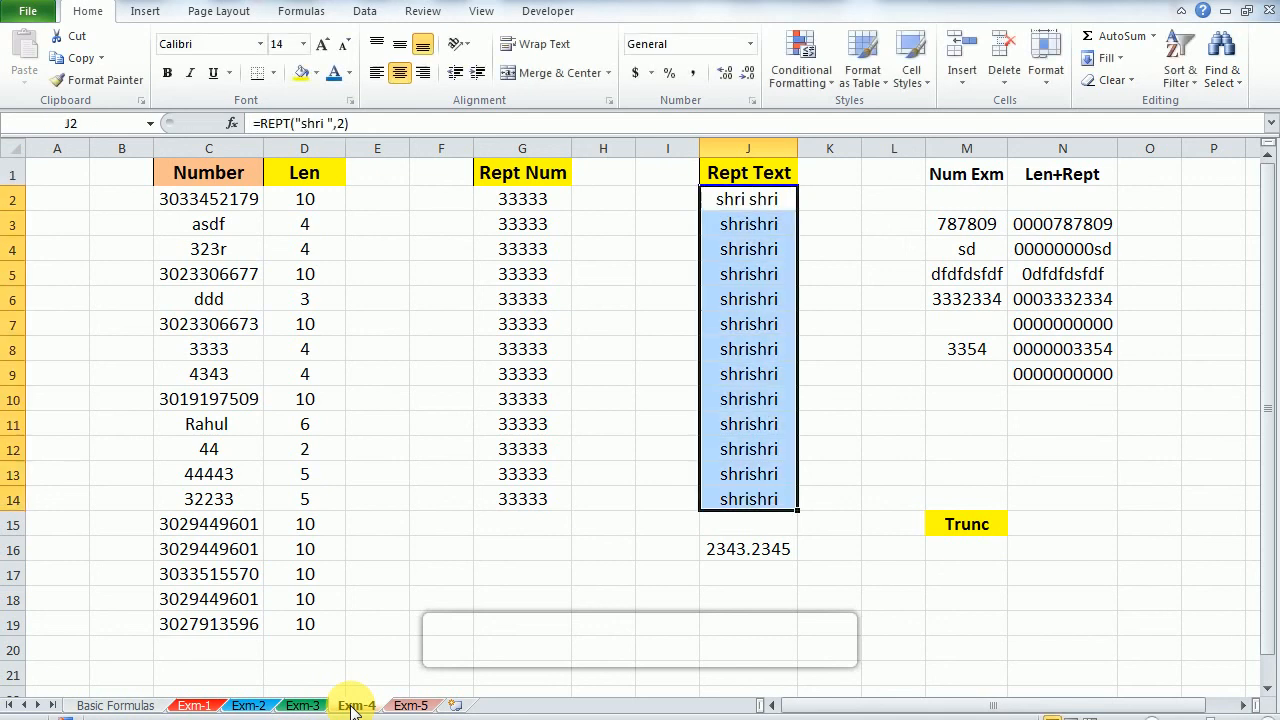
key("ctrl+d")
Step: Clear the existing formulas in N3:N9 under Len+Rept
key("Up")
key("Right")
key("Right")
key("Right")
key("Down")
key("Down")
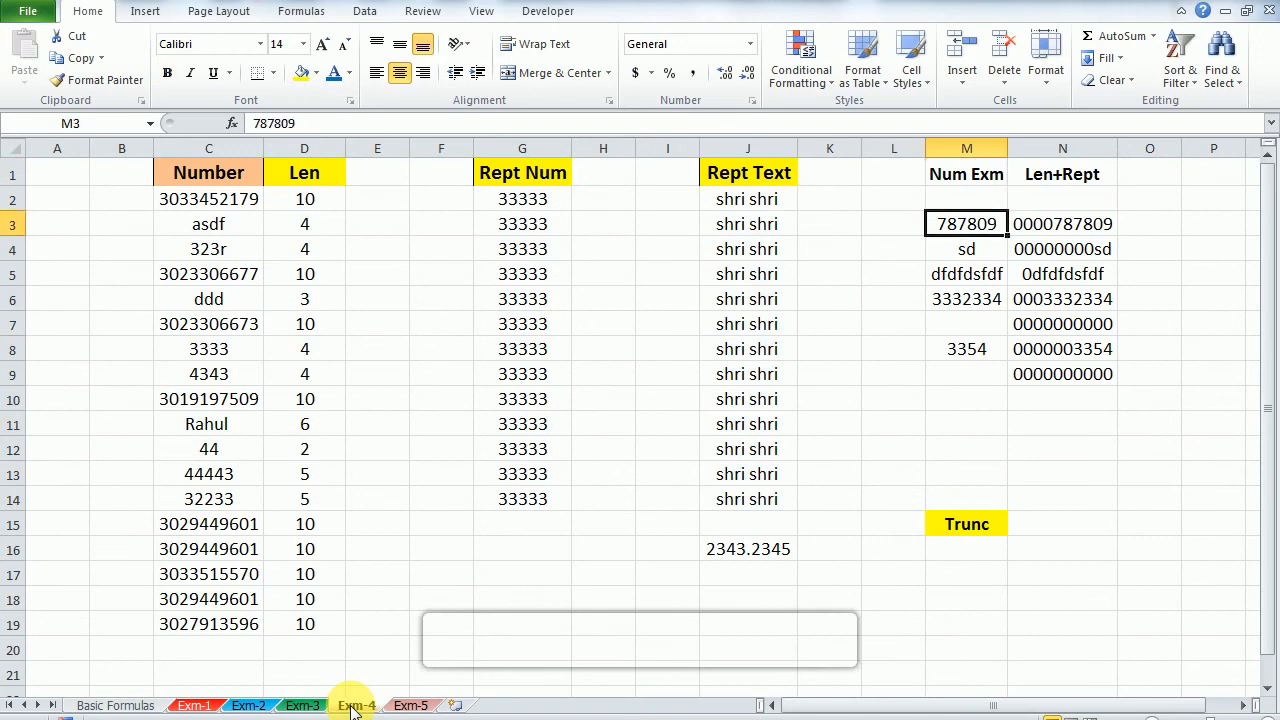
key("Right")
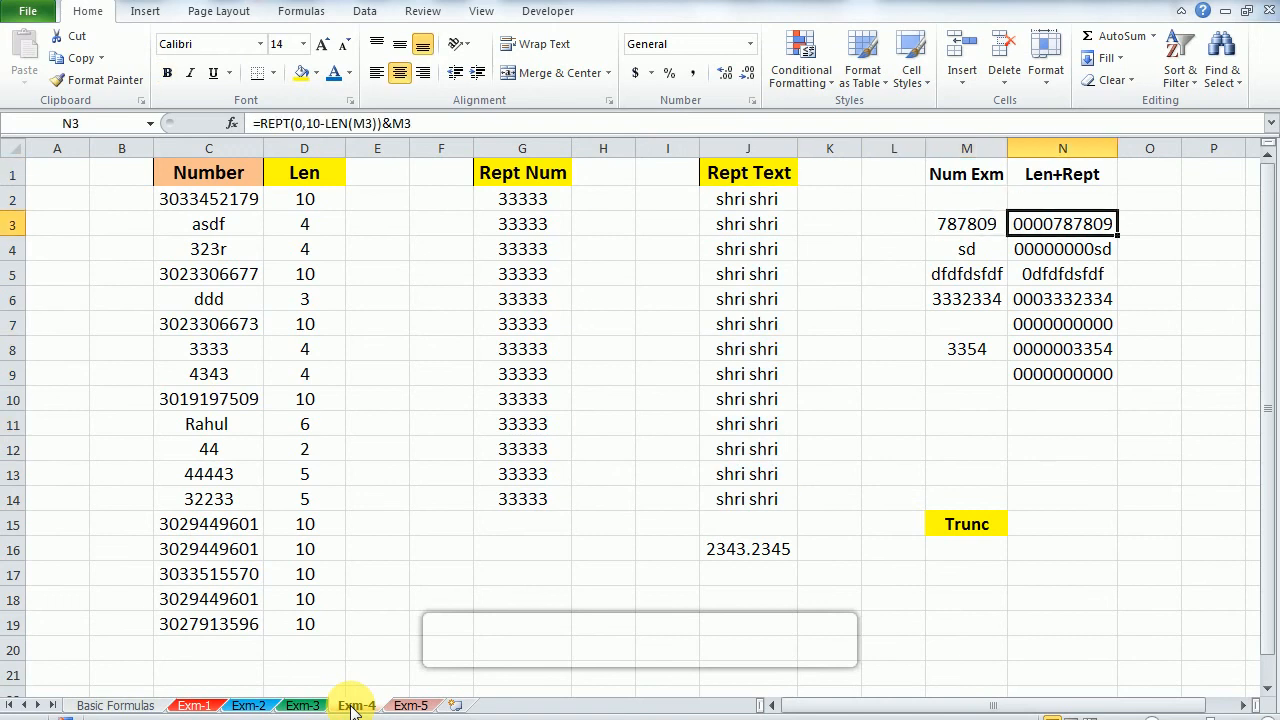
key("ctrl+shift+Down")
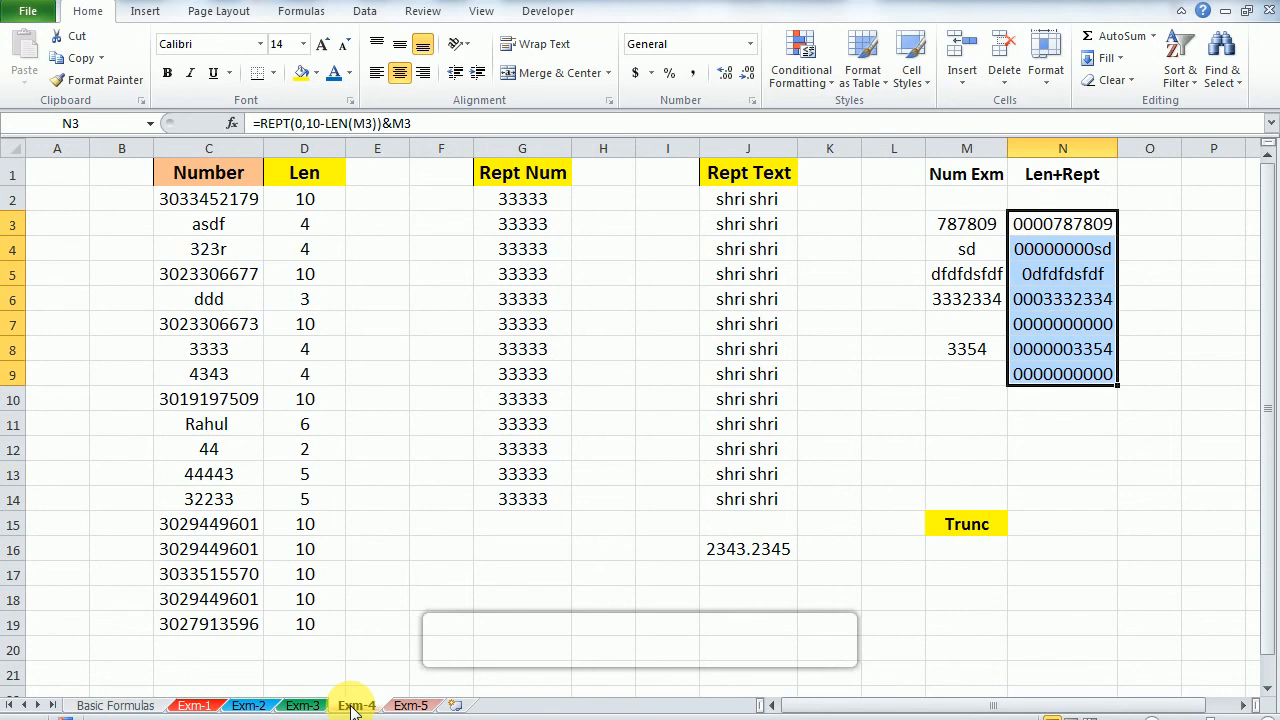
type("=")
key("Escape")
key("Up")
key("Down")
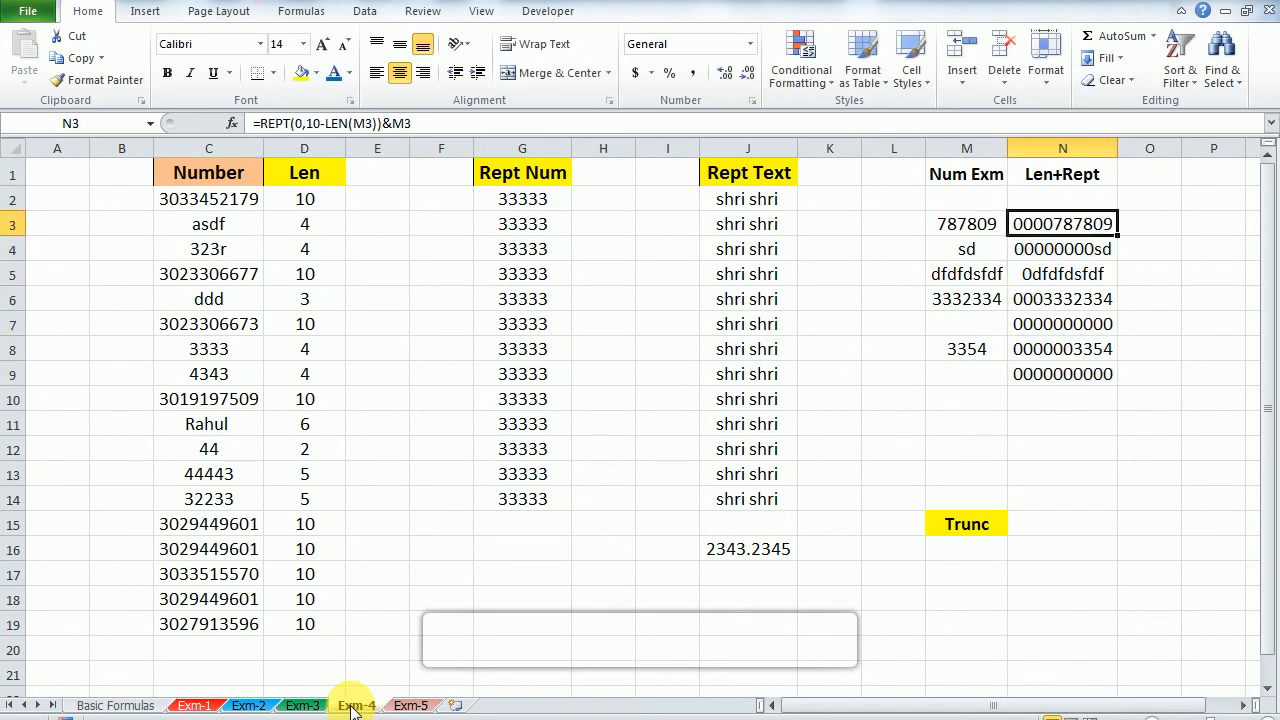
key("ctrl+shift+Down")
key("Delete")
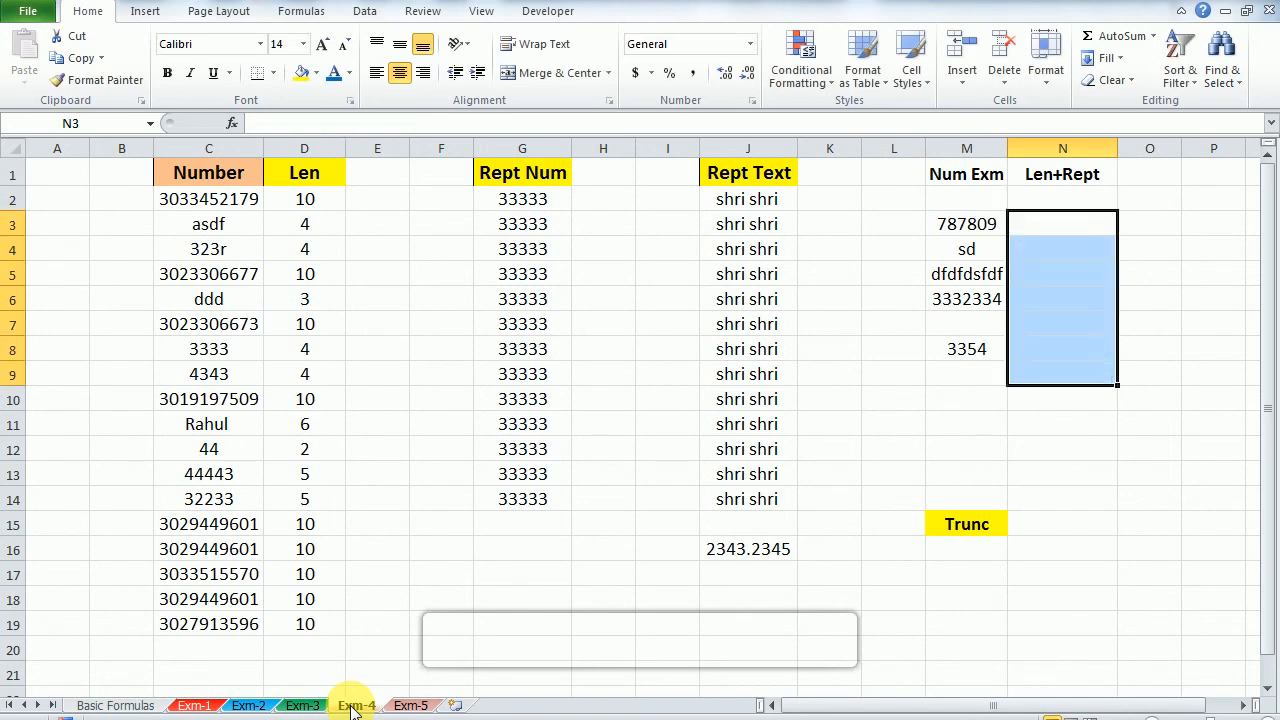
Step: Enter =REPT(0,4) in N3 under Len+Rept to produce a fixed run of four zeros
key("Left")
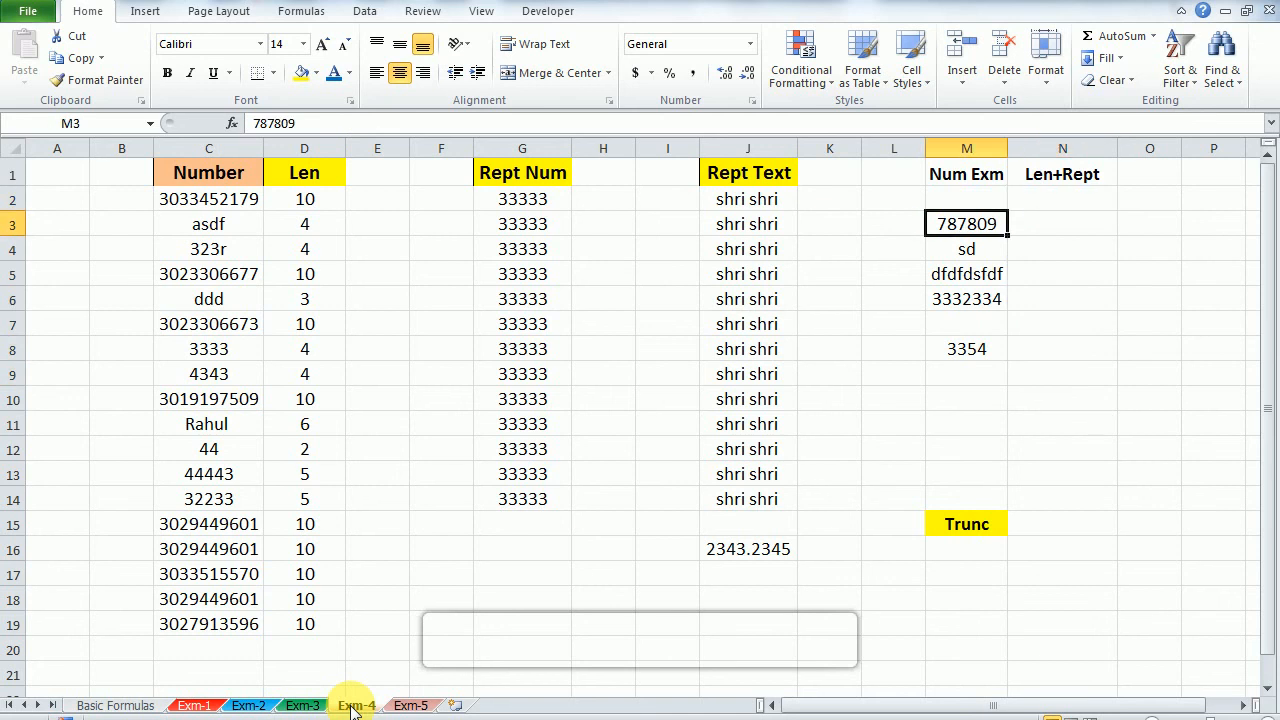
key("Down")
key("Up")
key("Right")
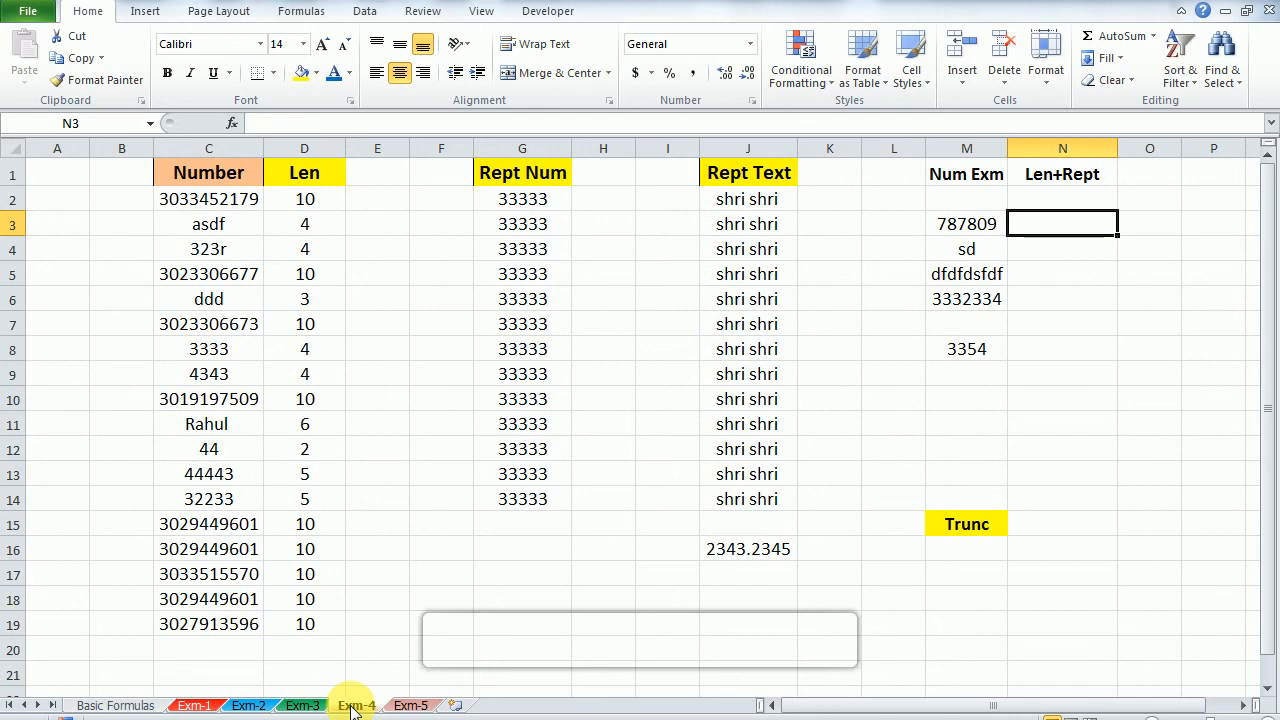
key("Left")
key("Right")
type("=re")
key("Down")
key("Down")
key("Tab")
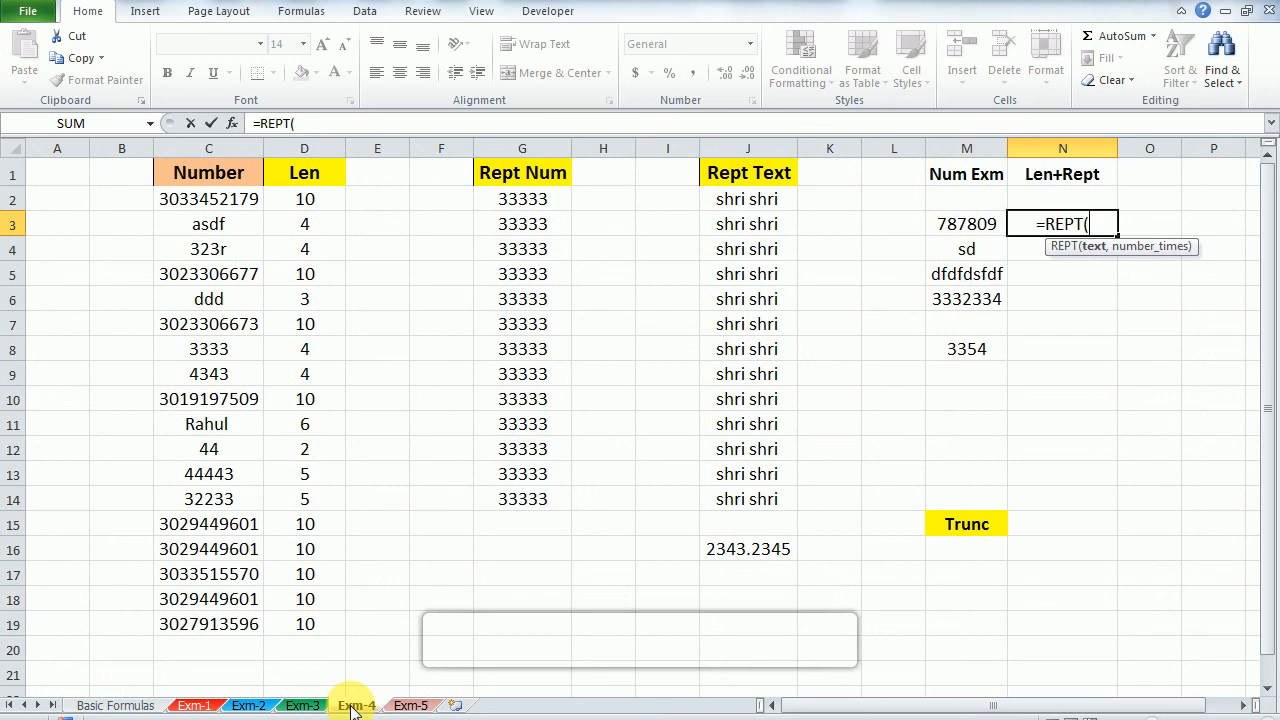
type("0")
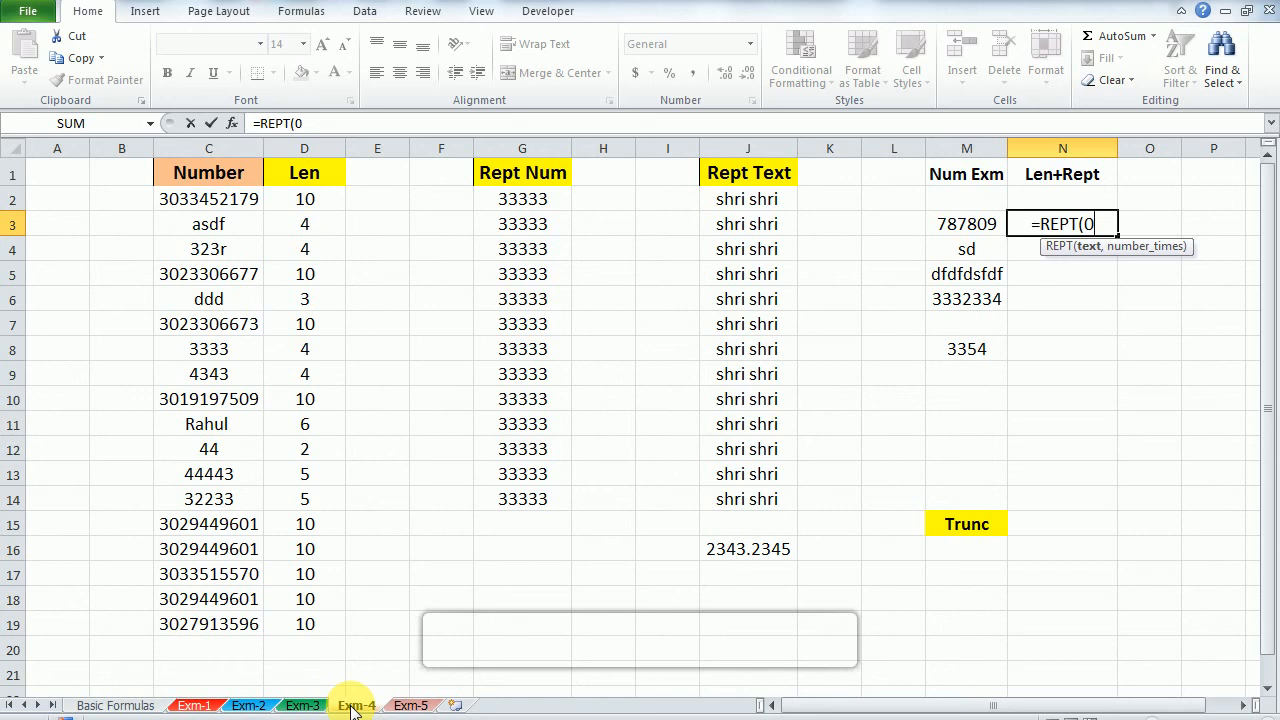
type(",4")
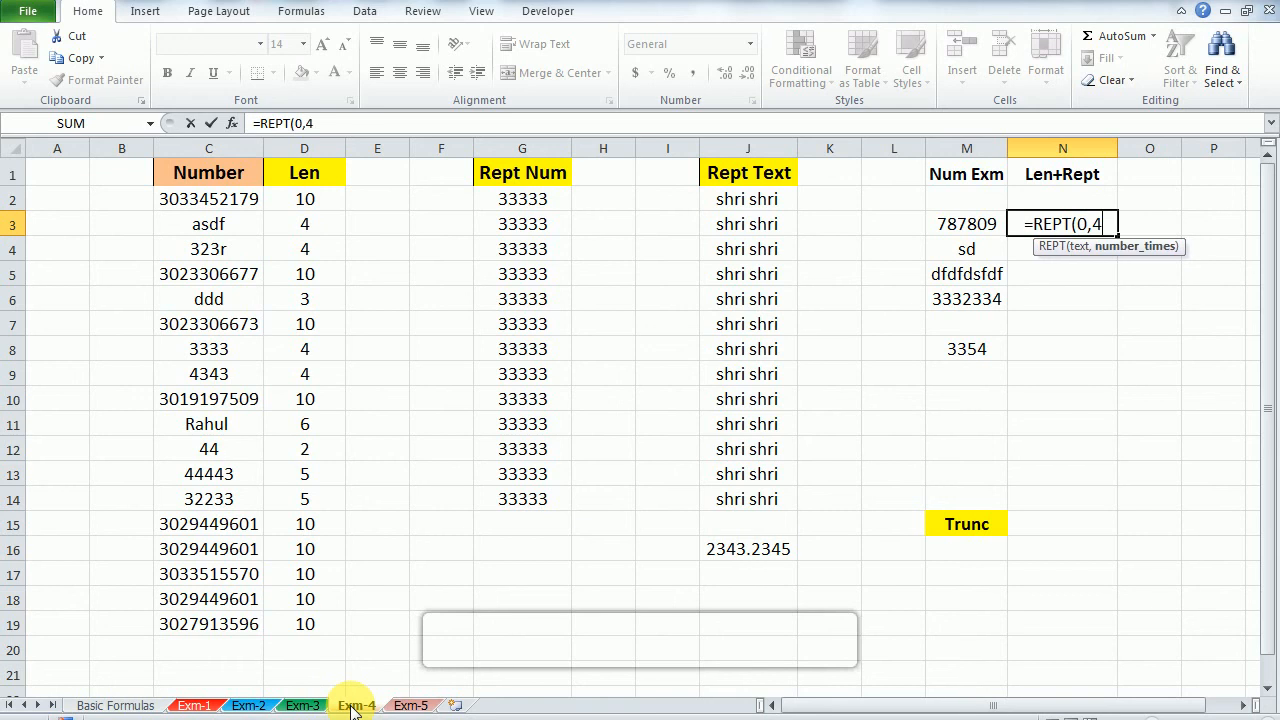
type(")")
key("Return")
Step: Fill the fixed-zero REPT formula from N3 down through N8
key("Up")
key("shift+Down")
key("shift+Down")
key("shift+Down")
key("shift+Down")
key("shift+Down")
key("ctrl+d")
key("shift+BackSpace")
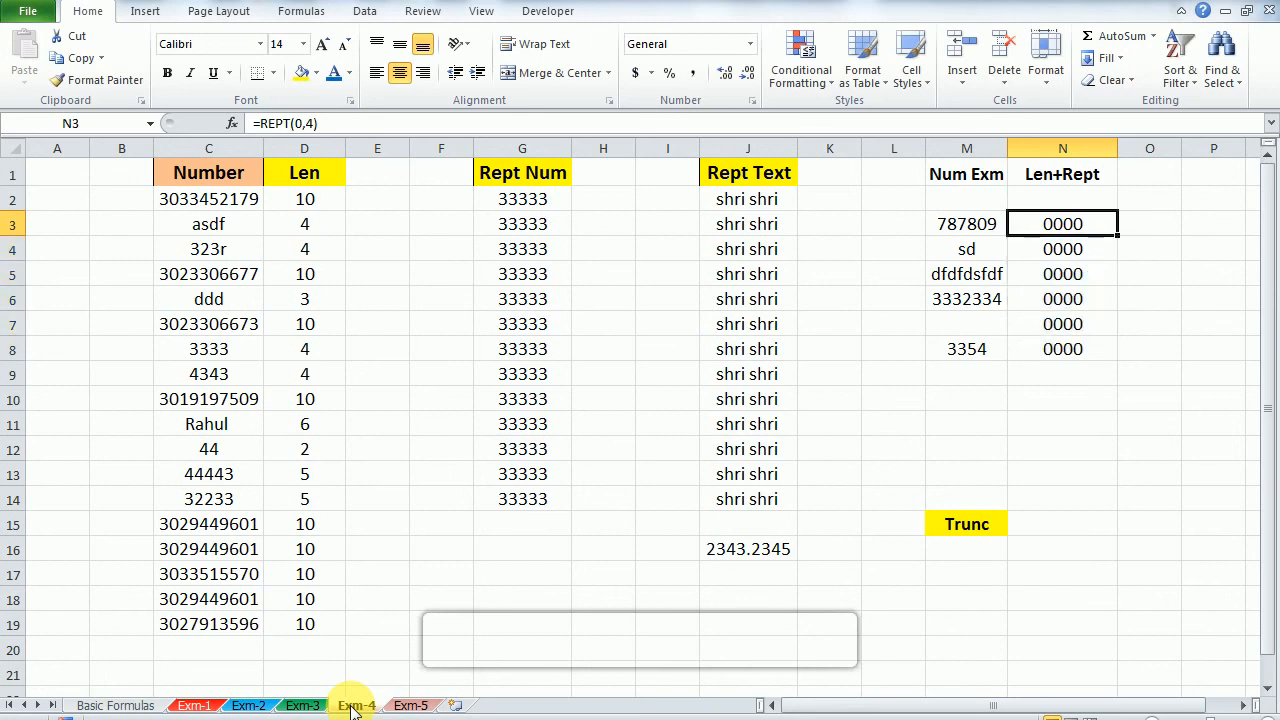
Step: Clear the fixed-zero REPT formulas from N3:N8
key("ctrl+shift+Down")
key("Down")
key("Up")
key("ctrl+shift+Down")
key("Up")
key("Down")
key("ctrl+shift+Down")
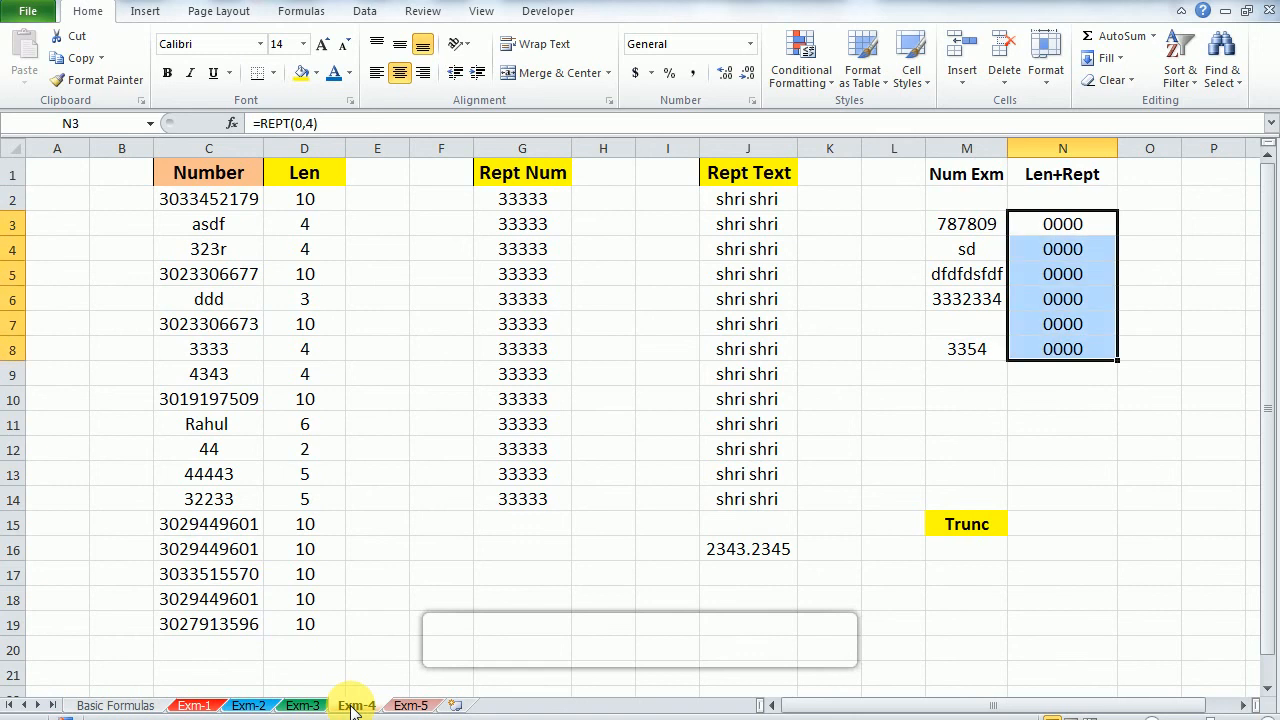
key("Delete")
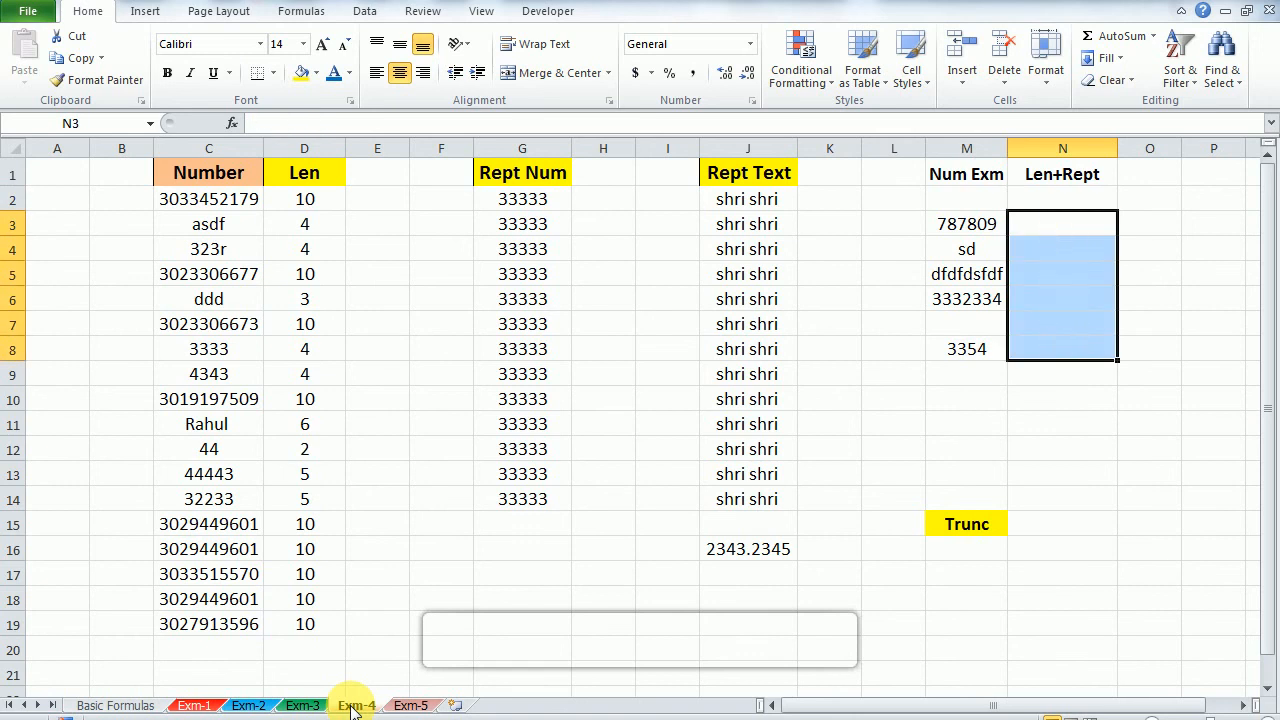
key("Up")
key("Down")
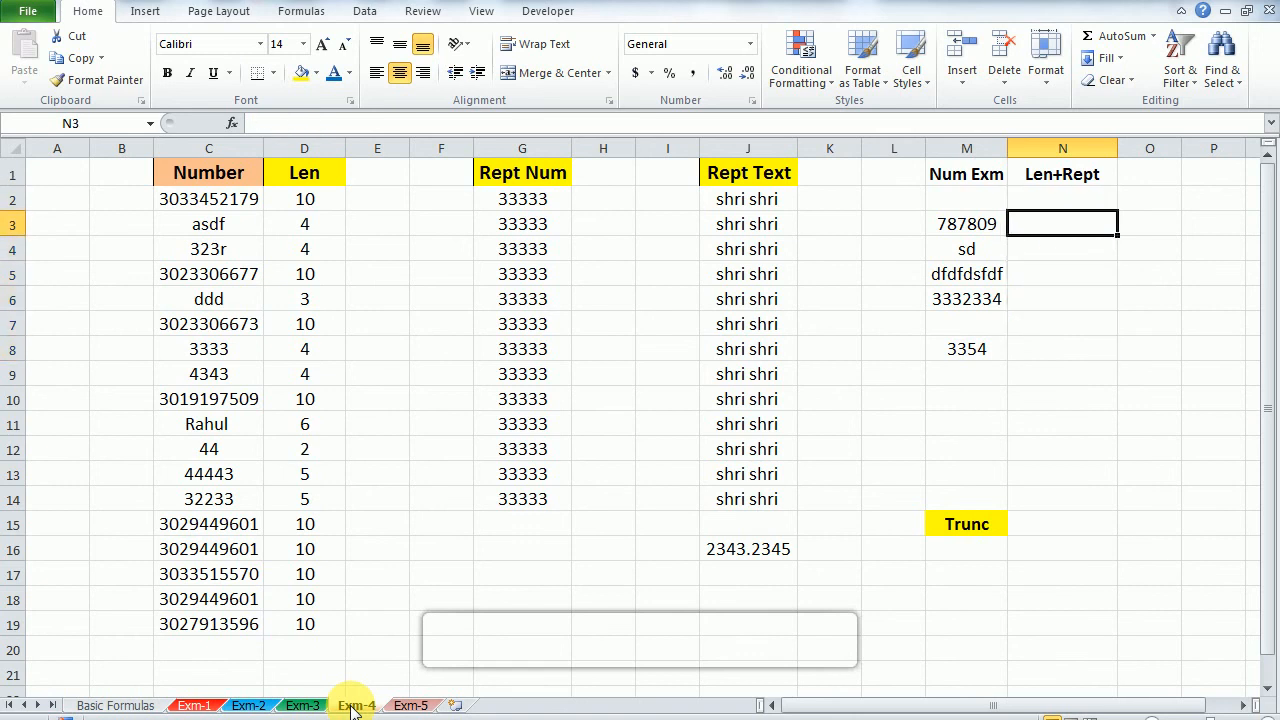
type("=")
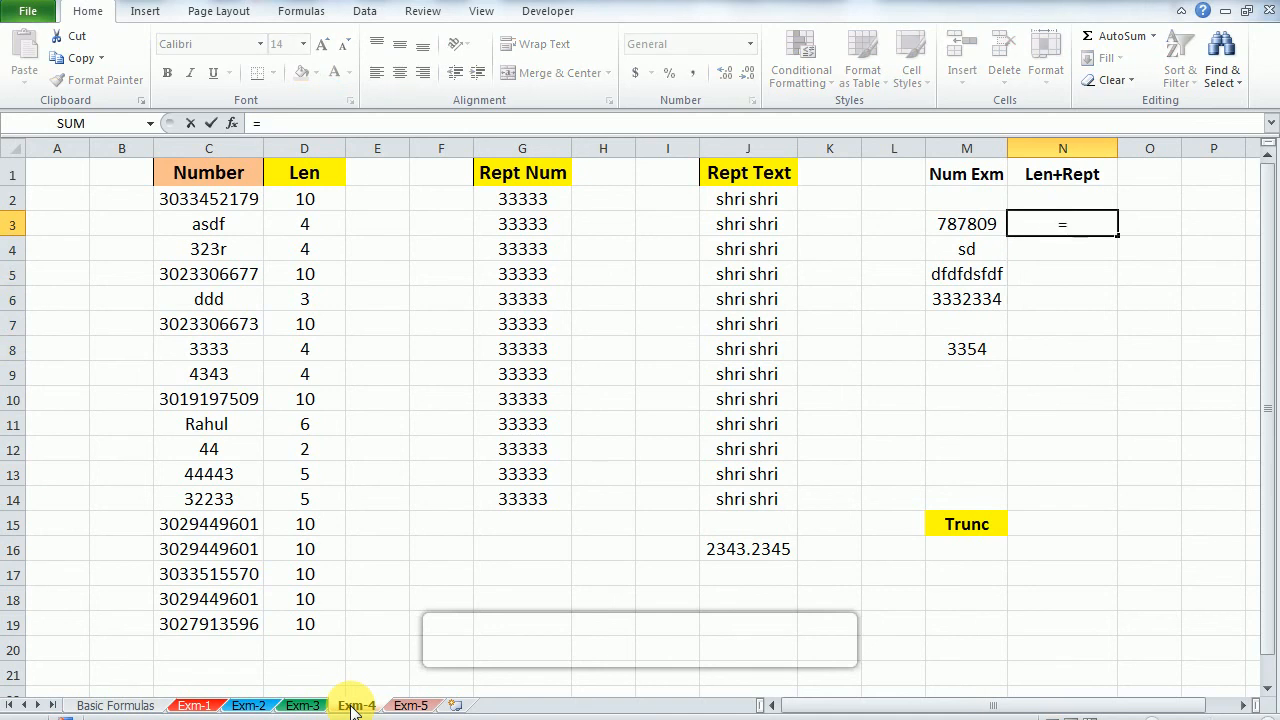
type("re")
key("Down")
key("Tab")
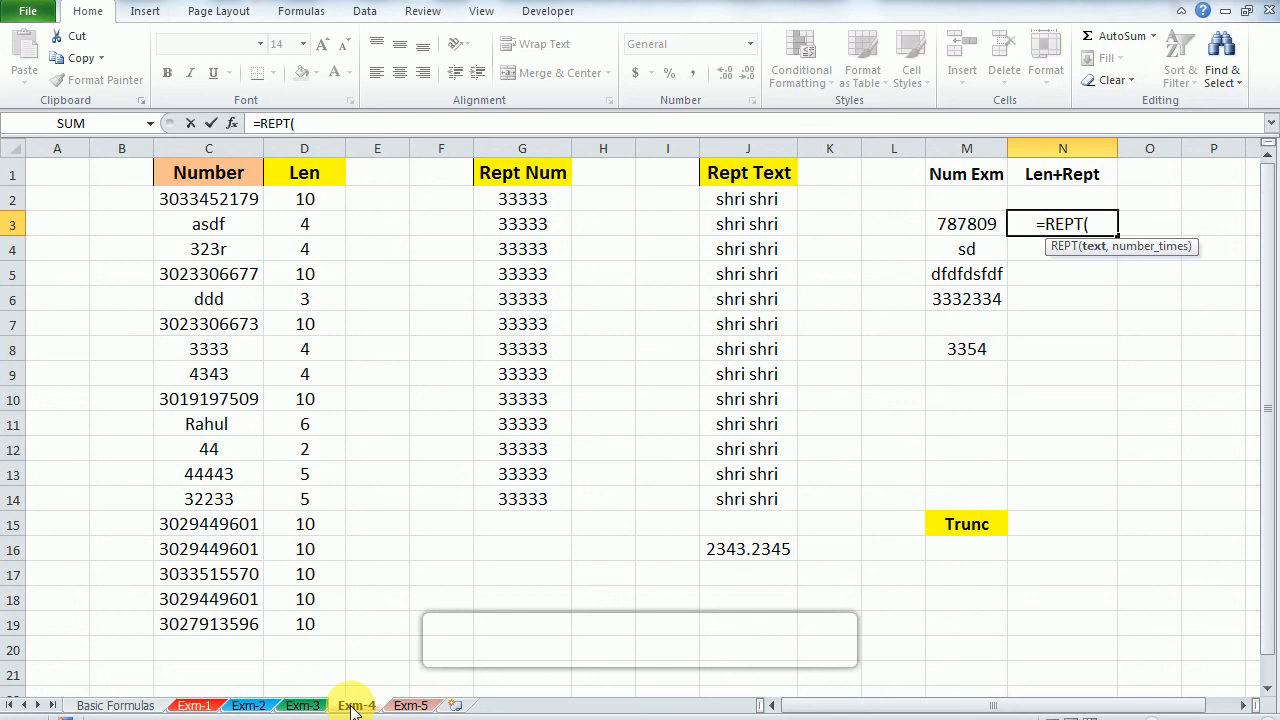
type("`")
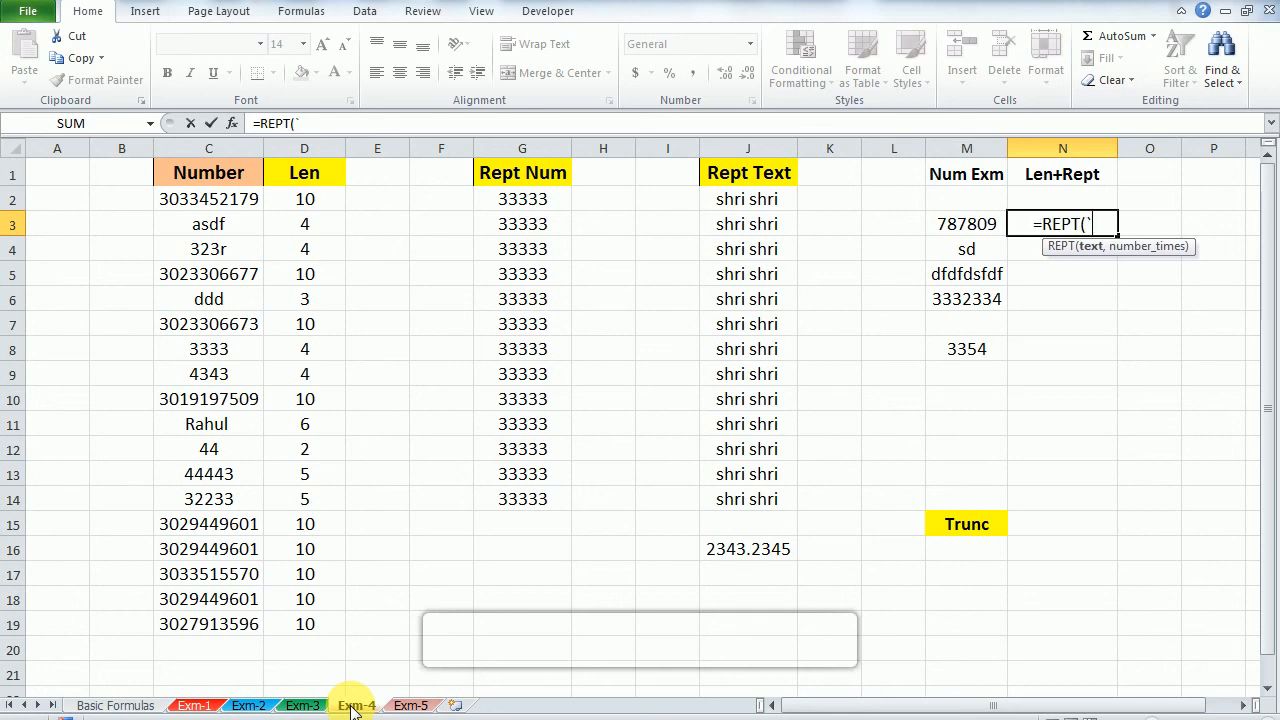
key("Escape")
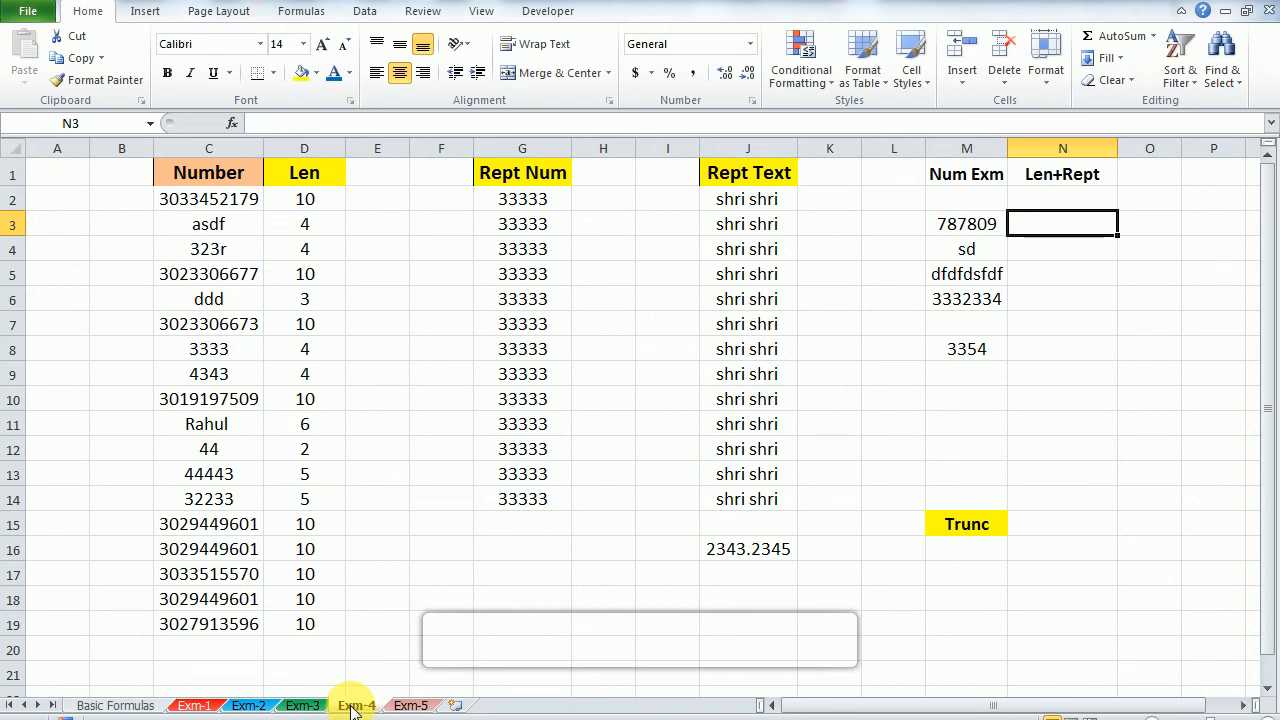
Step: Enter =REPT(0,10-LEN(M3)) in N3 under Len+Rept
type("=")
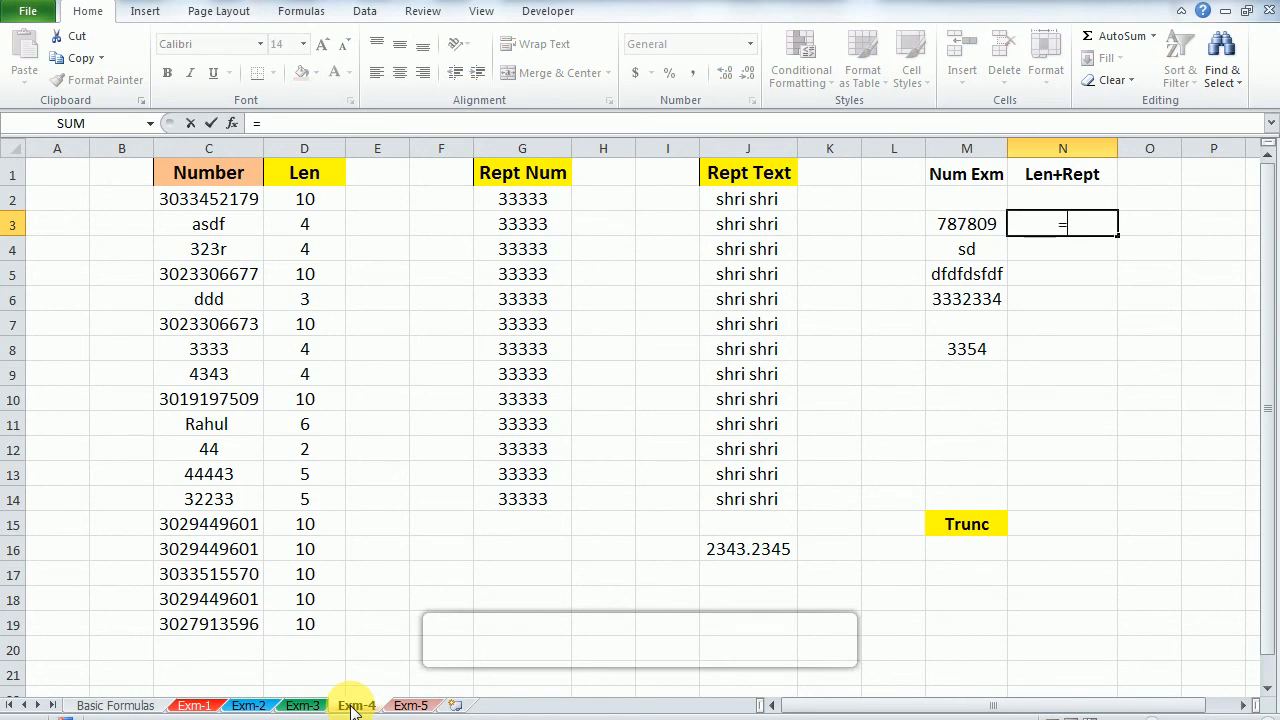
type("re")
key("Down")
key("Down")
key("Tab")
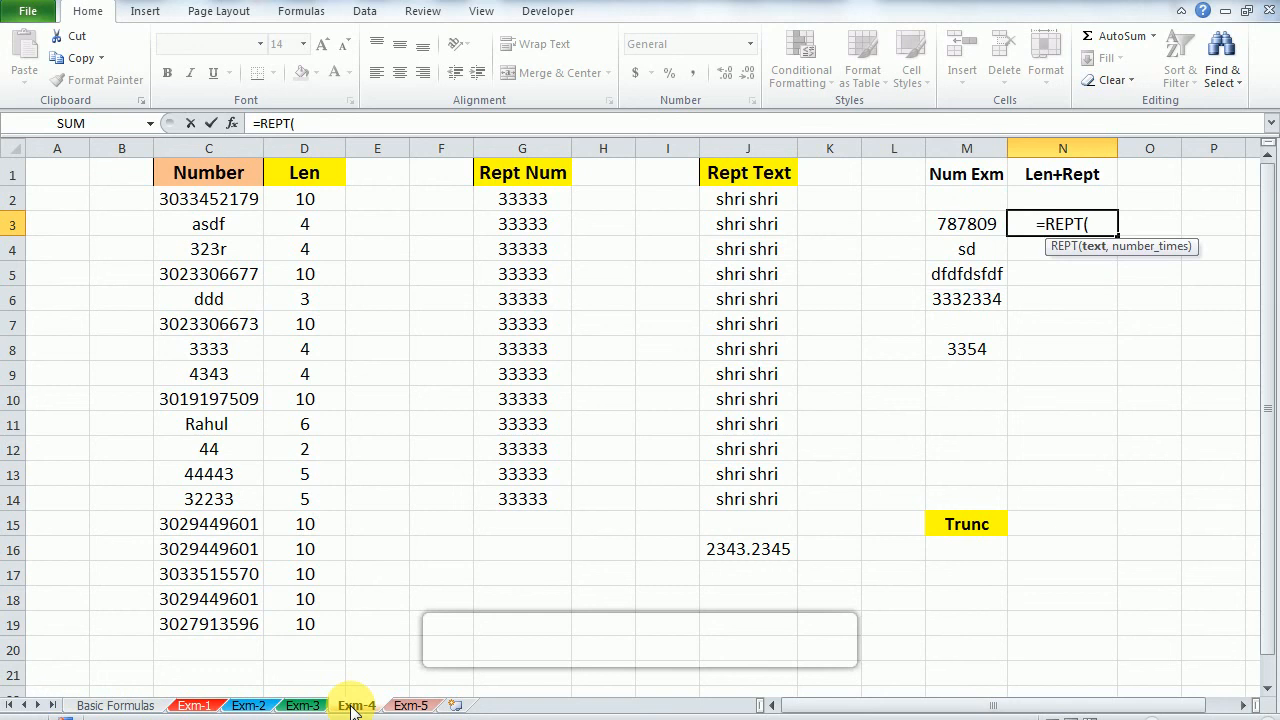
type("0")
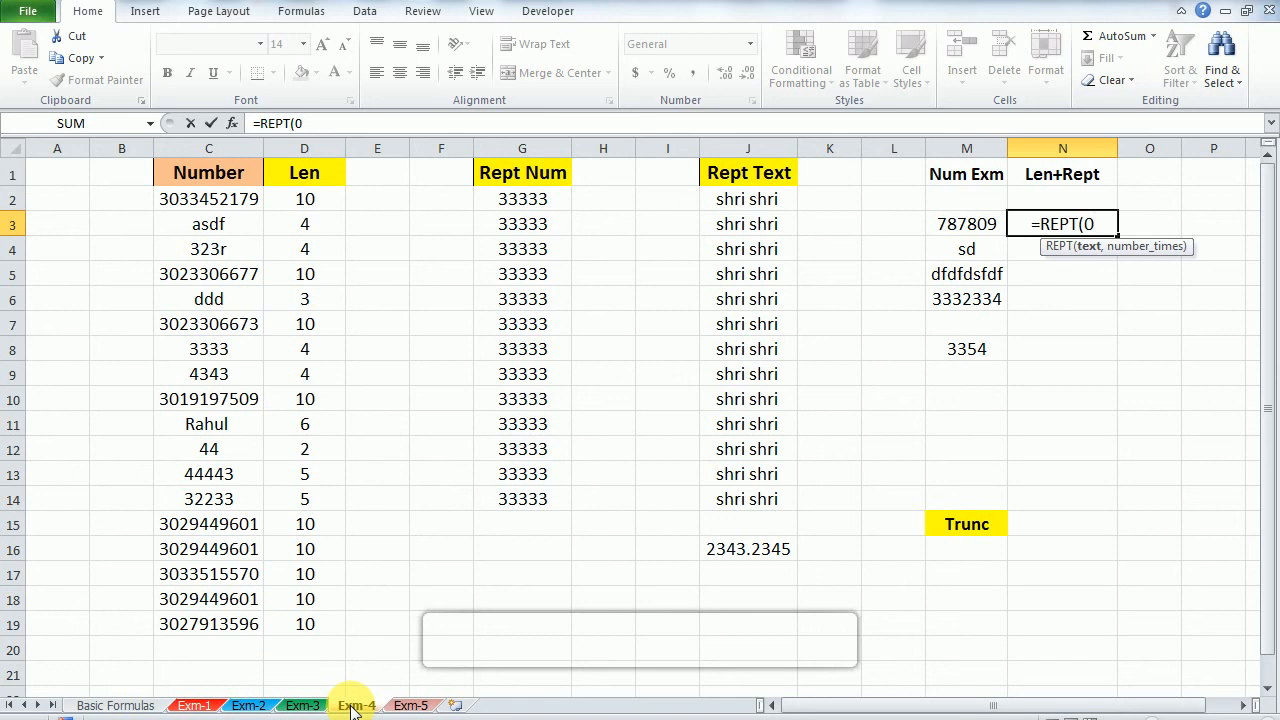
type(",")
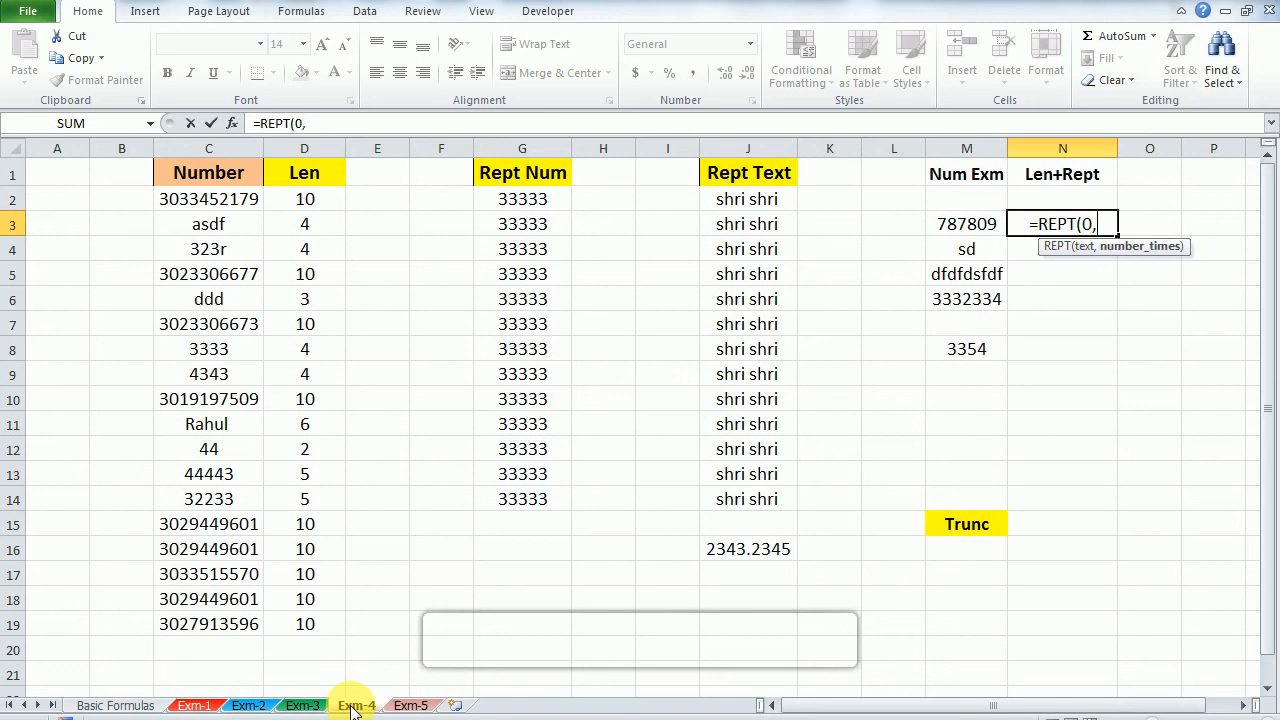
type("10")
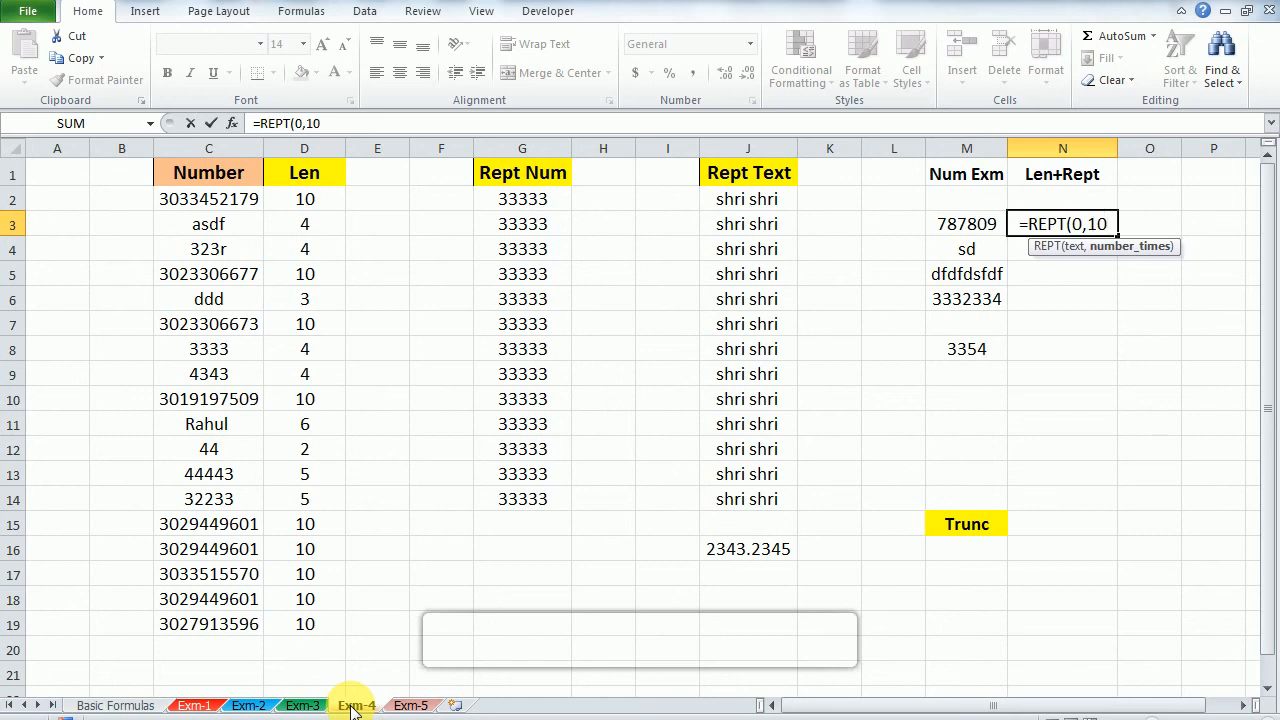
type("-")
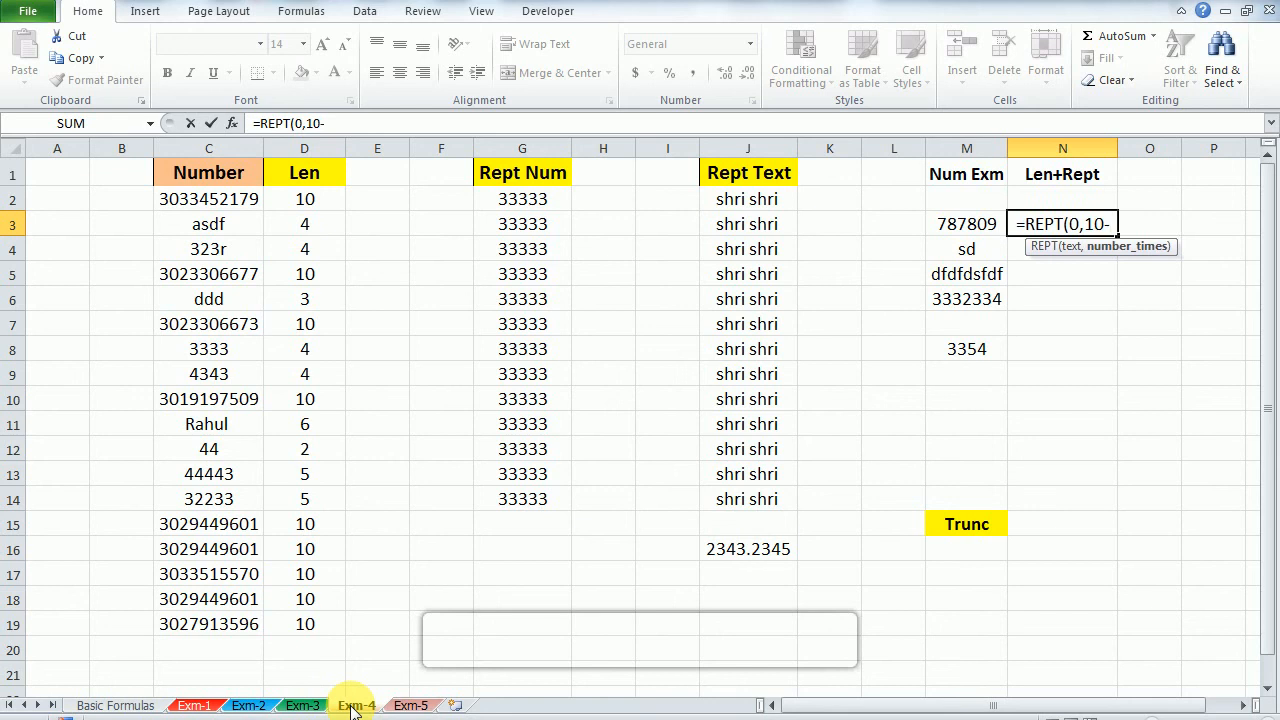
type("le")
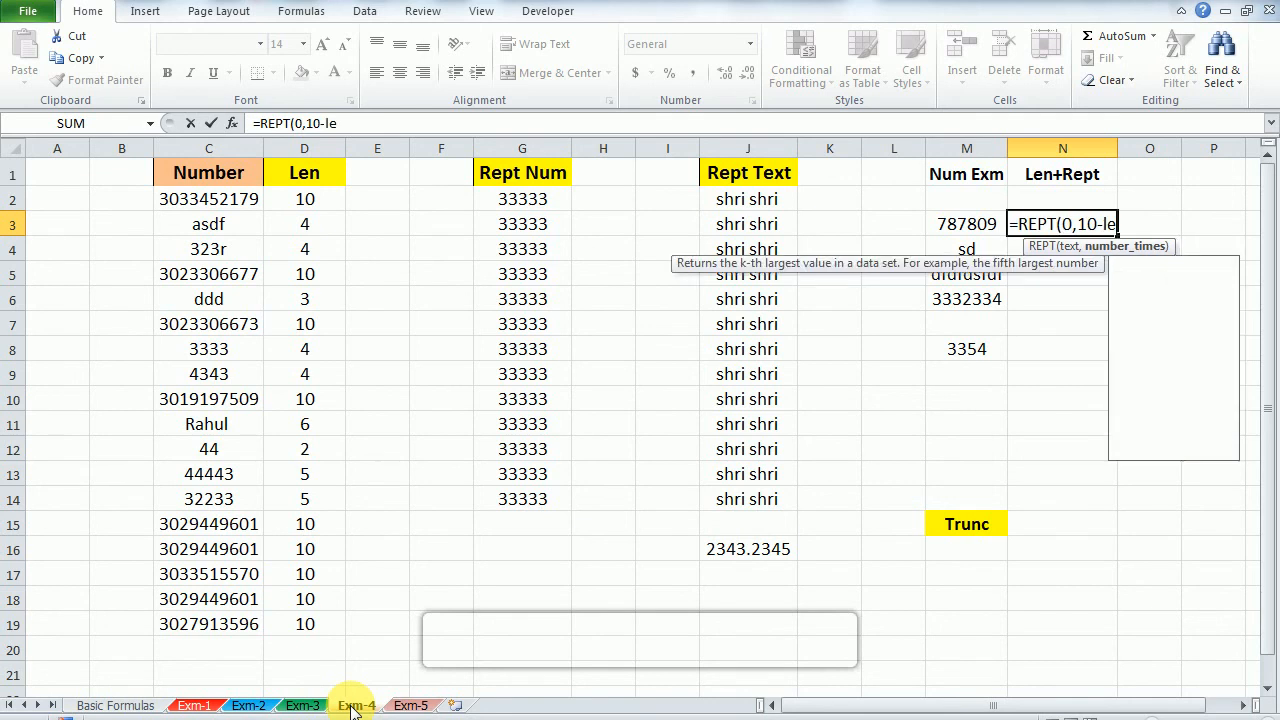
type("n")
key("Tab")
key("Left")
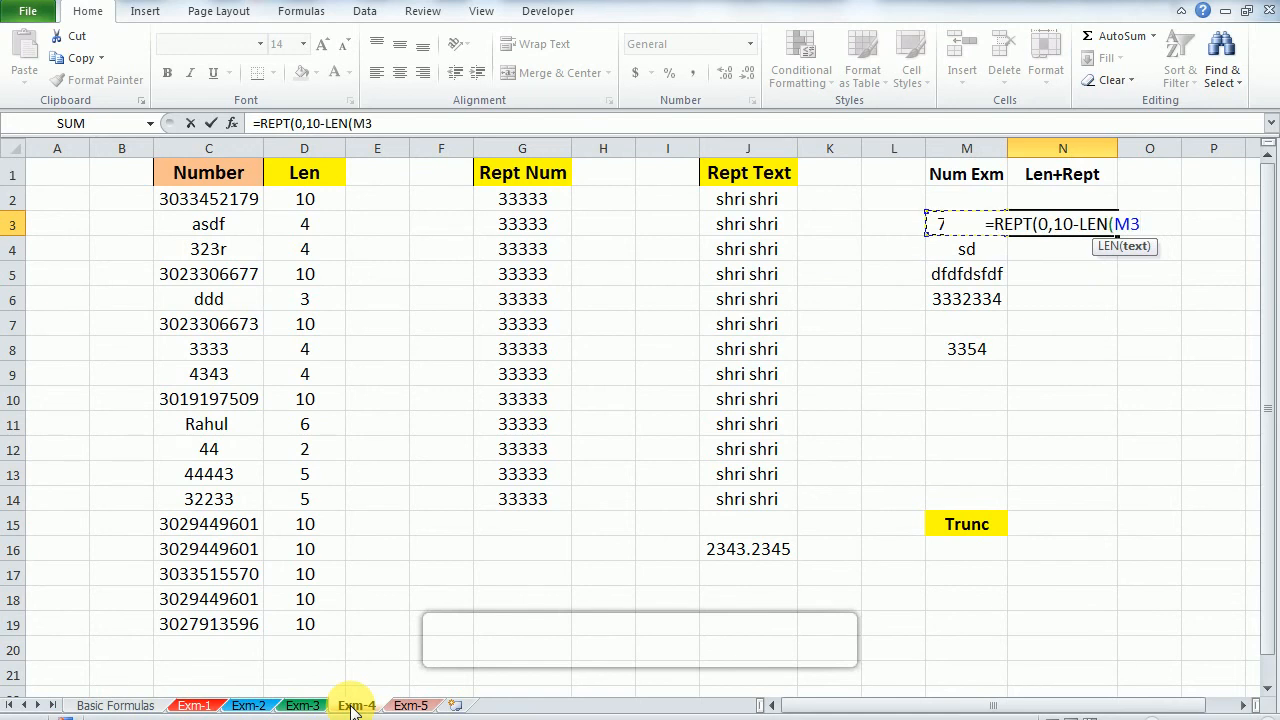
type(")")
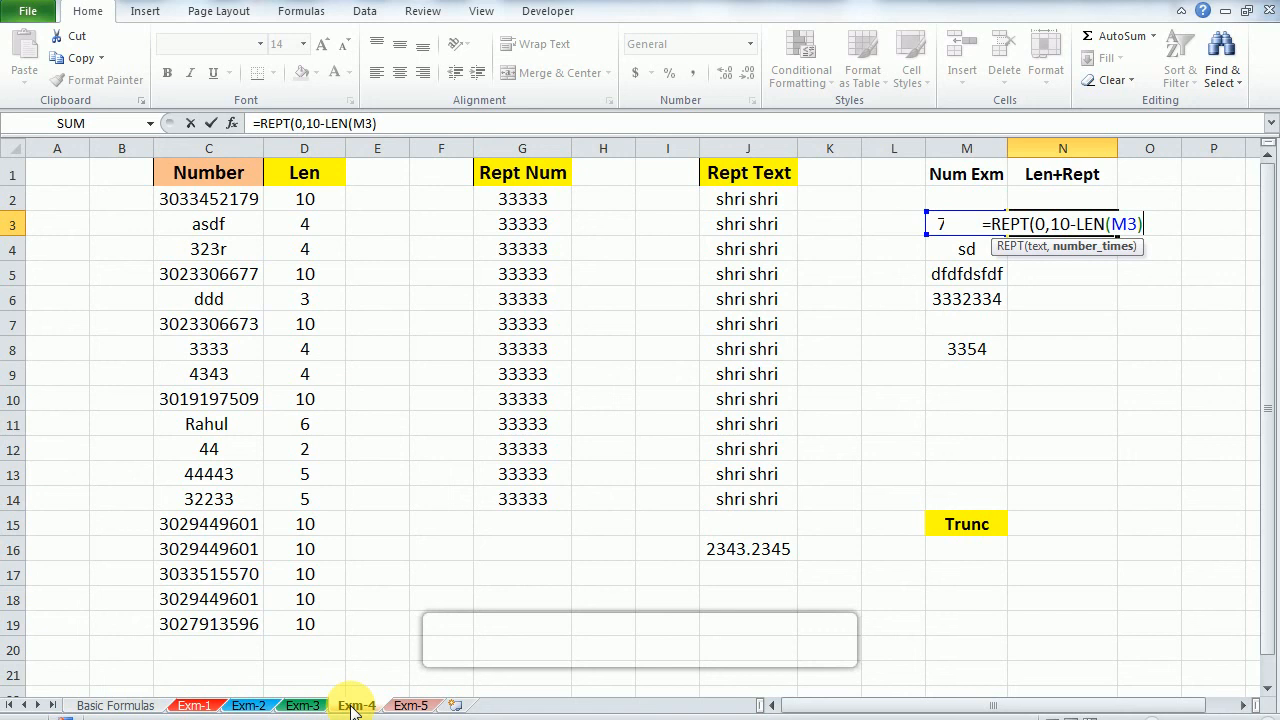
key("Return")
key("Return")
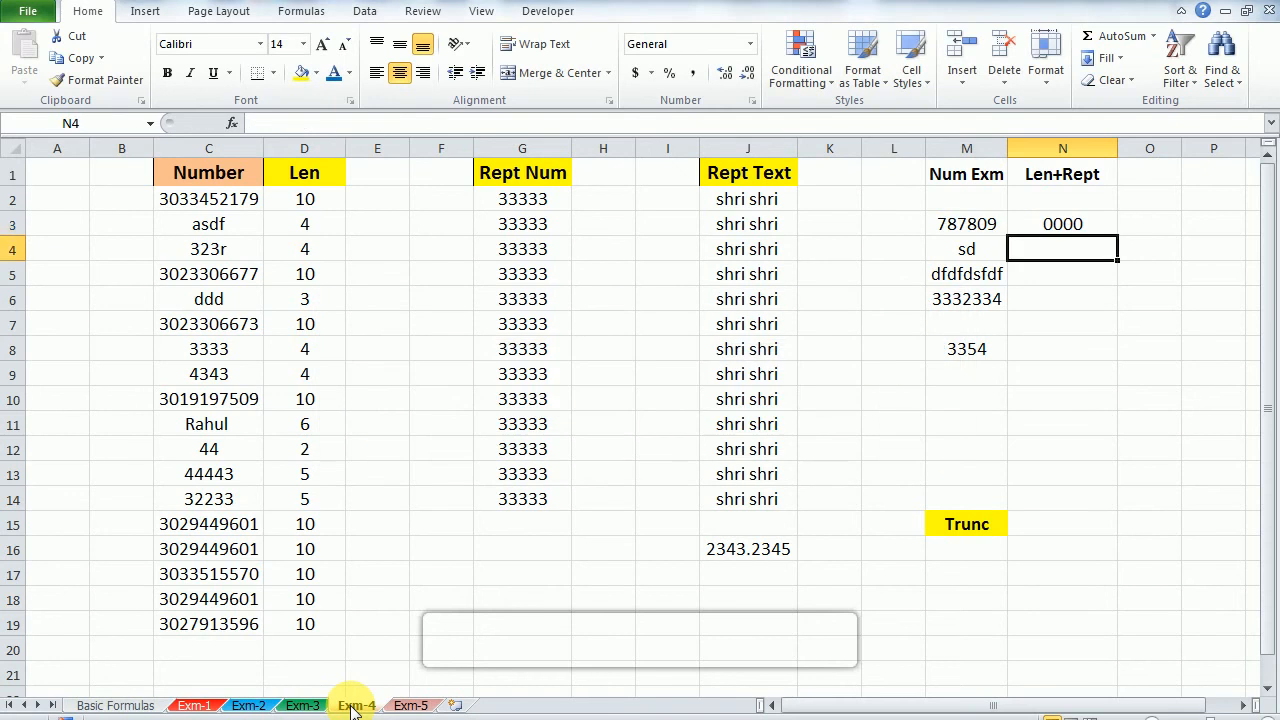
Step: Fill the REPT and LEN formula from N3 down through N8
key("Up")
key("Left")
key("Right")
key("shift+Down")
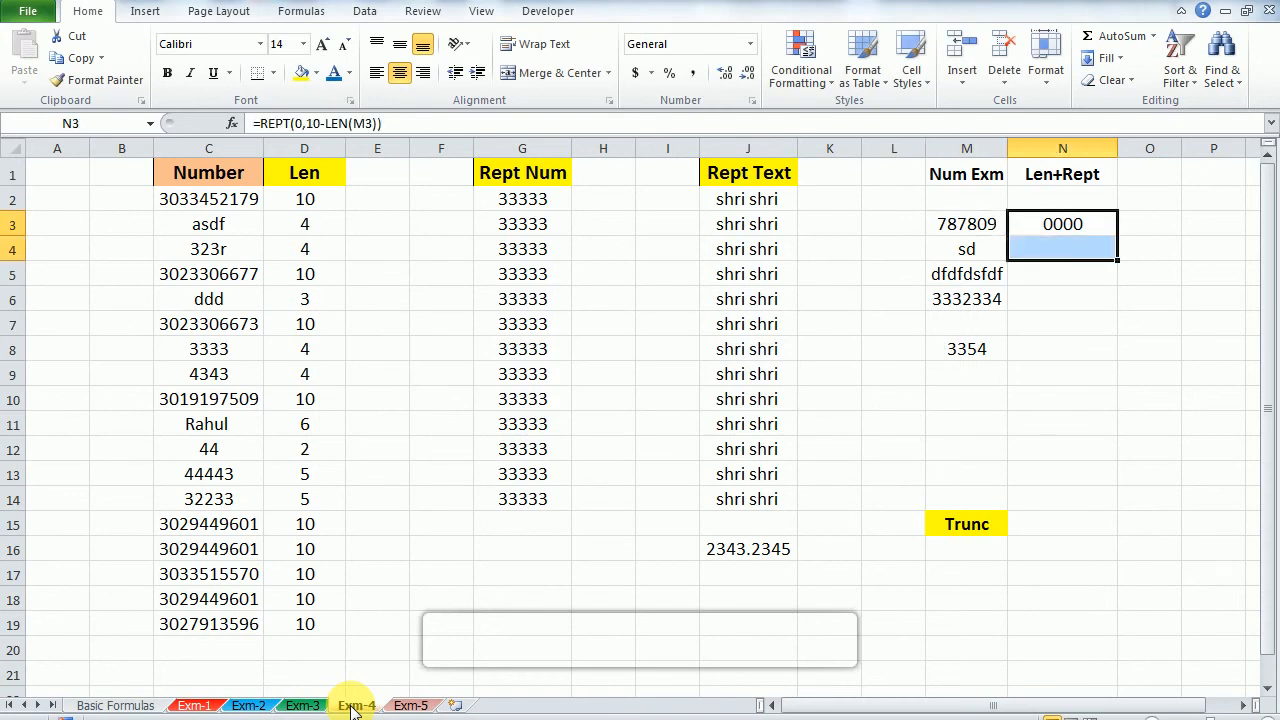
key("ctrl+d")
key("shift+Down")
key("shift+Down")
key("shift+Down")
key("shift+Down")
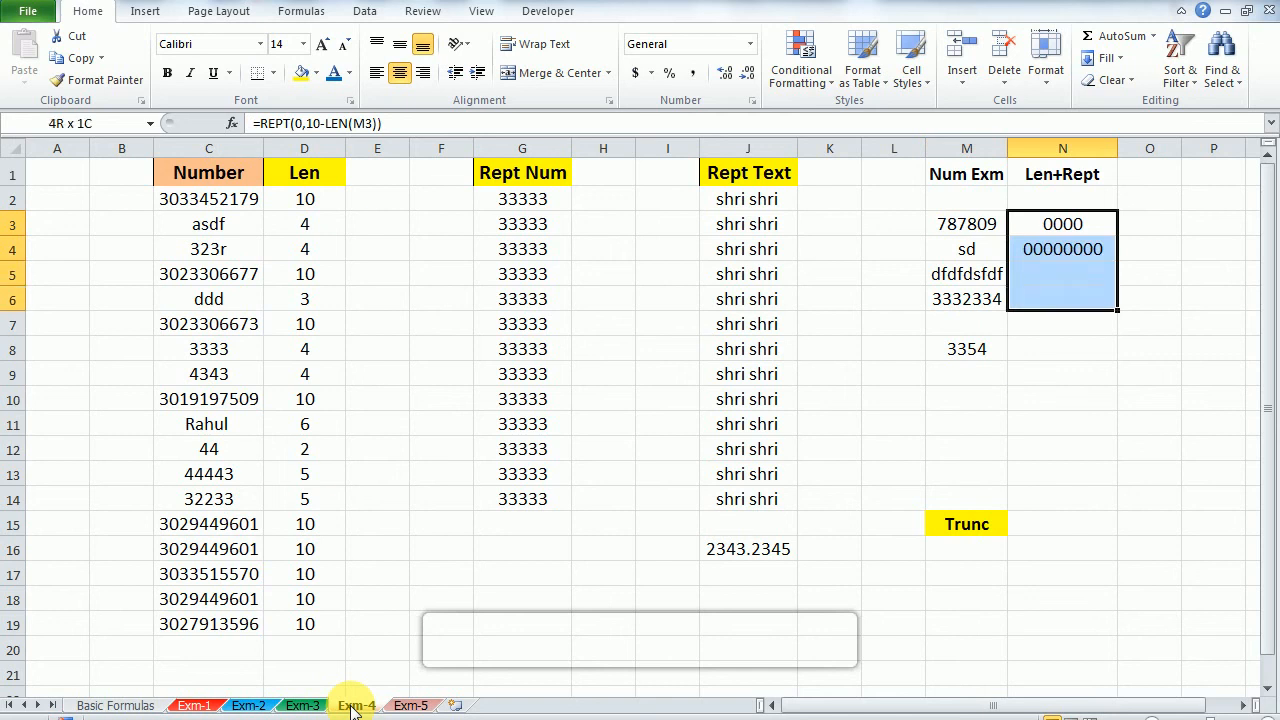
key("ctrl+d")
Step: Examine the filled padding formulas, especially the 10 and LEN(M3) parts of the repeat count in N3
key("Up")
key("Down")
key("Down")
key("Down")
key("Down")
key("Down")
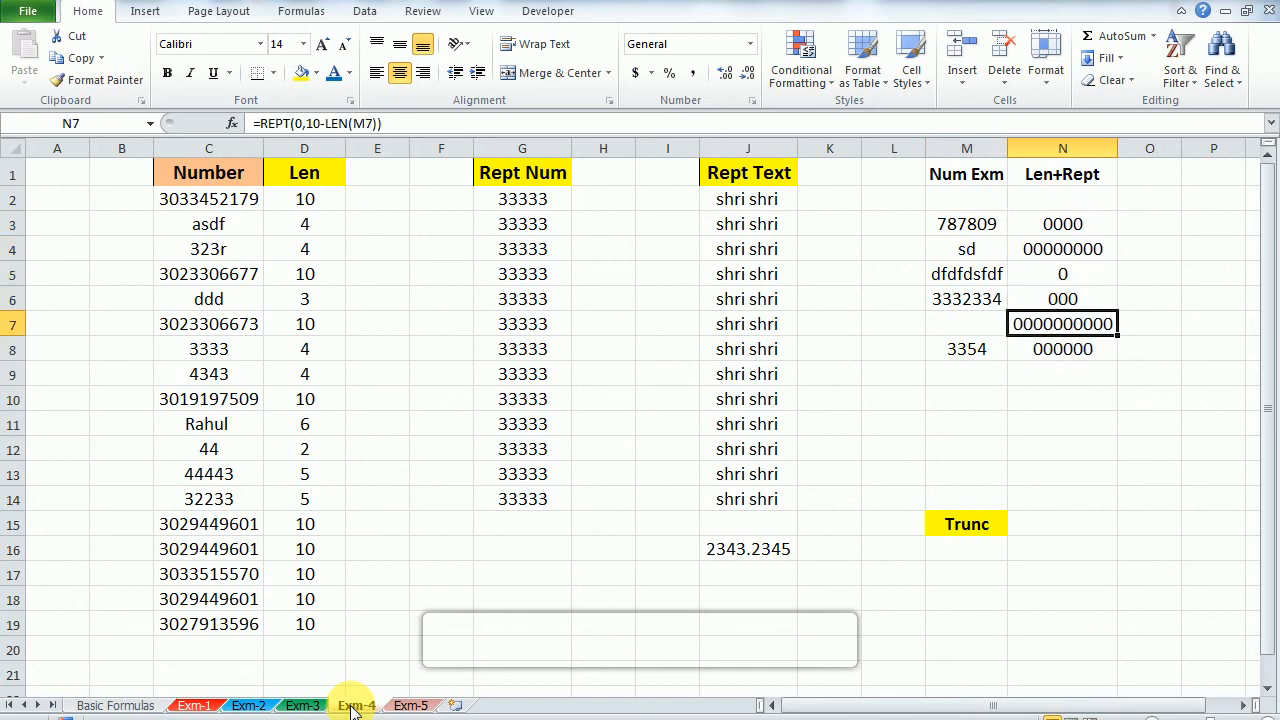
key("F2")
key("Escape")
key("Up")
key("Up")
key("Up")
key("Up")
key("F2")
key("Left")
key("Left")
key("Left")
key("Left")
key("Left")
key("Left")
key("Left")
key("Left")
key("Left")
key("Left")
key("Left")
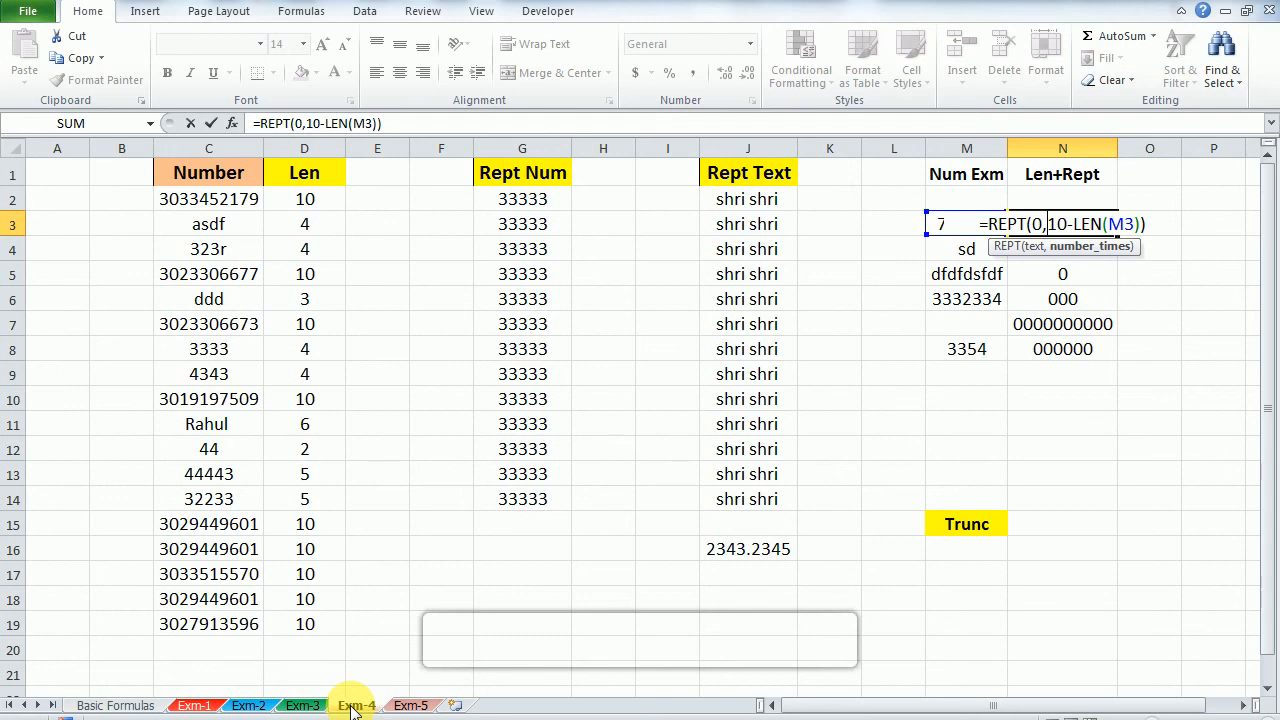
key("Right")
key("Right")
key("Right")
key("shift+Right")
key("shift+Right")
key("shift+Right")
key("shift+Right")
key("shift+Right")
key("shift+Right")
key("shift+Right")
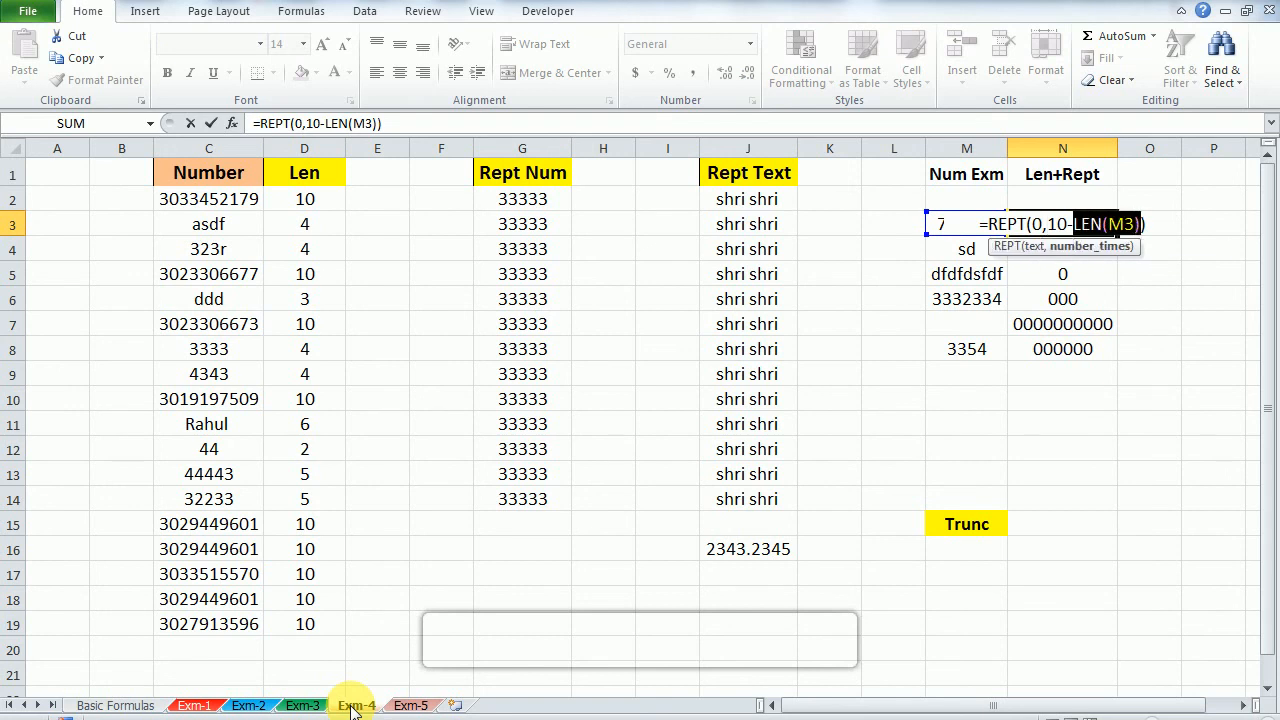
key("Left")
key("Left")
key("Left")
key("Left")
key("Left")
key("Left")
key("Left")
key("Left")
key("Left")
key("Left")
key("Left")
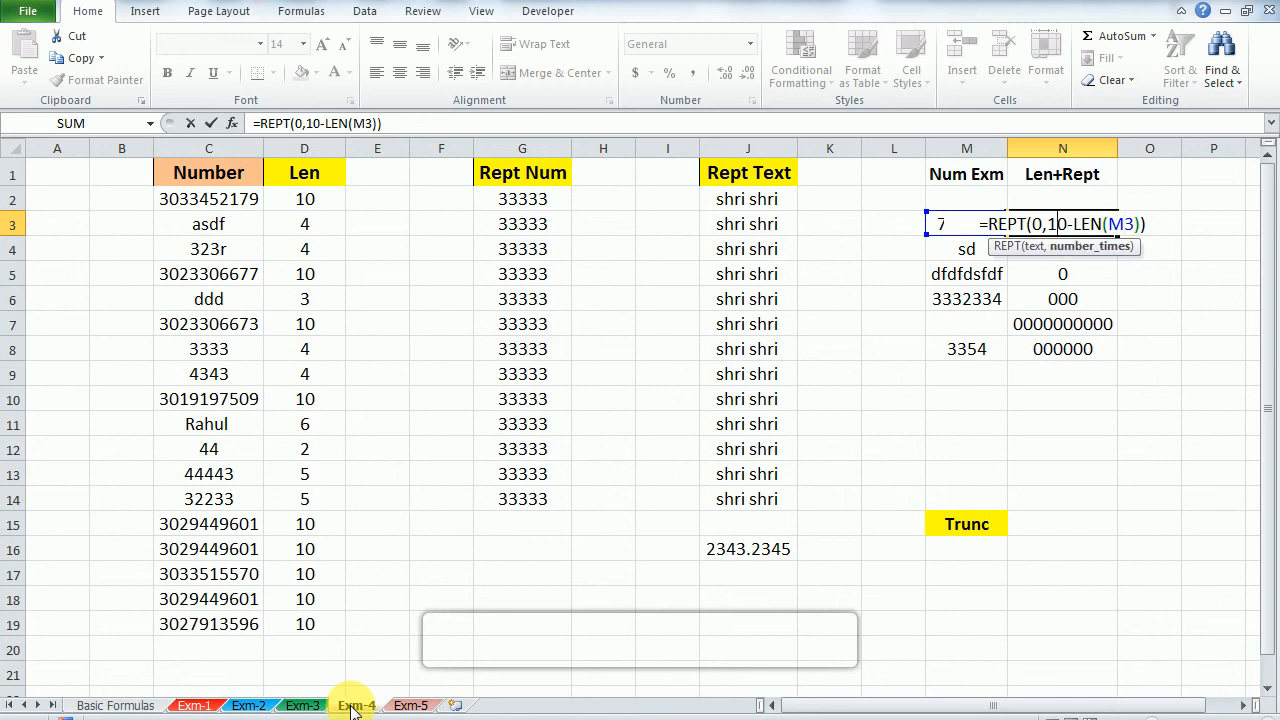
key("Right")
key("Right")
key("Escape")
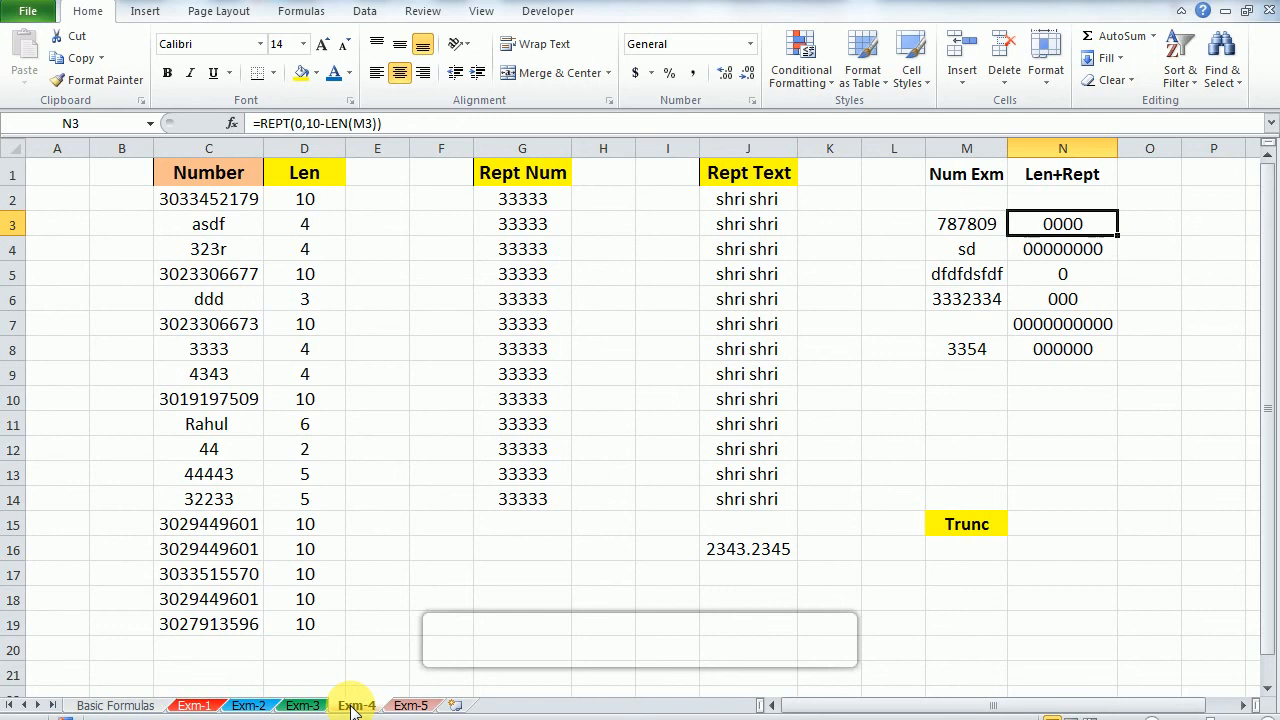
Step: Append &M3 to the formula in N3 so the zeros are joined with the original value
key("Left")
key("Right")
key("F2")
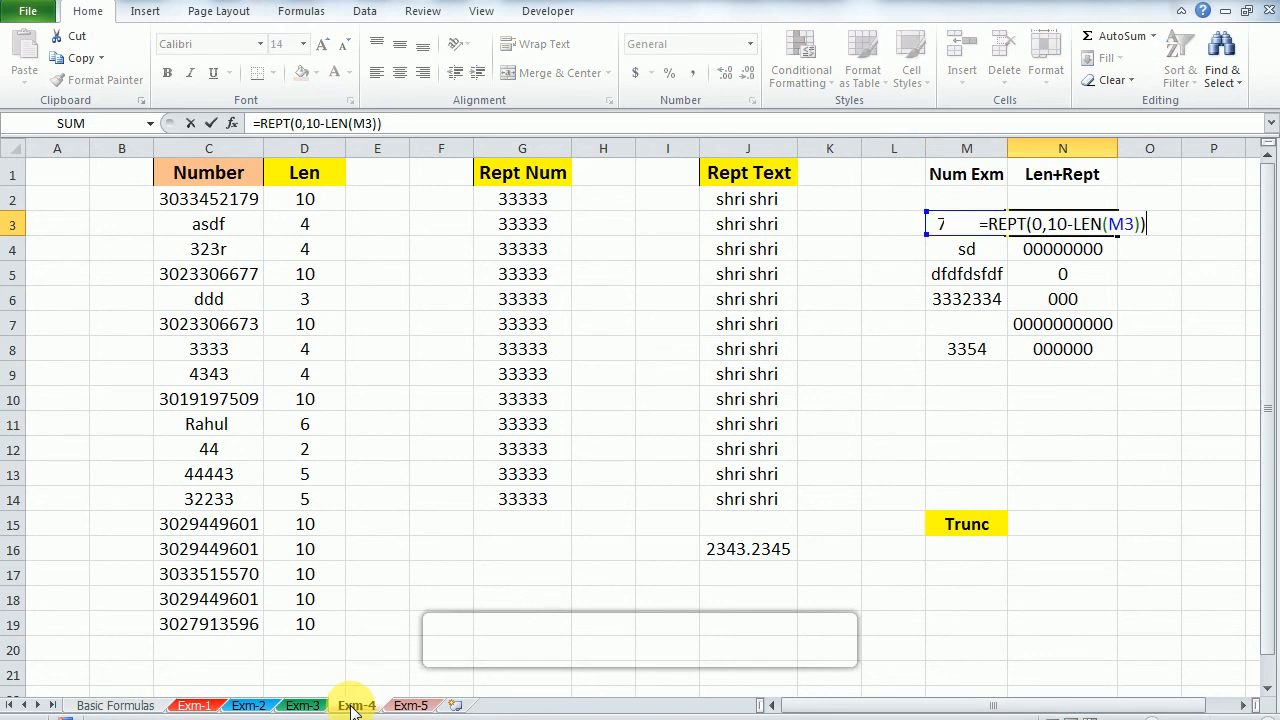
type("&")
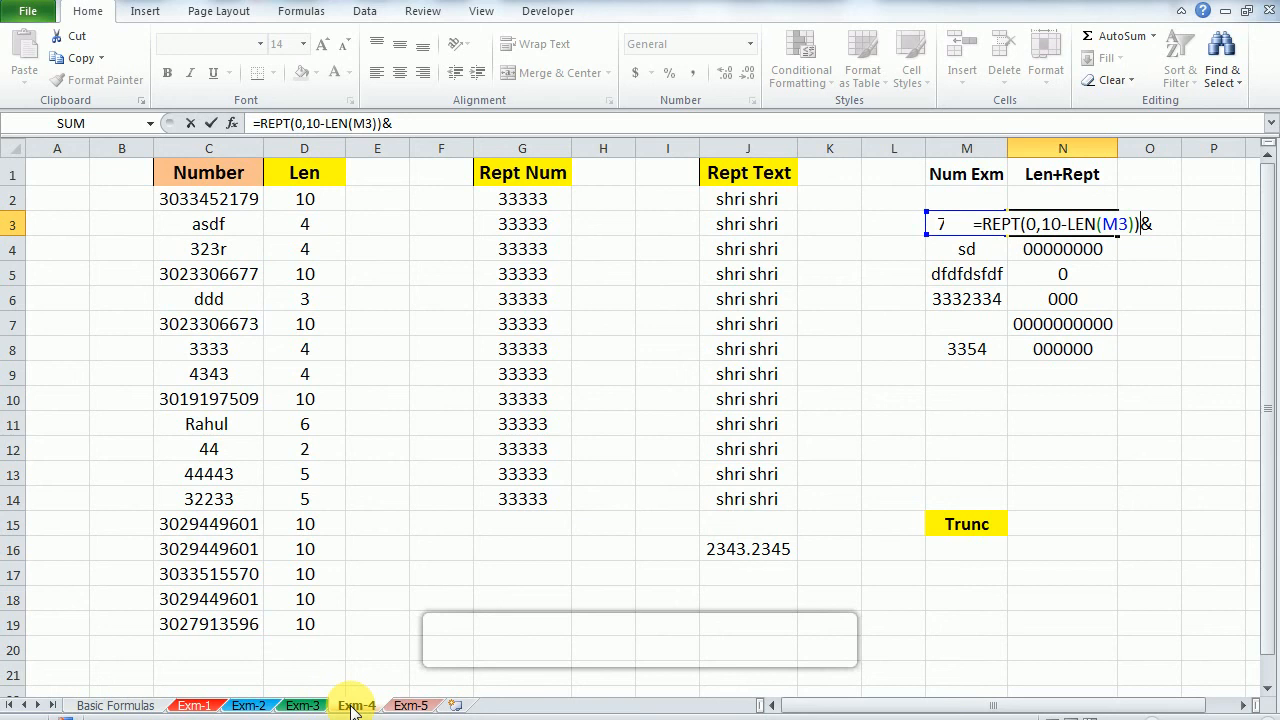
key("Left")
key("Left")
key("Right")
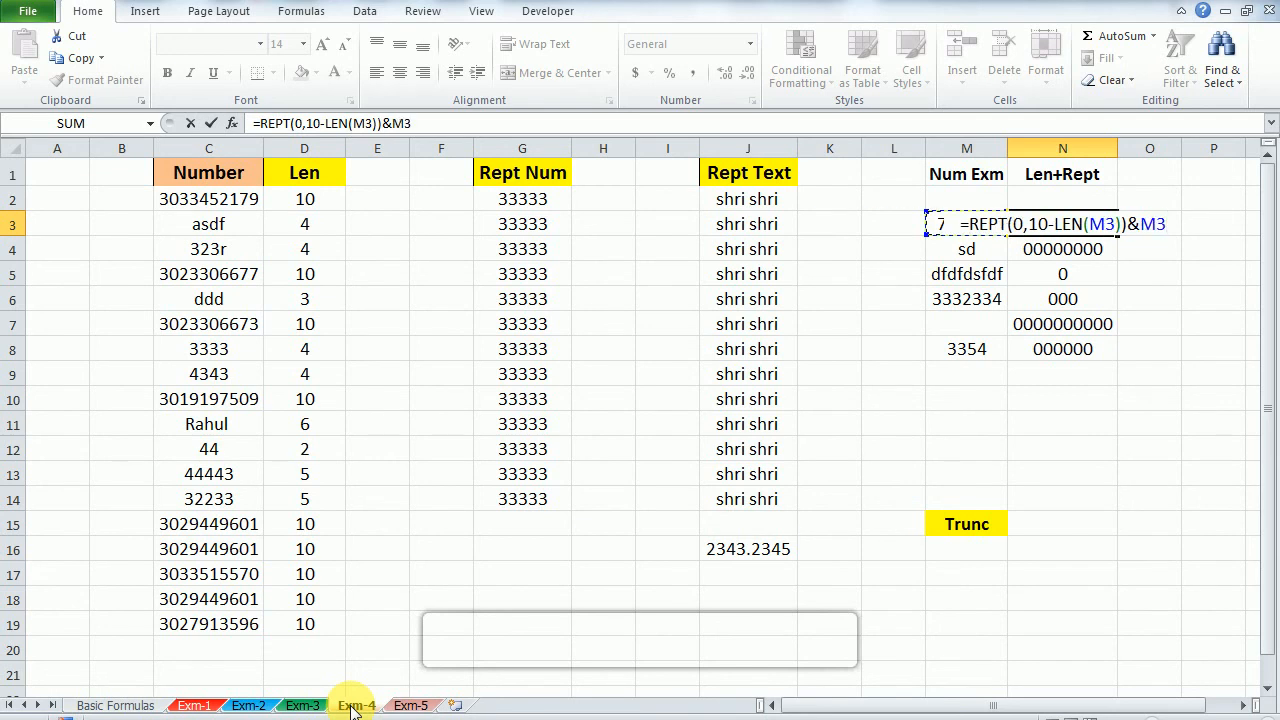
key("Return")
key("Up")
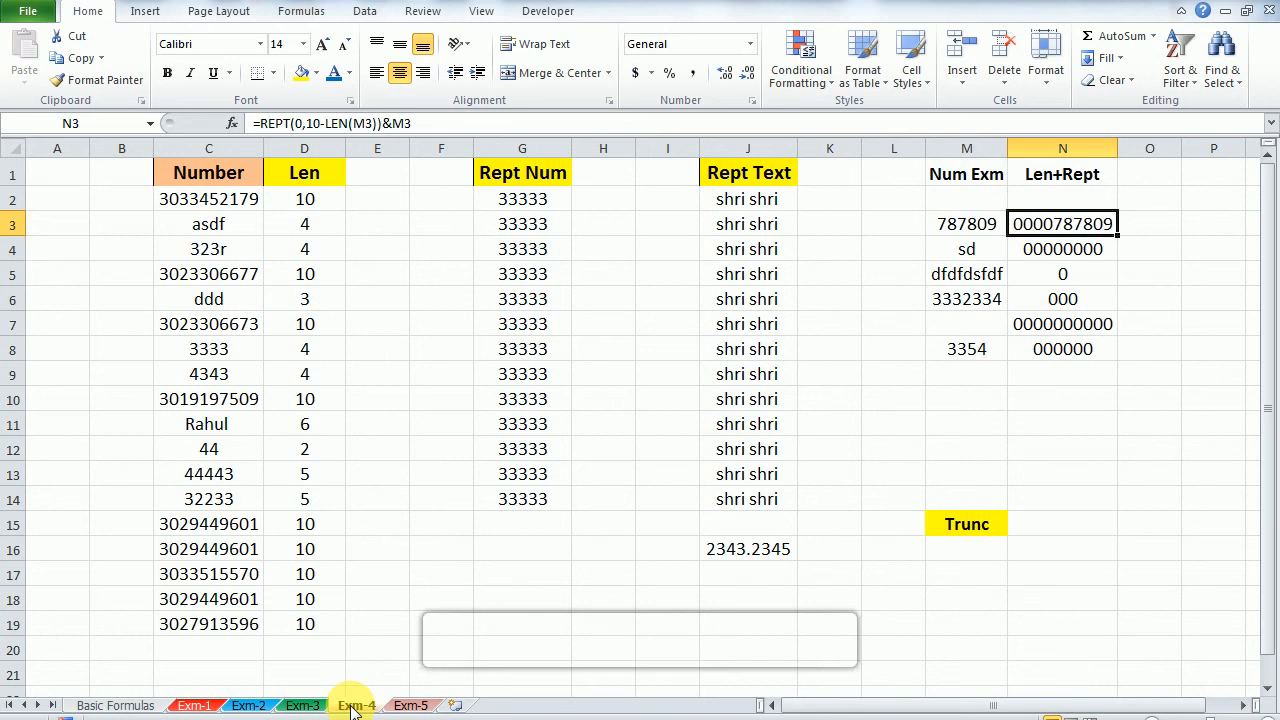
key("F2")
key("Left")
key("Left")
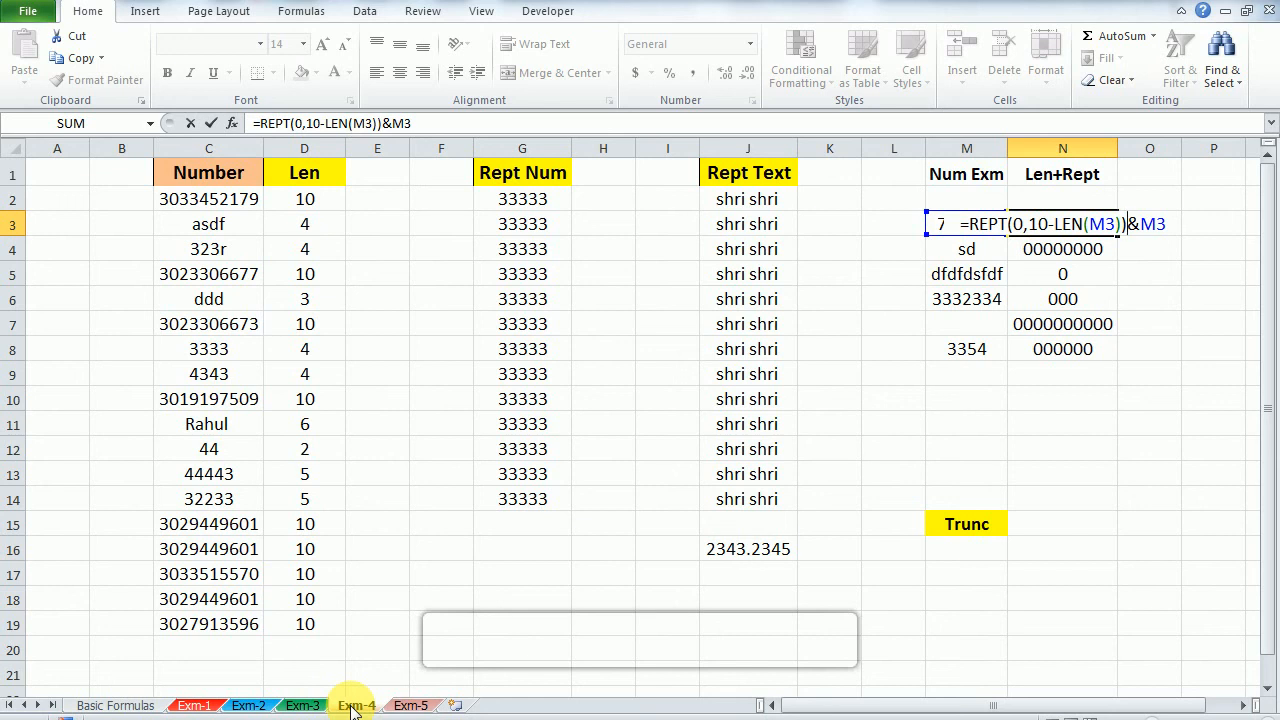
key("Right")
key("Right")
key("ctrl+Return")
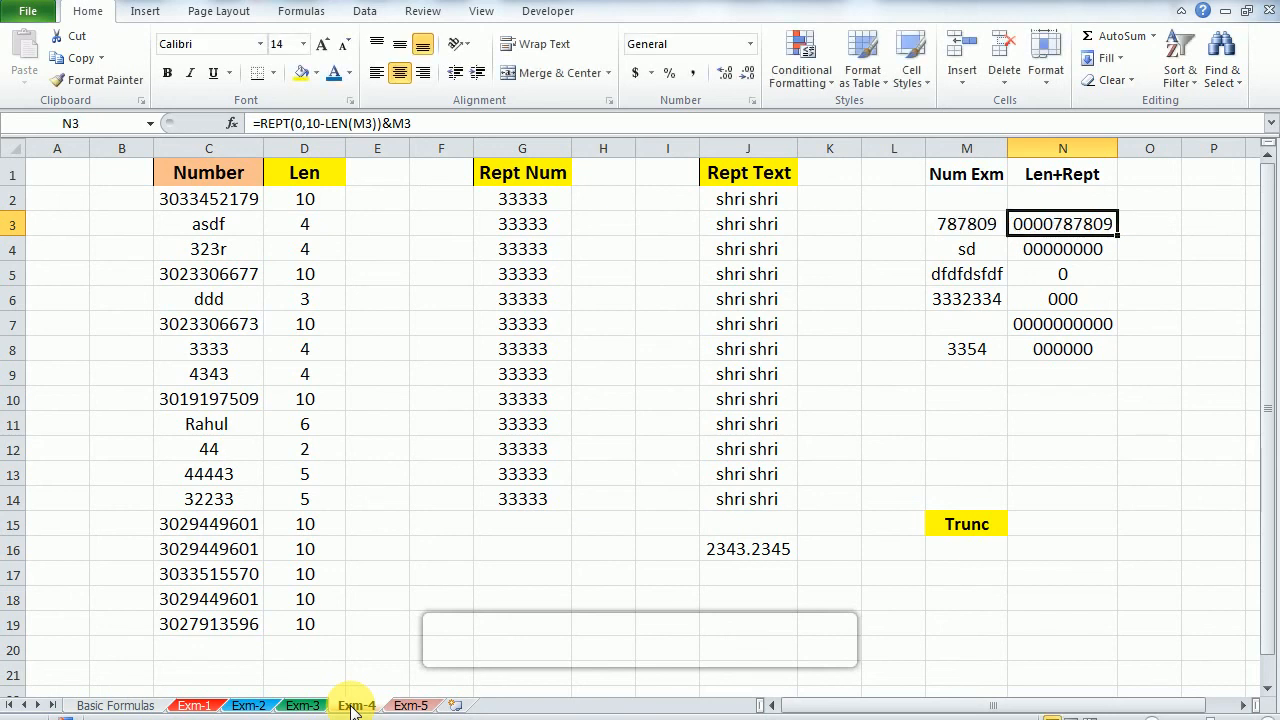
key("Delete")
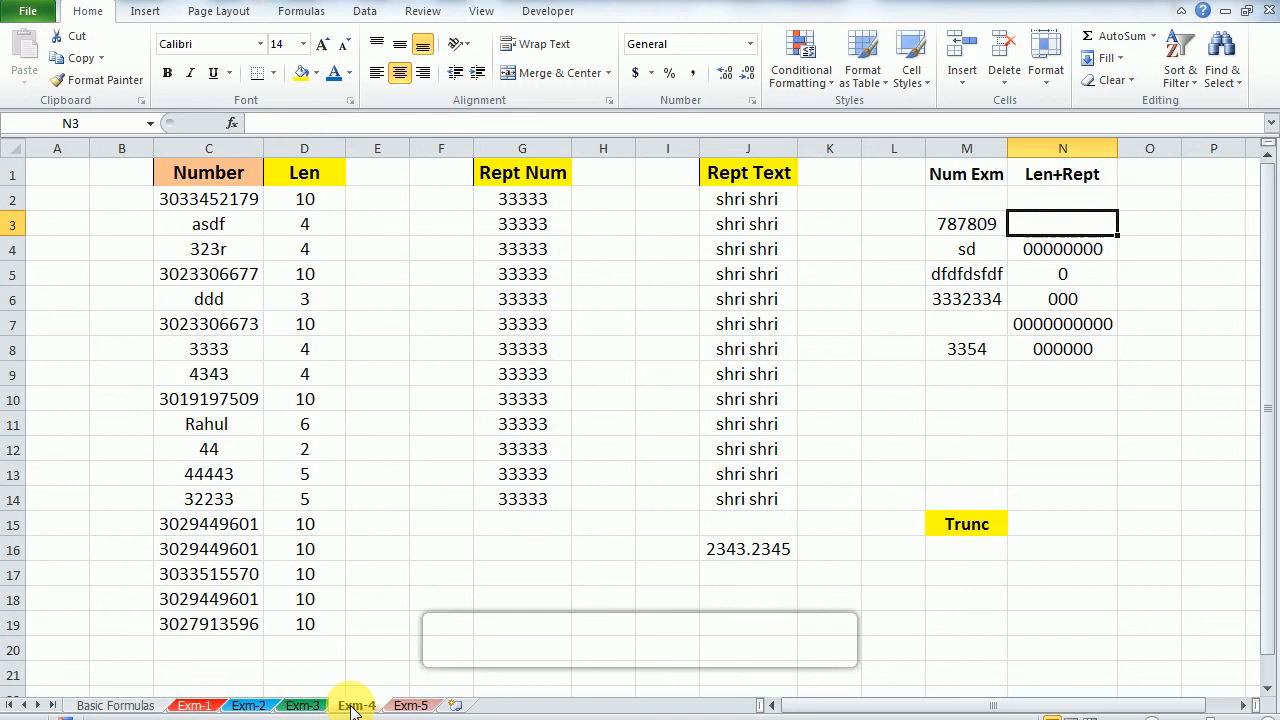
key("ctrl+z")
Step: Fill the combined =REPT(0,10-LEN(M3))&M3 formula from N3 down through N8
key("shift+Down")
key("shift+Down")
key("shift+Down")
key("shift+Down")
key("shift+Down")
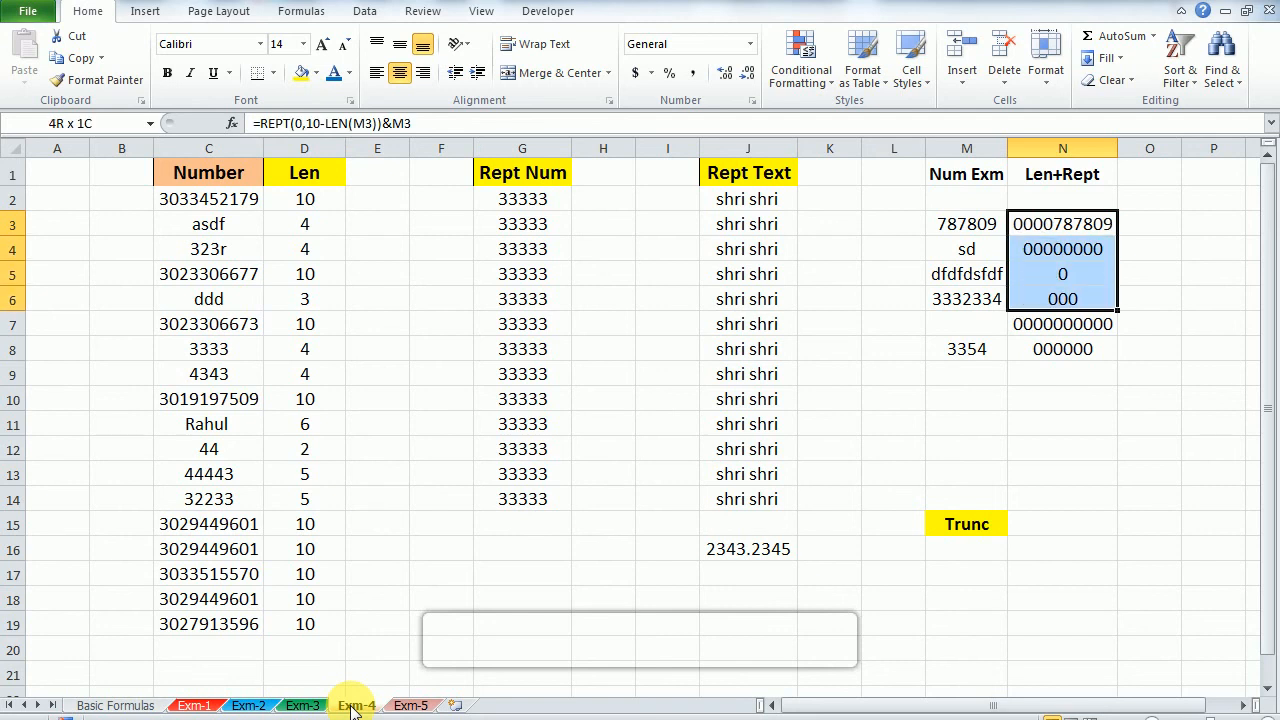
key("ctrl+d")
Step: Replace the text in M5 under Num Exm with 1234 to test the padding formula
key("Down")
key("Down")
key("Left")
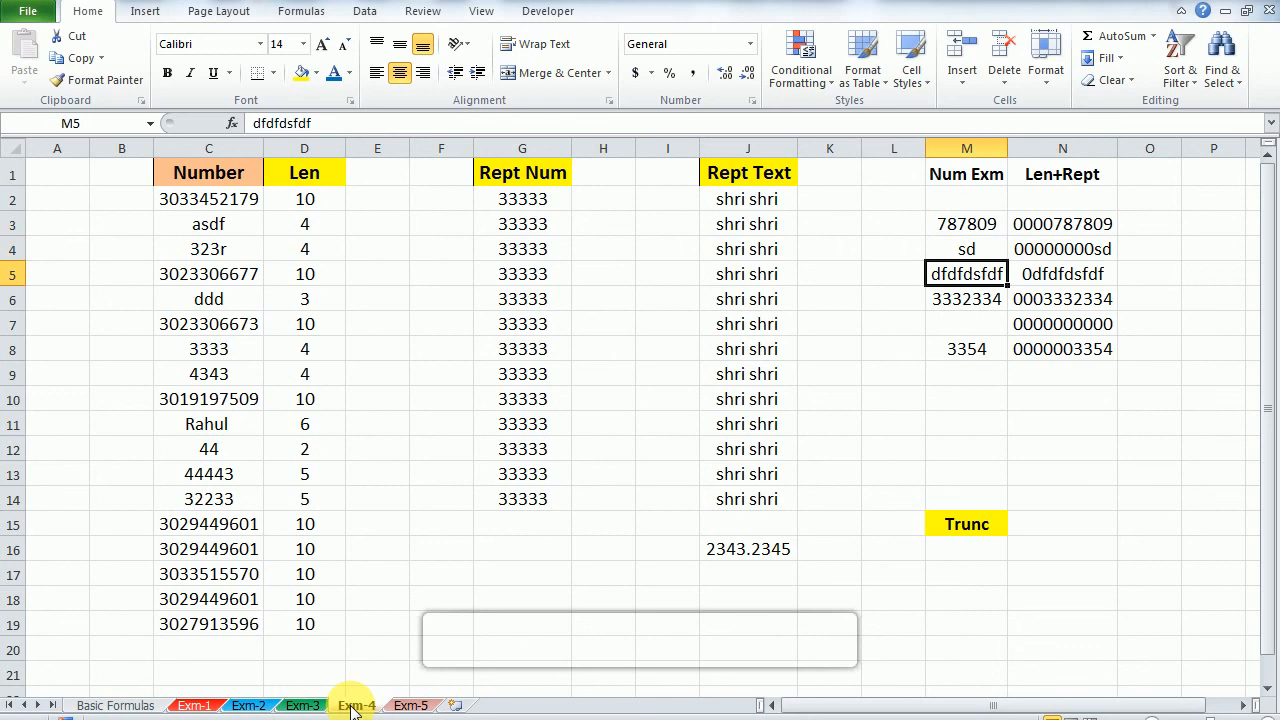
type("1234")
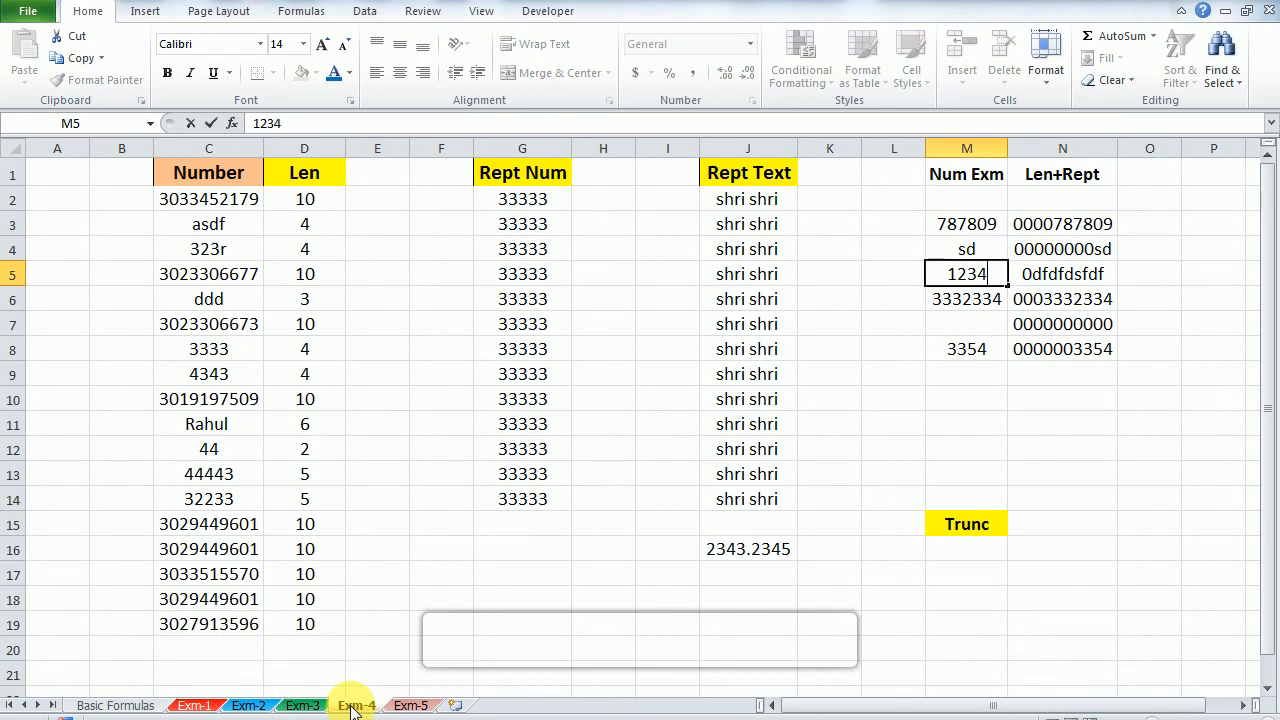
key("Return")
key("Up")
key("Right")
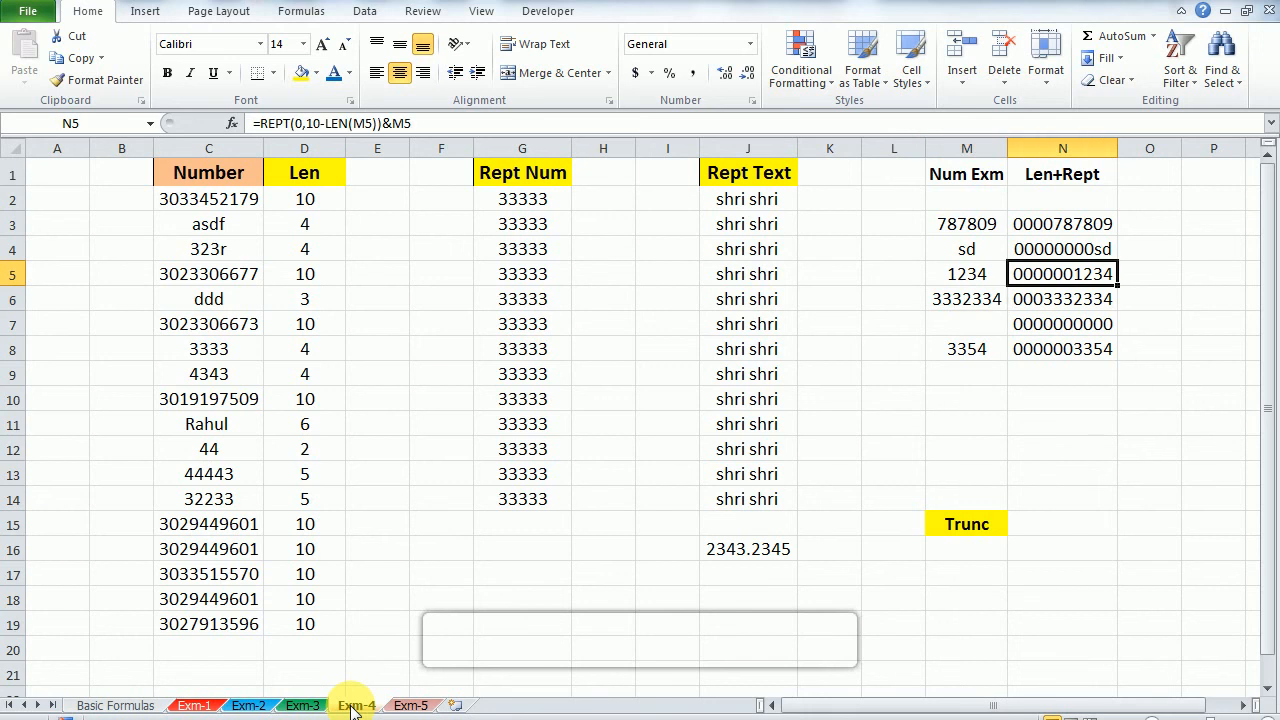
Step: Replace the number in M6 under Num Exm with 987 to test the padding formula again
key("Down")
key("Left")
type("87")
key("BackSpace")
key("BackSpace")
type("987")
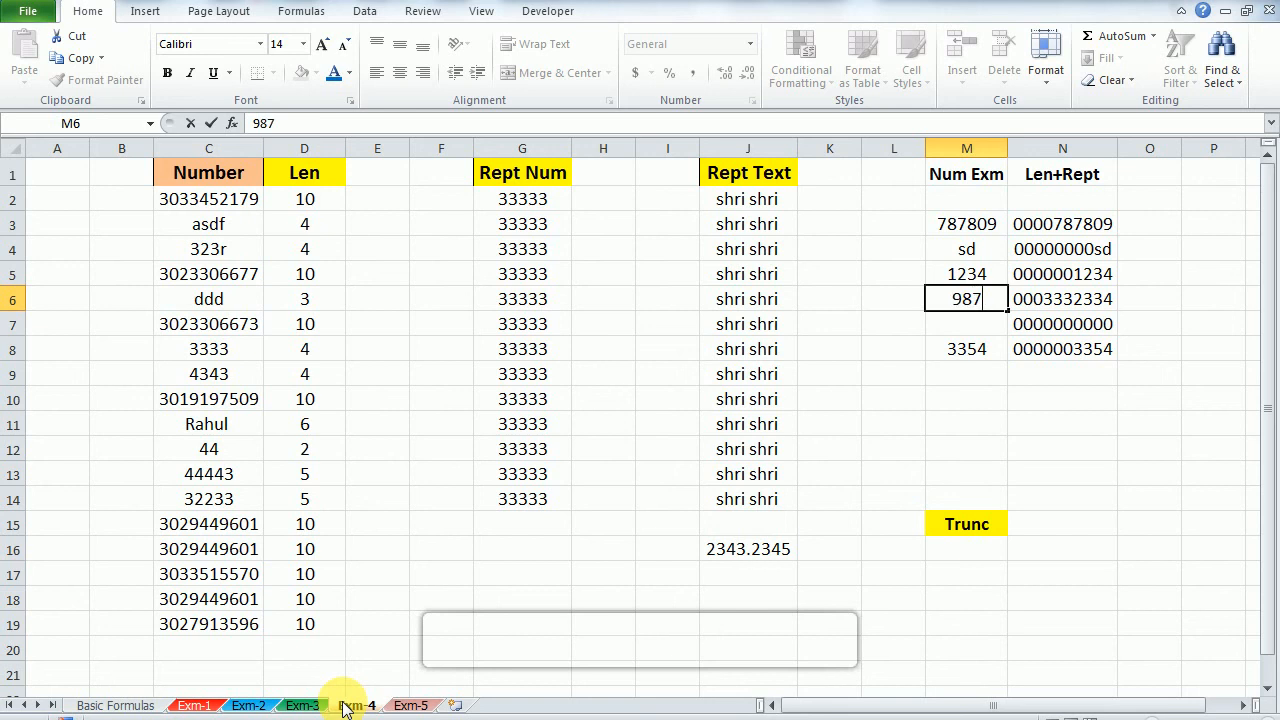
key("Return")
key("Up")
key("Right")
key("shift+Down")
Step: Enter =TRUNC(J16,1) in M16 under the Trunc heading
key("Down")
key("Down")
key("Down")
key("Down")
key("Down")
key("Left")
key("Down")
key("Down")
key("Down")
key("Down")
key("Down")
key("Down")
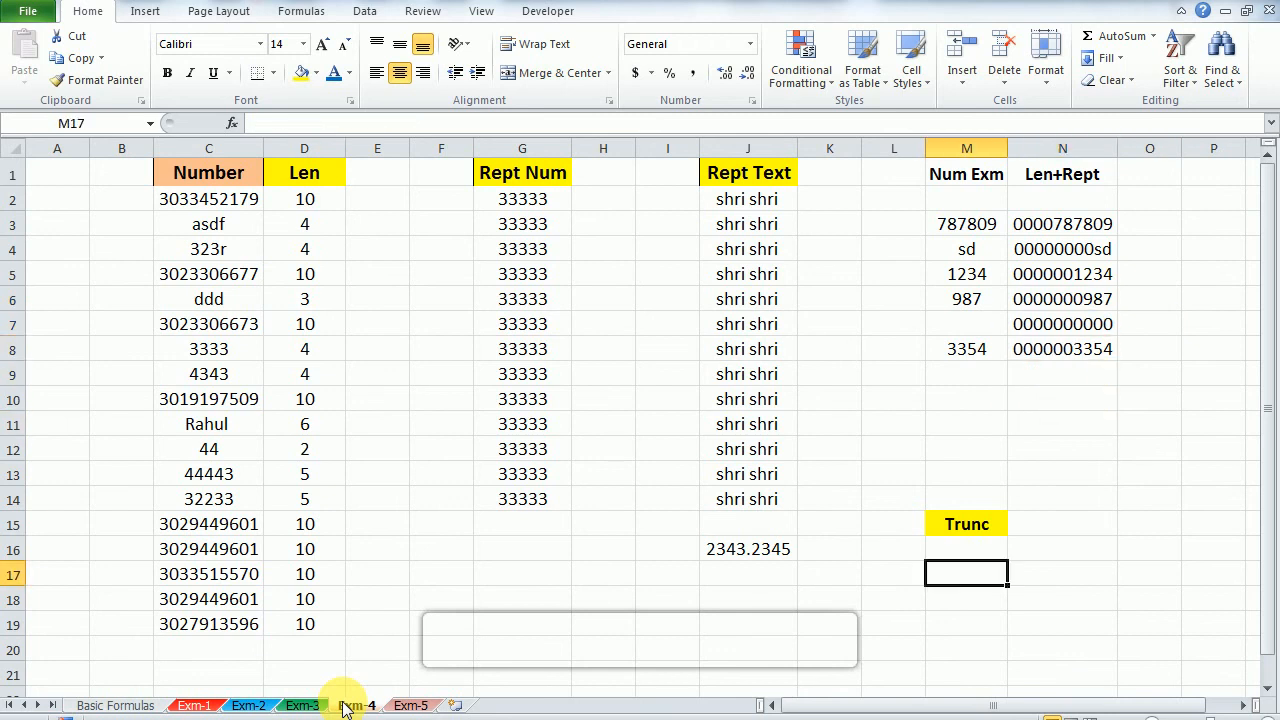
key("Up")
key("Right")
key("Left")
key("Up")
key("Down")
type("=")
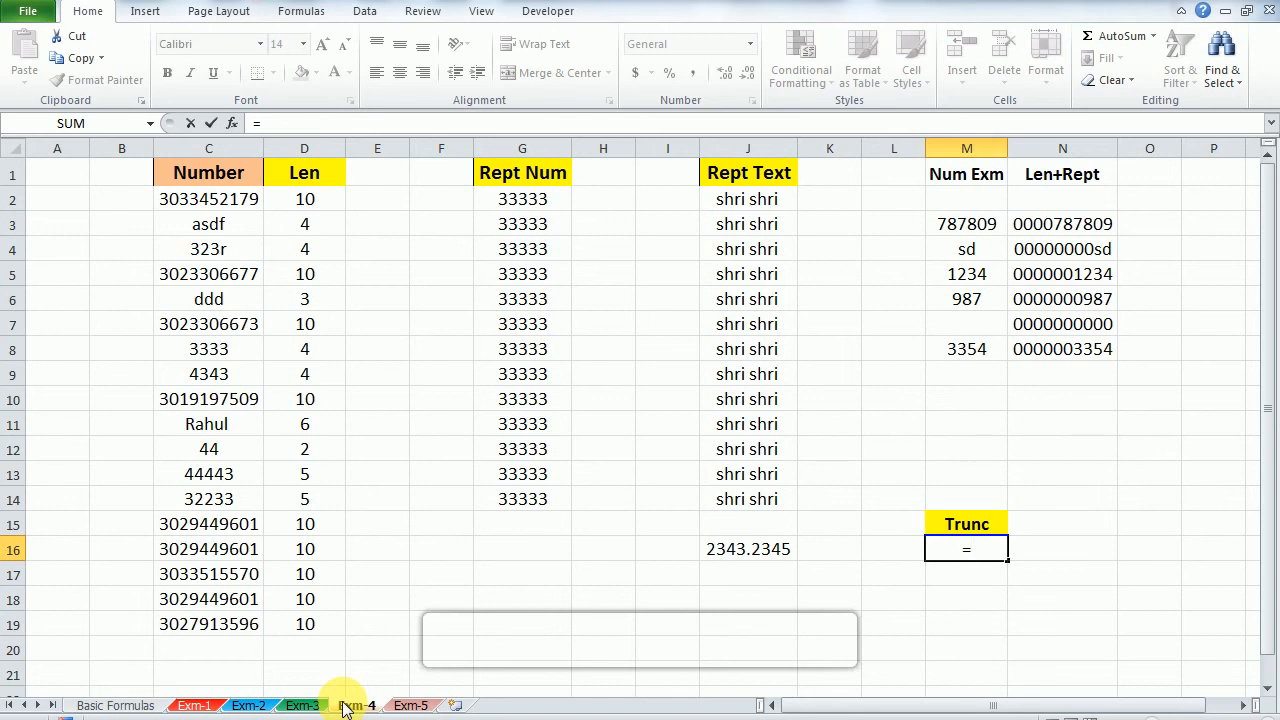
type("t")
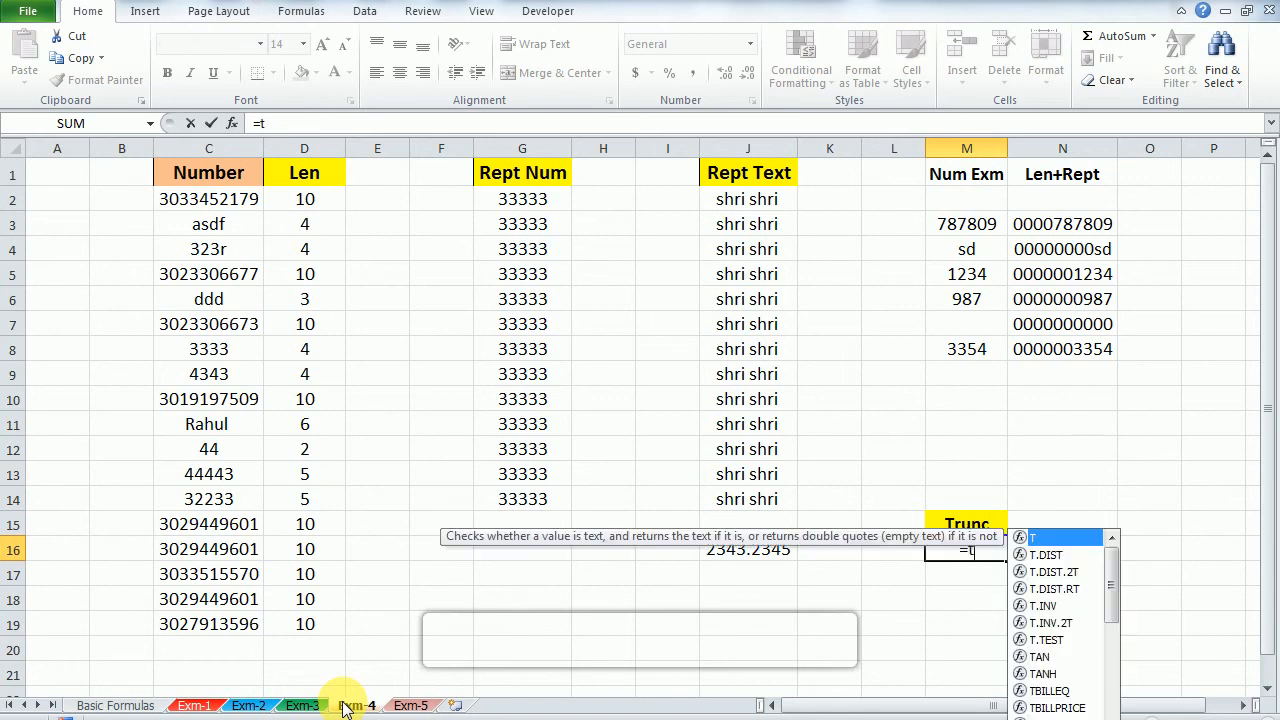
type("run")
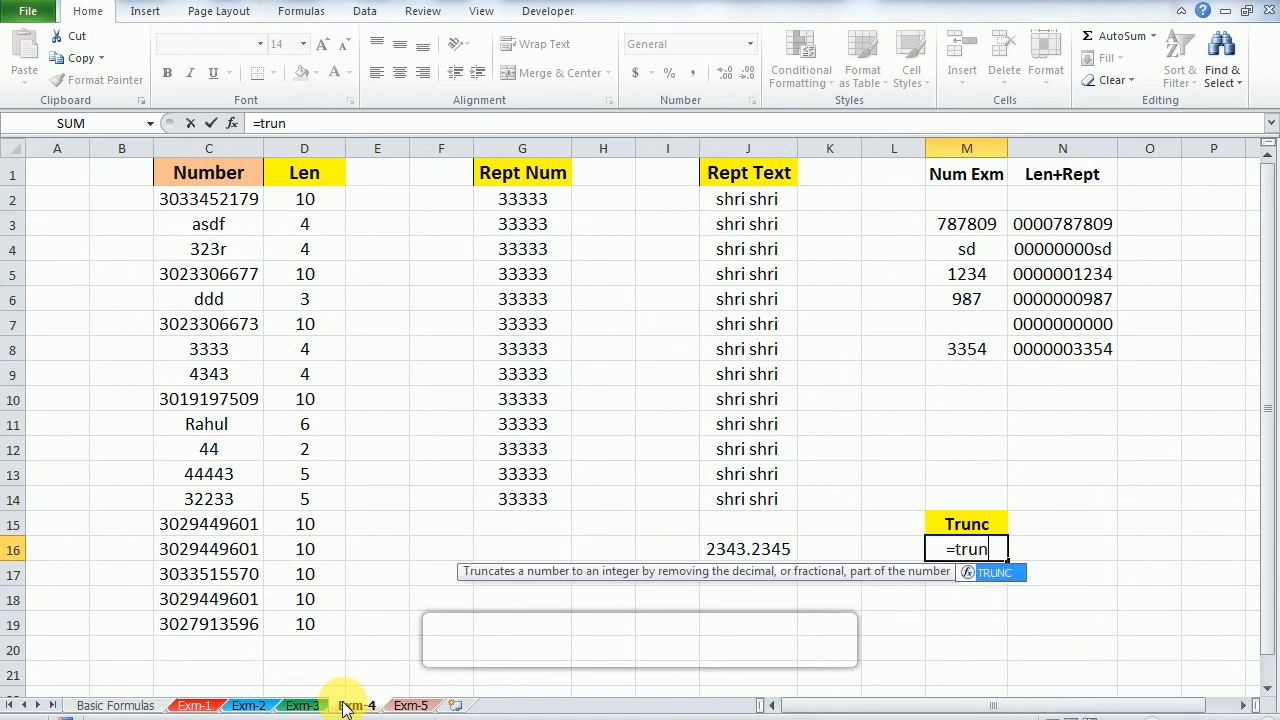
key("Tab")
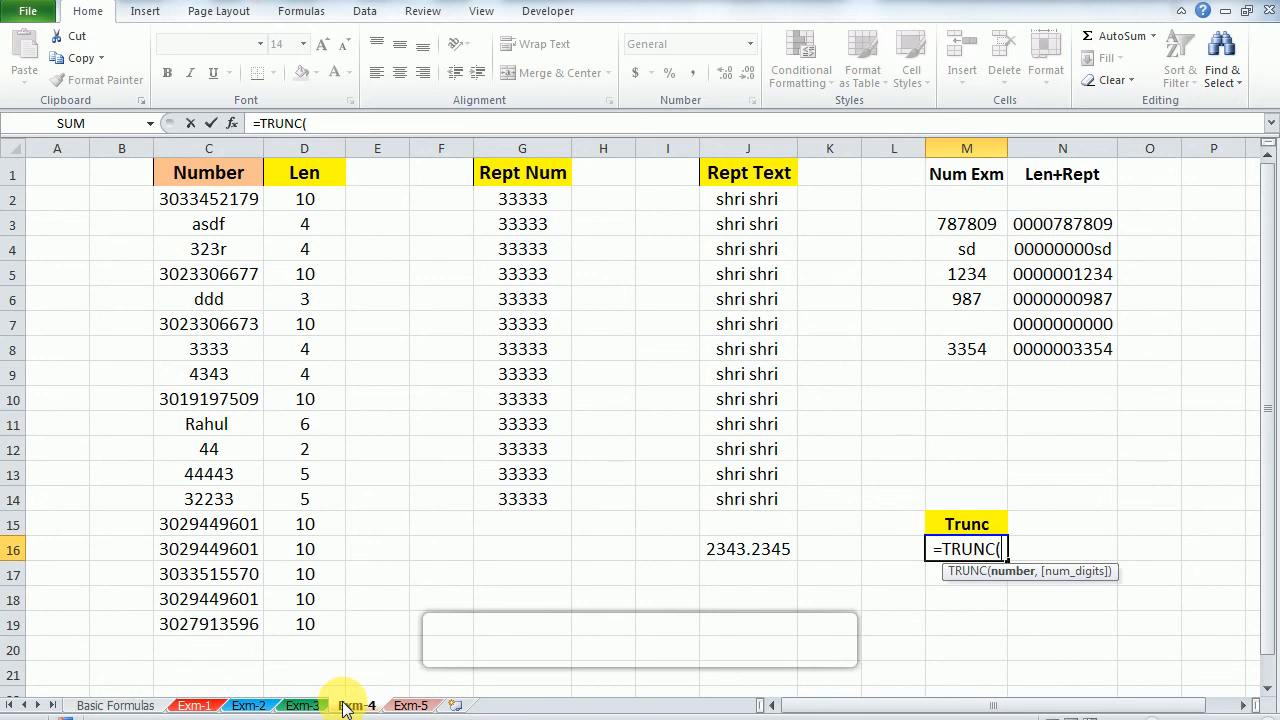
key("Left")
key("Left")
key("Left")
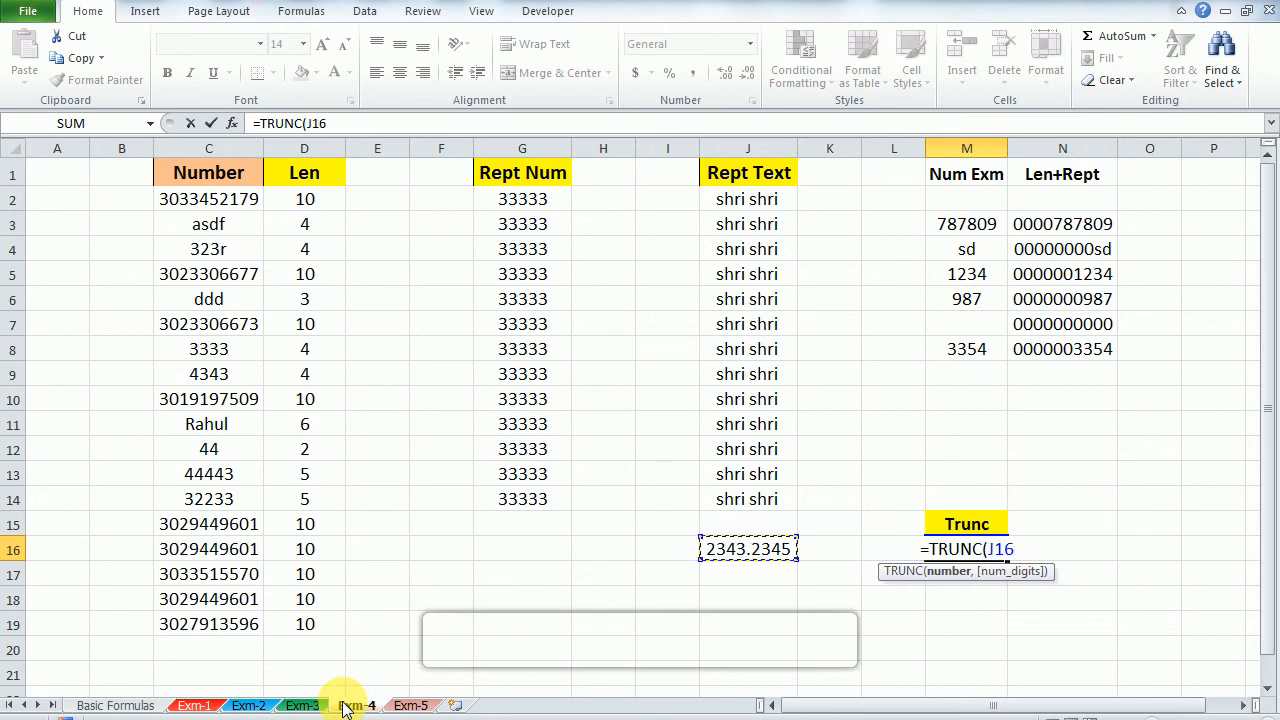
type(",")
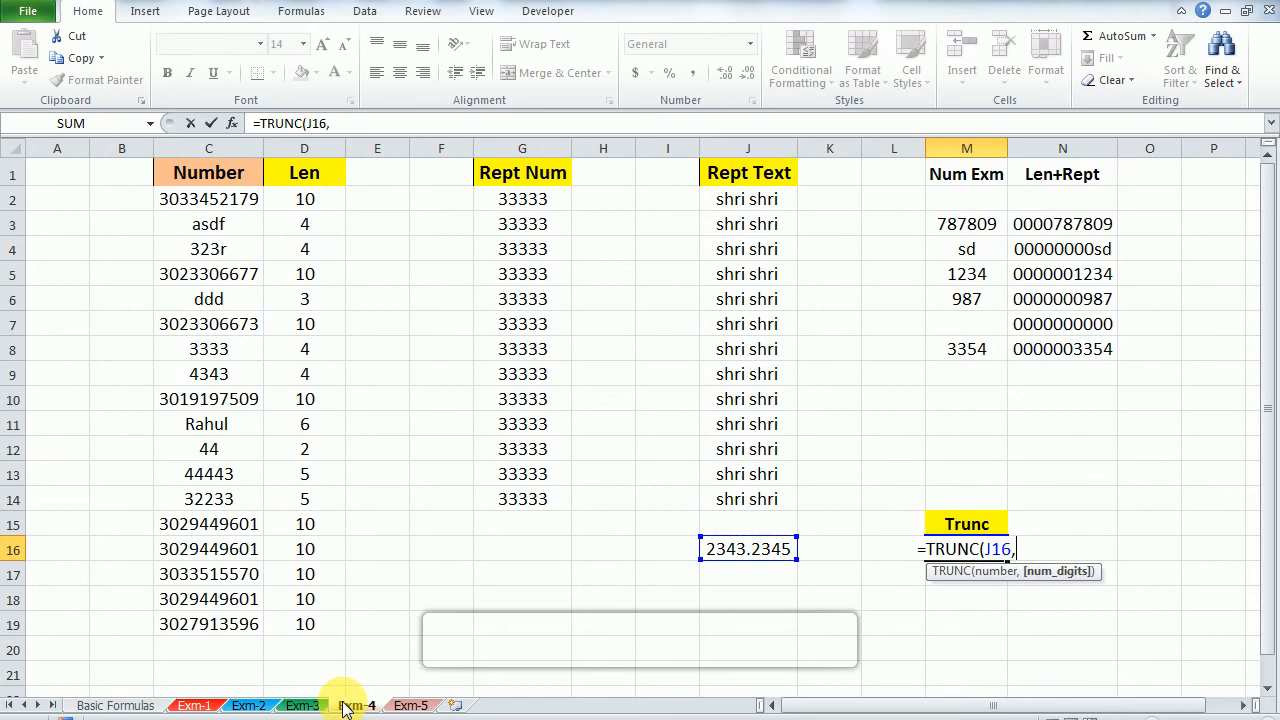
type("1")
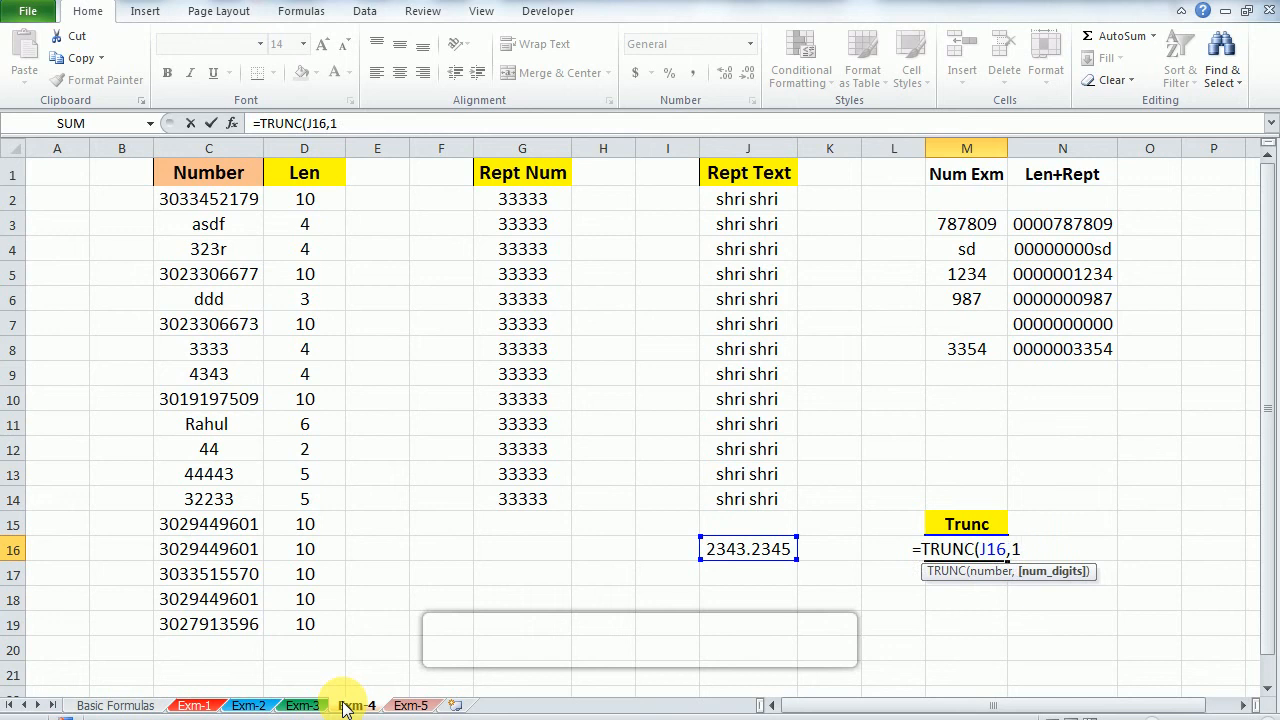
type(")")
key("Return")
key("Up")
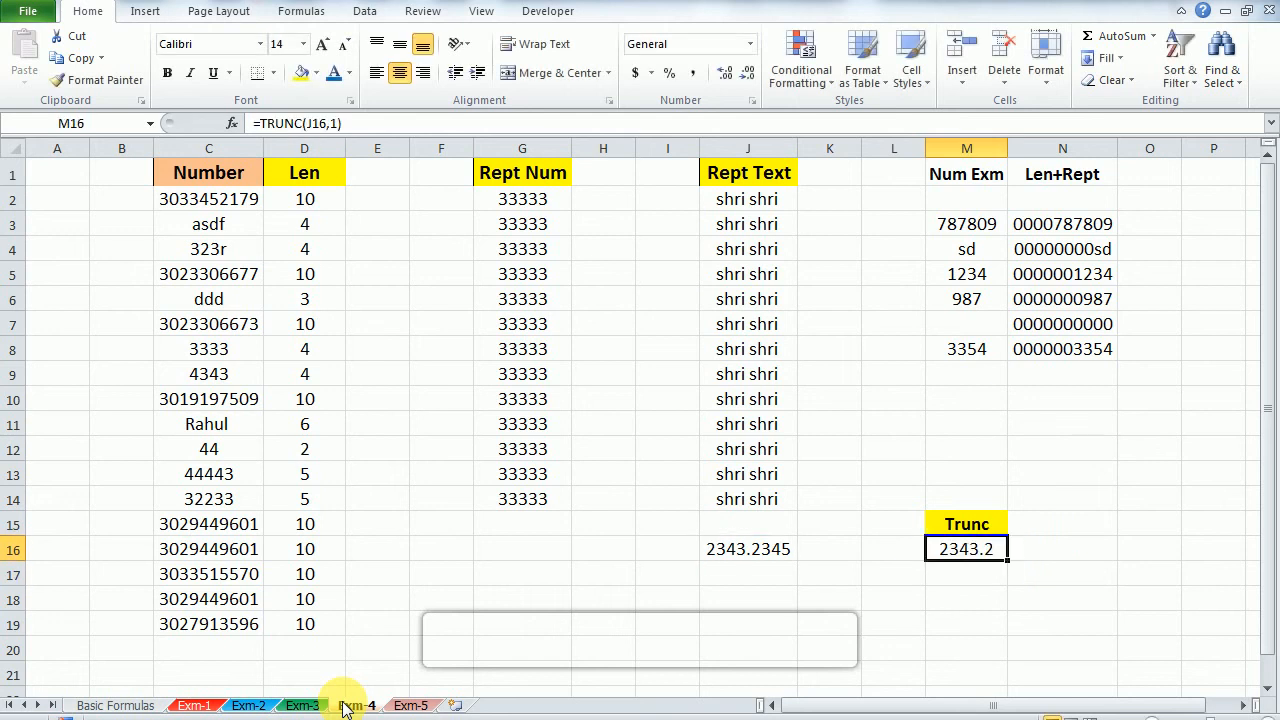
Step: Change the number of digits in M16's TRUNC formula to 2
key("F2")
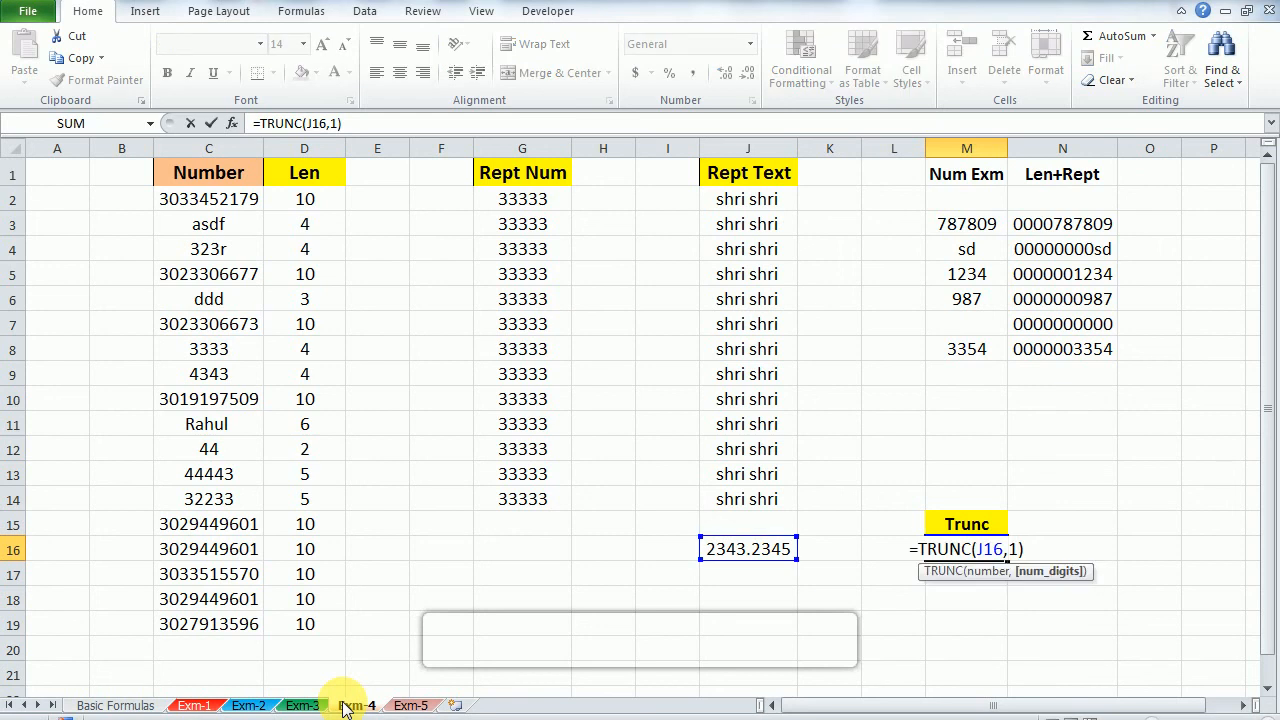
key("Left")
key("BackSpace")
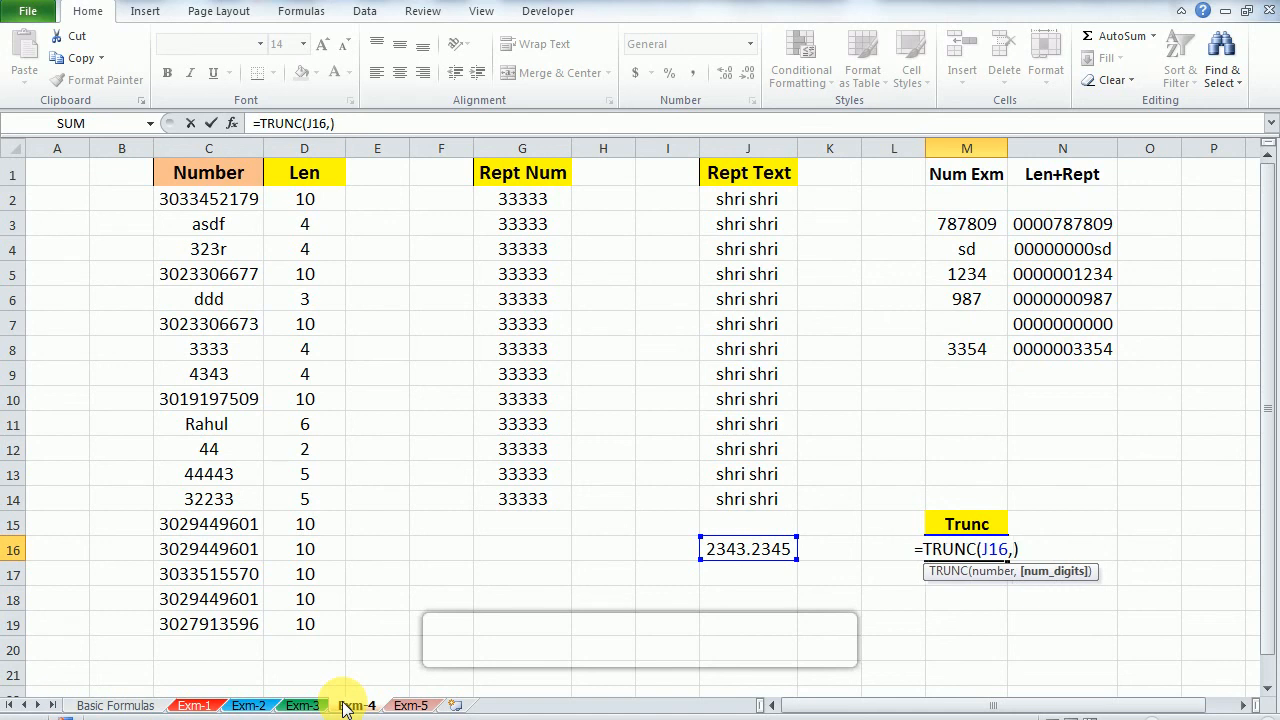
type("2")
key("Return")
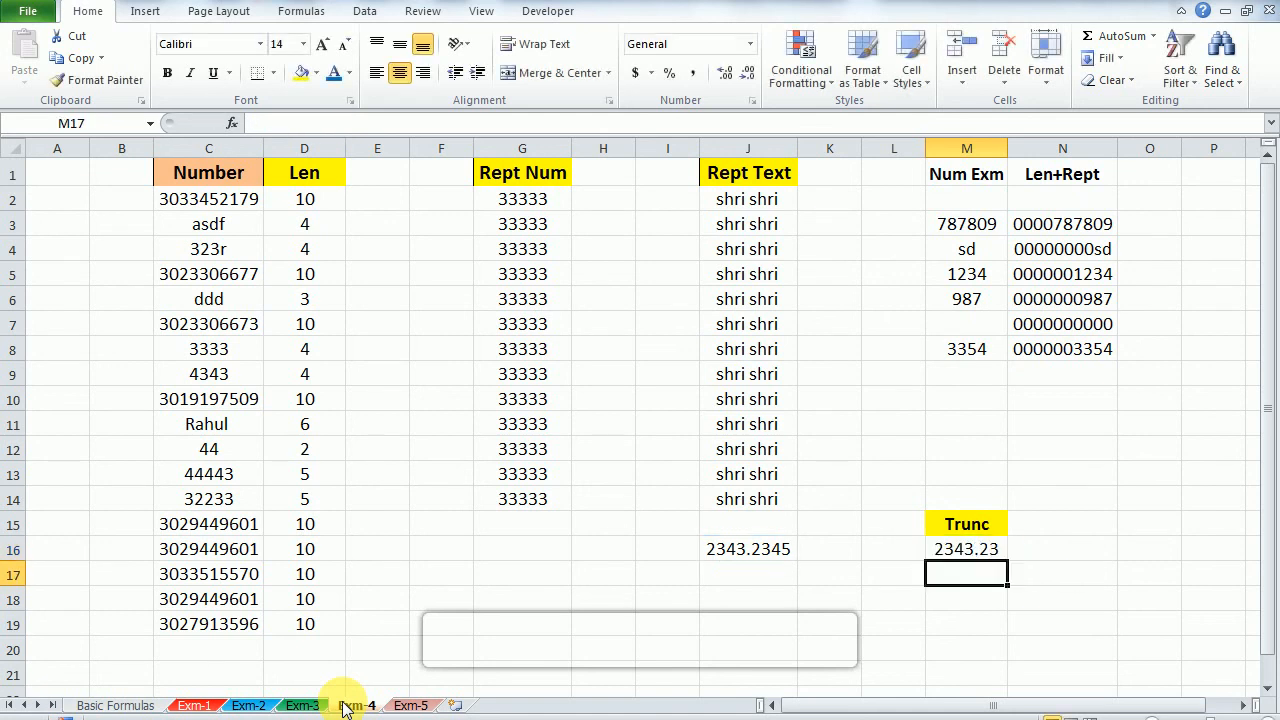
Step: Change the number of digits in M16's TRUNC formula to 4
key("Up")
key("F2")
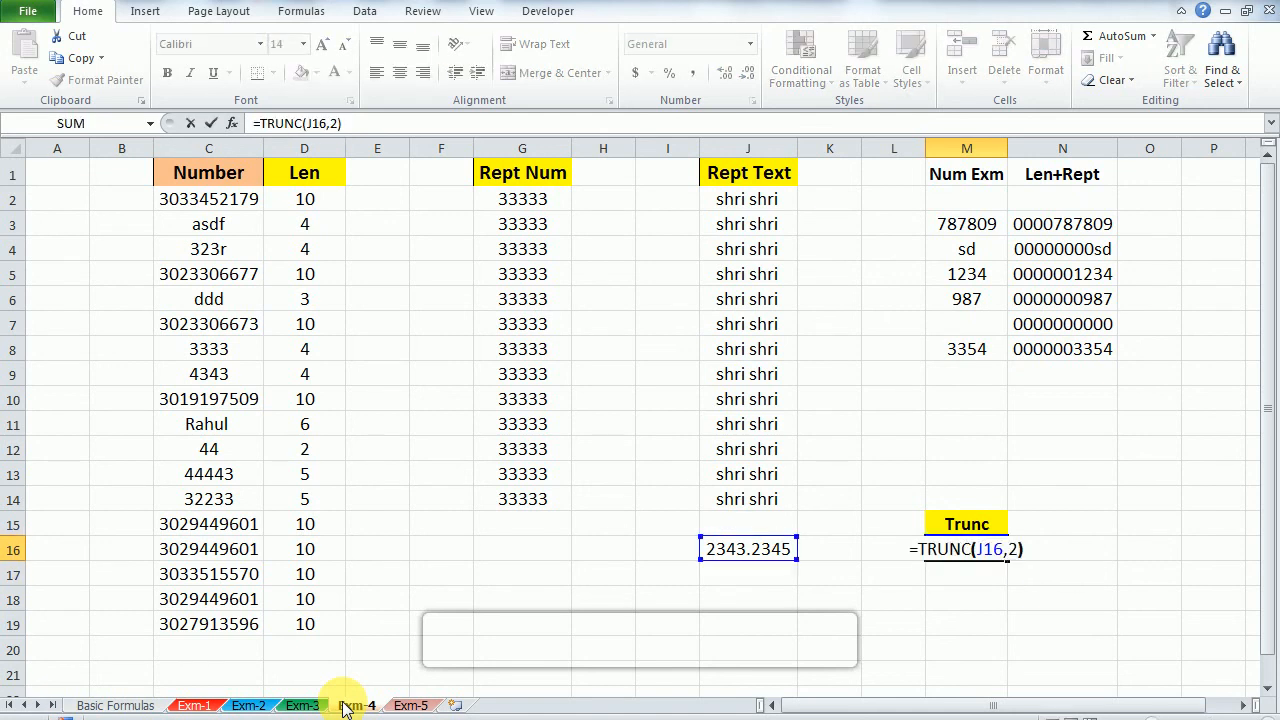
key("Left")
key("shift+Left")
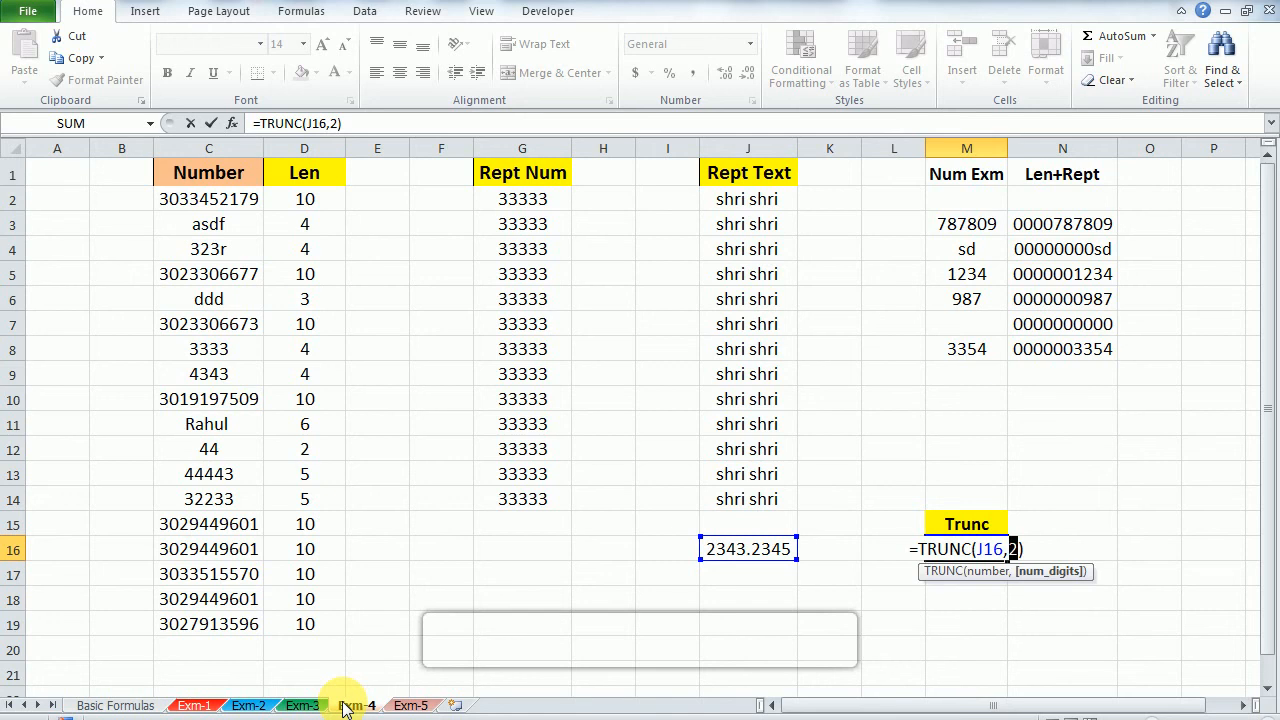
type("2")
key("Return")
key("Up")
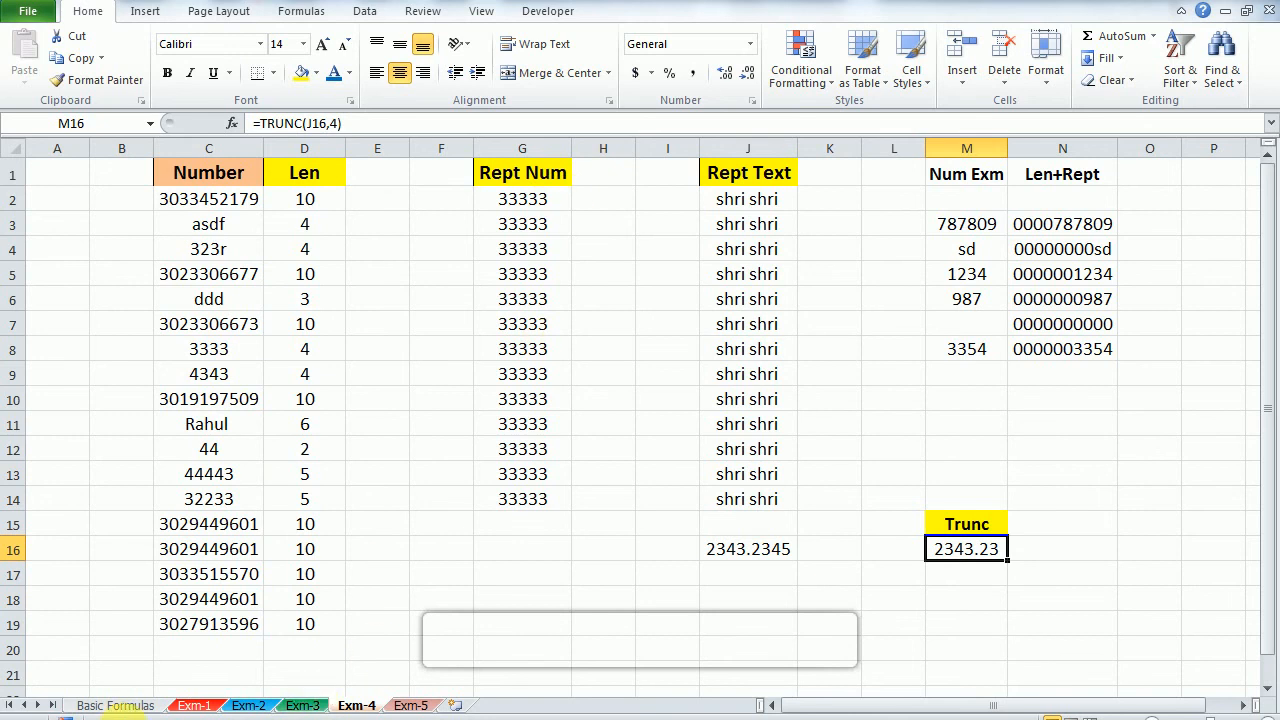
Step: Select the Find, Search, Substitute entry on the Basic Formulas sheet and open the Exm-5 sheet
left_click(133, 708)
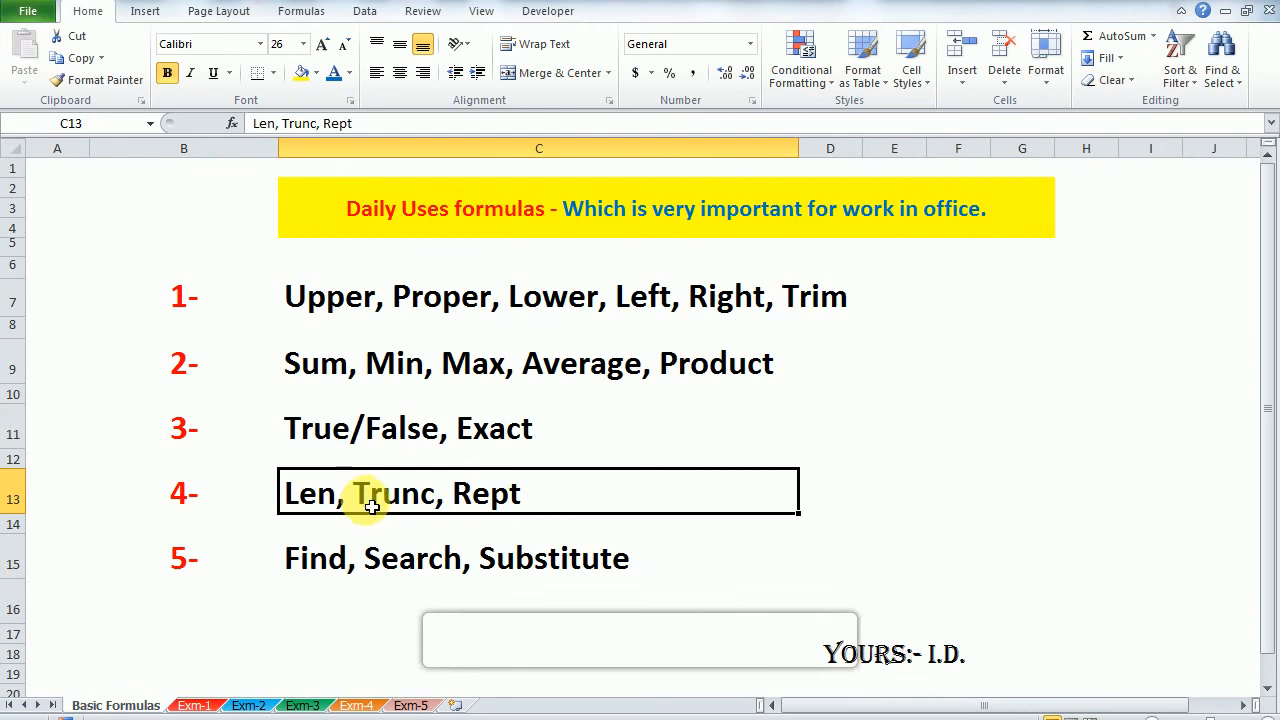
left_click(310, 573)
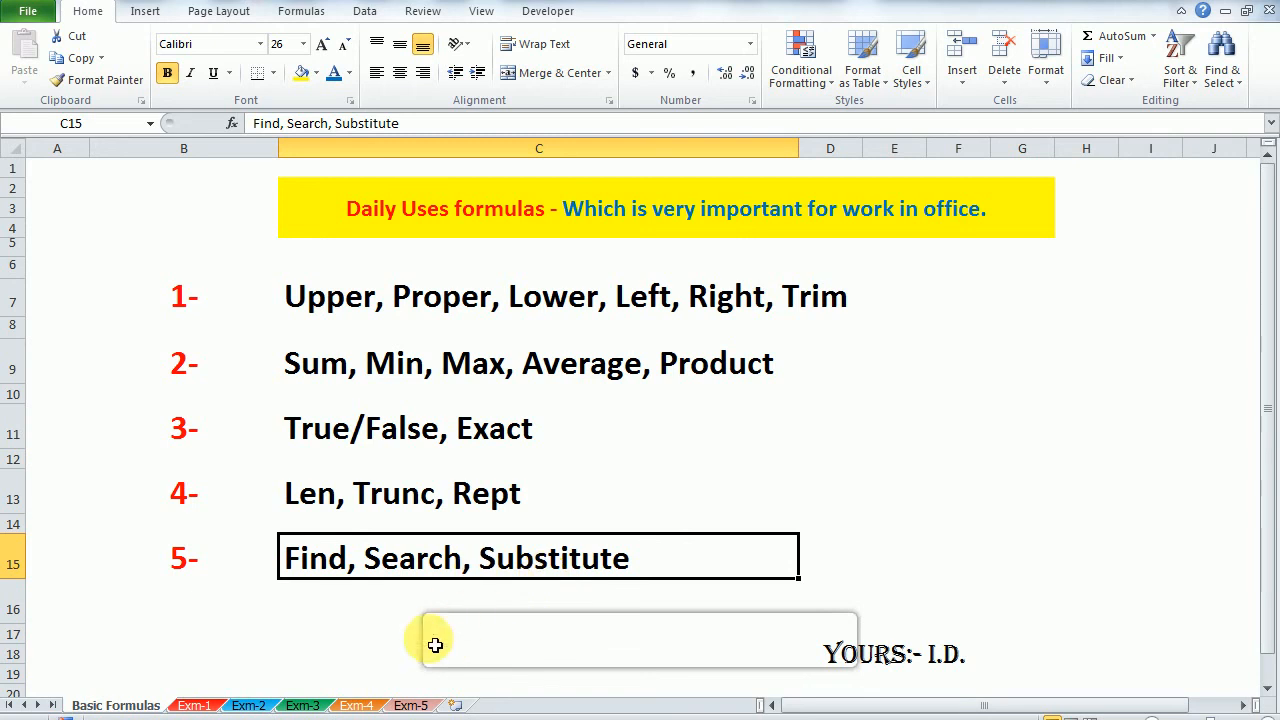
left_click(411, 706)
Step: Examine the name separation table's full name, First Name and Last Name columns
key("ctrl+Up")
key("ctrl+Left")
key("Down")
key("Down")
key("Up")
key("Right")
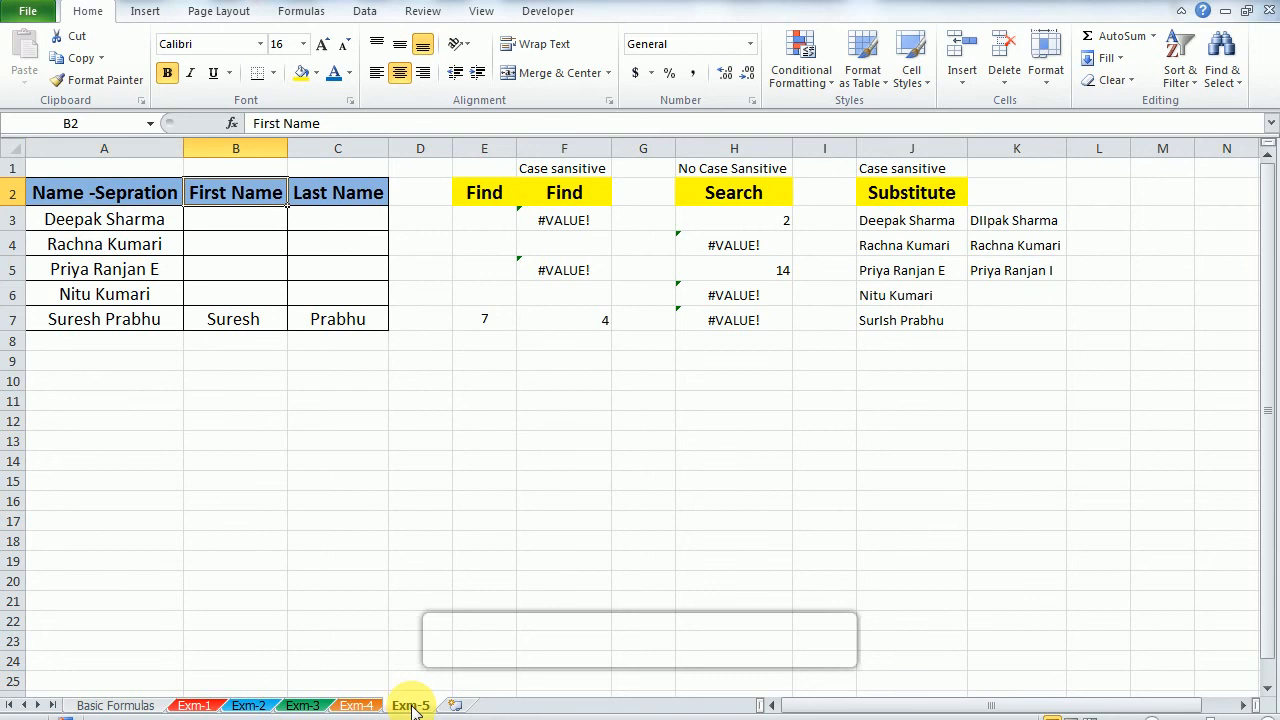
key("Right")
key("Left")
key("Left")
key("Down")
key("shift+Down")
key("shift+Down")
key("shift+Down")
key("shift+Down")
key("Up")
key("Right")
key("Right")
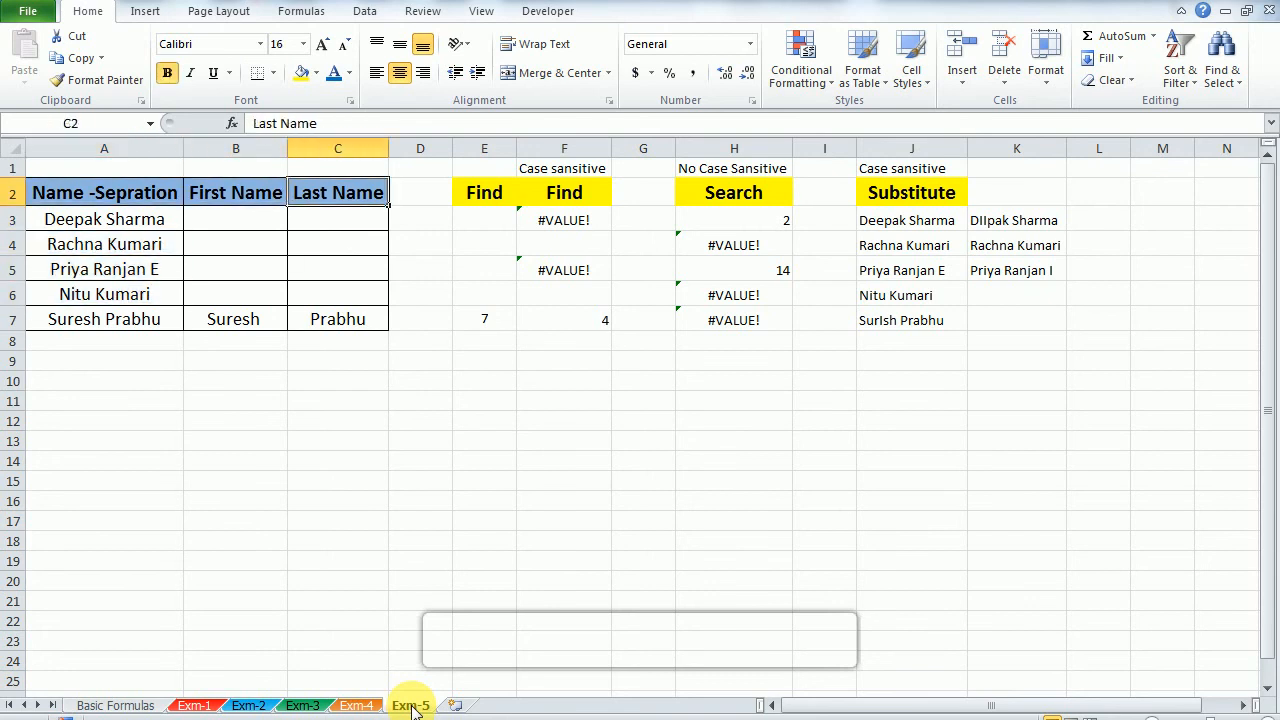
Step: Clear the old example results in rows 3 to 6 of the Find, Search and Substitute columns
key("Right")
key("Right")
key("Up")
key("Right")
key("shift+Right")
key("shift+Right")
key("shift+Right")
key("shift+Right")
key("shift+Left")
key("shift+Left")
key("shift+Left")
key("shift+Left")
key("Down")
key("Left")
key("Right")
key("Down")
key("Up")
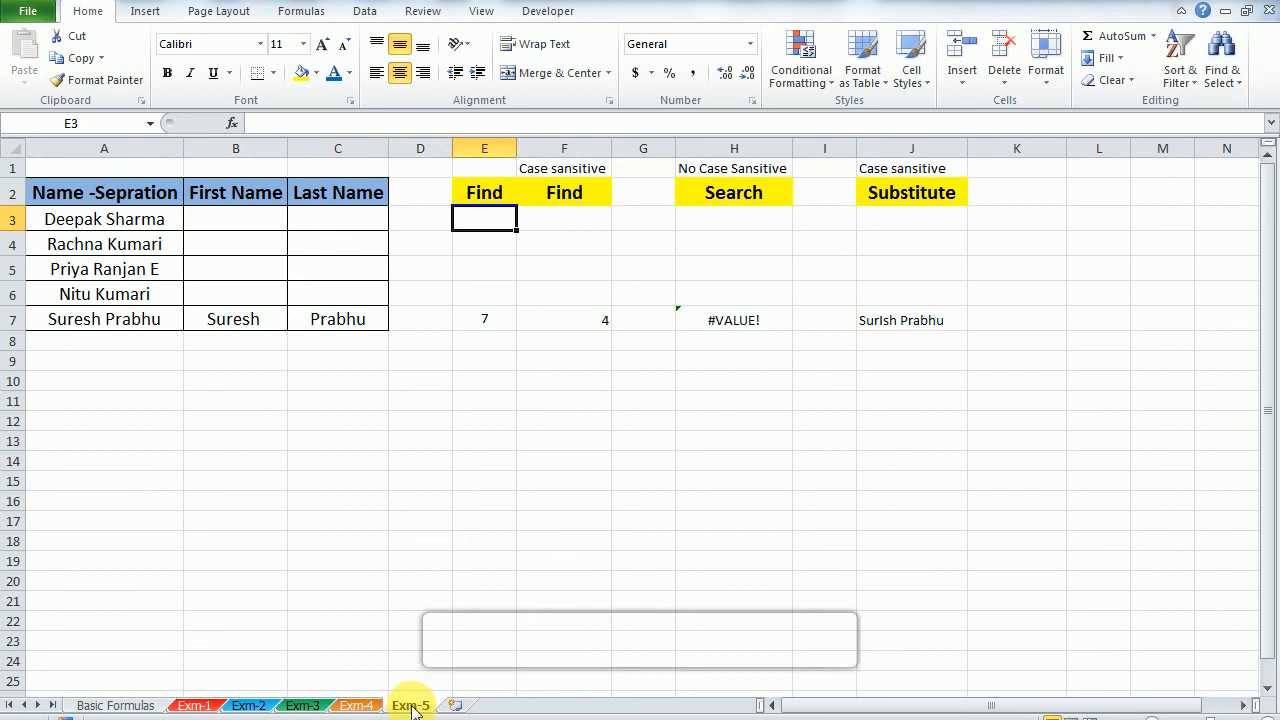
Step: Look over the Find, Search and Substitute column headings and the emptied cells below them
key("Right")
key("Left")
key("Up")
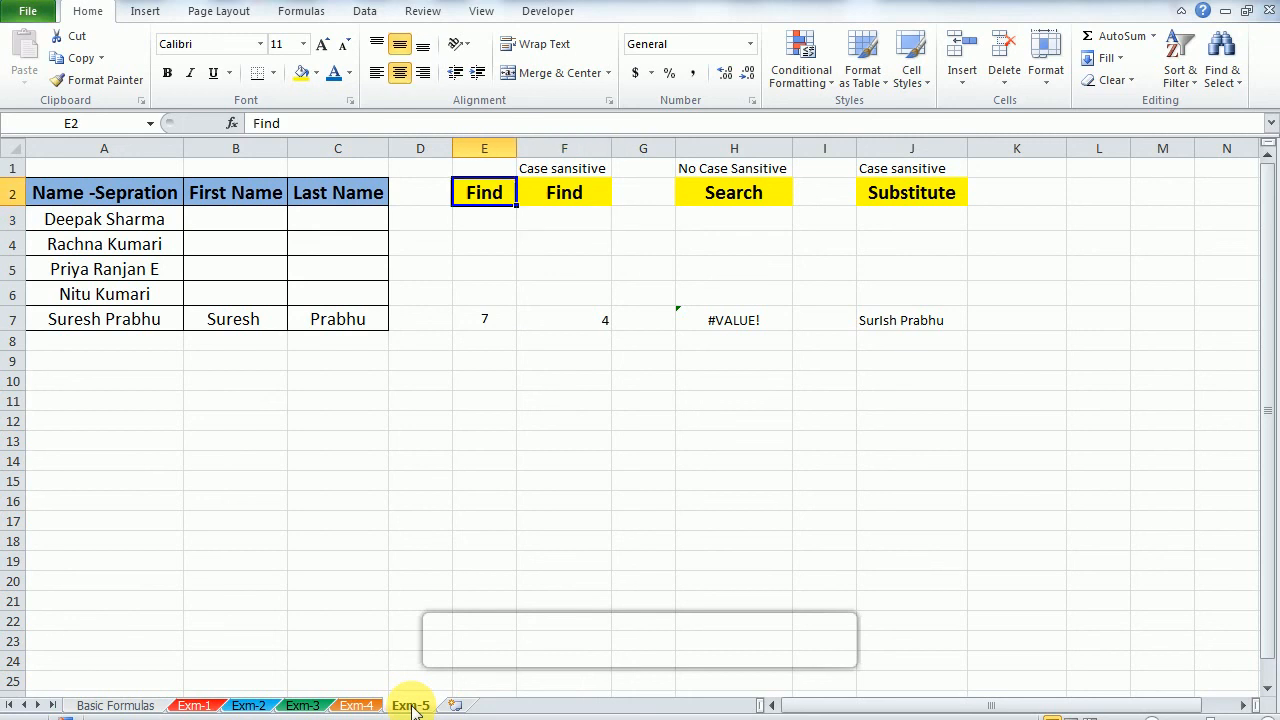
key("Right")
key("Right")
key("Right")
key("Right")
key("Right")
key("Left")
key("Down")
key("Left")
key("Left")
key("Left")
key("Up")
key("Left")
key("Down")
key("Right")
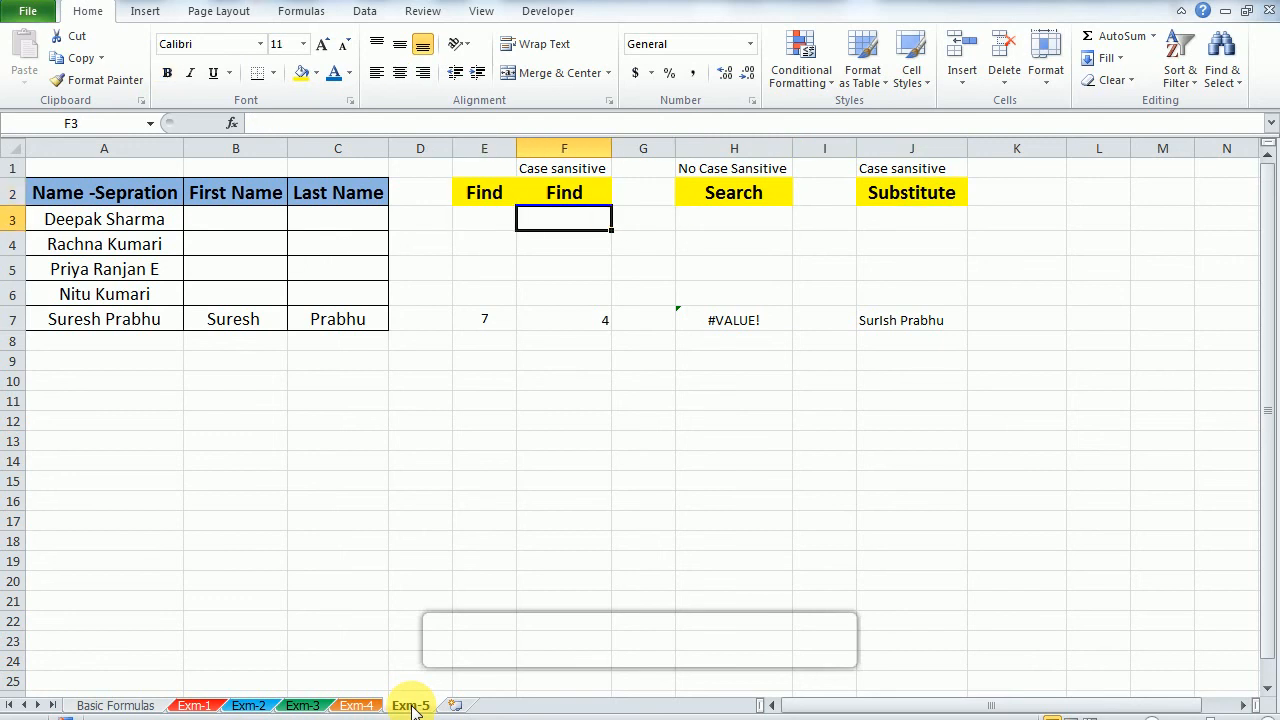
Step: Compare the case-sensitivity notes above the Find column F and the Search column H
key("Up")
key("Down")
key("Right")
key("Right")
key("Up")
key("Down")
key("Left")
key("Left")
key("Right")
key("Up")
key("Up")
key("Right")
key("Left")
key("Left")
key("Down")
key("Down")
key("Right")
key("Right")
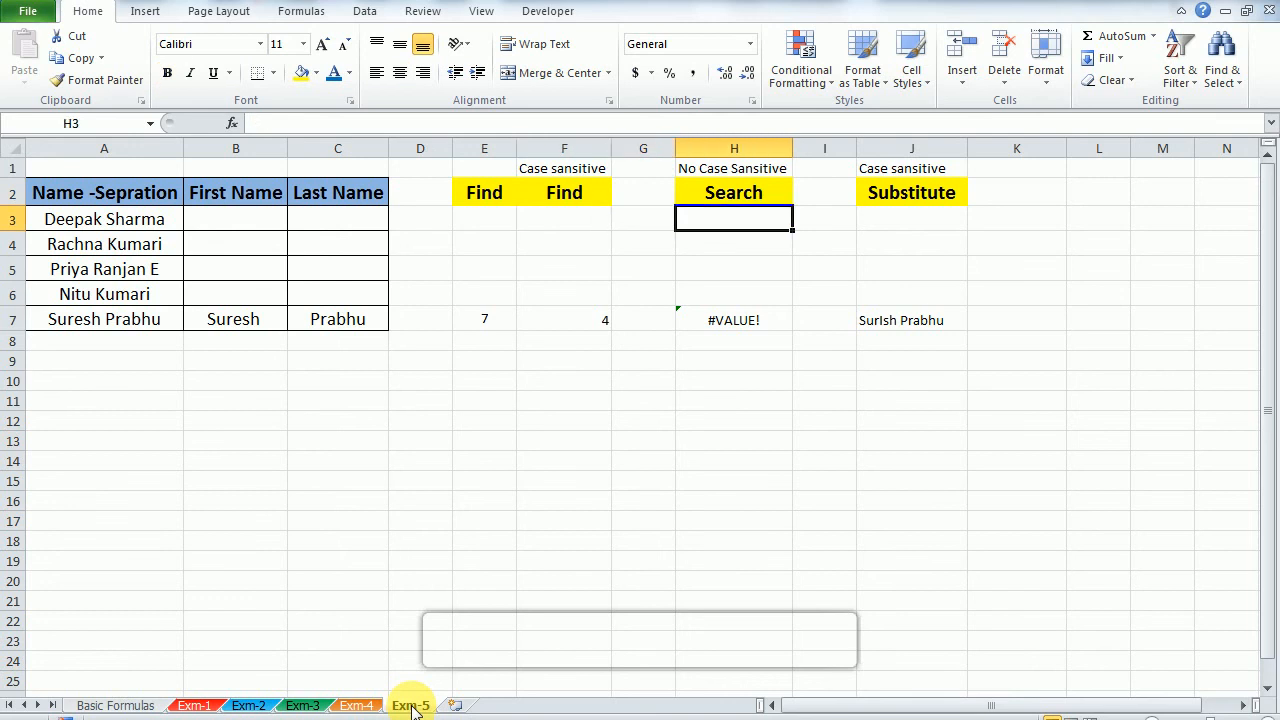
key("Left")
key("Left")
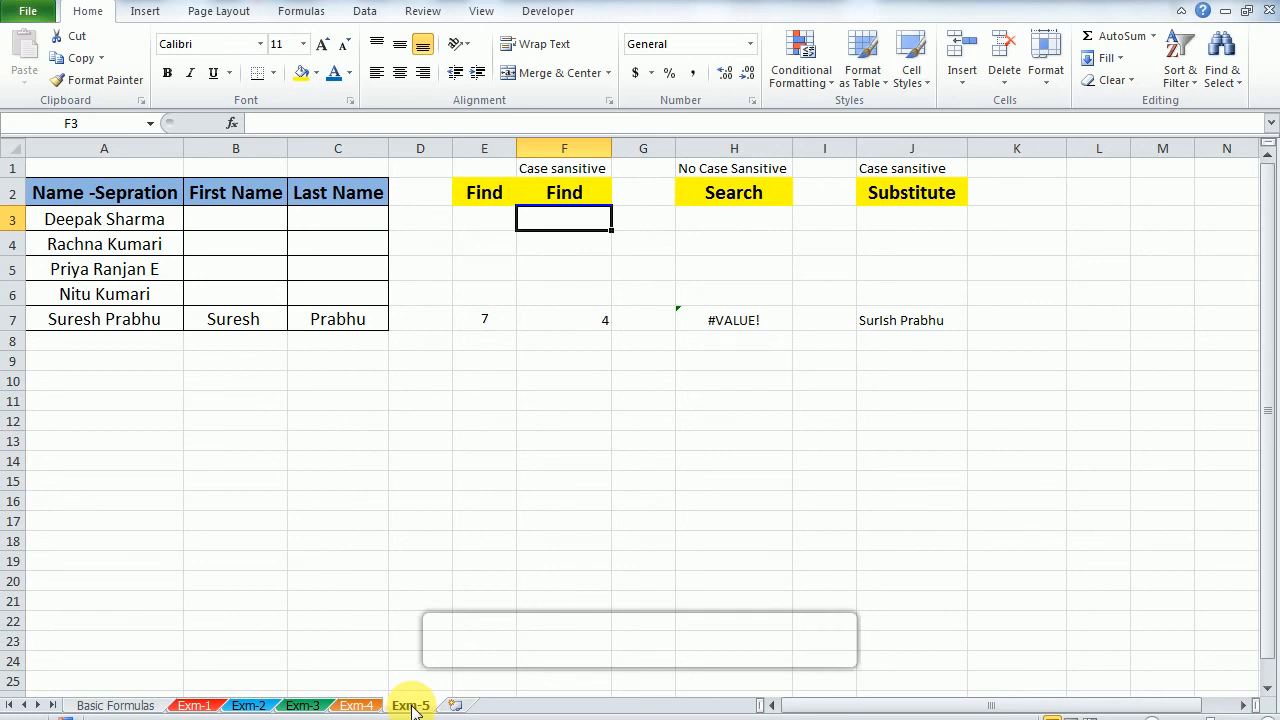
key("Right")
key("Right")
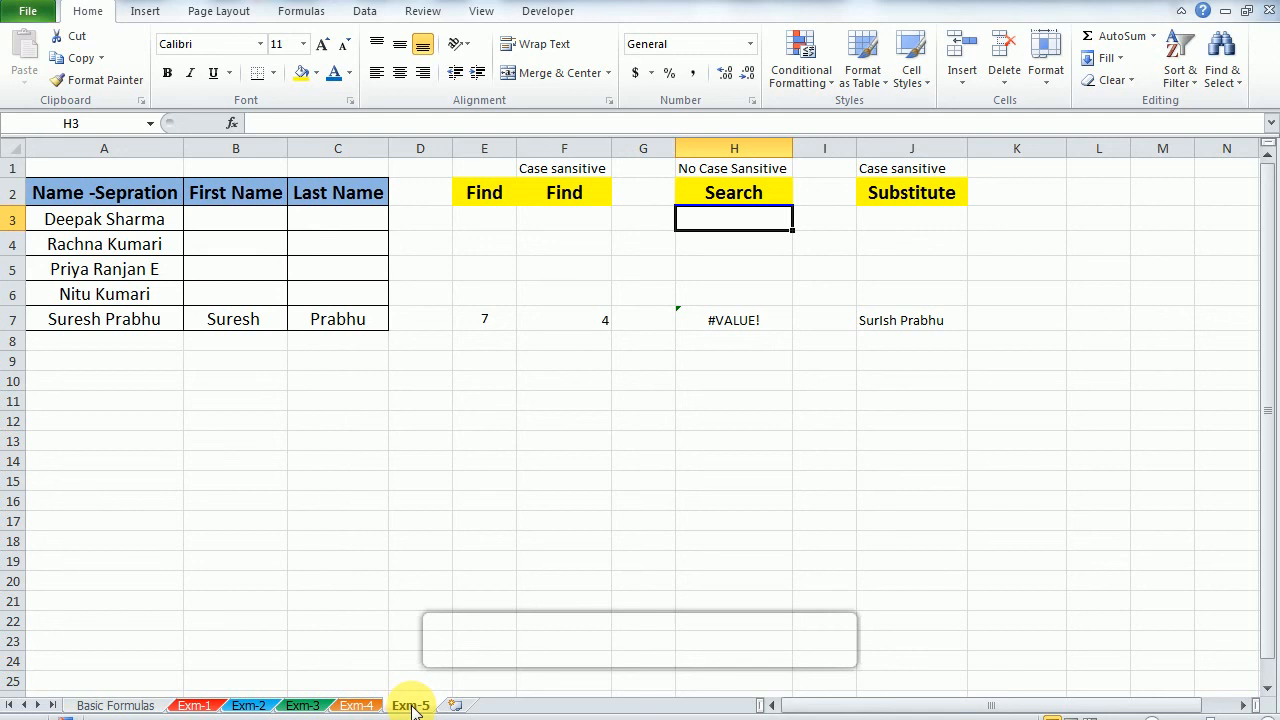
key("Left")
key("Left")
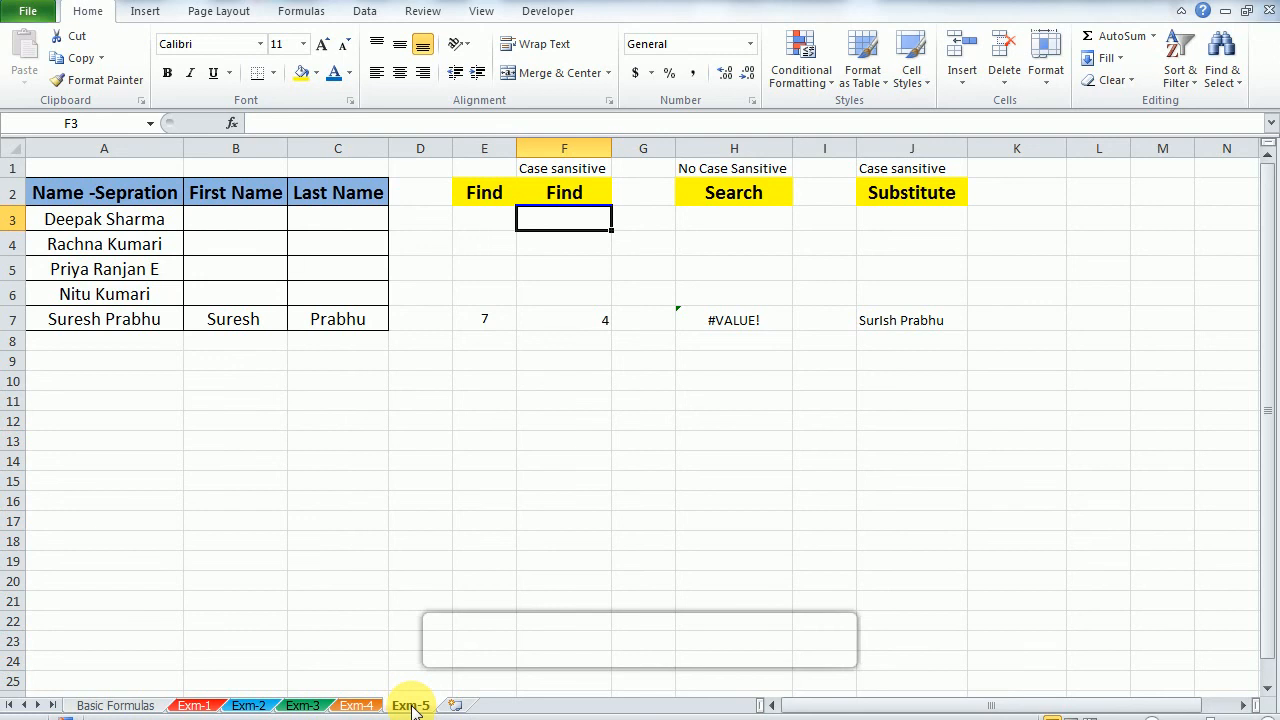
type("=")
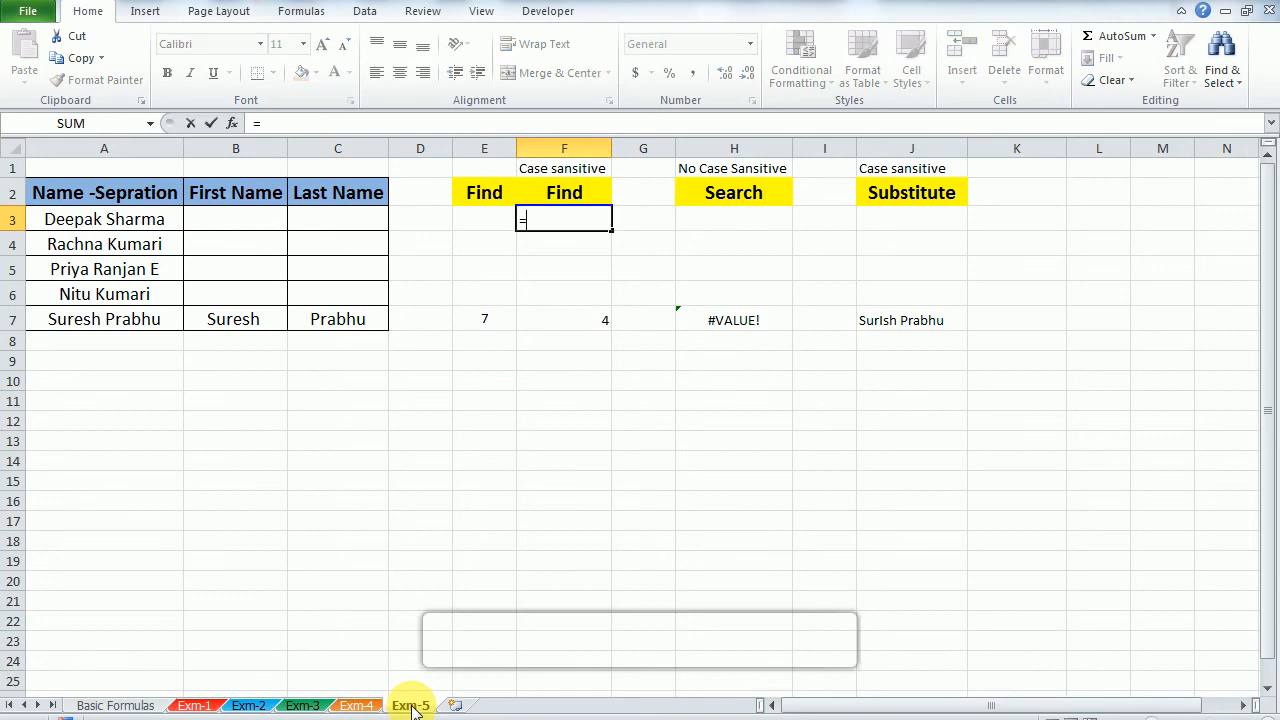
type("fin")
key("Tab")
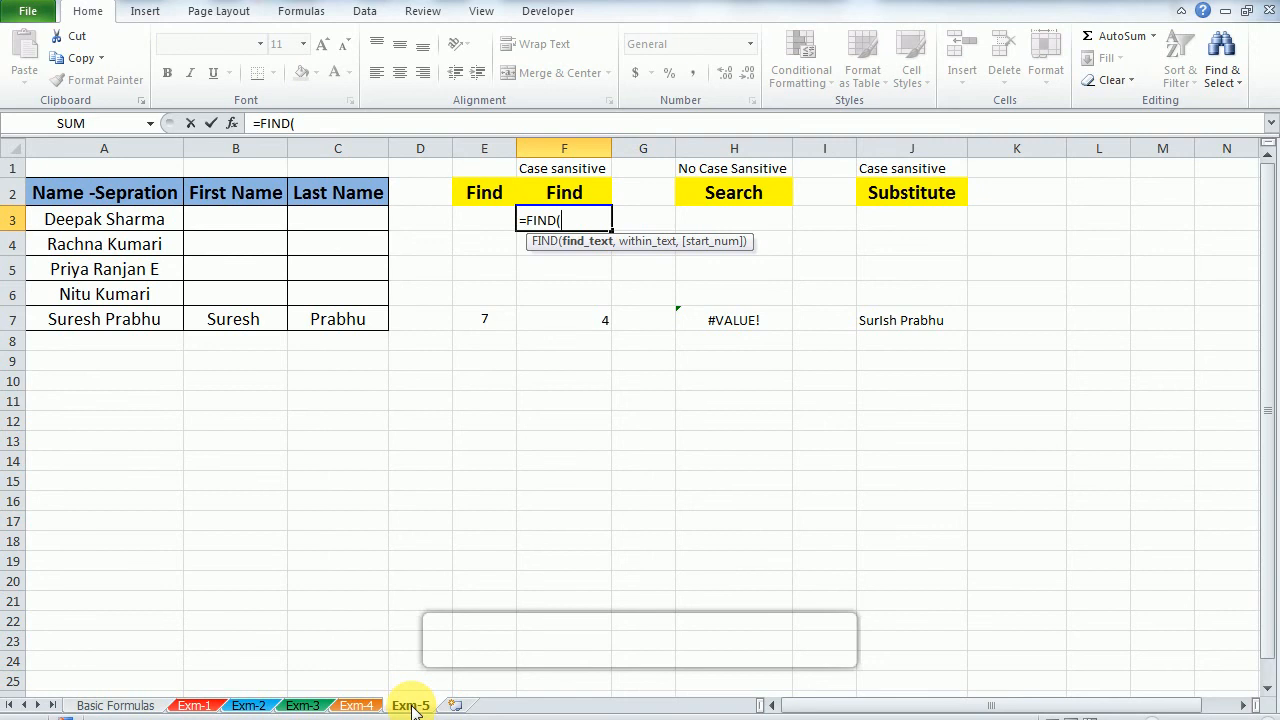
key("Escape")
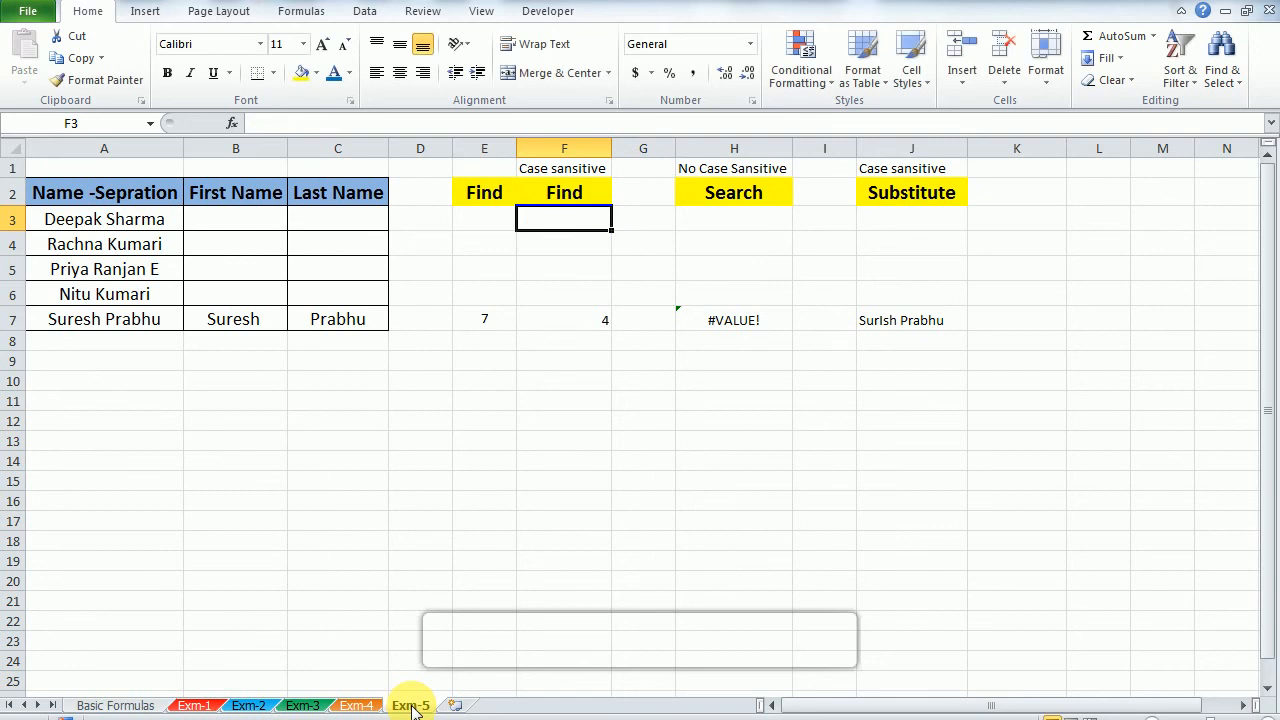
Step: Enter =FIND(" ",A3) in F3 to locate the space in the first full name
type("=fin")
key("Tab")
key("Left")
key("Left")
key("Left")
key("Left")
key("Left")
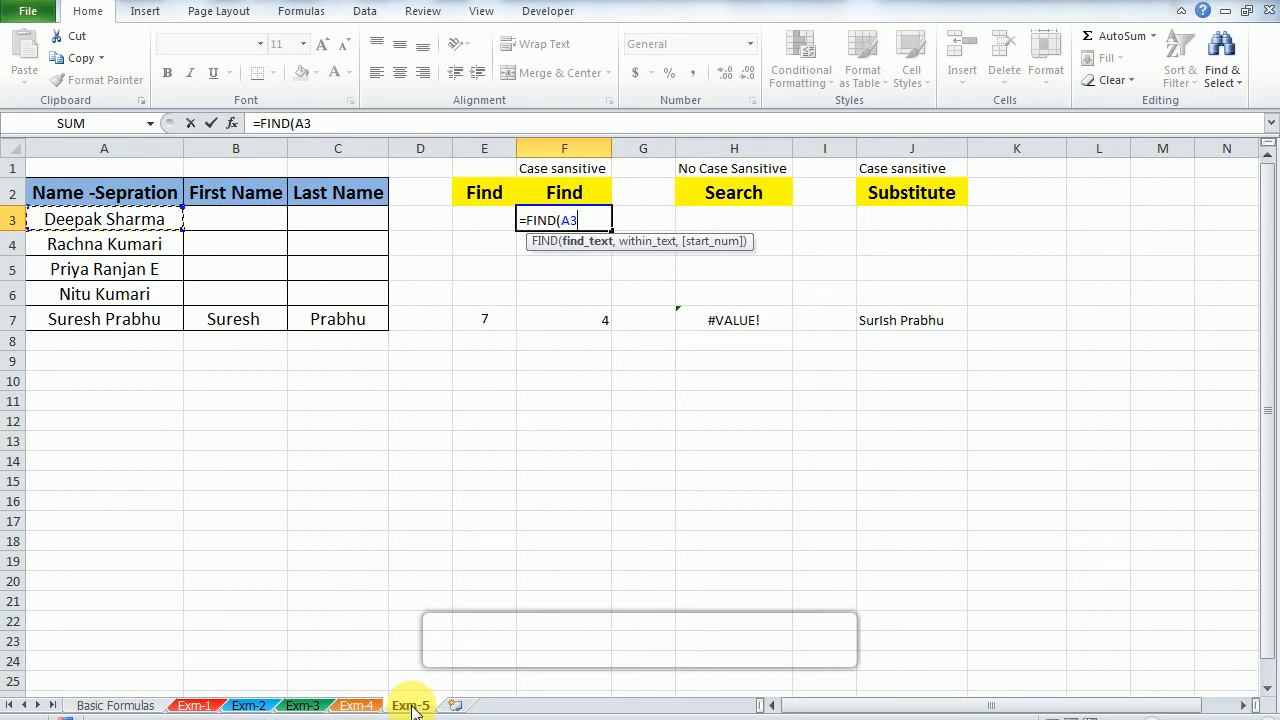
key("BackSpace")
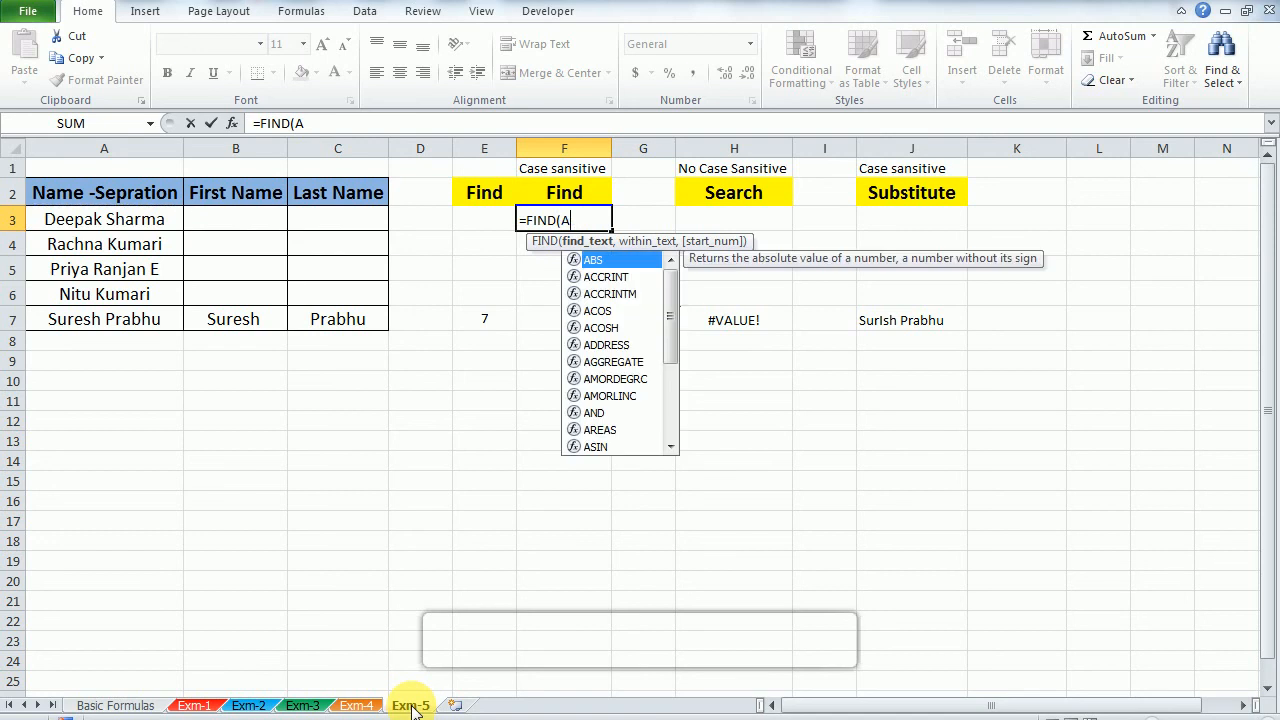
key("BackSpace")
type("\"")
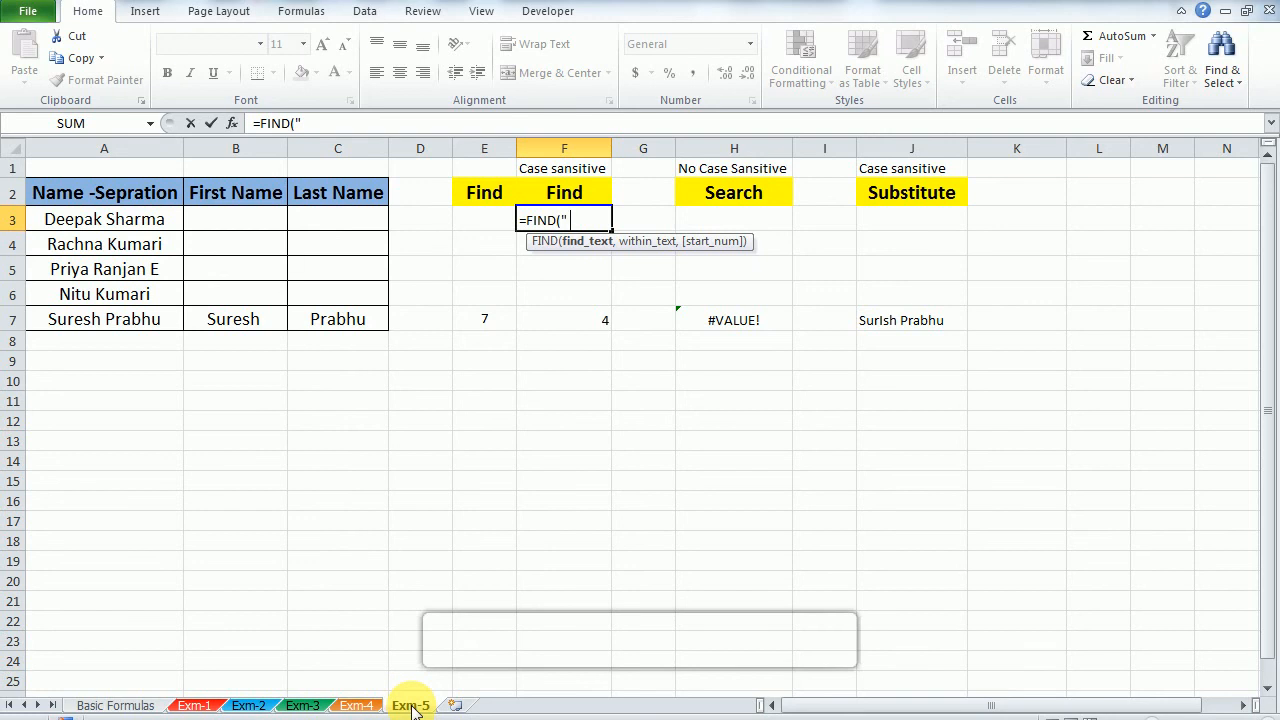
type("\",")
key("Left")
key("Left")
key("Left")
key("Left")
key("Left")
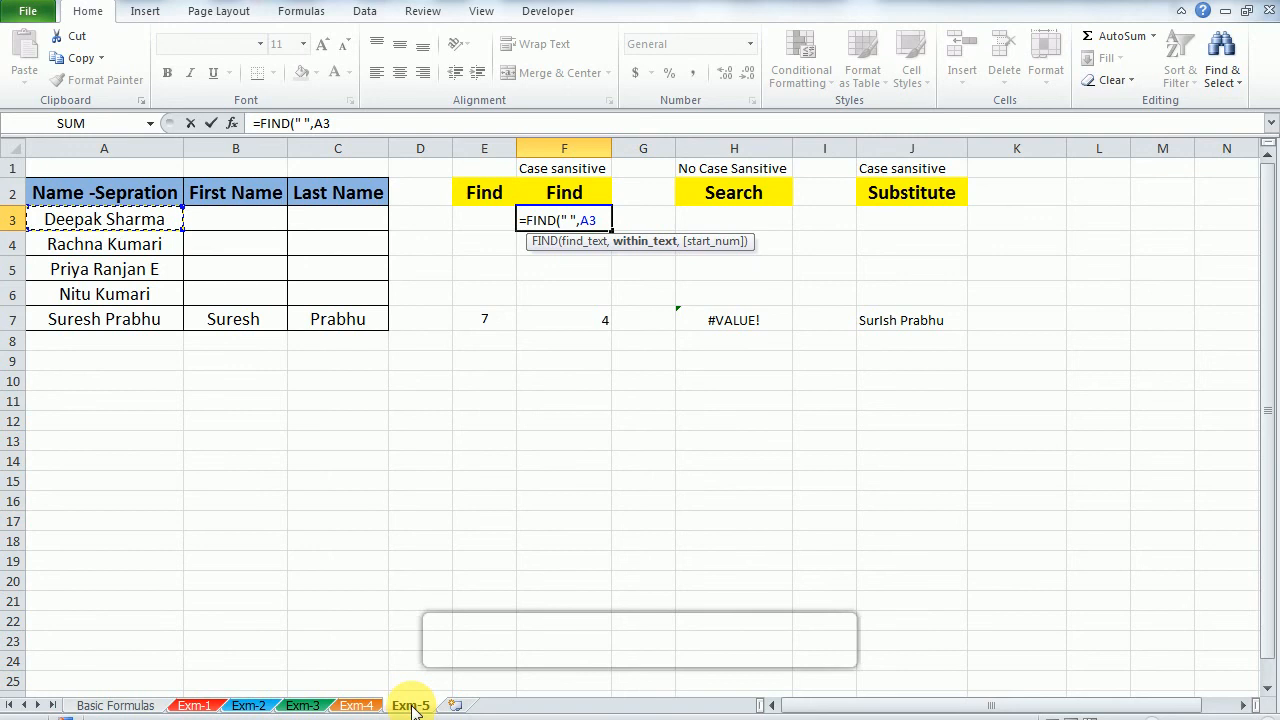
type(")")
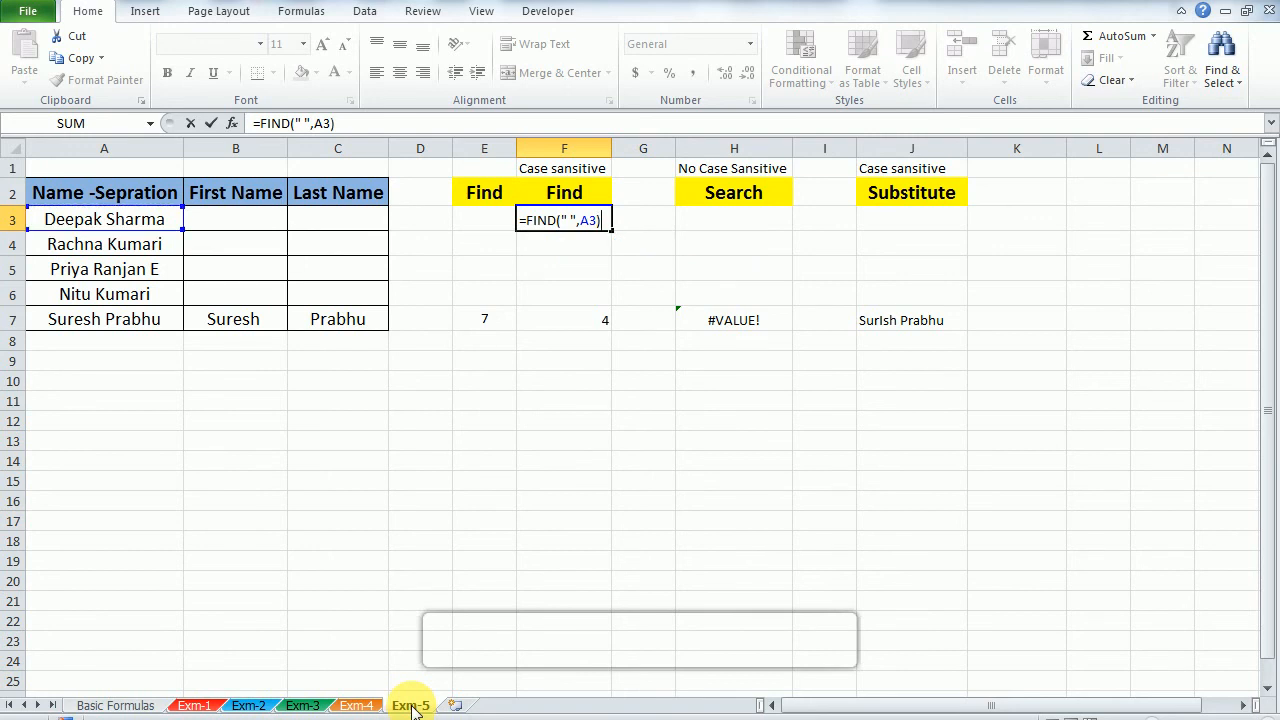
key("Return")
key("Up")
key("Left")
key("Left")
key("Left")
key("Left")
key("Left")
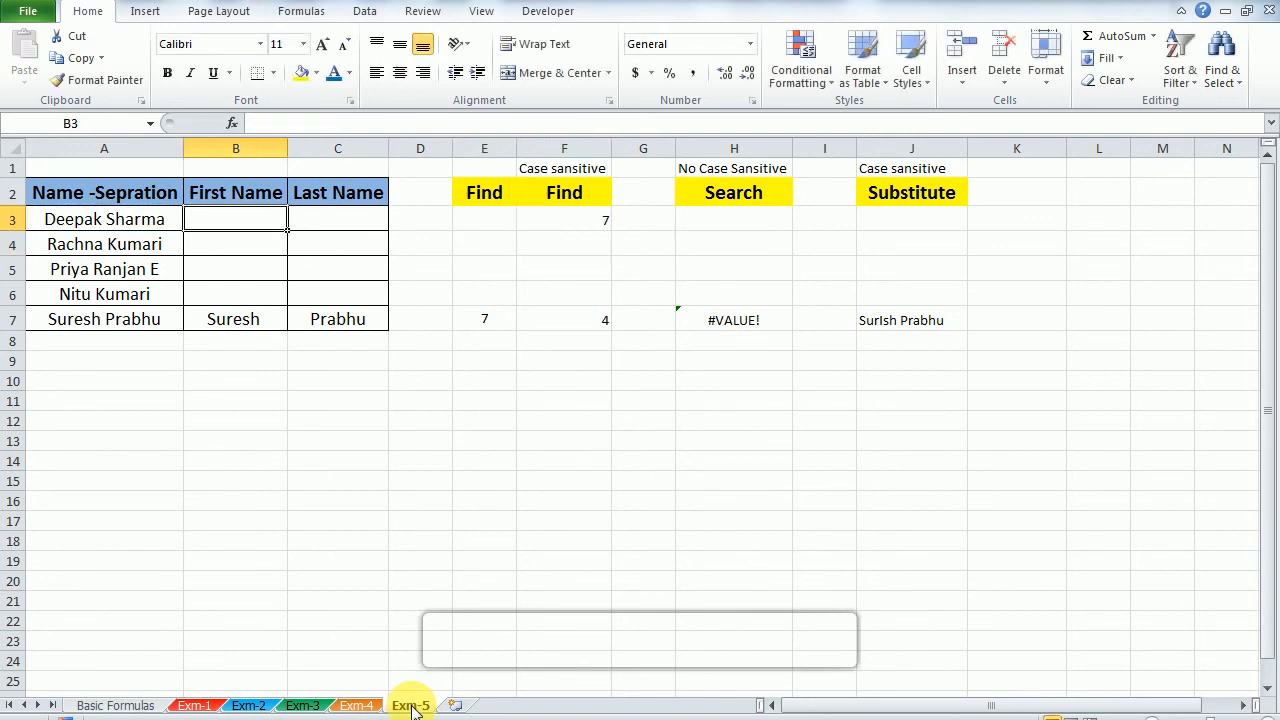
Step: Examine the characters of the full name in A3, marking them from the start through the space after the first name
key("F2")
key("Left")
key("Left")
key("Left")
key("Left")
key("Left")
key("Left")
key("Left")
key("Left")
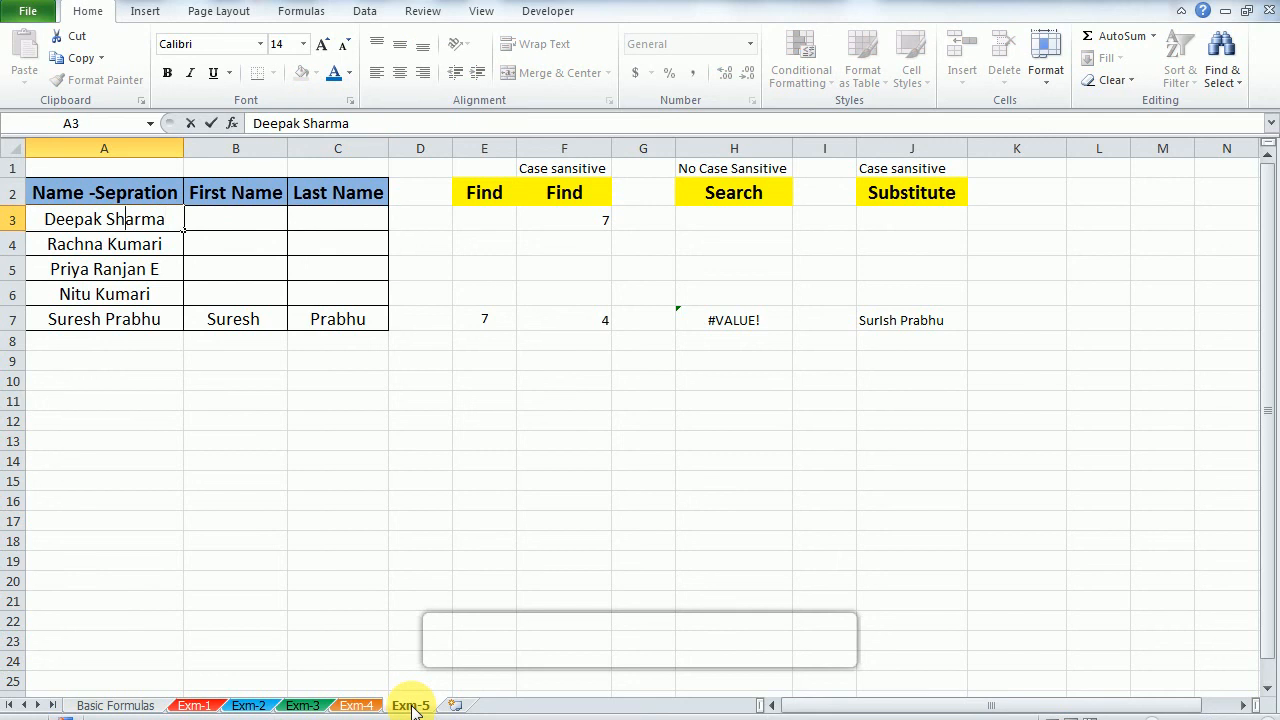
key("shift+Home")
key("Left")
key("Right")
key("Right")
key("Right")
key("Right")
key("Right")
key("Right")
key("shift+Home")
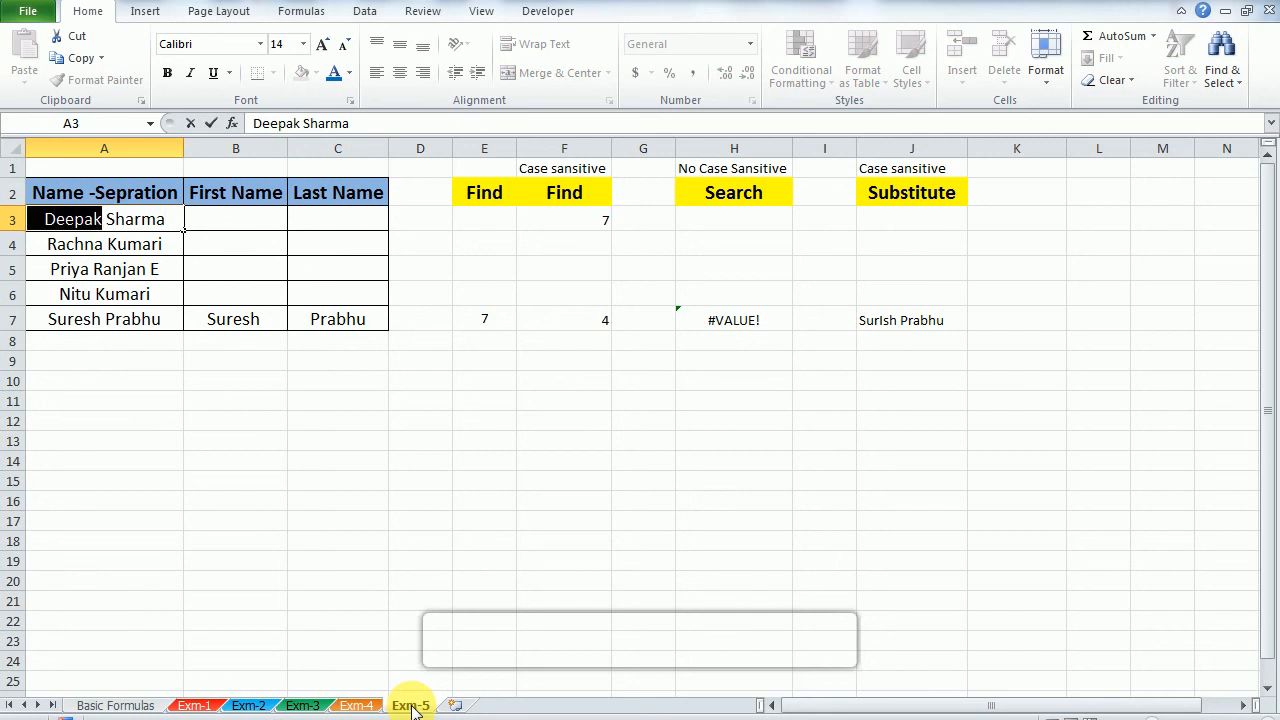
key("shift+Right")
key("Right")
key("Right")
key("Right")
key("Right")
key("Right")
key("Right")
key("Right")
key("Left")
key("Return")
Step: Copy the FIND formula from F3 down through F5
key("Up")
key("Right")
key("Right")
key("Right")
key("Right")
key("Right")
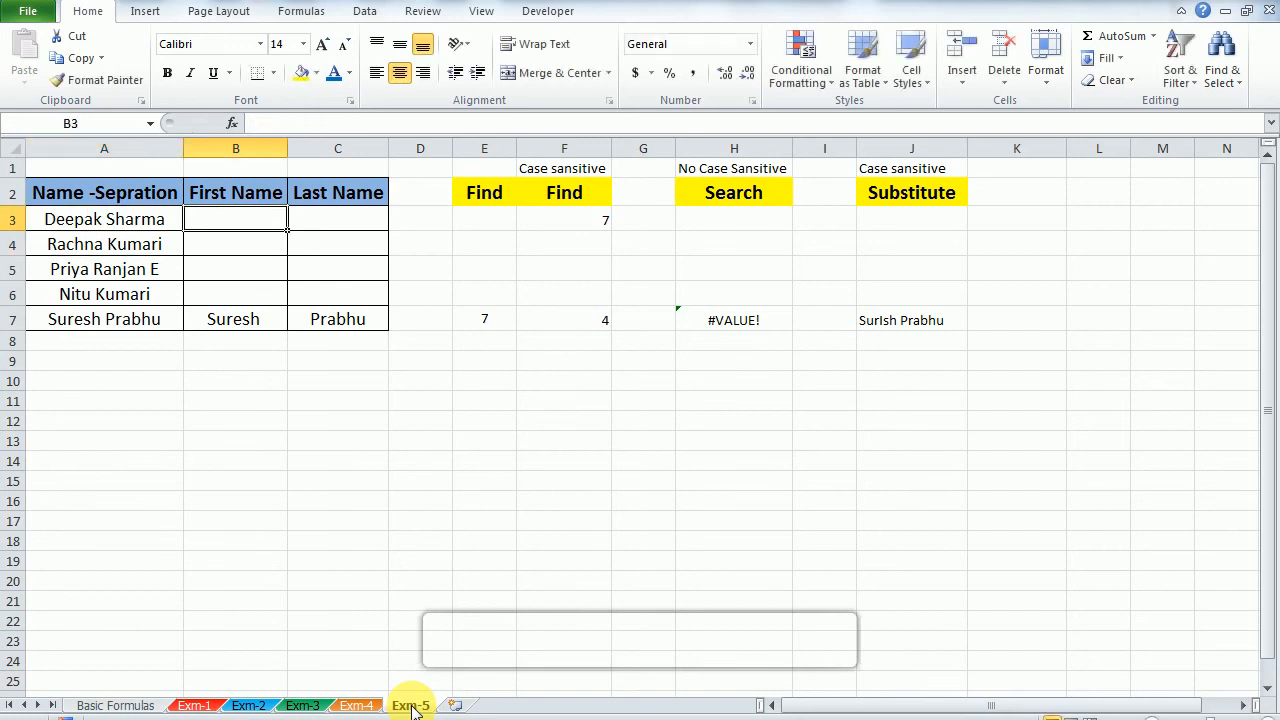
key("shift+Down")
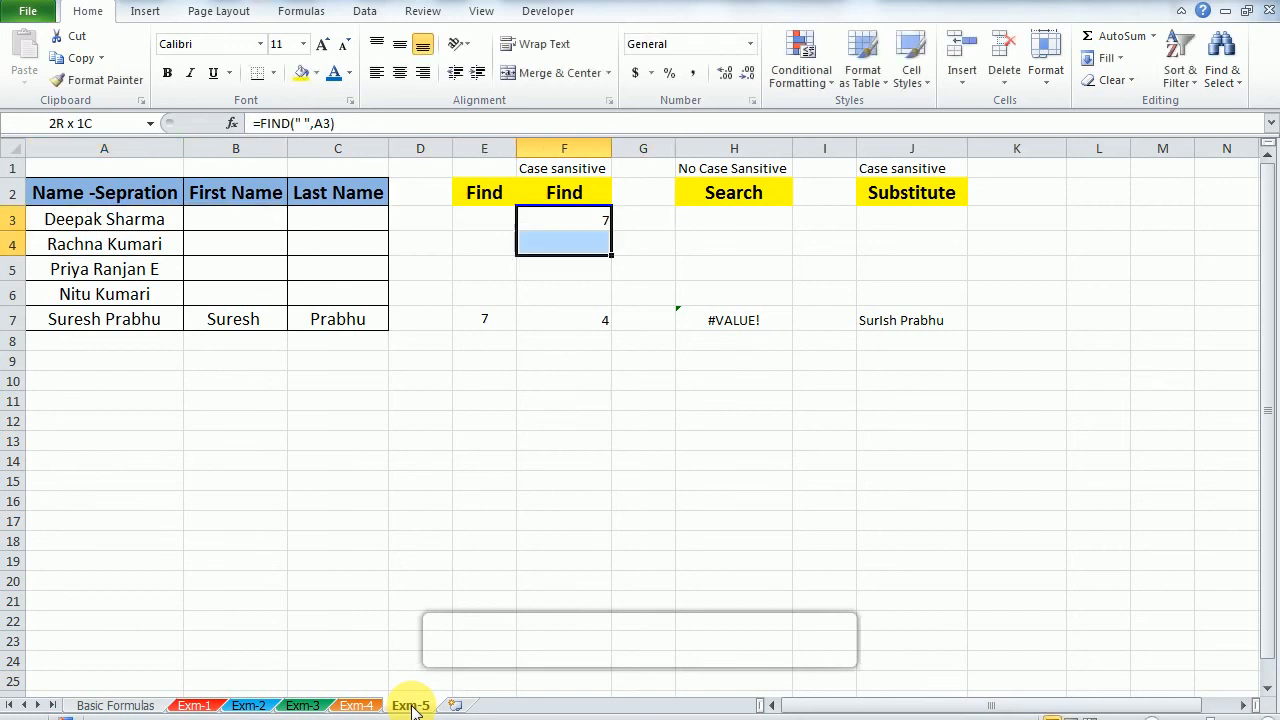
key("shift+Down")
key("ctrl+d")
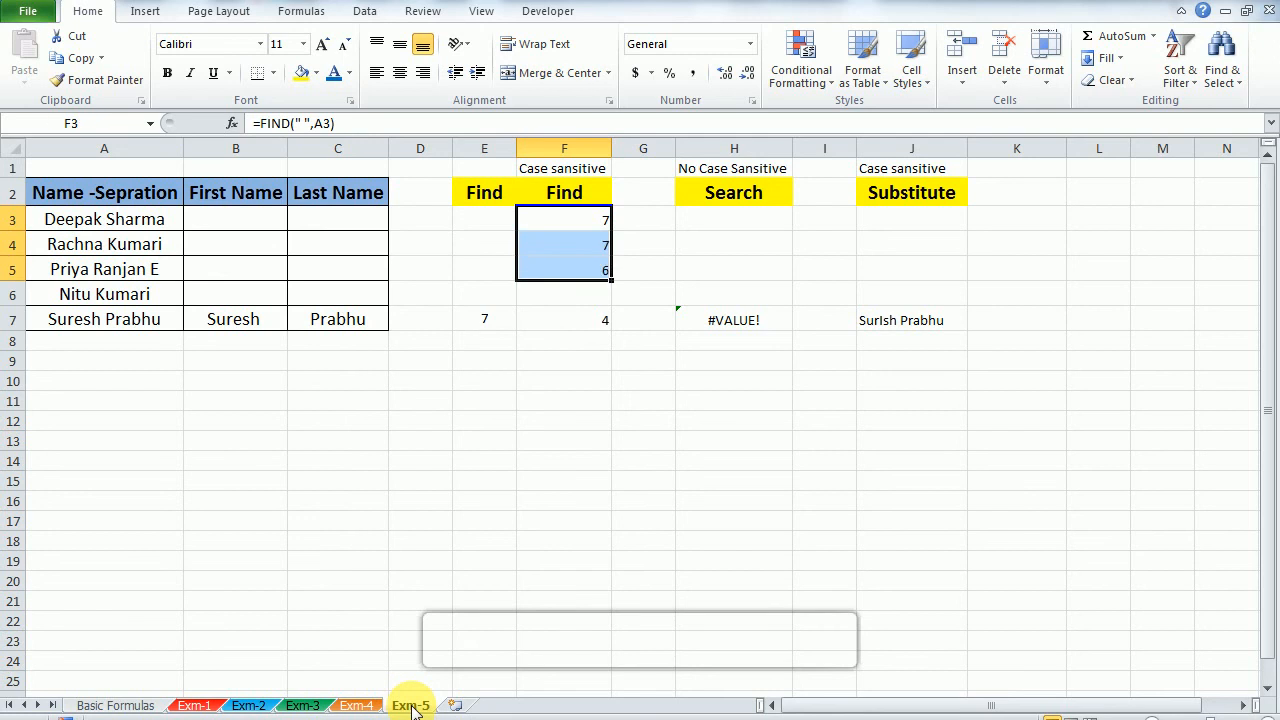
Step: Extend the space-locating FIND formula down column F into F6 and F7
key("Down")
key("Down")
key("shift+Down")
key("Down")
key("Down")
key("Up")
key("Down")
key("Up")
key("shift+Down")
key("ctrl+d")
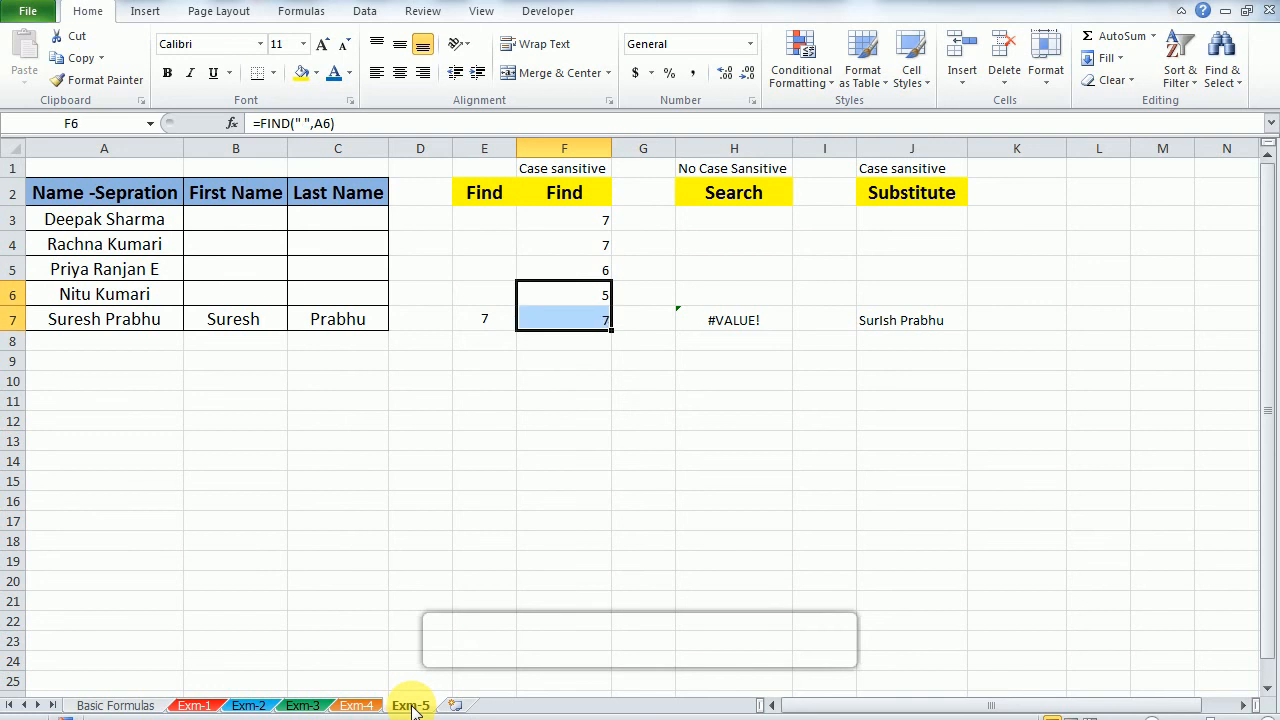
key("Down")
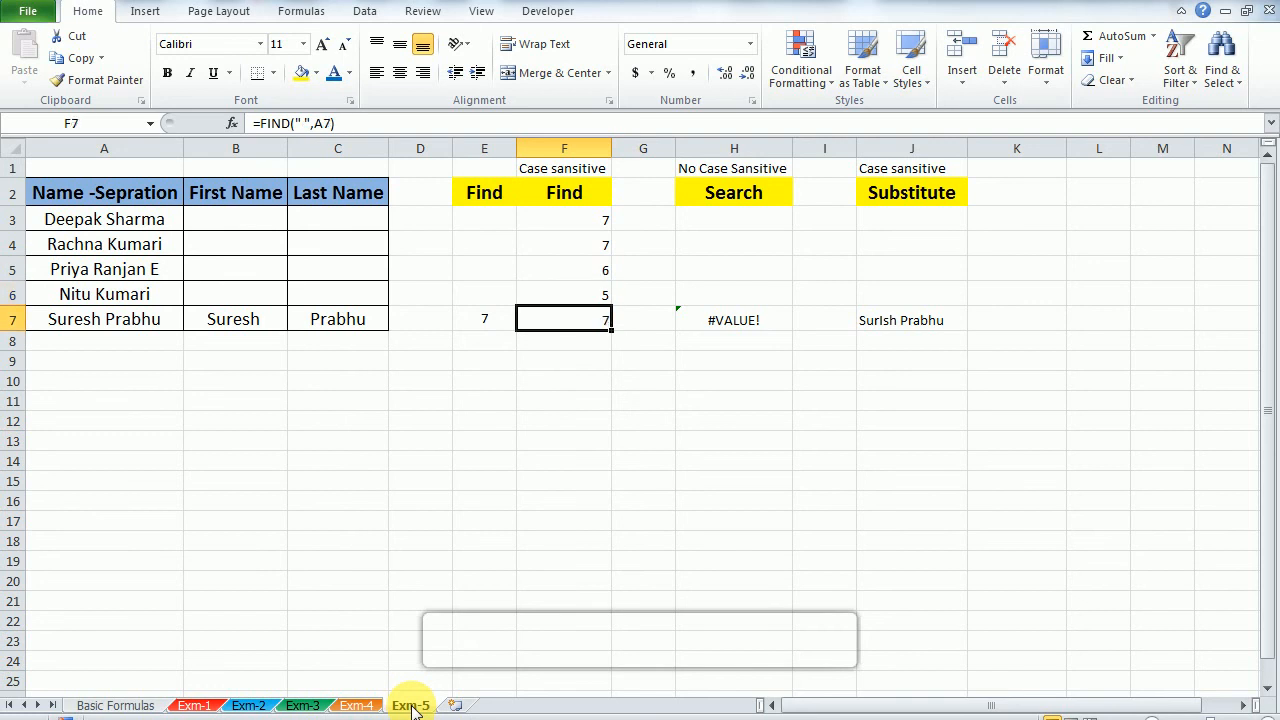
Step: Undo the last fill, the one into F7
key("ctrl+z")
key("Up")
key("Down")
key("Down")
Step: Replace the space with the letter a in the F3 formula so it reads =FIND("a",A3)
key("Up")
key("Up")
key("Up")
key("Up")
key("F2")
key("Left")
key("Left")
key("Left")
key("Left")
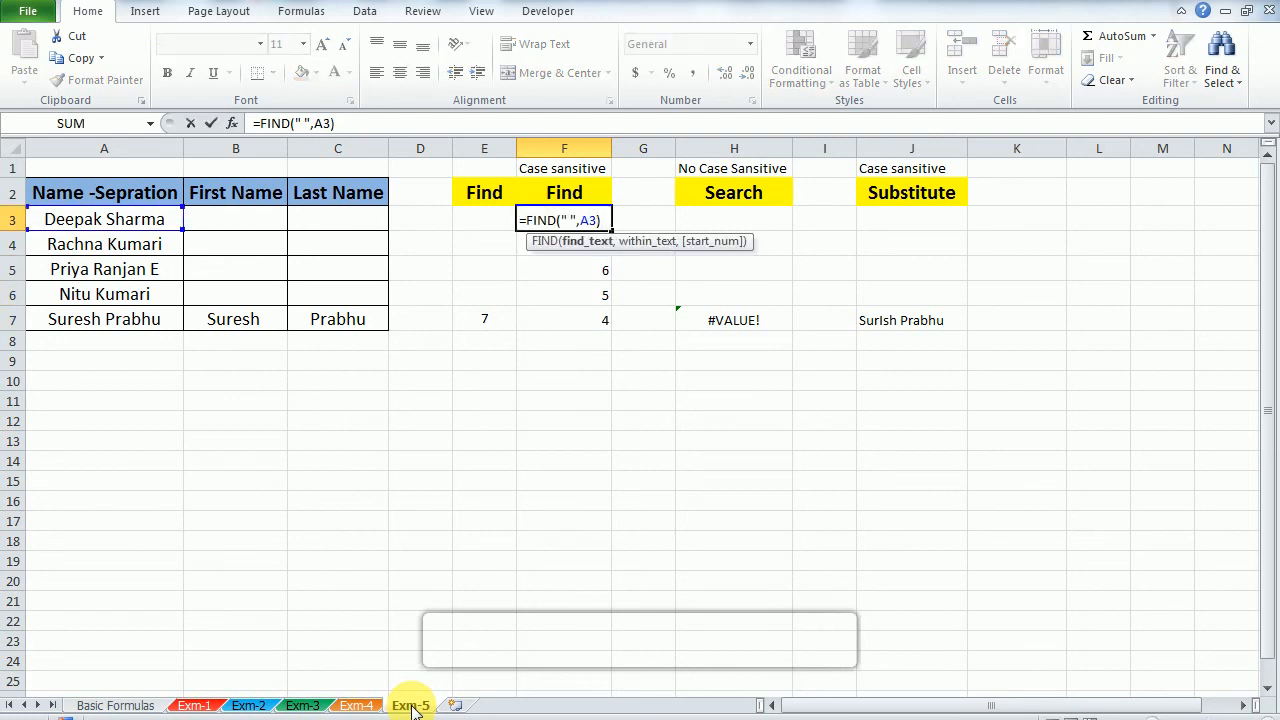
type("a")
key("Left")
key("BackSpace")
key("Return")
key("Up")
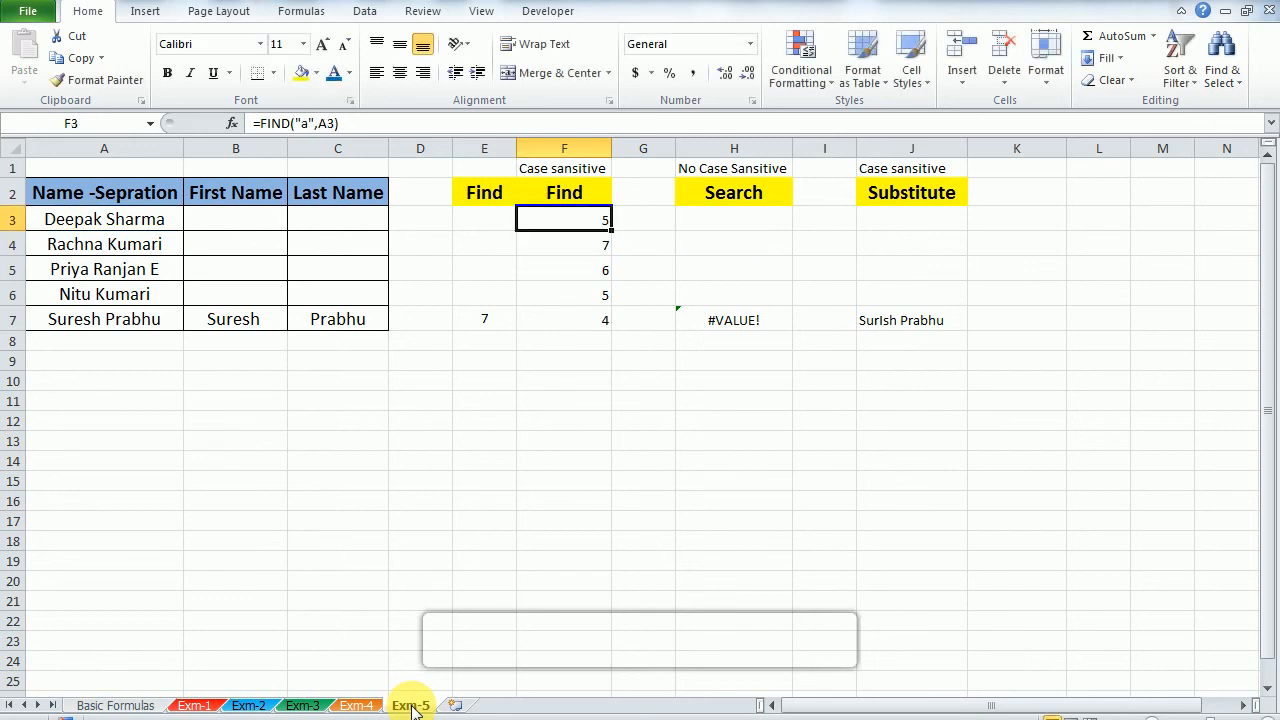
Step: Append +1 to the F3 formula so it reads =FIND("a",A3)+1
key("Left")
key("Left")
key("Left")
key("Left")
key("Left")
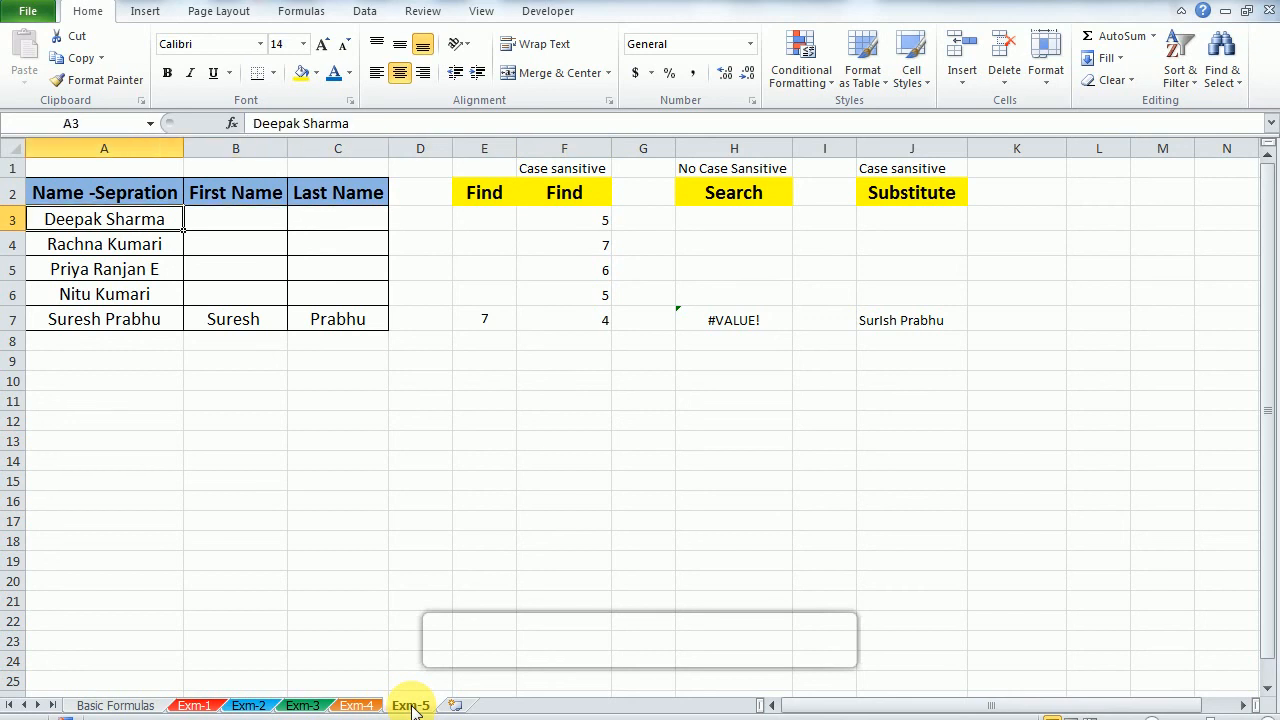
key("Right")
key("Right")
key("Right")
key("Right")
key("Right")
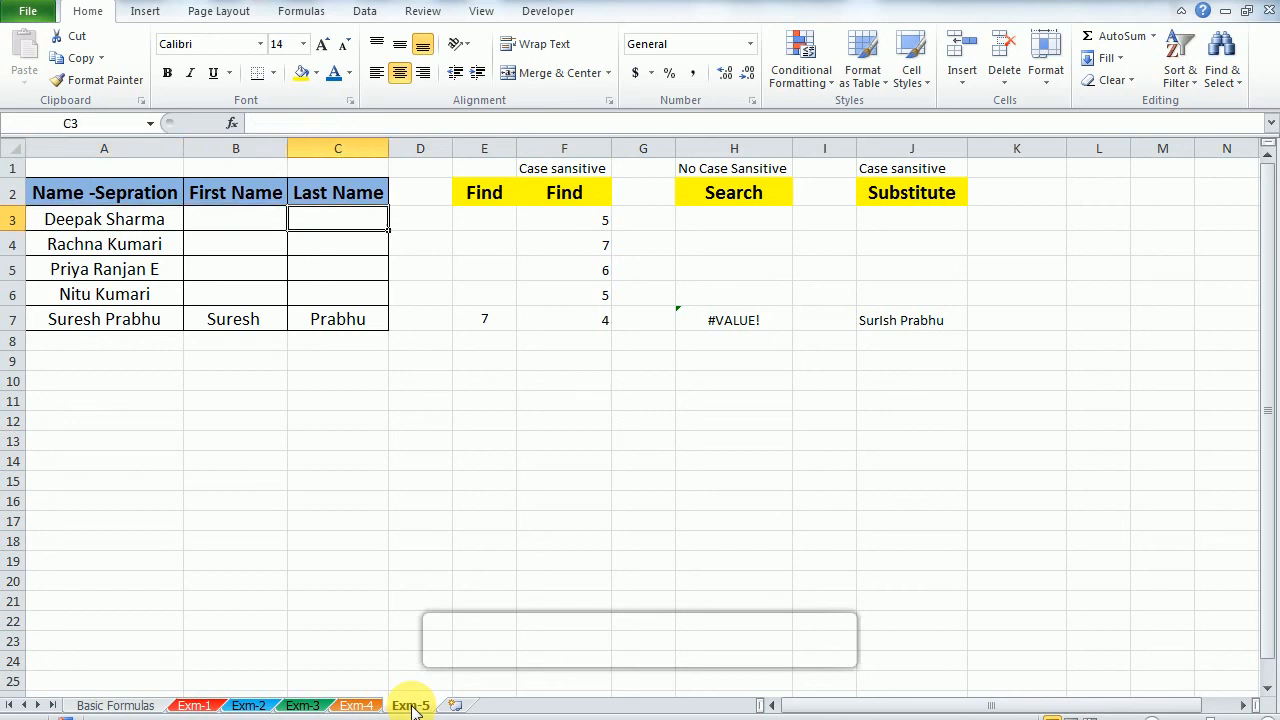
key("F2")
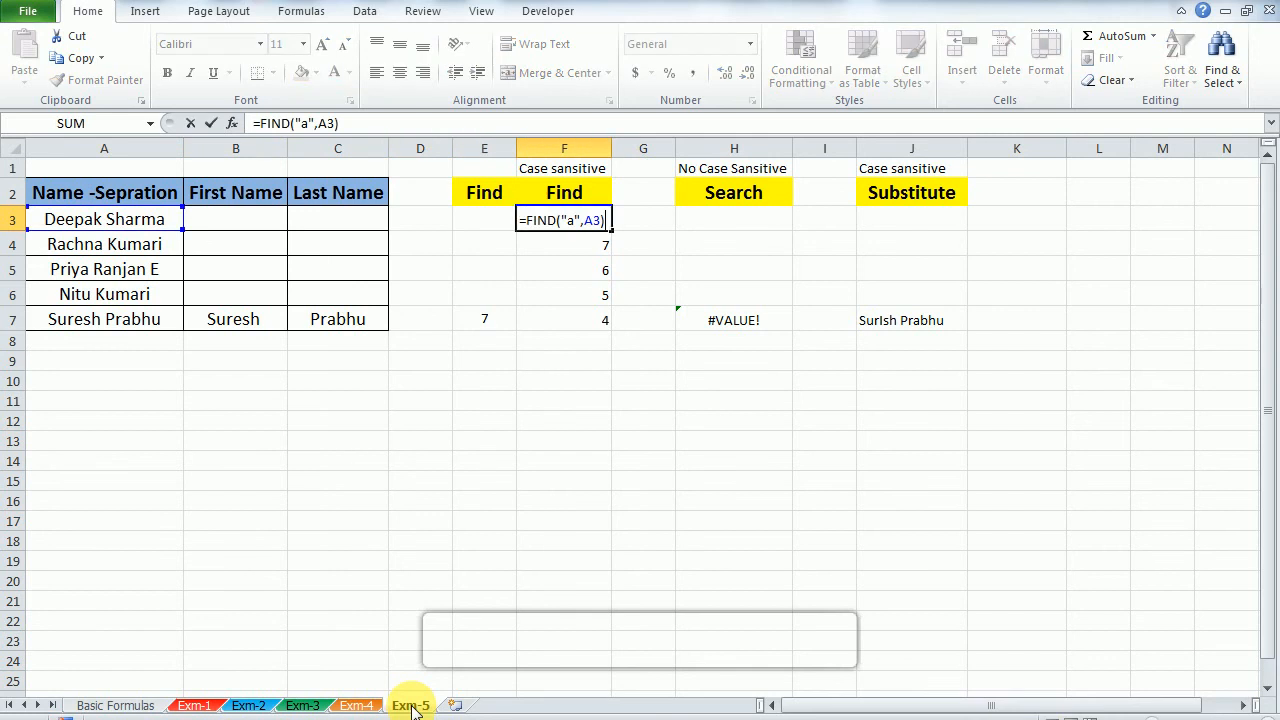
type("+1")
key("Return")
key("Up")
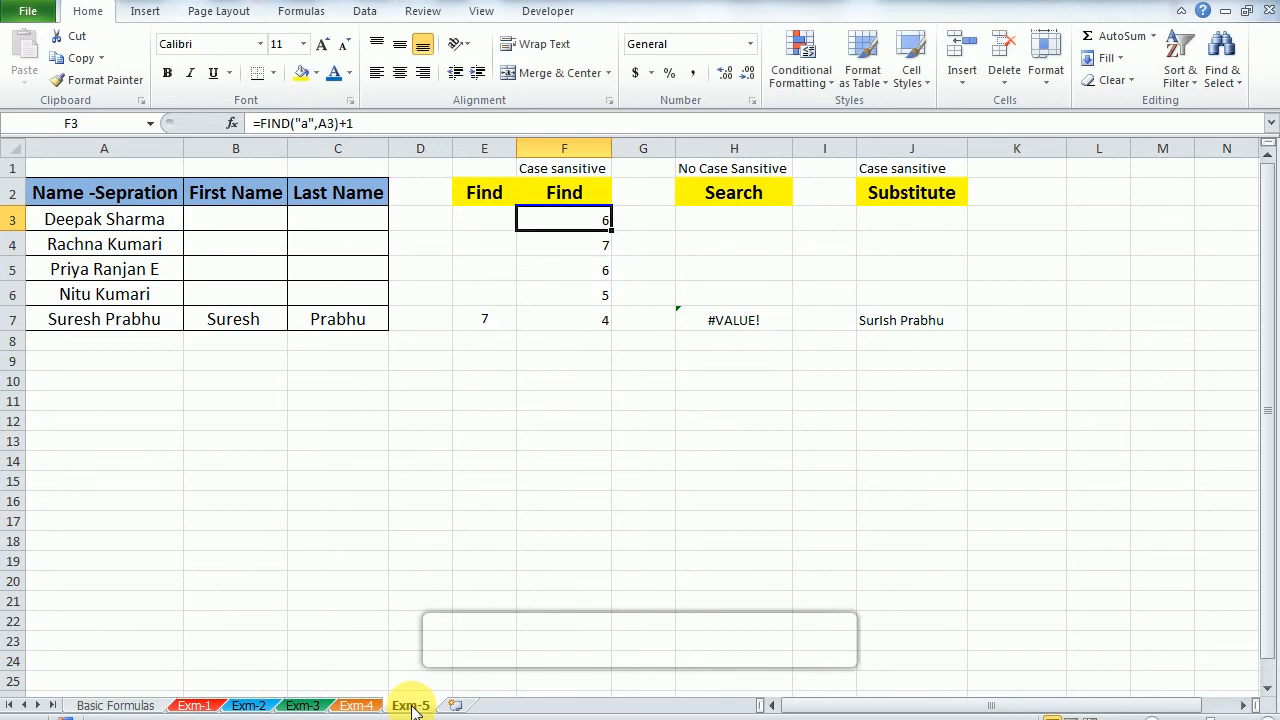
Step: Undo the +1 addition in F3 and check the restored formula's arguments
key("ctrl+z")
key("F2")
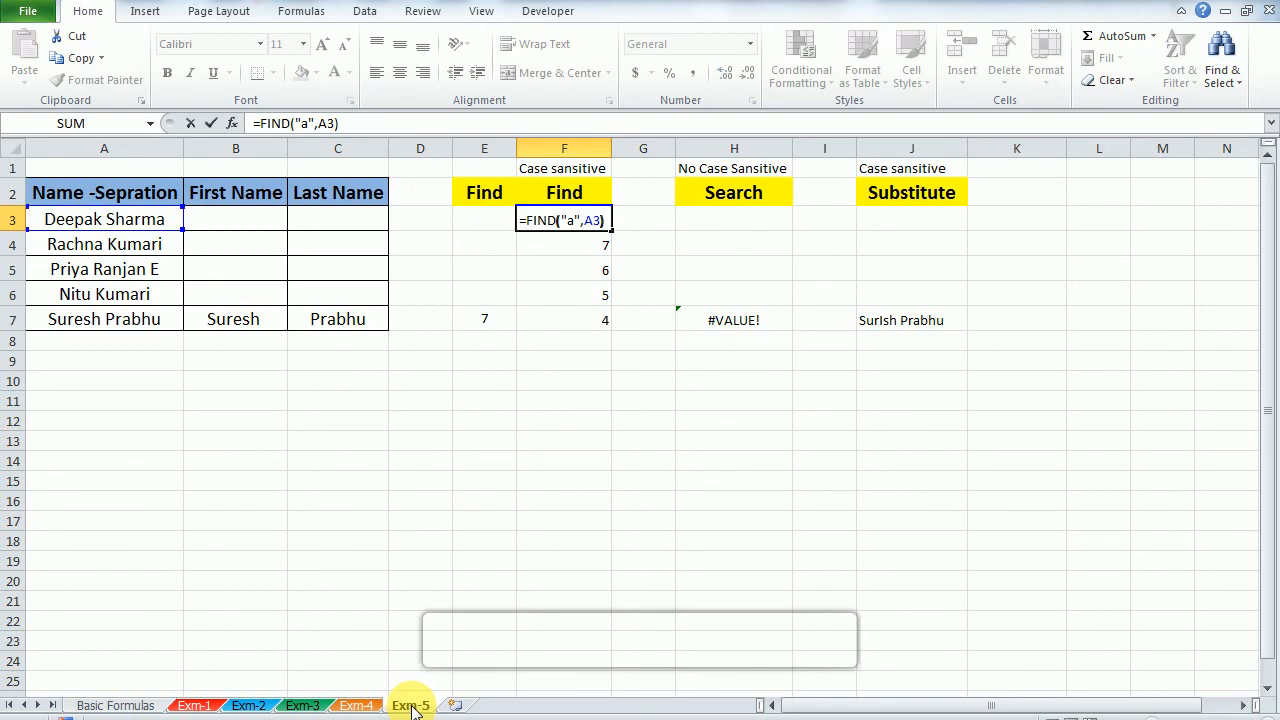
key("Left")
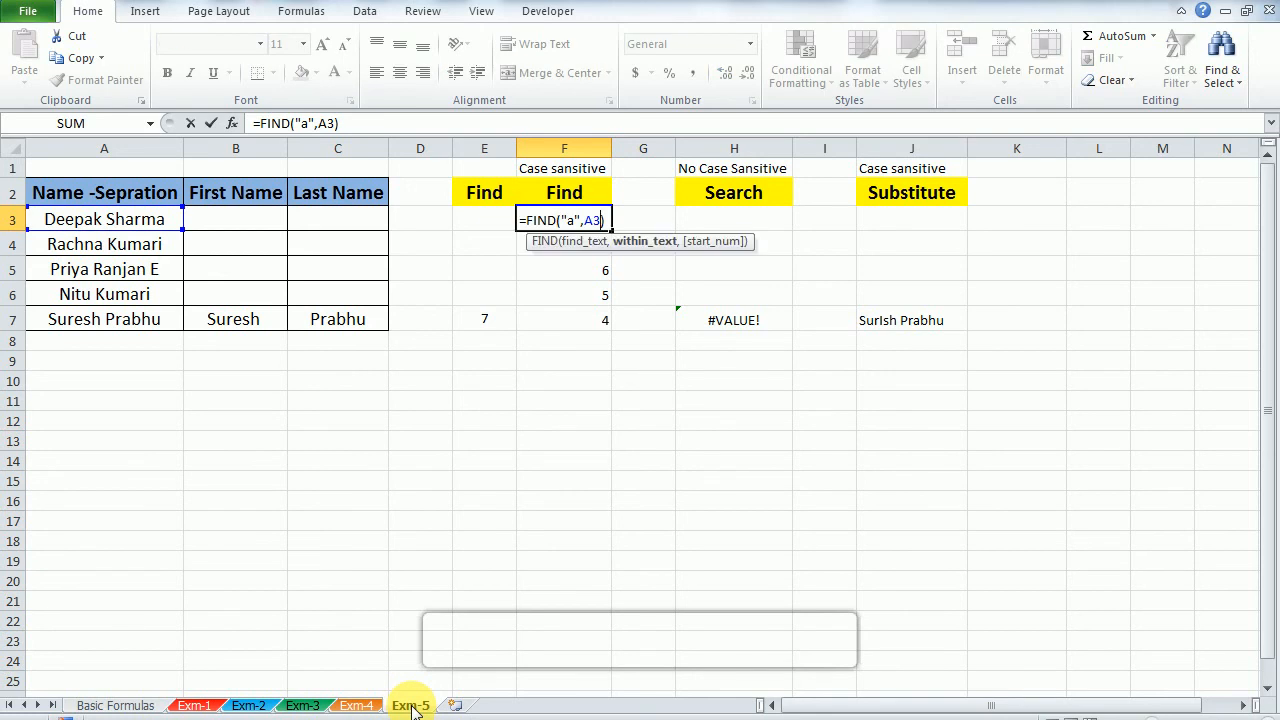
key("Escape")
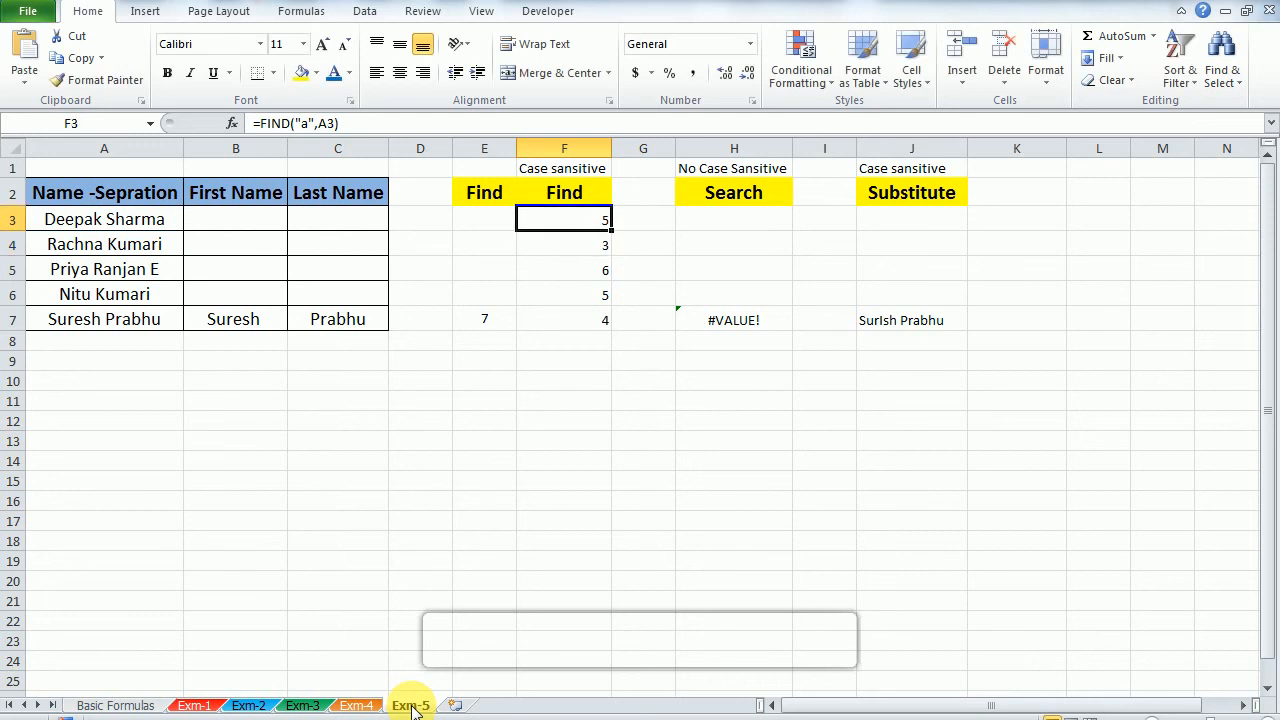
Step: Fill the =FIND("a",A3) formula from F3 down through F7
key("ctrl+shift+Down")
key("ctrl+d")
key("Up")
key("Down")
key("Down")
key("Up")
Step: Examine the search text and cell reference in the F3 FIND formula
key("F2")
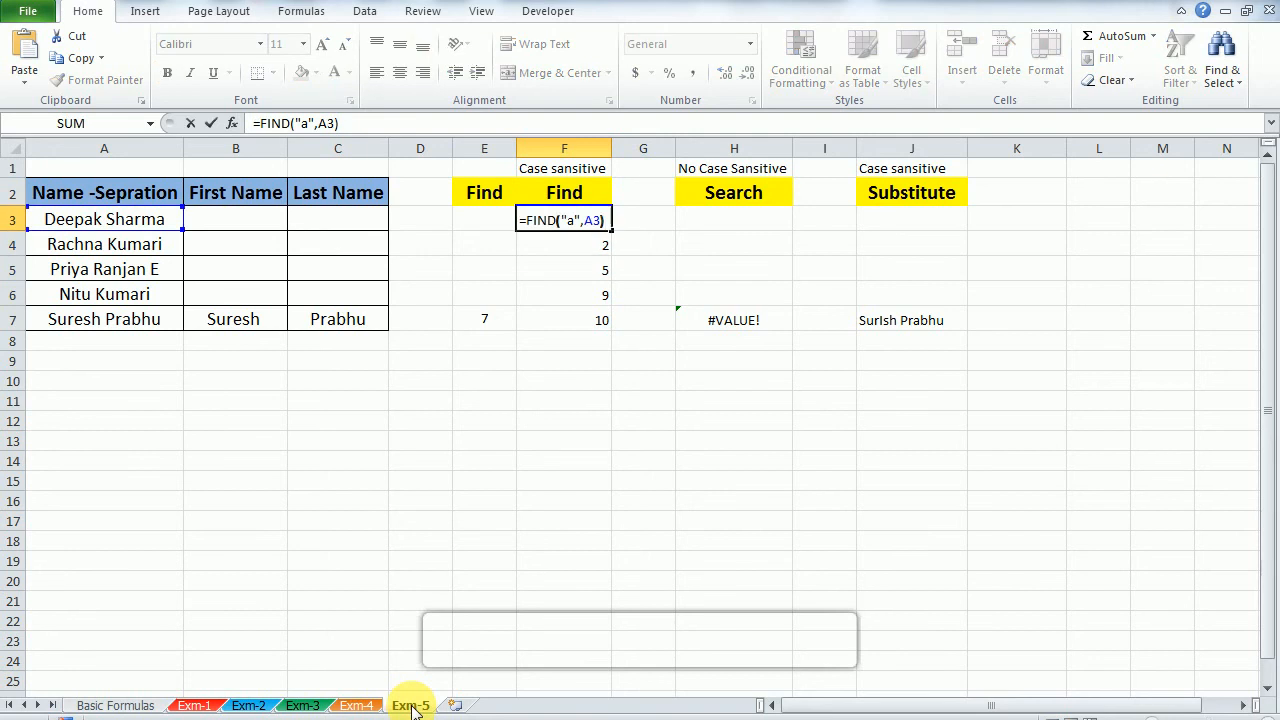
key("Escape")
key("Down")
key("Up")
key("Down")
key("Up")
key("F2")
key("Escape")
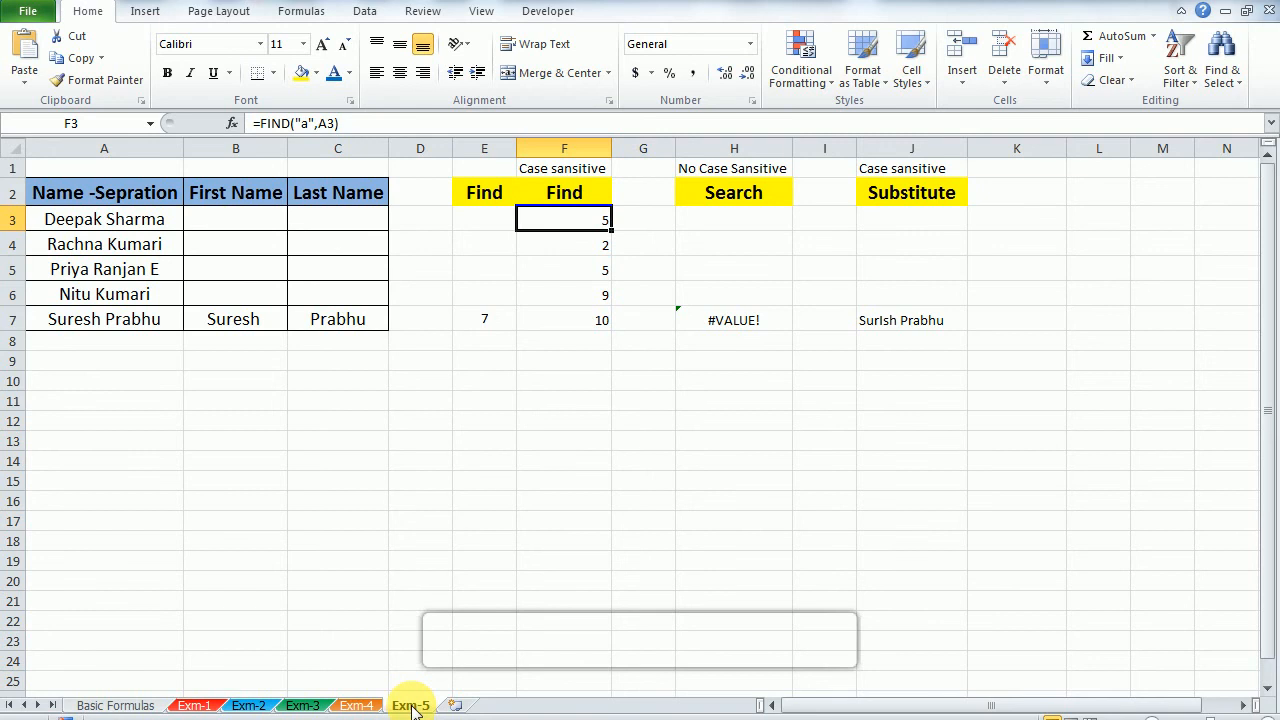
key("F2")
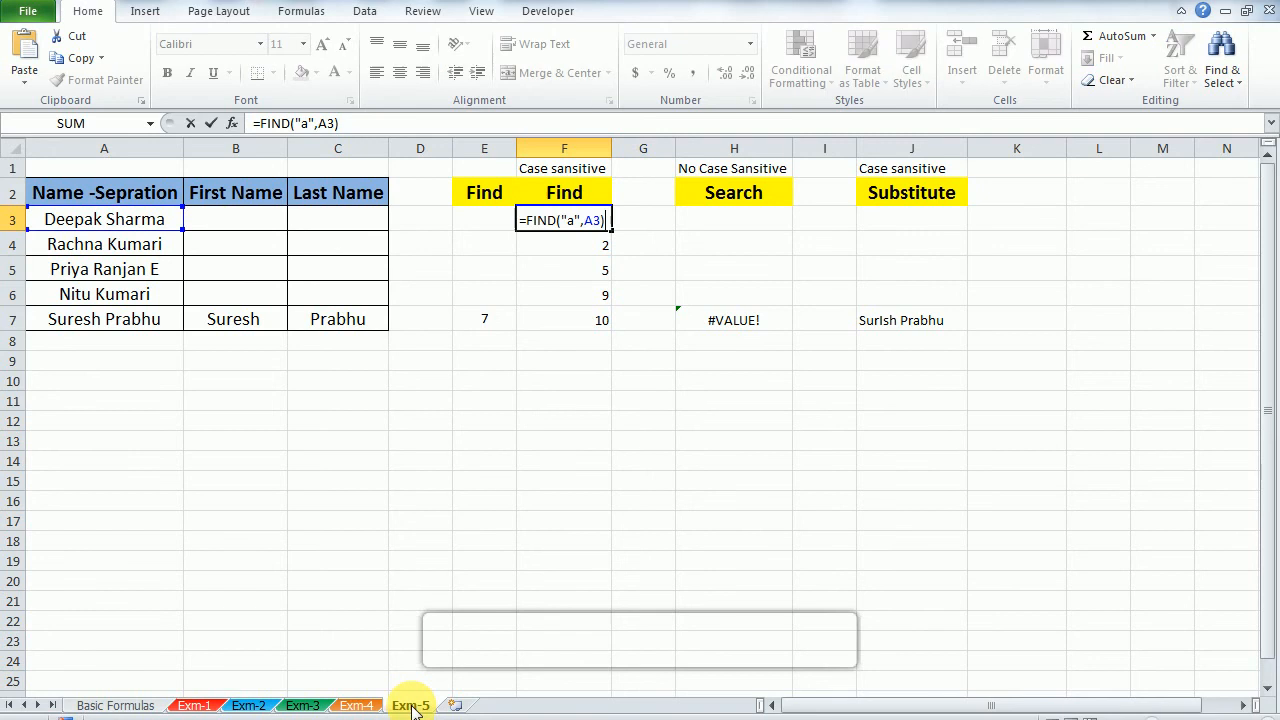
key("Escape")
key("F2")
key("Escape")
Step: Check which name cell each FIND formula in F4, F5 and F6 refers to
key("Down")
key("F2")
key("Escape")
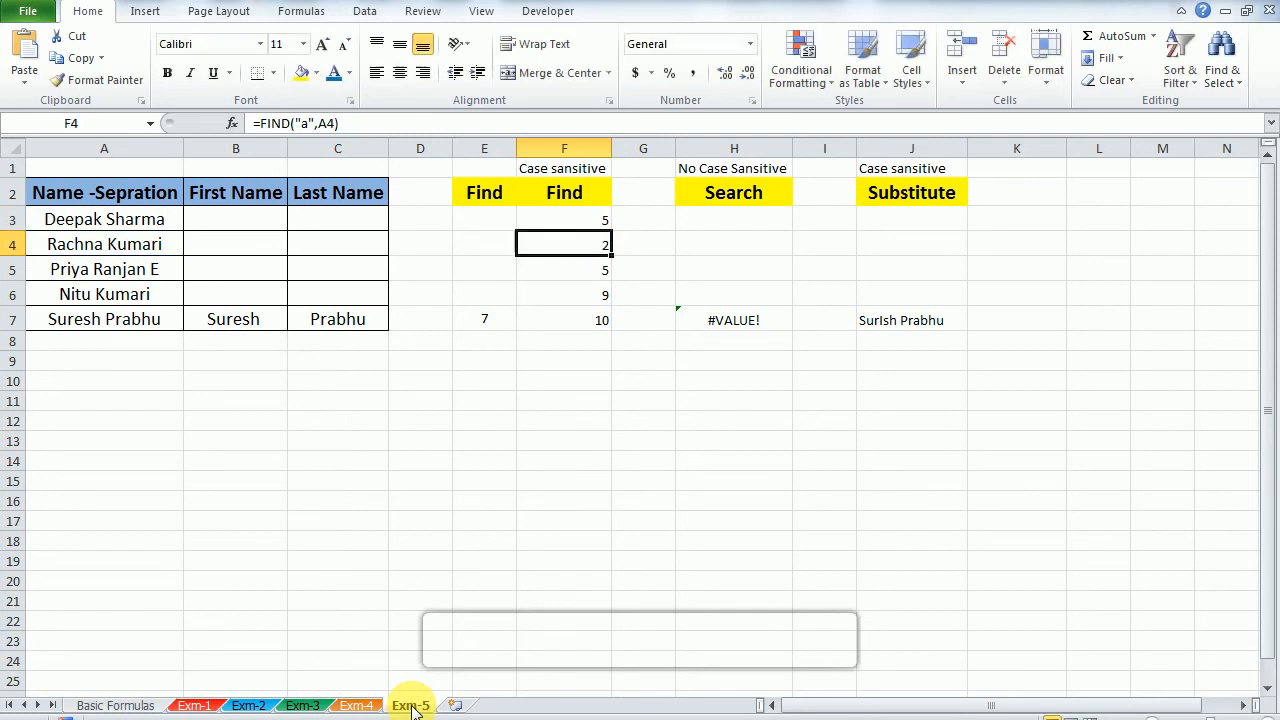
key("Down")
key("F2")
key("Escape")
key("Down")
key("F2")
key("Escape")
key("Up")
key("Up")
key("Up")
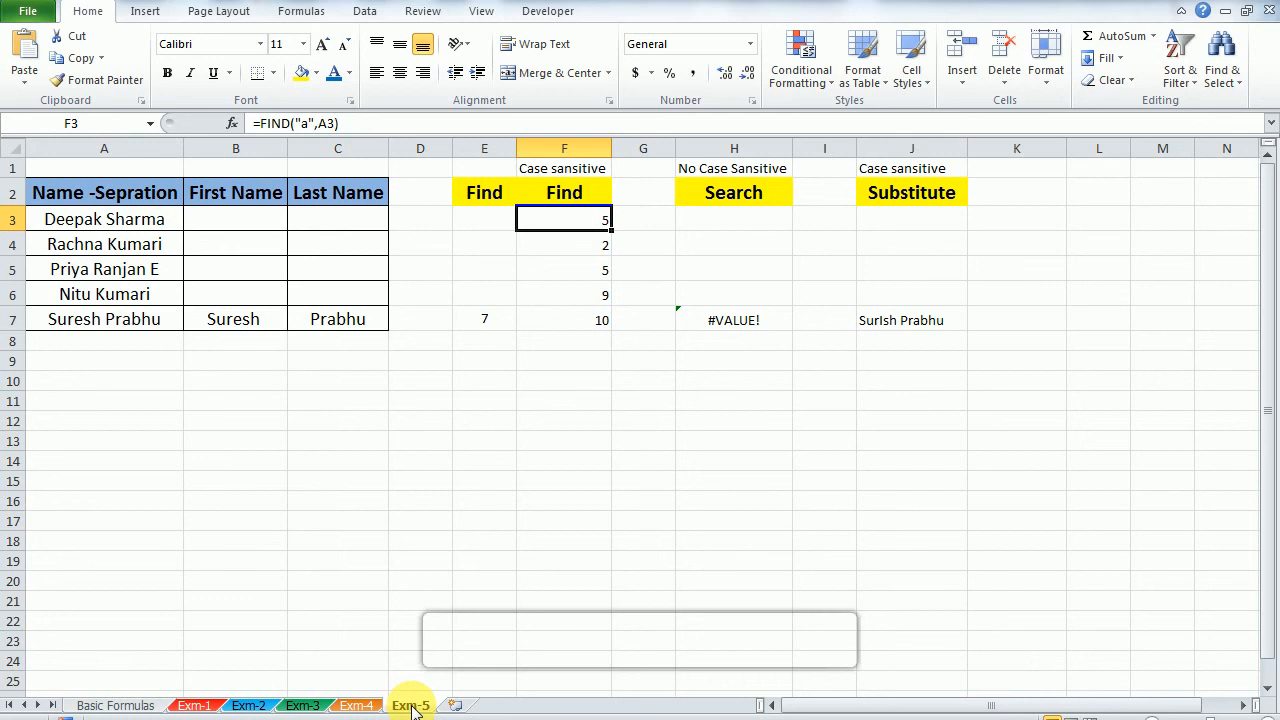
Step: Change the lowercase a in the first name in A3 to a capital A
key("Left")
key("Left")
key("Left")
key("Left")
key("Left")
key("Right")
key("Left")
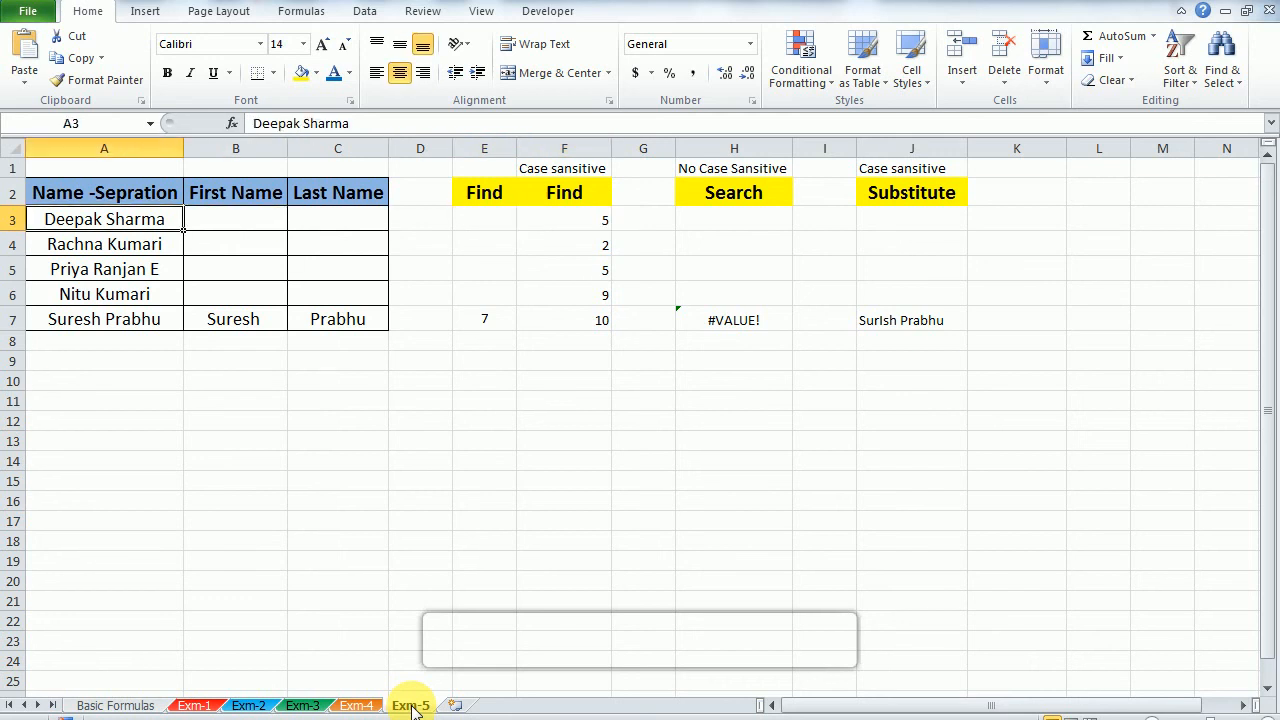
key("F2")
key("Left")
key("Left")
key("Left")
key("Left")
key("Left")
key("Left")
key("Left")
key("Left")
key("Left")
key("Right")
key("BackSpace")
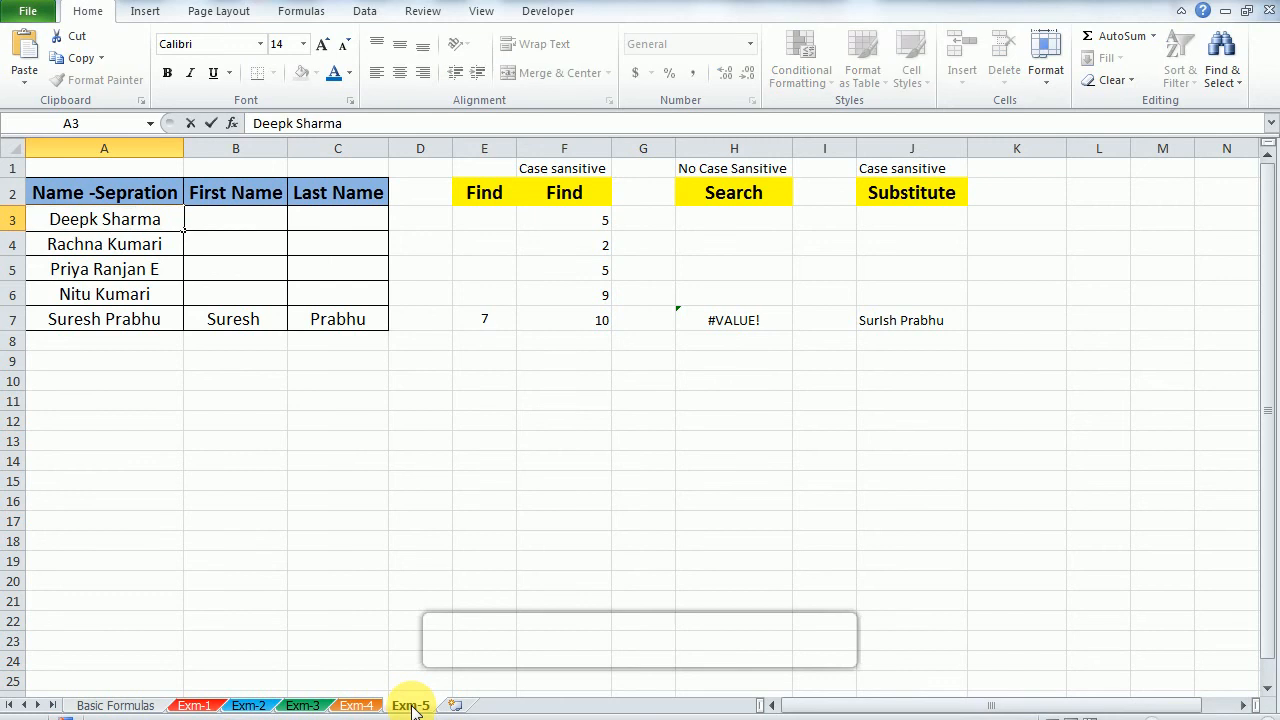
type("A")
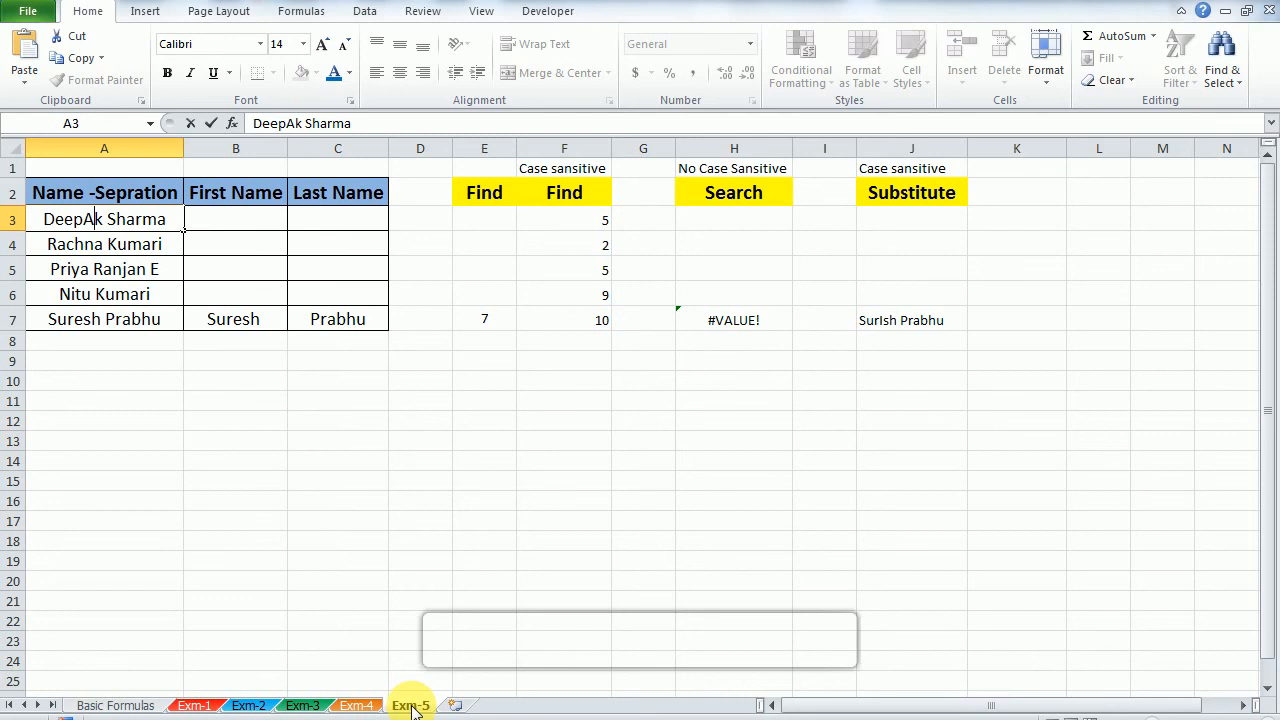
key("Return")
key("Up")
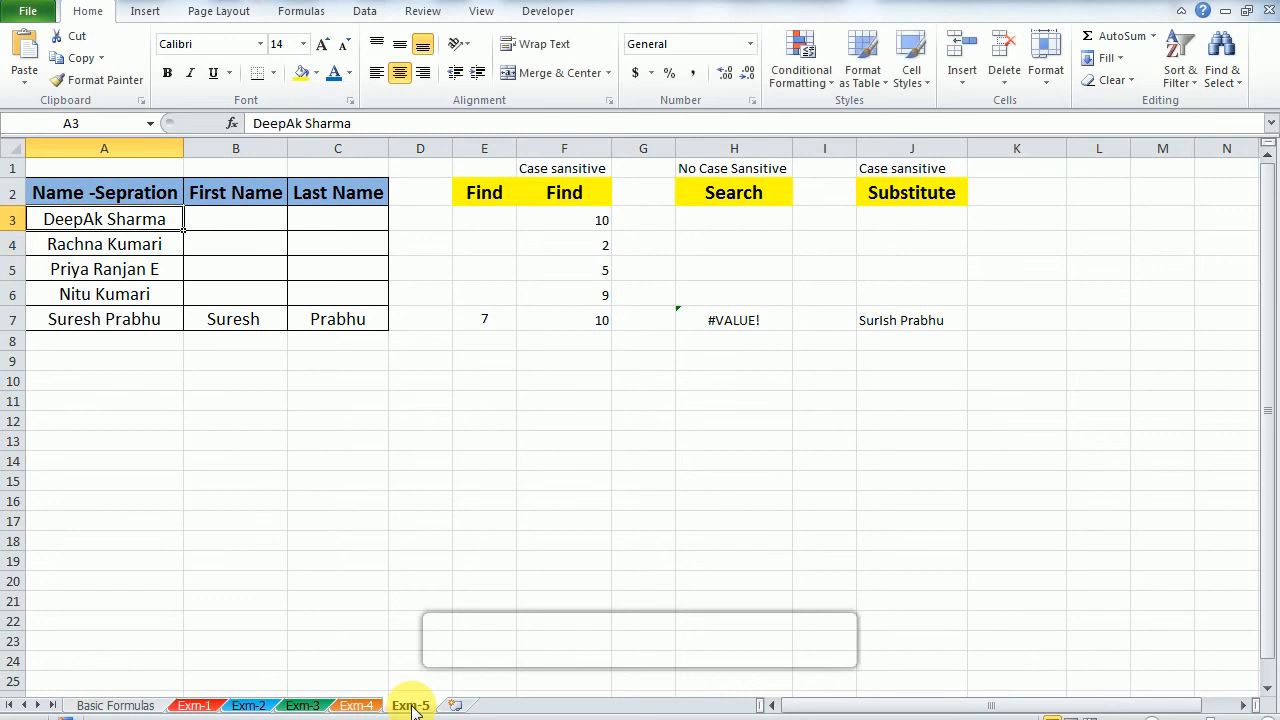
Step: Compare the edited name in A3 with the case-sensitive FIND result in F3
key("Right")
key("Right")
key("Right")
key("Right")
key("Right")
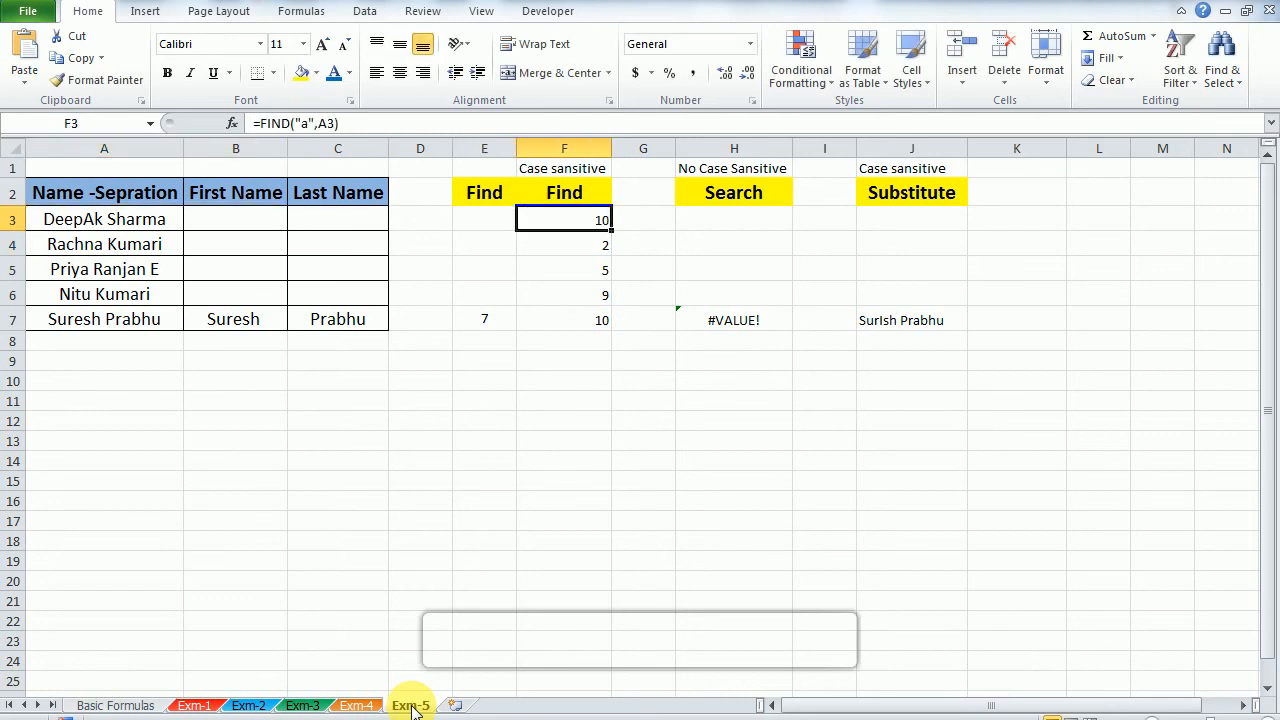
key("Left")
key("Left")
key("Left")
key("Left")
key("Left")
key("Right")
key("Right")
key("Right")
key("Right")
key("Right")
key("Left")
key("Left")
key("Left")
key("Left")
key("Left")
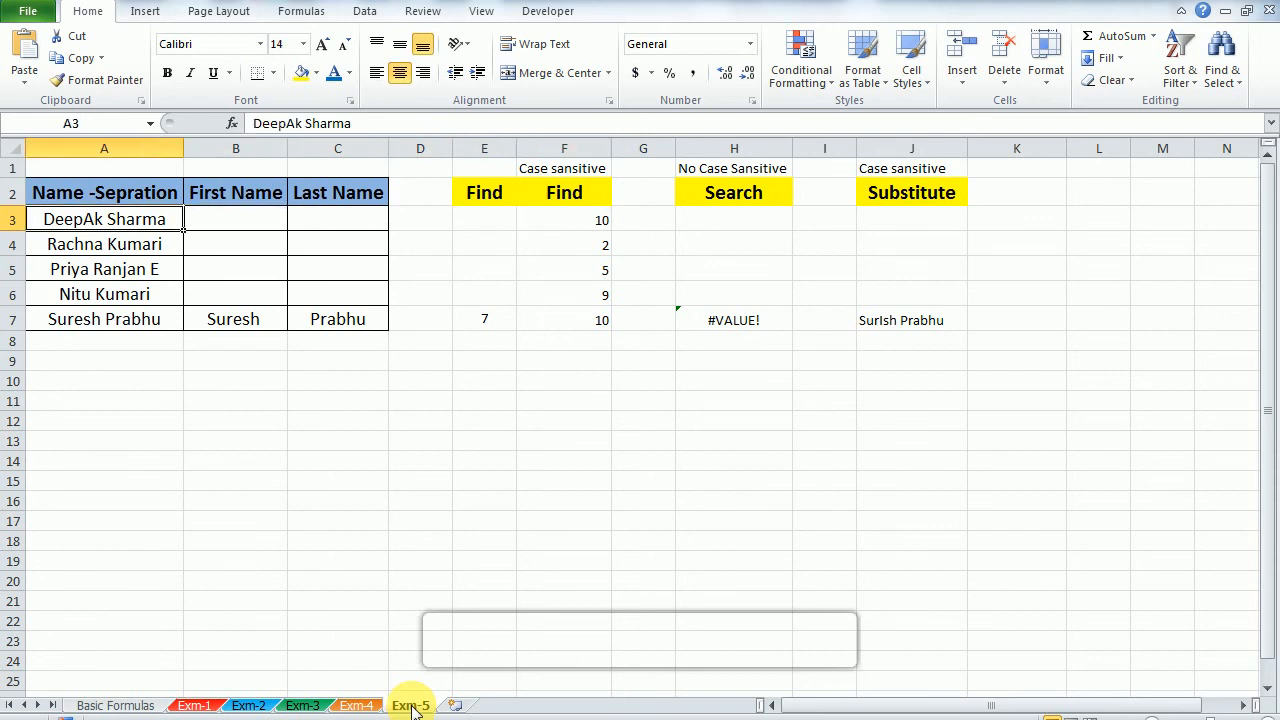
key("Right")
key("Right")
key("Left")
key("Right")
key("Right")
key("Right")
key("Right")
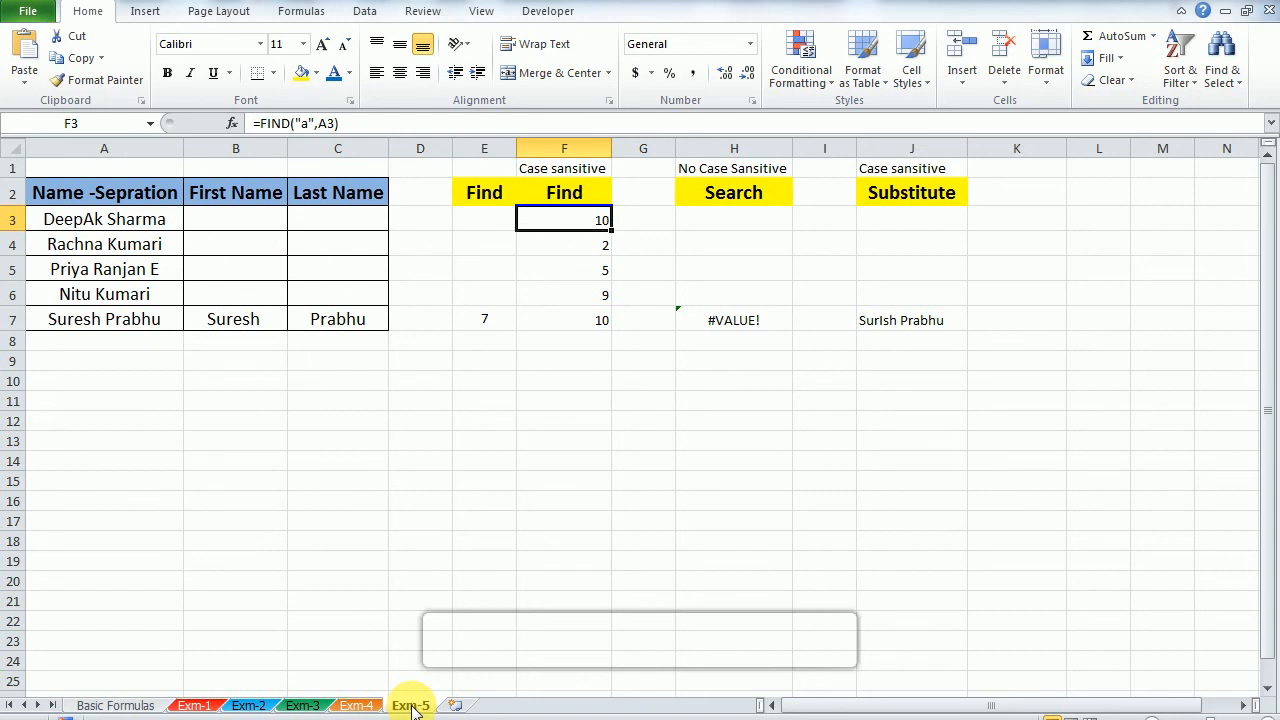
Step: Enter =SEARCH("a",A3) in H3 to locate the letter regardless of case
key("Right")
key("Right")
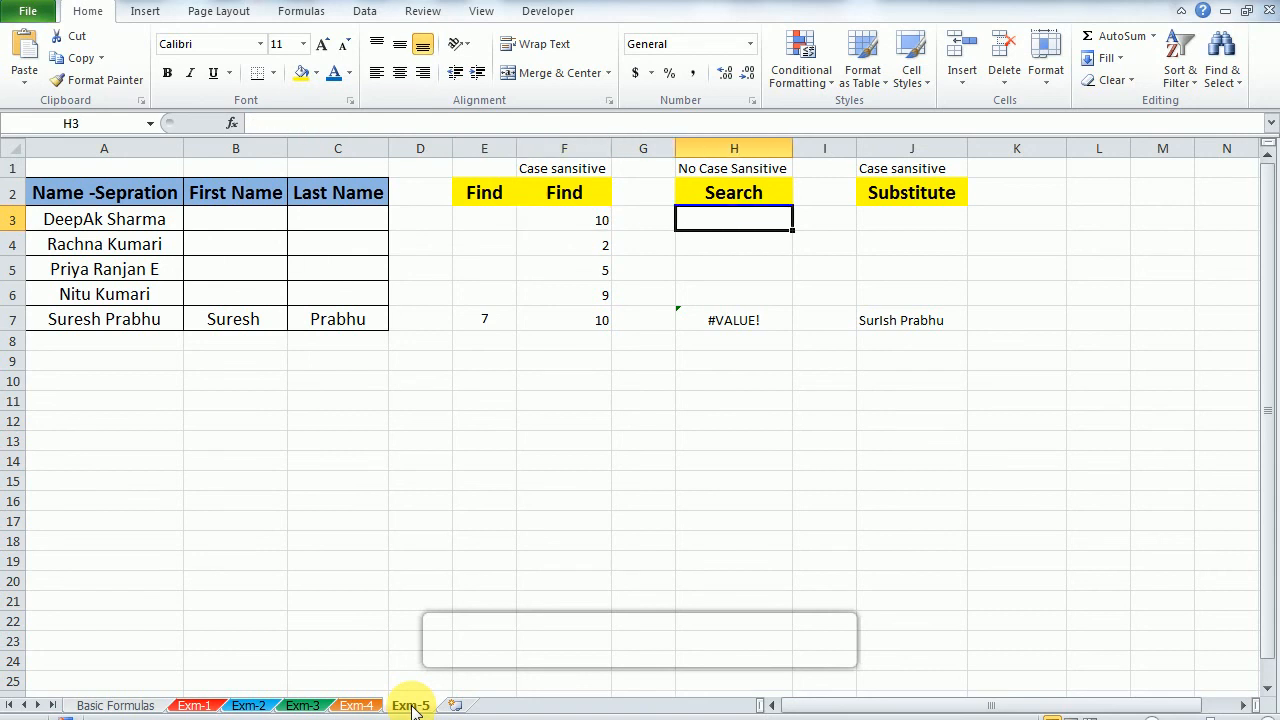
type("=se")
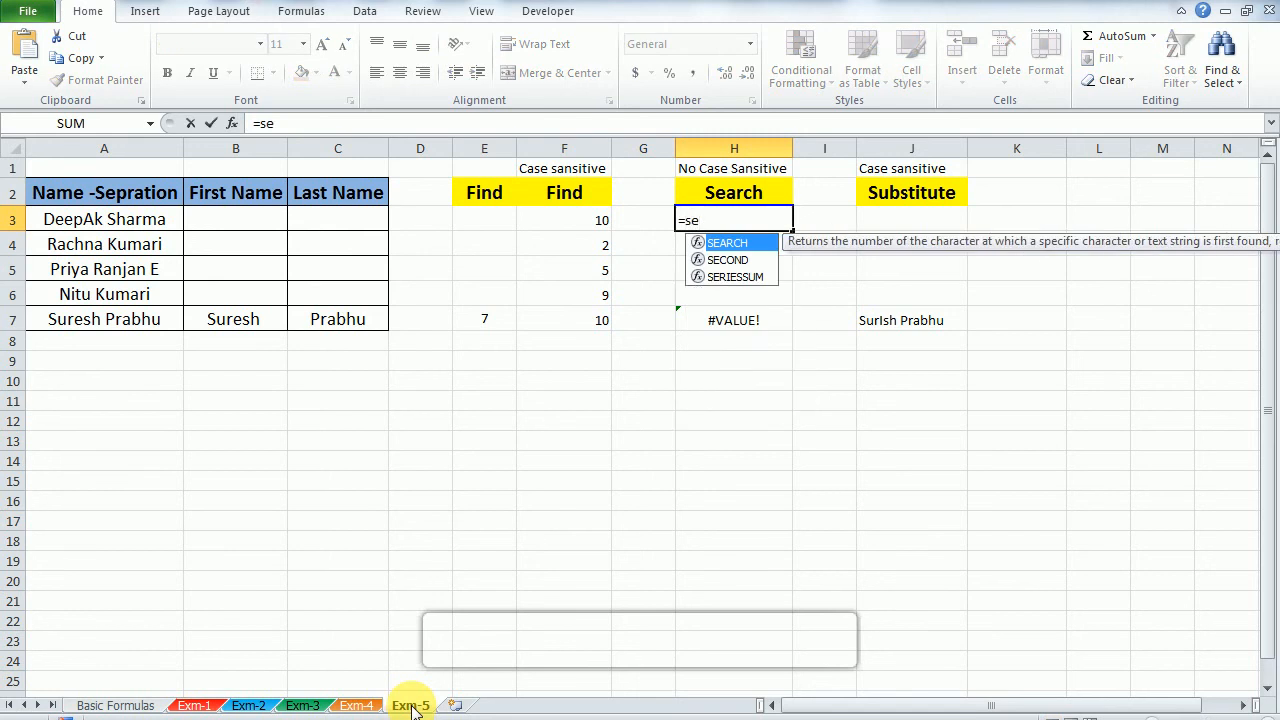
key("Tab")
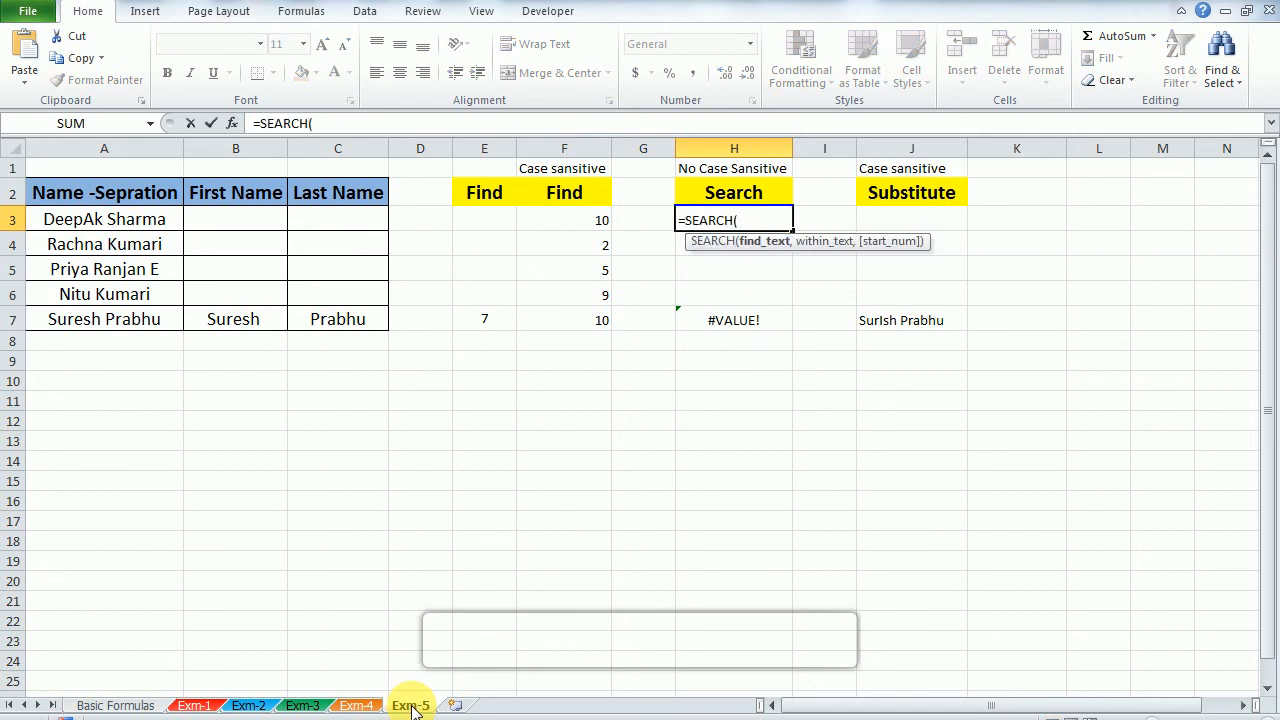
type("\"a\",")
key("Left")
key("Left")
key("Left")
key("Left")
key("Left")
key("Left")
key("Left")
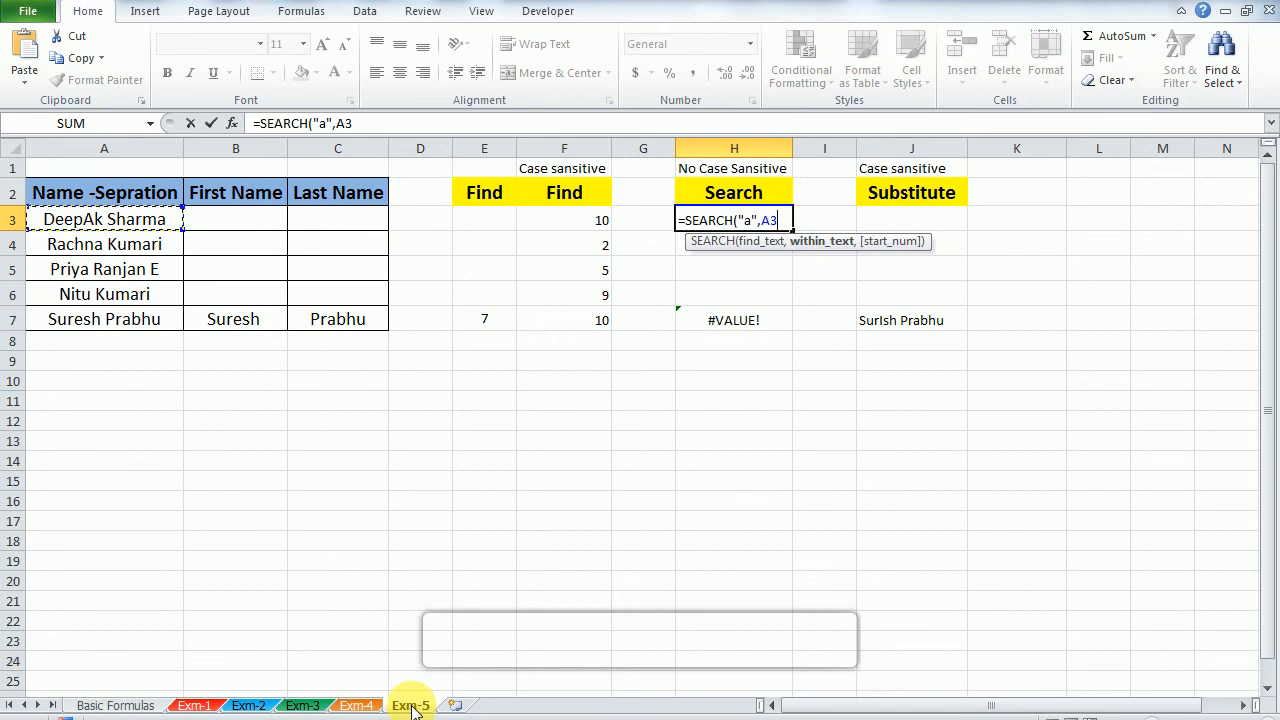
type(")")
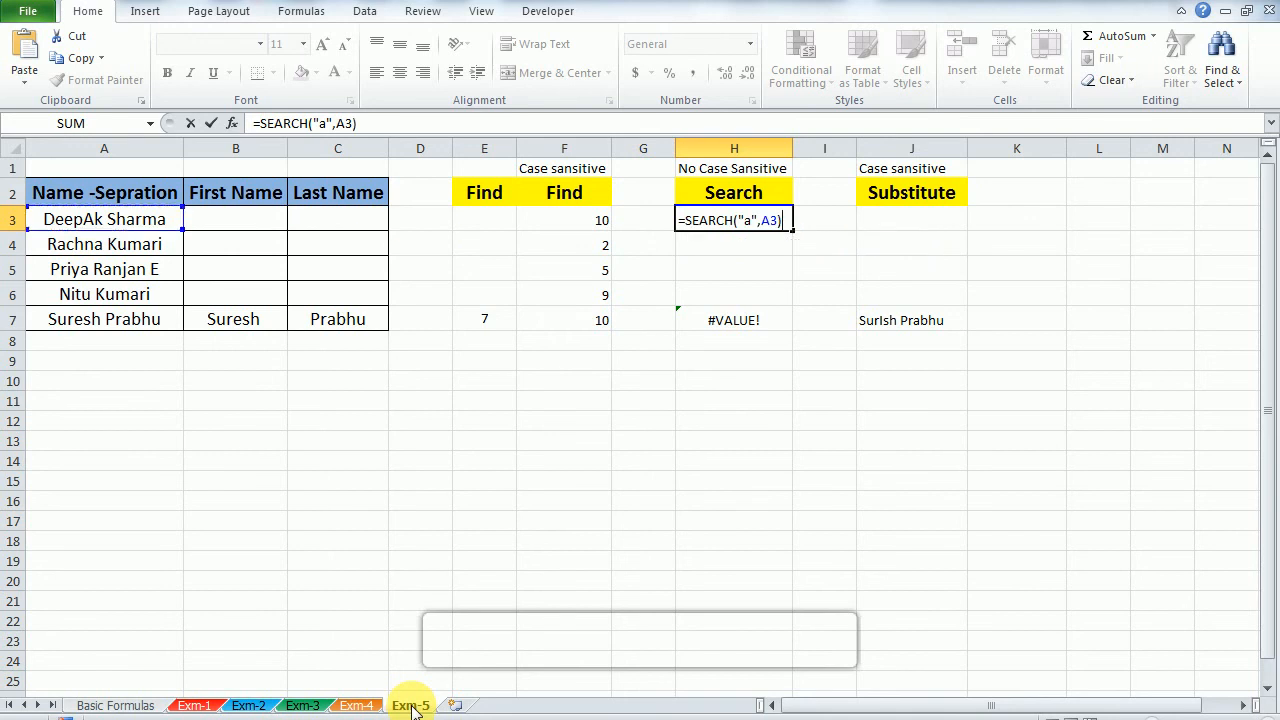
key("Return")
key("Up")
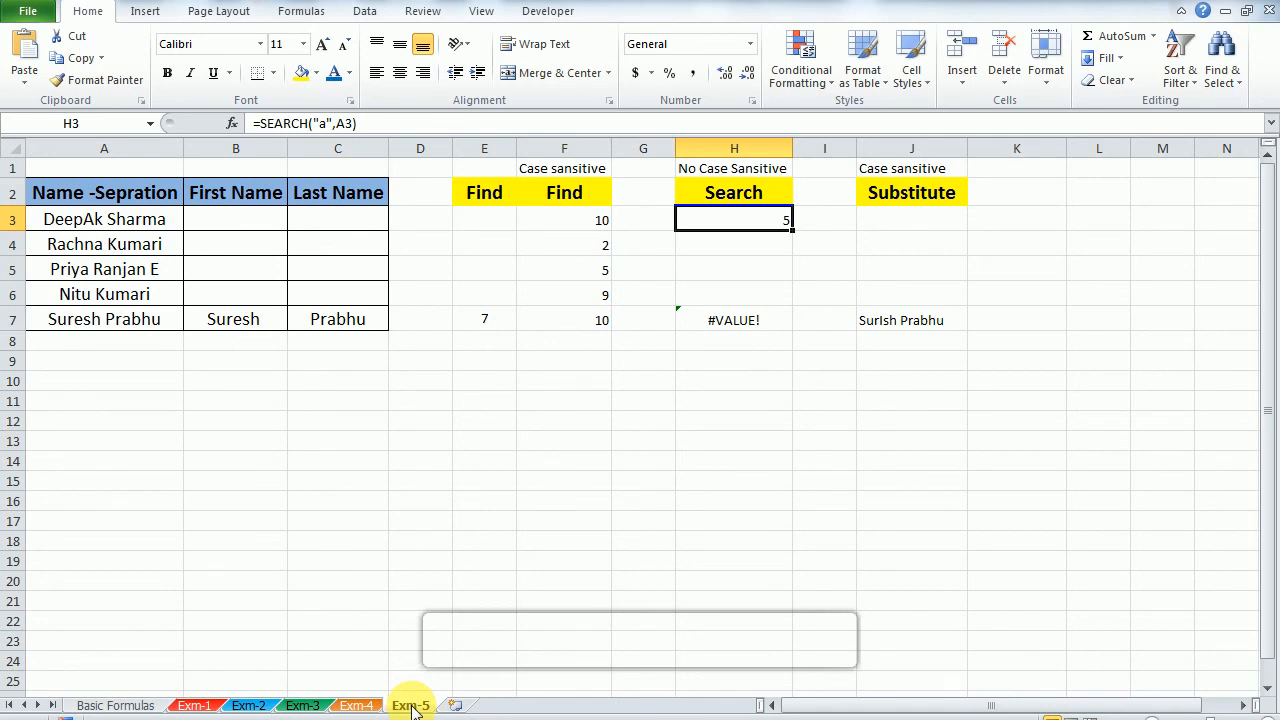
Step: Review the search text and cell reference in H3's SEARCH formula
key("F2")
key("Left")
key("Left")
key("Left")
key("Left")
key("Left")
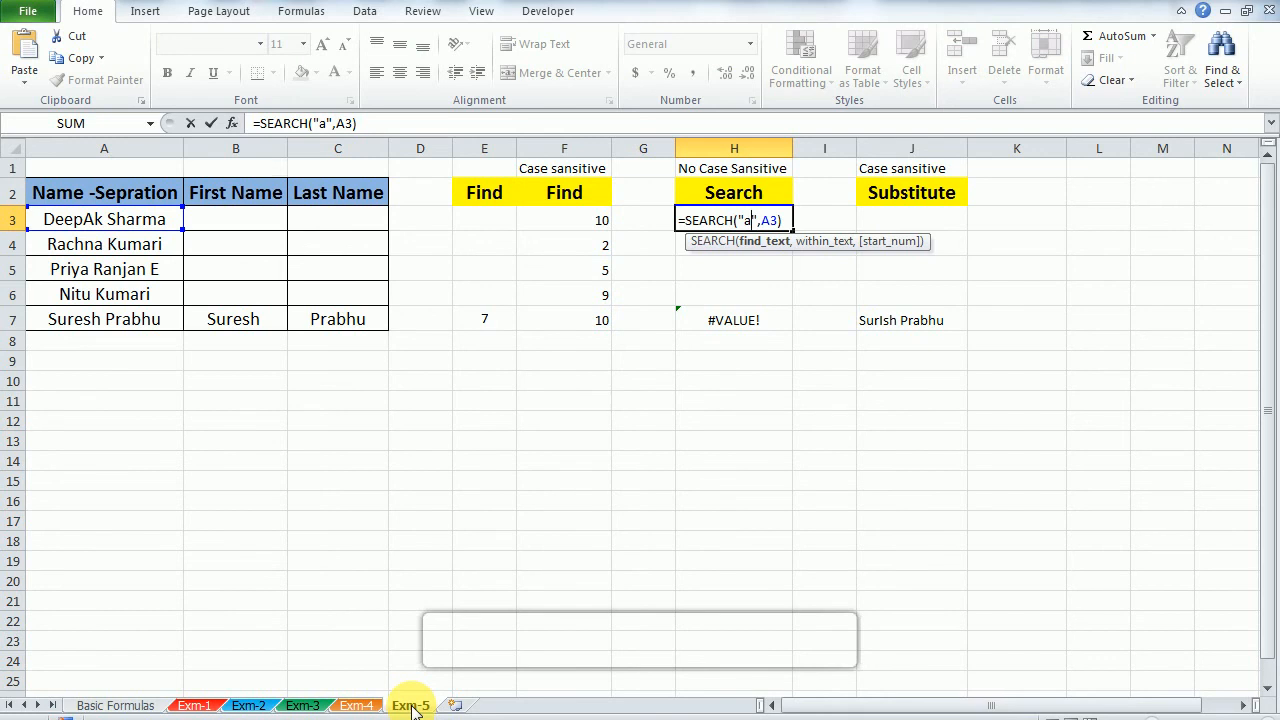
key("ctrl+Return")
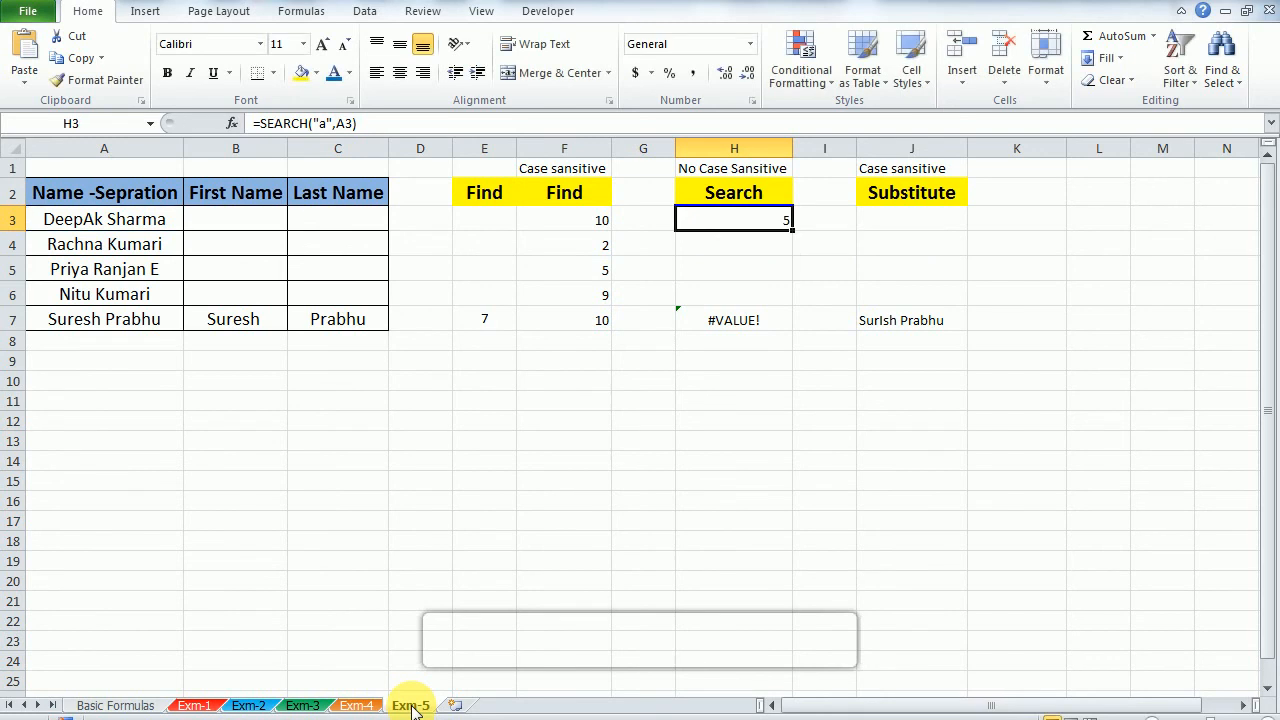
key("F2")
key("ctrl+Return")
Step: Fill the SEARCH formula from H3 down through H6
key("shift+Down")
key("shift+Down")
key("shift+Down")
key("ctrl+d")
Step: Compare the FIND formula in F3 with the SEARCH formula in H3
key("Up")
key("Left")
key("Left")
key("Down")
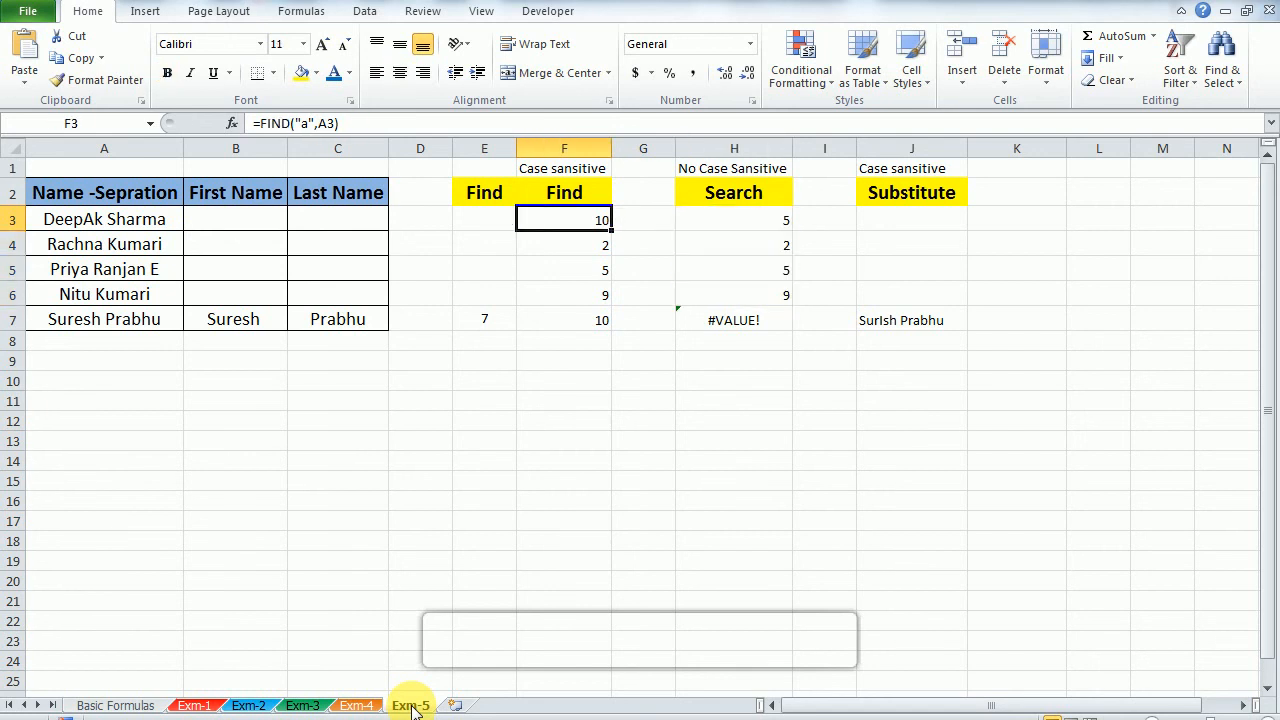
key("Right")
key("Right")
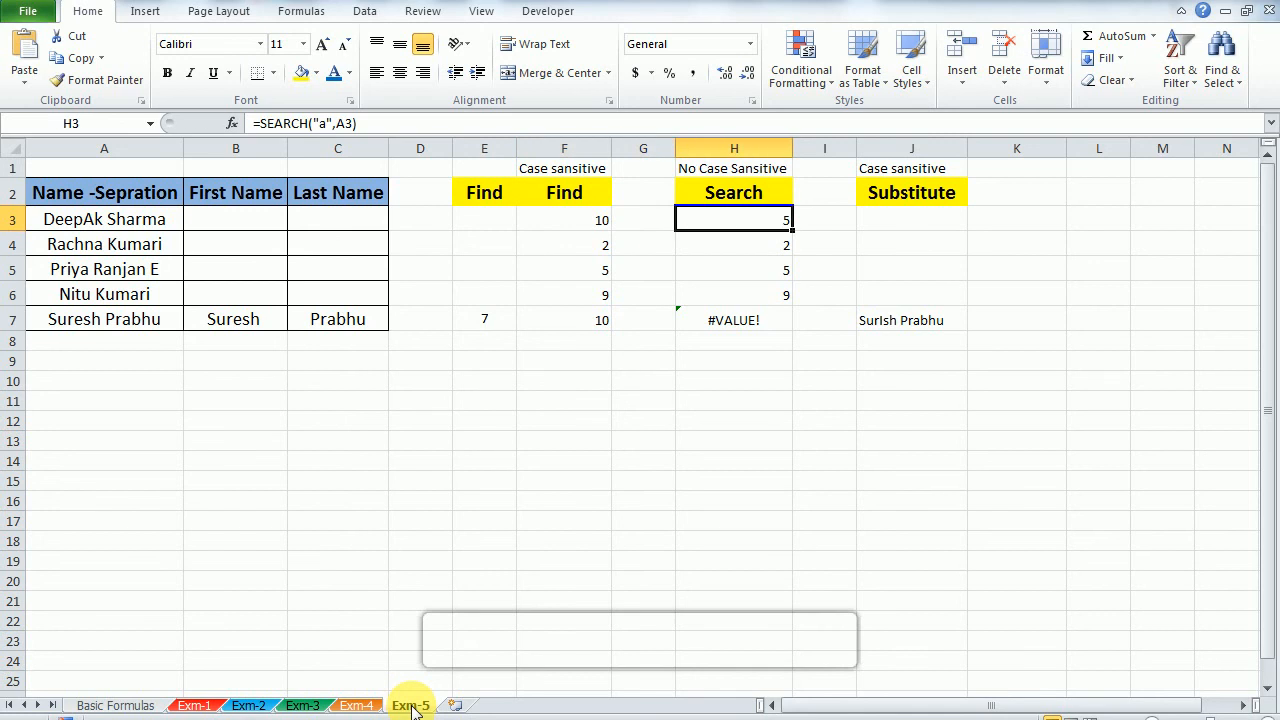
key("F2")
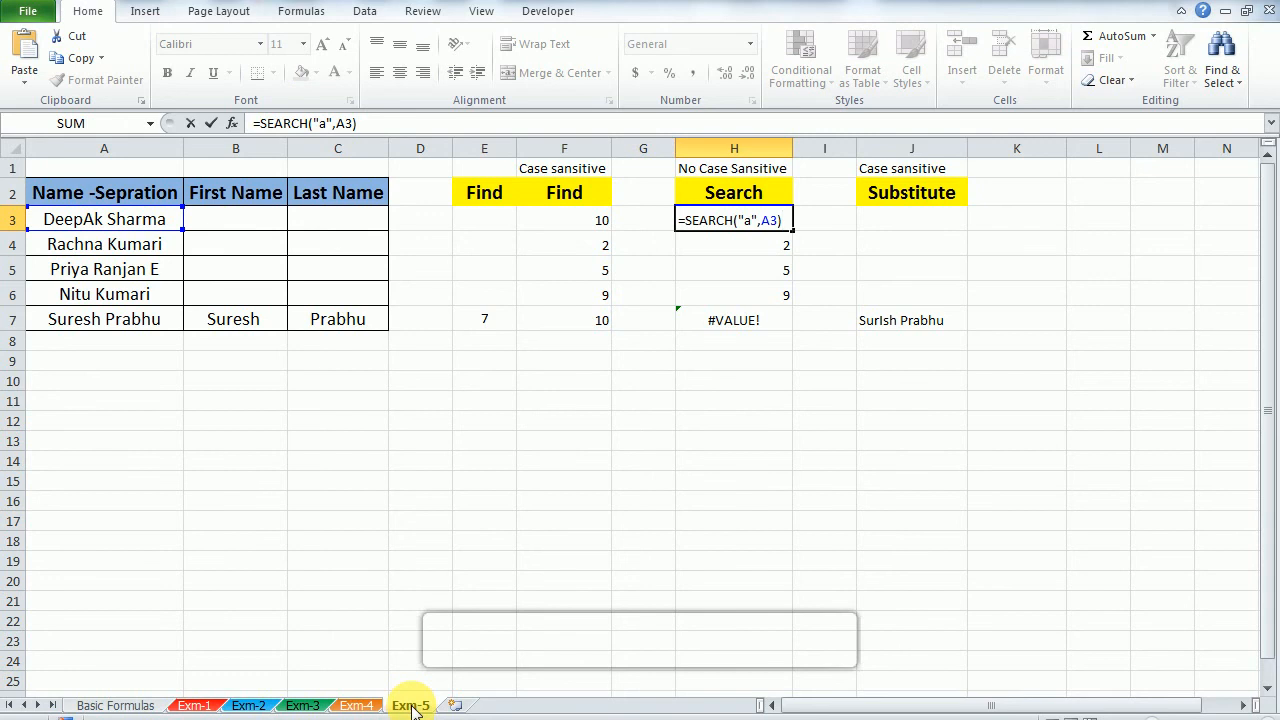
key("ctrl+Return")
key("F2")
key("ctrl+Return")
key("Down")
key("Up")
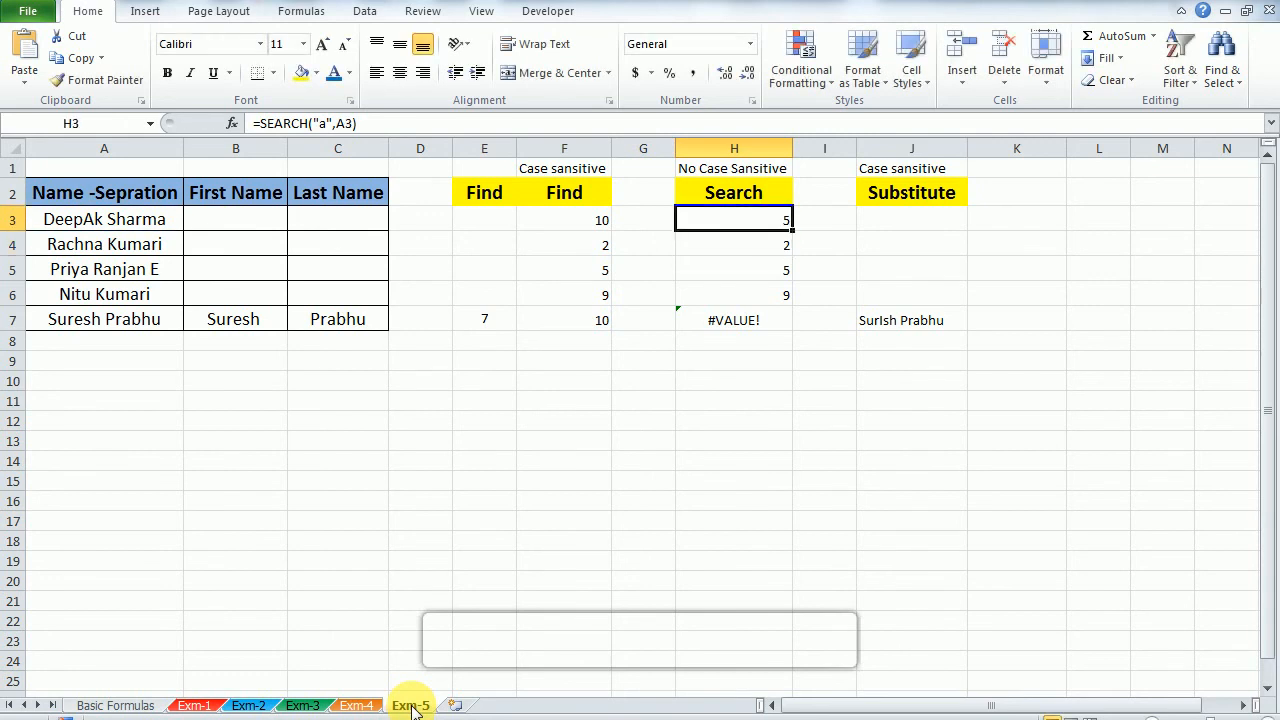
Step: Extend the SEARCH formula from H3 down through H7, replacing the entry in the last name's row
key("shift+Down")
key("shift+Down")
key("shift+Down")
key("shift+Down")
key("ctrl+d")
key("Up")
key("Up")
key("Down")
Step: Start a SUBSTITUTE formula in J3 with A3 as its text argument
key("Right")
key("Right")
key("Down")
key("Left")
key("Left")
key("Right")
key("Right")
type("=su")
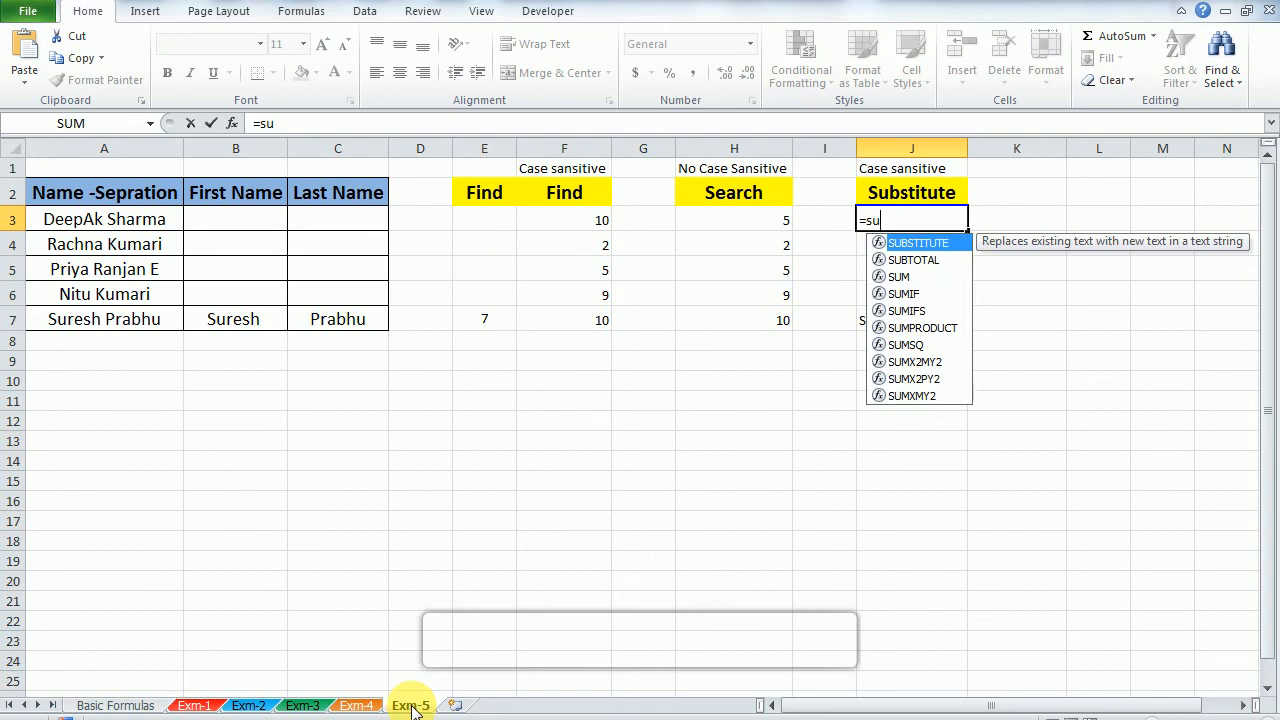
key("Tab")
key("Return")
key("Return")
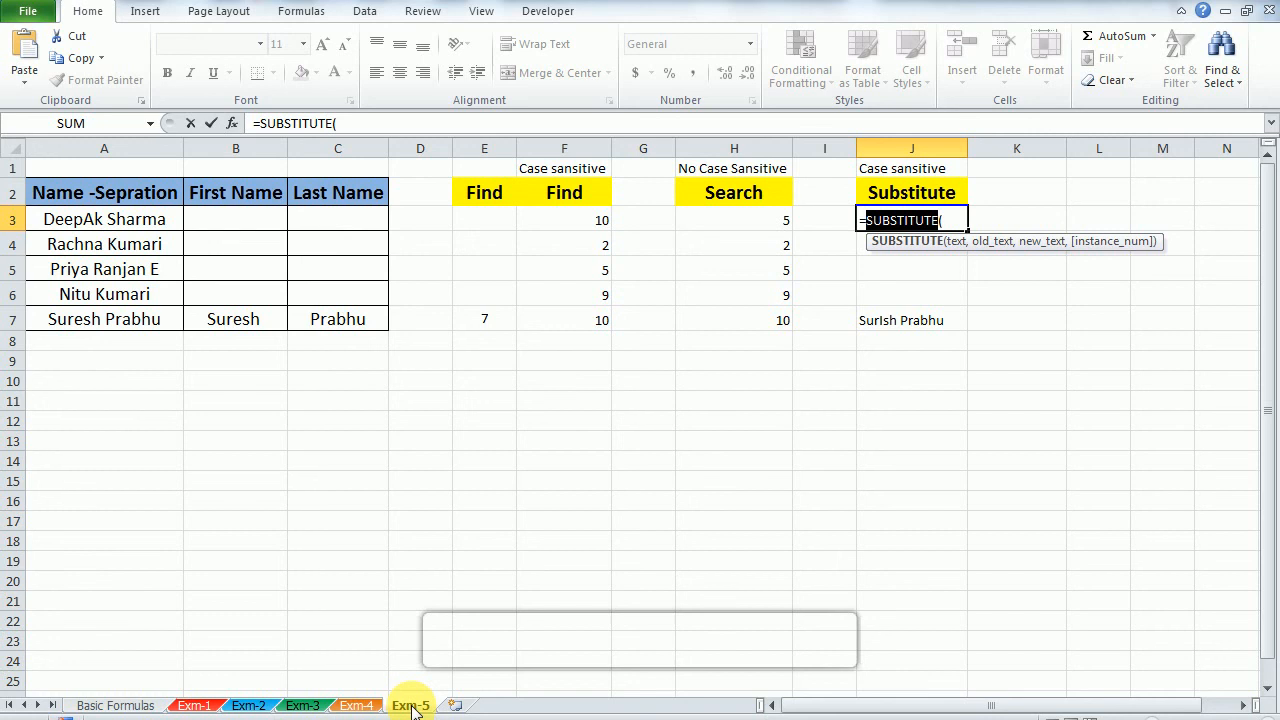
key("Right")
key("Right")
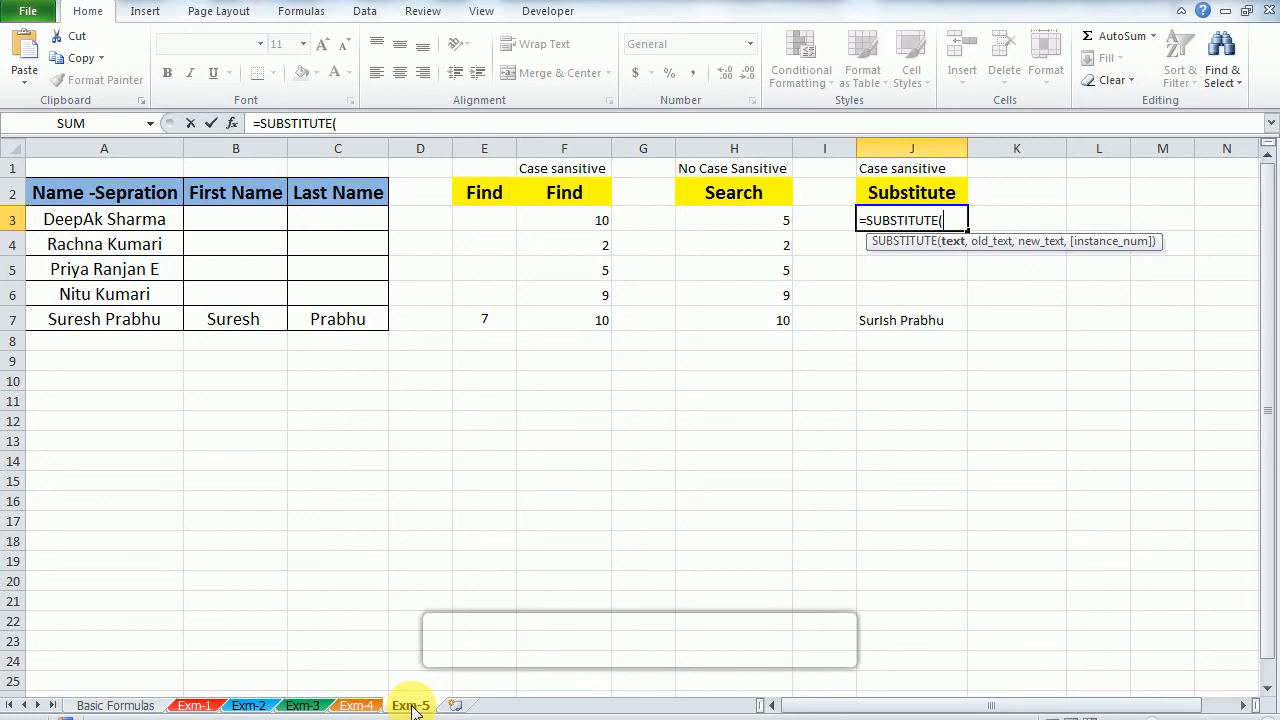
key("Left")
key("Left")
key("Left")
key("Left")
key("Left")
key("Left")
key("Left")
key("Left")
key("Left")
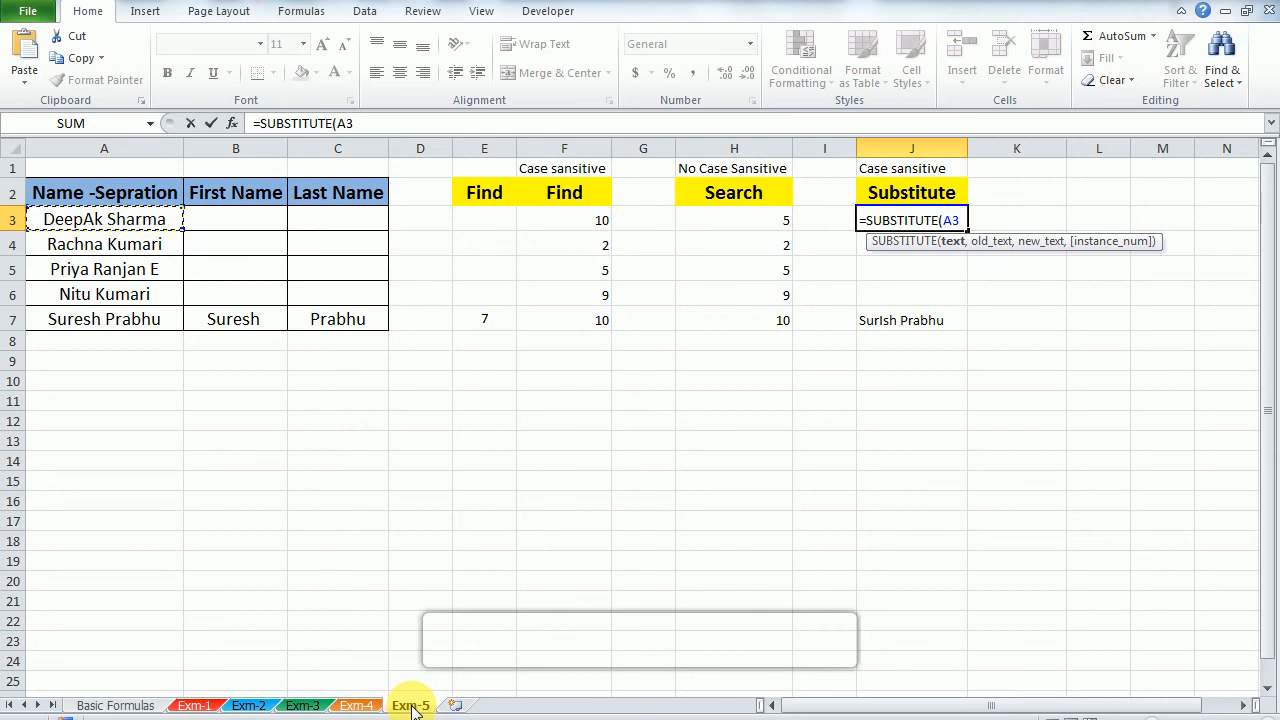
Step: Complete the formula in J3 as =SUBSTITUTE(A3,"A","a") to replace capital A with lowercase a
type(",\"A")
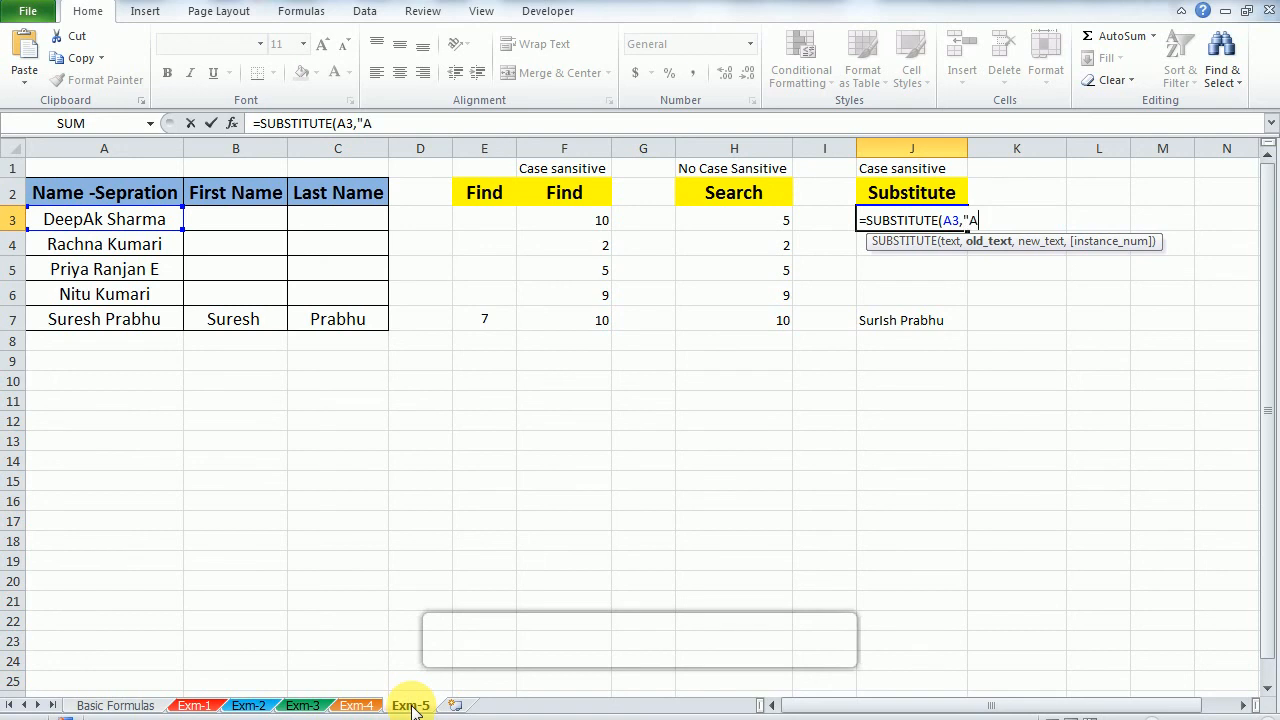
type("\",")
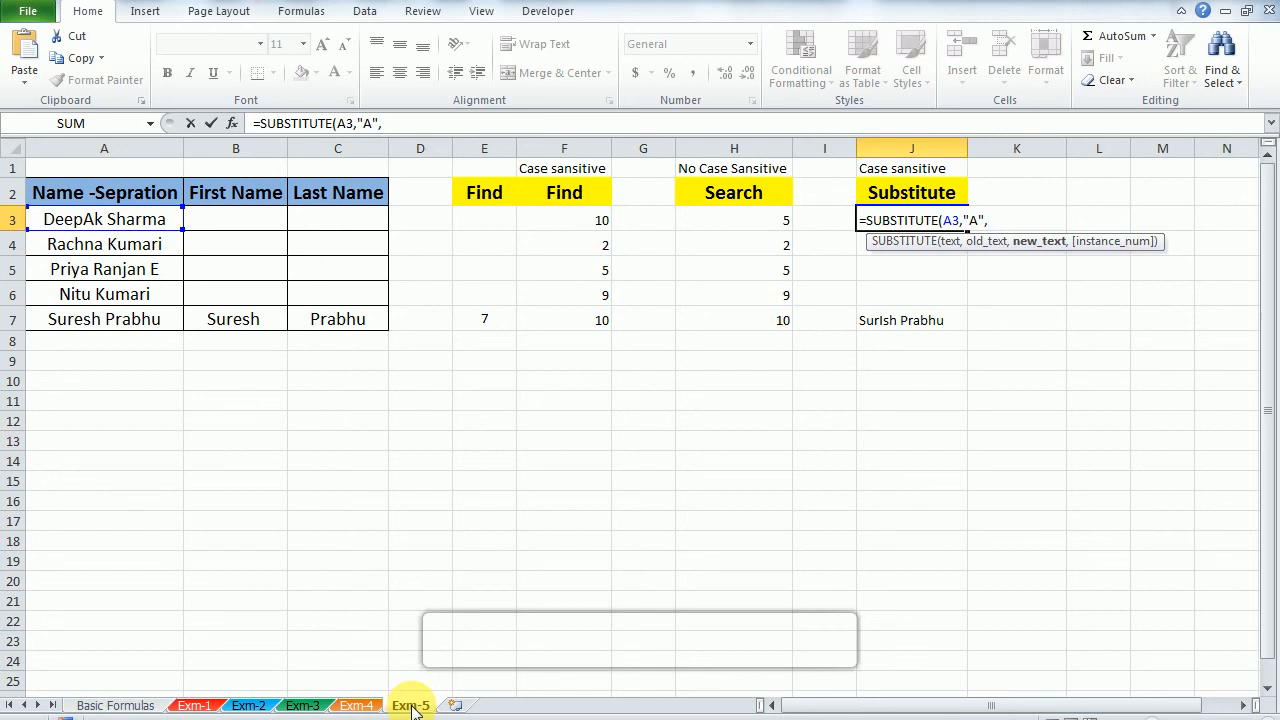
type("\"a\")")
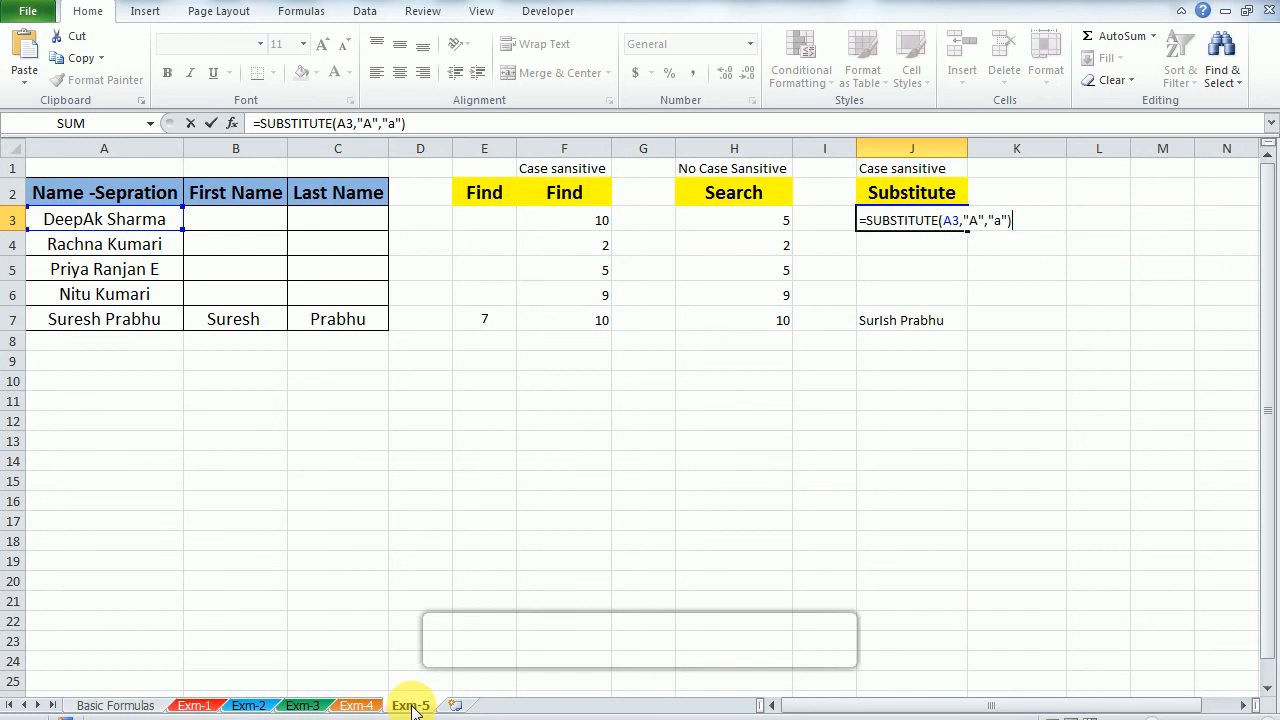
key("Return")
key("Up")
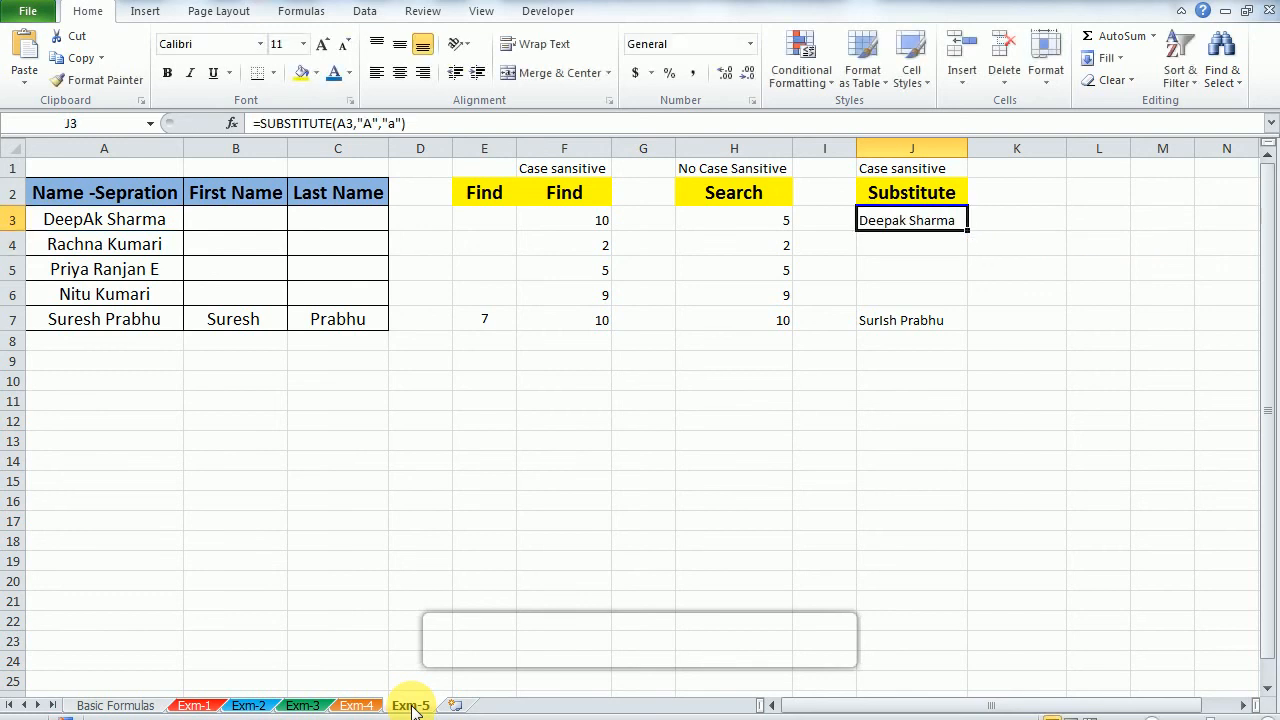
Step: Change the final letter of the name in A3 to a capital A
key("shift+Down")
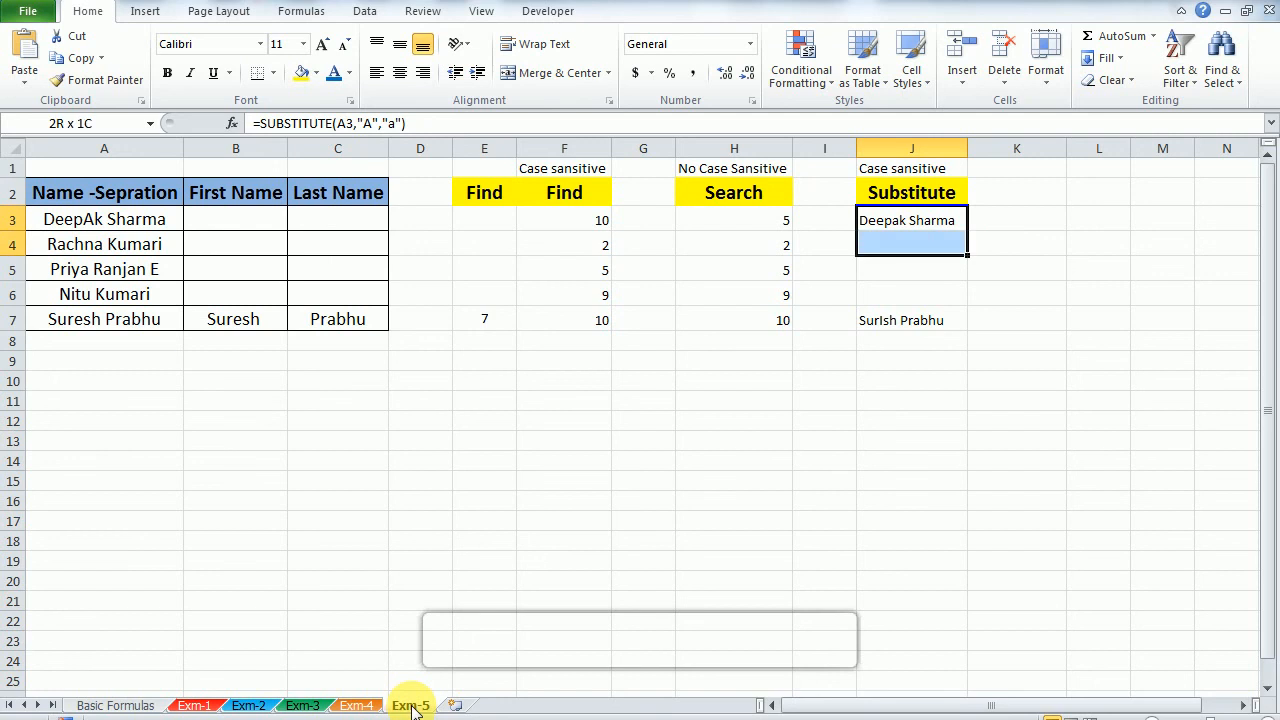
key("Up")
key("Down")
key("Left")
key("Left")
key("Left")
key("Left")
key("Left")
key("Left")
key("Left")
key("Left")
key("Left")
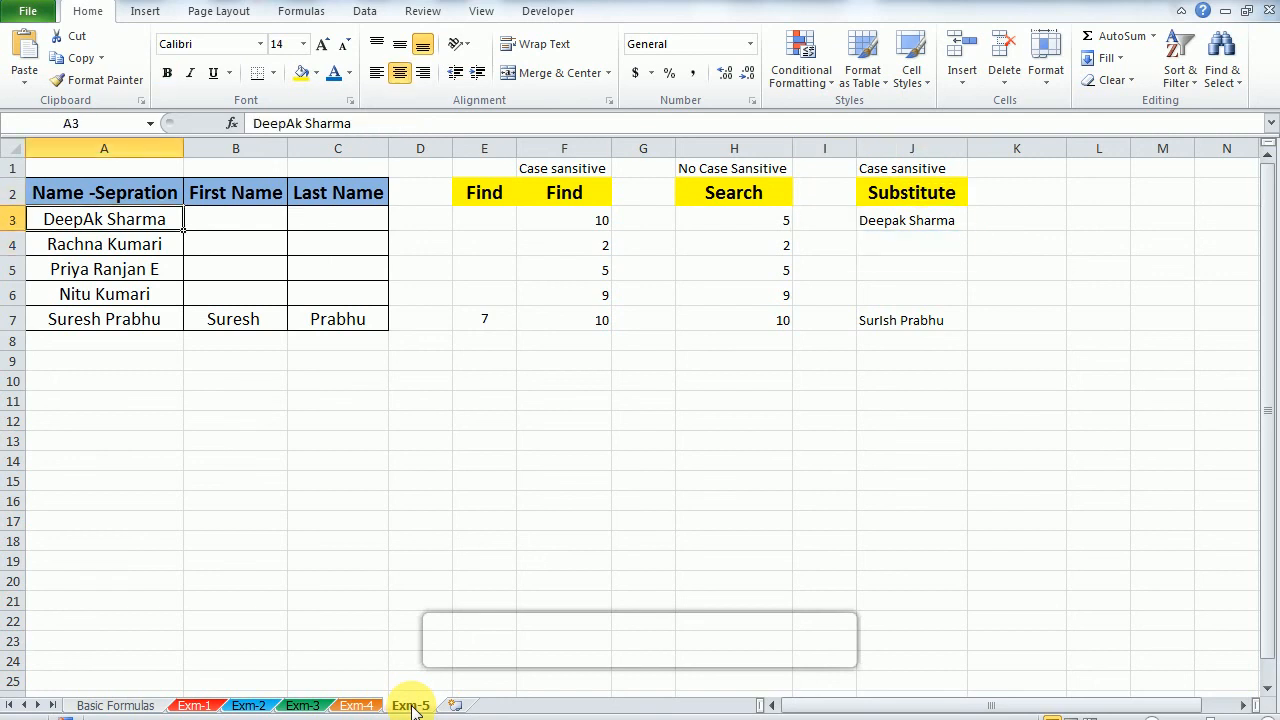
key("F2")
key("BackSpace")
type("A")
key("Return")
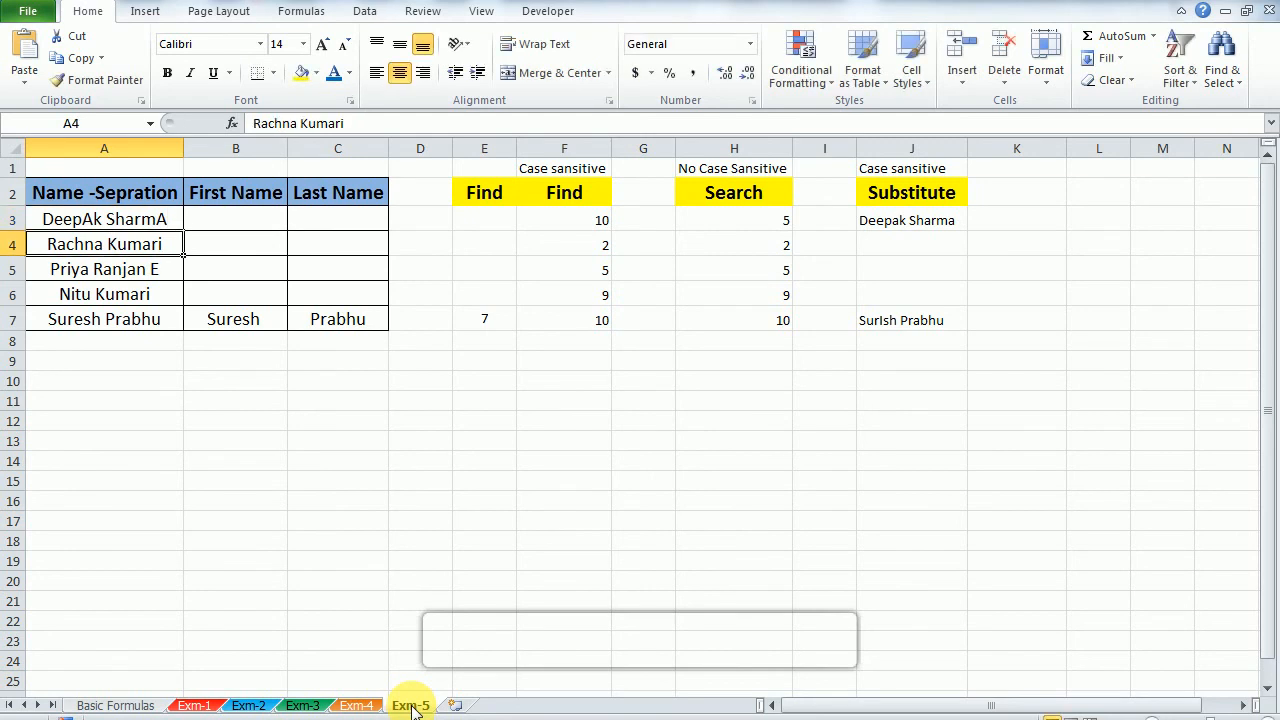
Step: Compare the edited name in A3 with the SUBSTITUTE result in J3
key("Up")
key("Right")
key("Left")
key("Right")
key("Right")
key("Right")
key("Right")
key("Right")
key("Right")
key("Right")
key("Right")
key("Right")
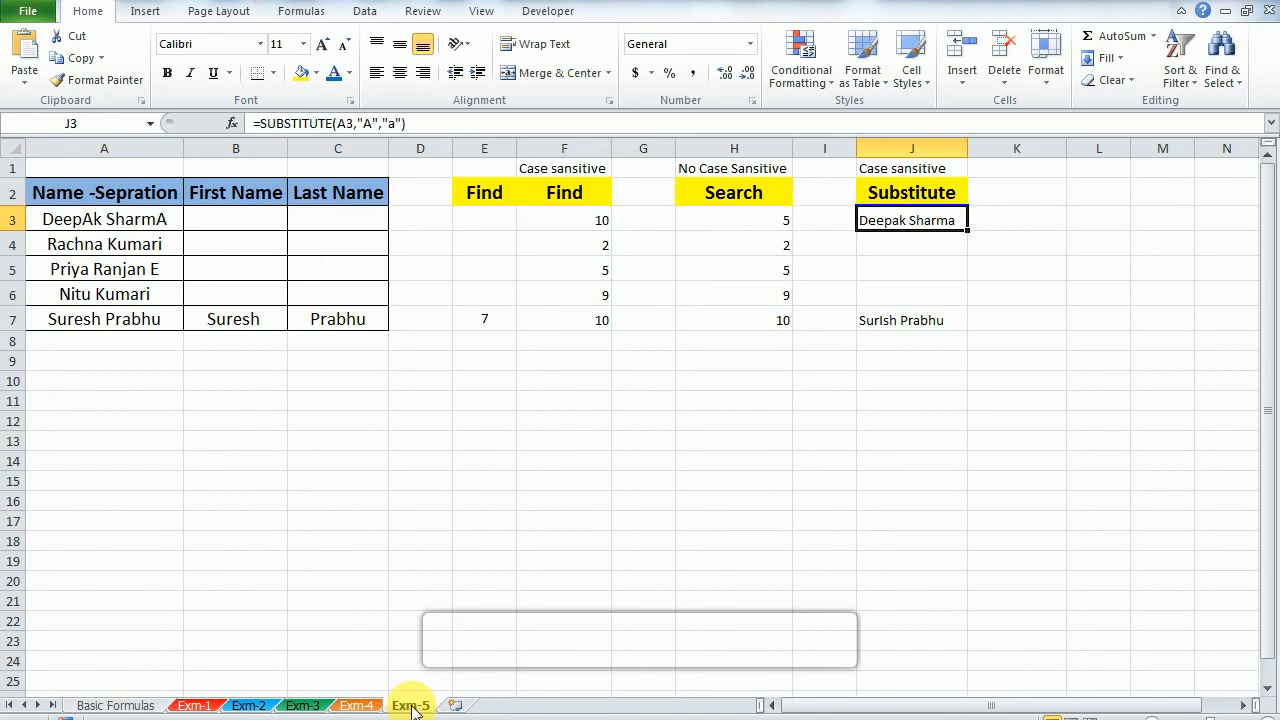
Step: Fill the SUBSTITUTE formula that replaces "A" with "a" from J3 down through J5
key("shift+Down")
key("shift+Down")
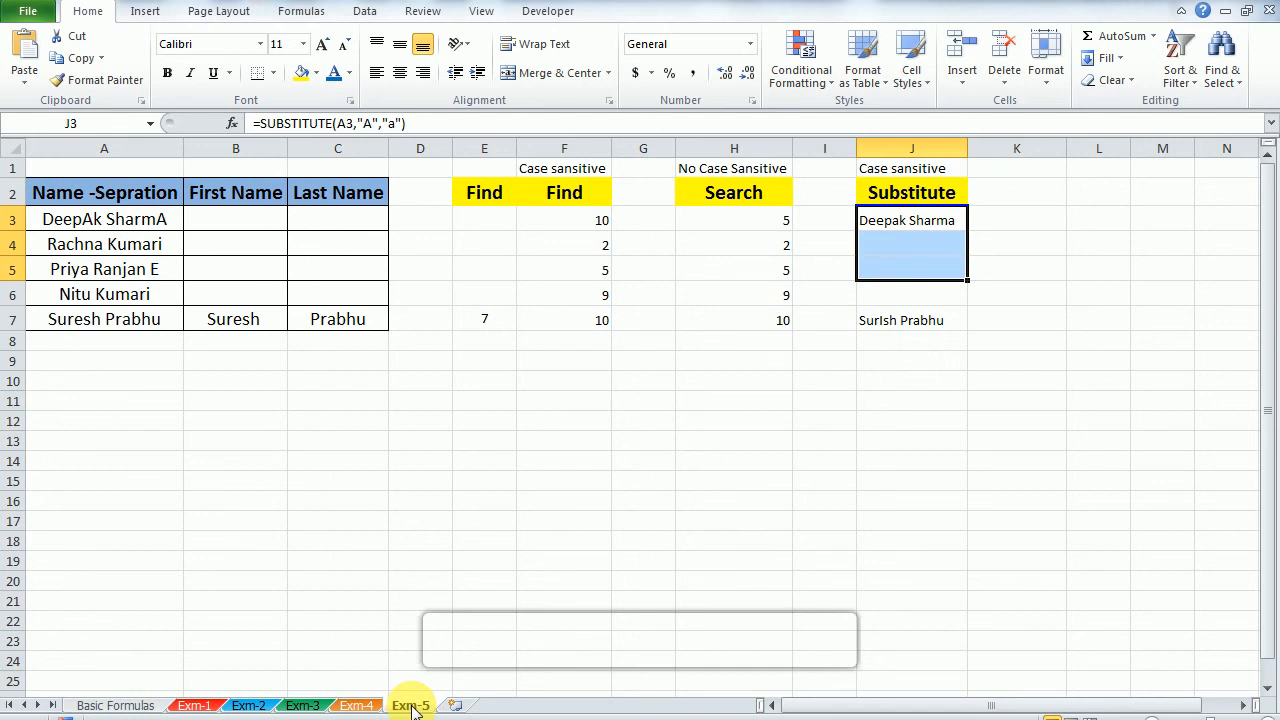
key("ctrl+d")
key("shift+Up")
key("shift+Up")
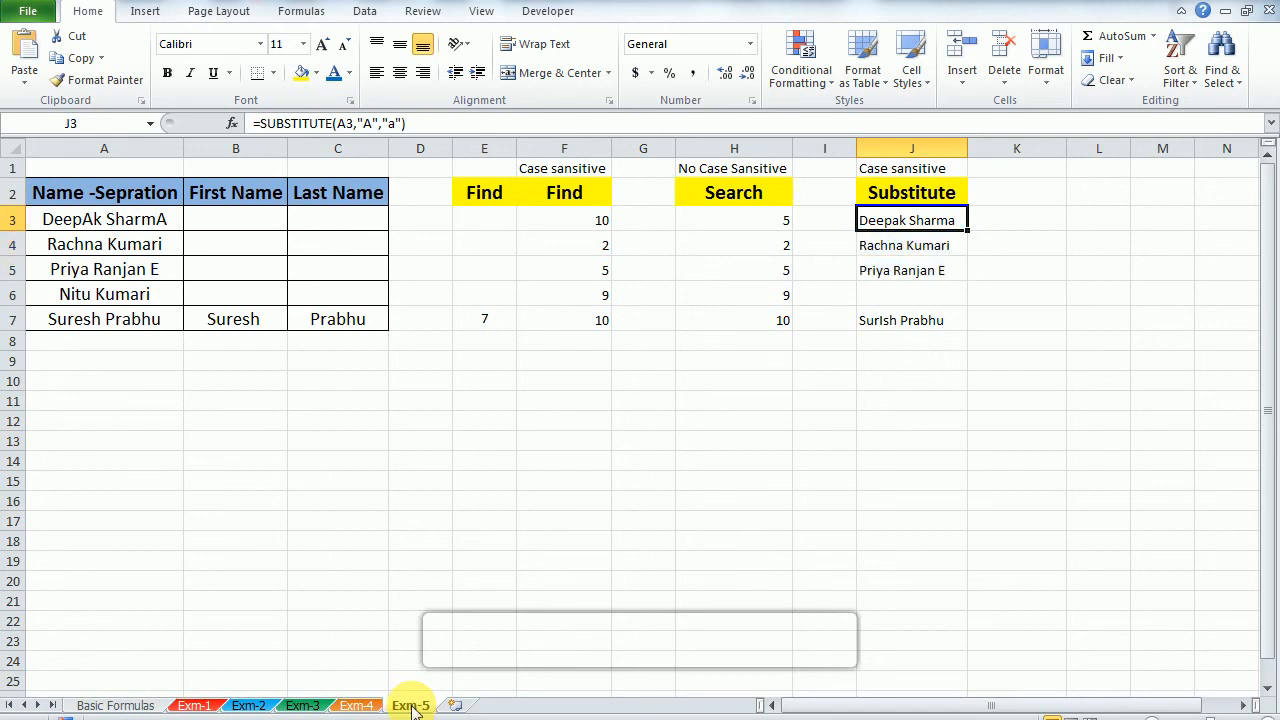
Step: Swap the old and new text in J3 so the formula reads =SUBSTITUTE(A3,"a","A")
key("F2")
key("Left")
key("Left")
key("Left")
key("Left")
key("Left")
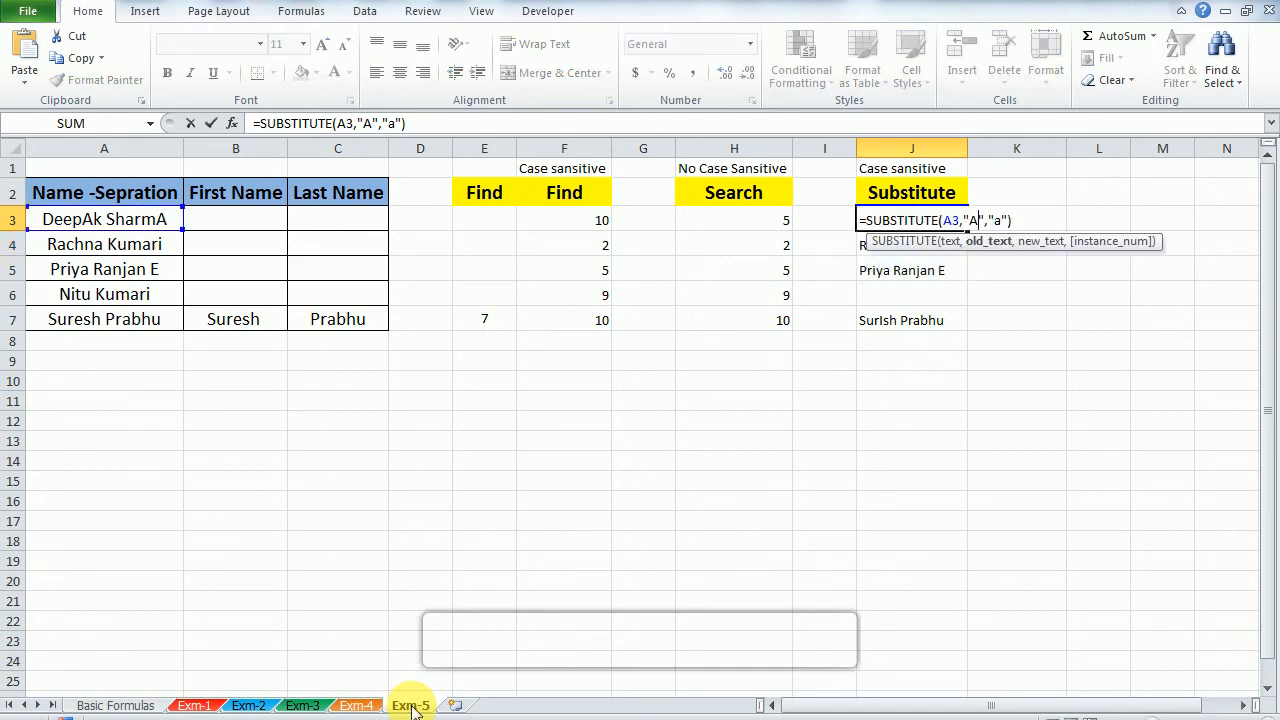
key("BackSpace")
type("a")
key("Right")
key("Right")
key("Right")
key("Delete")
type("a")
key("BackSpace")
type("A")
key("Return")
key("Up")
Step: Fill the revised SUBSTITUTE formula from J3 down through J5
key("shift+Down")
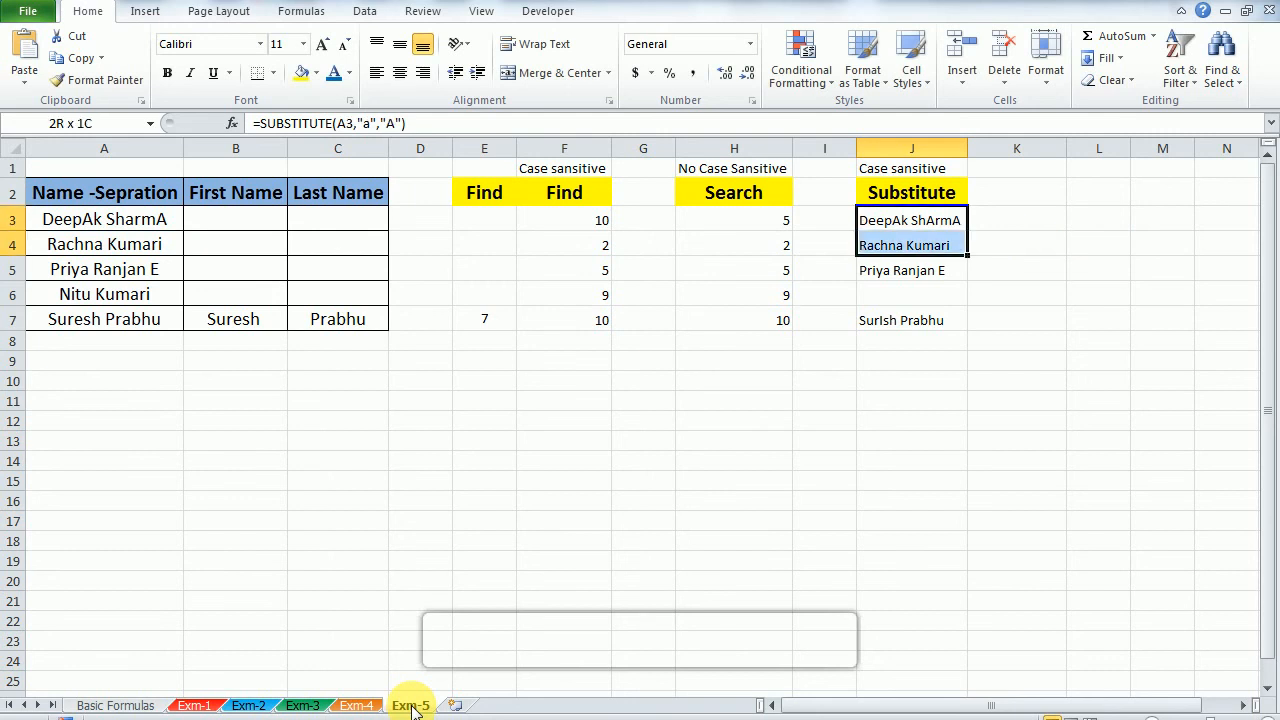
key("shift+Down")
key("shift+Up")
key("shift+Down")
key("ctrl+d")
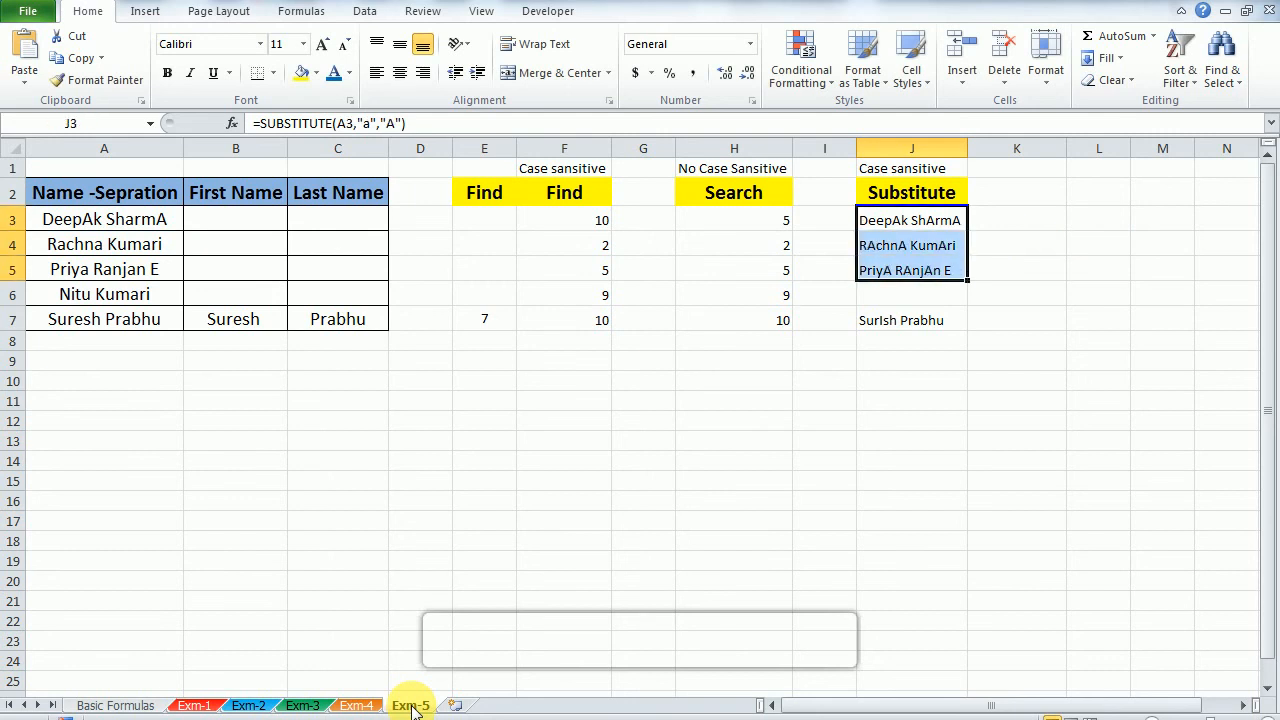
key("shift+Up")
key("shift+Up")
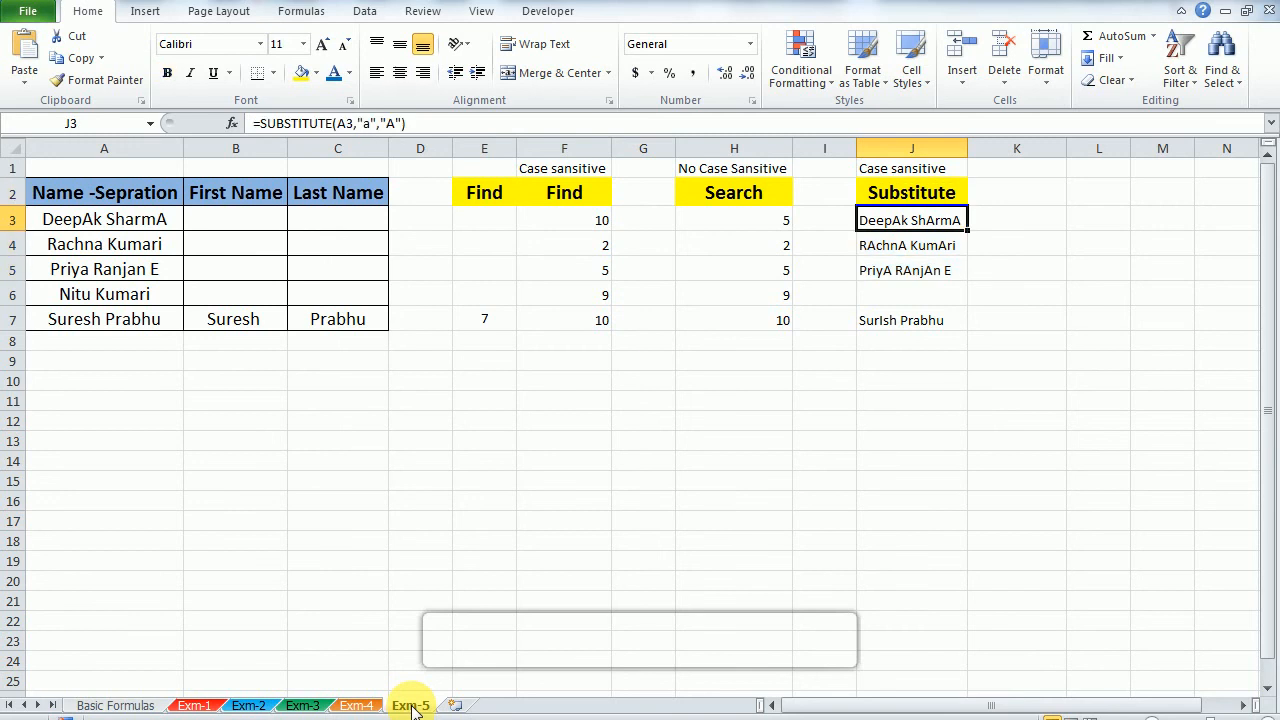
Step: Start a LEFT formula in the First Name cell B3 with A3 as its text argument
key("Left")
key("Left")
key("Left")
key("Left")
key("Left")
key("Left")
key("Left")
key("Left")
key("Left")
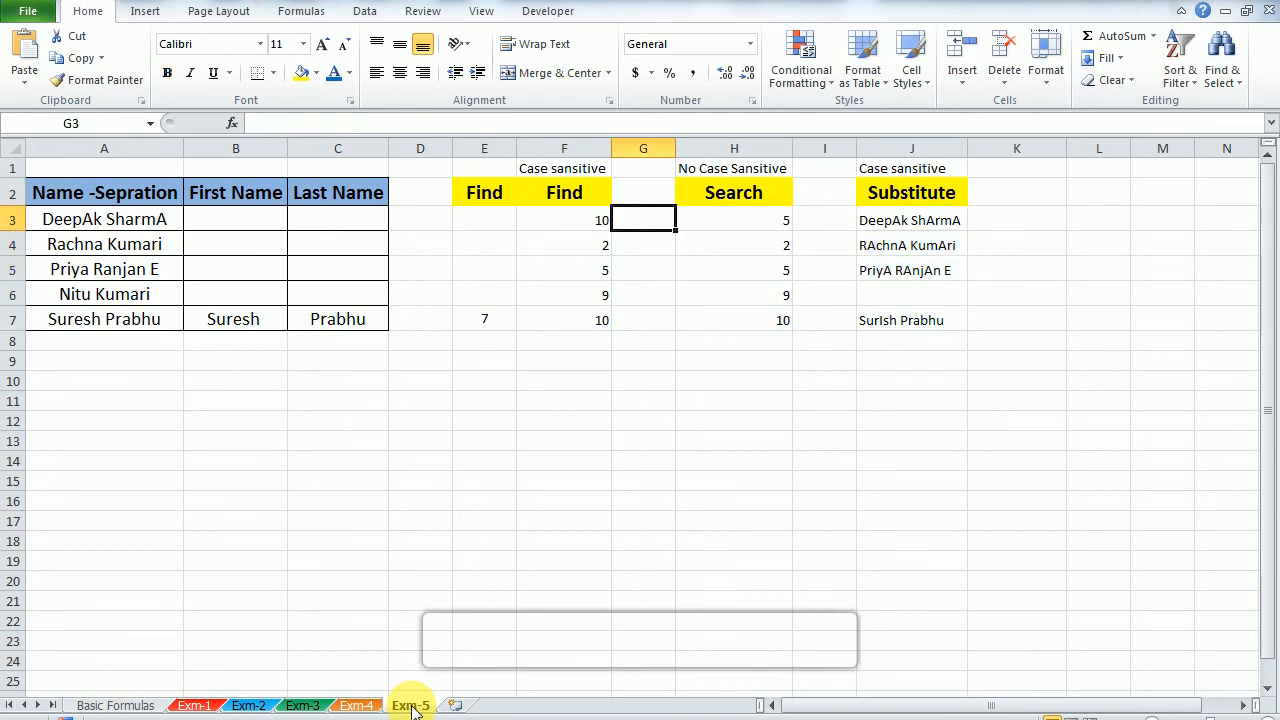
key("Right")
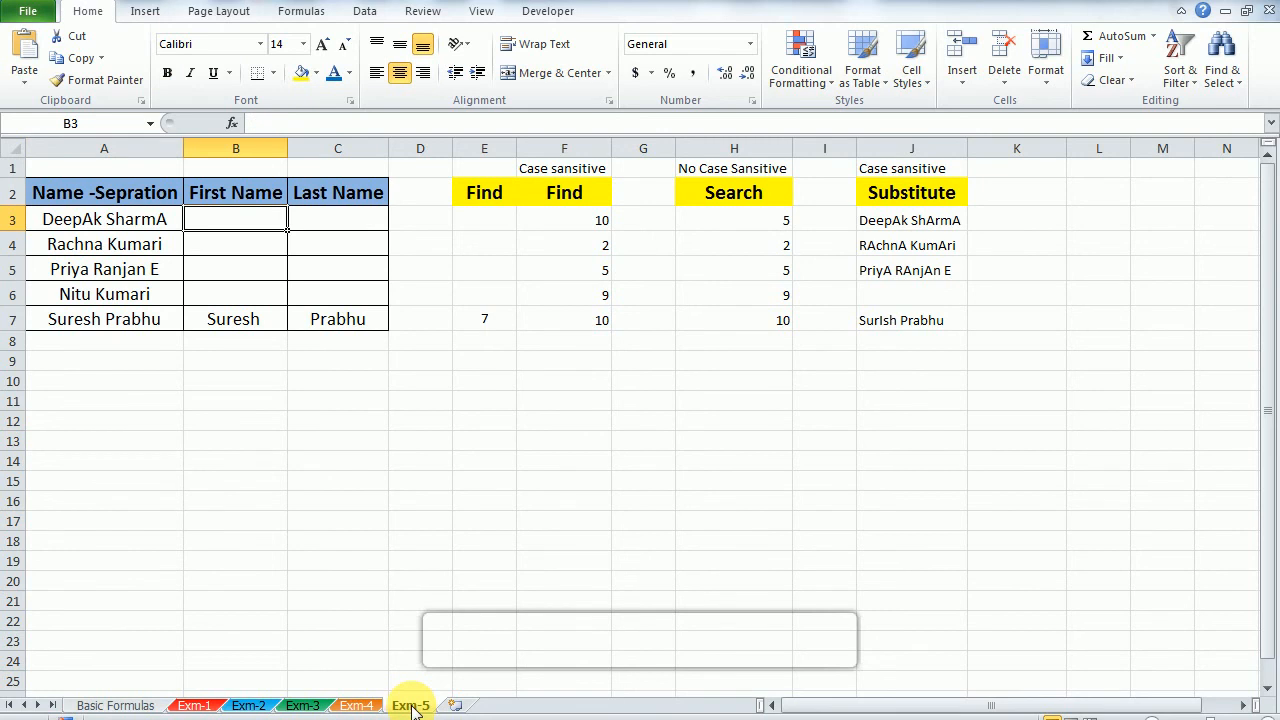
key("Left")
key("Right")
type("=le")
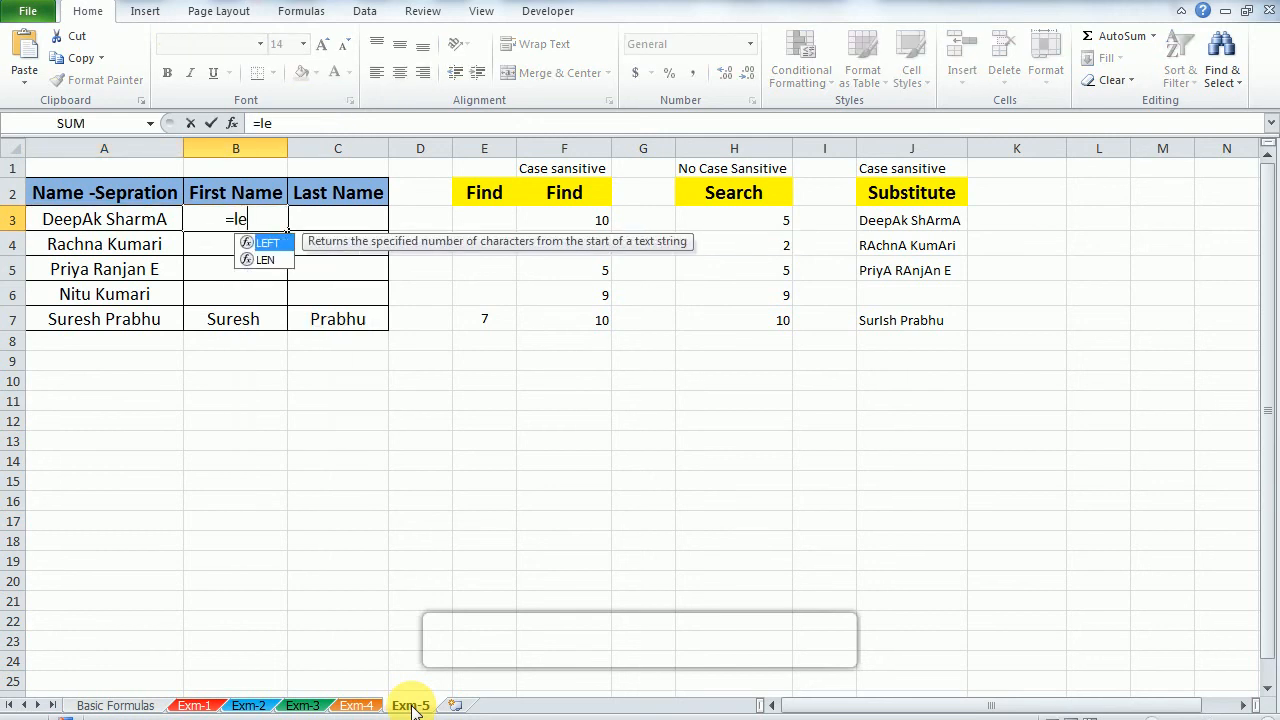
key("Tab")
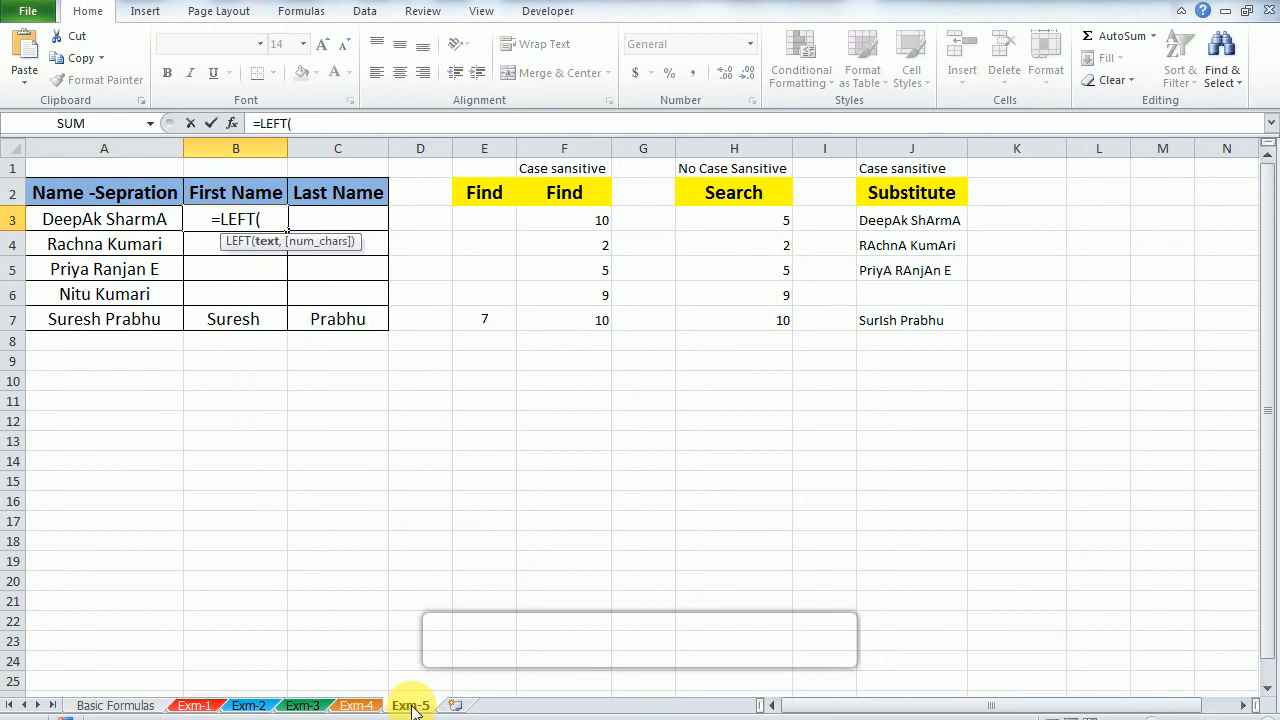
key("Left")
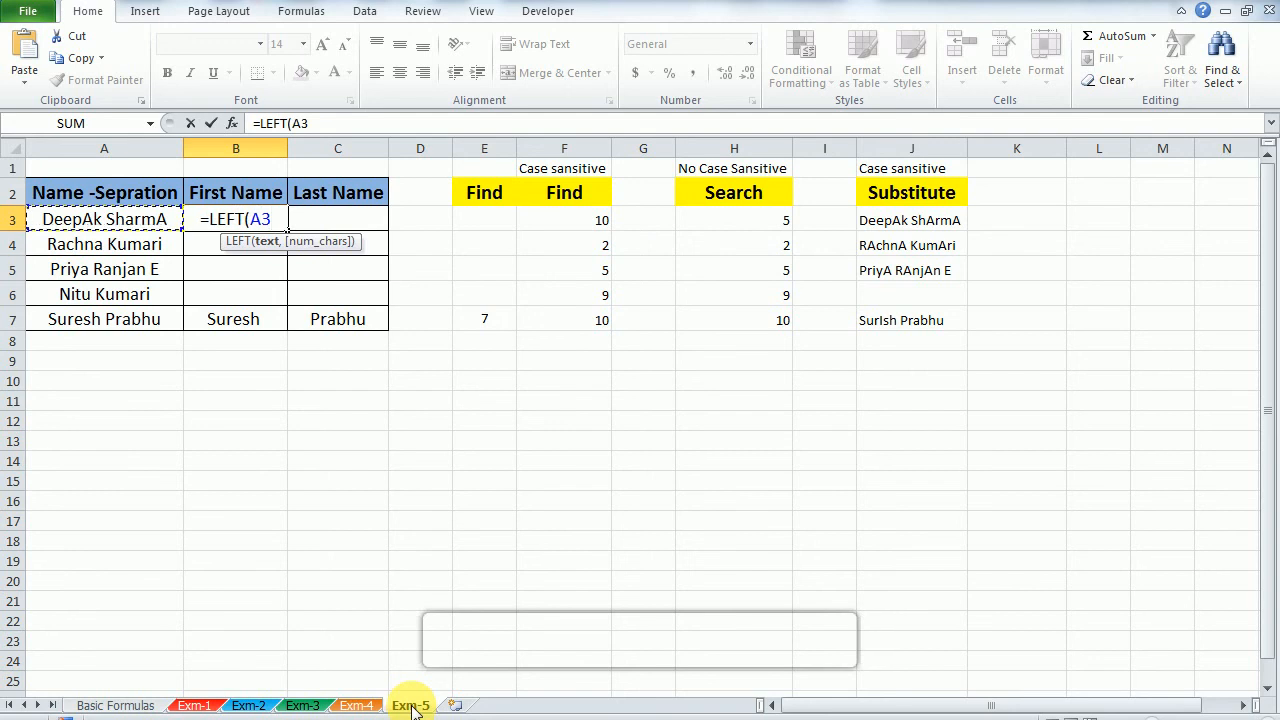
type(",")
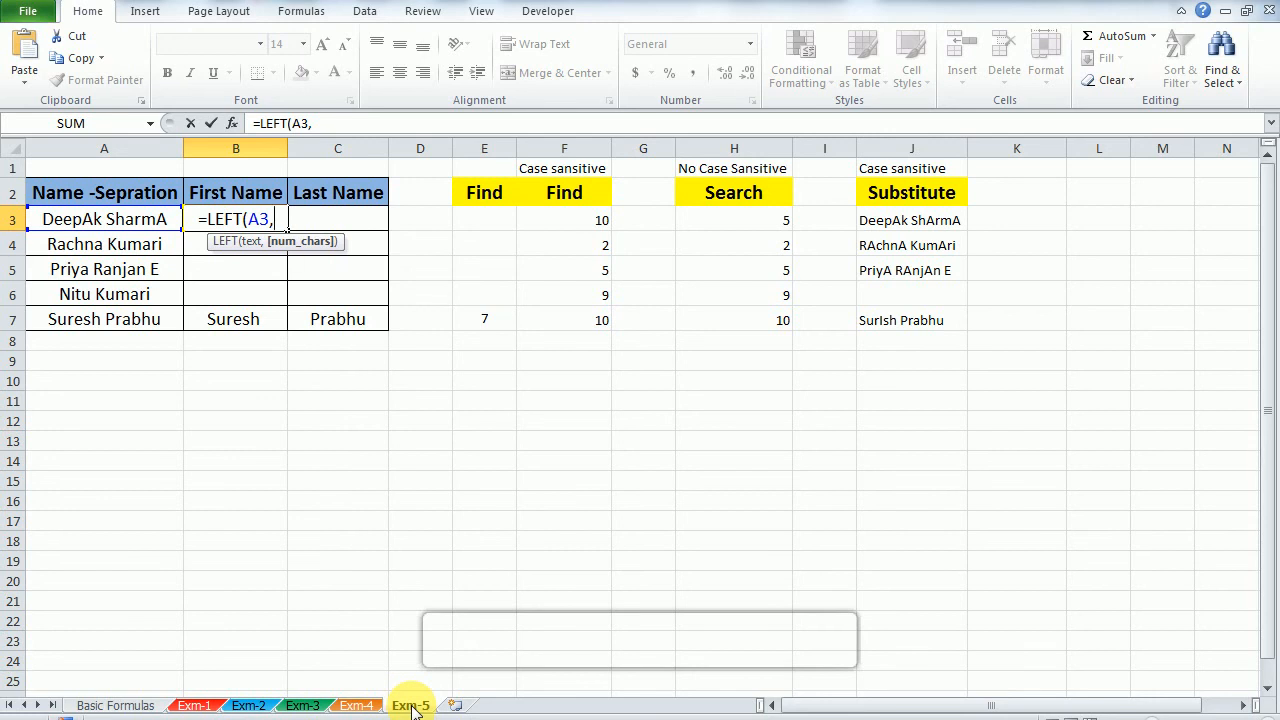
Step: Complete the First Name formula in B3 as =LEFT(A3,FIND(" ",A3)), accepting the proposed closing-parenthesis correction
type("fin")
key("Tab")
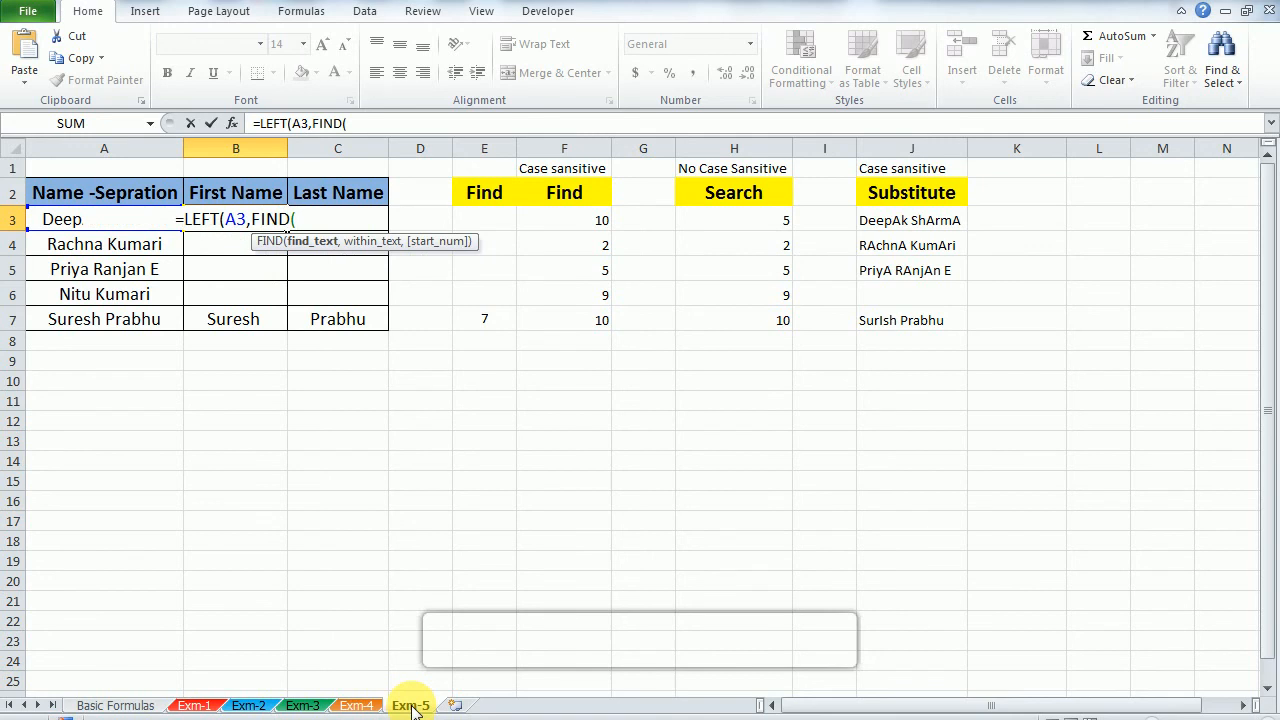
type("\" \"")
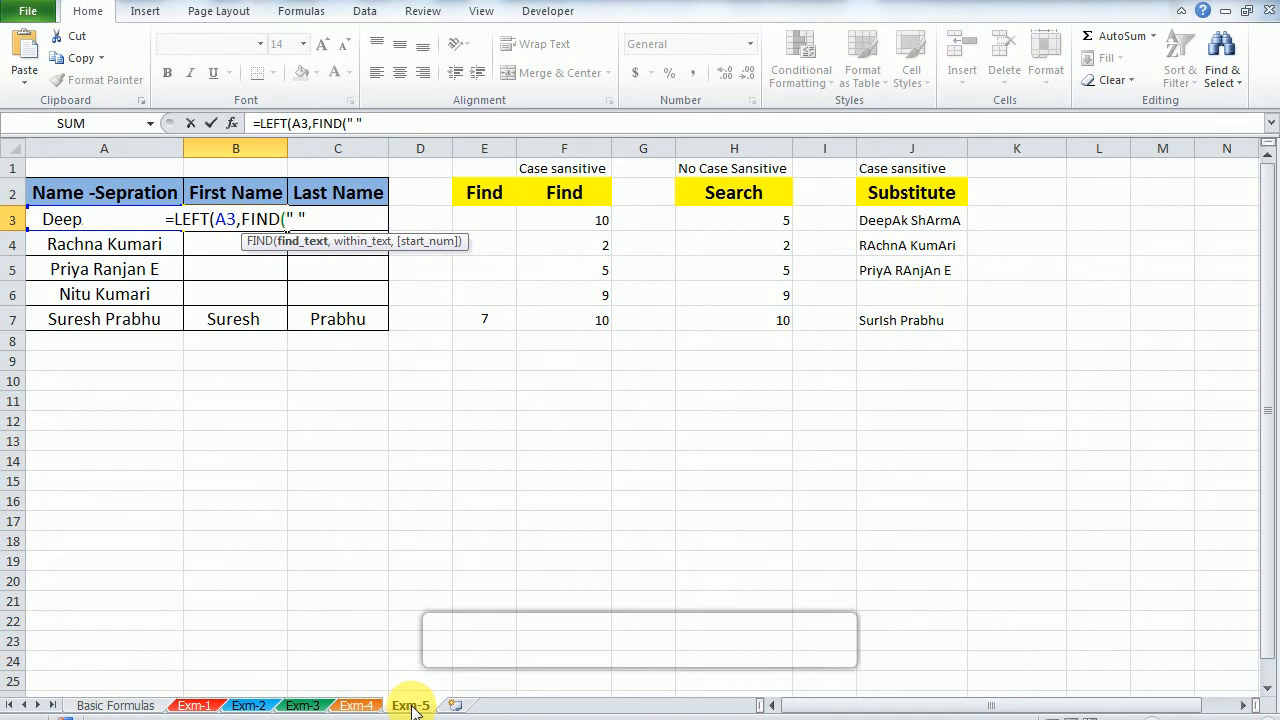
type(",")
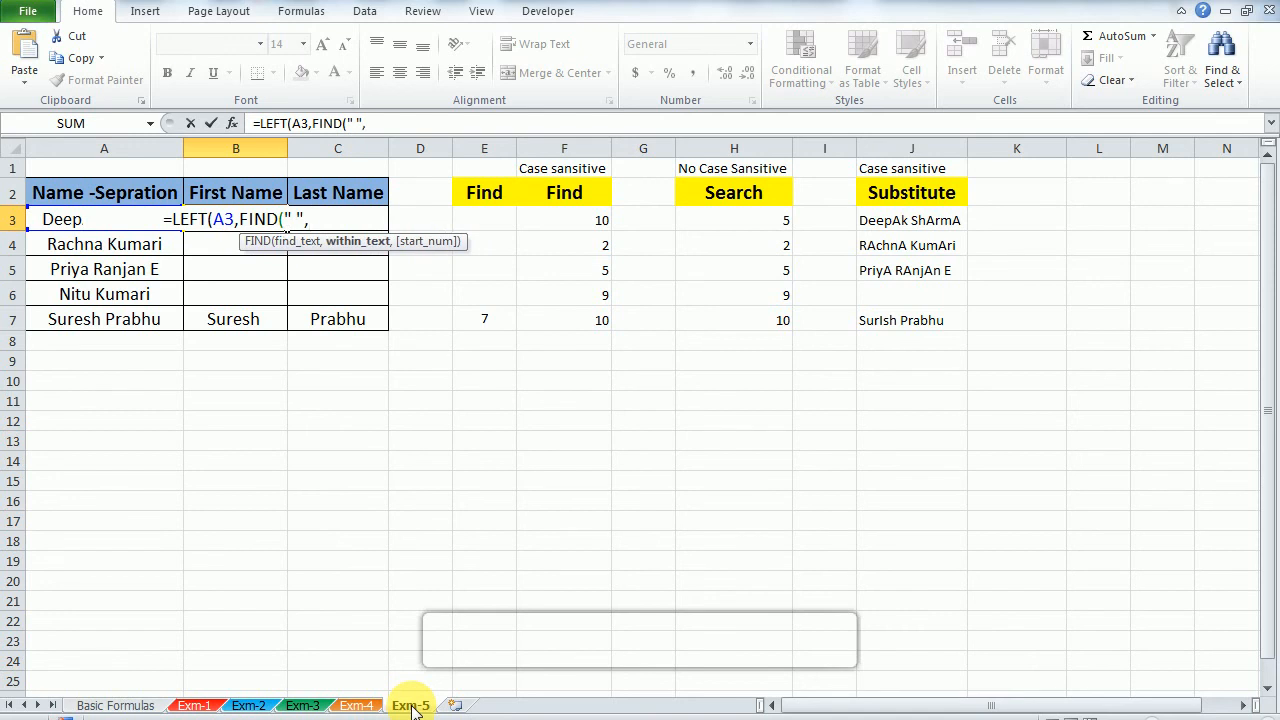
key("Left")
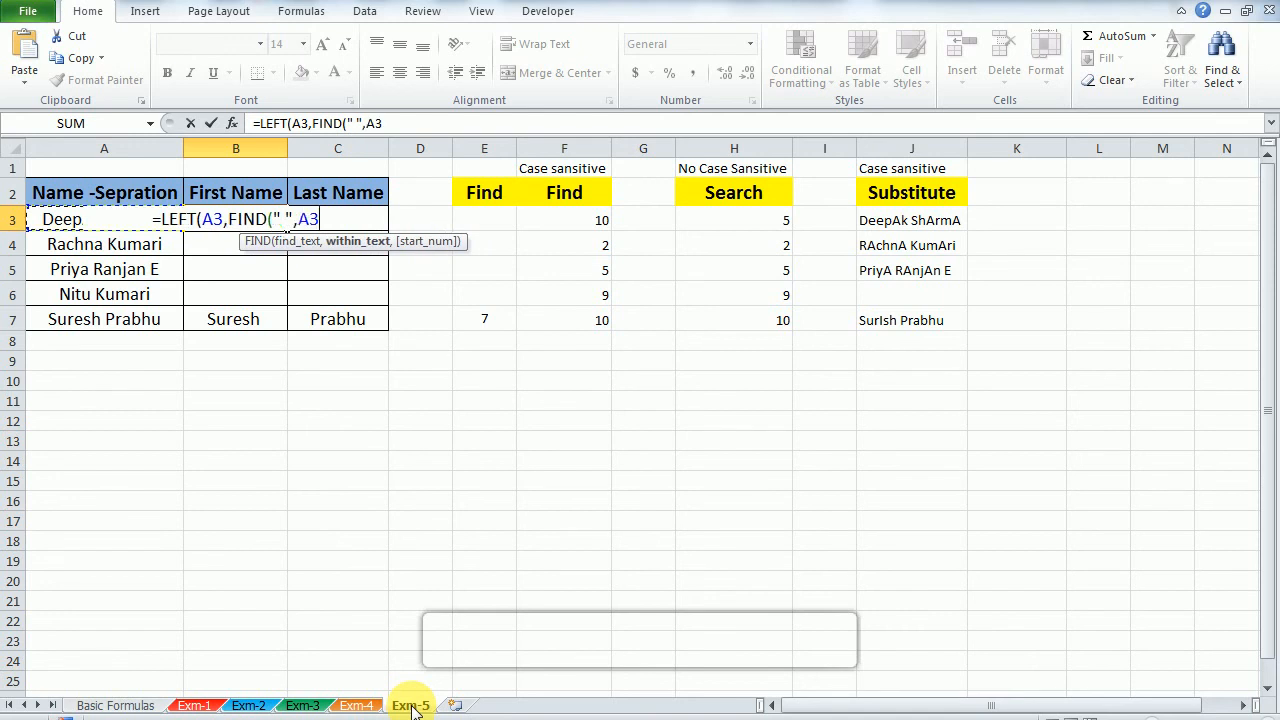
type(")")
key("Return")
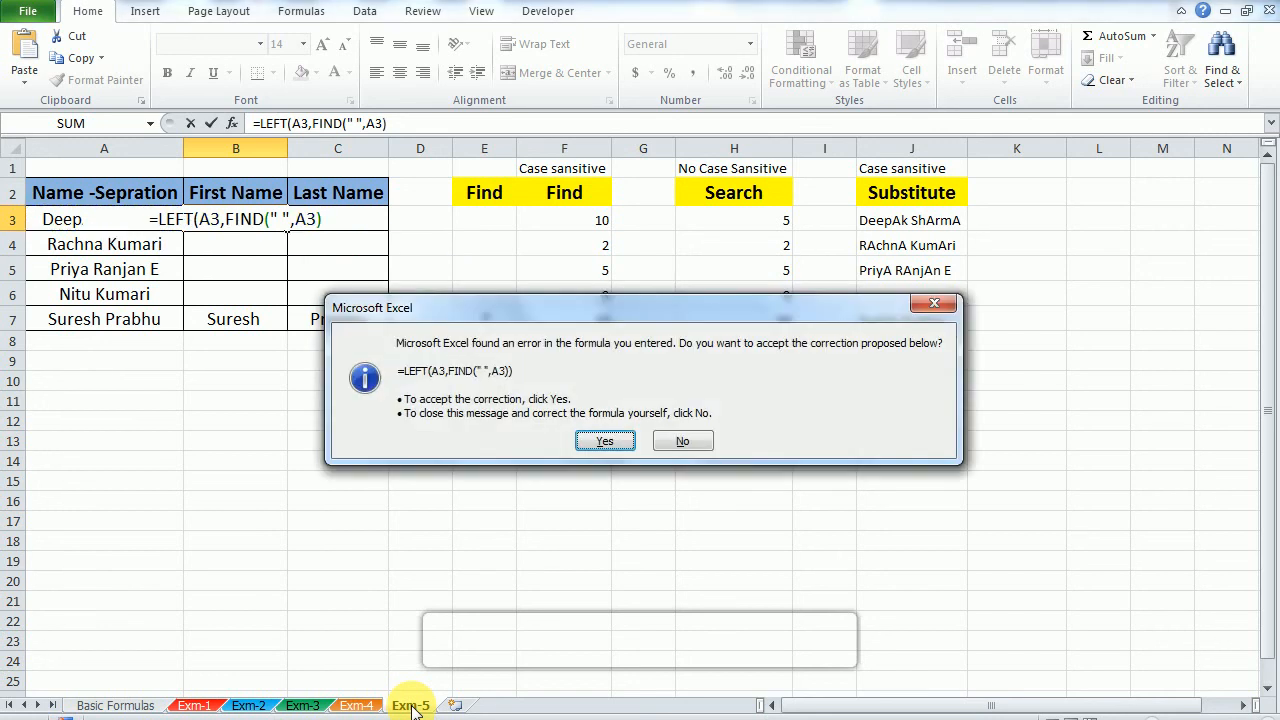
key("Return")
Step: Fill the LEFT and FIND formula from B3 down through B7
key("shift+Down")
key("shift+Down")
key("shift+Down")
key("shift+Down")
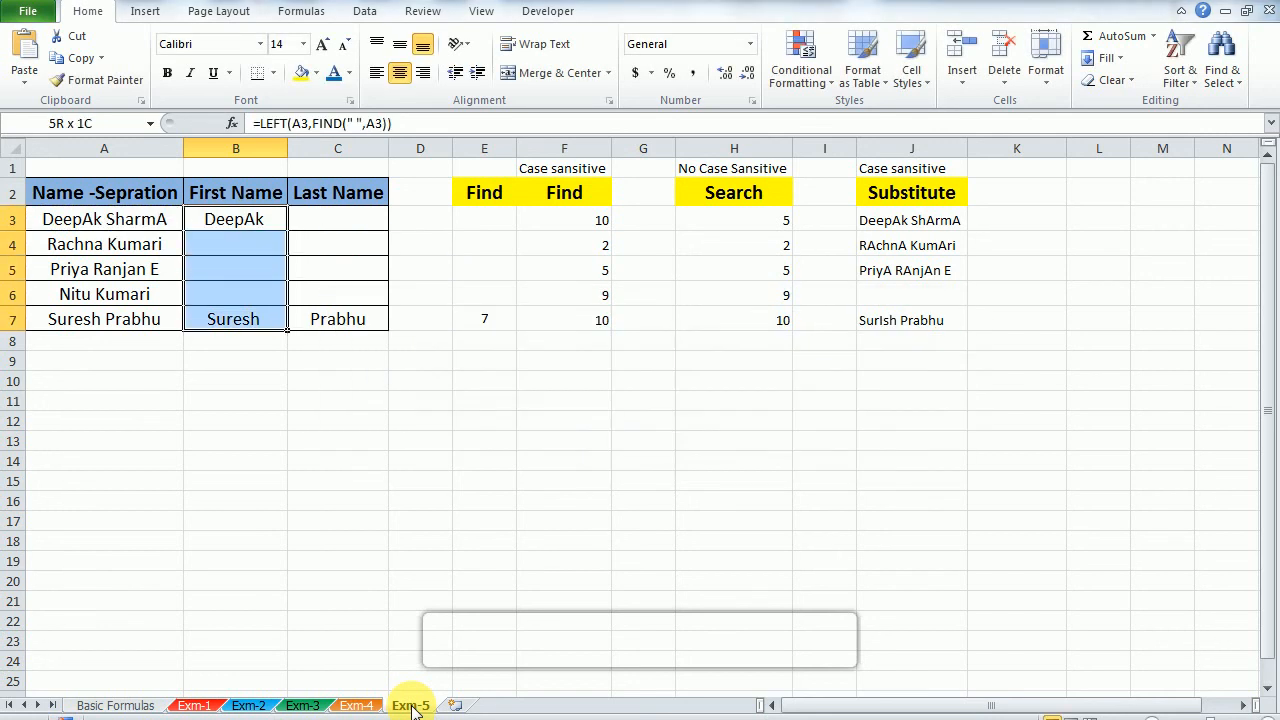
key("ctrl+d")
key("shift+Up")
key("shift+Up")
key("shift+Up")
key("shift+Up")
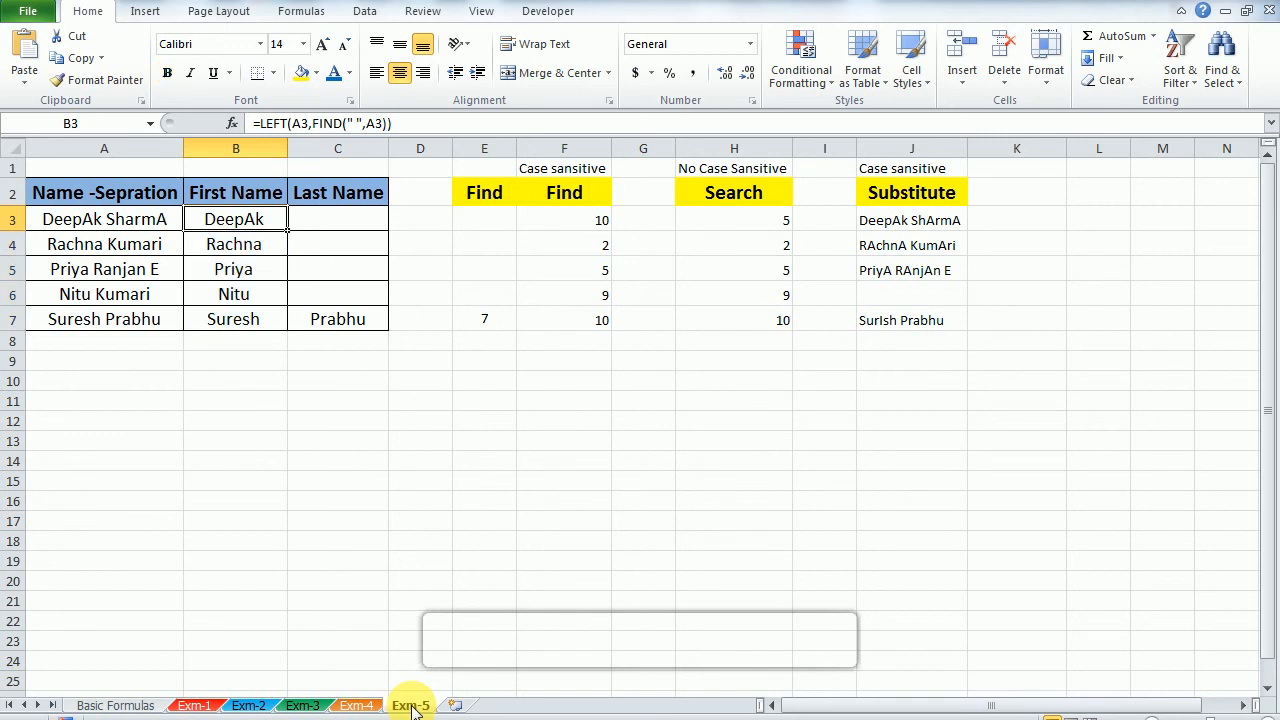
Step: Check the full name in A3 and review the LEFT formulas down the First Name column
key("Left")
key("F2")
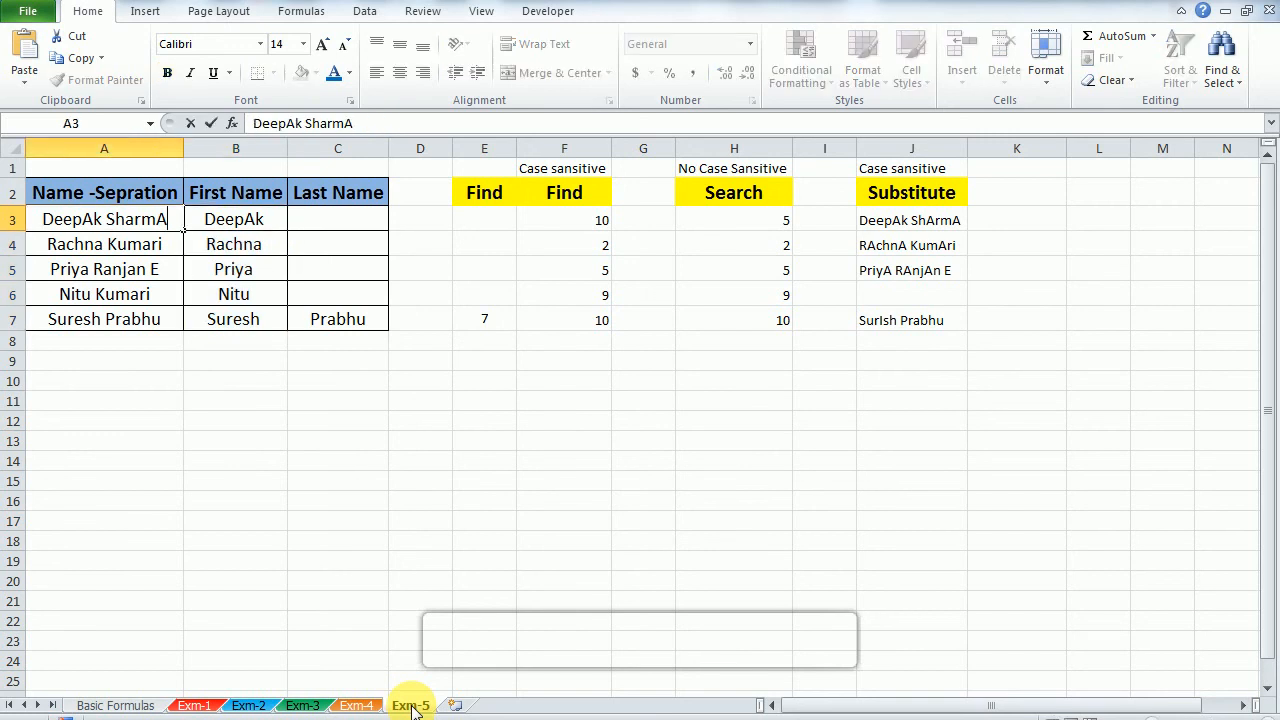
key("Escape")
key("Right")
key("Down")
key("Down")
key("Up")
key("Down")
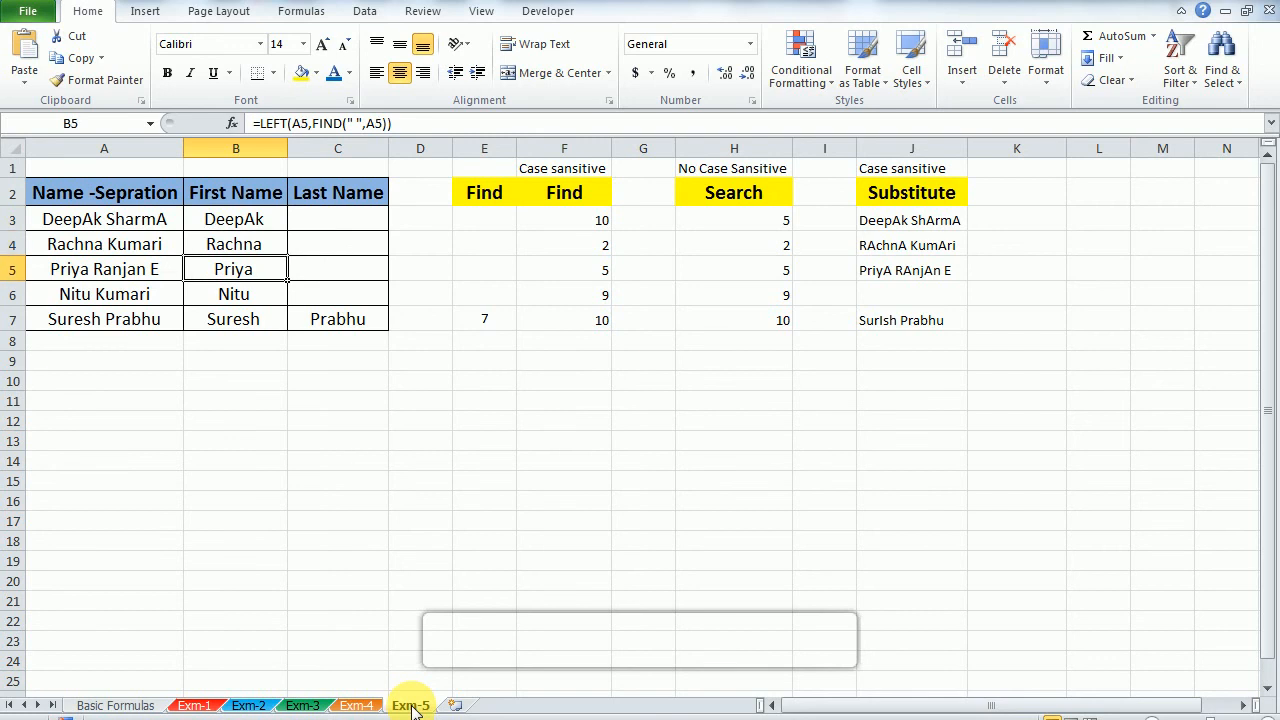
key("Down")
key("Down")
key("Up")
key("Up")
key("Up")
key("Up")
key("Right")
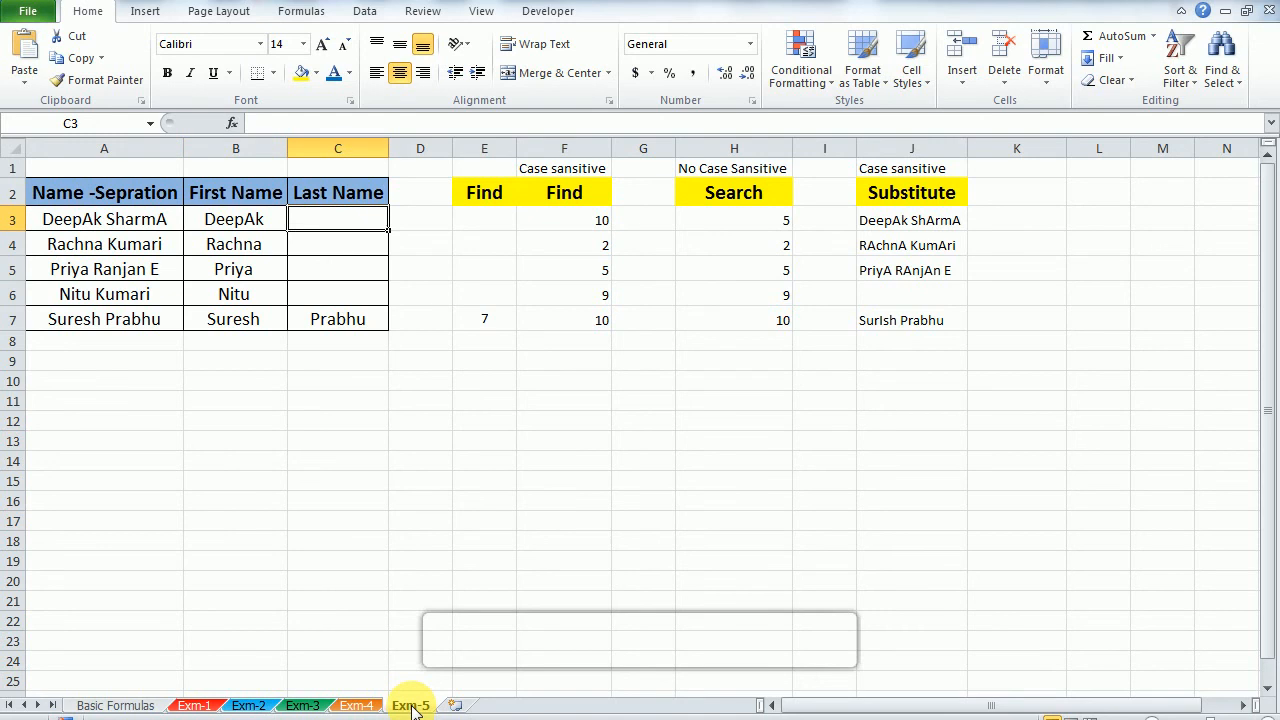
key("Left")
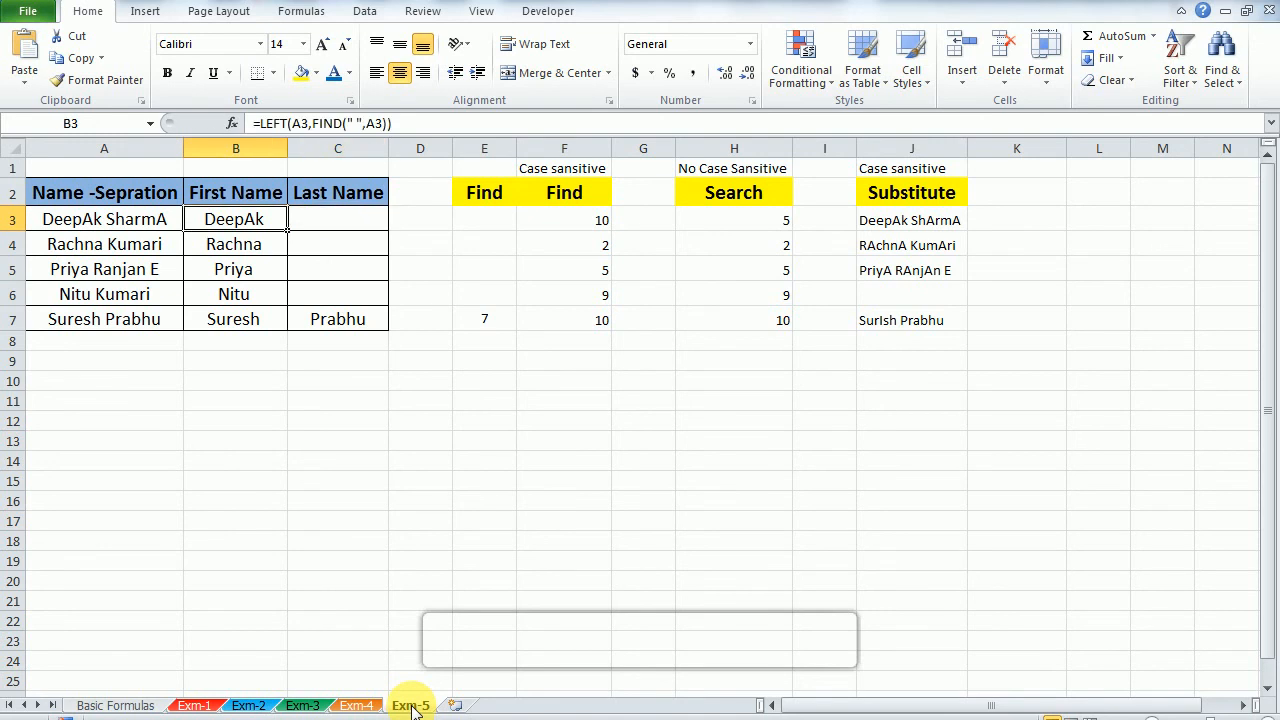
key("F2")
key("Left")
key("Left")
key("Left")
key("Left")
key("Left")
key("Left")
key("Left")
key("Left")
key("Left")
key("Left")
key("Left")
key("Left")
key("Left")
key("Left")
key("Left")
key("Left")
key("Left")
key("Tab")
Step: Start a RIGHT formula in the Last Name cell C3 with A3 as its text argument
type("=")
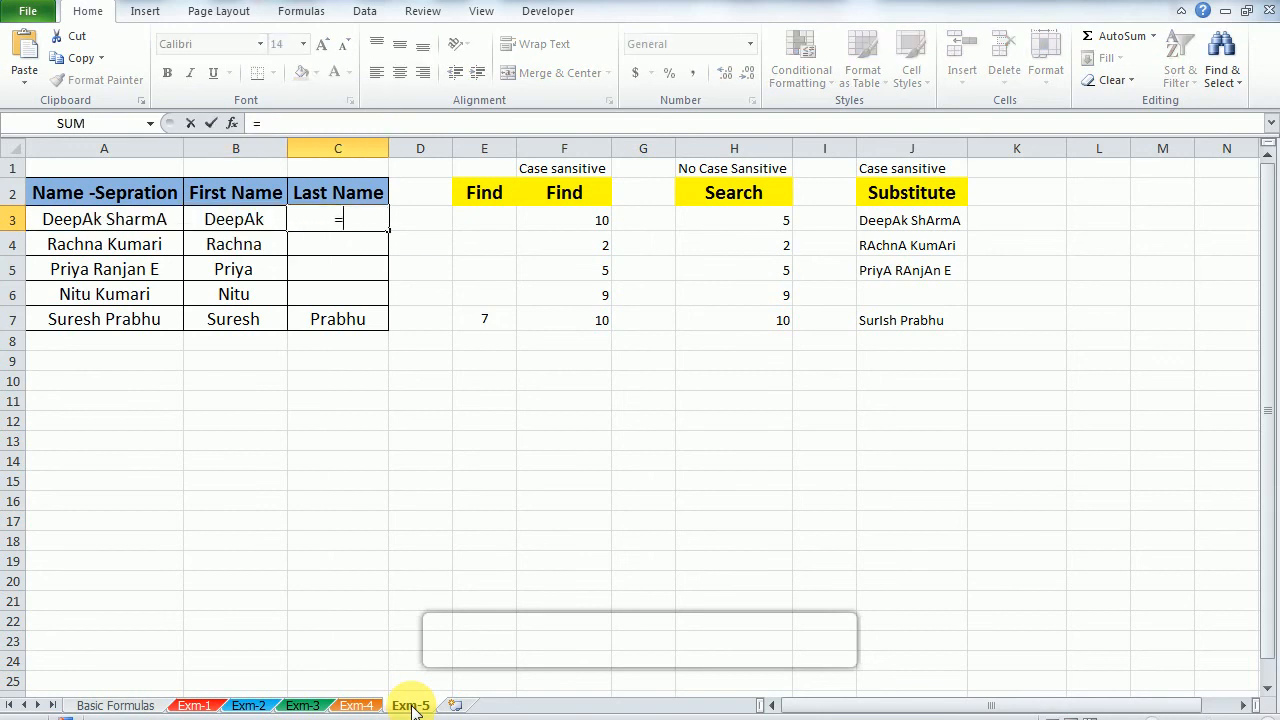
type("ri")
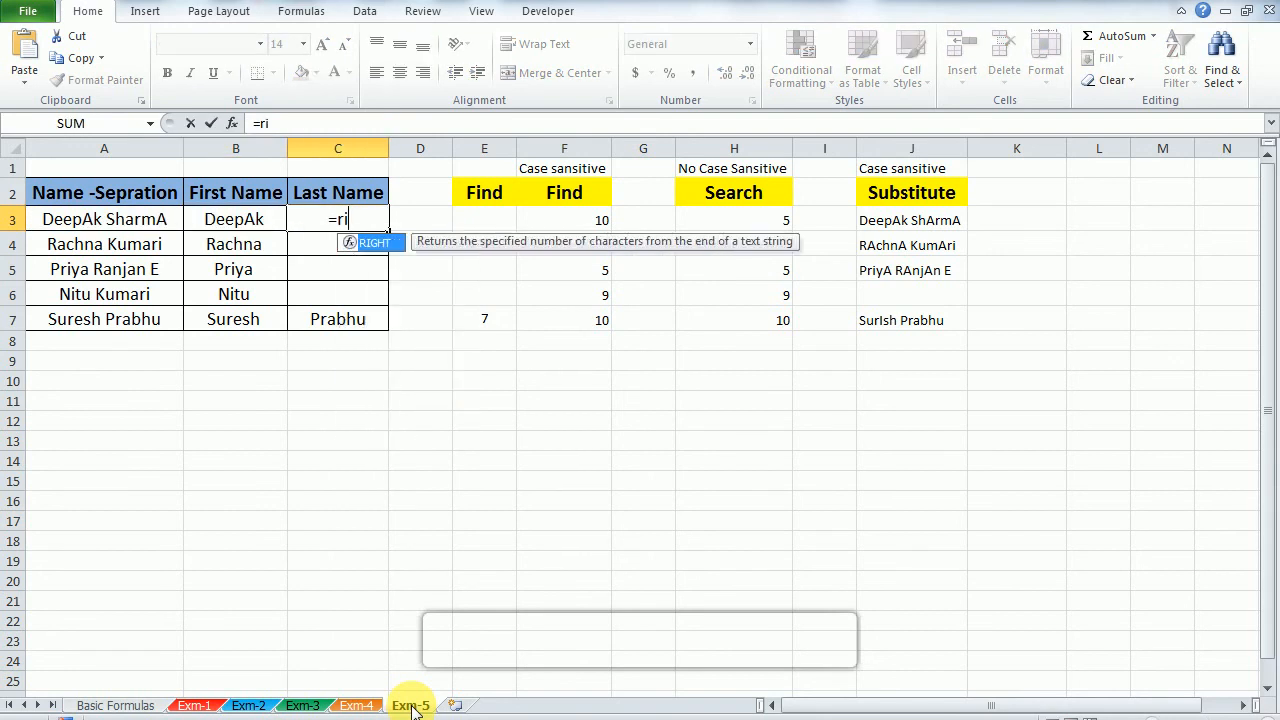
key("Tab")
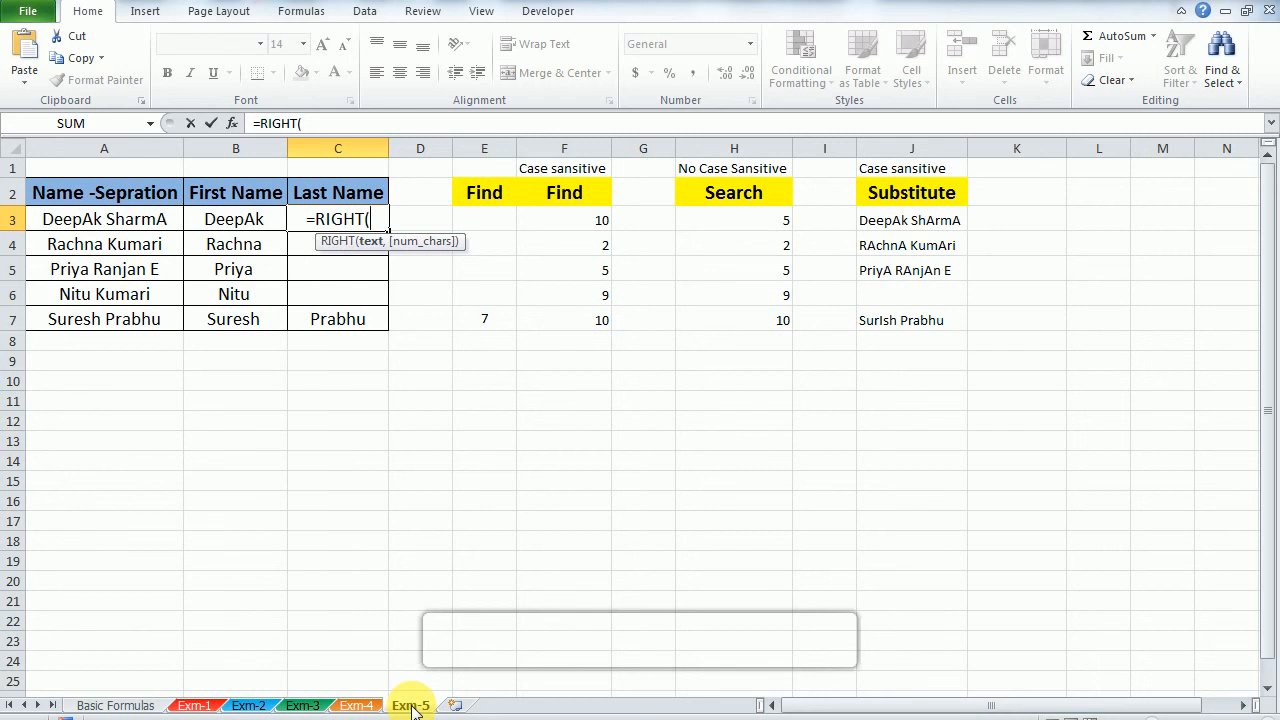
key("Left")
key("Left")
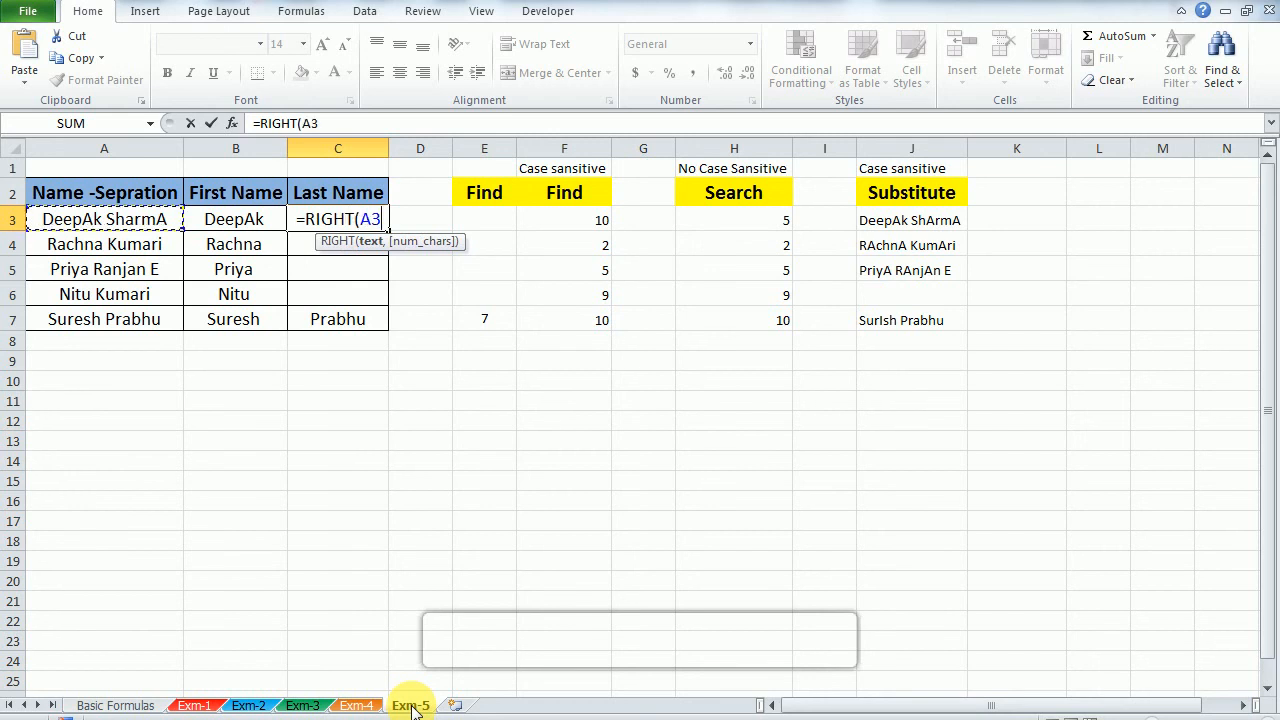
type(",")
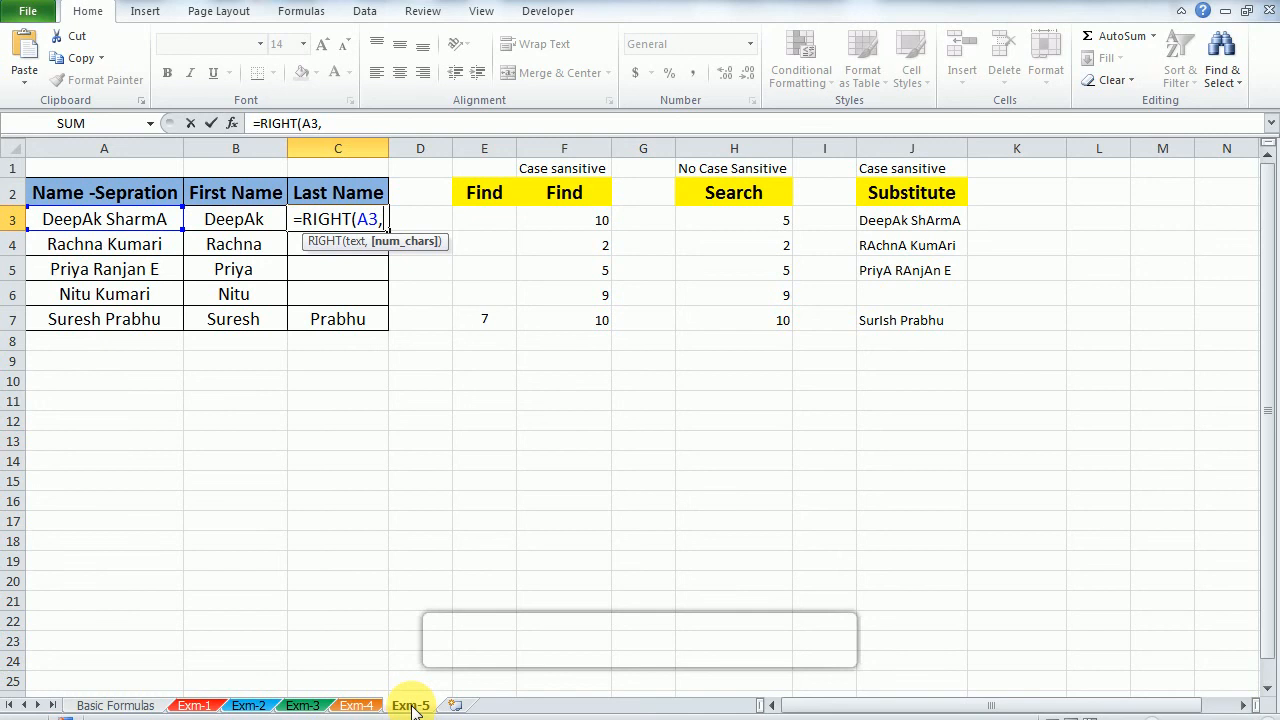
Step: Begin the character count of the RIGHT formula in C3 with LEN(A3) followed by a minus sign
type("len")
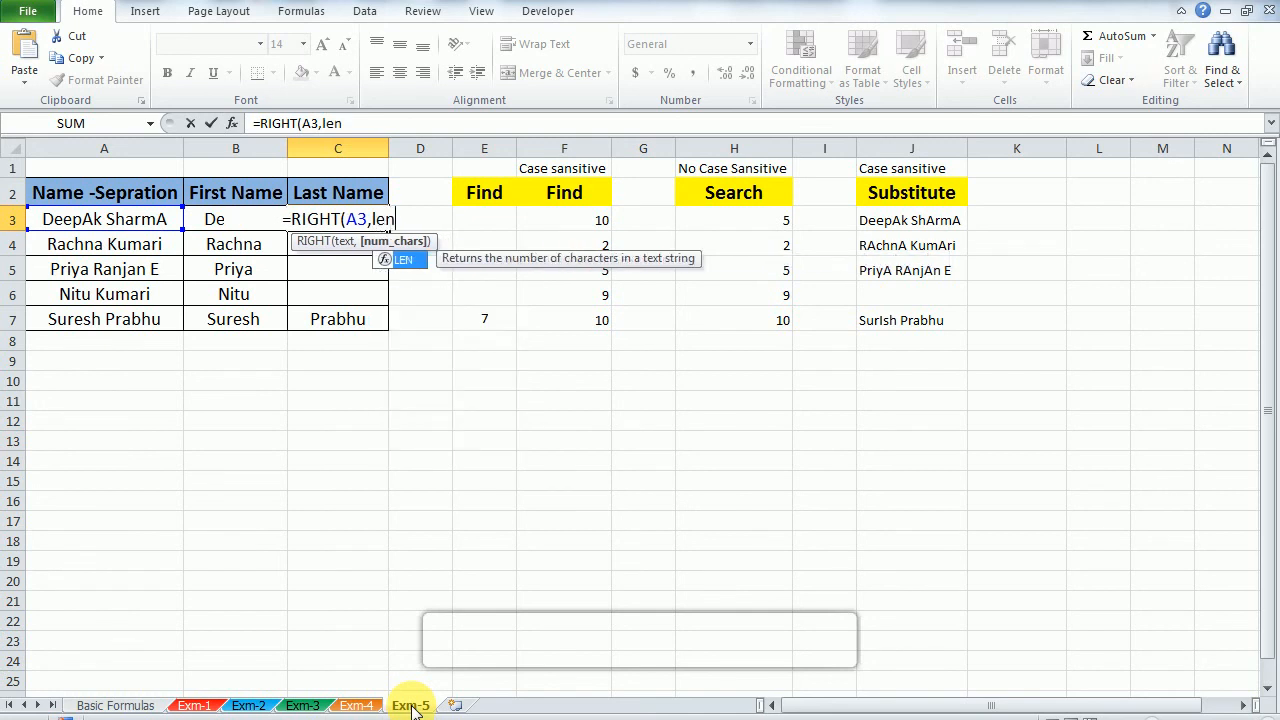
key("Tab")
key("Left")
key("Left")
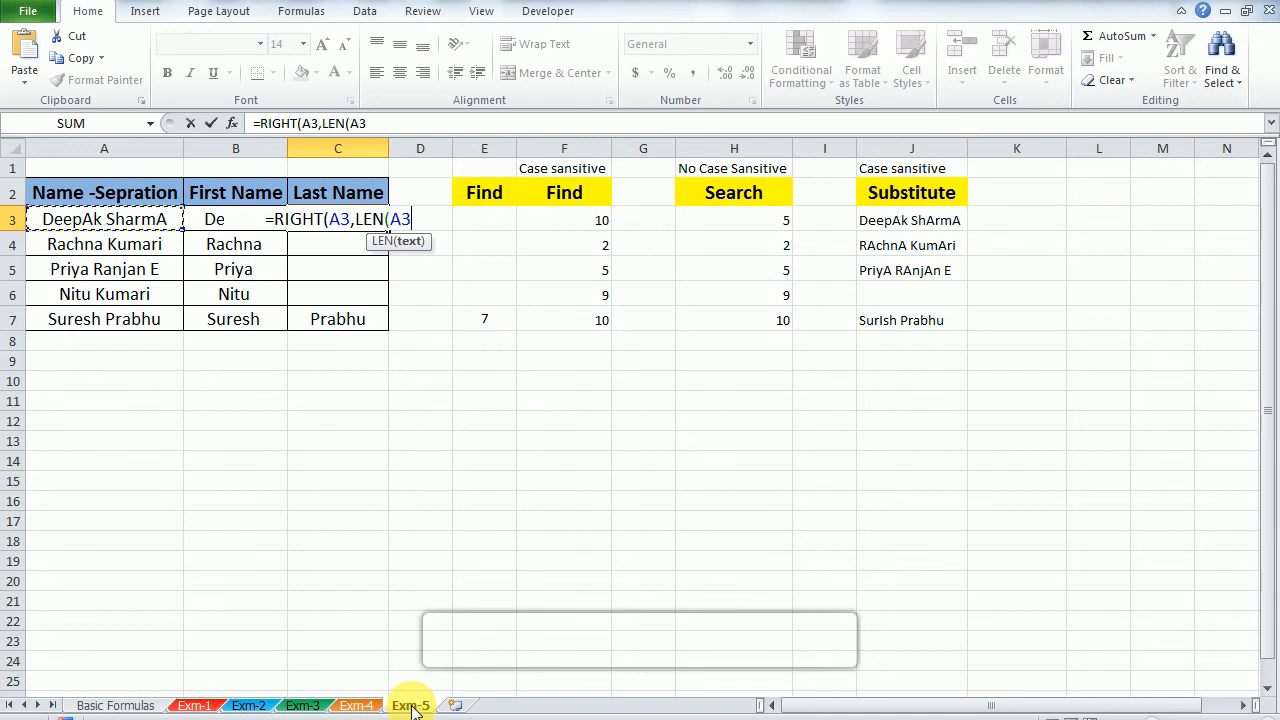
type(")")
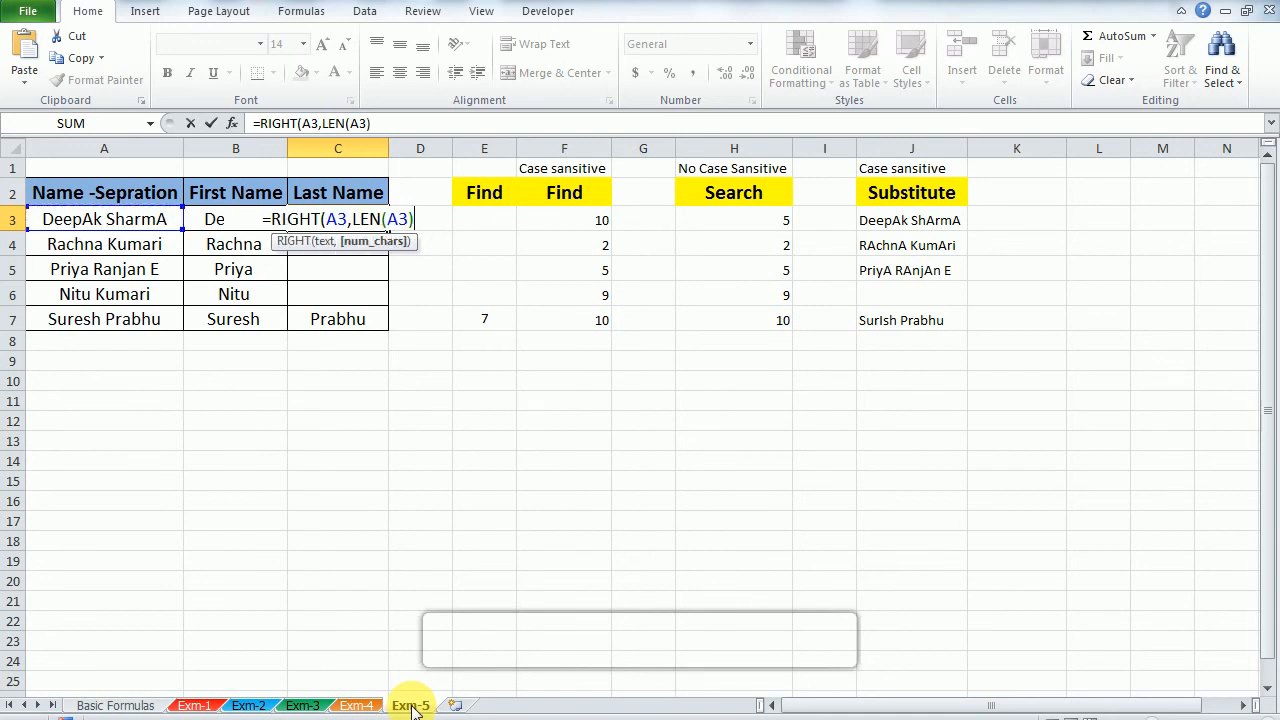
type("-")
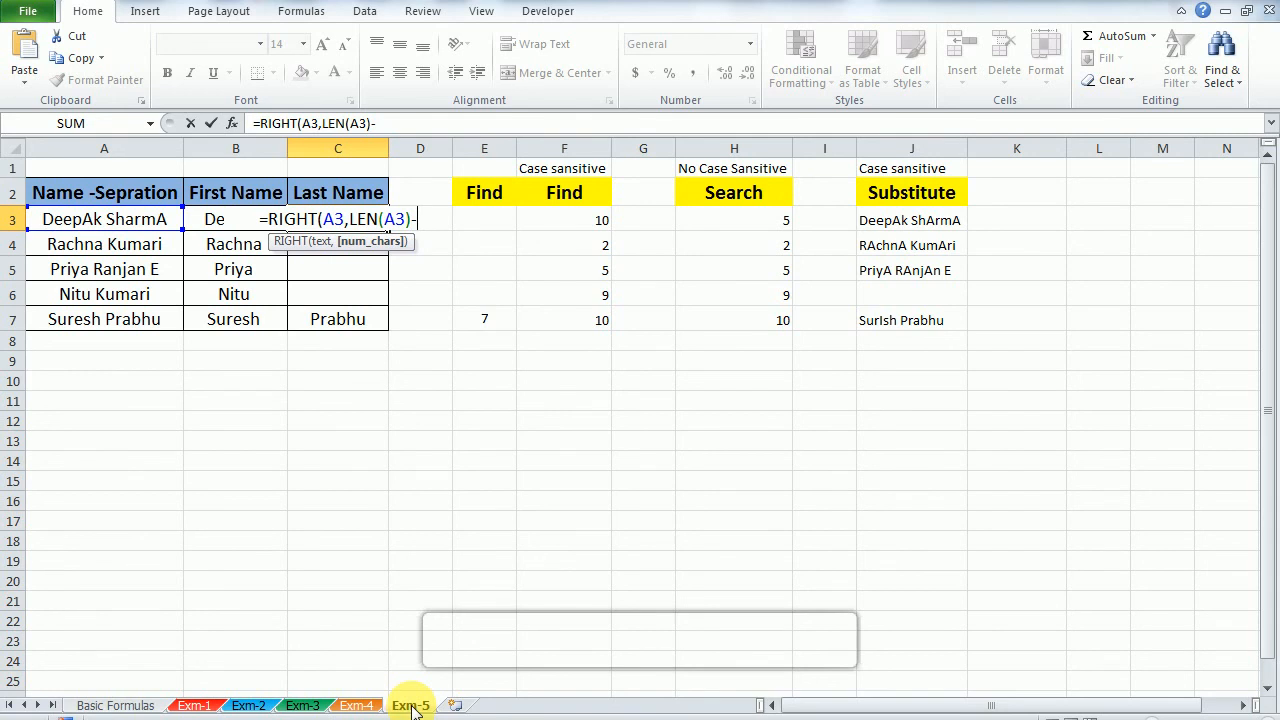
type("fin")
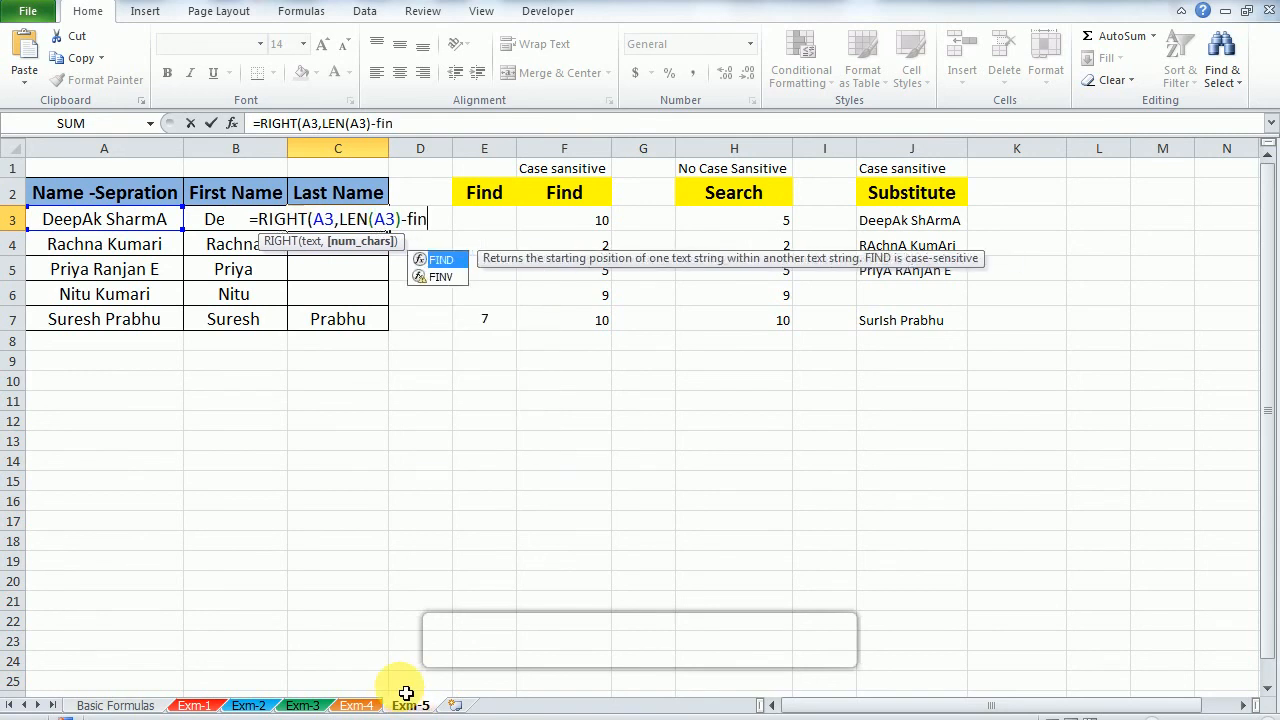
Step: Subtract FIND(" ",A3) from the length so C3 reads =RIGHT(A3,LEN(A3)-FIND(" ",A3)), and enter the formula
key("Tab")
type("\" \"")
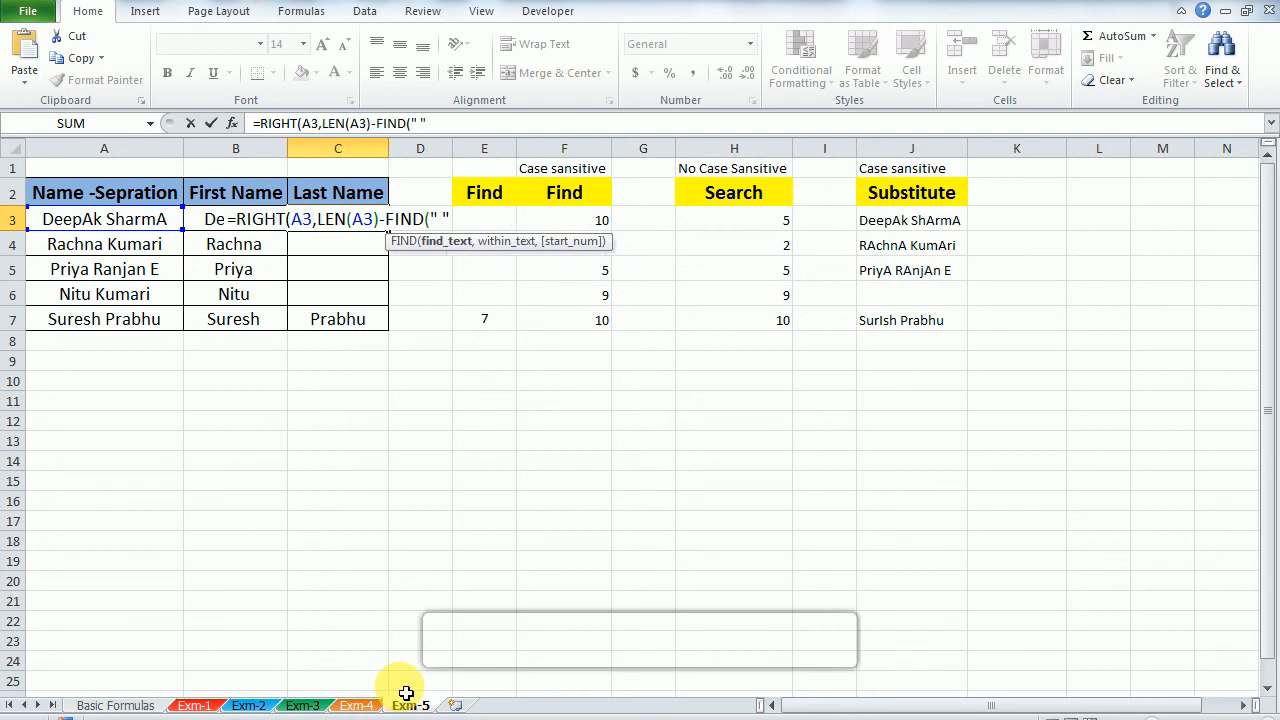
type(",A3")
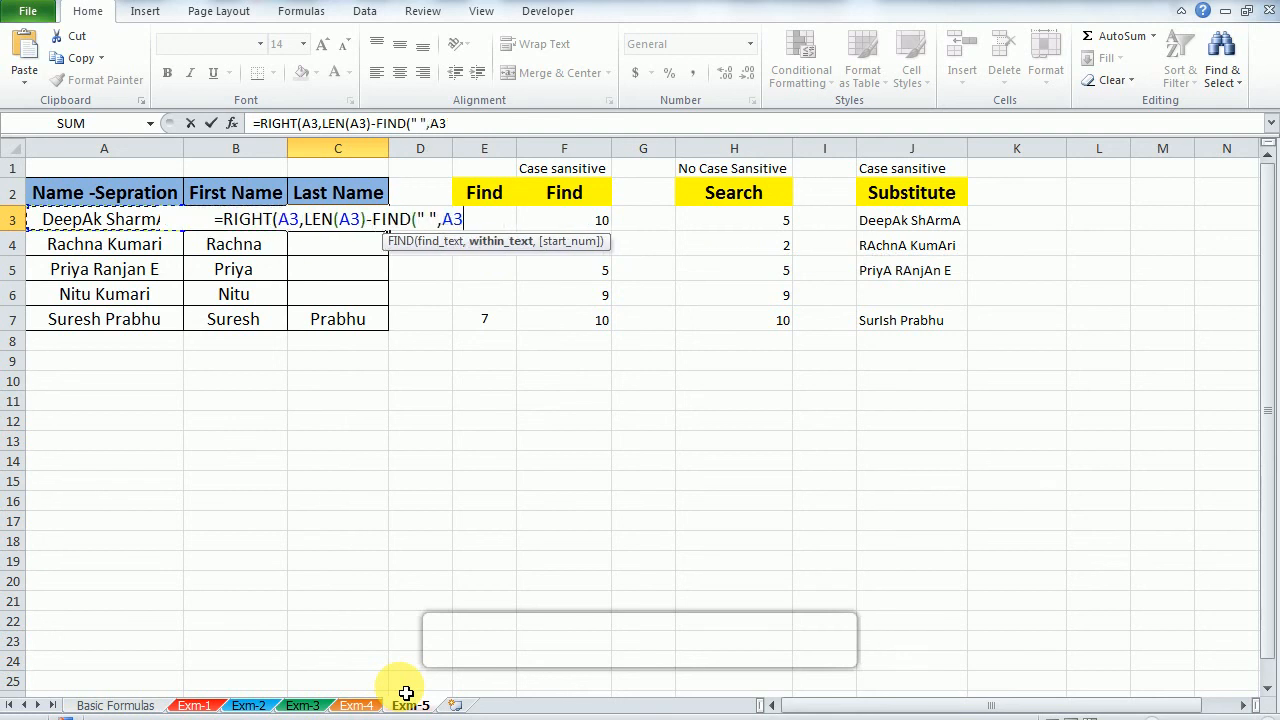
type(")")
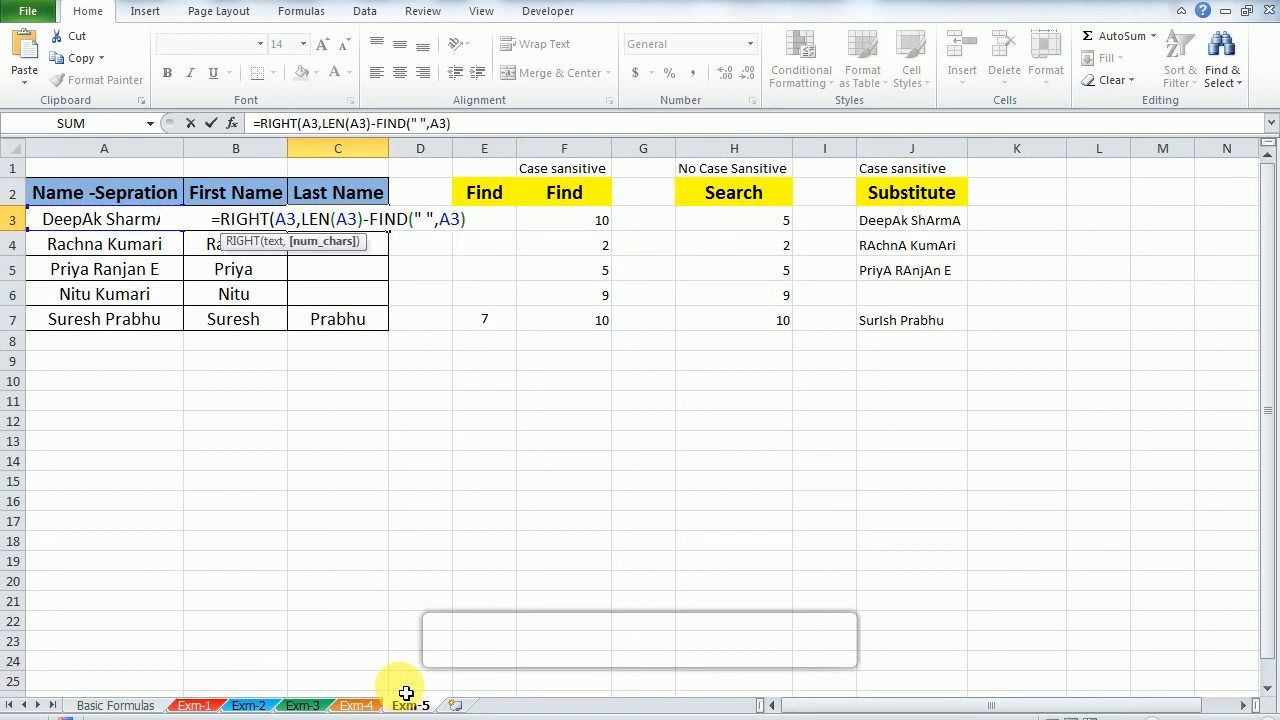
type(")")
key("Return")
Step: Fill the RIGHT, LEN and FIND formula from C3 down through C7
key("Up")
key("ctrl+shift+Down")
key("ctrl+d")
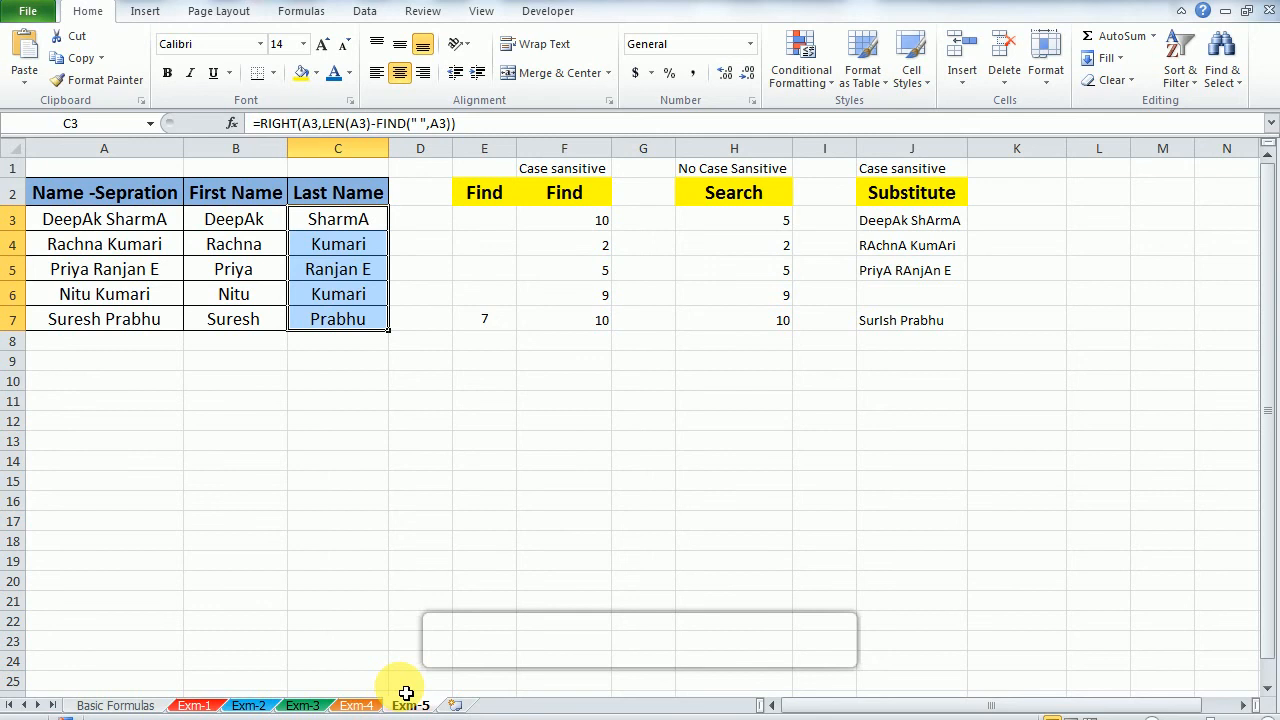
Step: Review the formulas in B3 and C3 and the filled formulas in the Last Name column without changing them
key("Up")
key("Down")
key("Left")
key("Left")
key("Right")
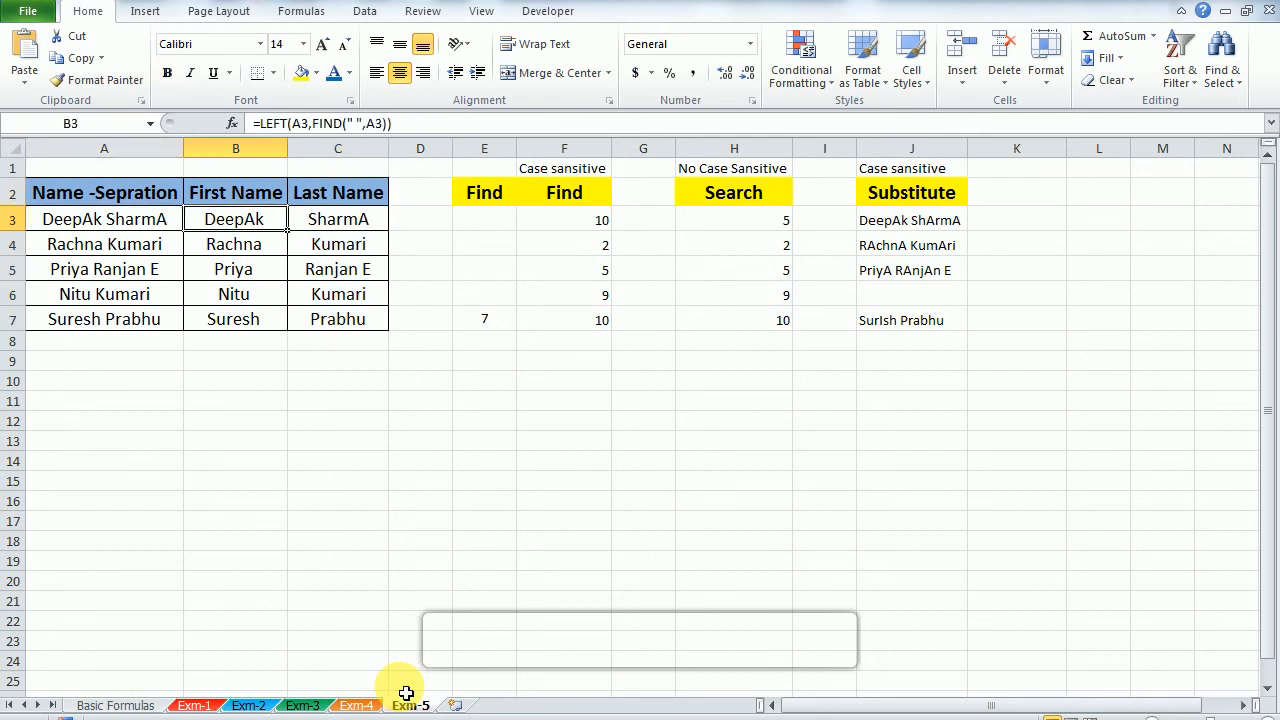
key("F2")
key("Escape")
key("Up")
key("Down")
key("Right")
key("Left")
key("F2")
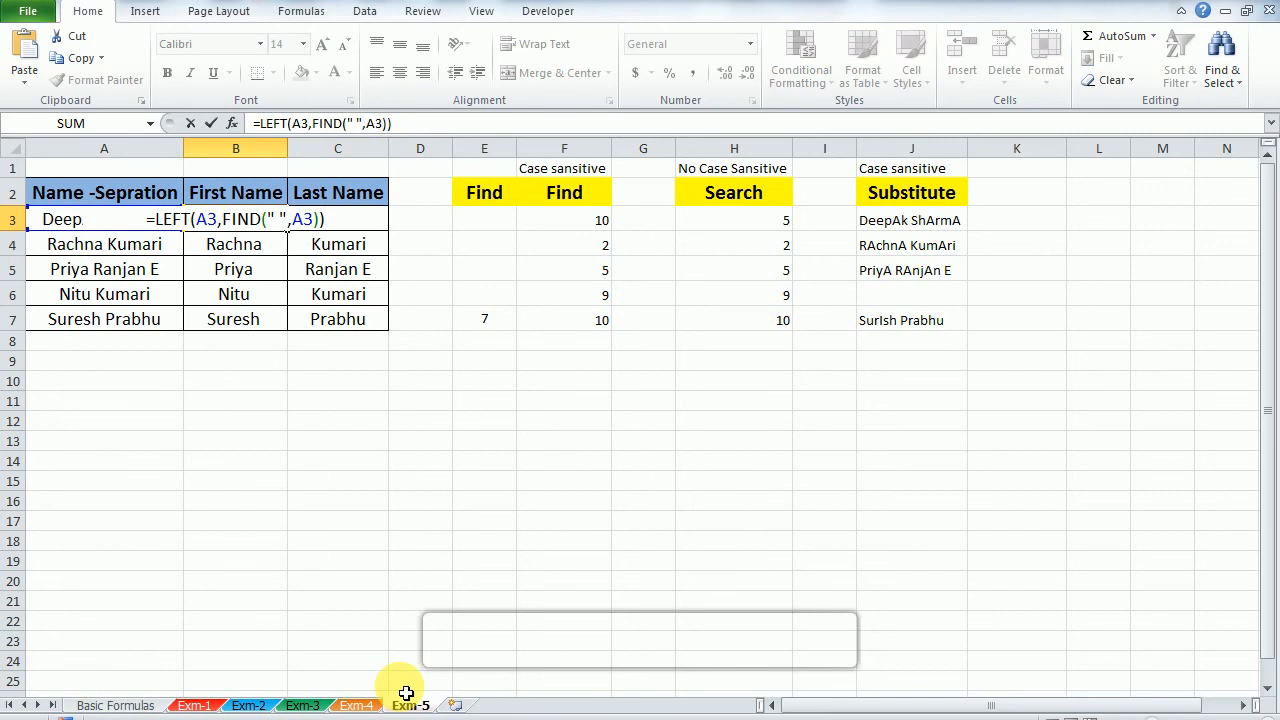
key("Tab")
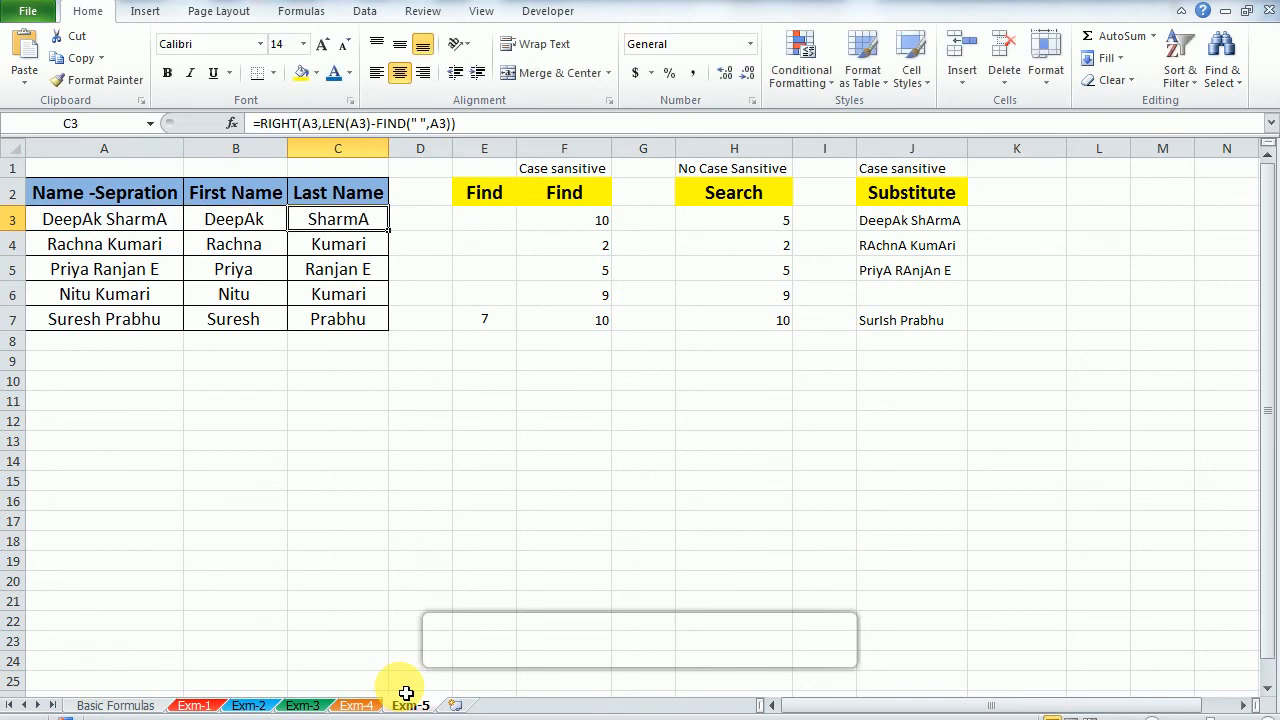
key("F2")
key("Escape")
key("F2")
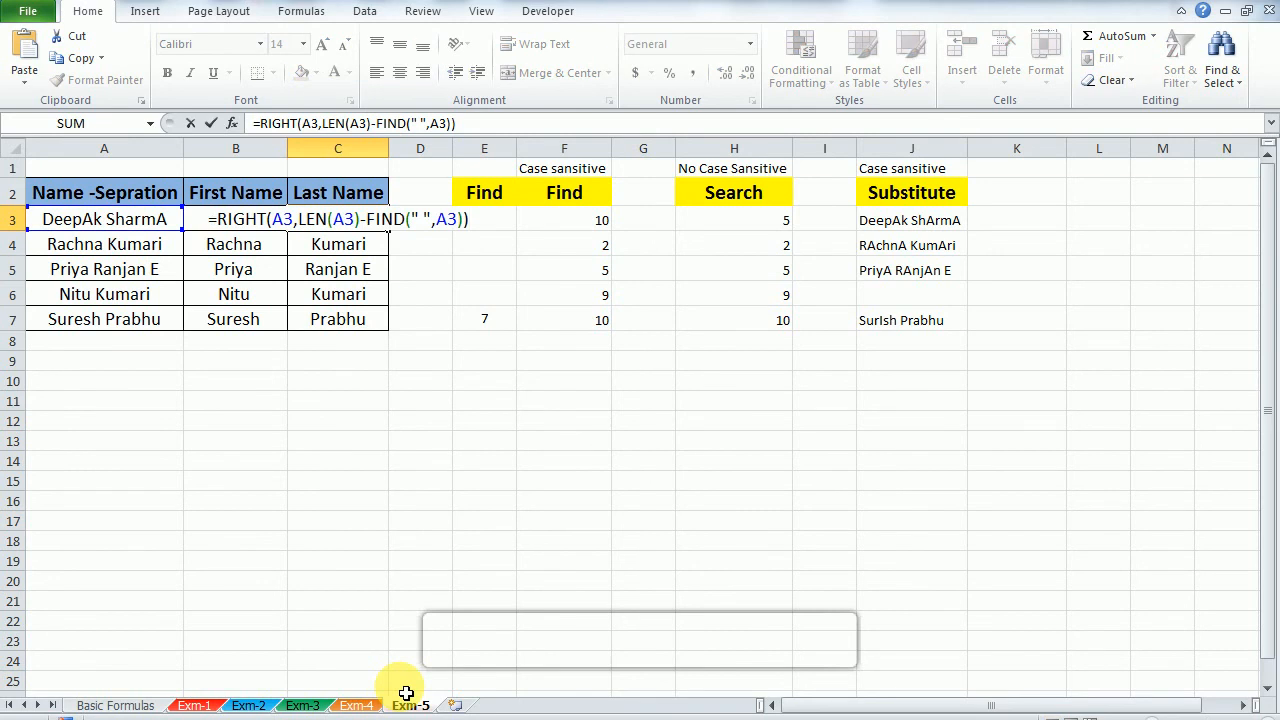
key("Escape")
key("ctrl+Down")
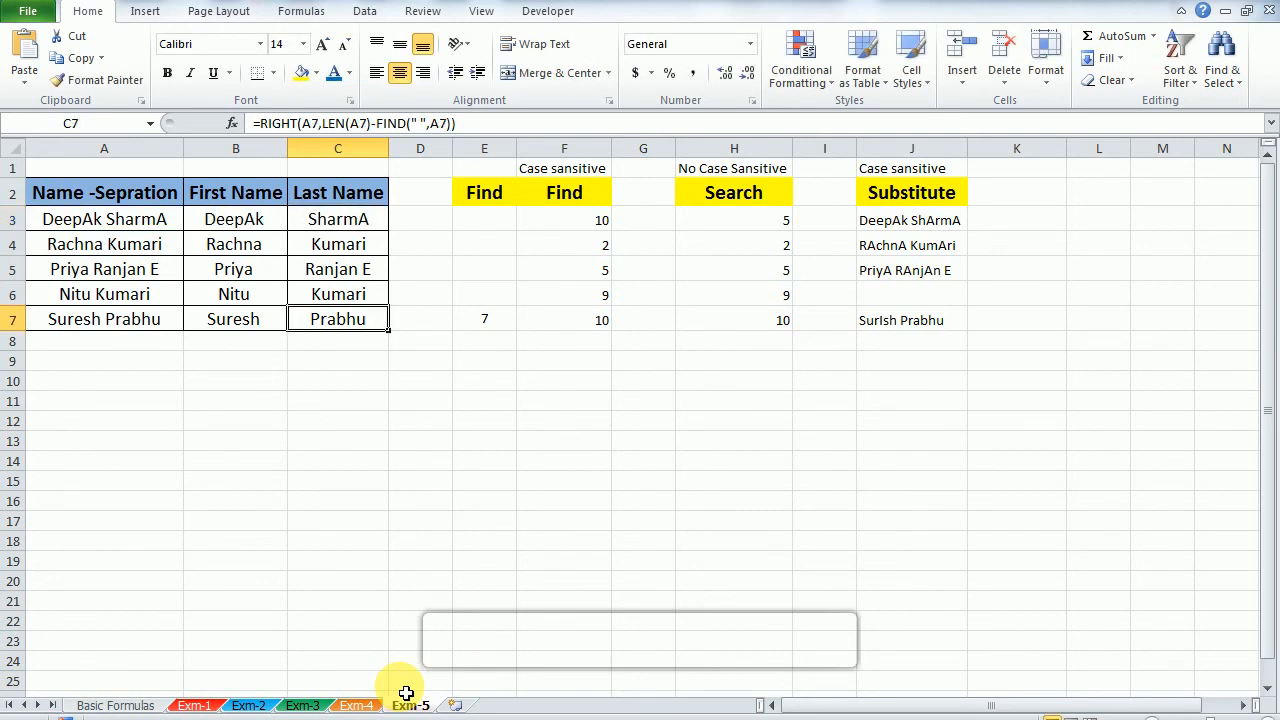
key("Up")
key("Up")
key("Up")
key("Up")
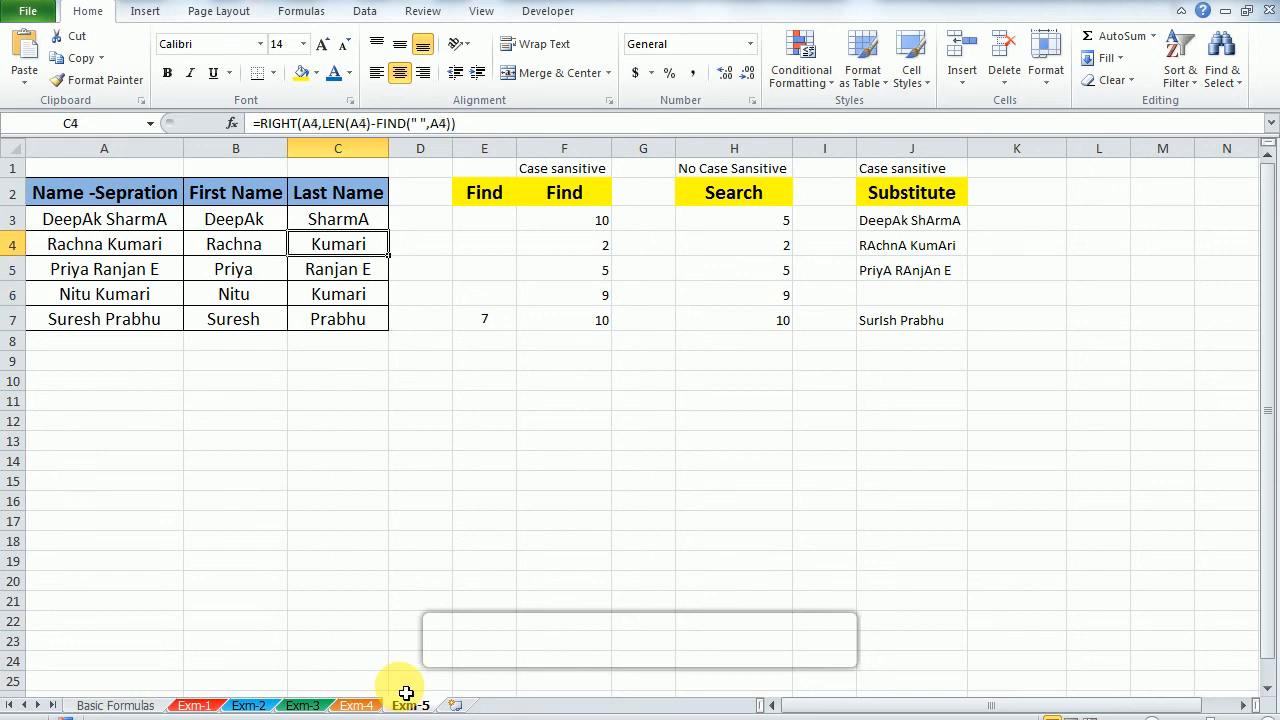
Step: Show the Basic Formulas sheet and select the list of formula topics in C7:C15
left_click(155, 708)
key("Up")
key("Up")
key("Up")
key("Up")
key("Up")
key("Up")
key("Up")
key("Up")
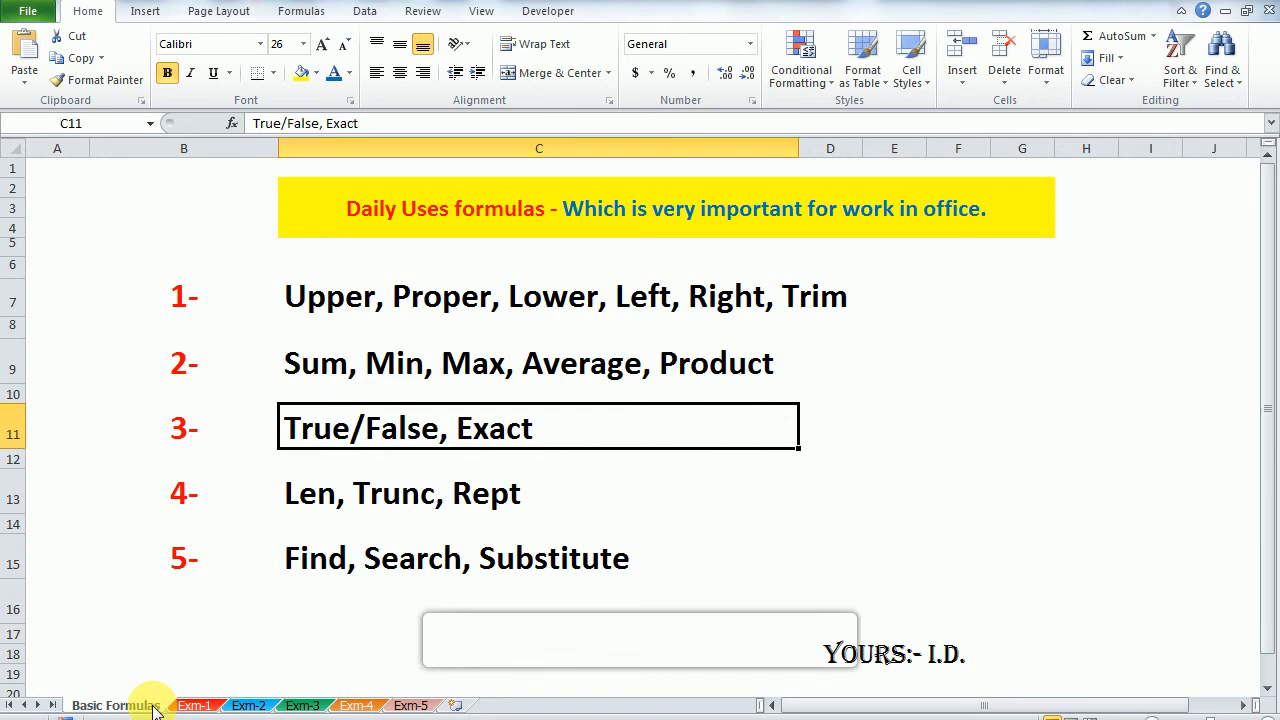
key("shift+Down")
key("shift+Down")
key("shift+Down")
key("shift+Down")
key("shift+Down")
key("shift+Down")
key("shift+Down")
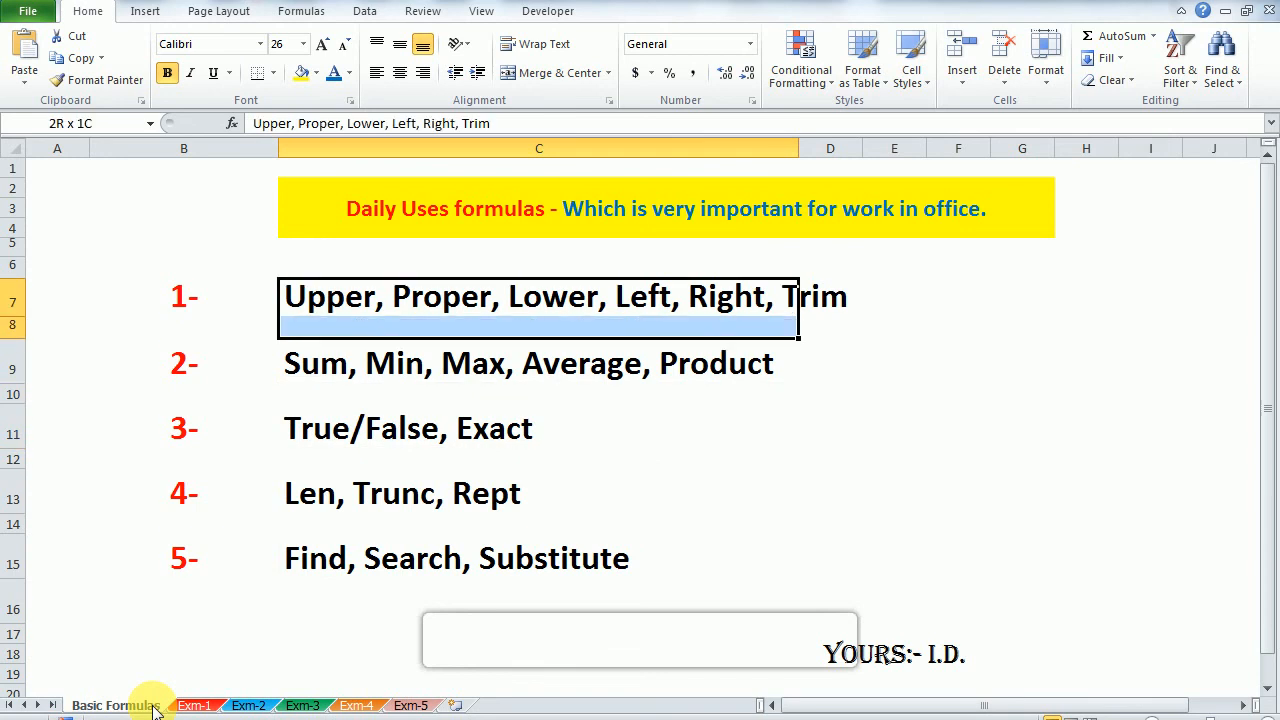
key("shift+Down")
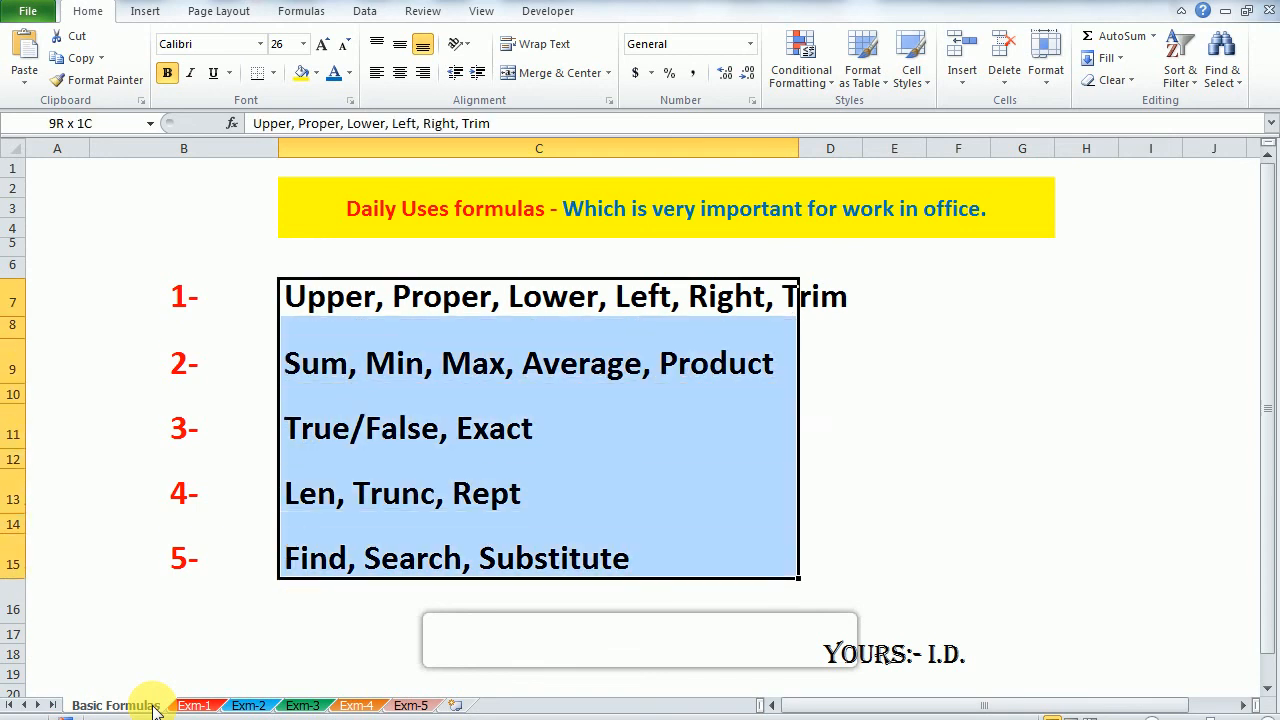
Step: Review the sheet title in C2, select the topic list C7:C15 again, and finish on C7
key("Up")
key("Down")
key("Up")
key("Up")
key("Up")
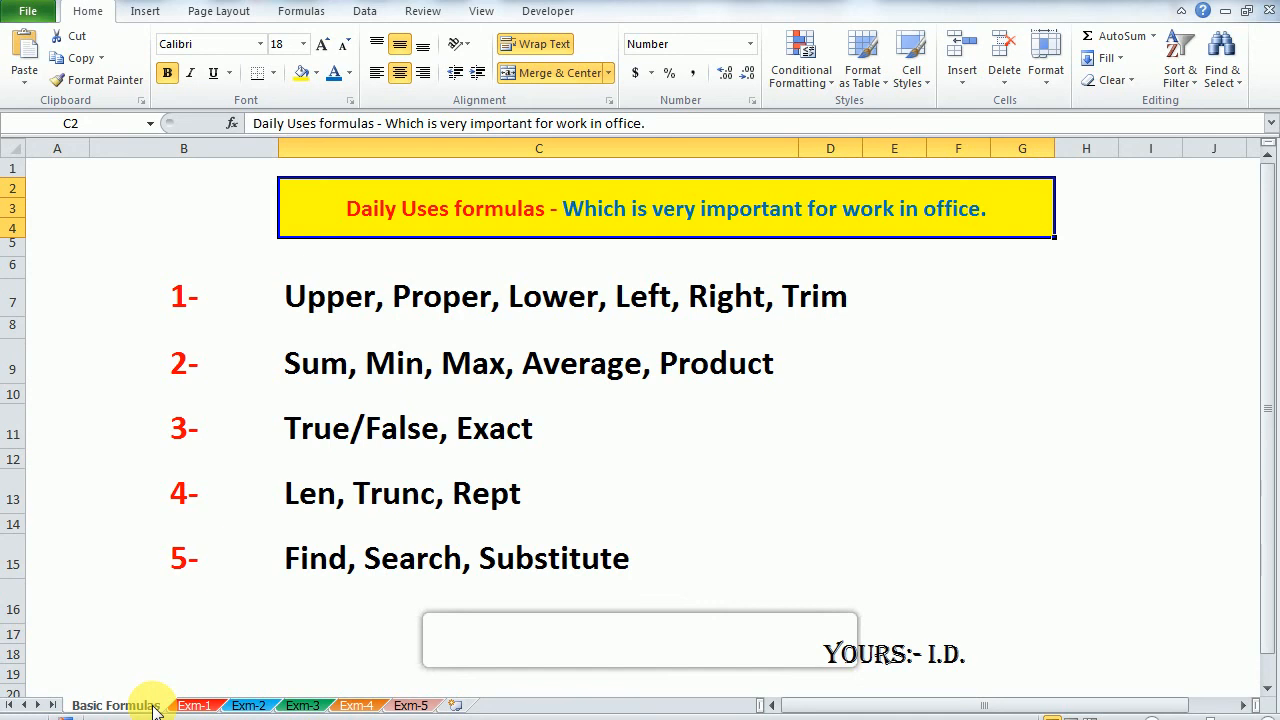
key("Down")
key("Down")
key("Down")
key("shift+Down")
key("shift+Down")
key("shift+Down")
key("shift+Down")
key("shift+Down")
key("shift+Down")
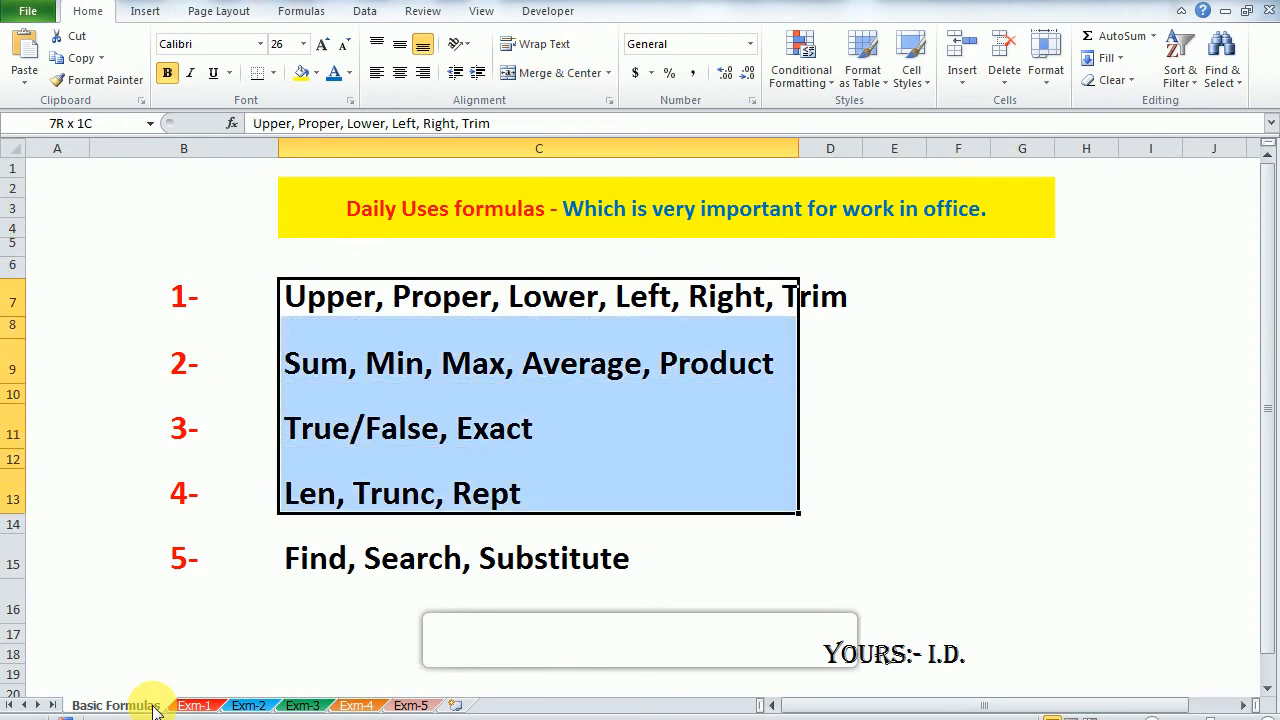
key("shift+Down")
key("shift+Down")
key("Up")
key("Down")
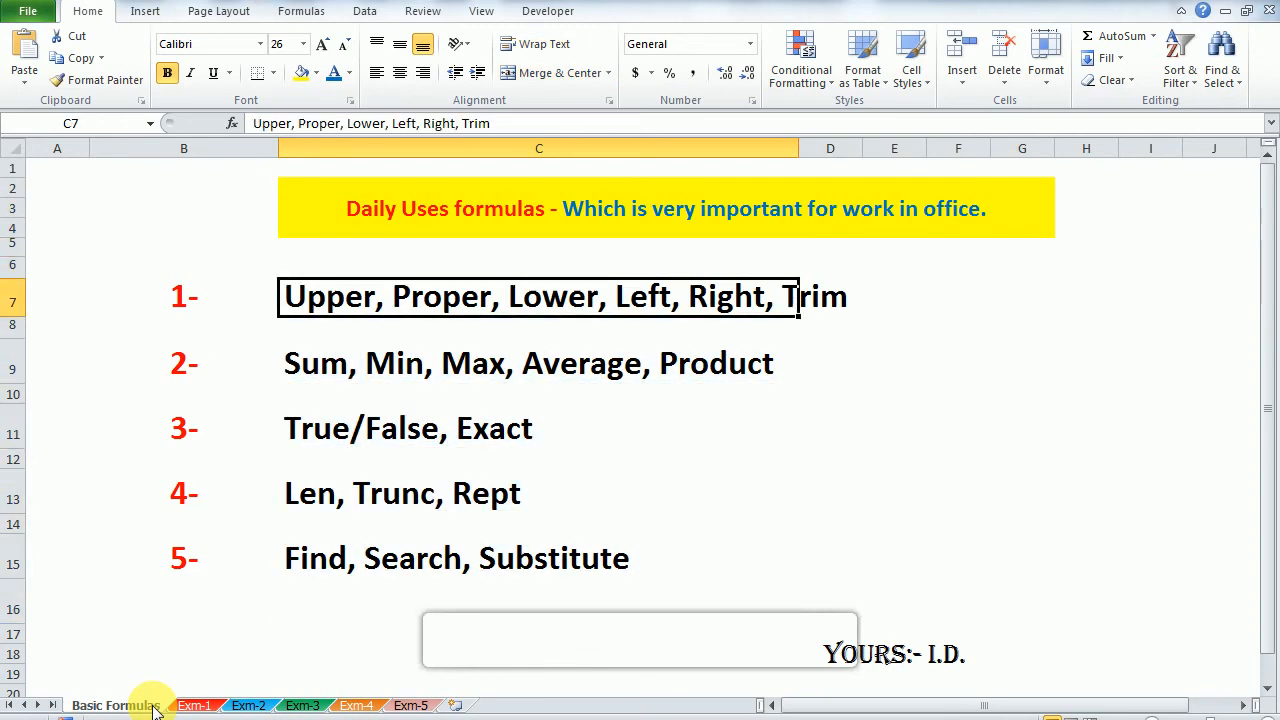